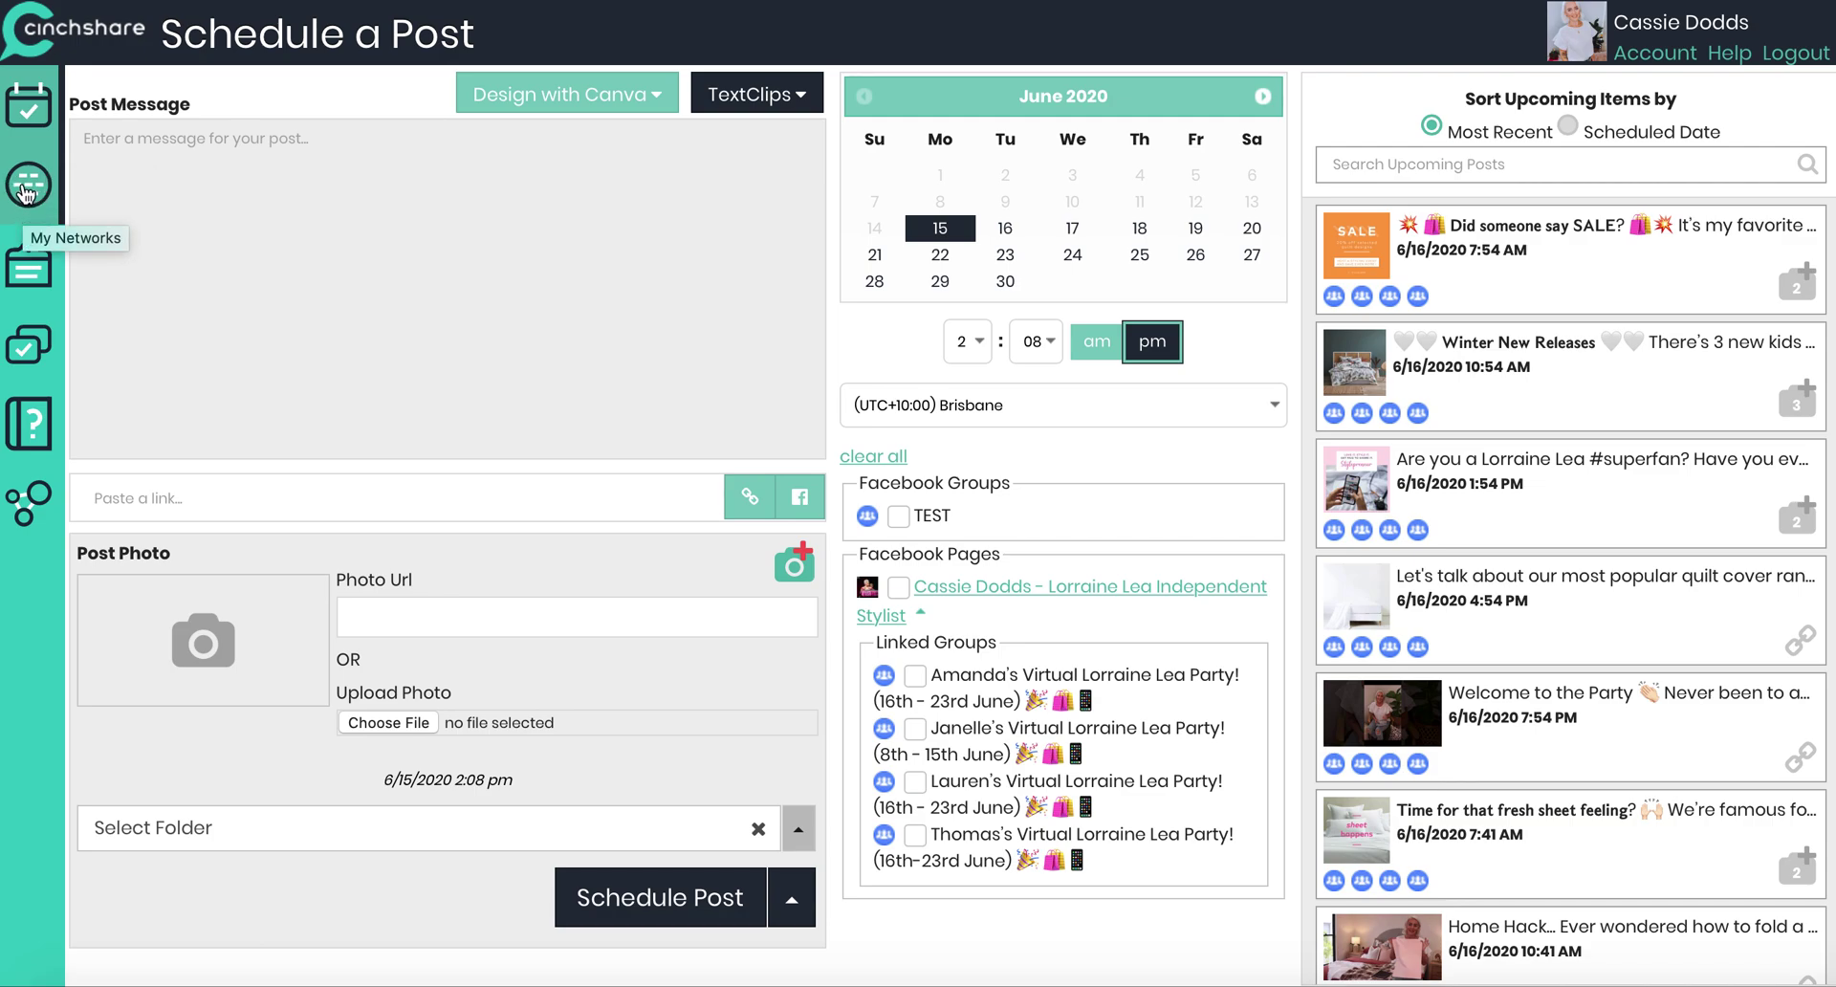
# Step: Refresh the connected networks list and scroll down to the Facebook Pages section
pyautogui.click(26, 196)
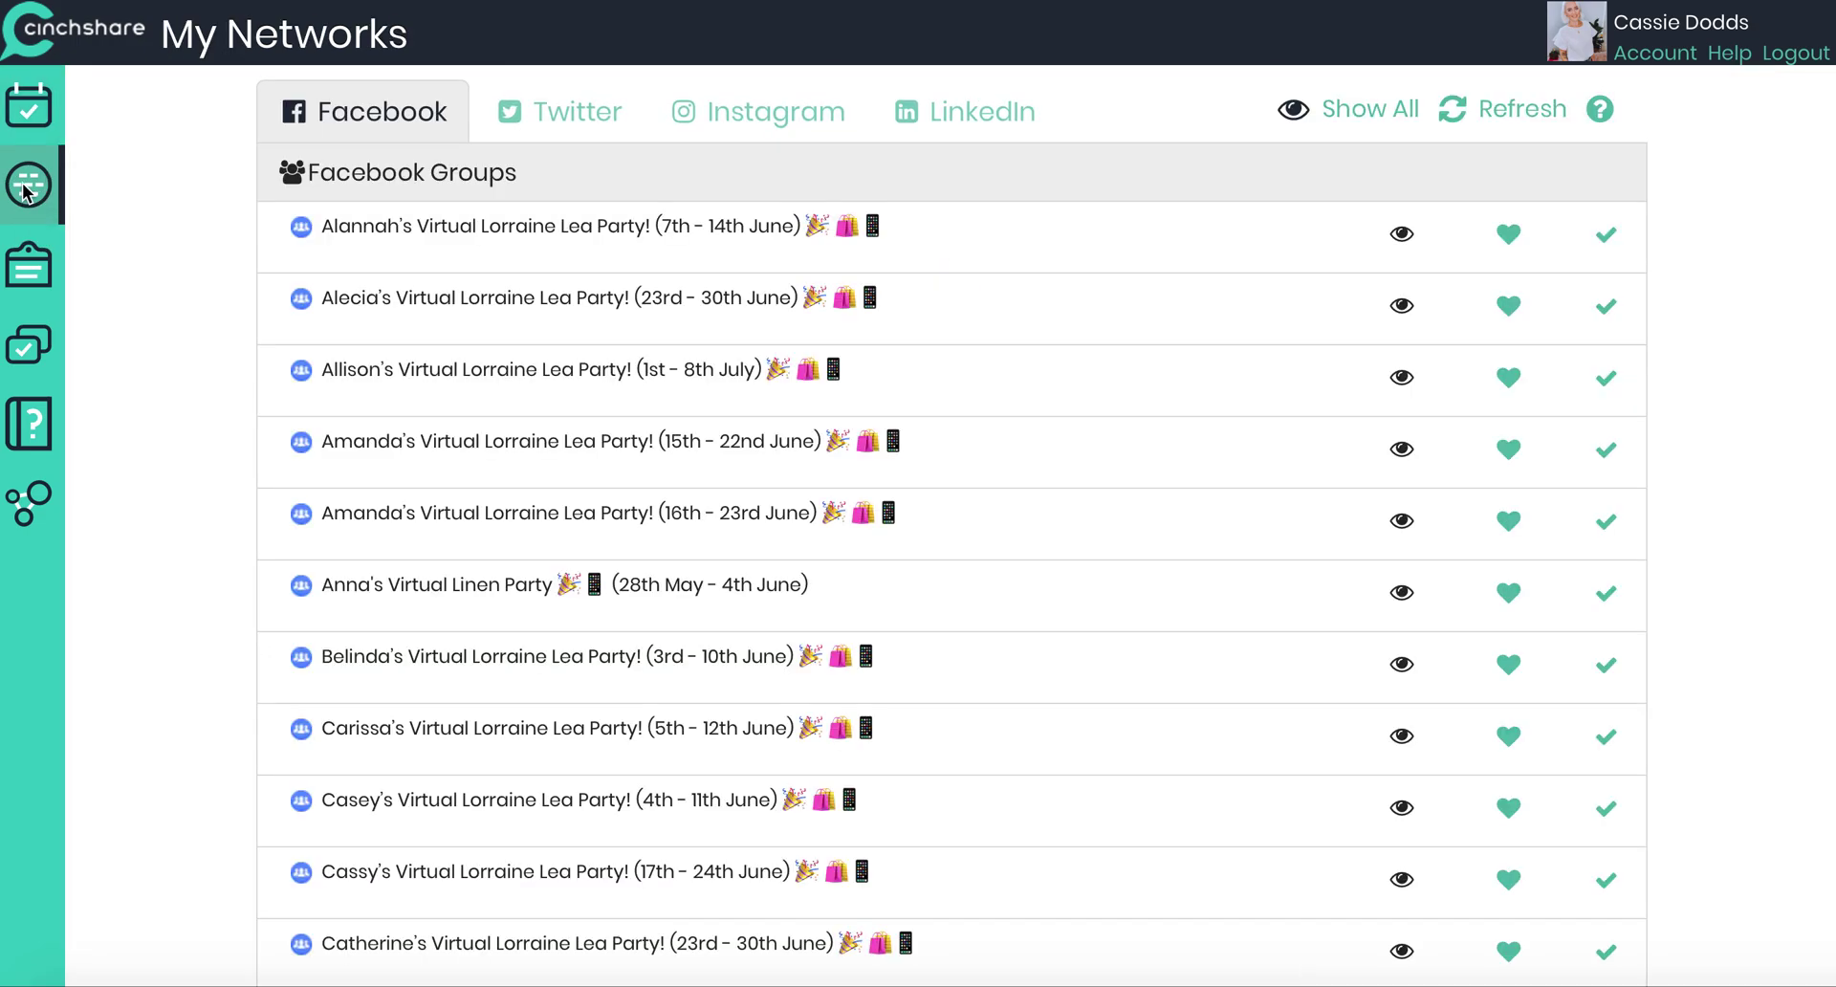
pyautogui.click(1466, 113)
pyautogui.scroll(-10, 1174, 574)
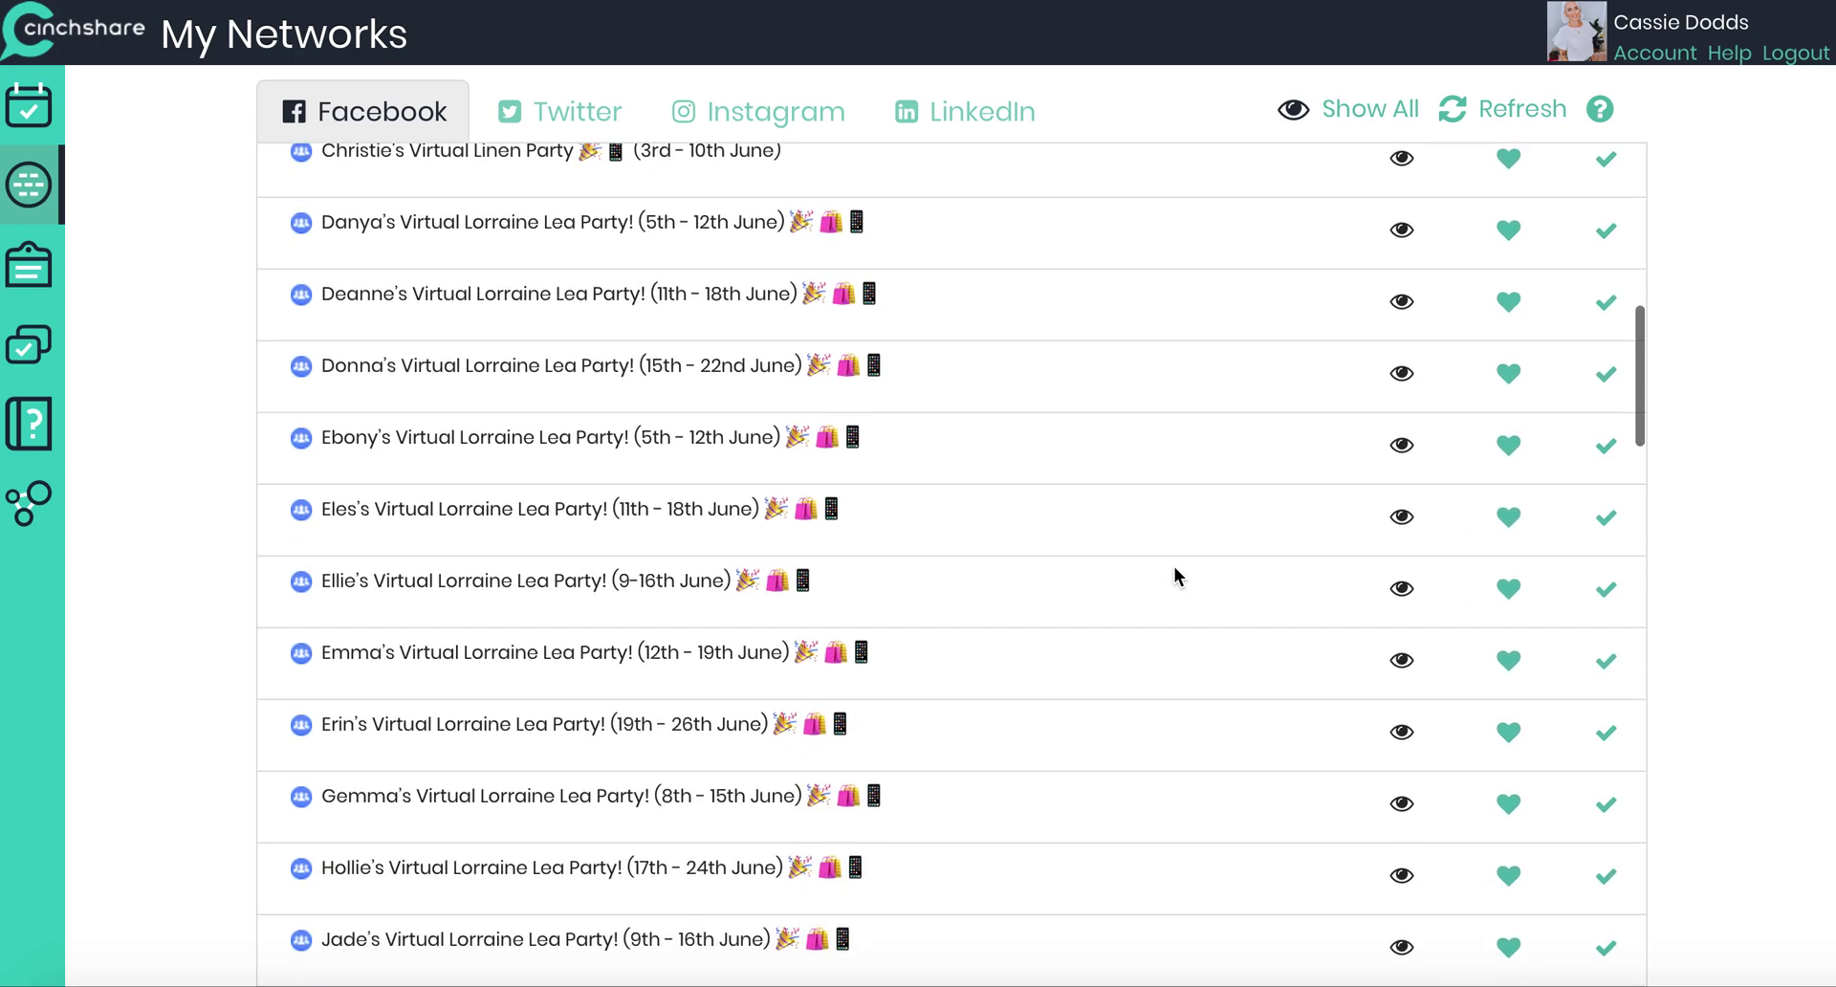
pyautogui.scroll(-20, 1174, 566)
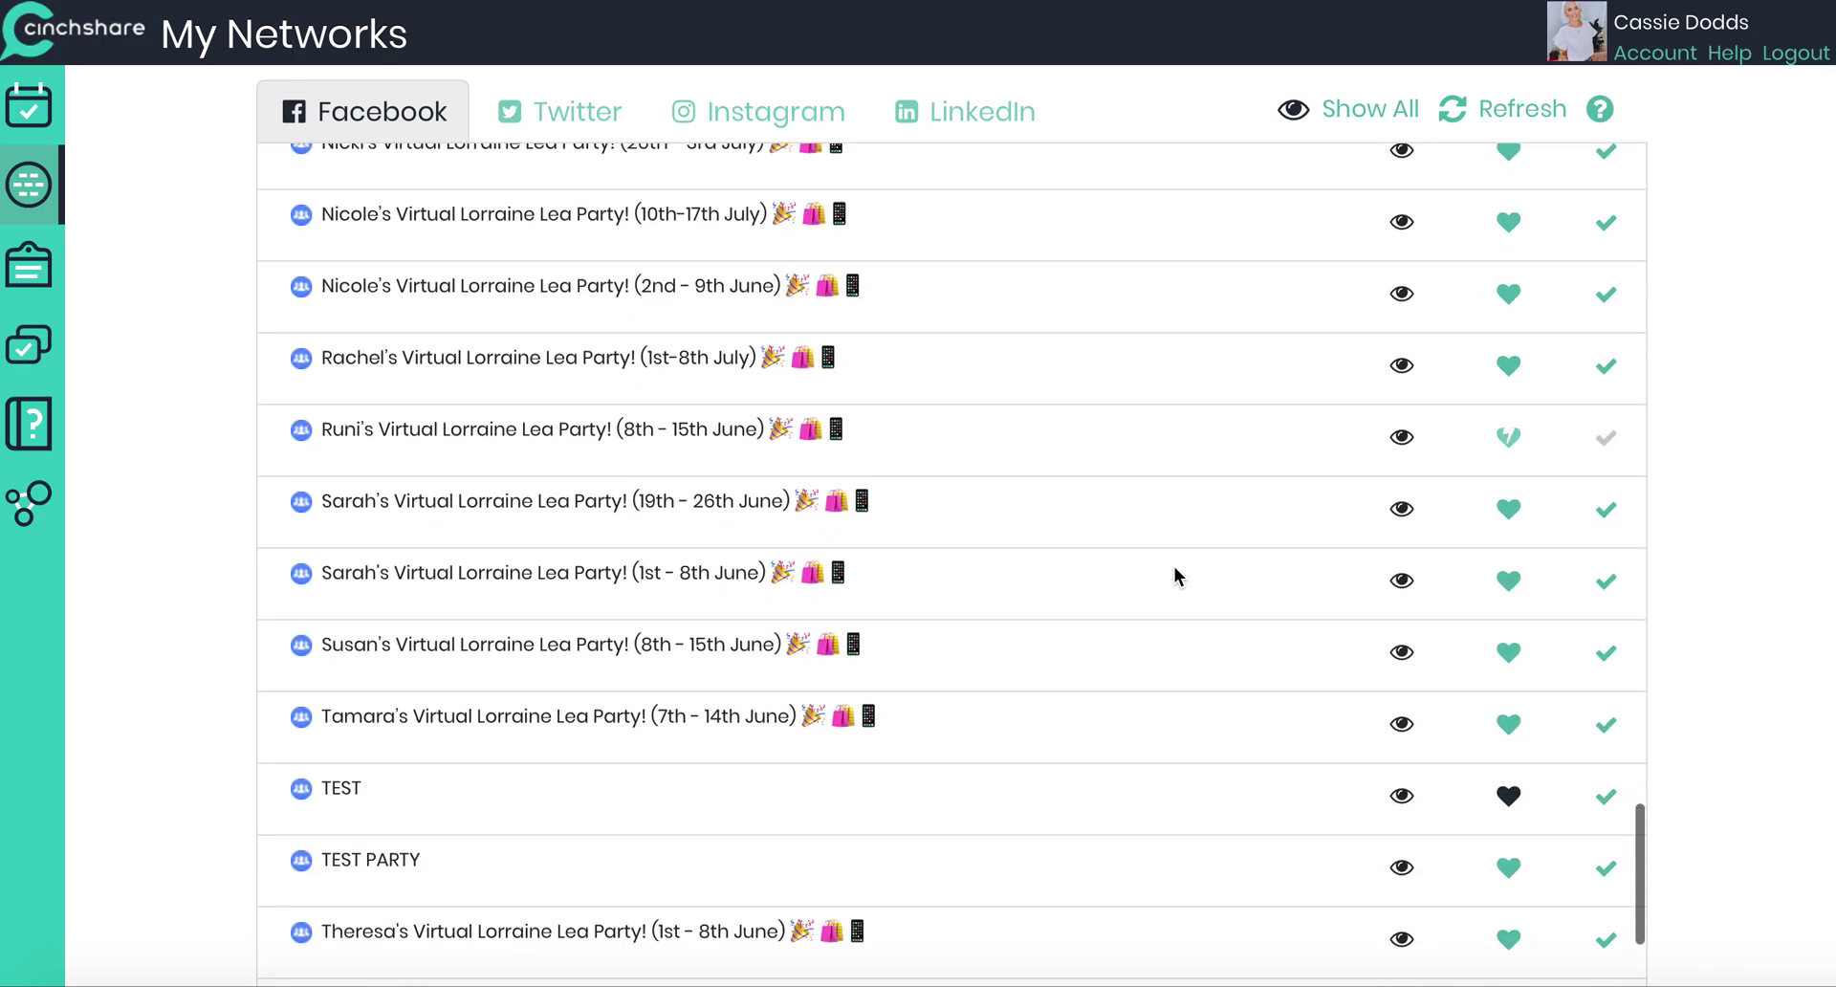
pyautogui.scroll(-3, 1174, 566)
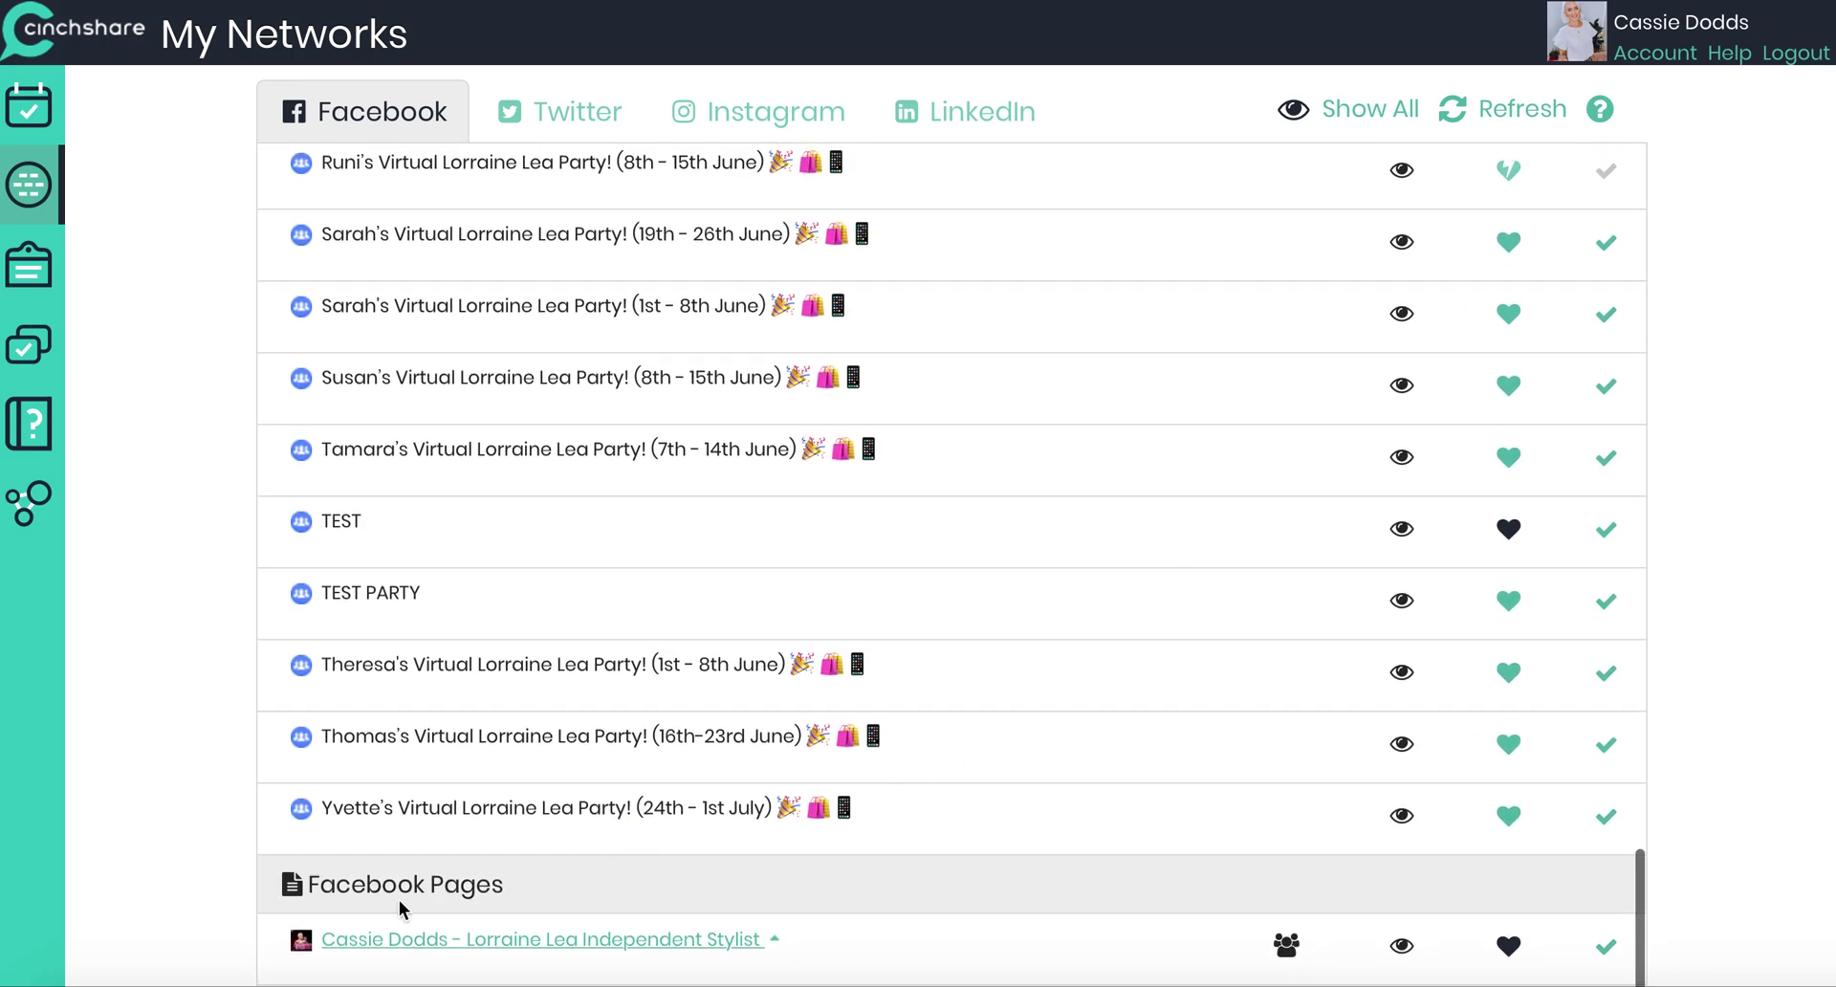
# Step: Expand the business page's linked groups and unfavourite the 16th–23rd June party group
pyautogui.click(617, 940)
pyautogui.scroll(-8, 617, 946)
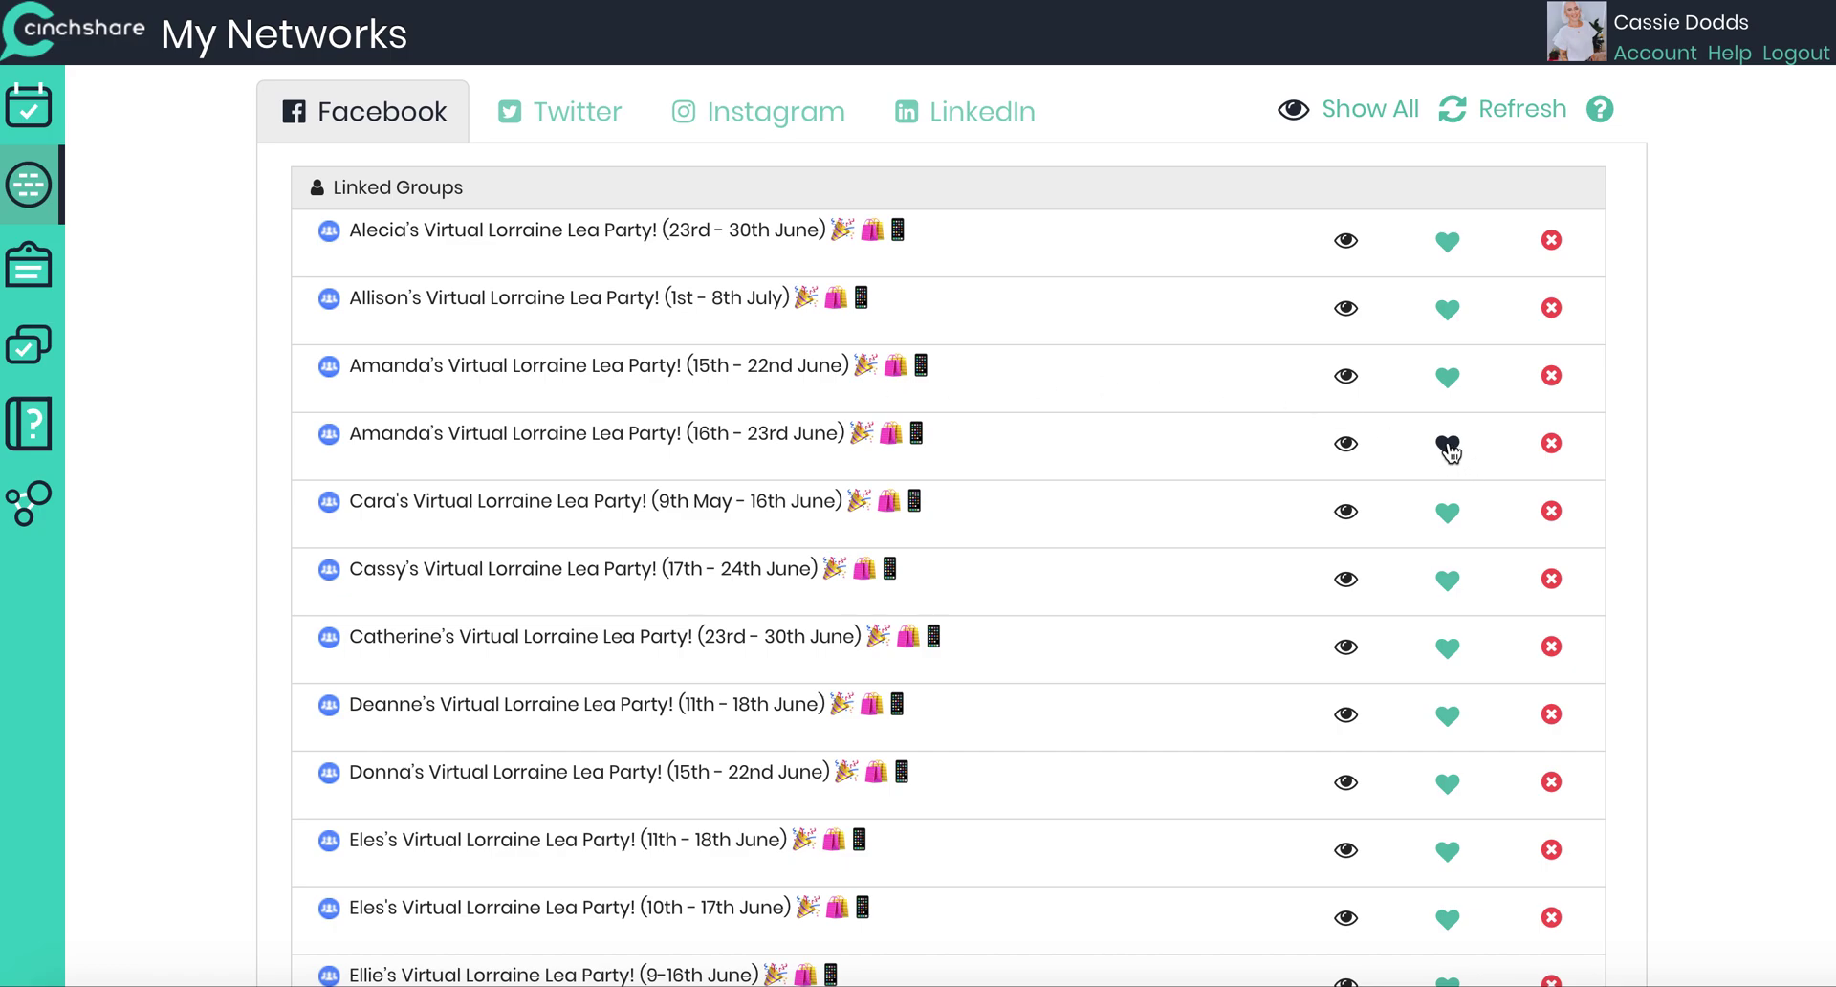
pyautogui.scroll(-9, 1447, 468)
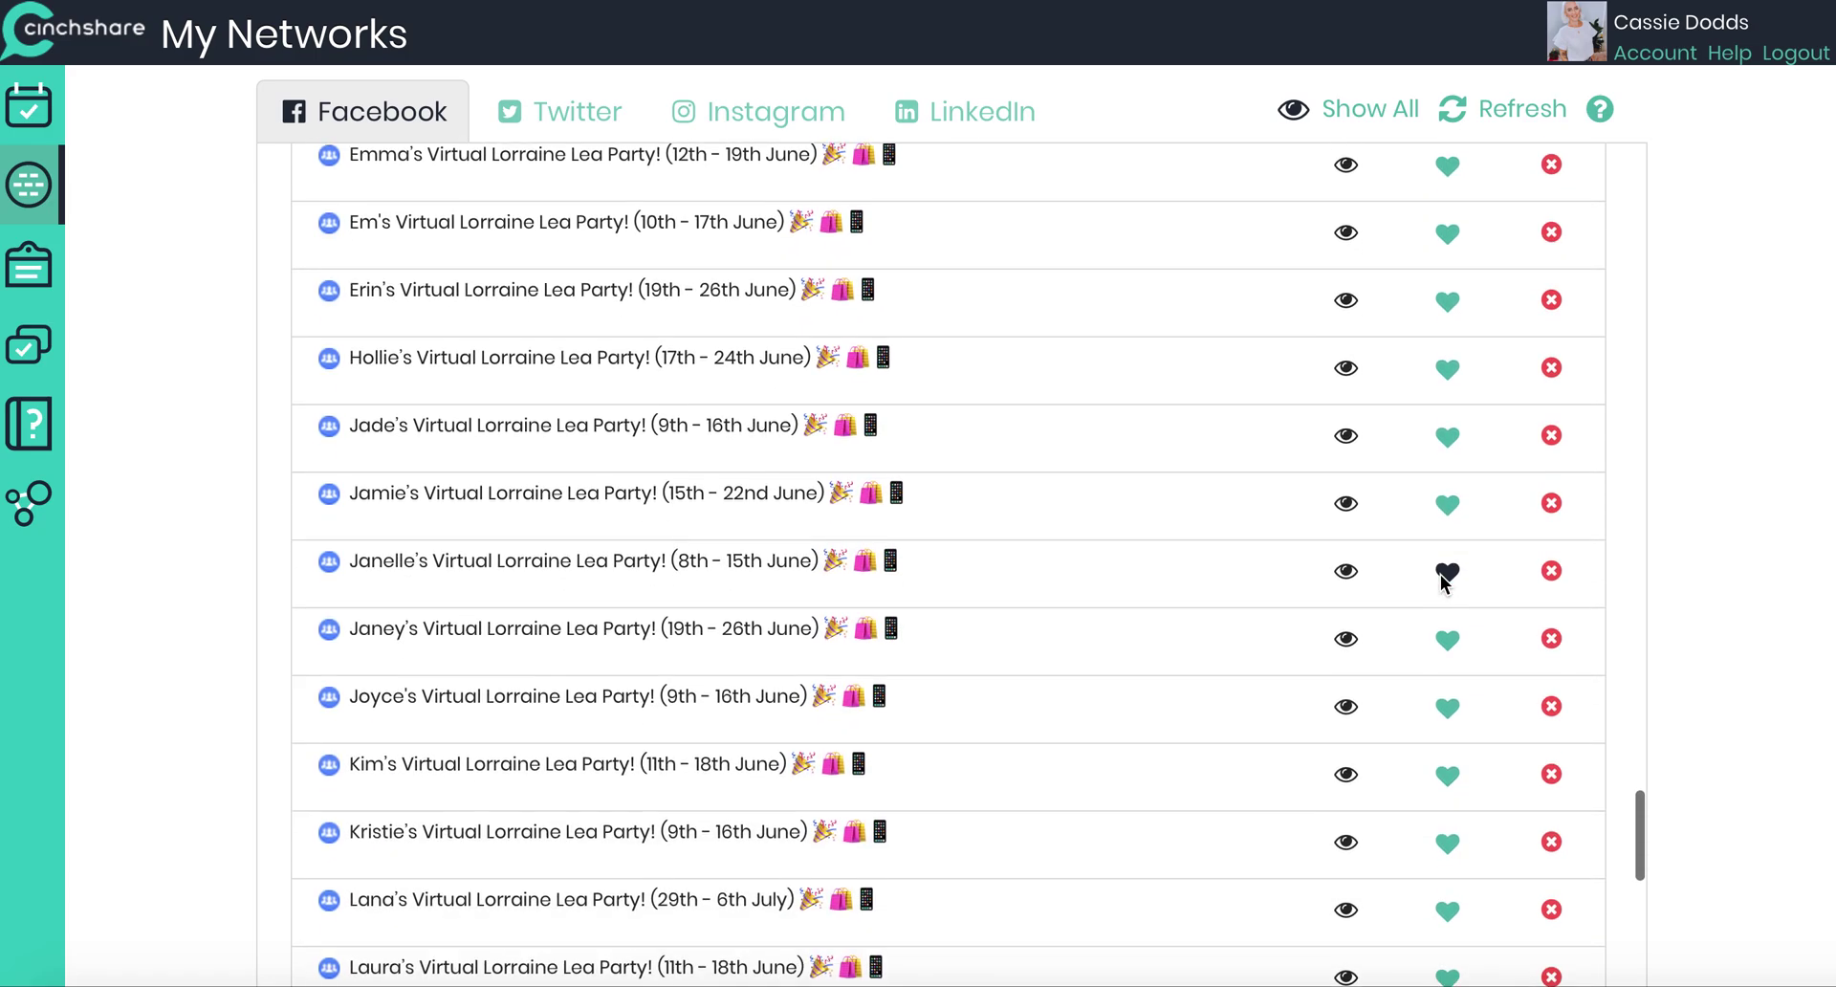
pyautogui.scroll(-4, 1443, 705)
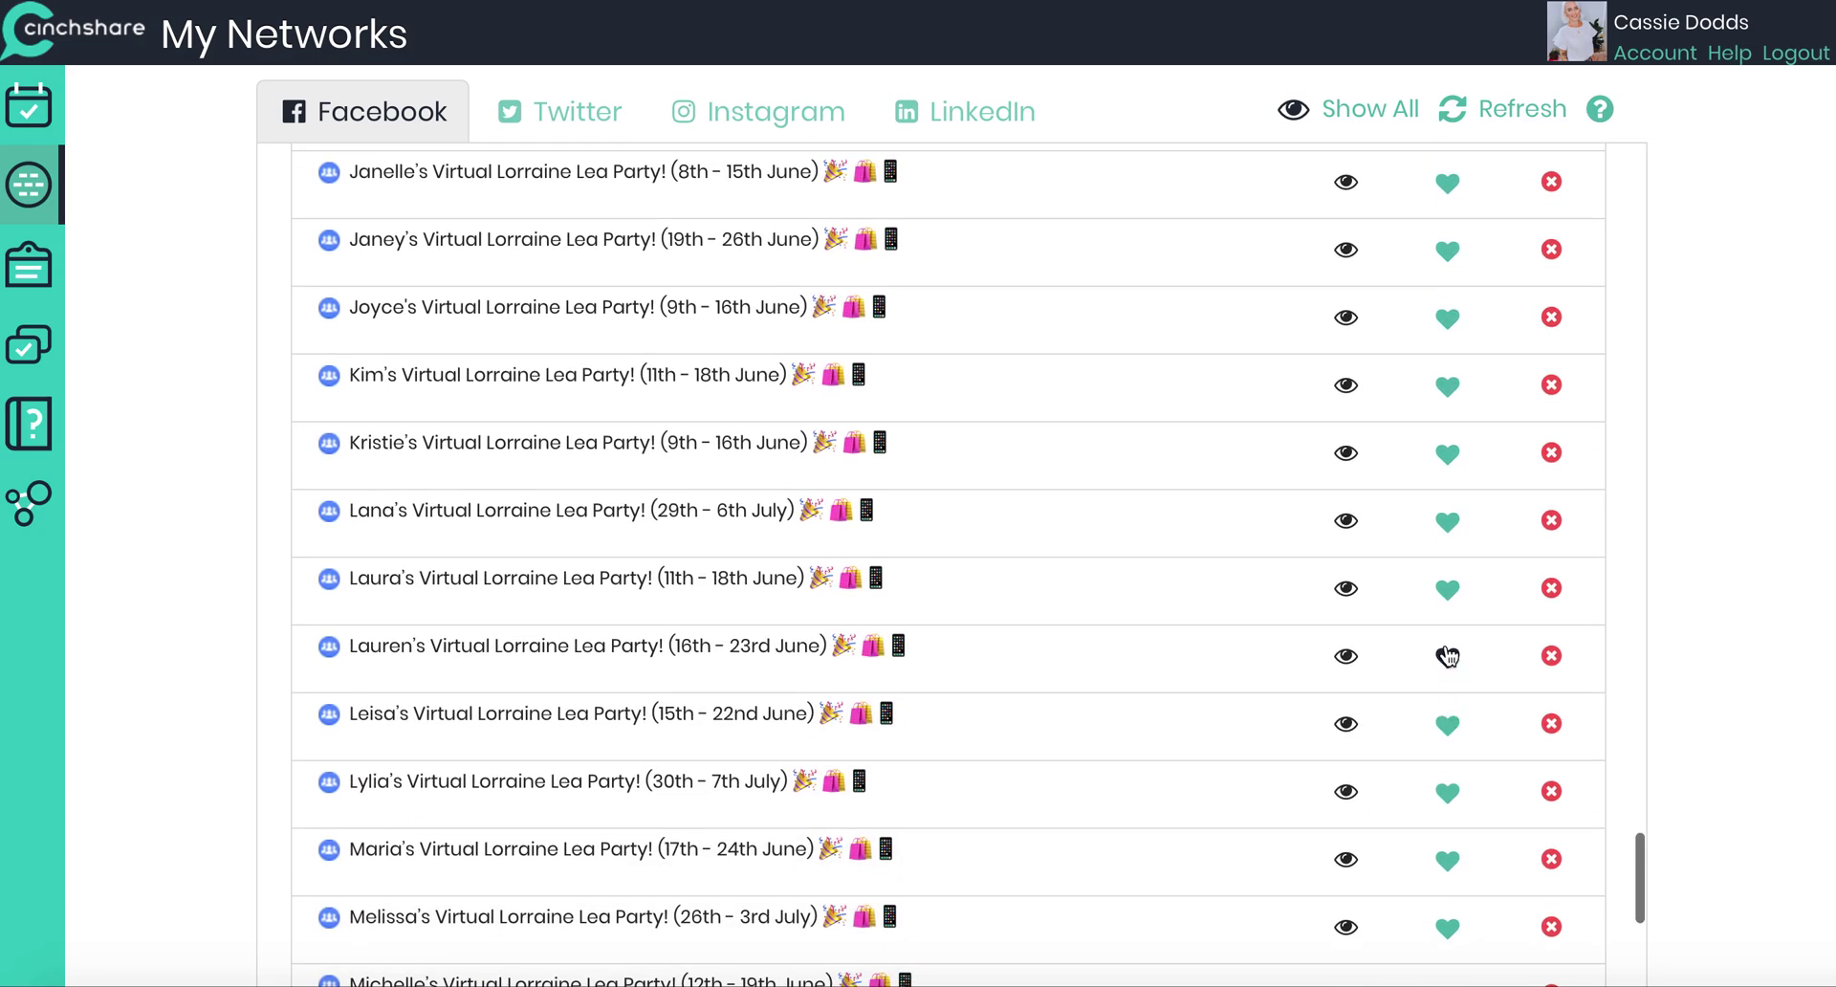
pyautogui.scroll(-6, 1444, 803)
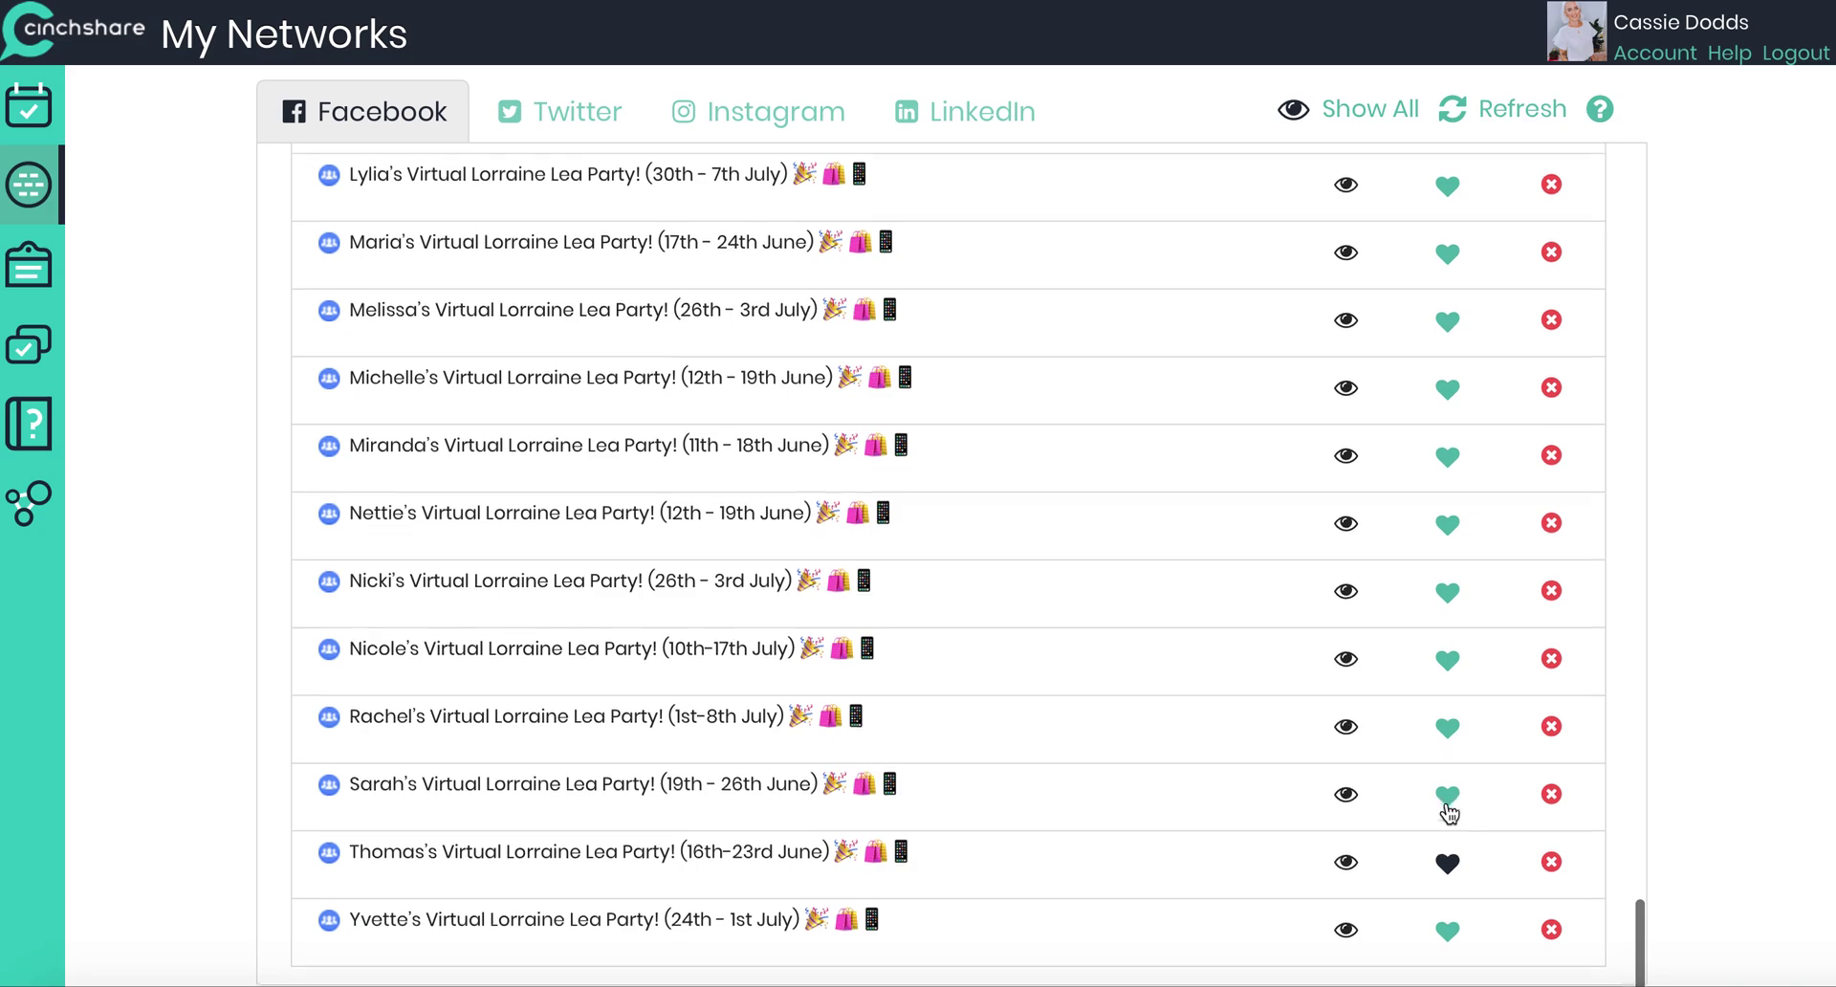
pyautogui.click(1447, 863)
# Step: Favourite the three 17th–24th June party groups linked to the business page
pyautogui.scroll(5, 1135, 792)
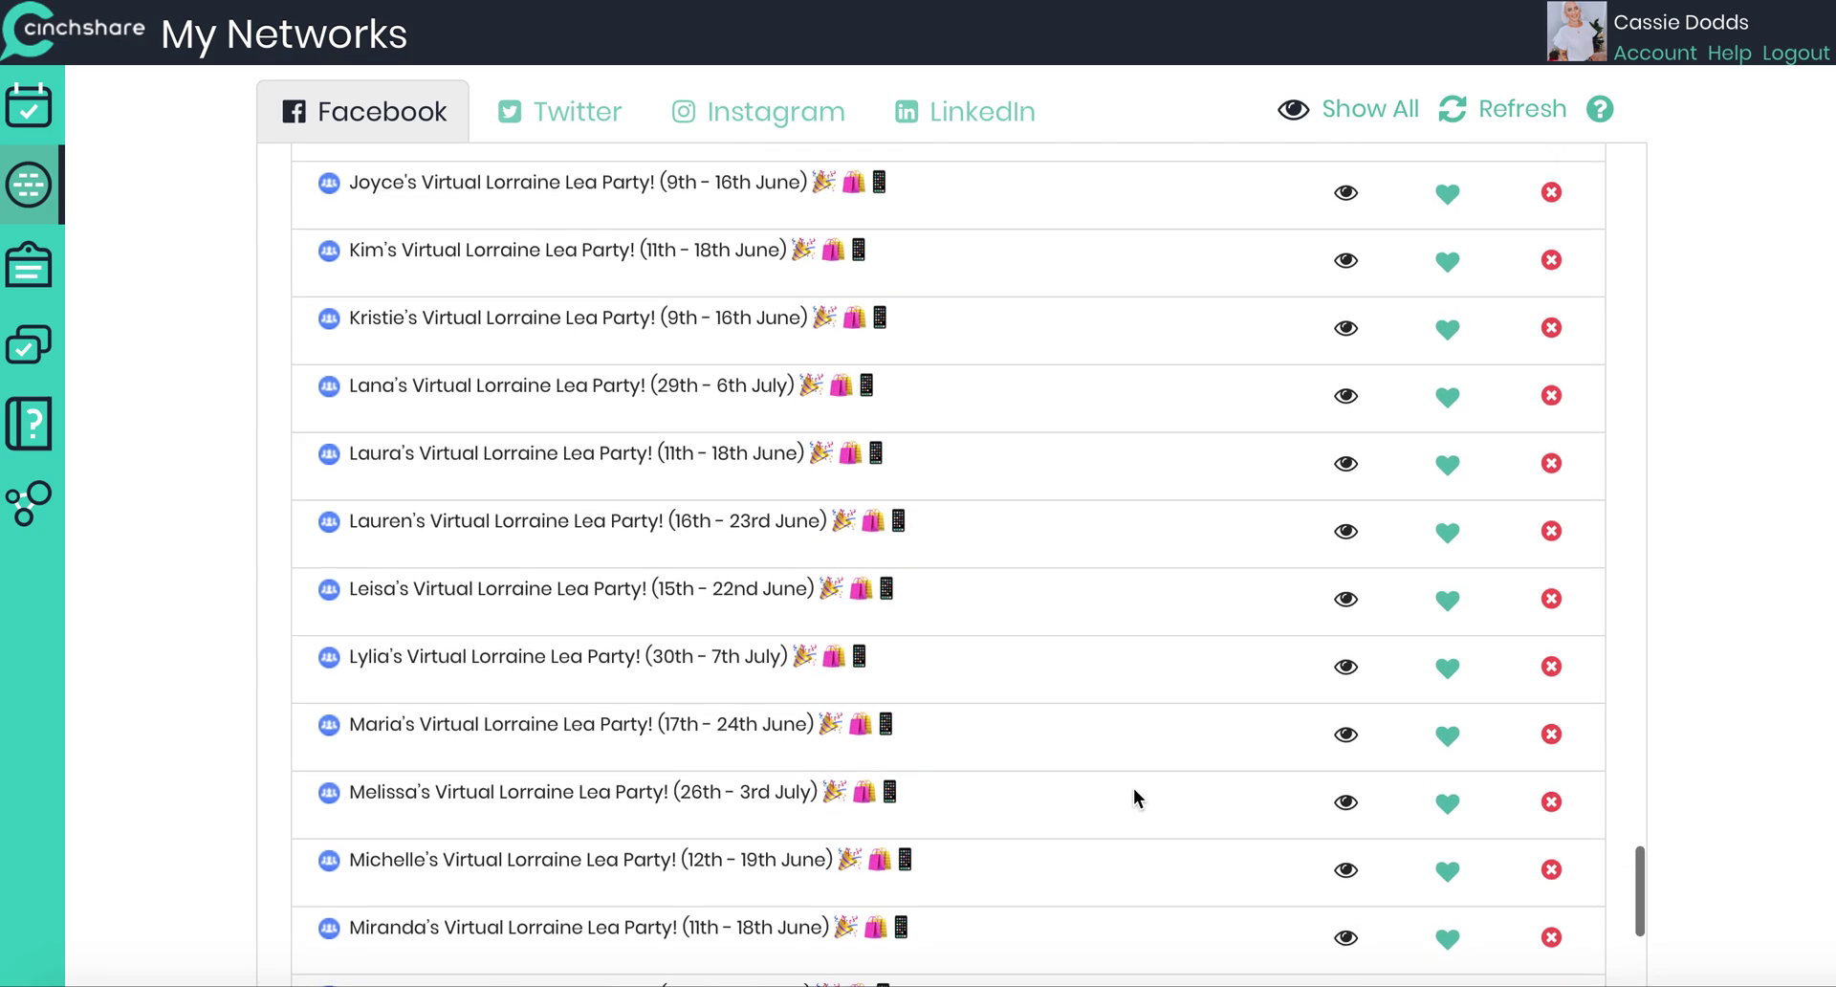
pyautogui.scroll(10, 1135, 796)
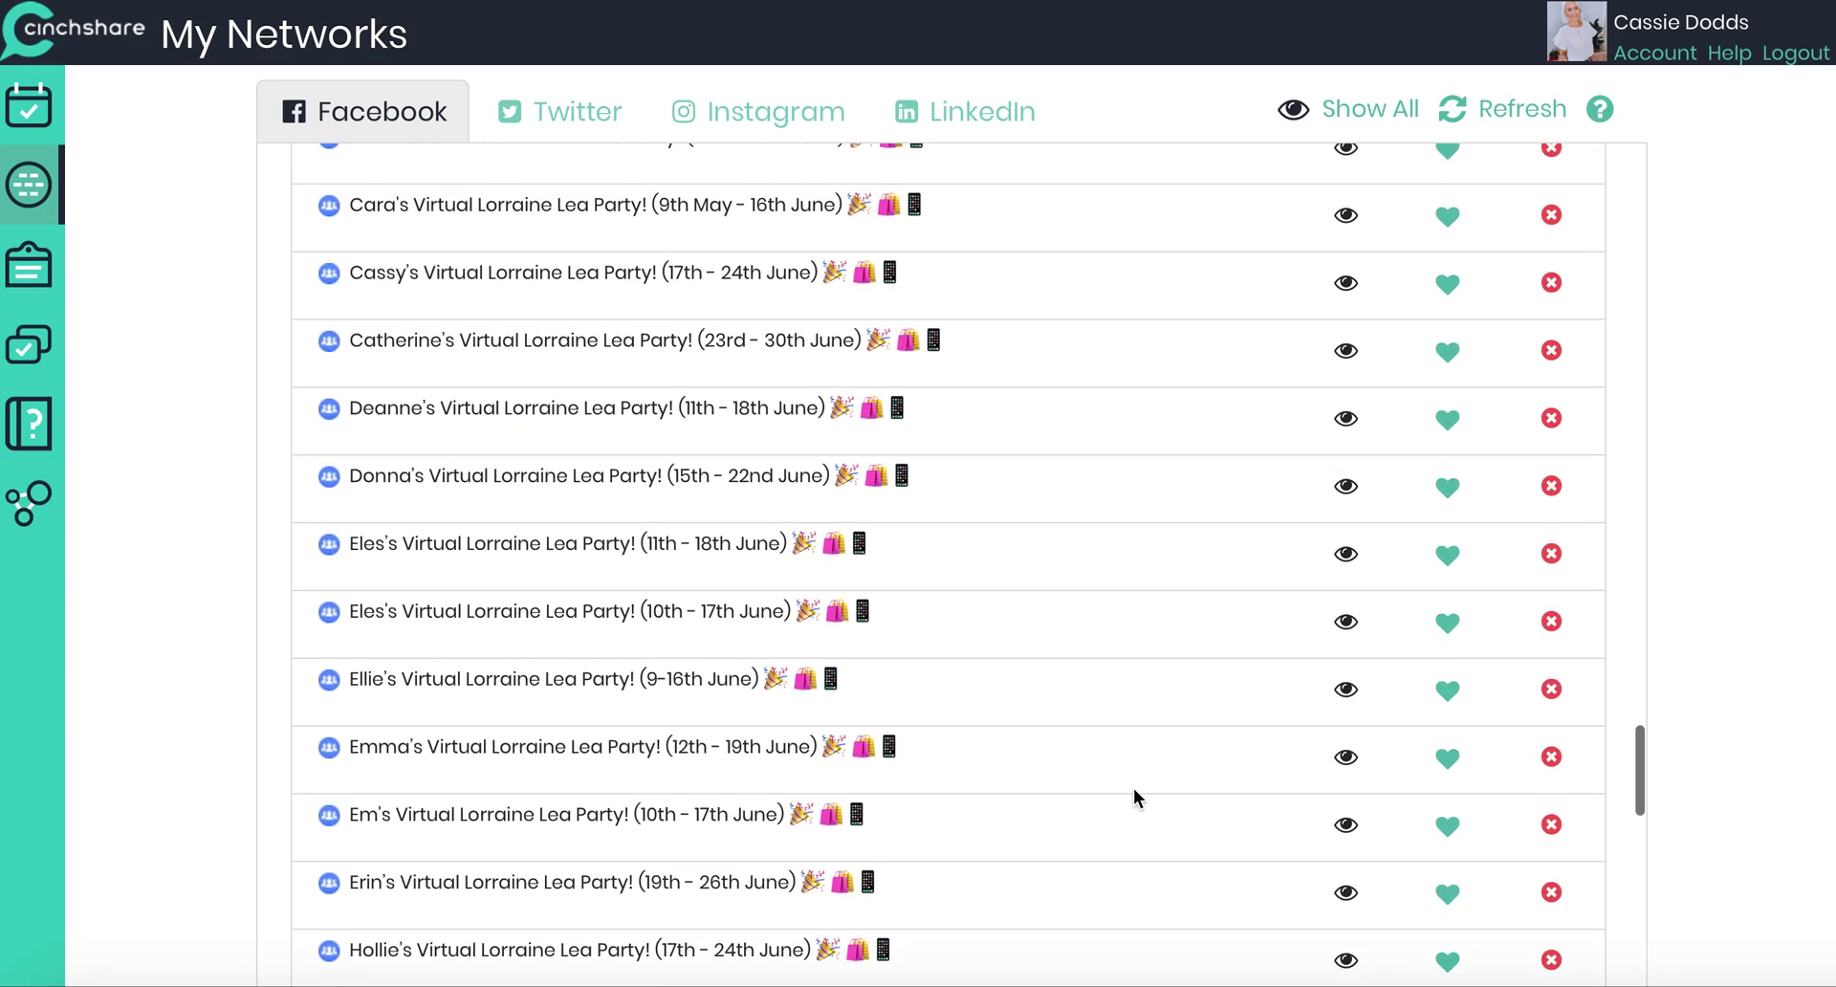
pyautogui.scroll(4, 1133, 788)
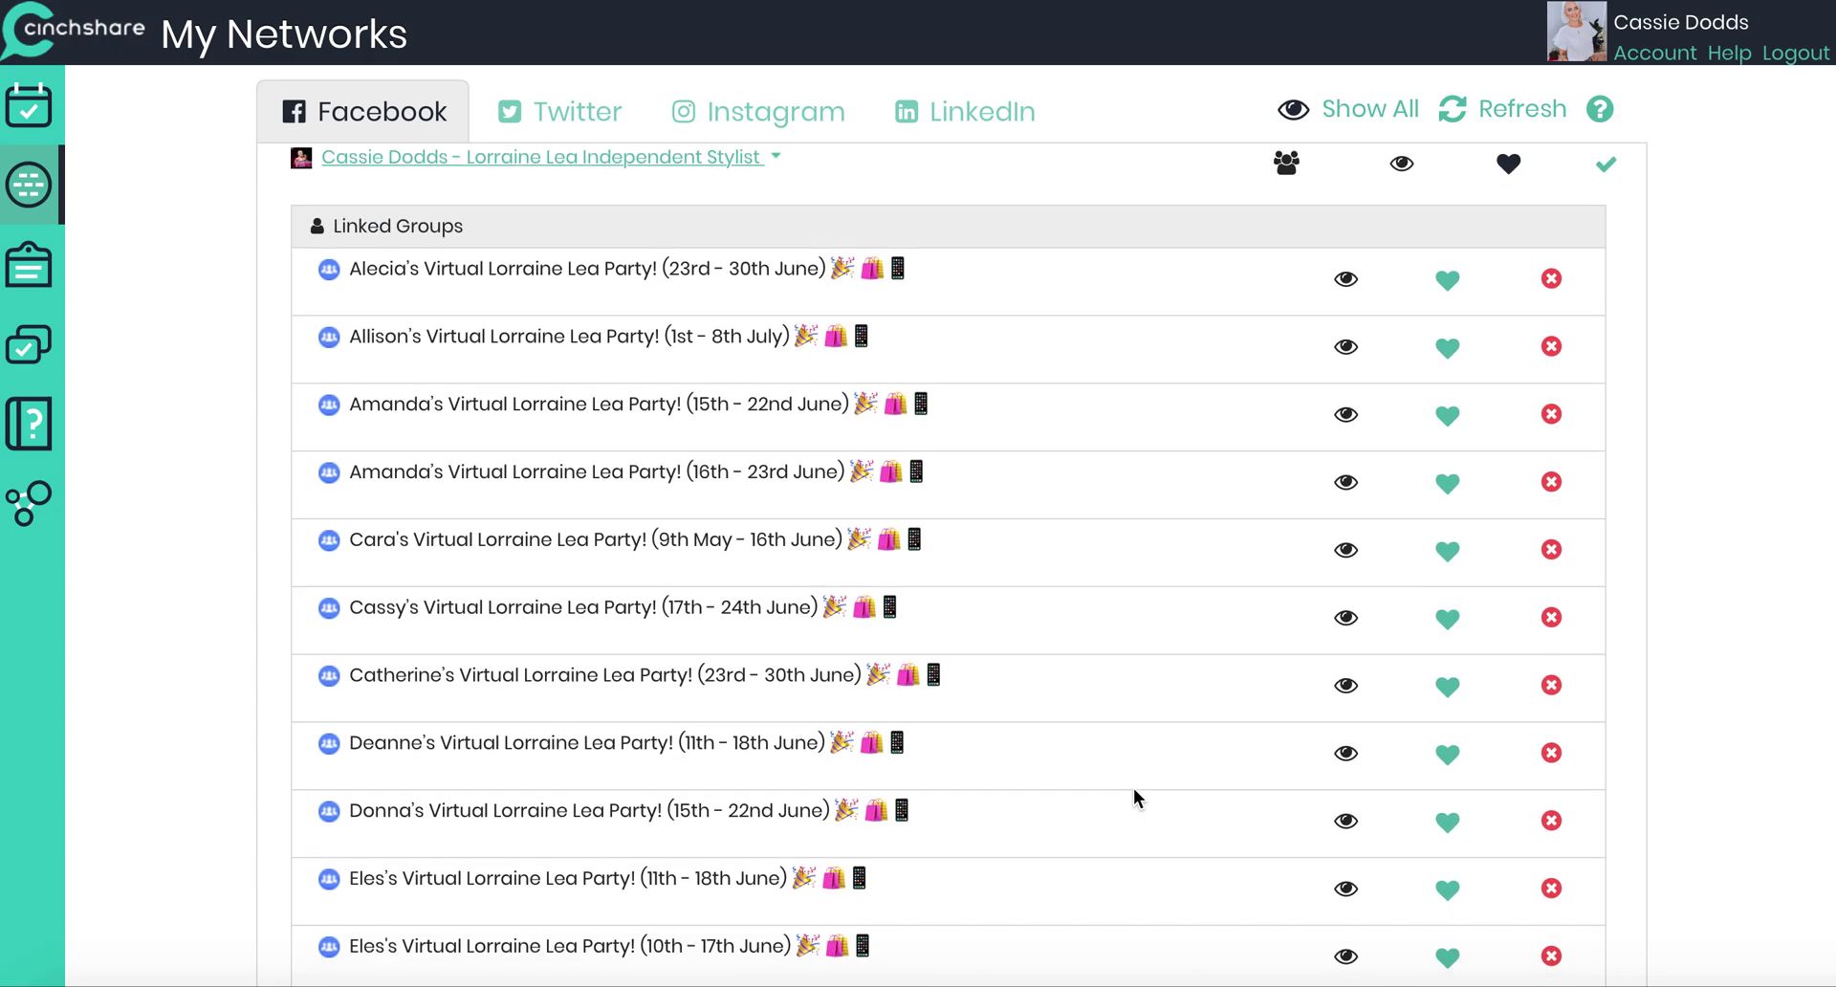
pyautogui.scroll(-2, 1311, 881)
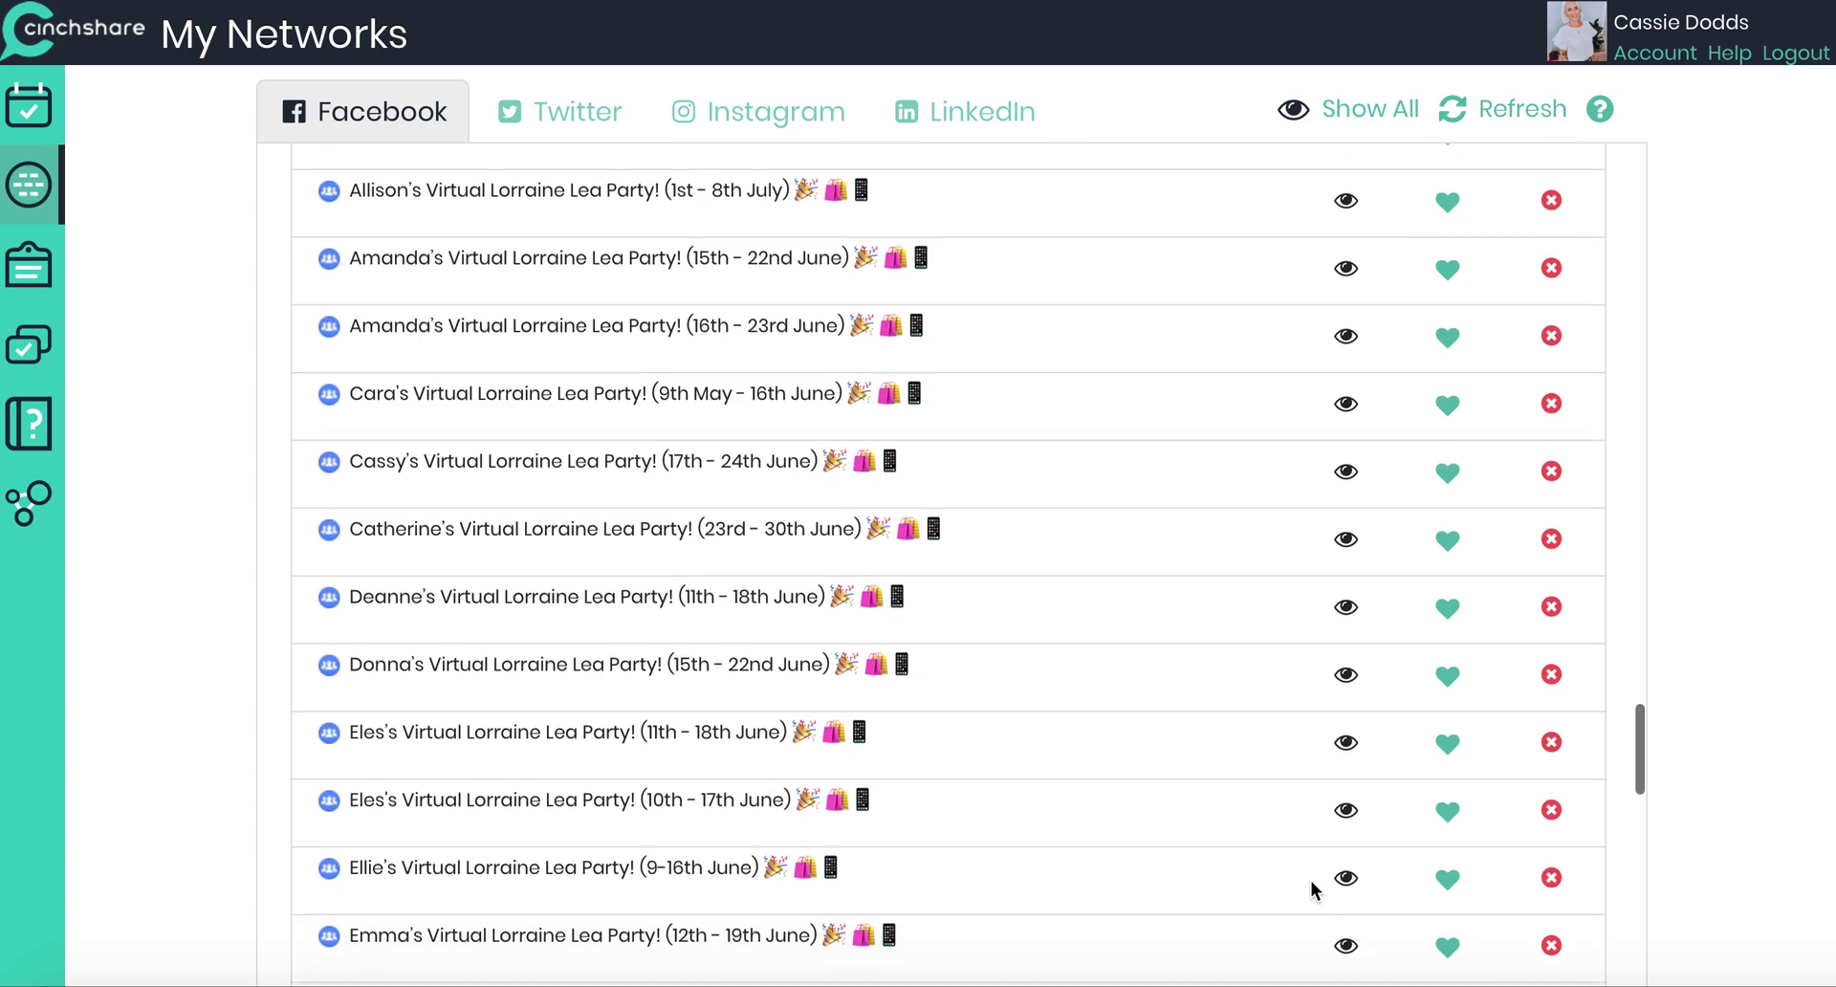
pyautogui.click(1448, 466)
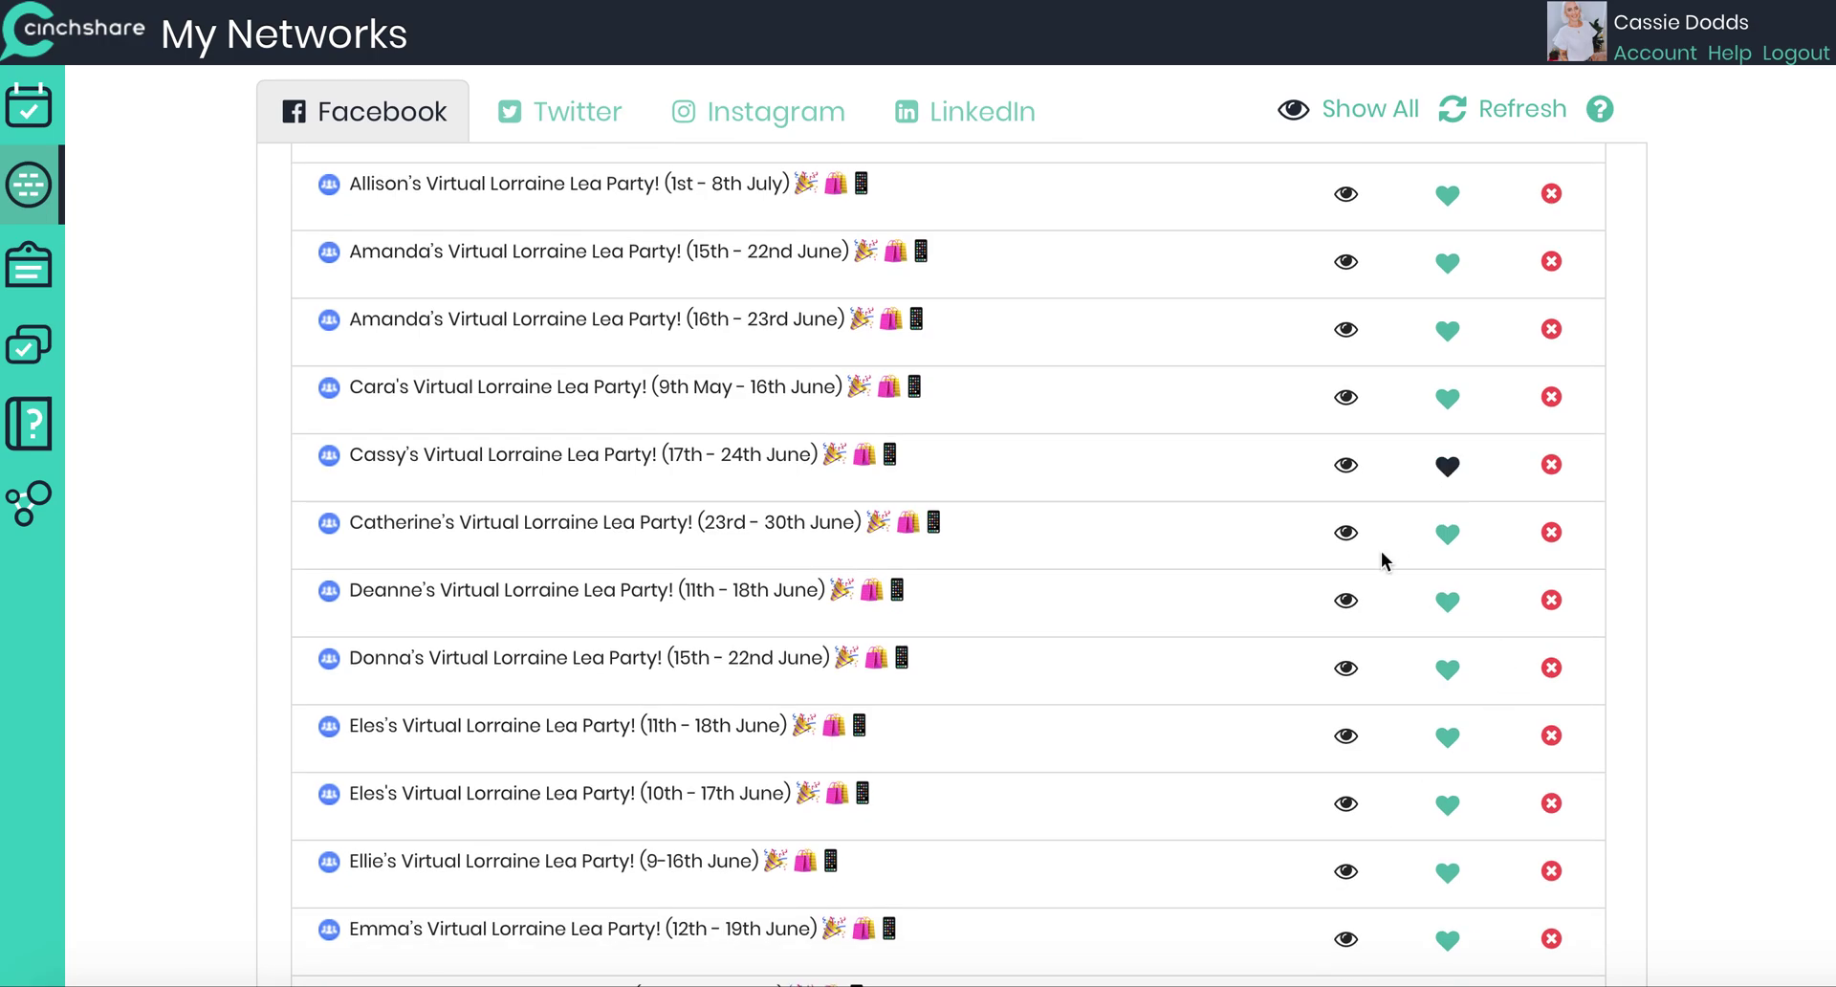
pyautogui.scroll(-5, 1270, 700)
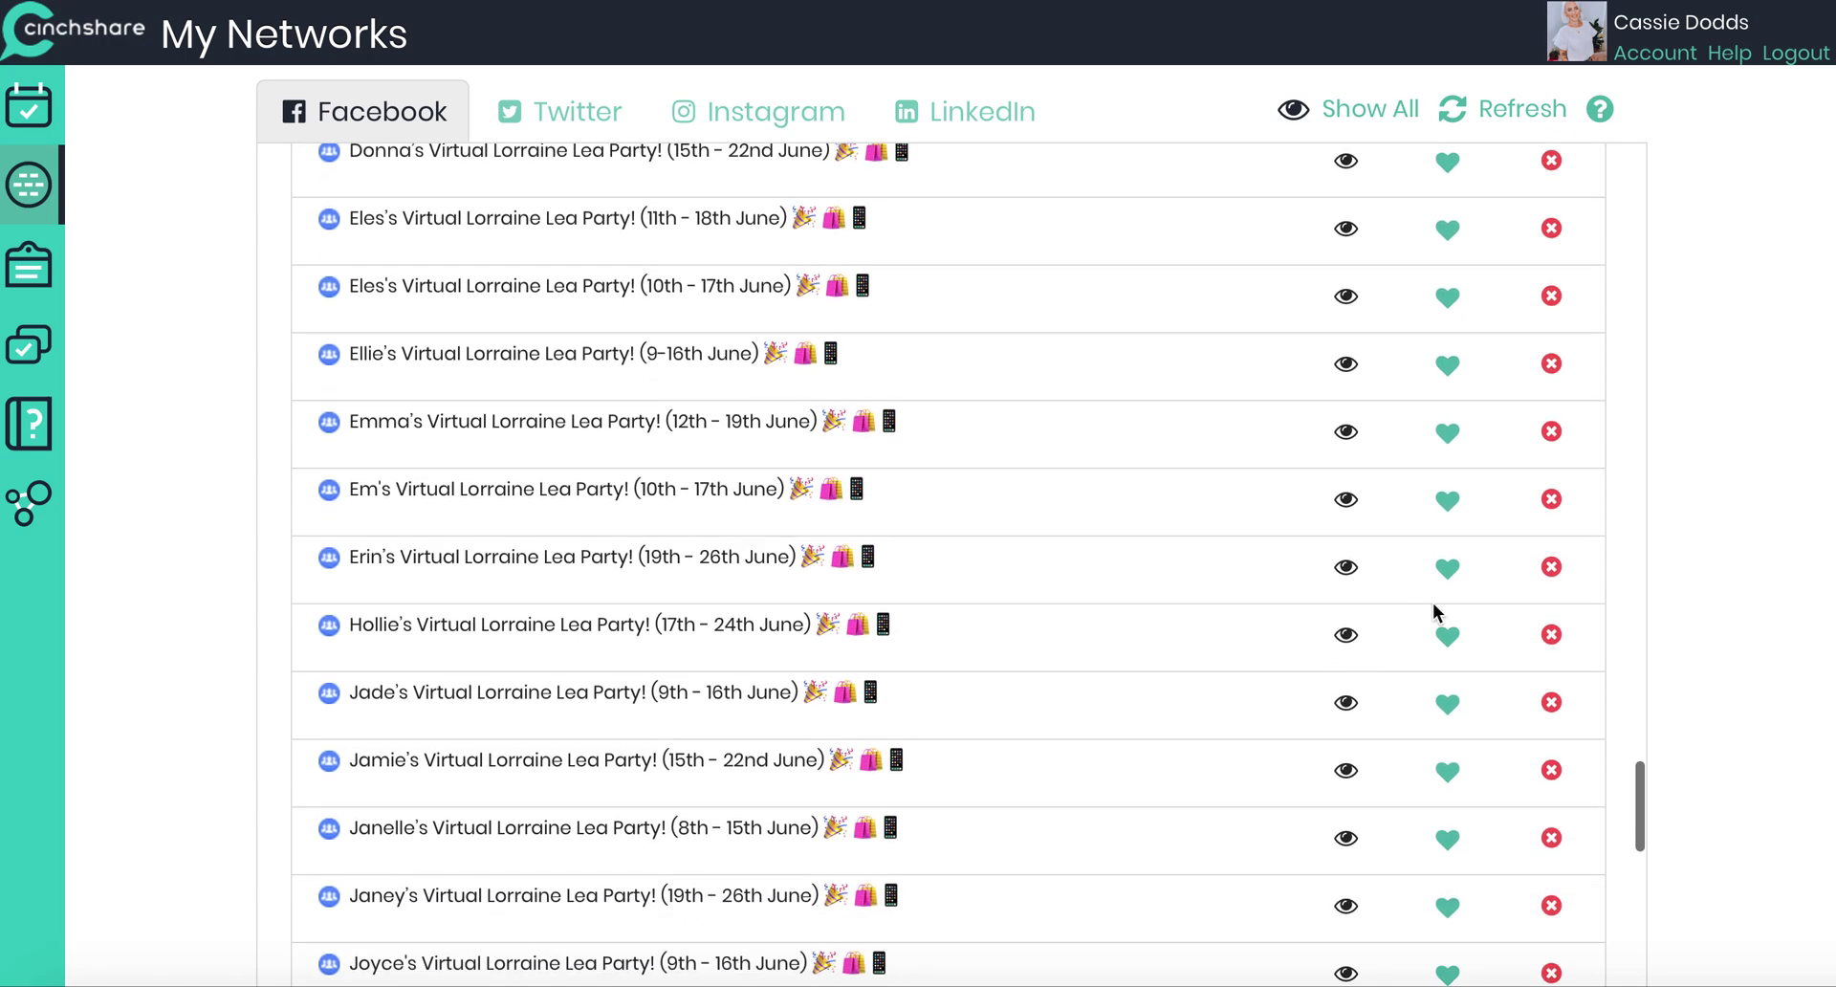
pyautogui.click(1448, 635)
pyautogui.scroll(-4, 1342, 757)
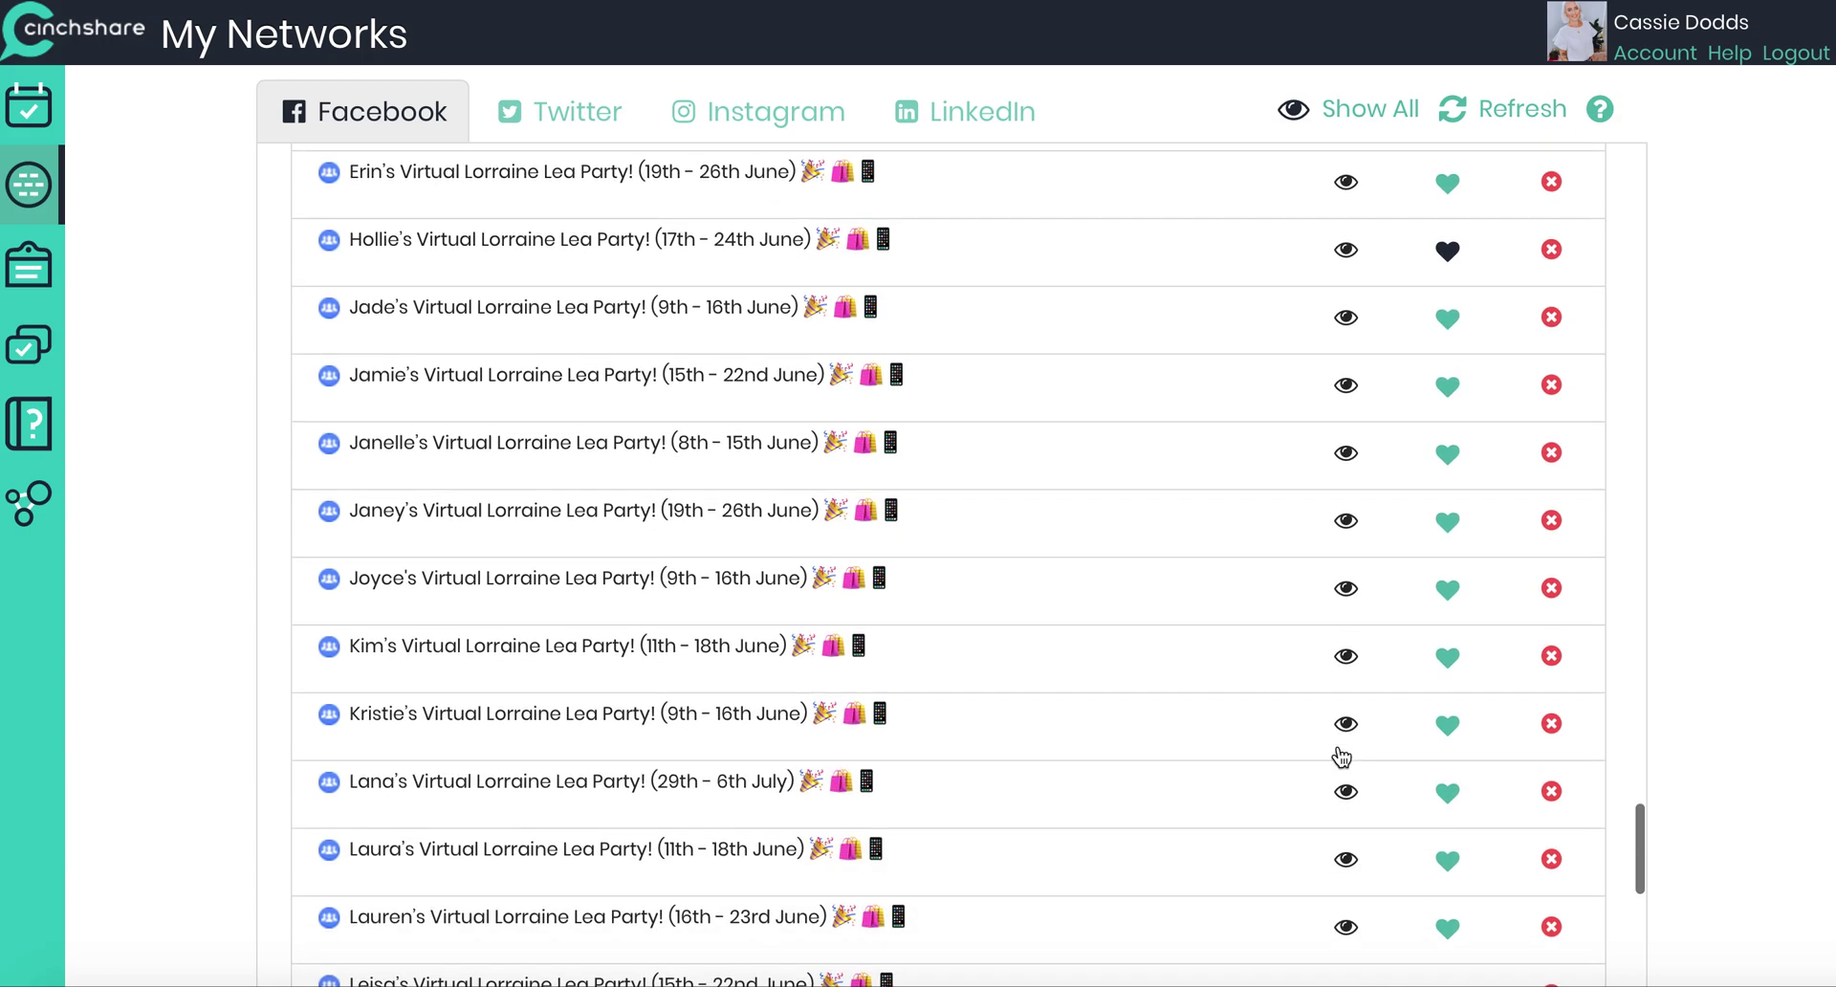
pyautogui.scroll(-5, 1342, 758)
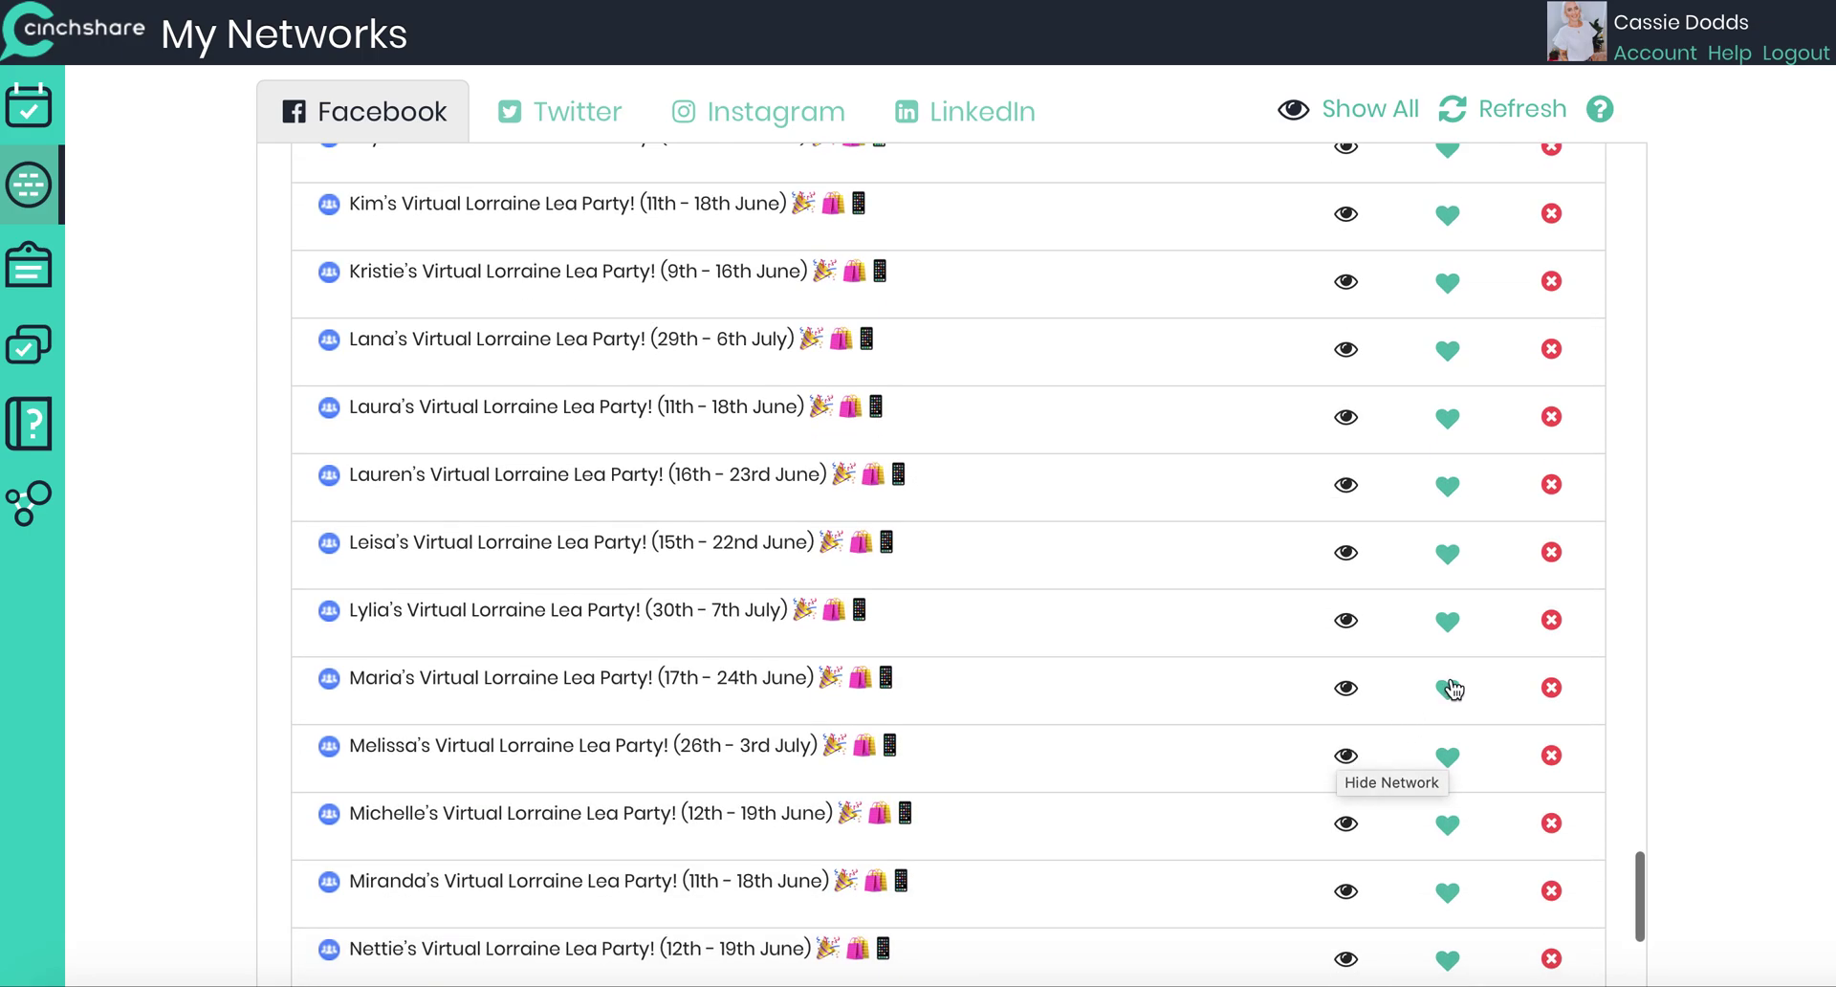
pyautogui.click(1448, 688)
pyautogui.scroll(-5, 1220, 788)
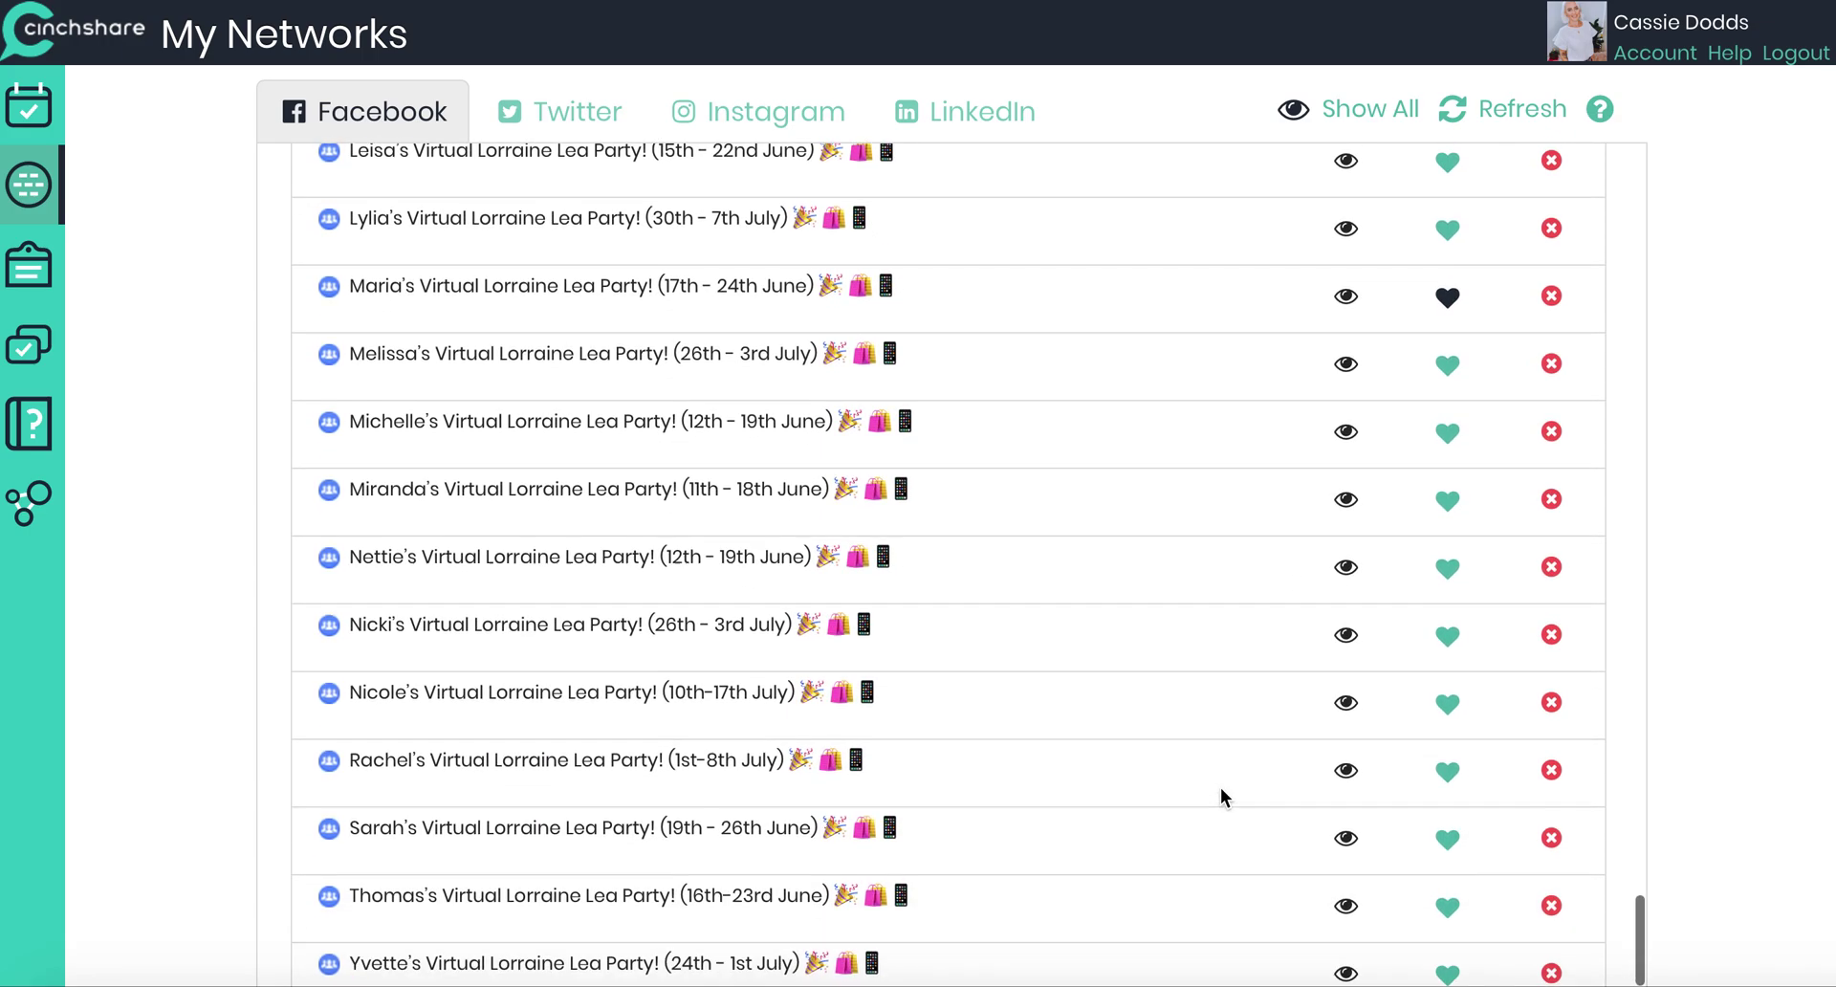
pyautogui.scroll(-1, 1220, 788)
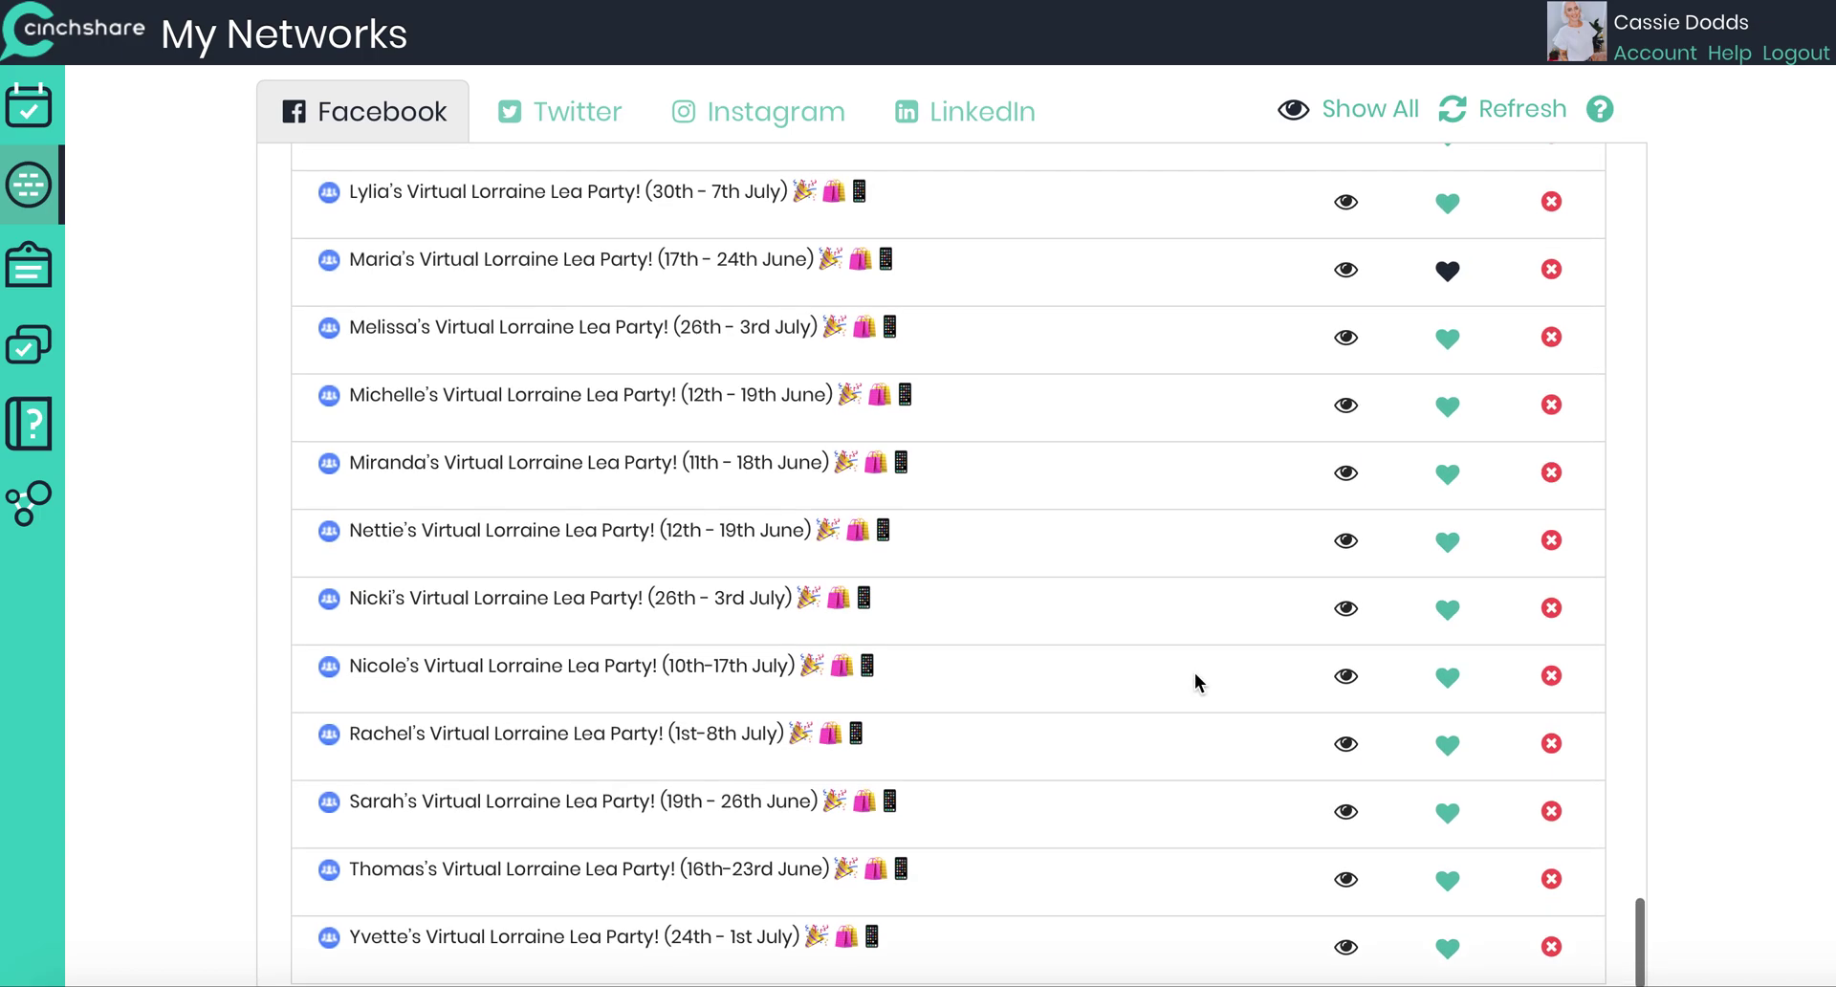
pyautogui.scroll(1, 1196, 673)
pyautogui.scroll(4, 1192, 549)
pyautogui.scroll(20, 1192, 549)
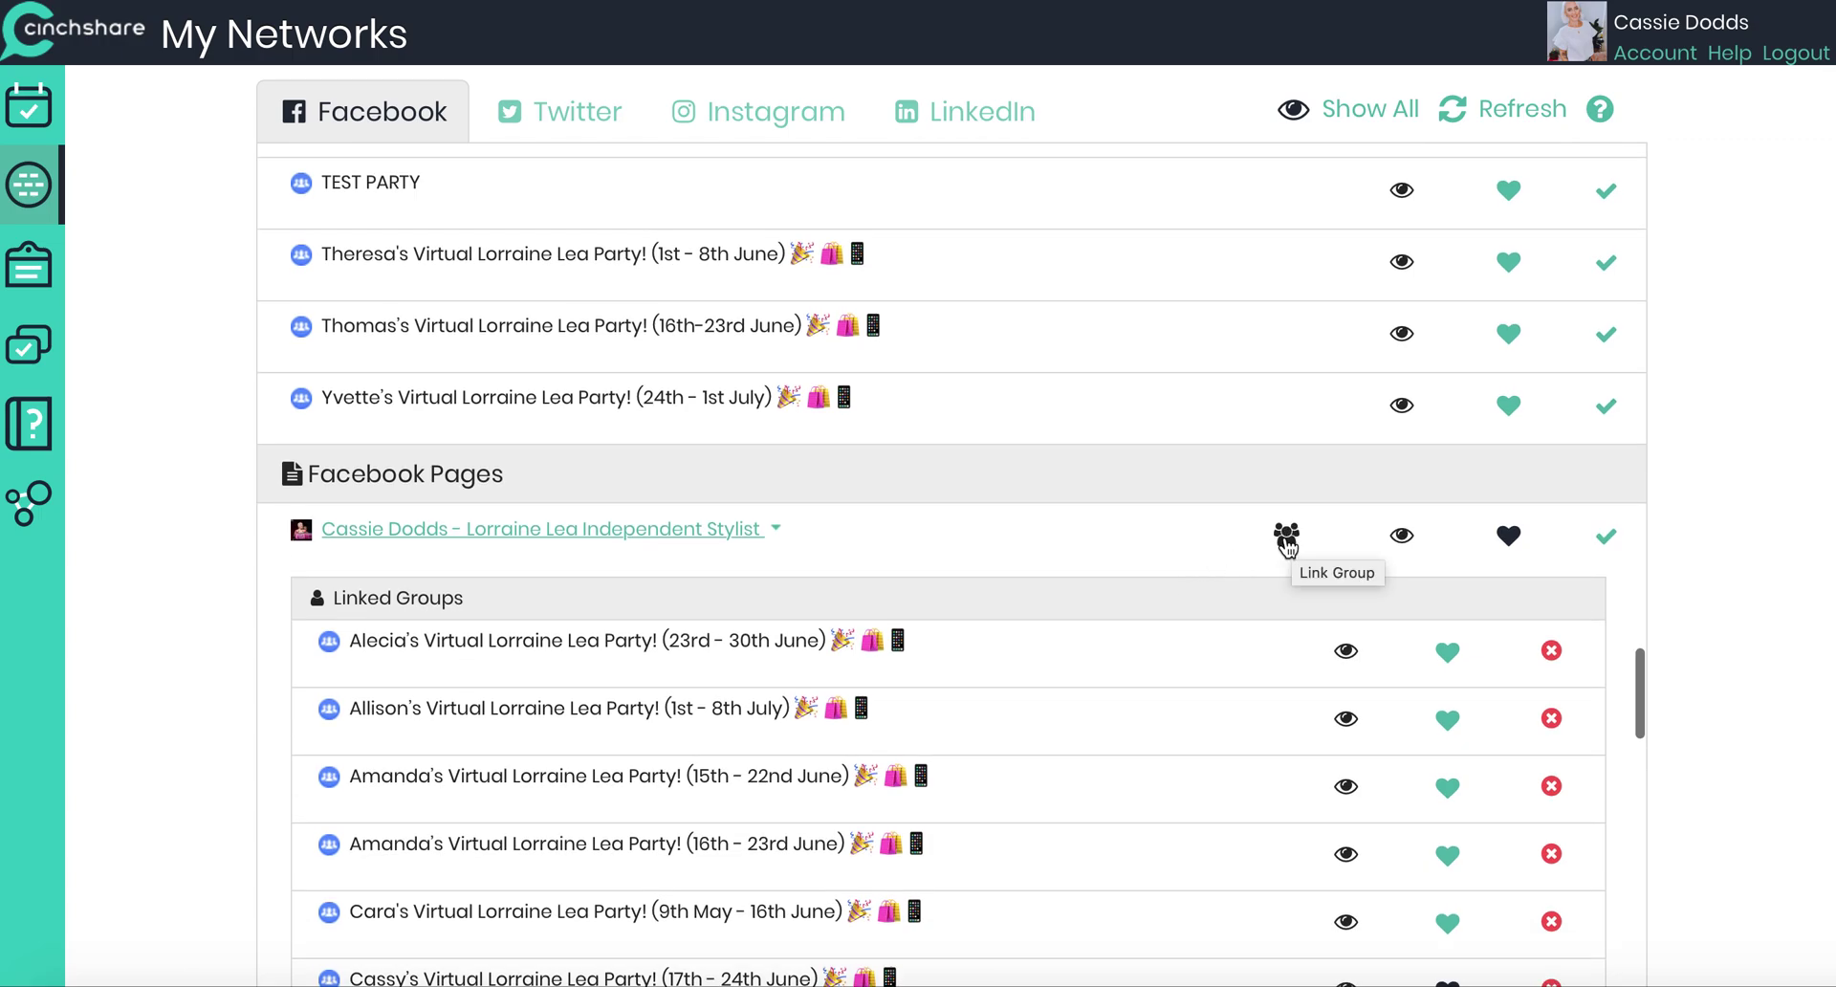
pyautogui.click(1288, 538)
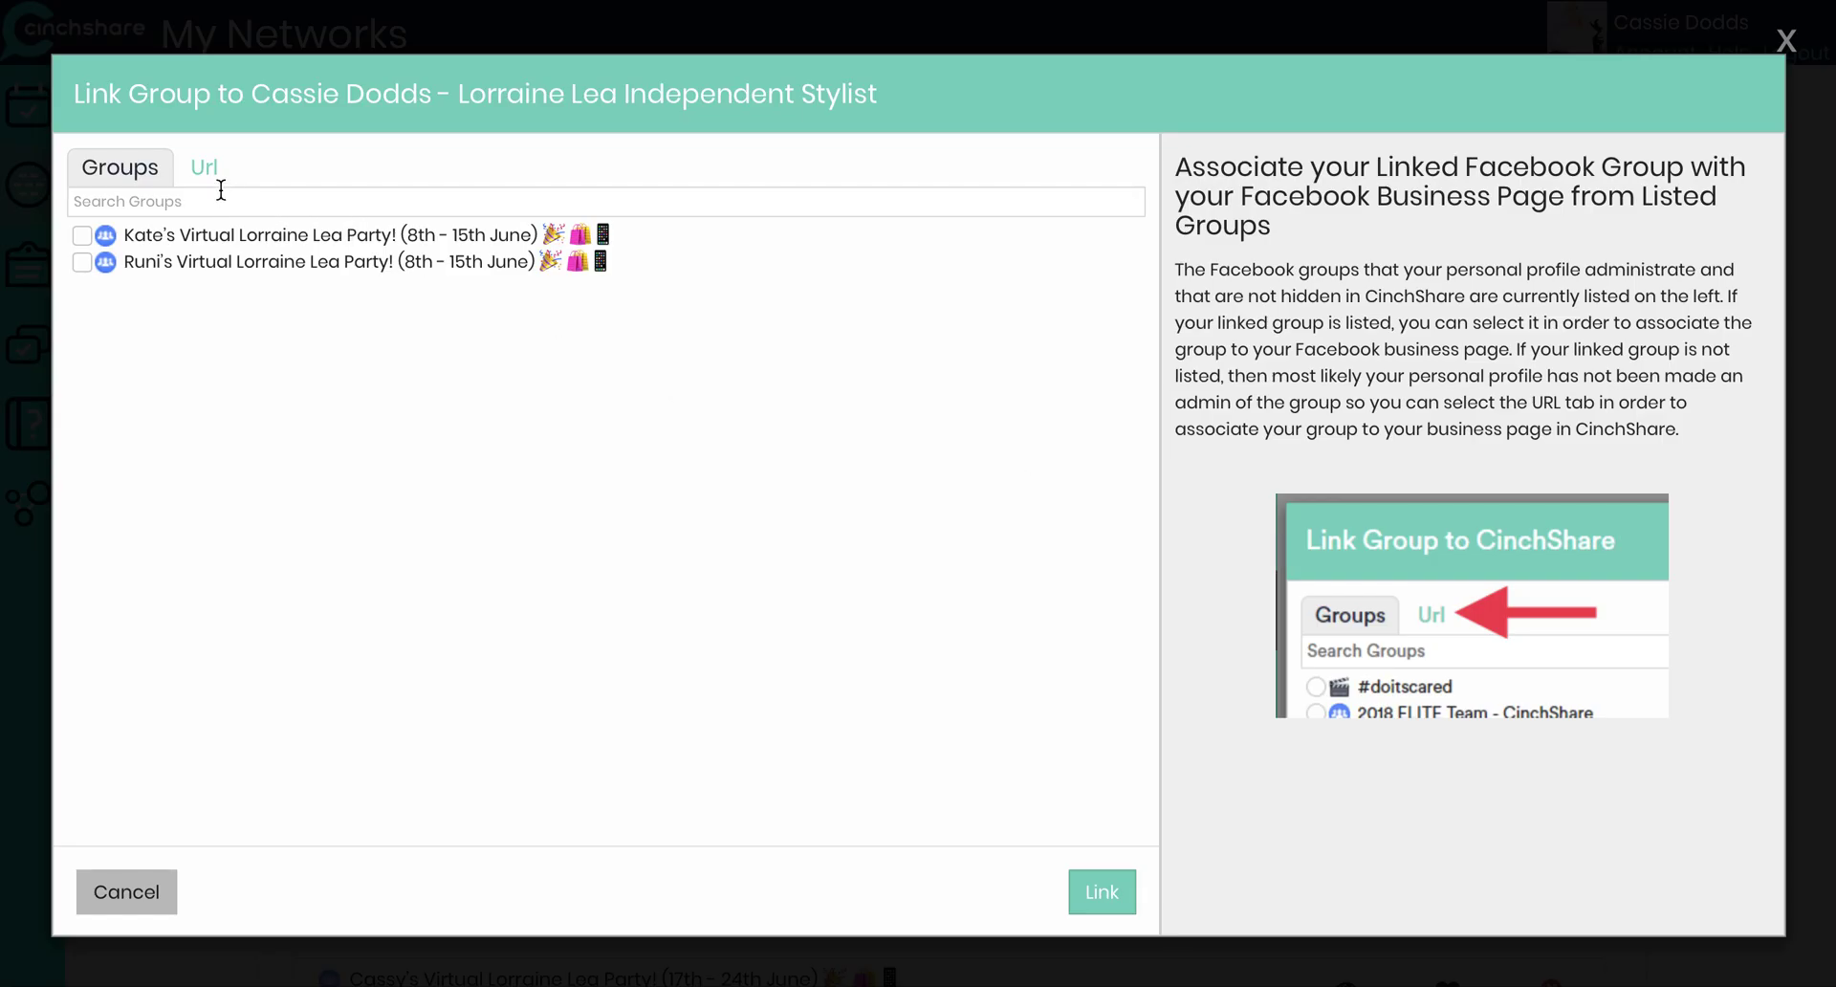
# Step: Switch the link dialog to linking by URL, then go to Facebook in the browser
pyautogui.click(214, 180)
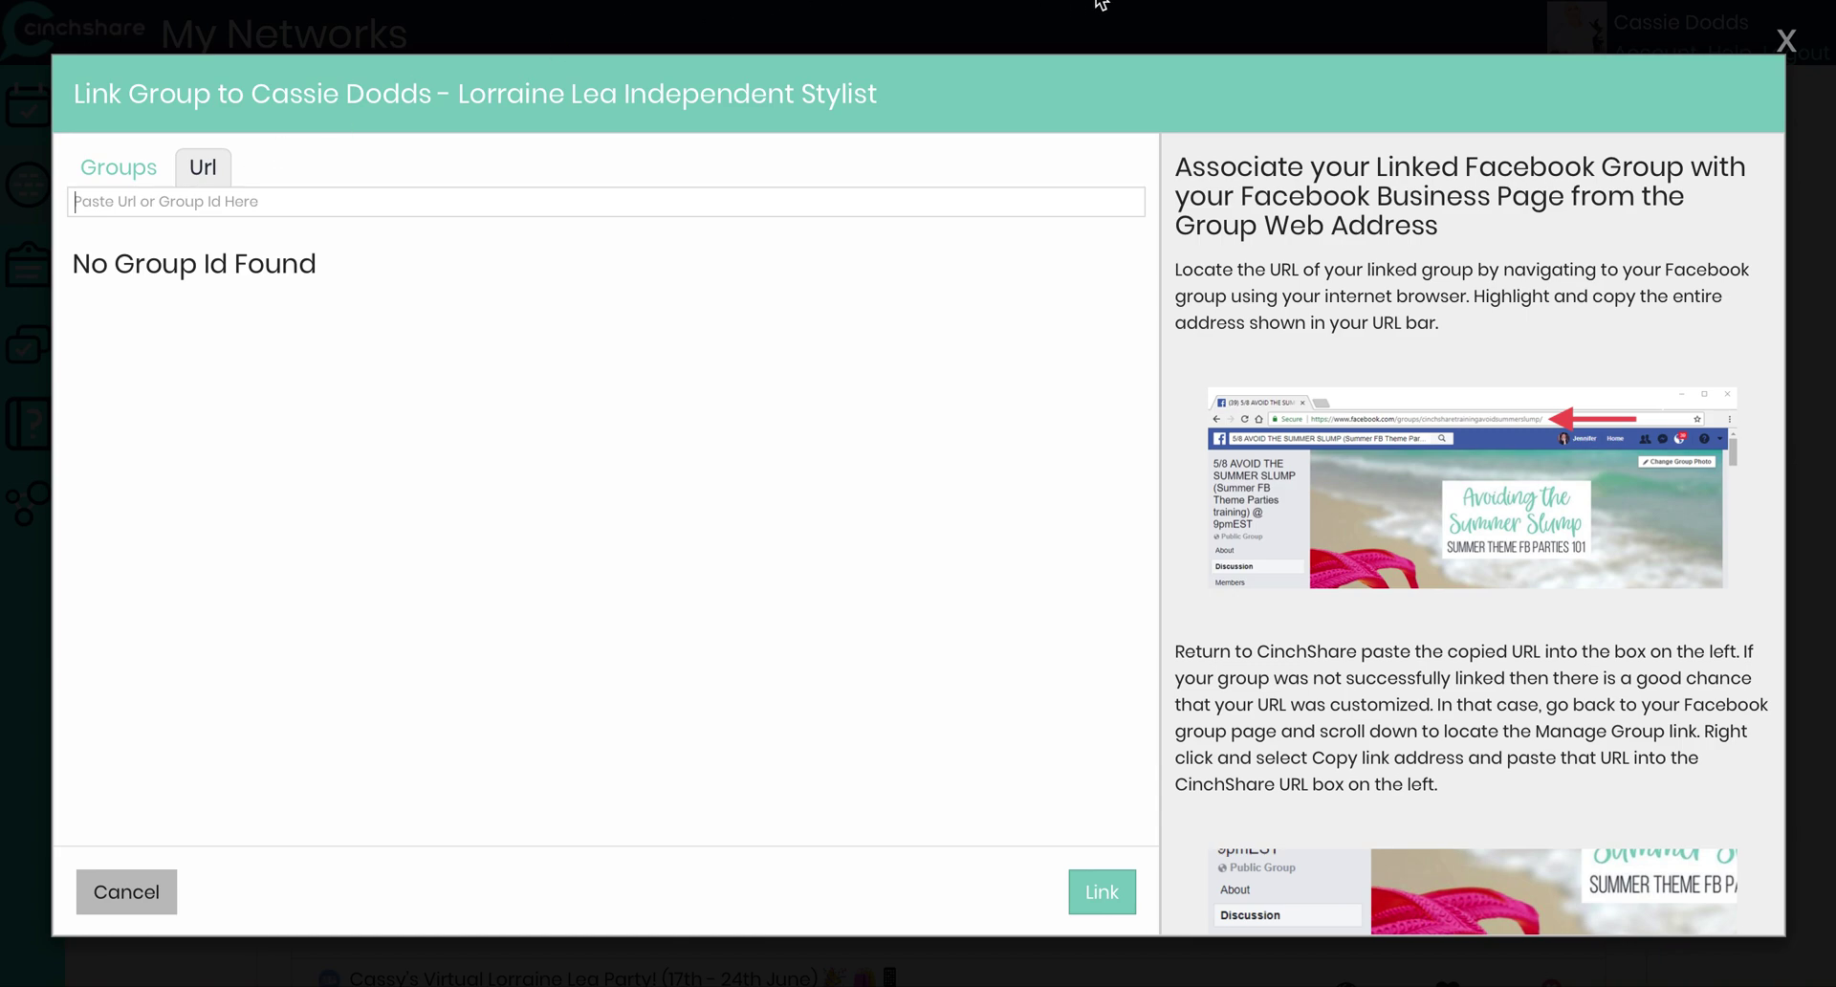
pyautogui.hotkey('ctrl', 'Tab')
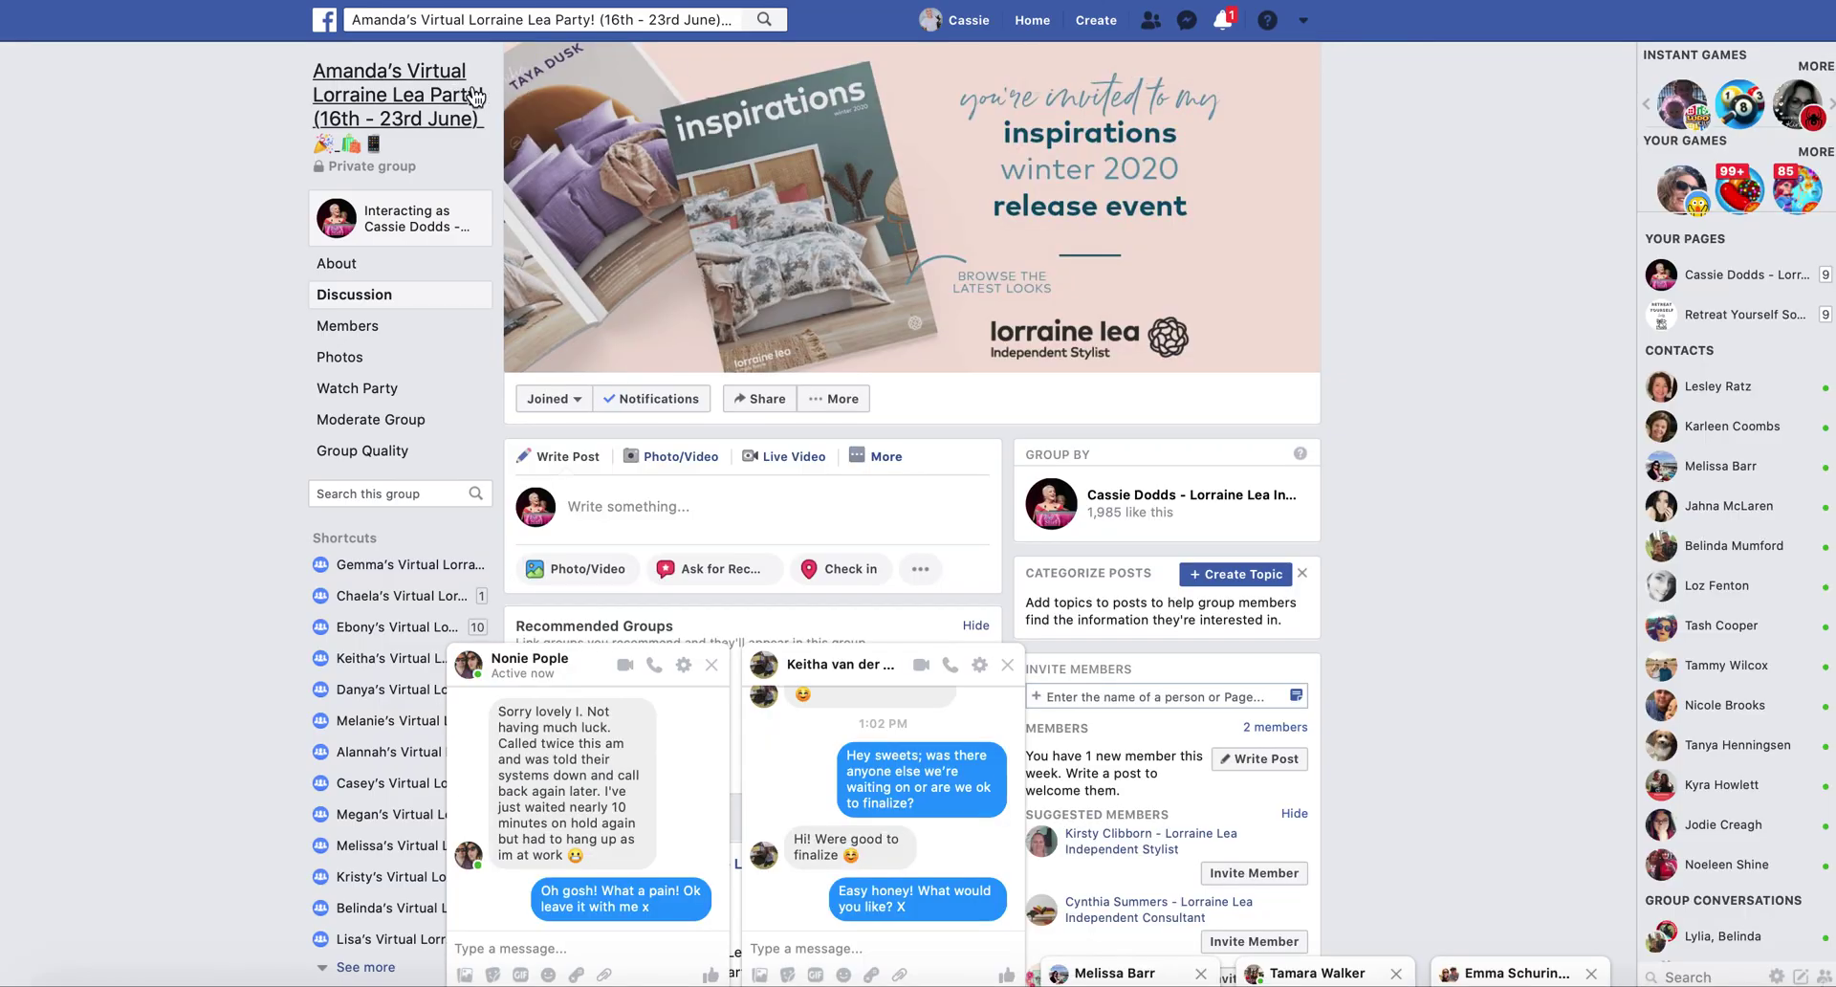
# Step: Search Facebook for the host's 8th–15th June virtual party group, open it and select its web address
pyautogui.click(1032, 20)
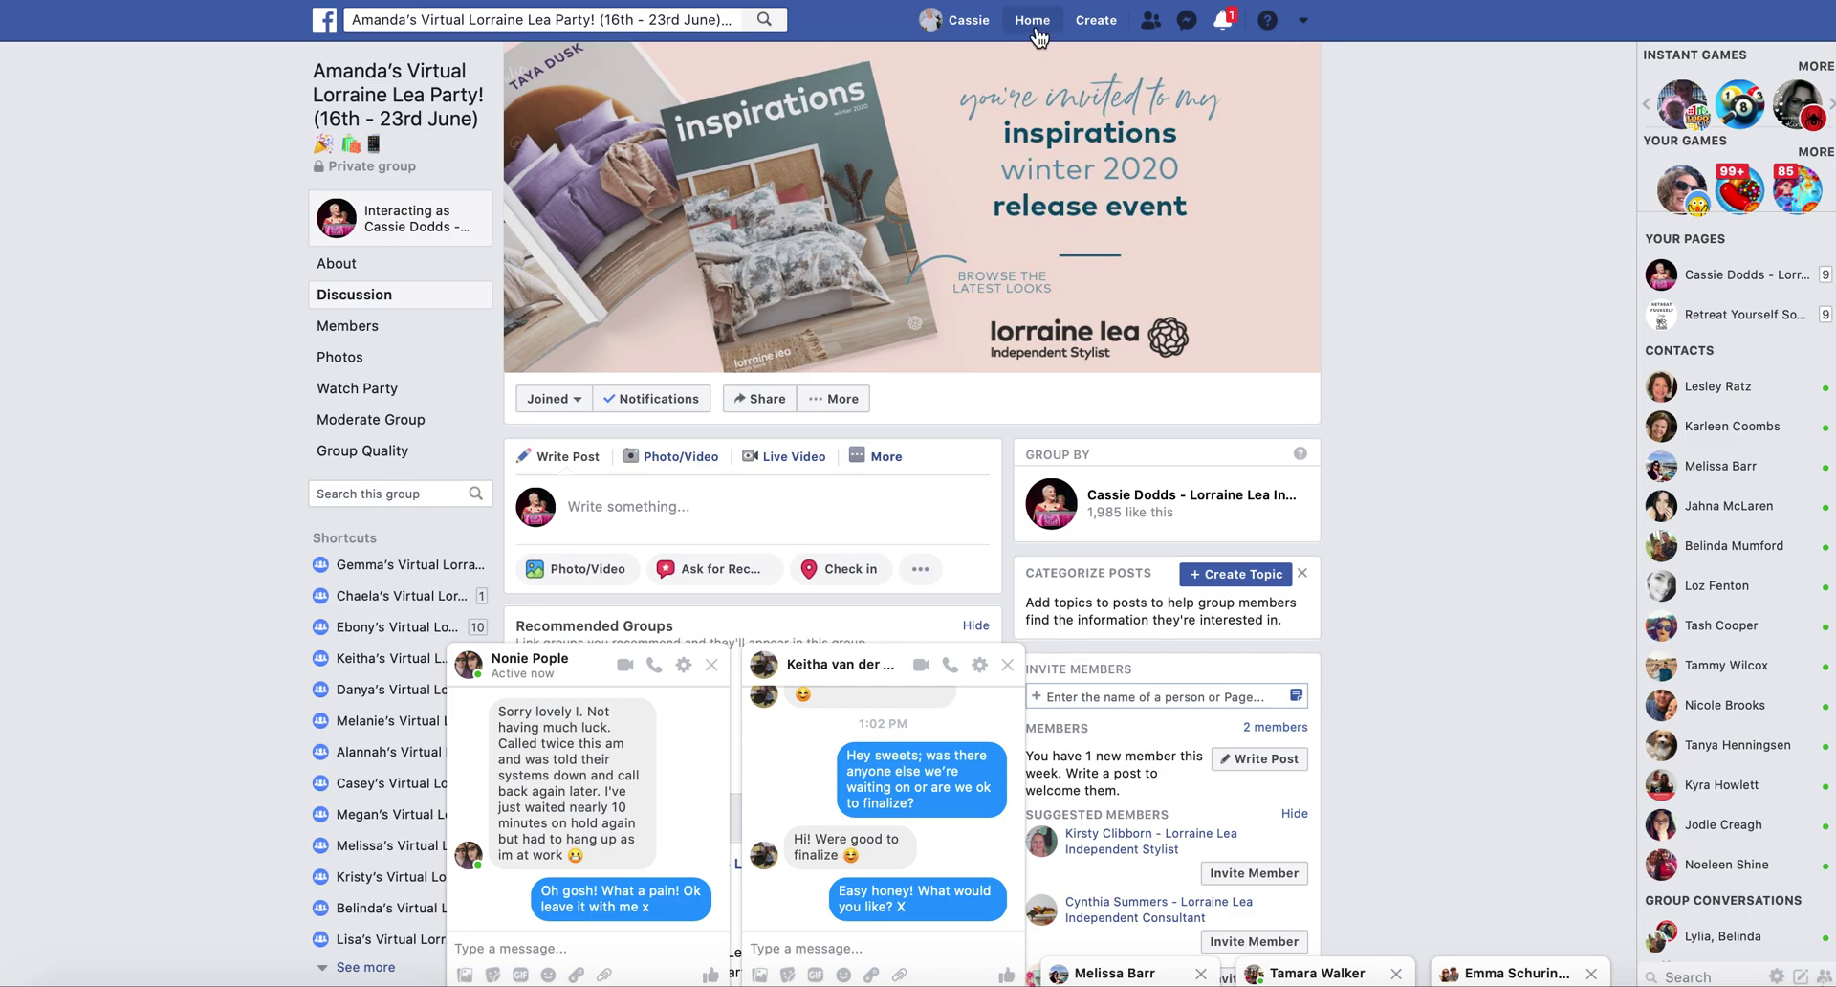
pyautogui.click(712, 664)
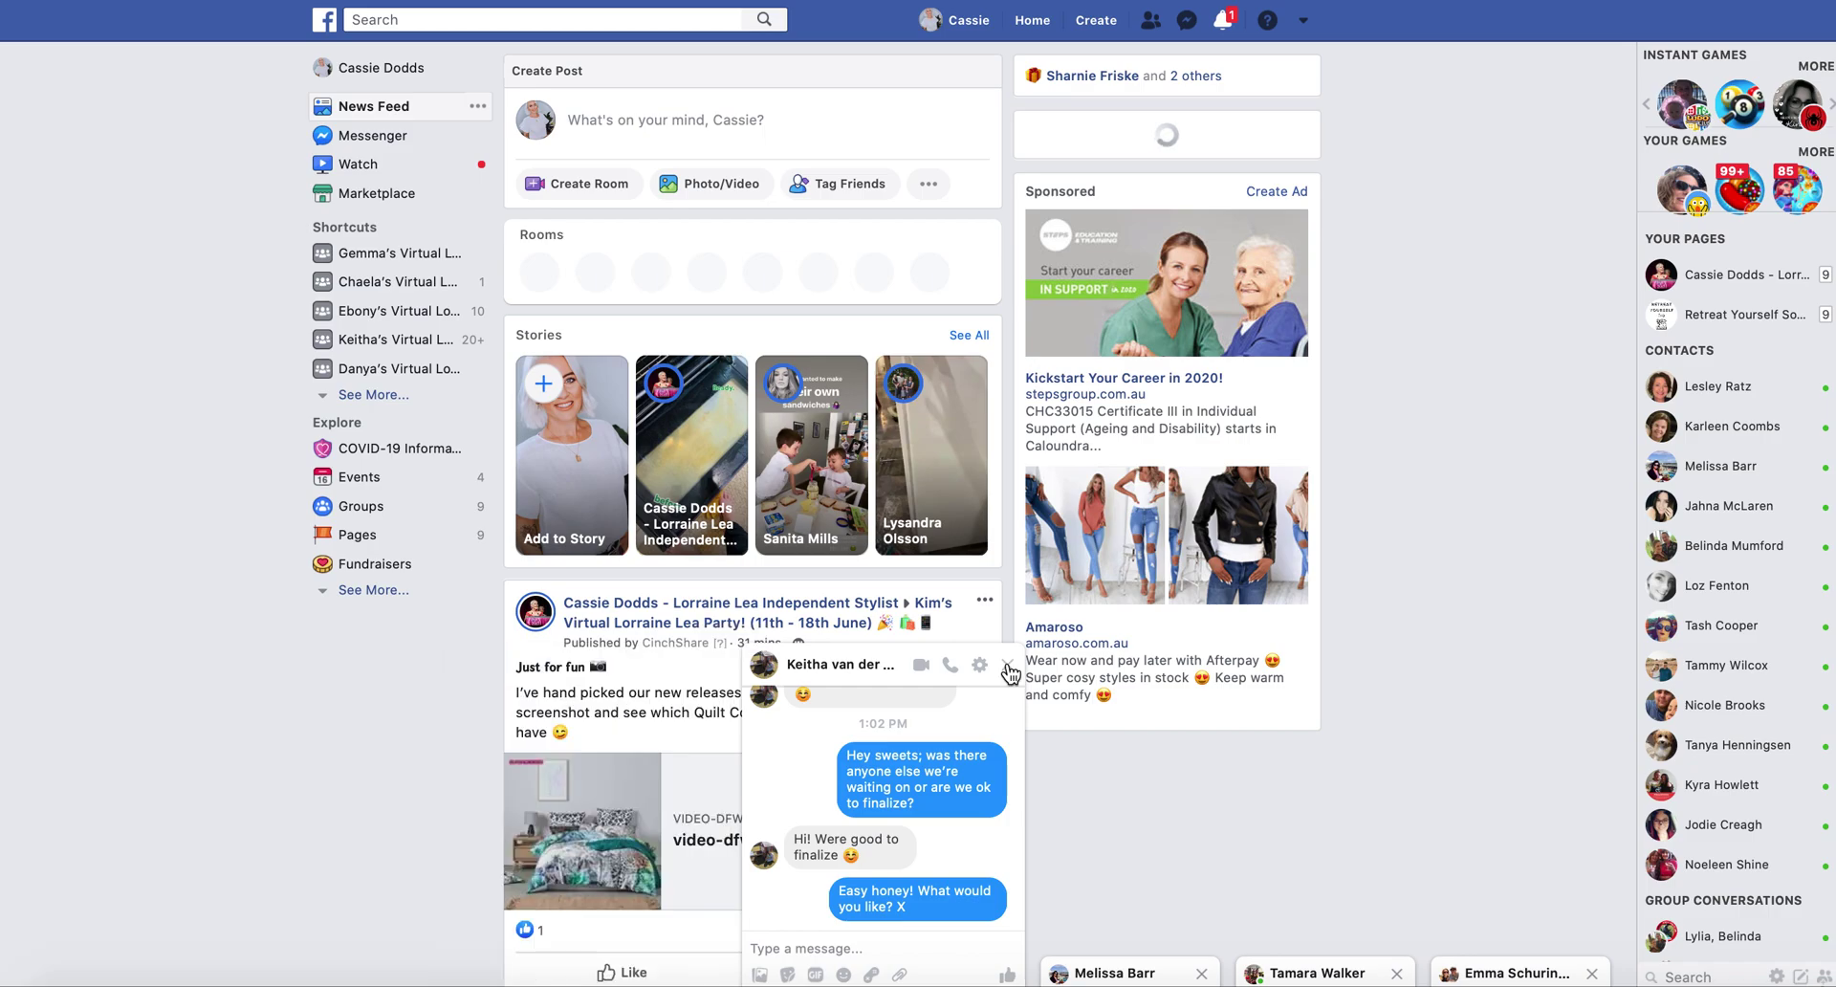
pyautogui.click(449, 20)
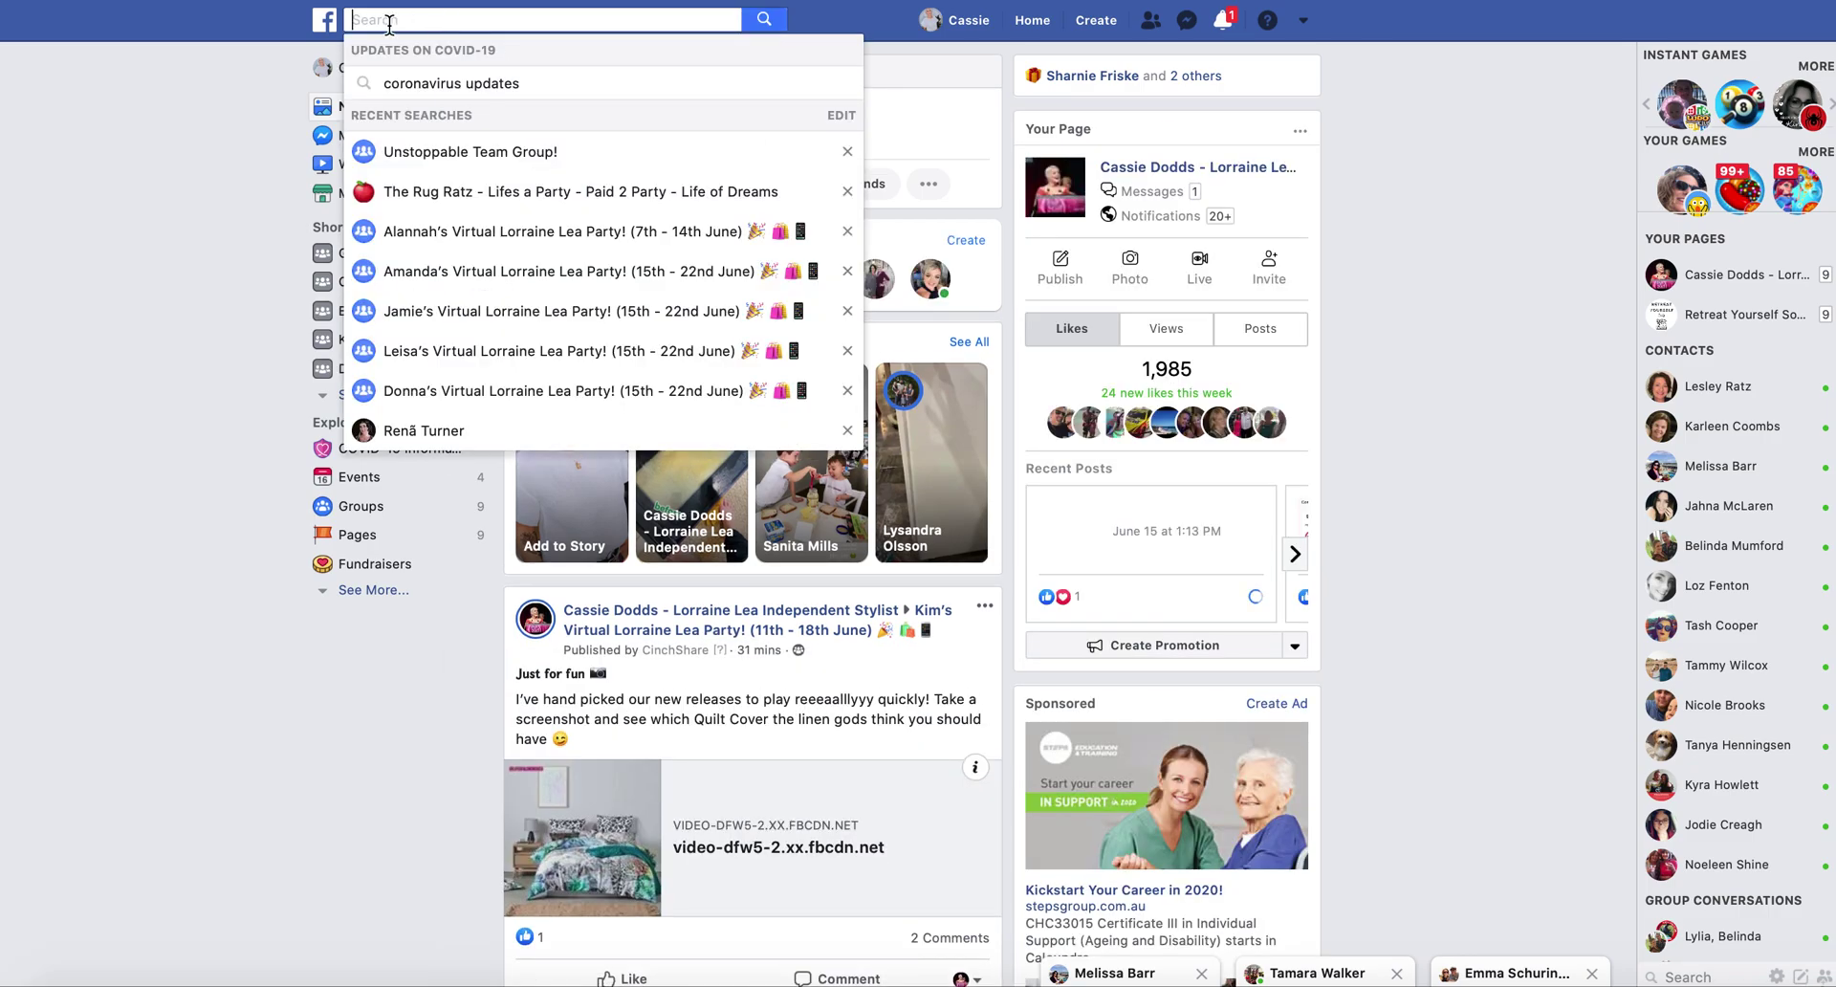
pyautogui.write("susan'")
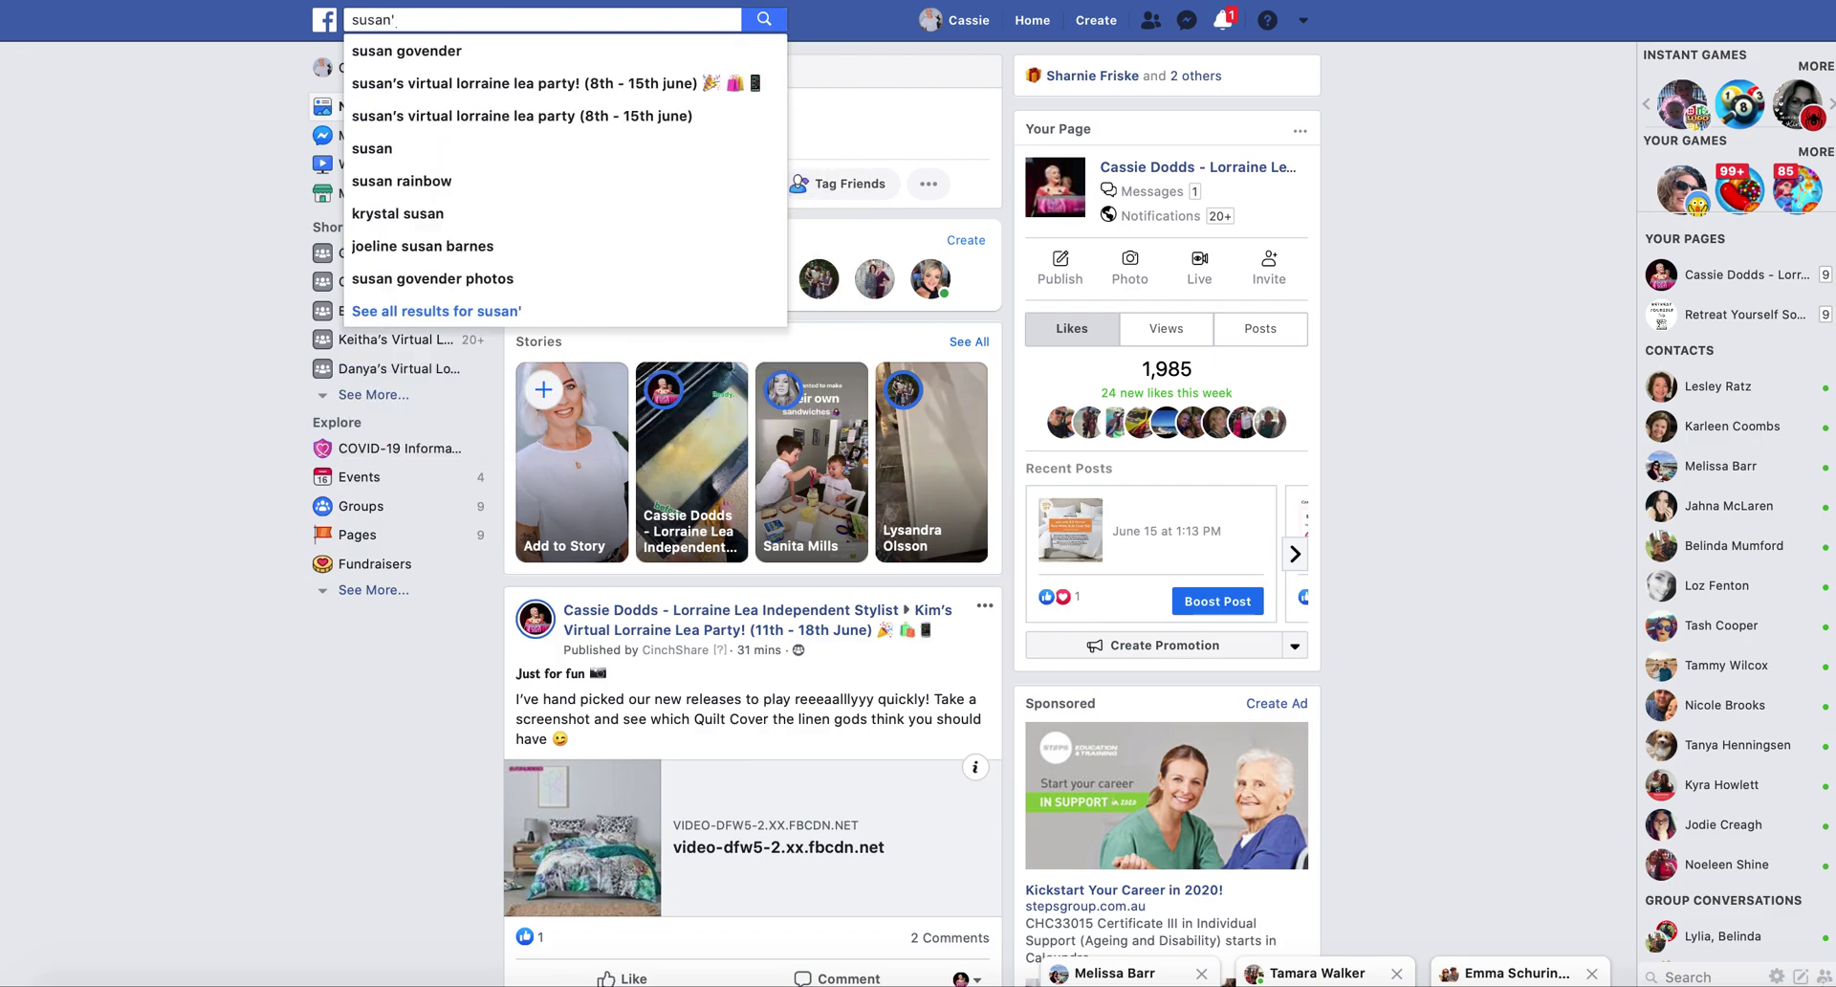
pyautogui.write('s virt')
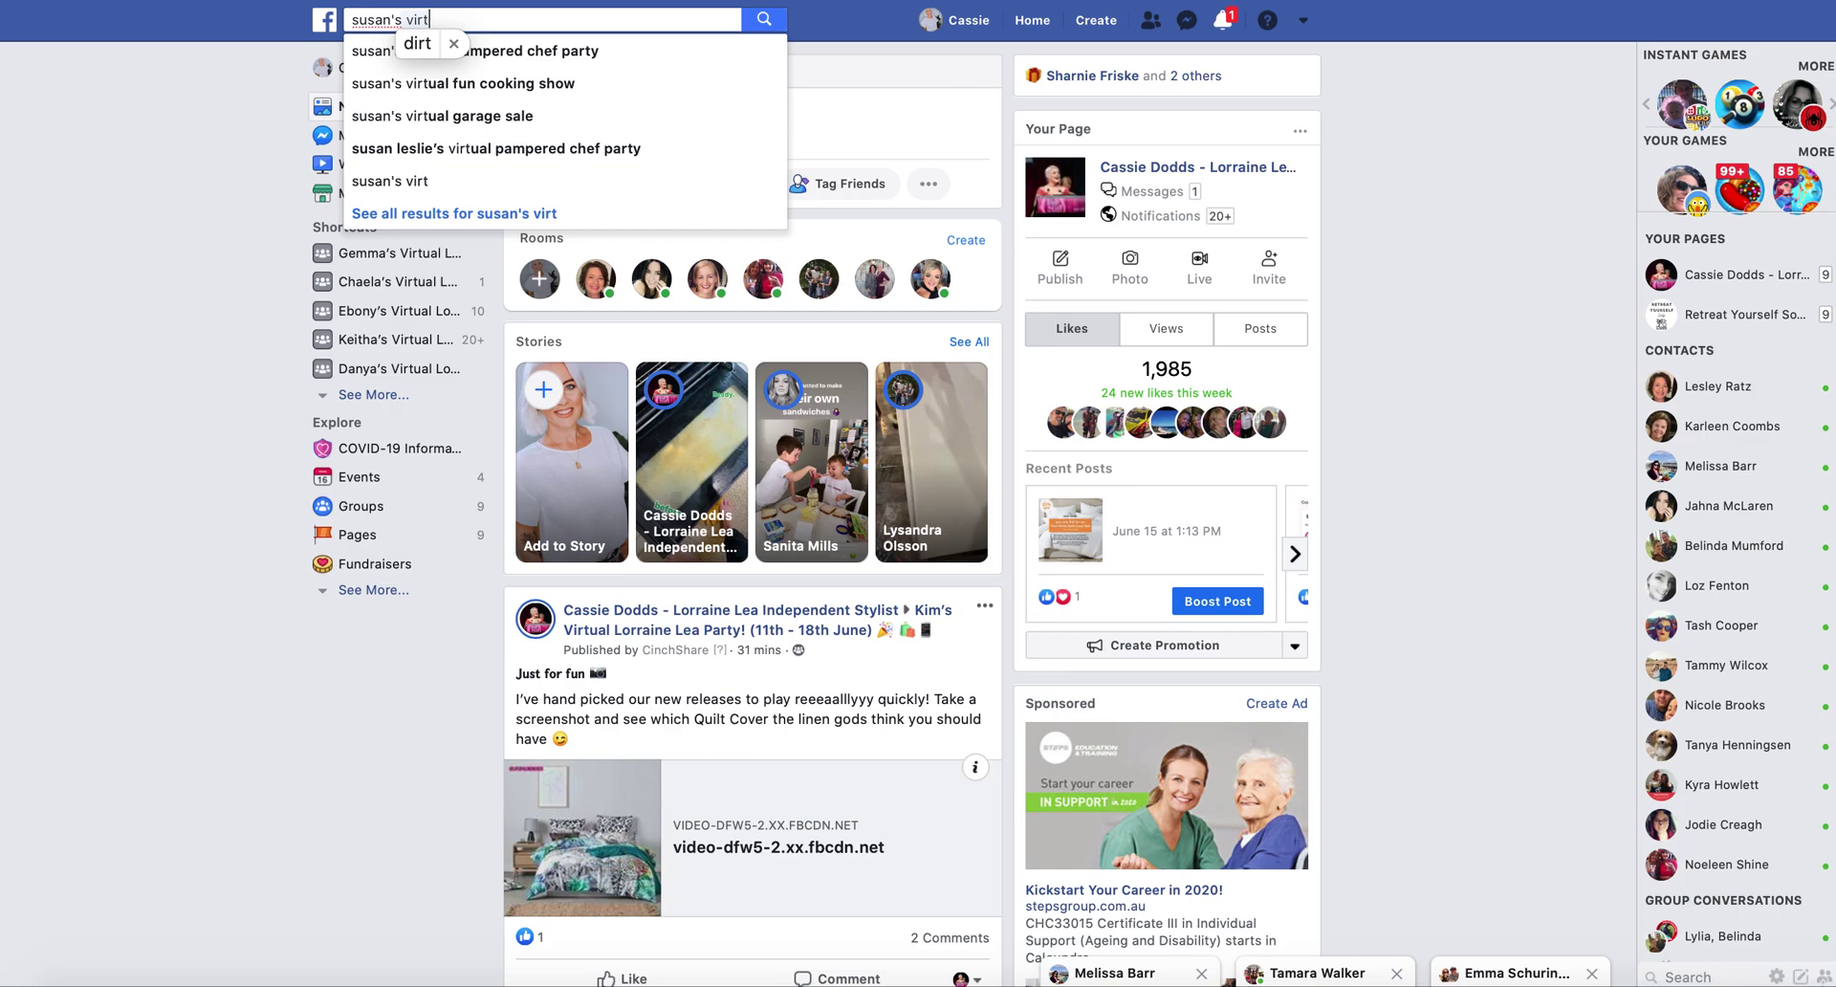
pyautogui.write('ual')
pyautogui.press('Return')
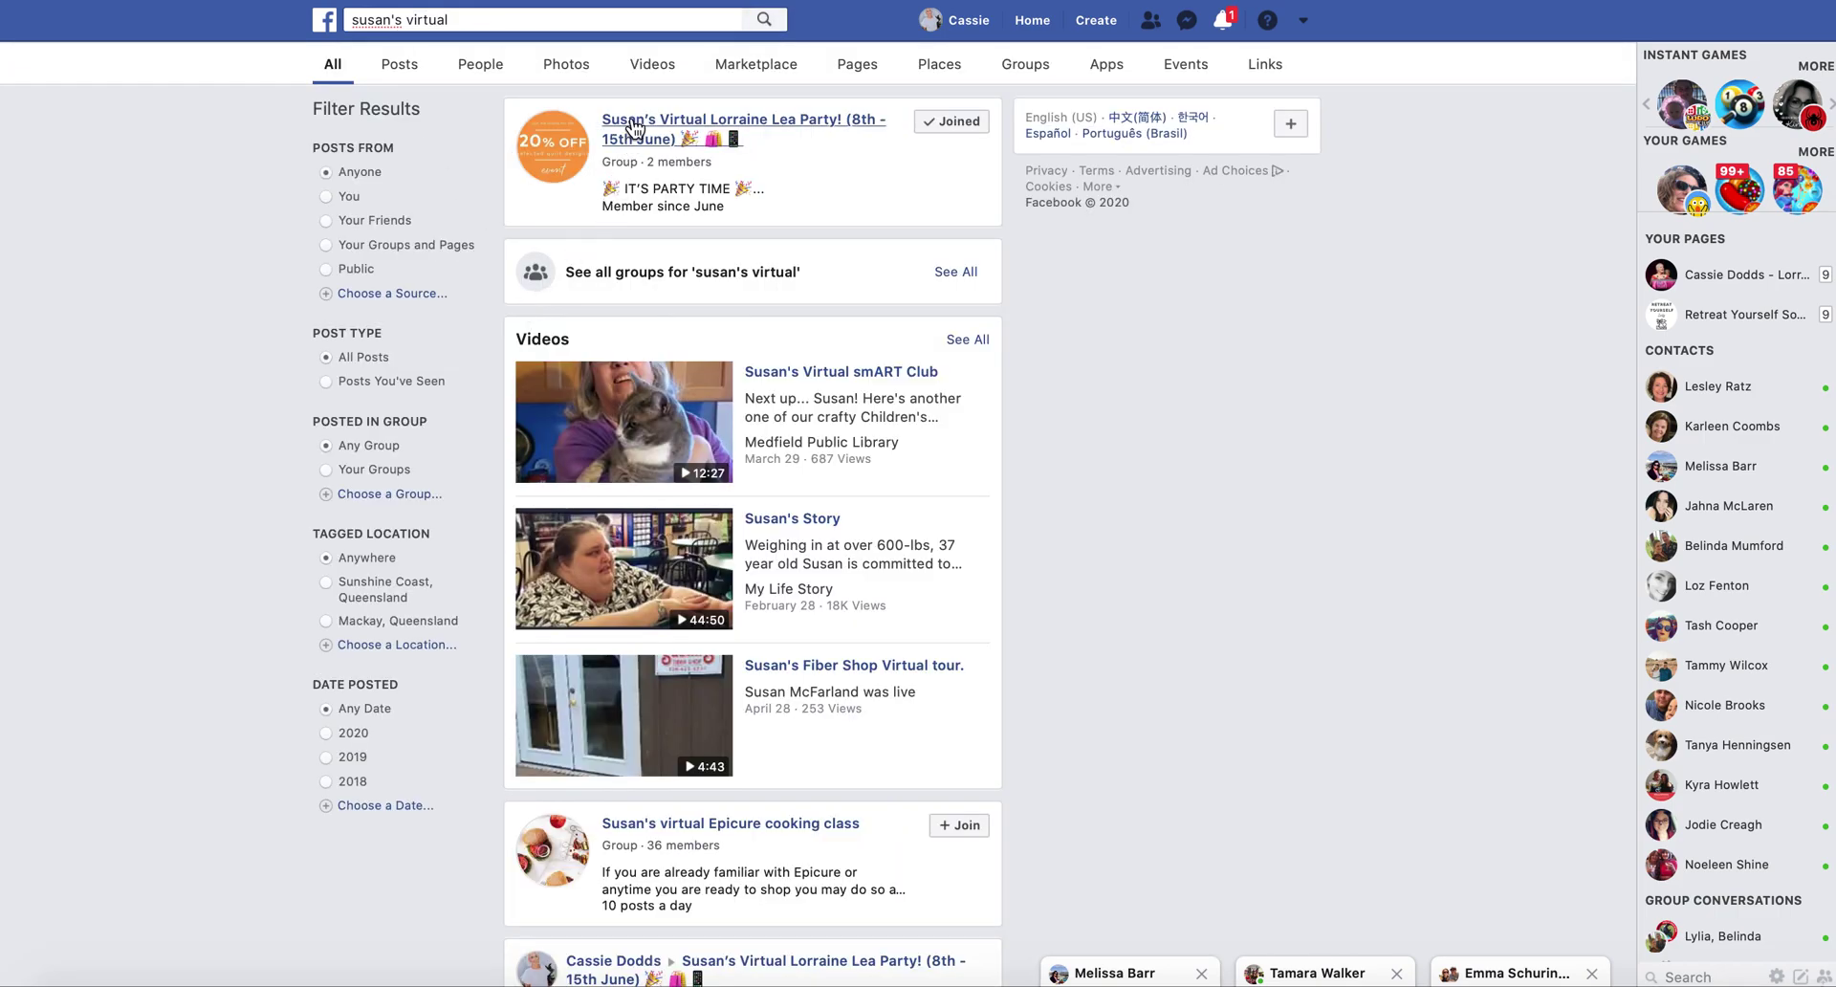
pyautogui.click(635, 126)
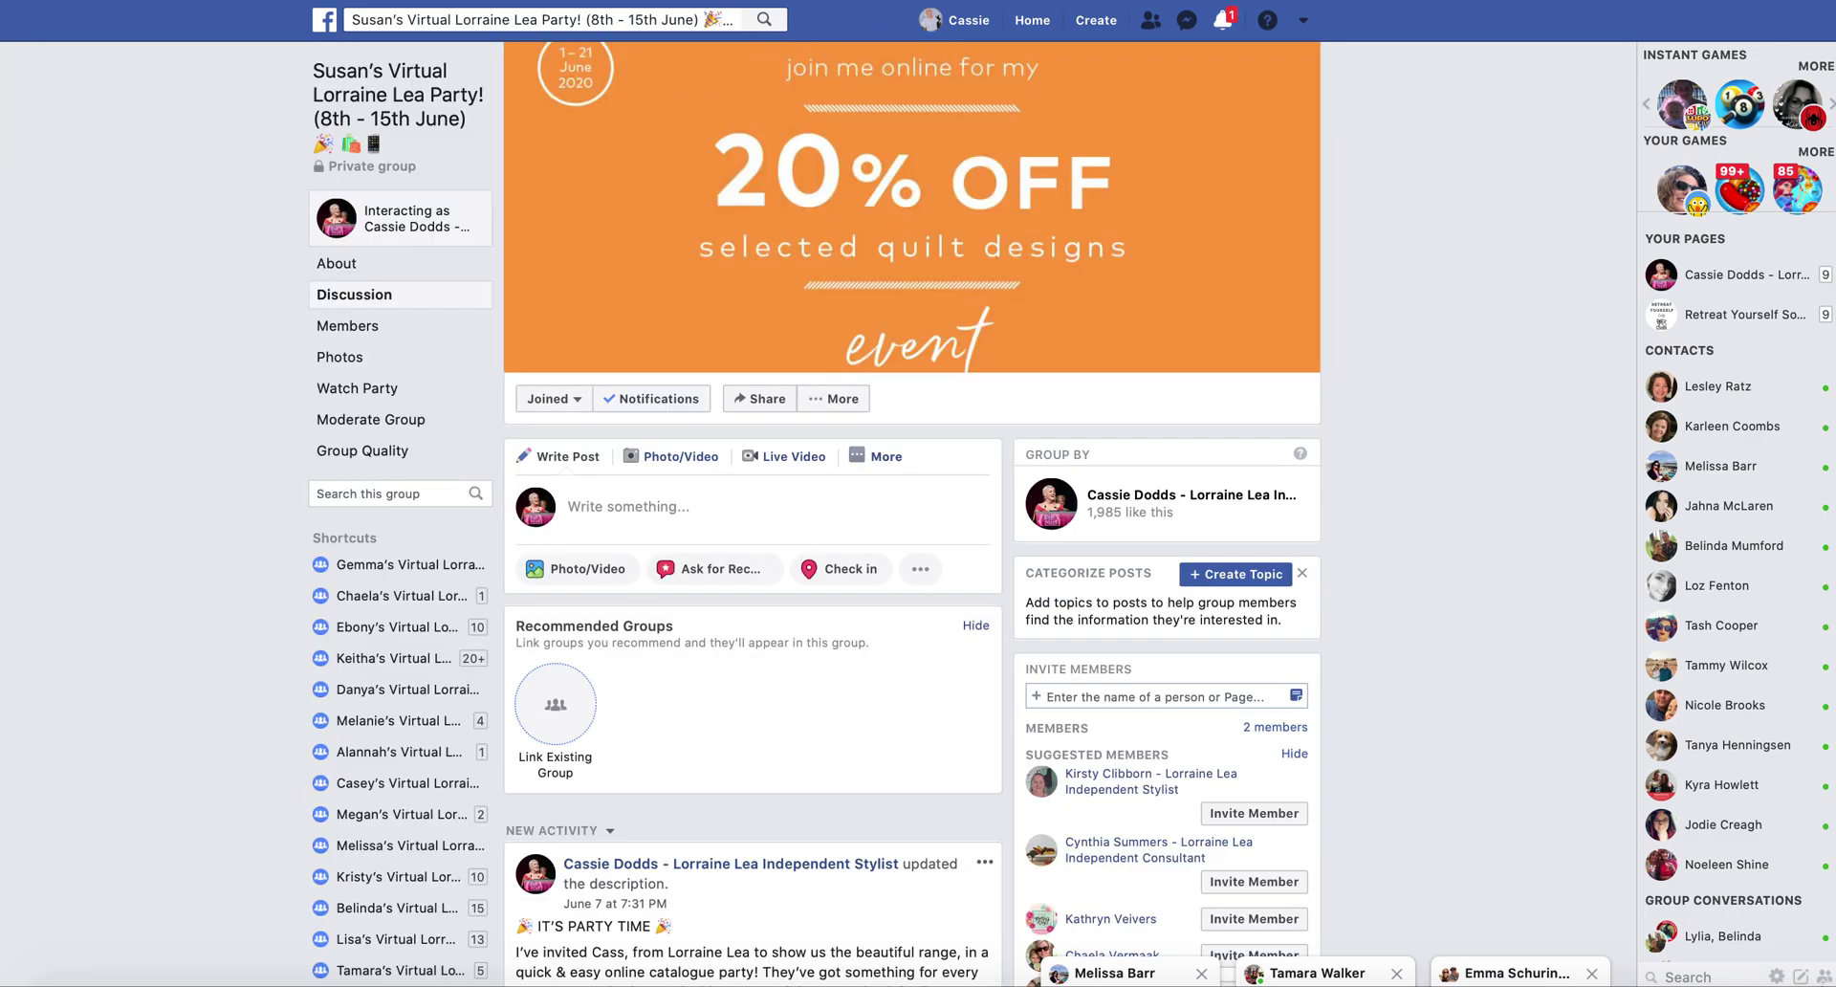
pyautogui.press('super+l')
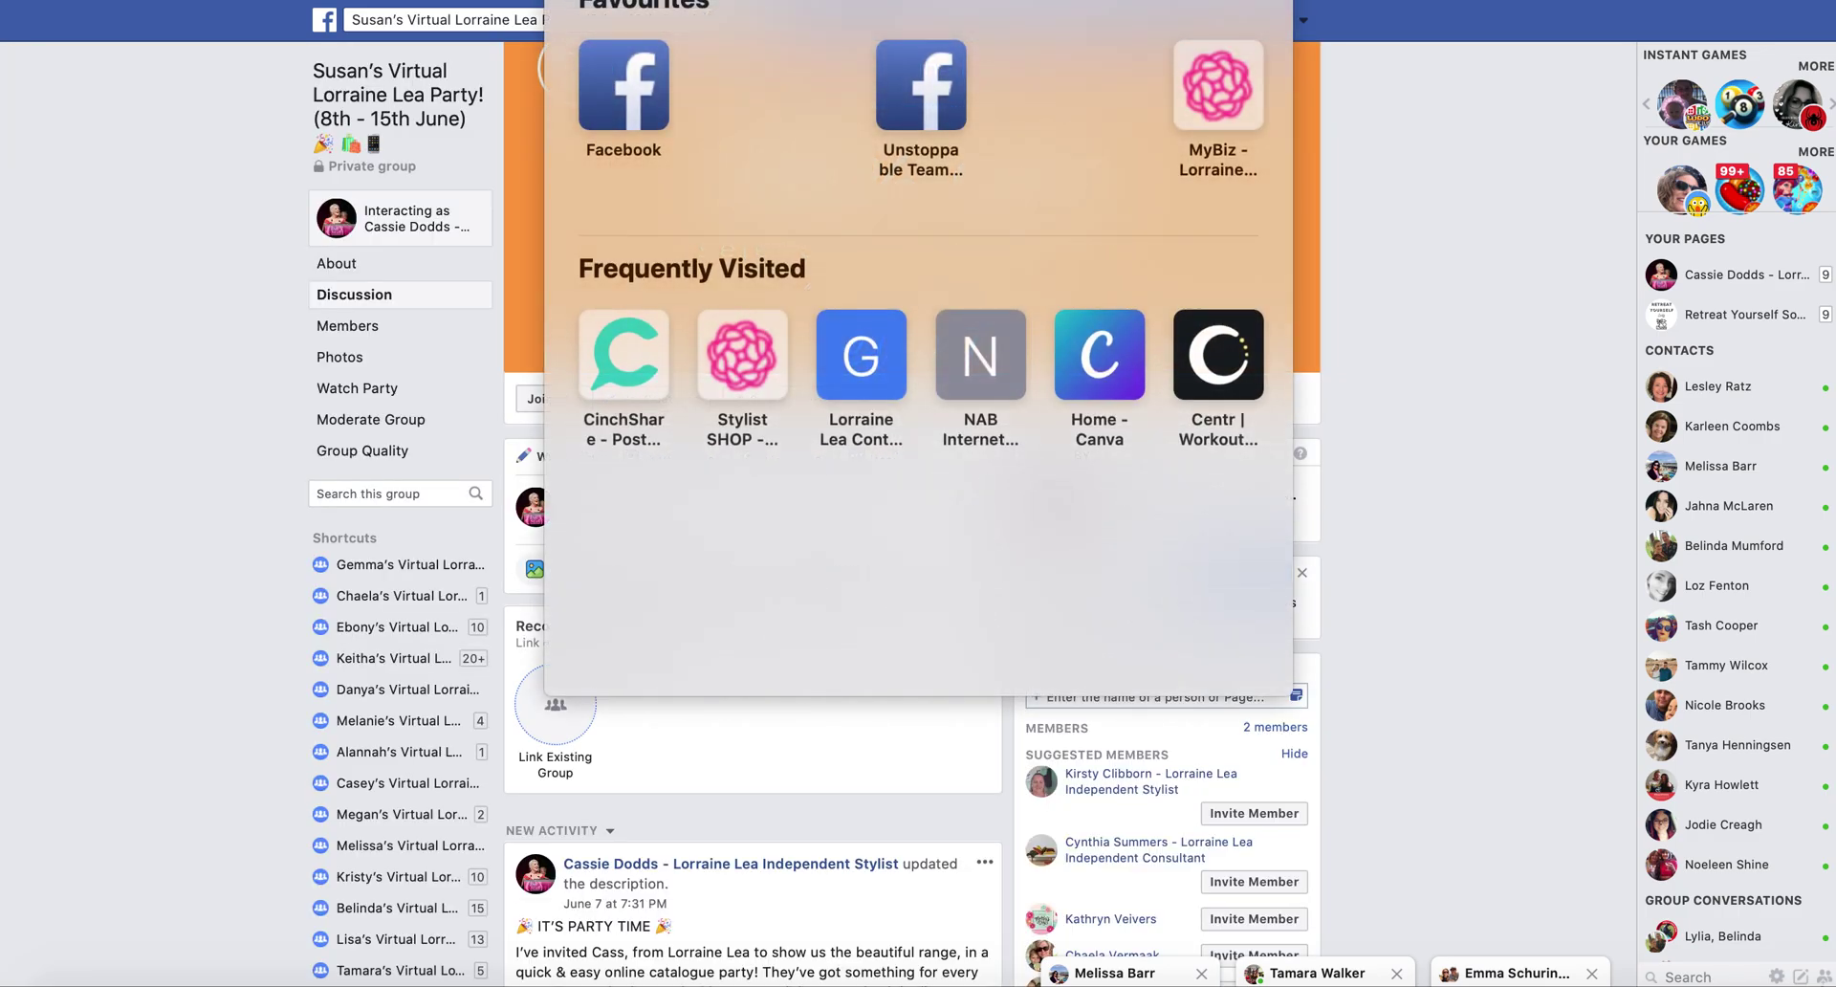
pyautogui.click(1408, 220)
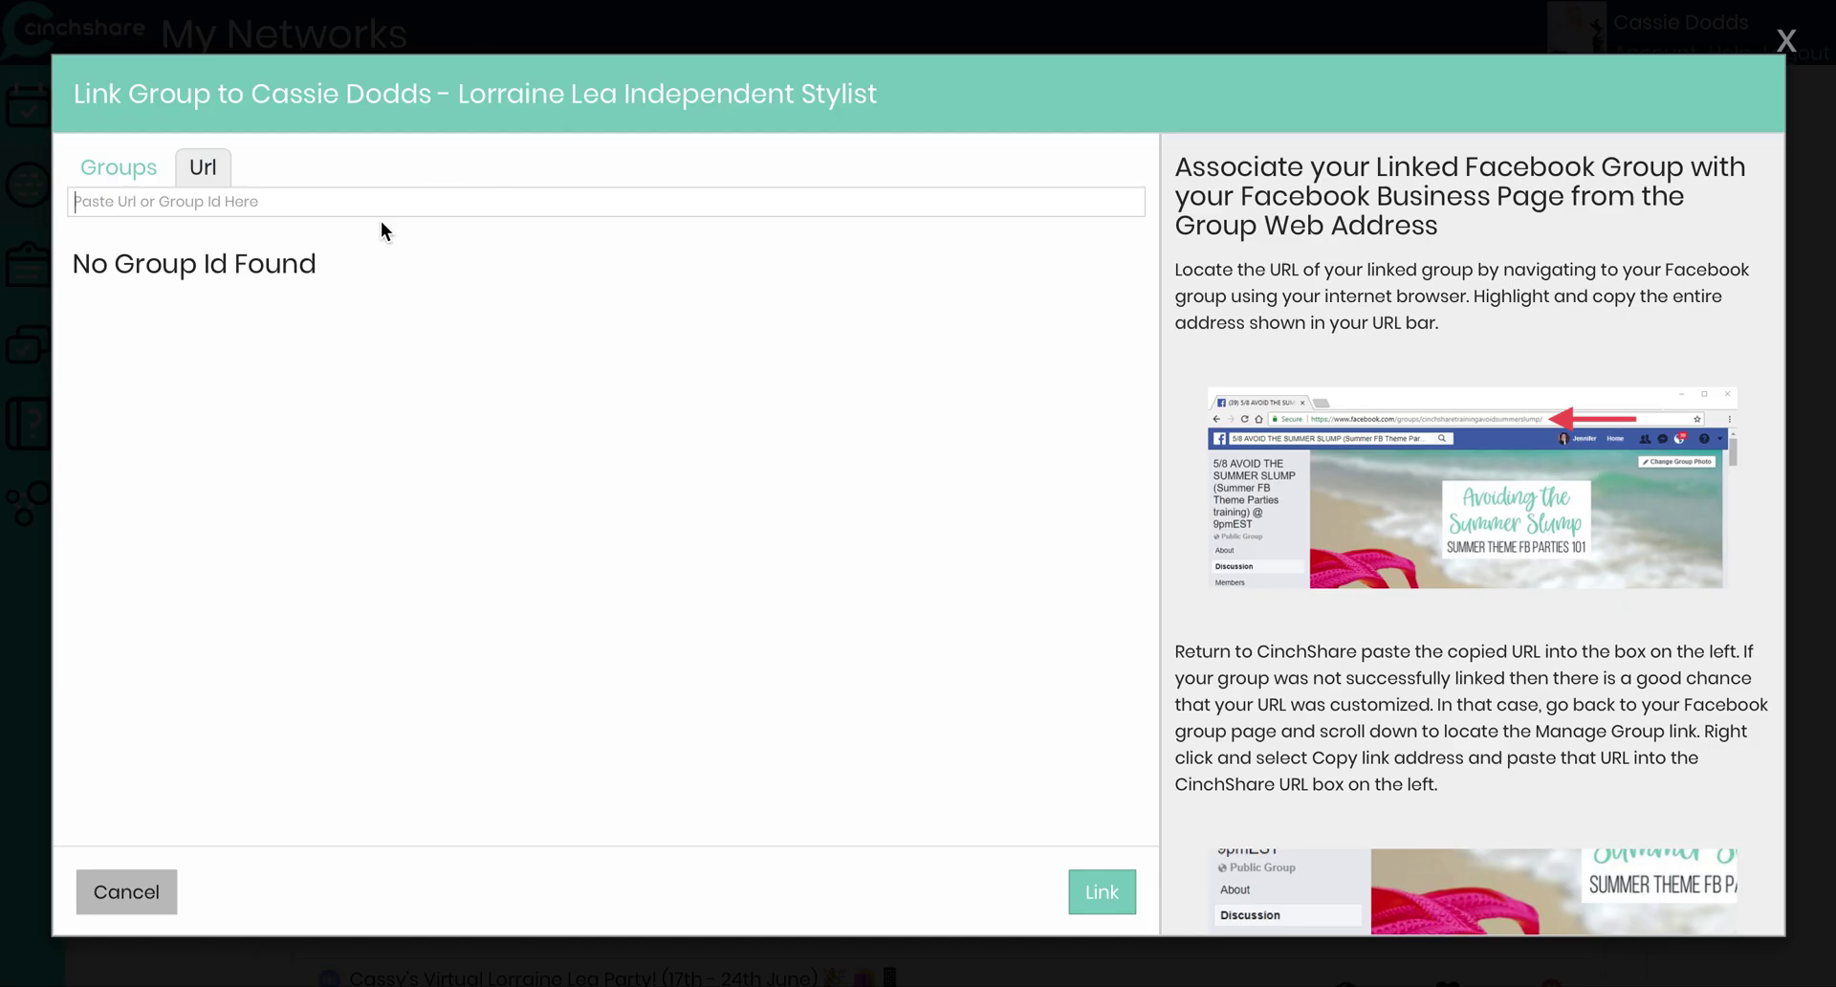
# Step: Link the 8th–15th June party group via its pasted URL and mark it as a favourite
pyautogui.press('super+v')
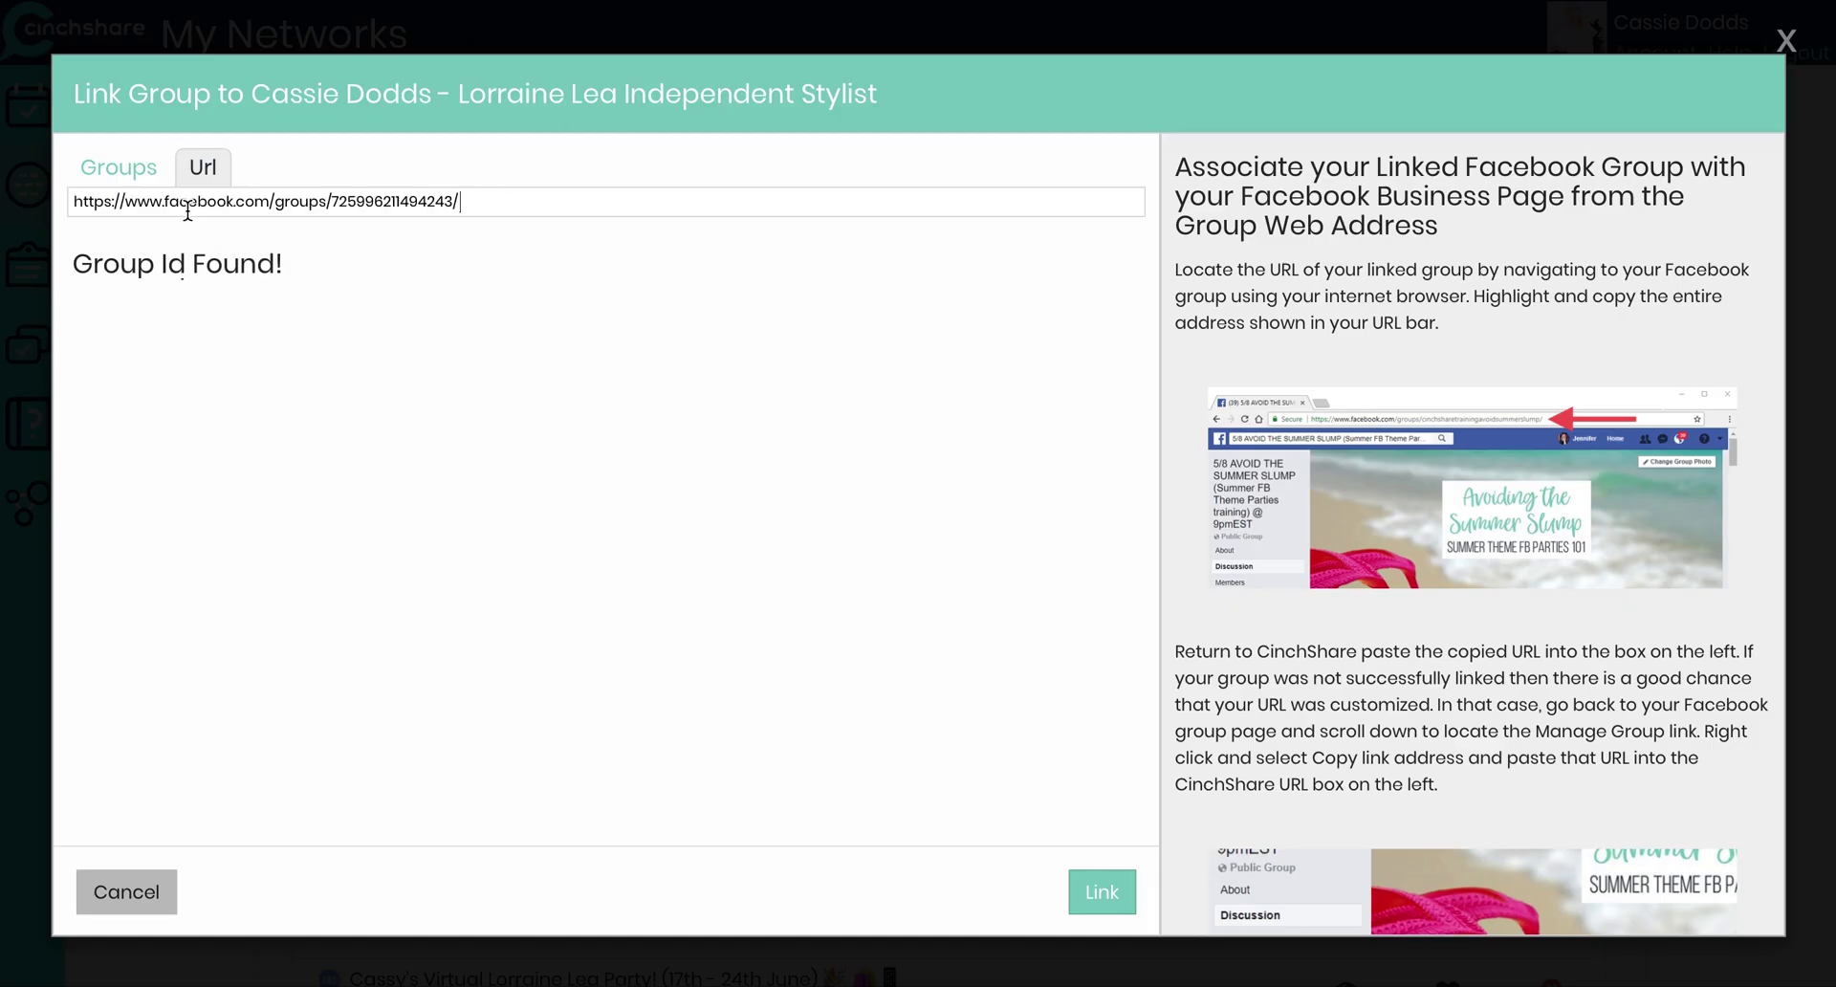
pyautogui.click(1103, 894)
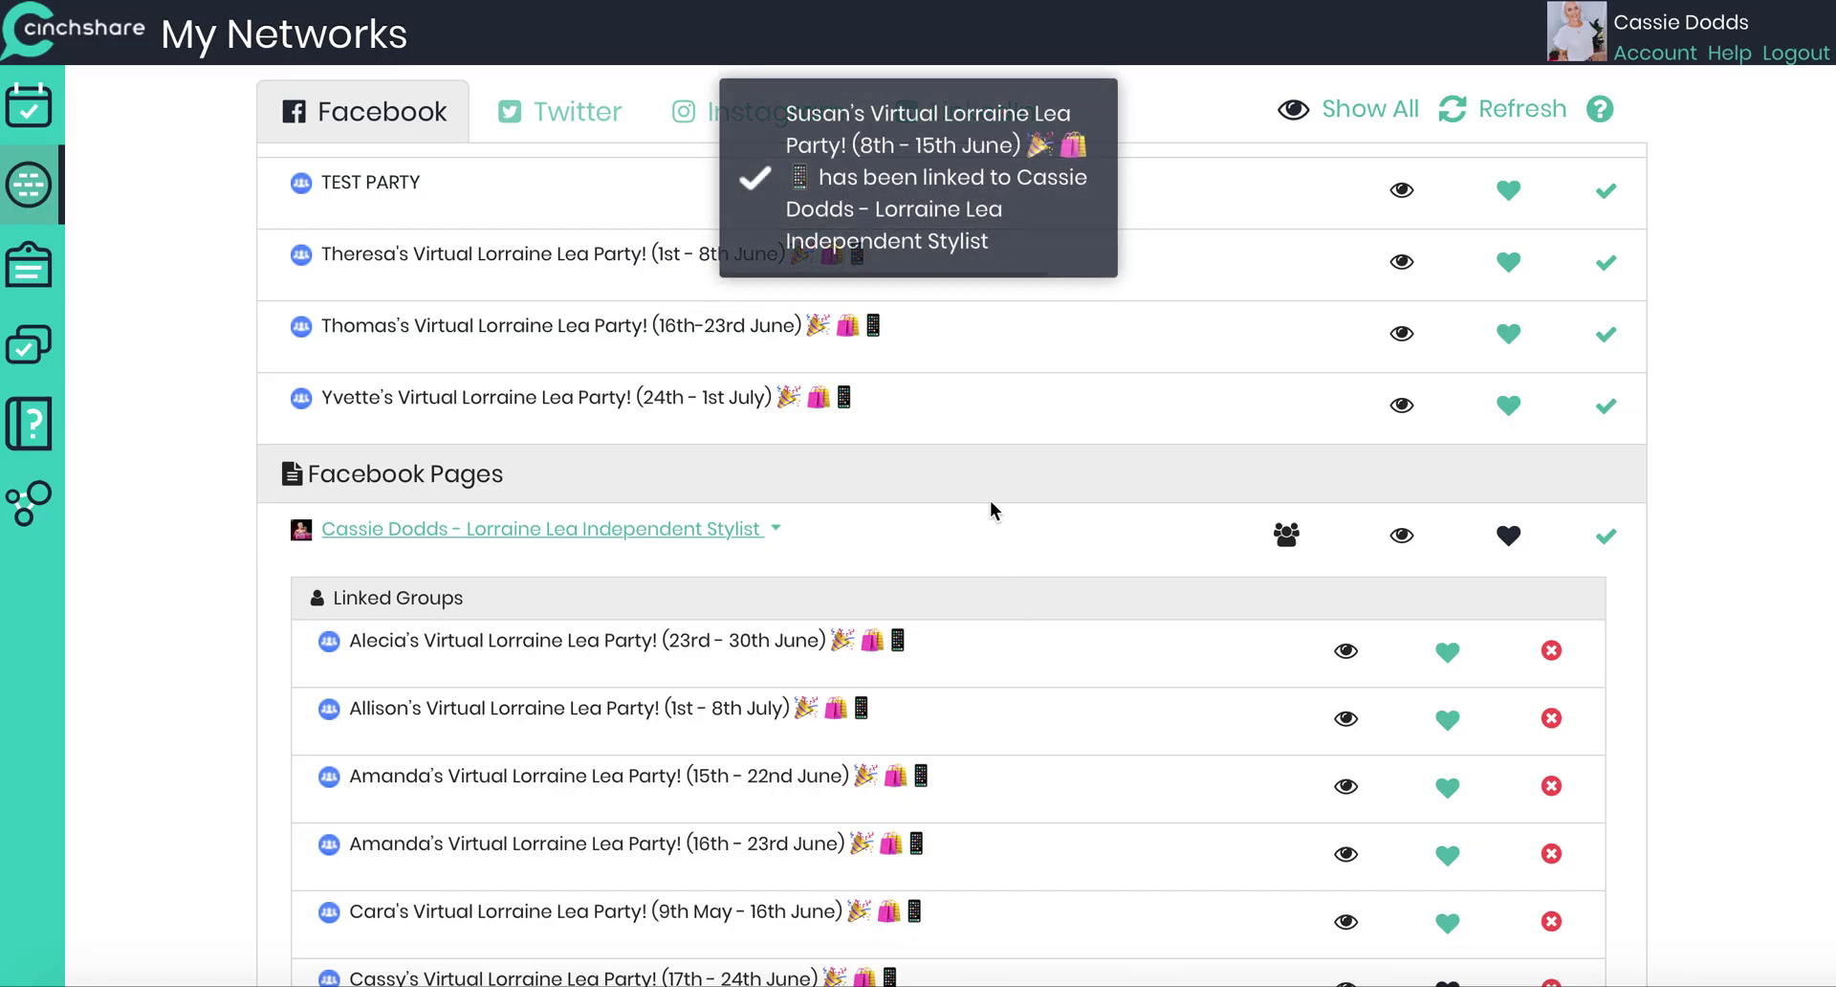
pyautogui.scroll(-10, 939, 746)
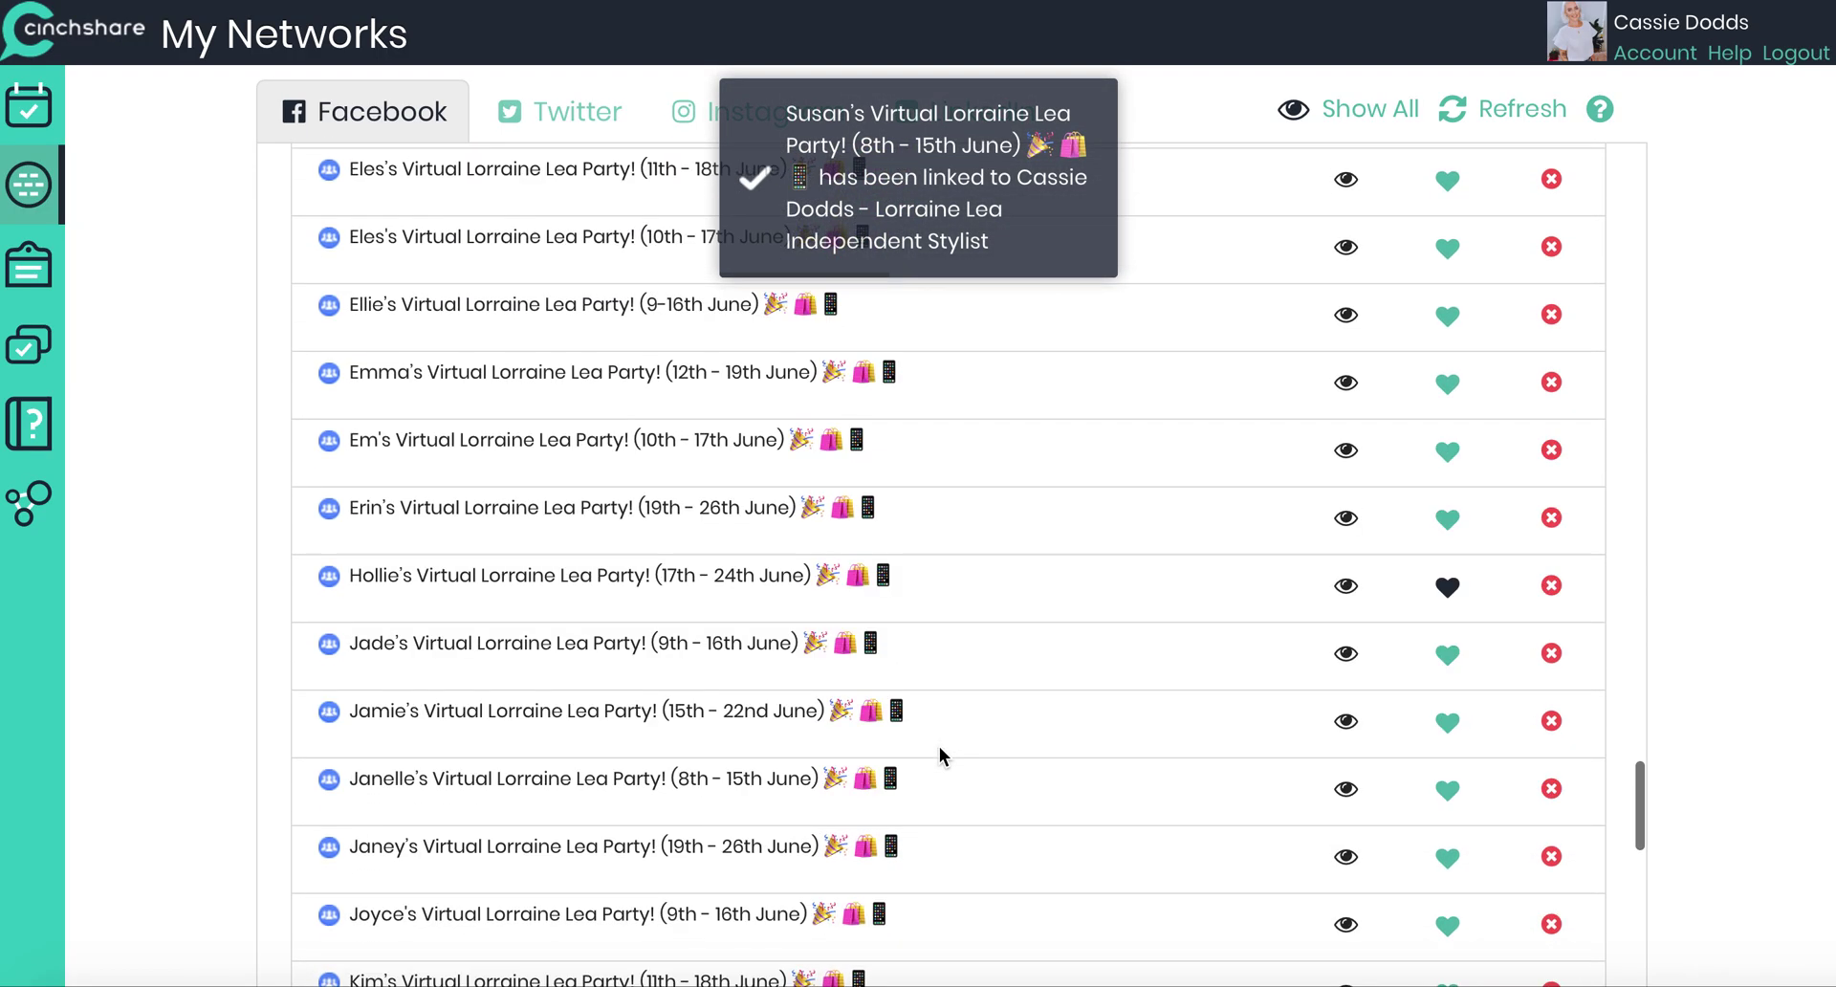
pyautogui.scroll(-12, 939, 746)
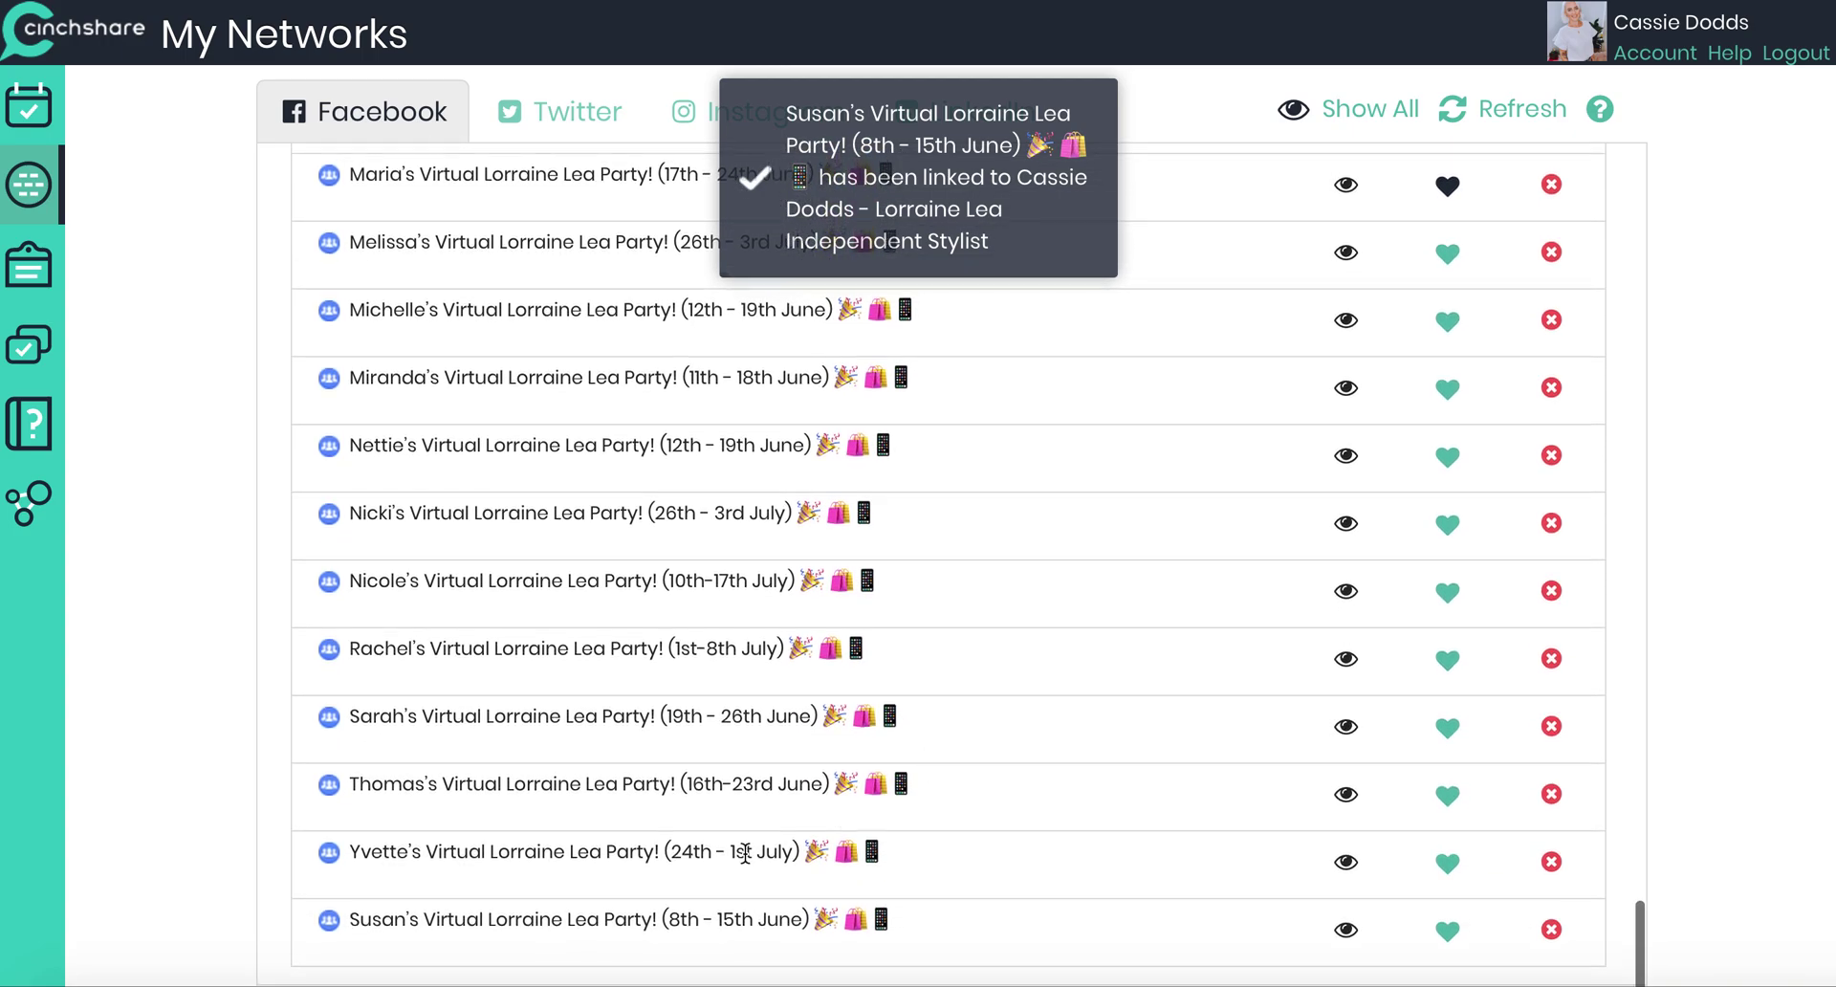
pyautogui.click(1448, 932)
pyautogui.scroll(5, 1316, 707)
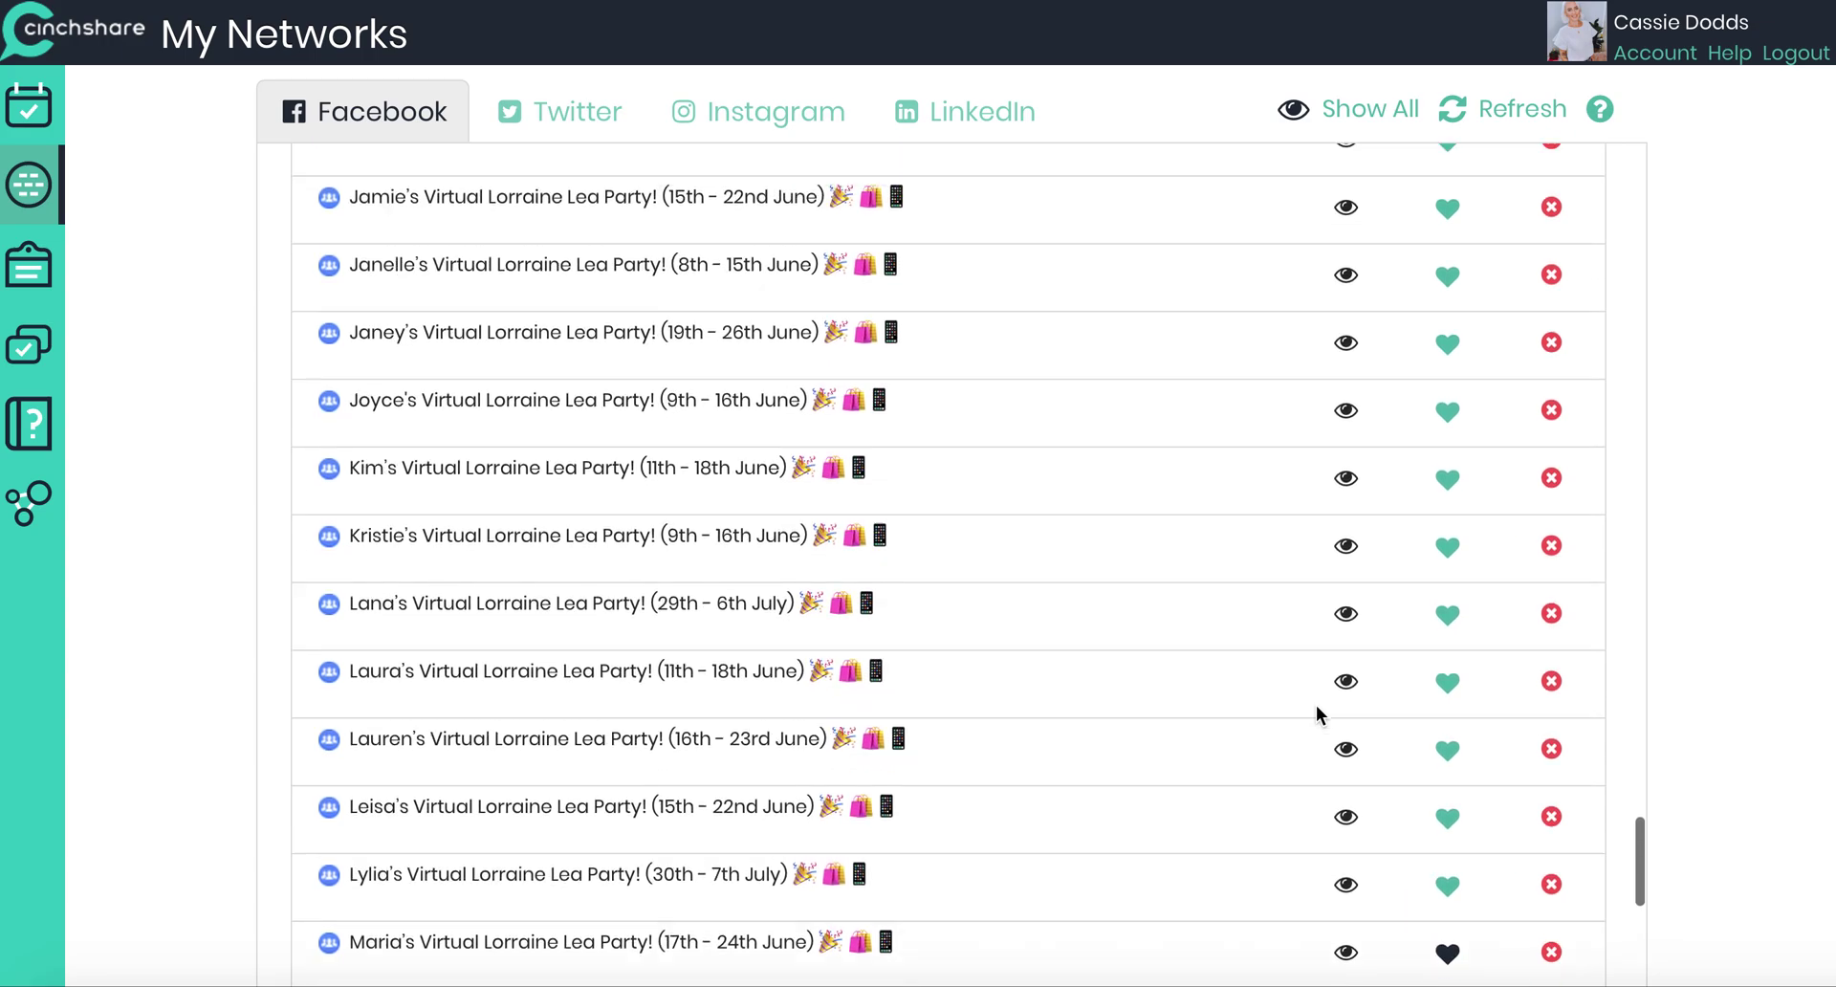
pyautogui.scroll(15, 1316, 712)
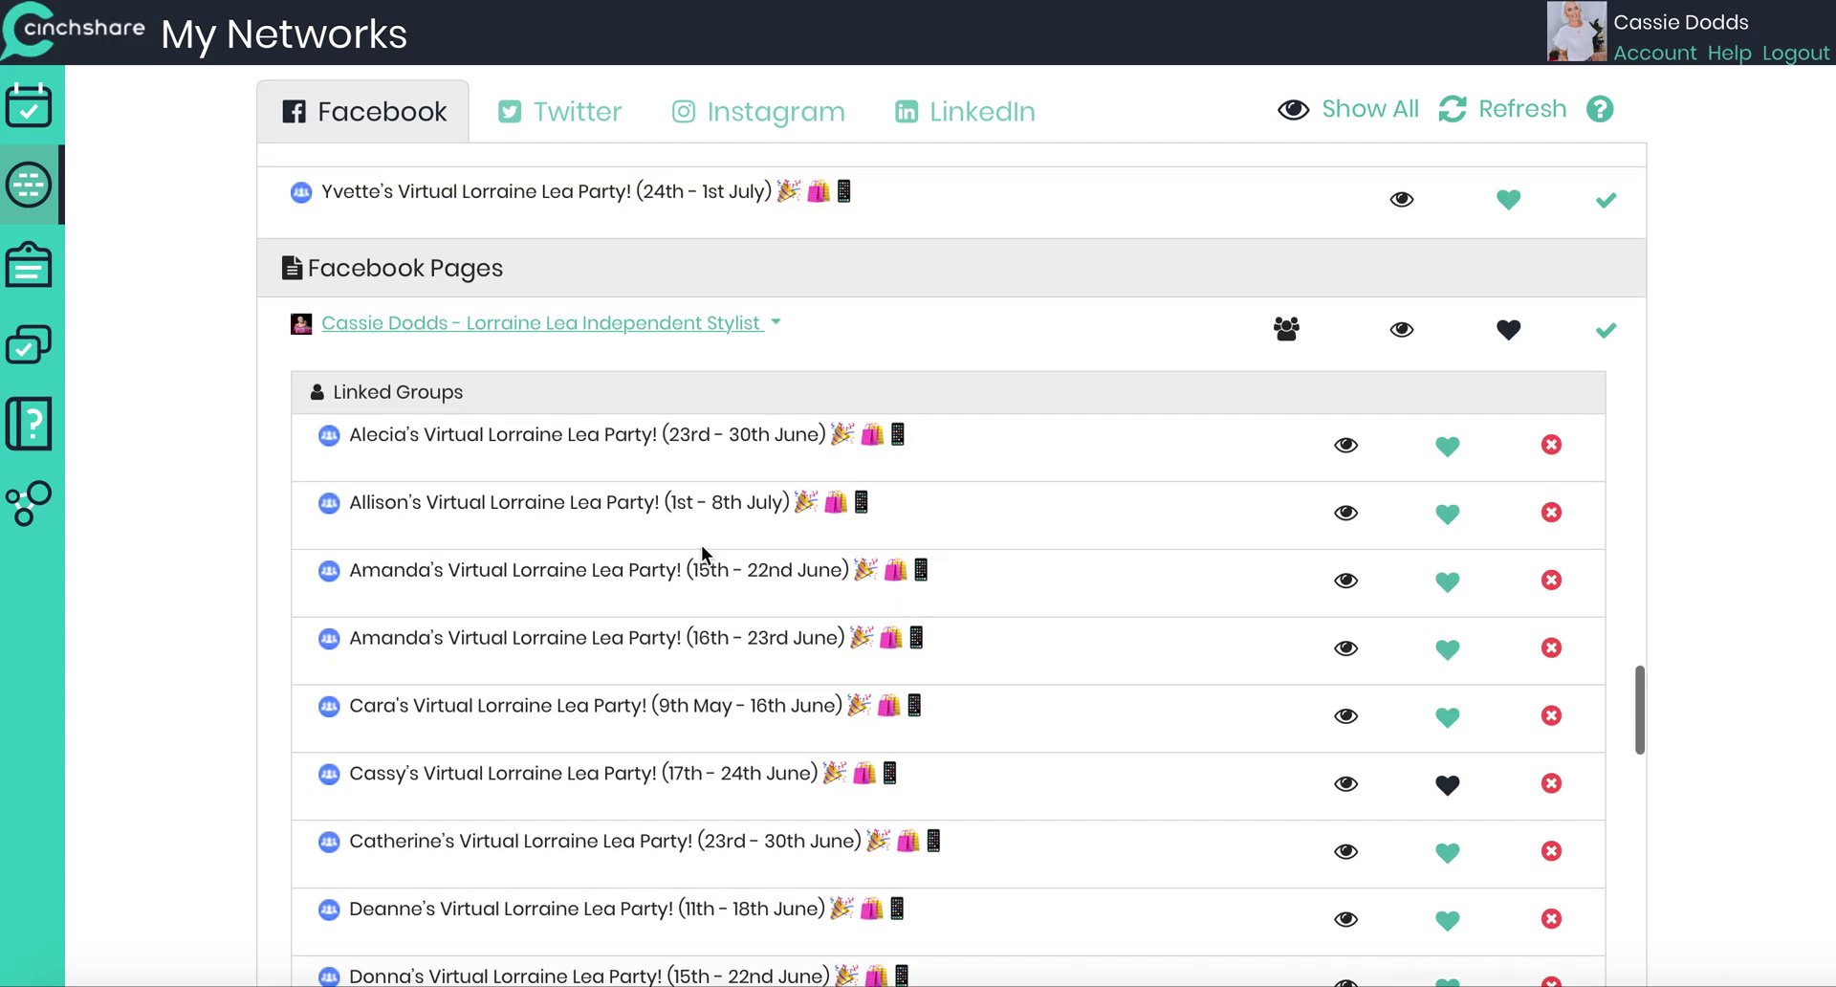
pyautogui.click(31, 117)
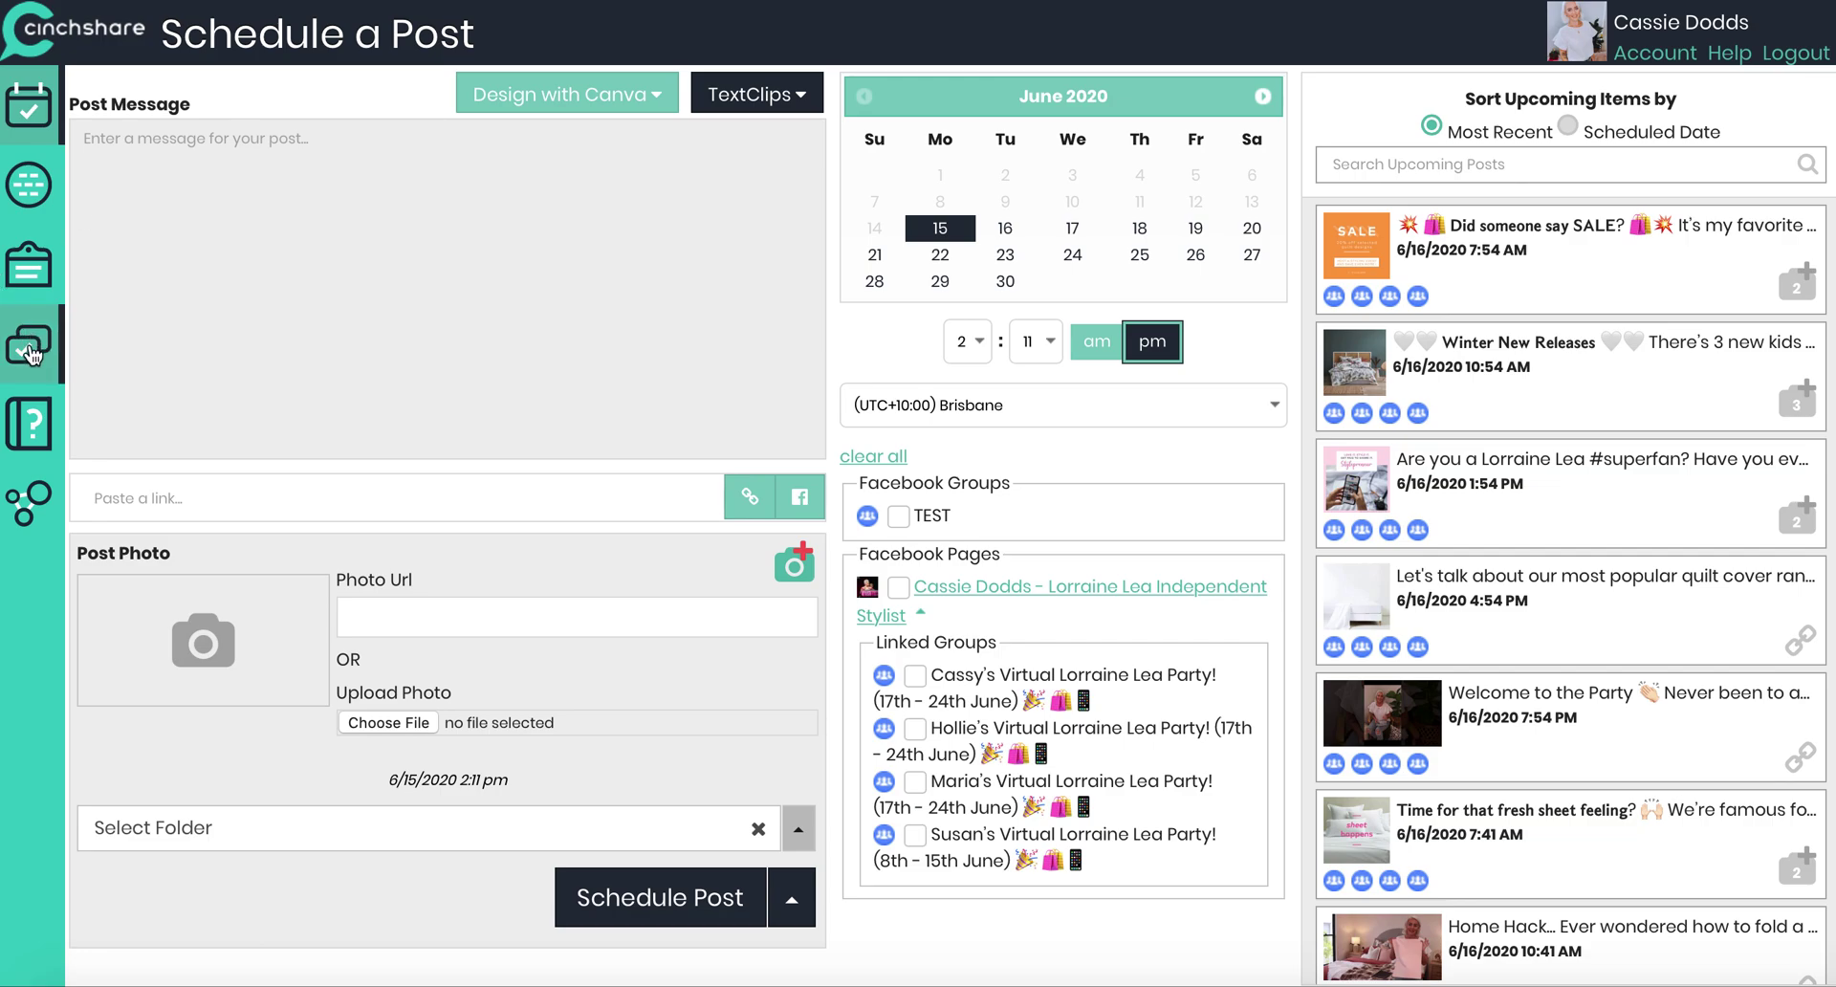
# Step: Go to Manage Posts and select the Pre Party folder under Online Catalogue Parties
pyautogui.click(29, 346)
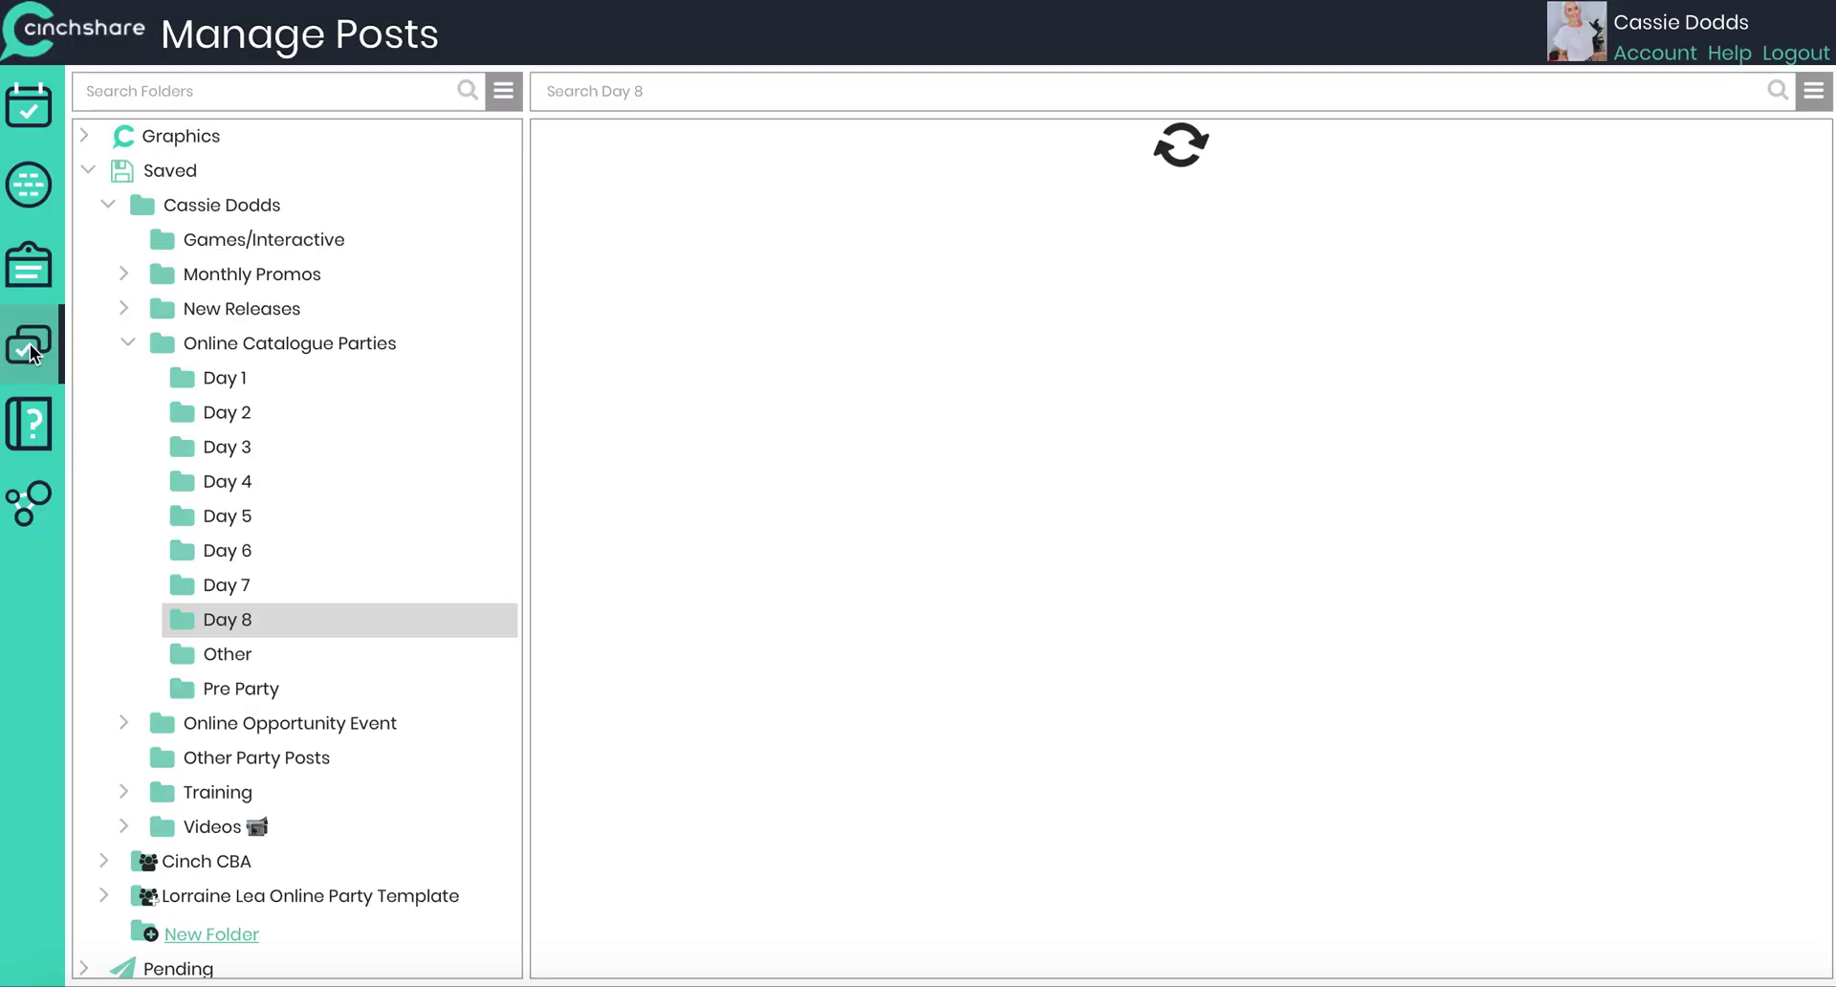
pyautogui.click(229, 691)
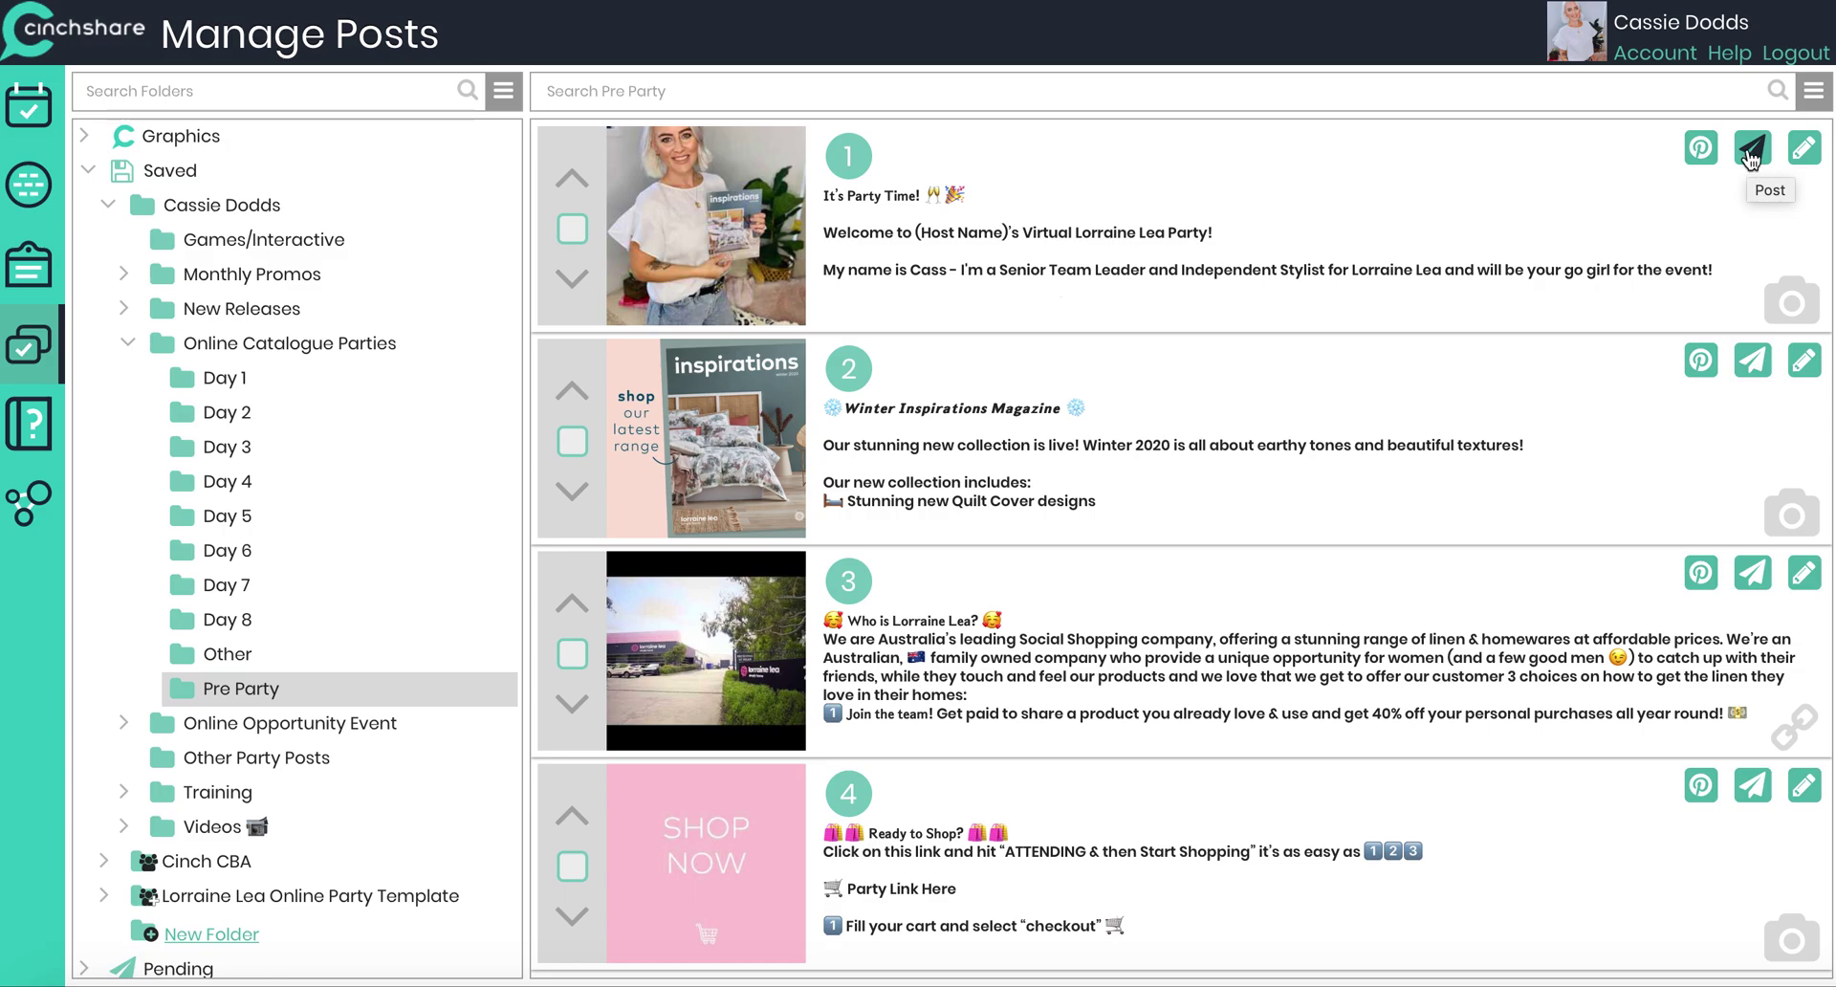
# Step: Schedule 'It's Party Time!' to the first 17th–24th June group with the host's name, '24th June' and party link
pyautogui.click(1752, 153)
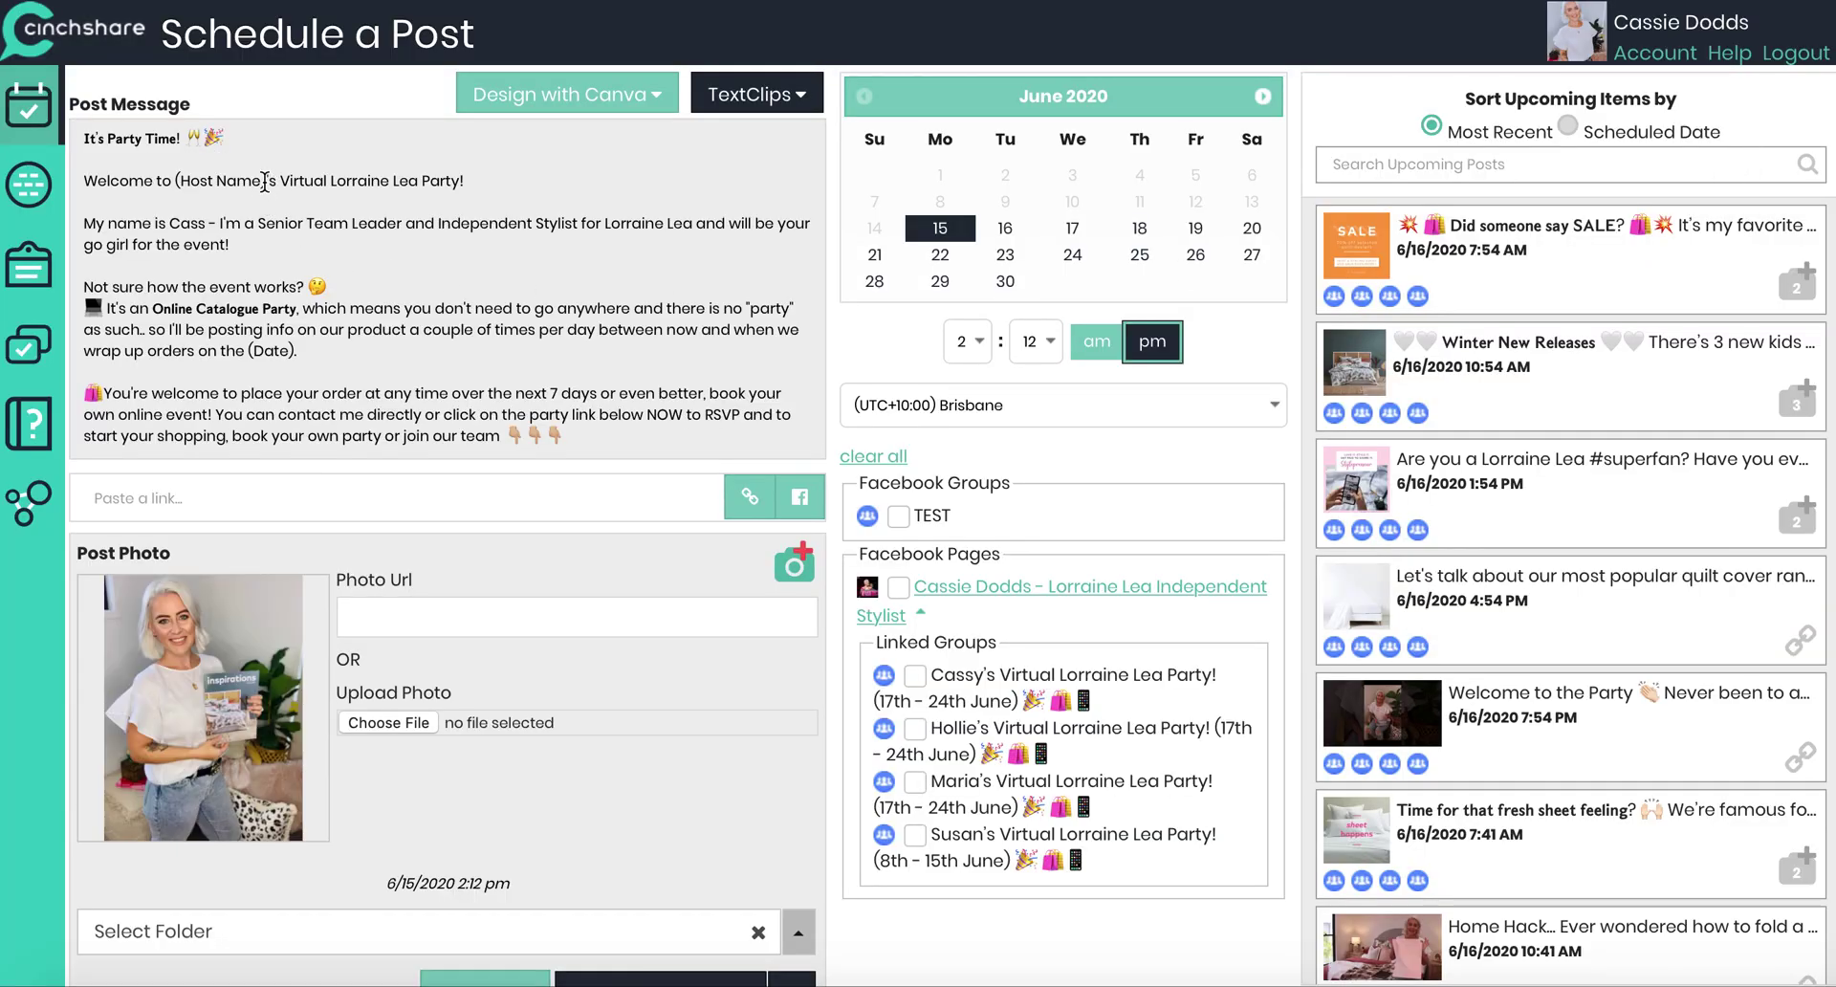
pyautogui.moveTo(266, 182); pyautogui.dragTo(177, 183)
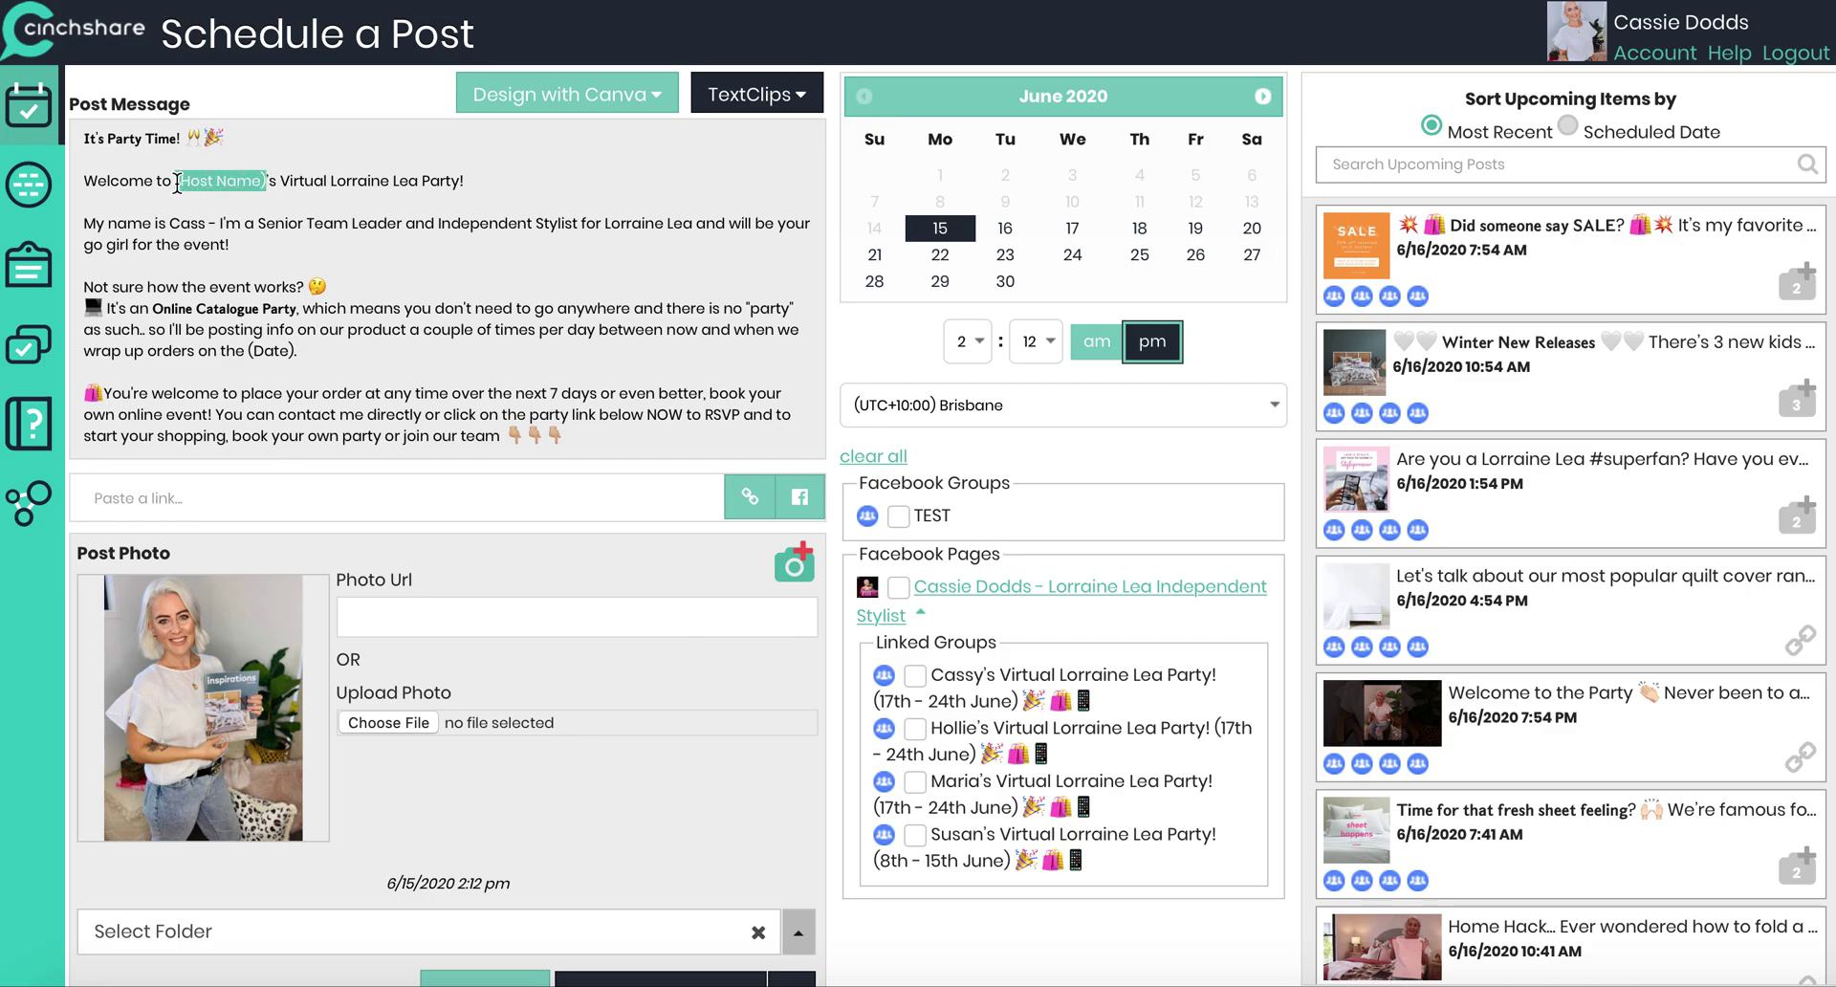
pyautogui.write('Cassy')
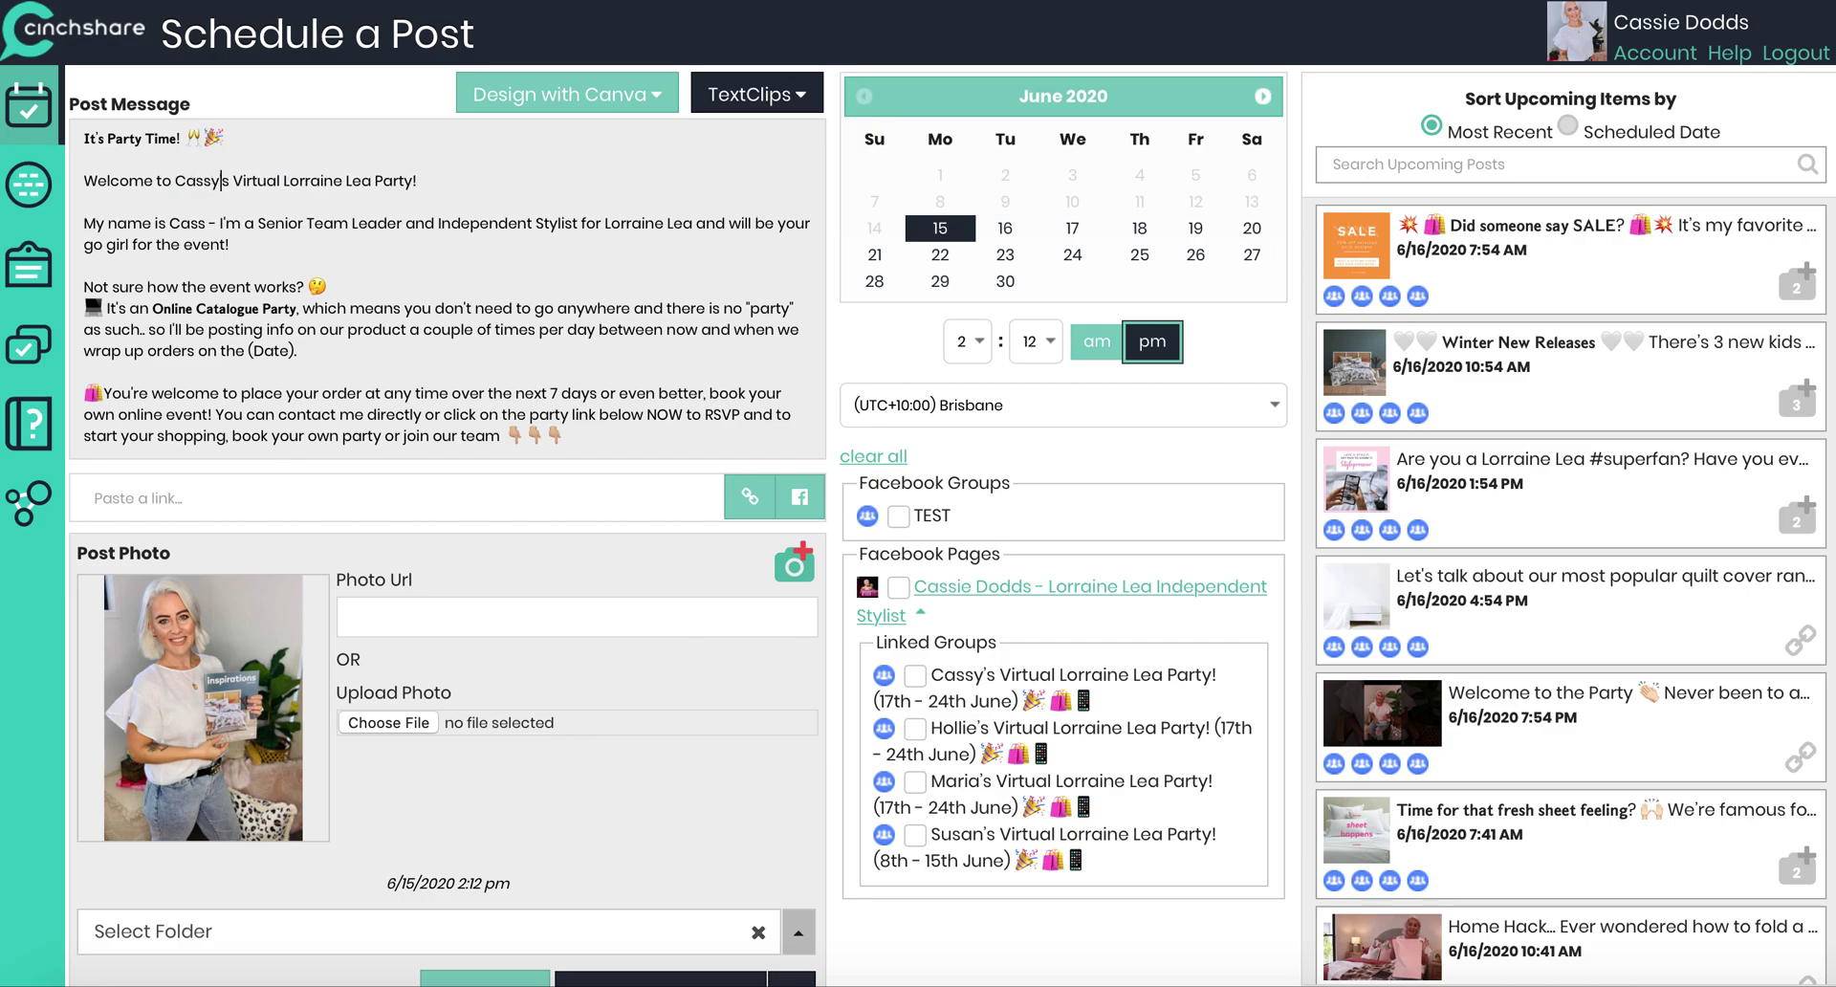
pyautogui.moveTo(299, 351); pyautogui.dragTo(248, 351)
pyautogui.write('24th June')
pyautogui.scroll(-5, 330, 356)
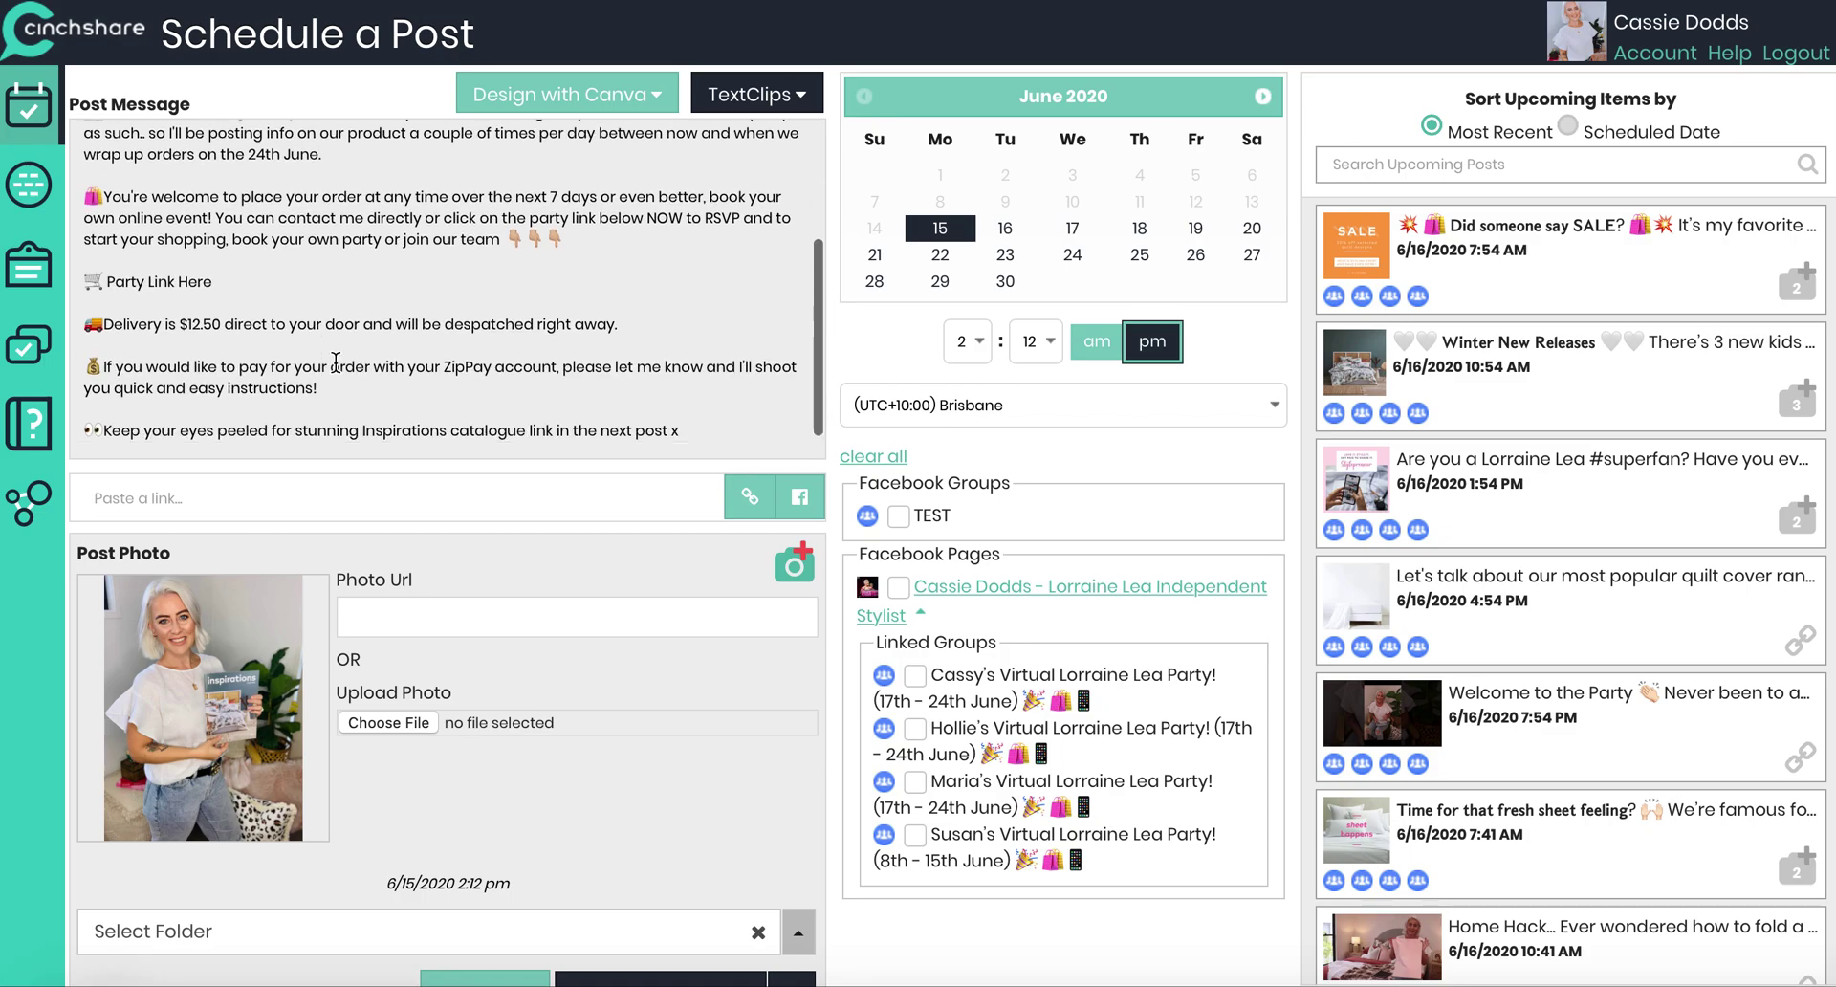
pyautogui.moveTo(229, 252); pyautogui.dragTo(108, 258)
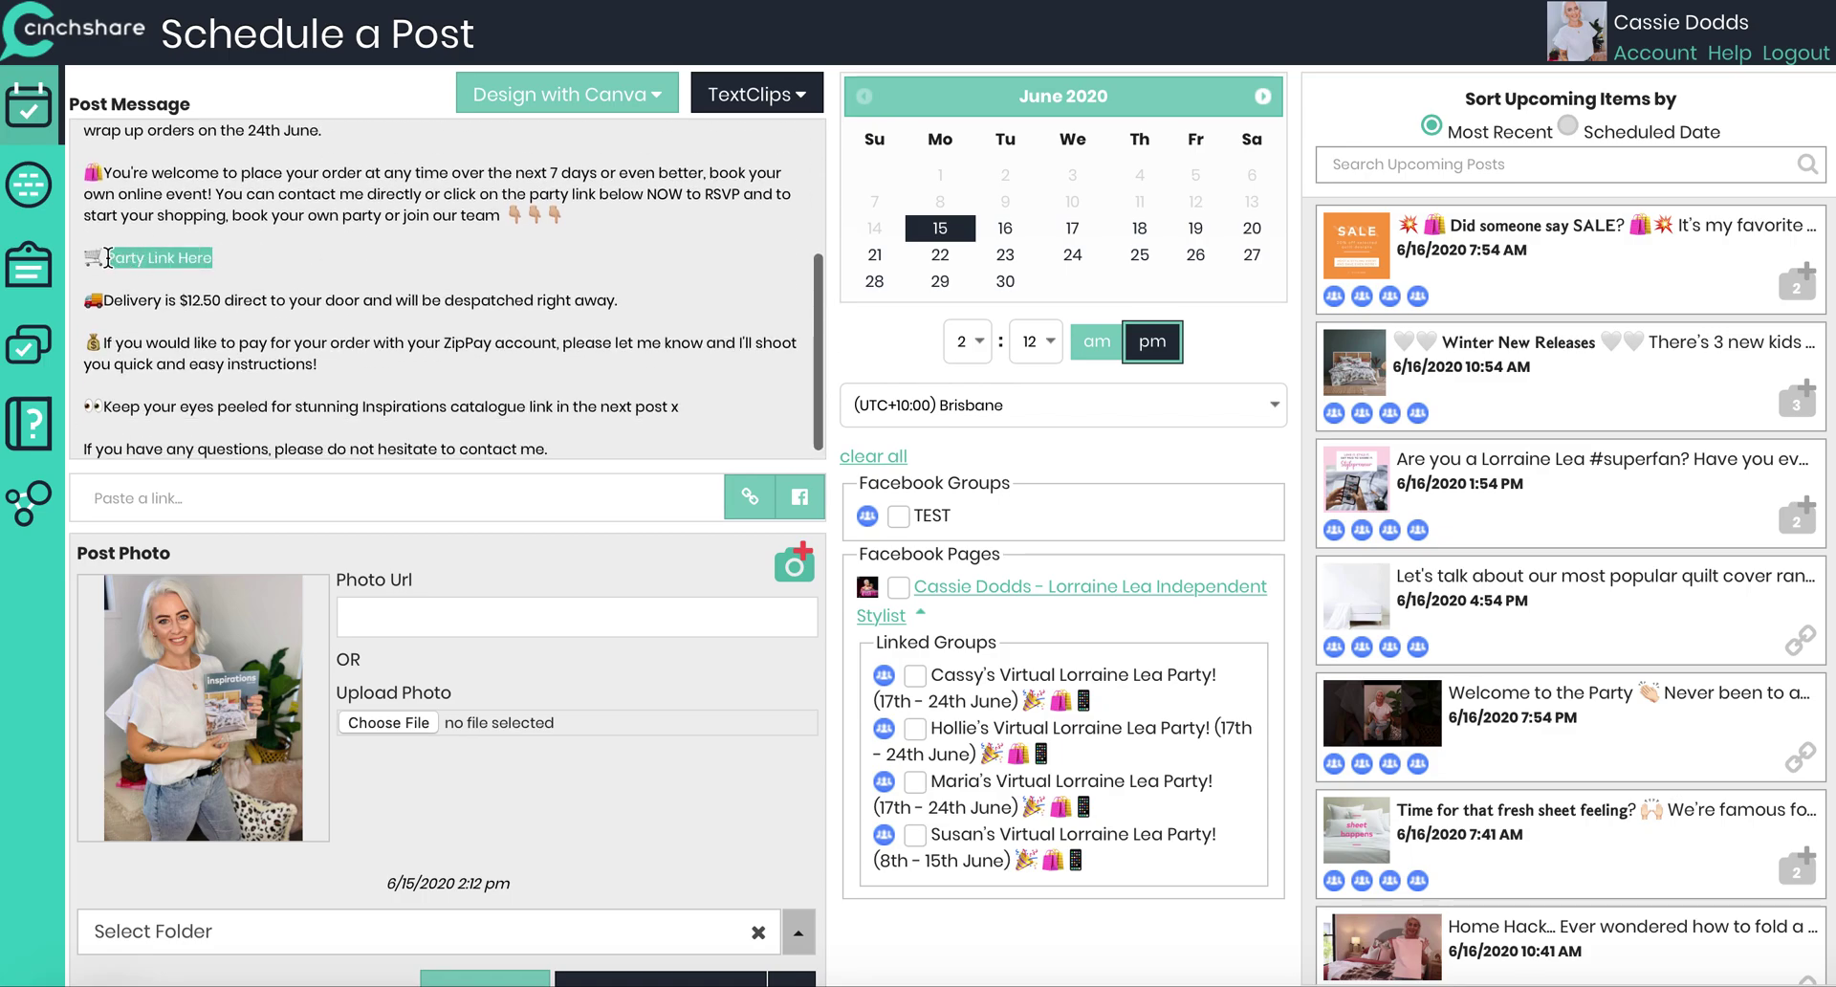
pyautogui.write('http://lorrainelea.com/events/MFCH7z')
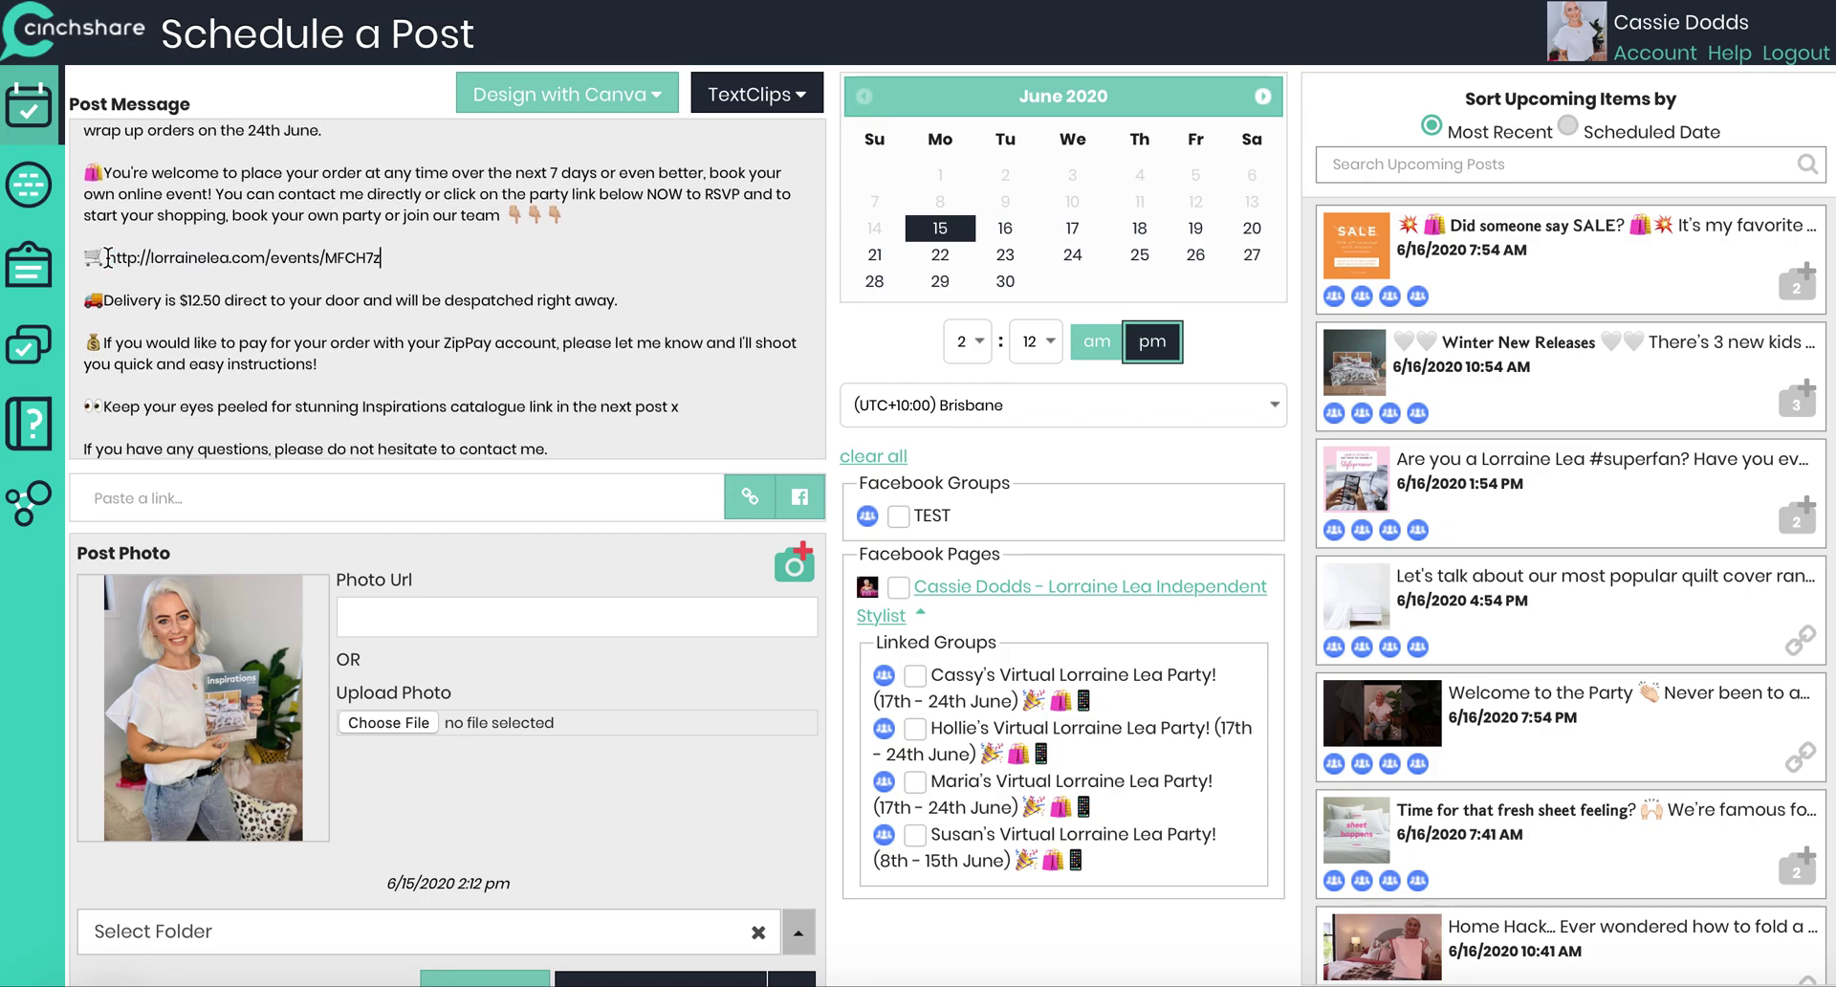
pyautogui.click(915, 676)
pyautogui.scroll(-1, 669, 641)
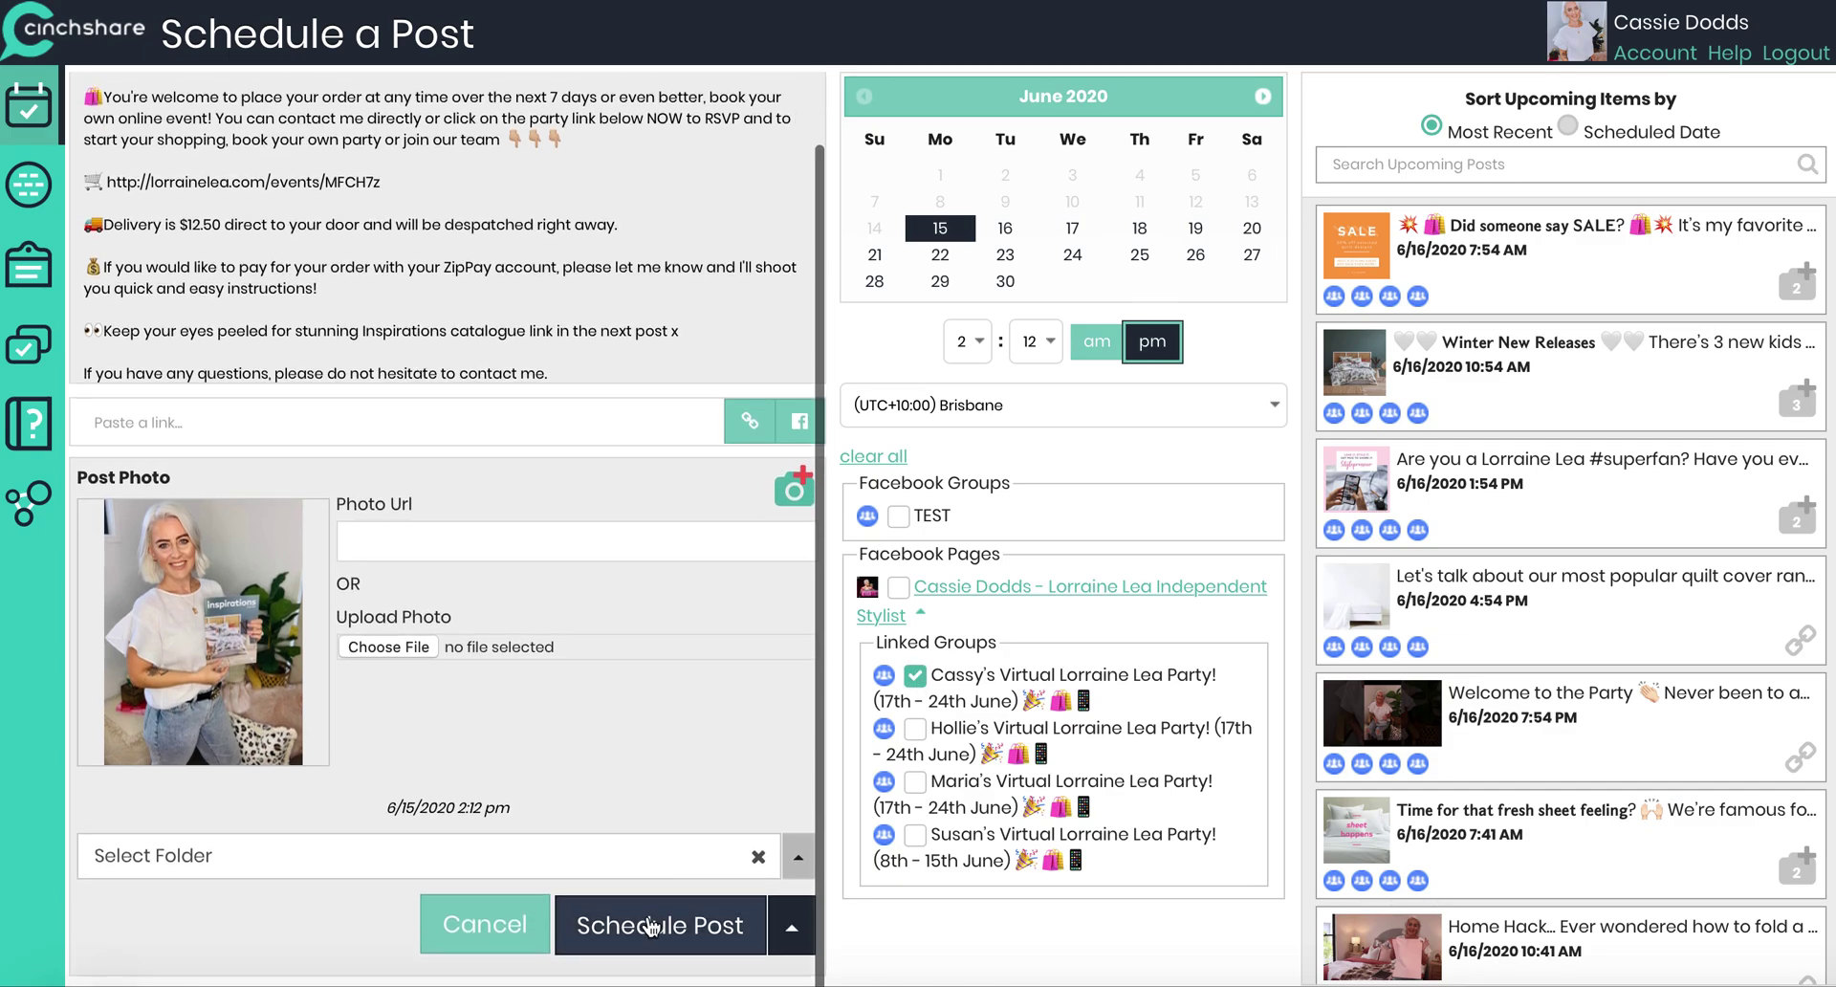
pyautogui.click(649, 928)
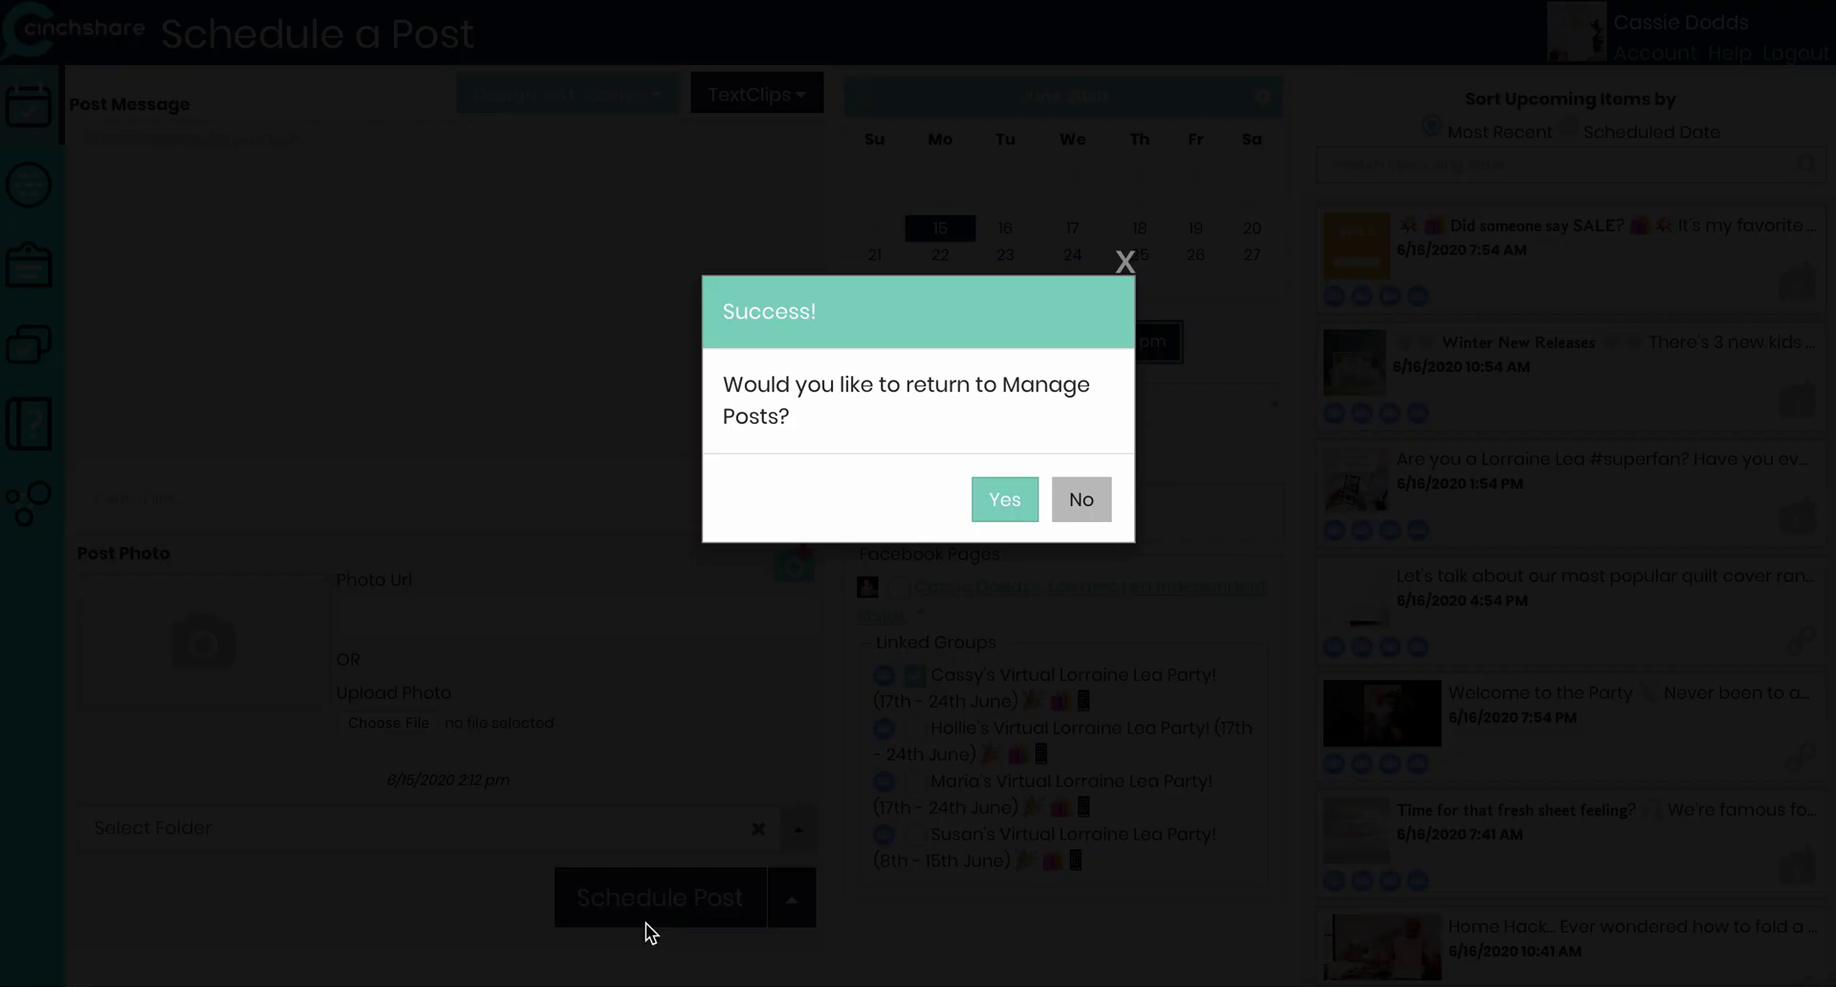
# Step: Schedule the 'Ready to Shop?' post with the party link pasted in to the same host's group
pyautogui.click(1014, 507)
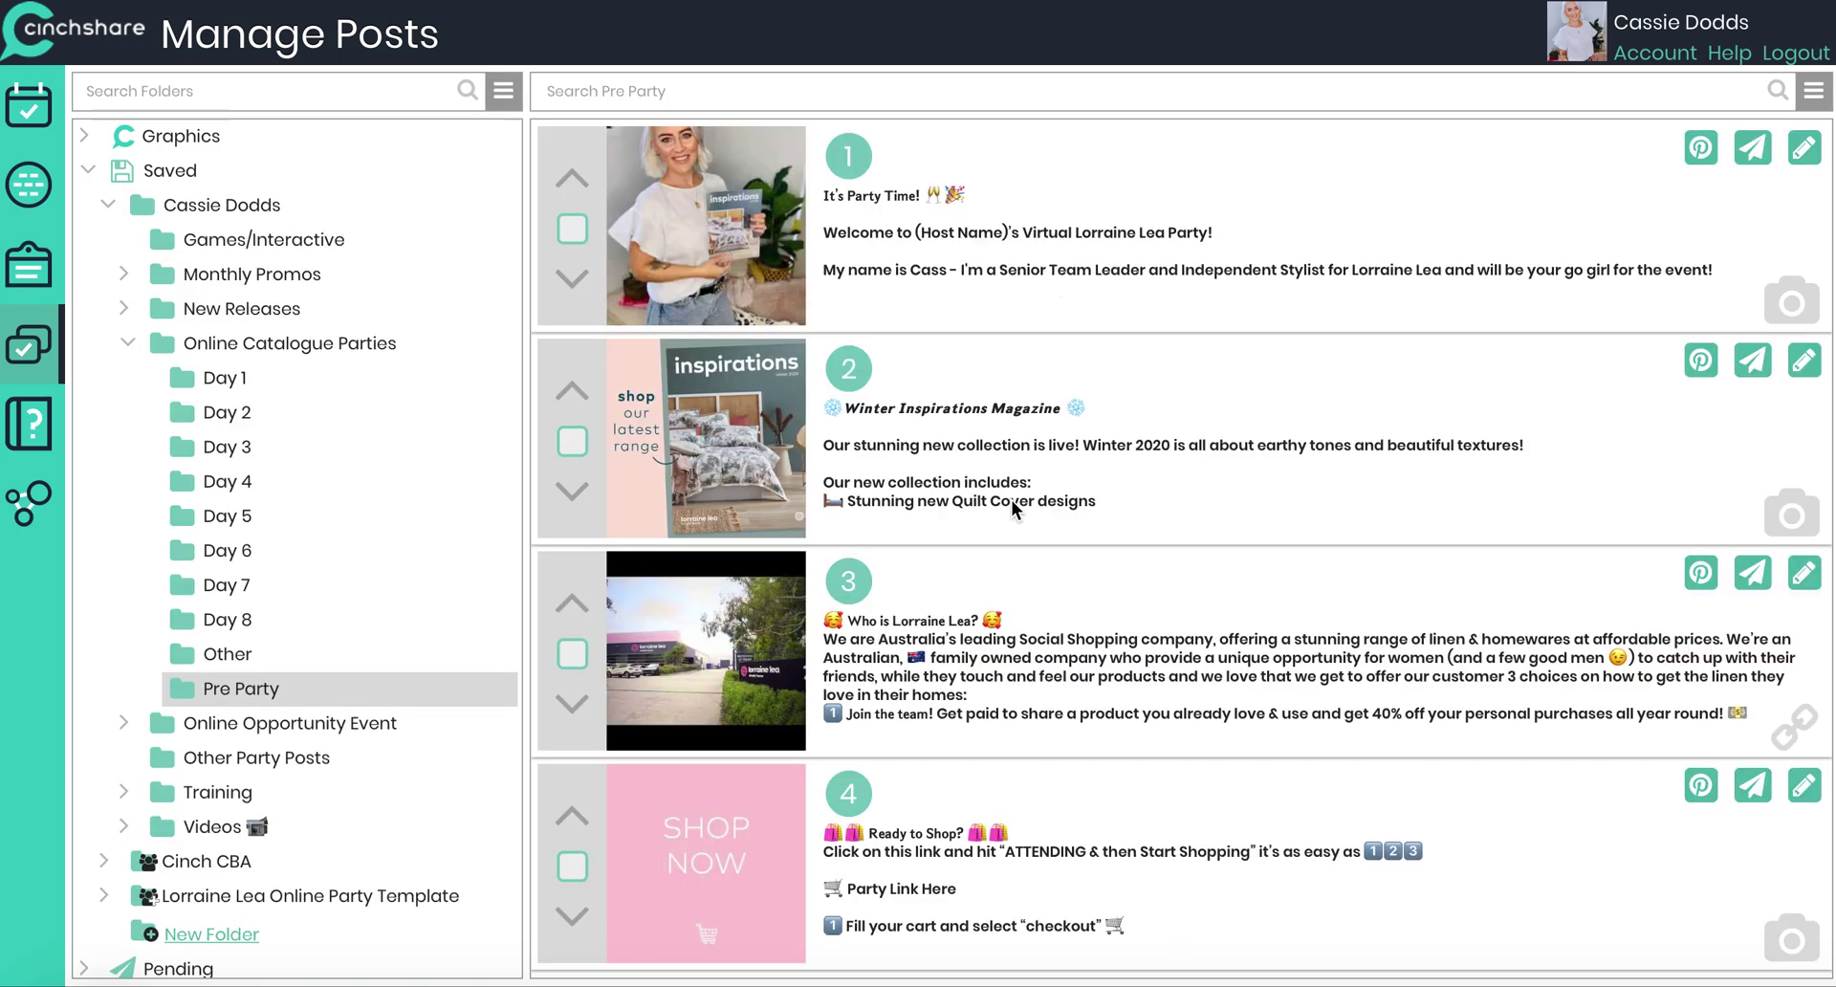
pyautogui.click(1753, 785)
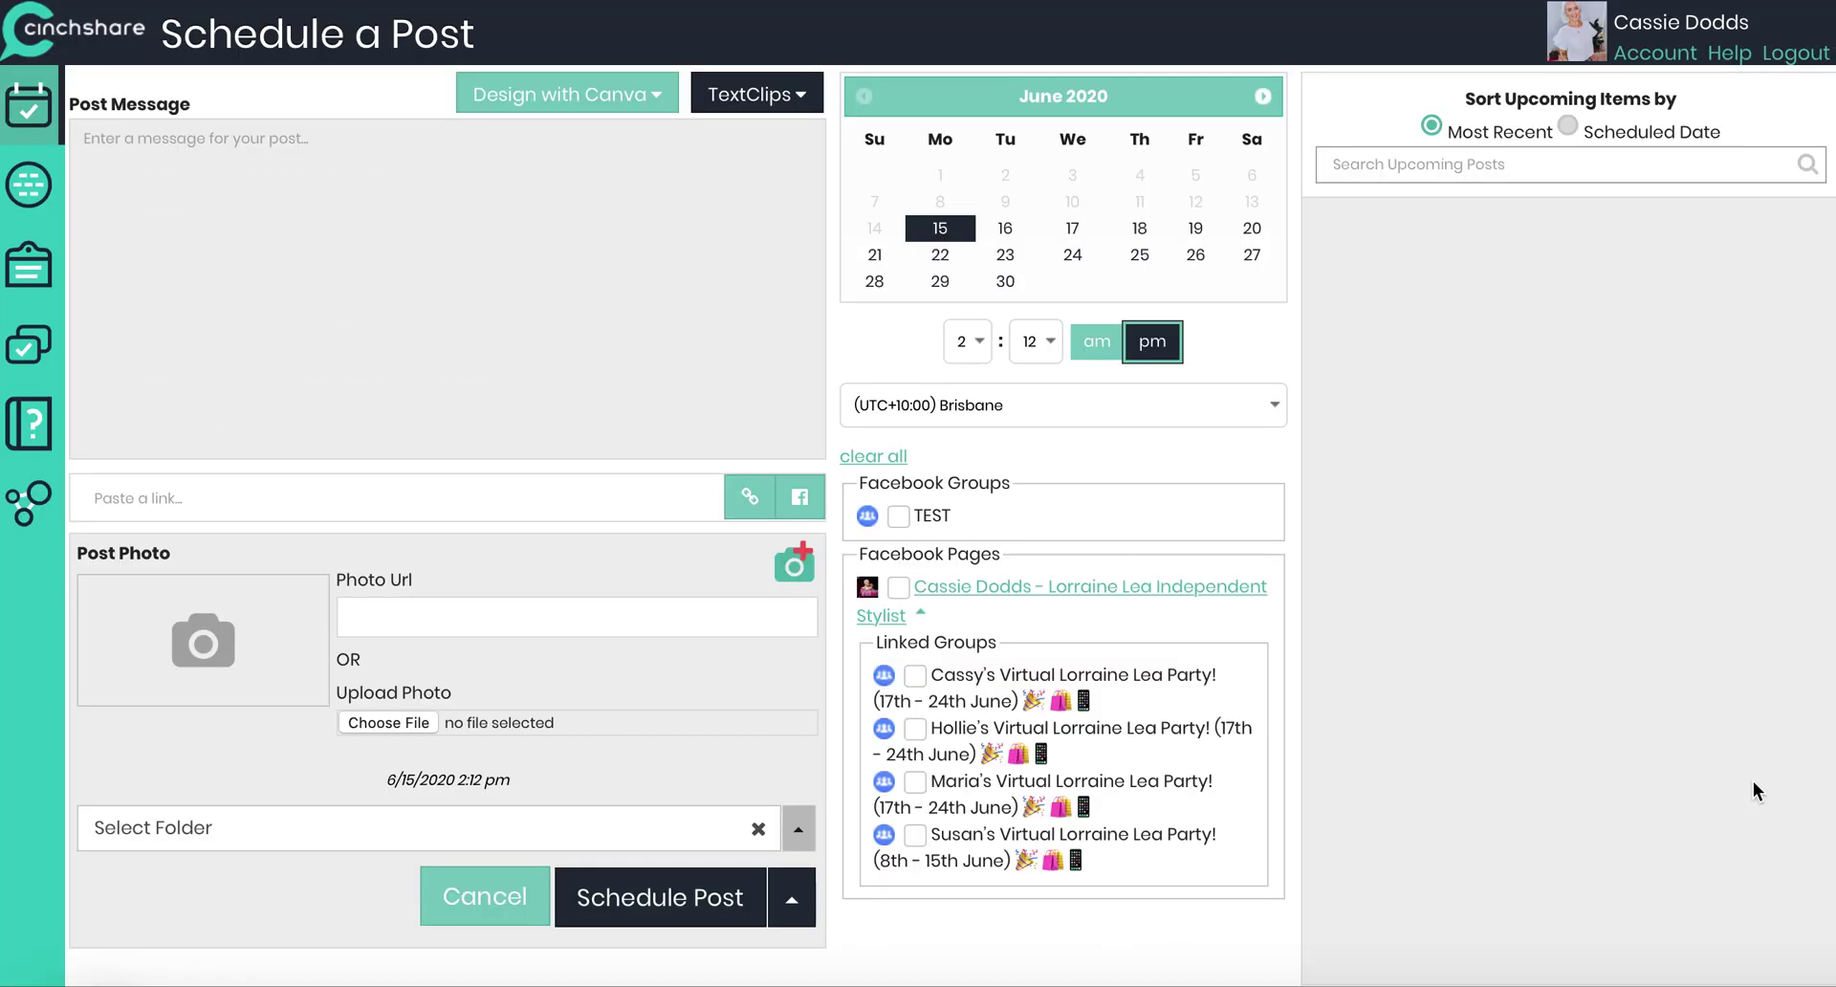
pyautogui.moveTo(222, 203); pyautogui.dragTo(115, 204)
pyautogui.write('http://lorrainelea.com/events/MFCH7z')
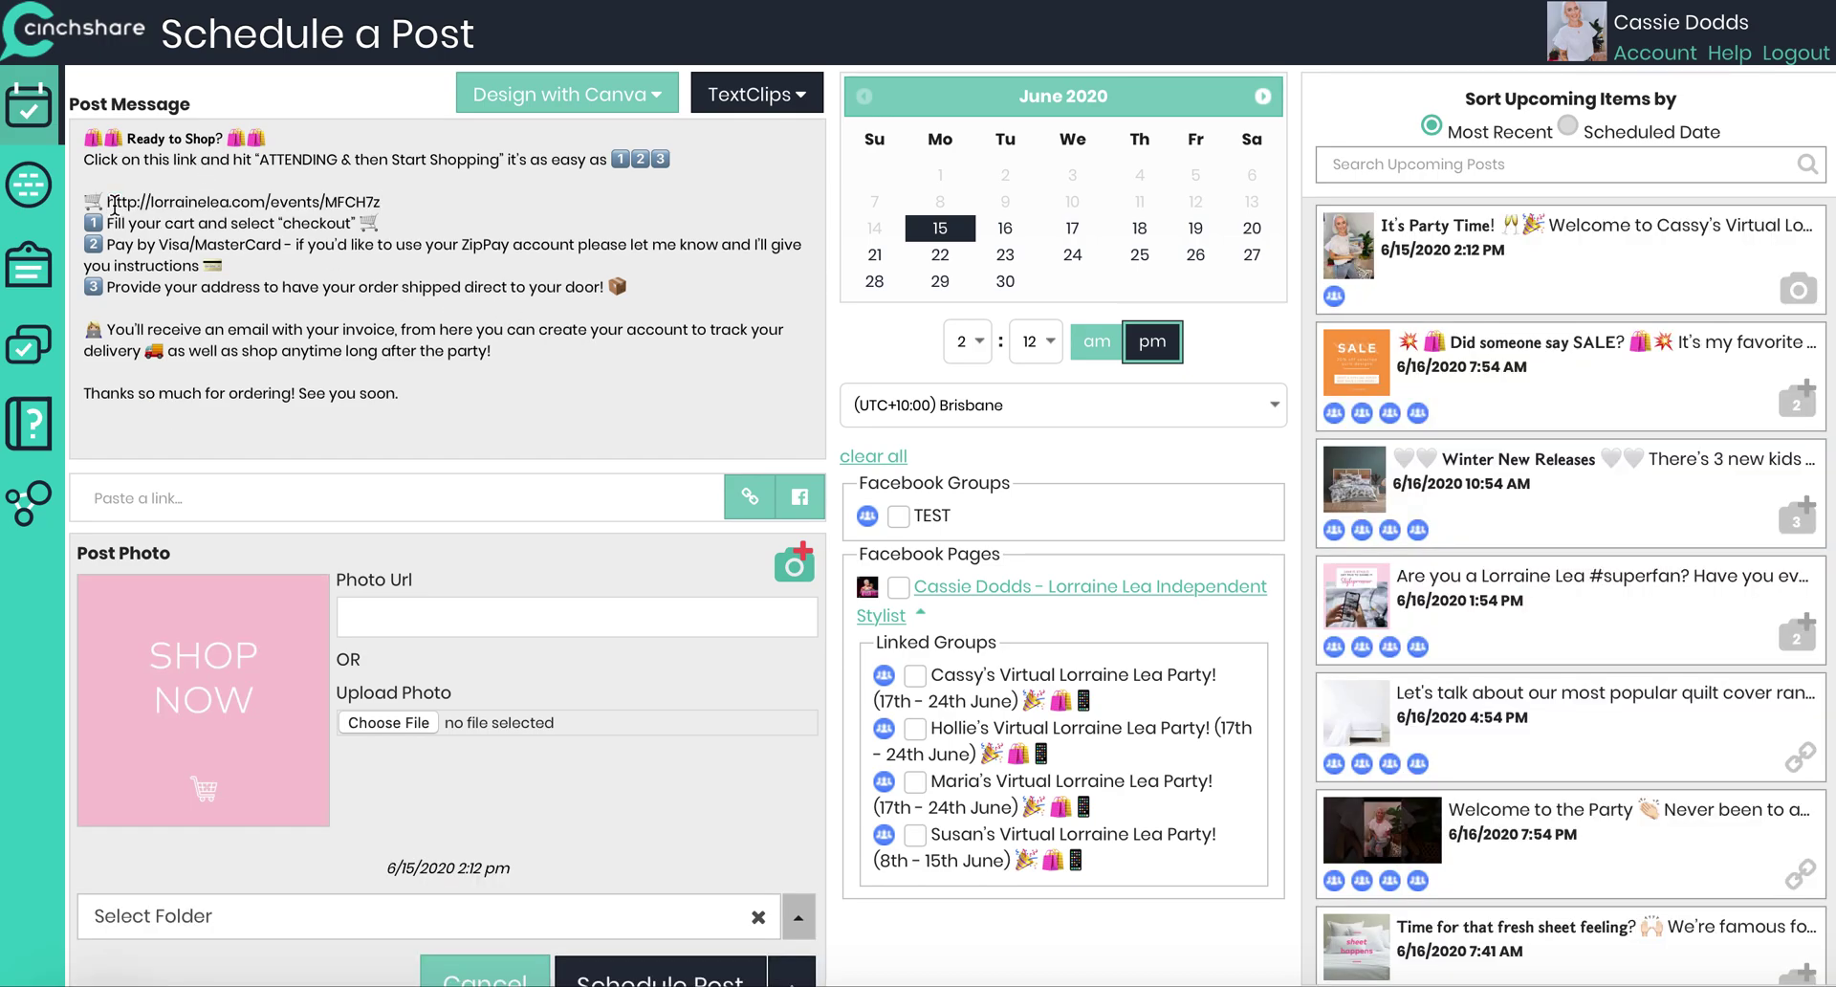
pyautogui.press('Return')
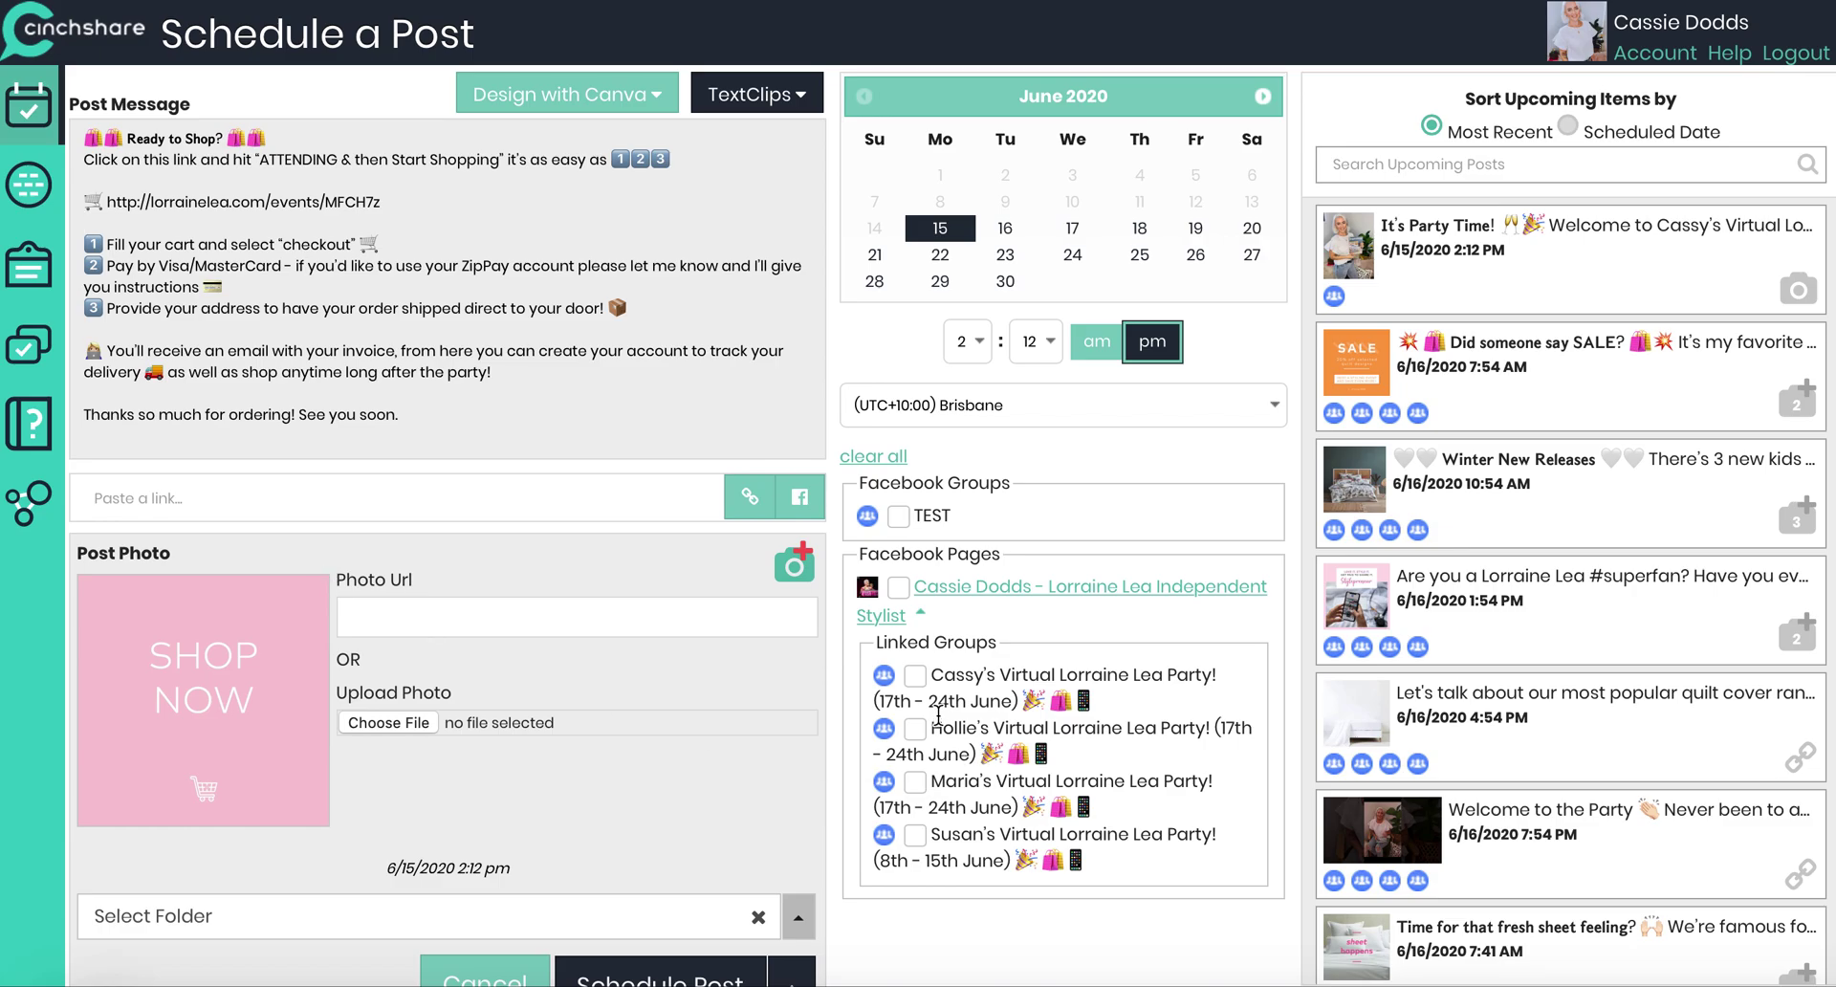
pyautogui.click(914, 677)
pyautogui.scroll(-1, 674, 795)
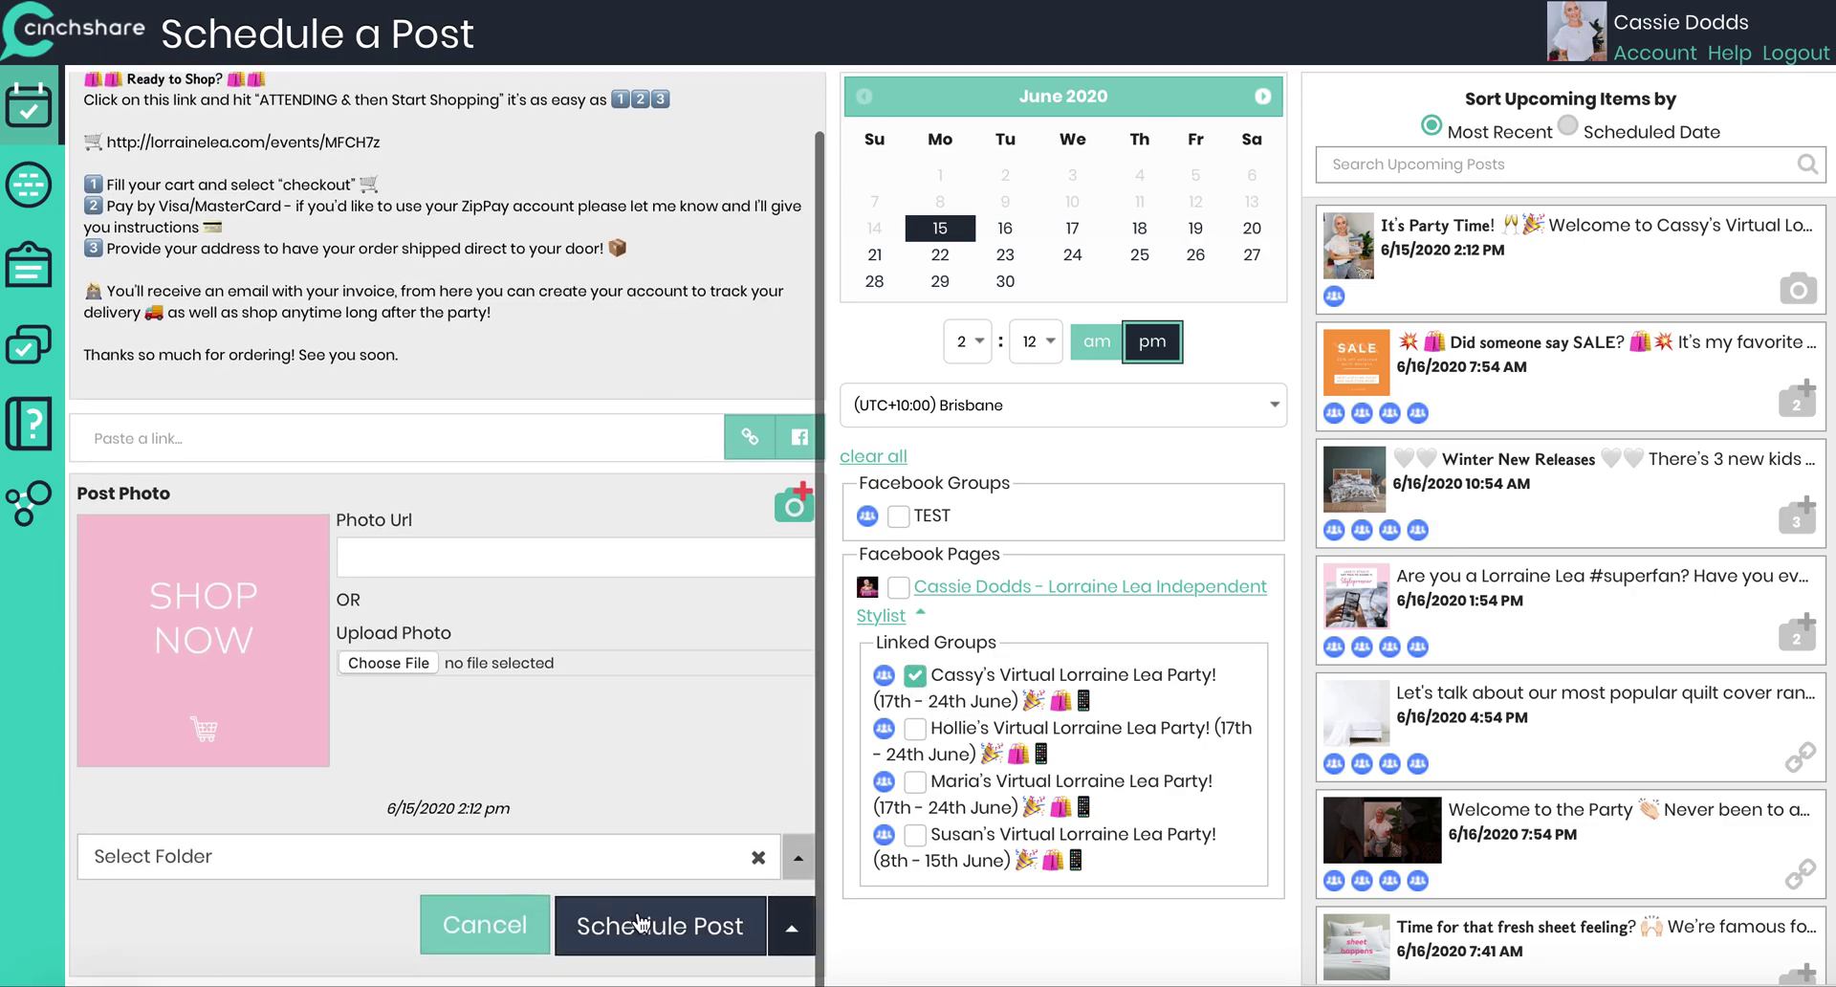
pyautogui.click(639, 913)
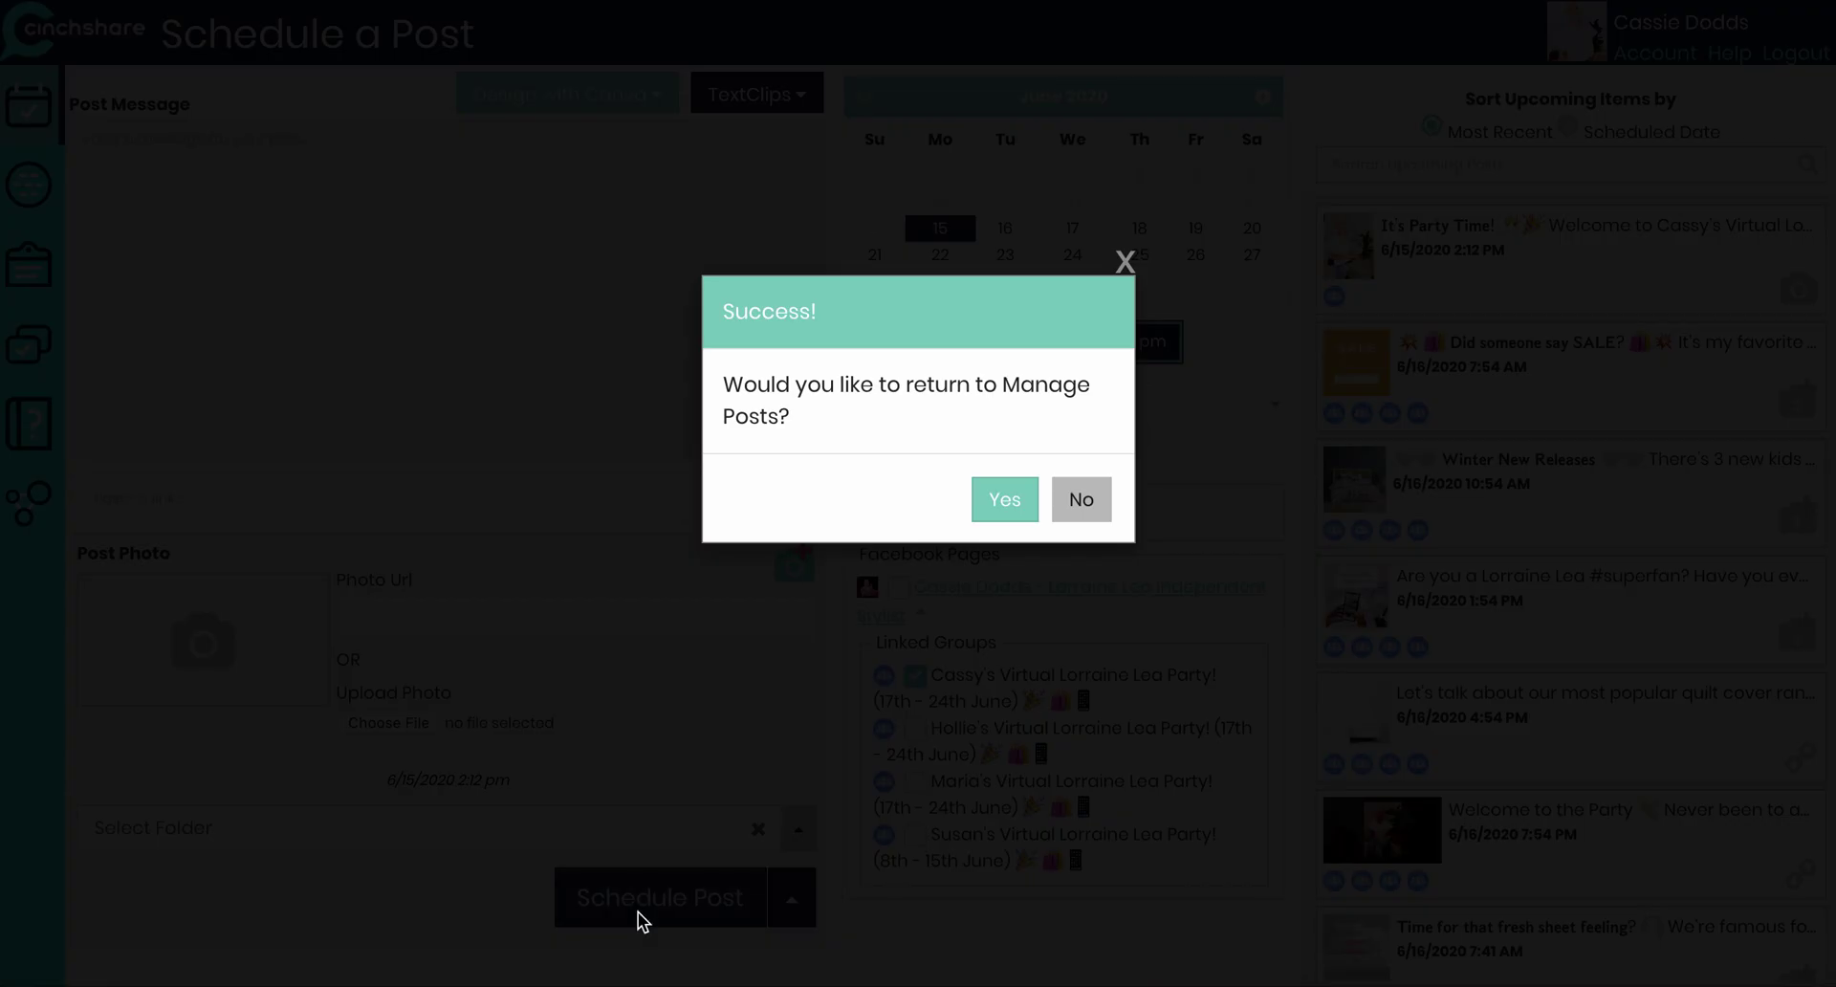
pyautogui.click(999, 508)
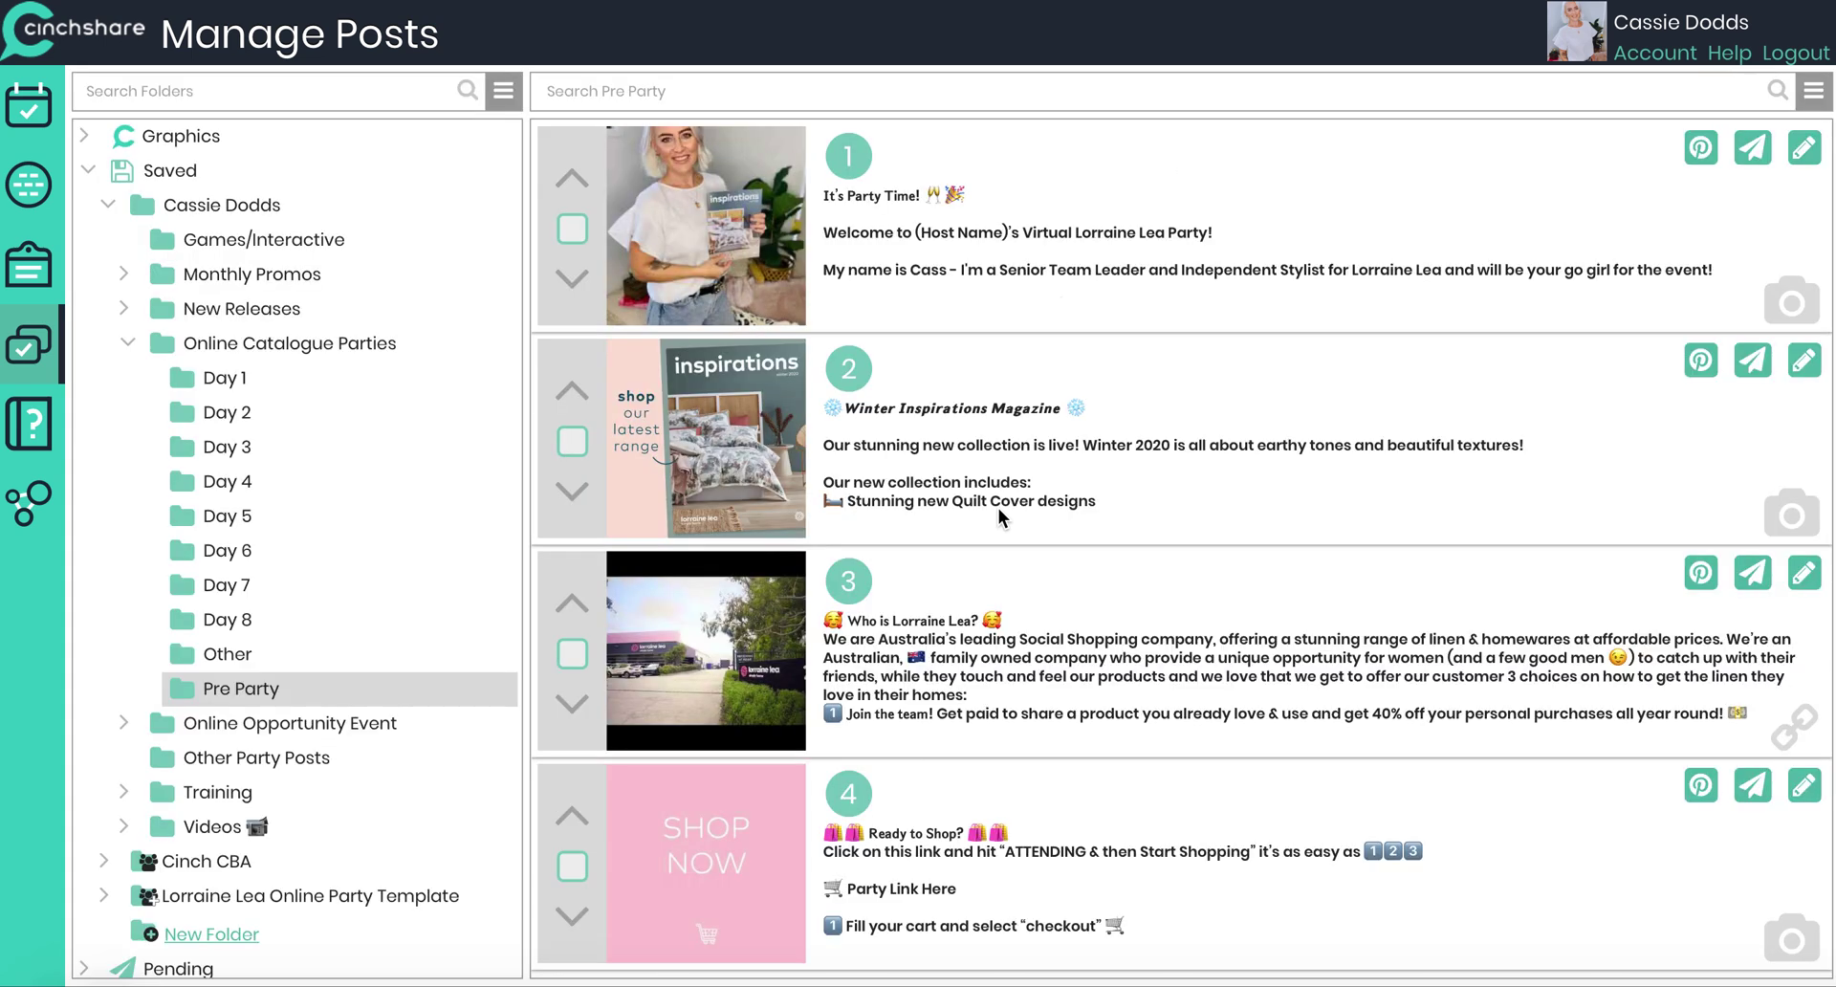
pyautogui.click(1753, 151)
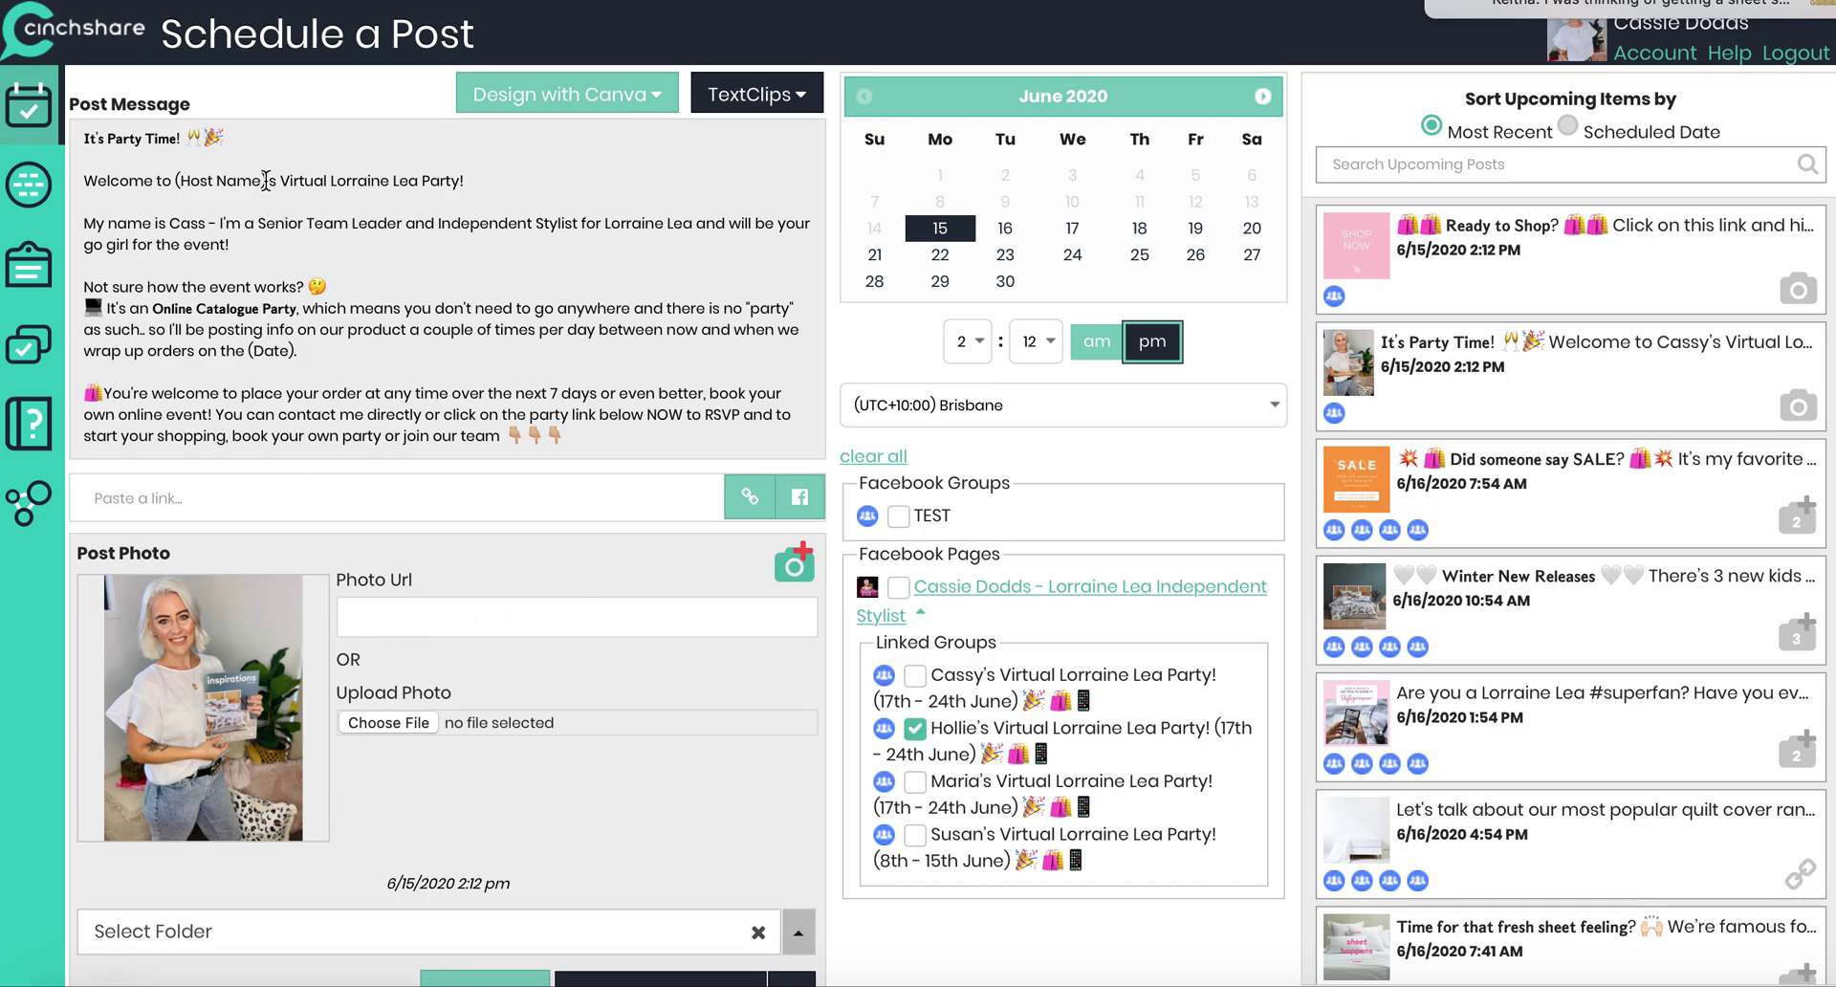
# Step: Fill the welcome post with the second host's name, '24th June' and the party link, and schedule it
pyautogui.moveTo(266, 180); pyautogui.dragTo(176, 181)
pyautogui.write('Hollie')
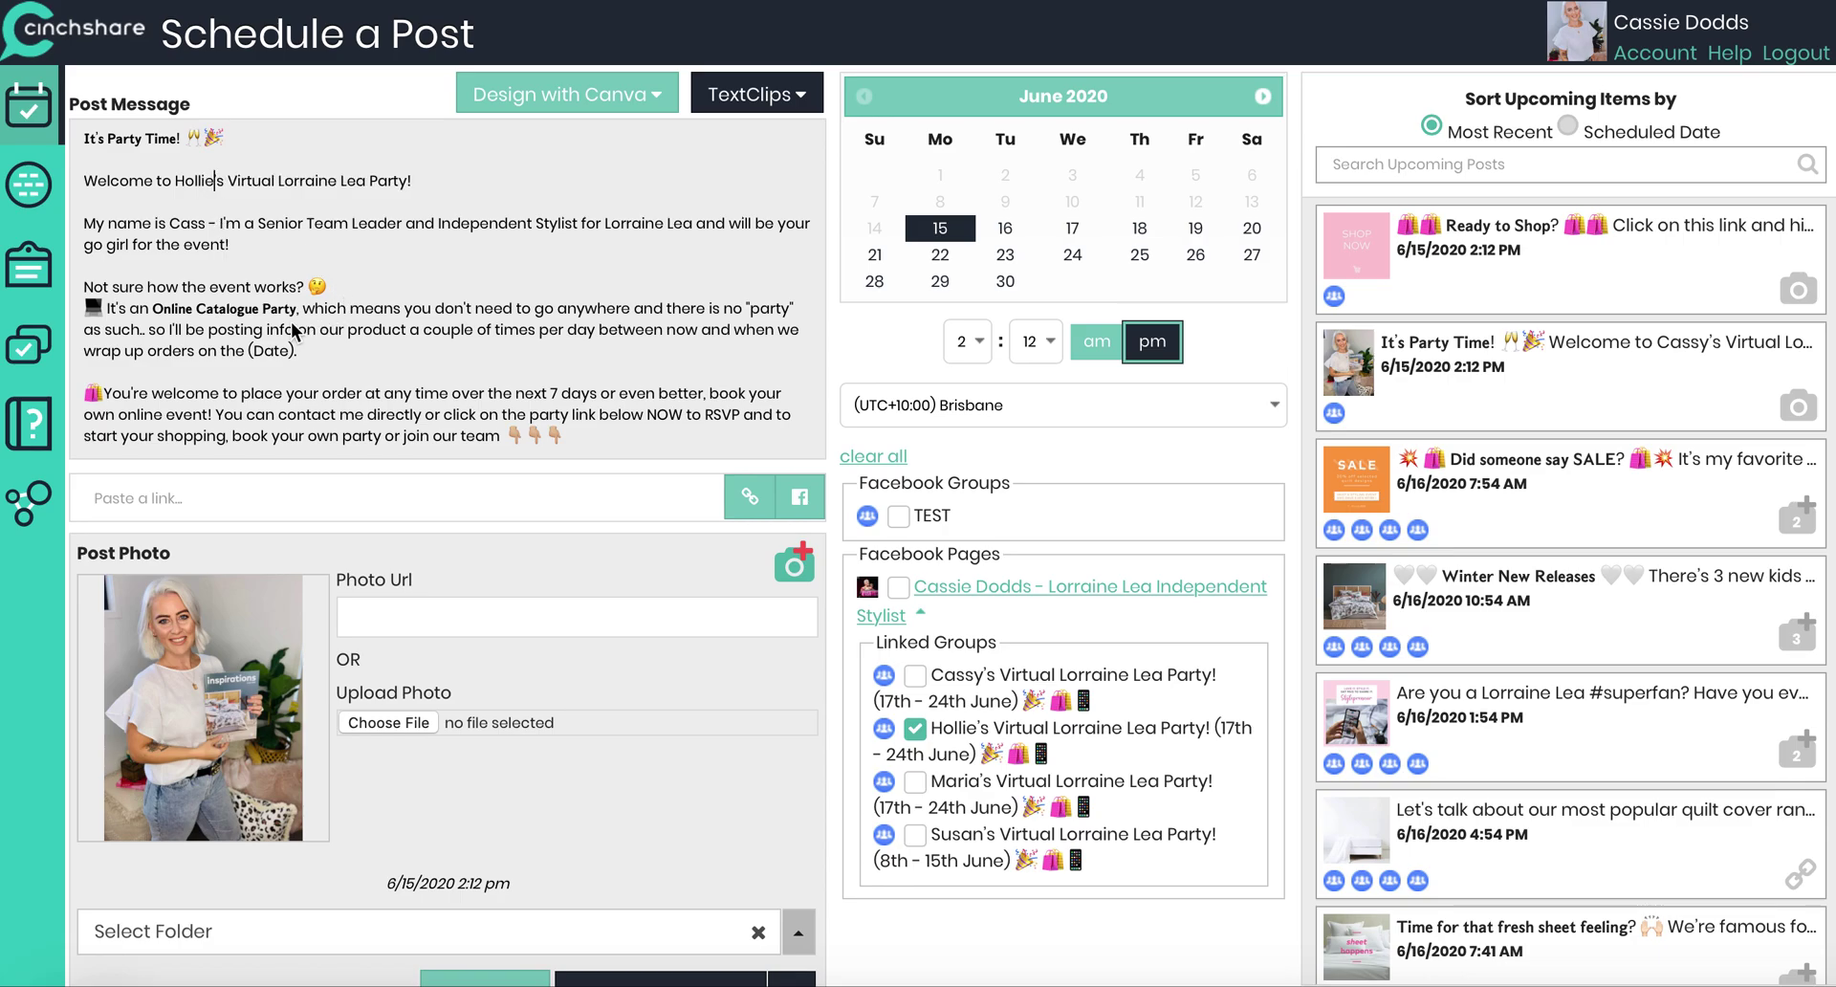
pyautogui.doubleClick(272, 351)
pyautogui.press('BackSpace')
pyautogui.write('24.')
pyautogui.press('BackSpace')
pyautogui.write('th June')
pyautogui.scroll(-2, 245, 422)
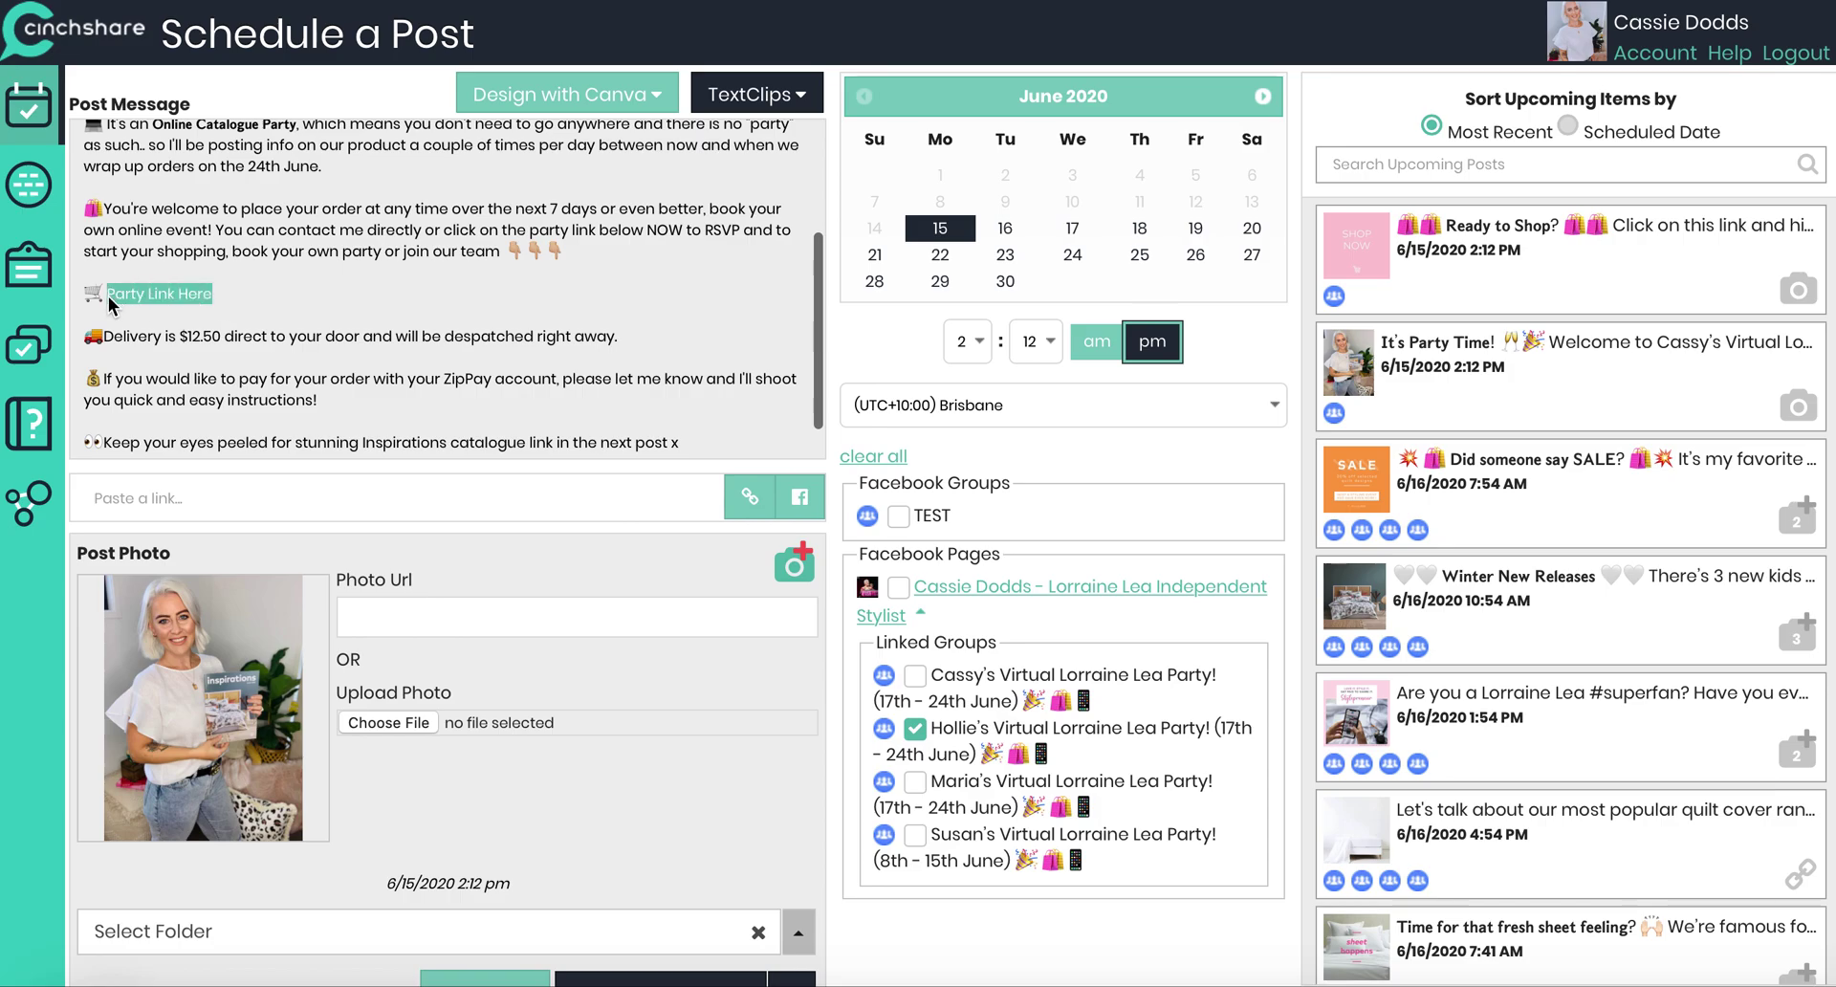
pyautogui.write('http://lorrainelea.com/events/fVGQ2j')
pyautogui.scroll(-1, 568, 574)
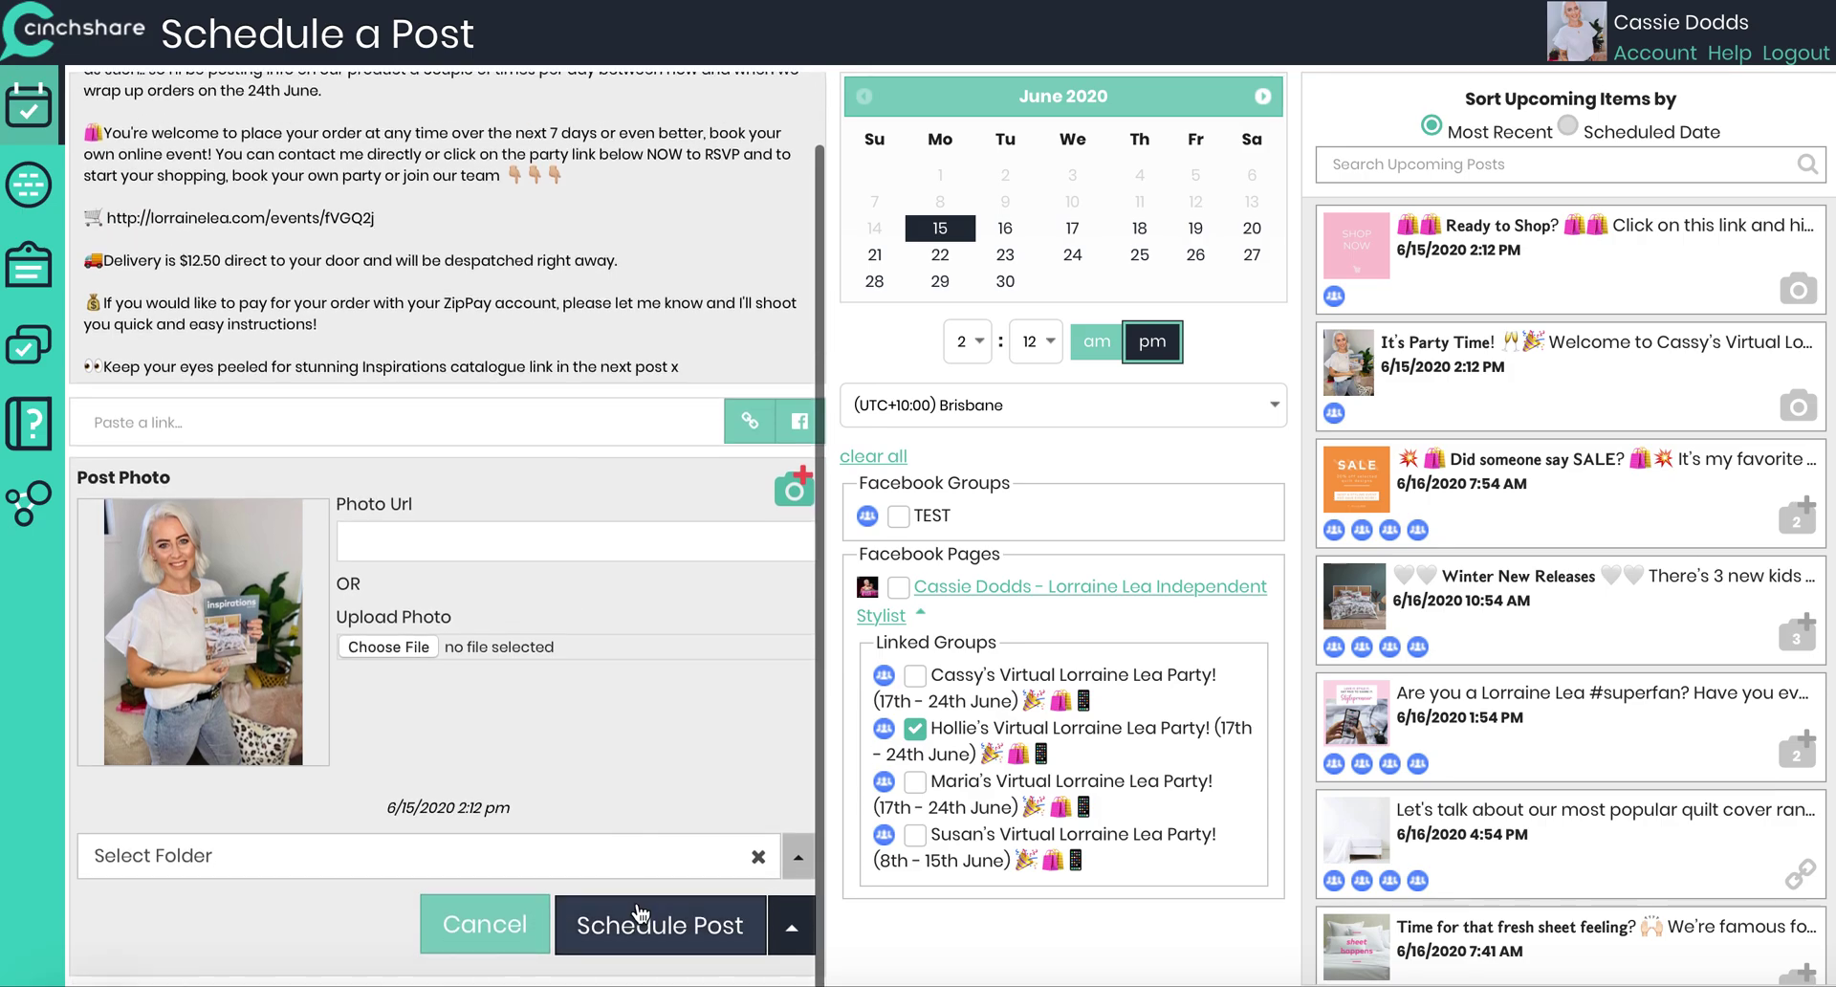
pyautogui.click(641, 914)
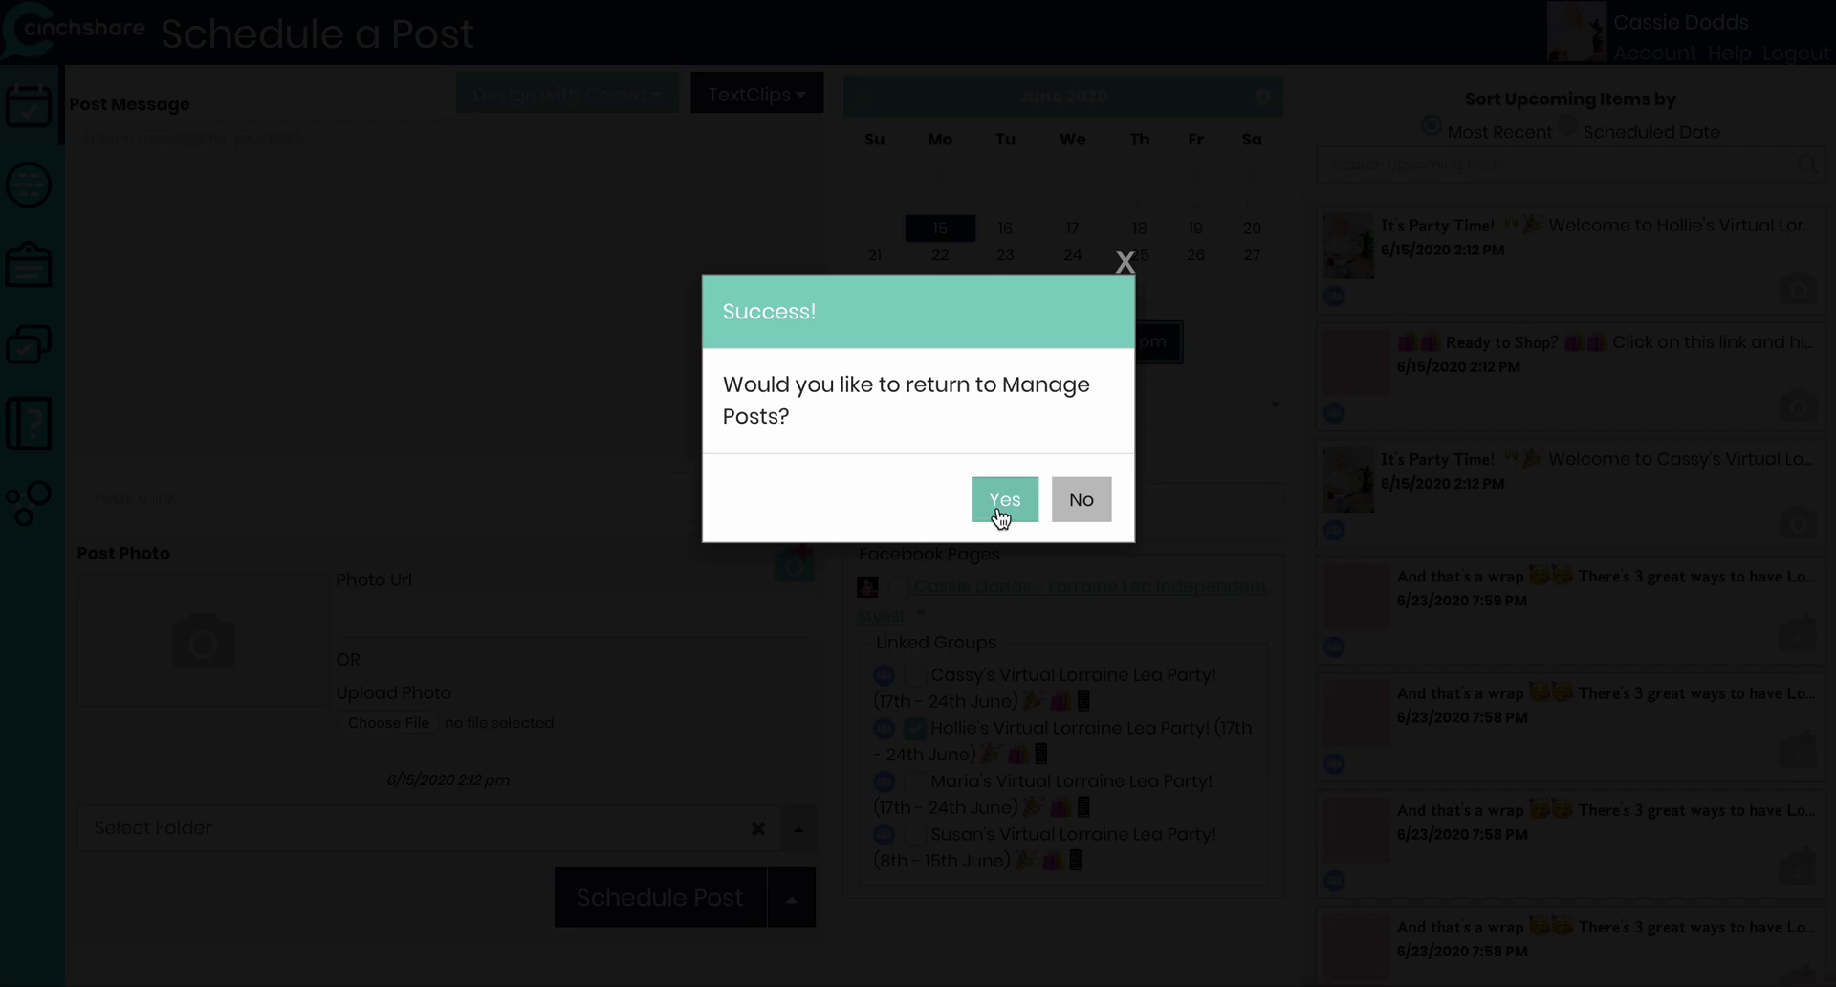
pyautogui.click(998, 511)
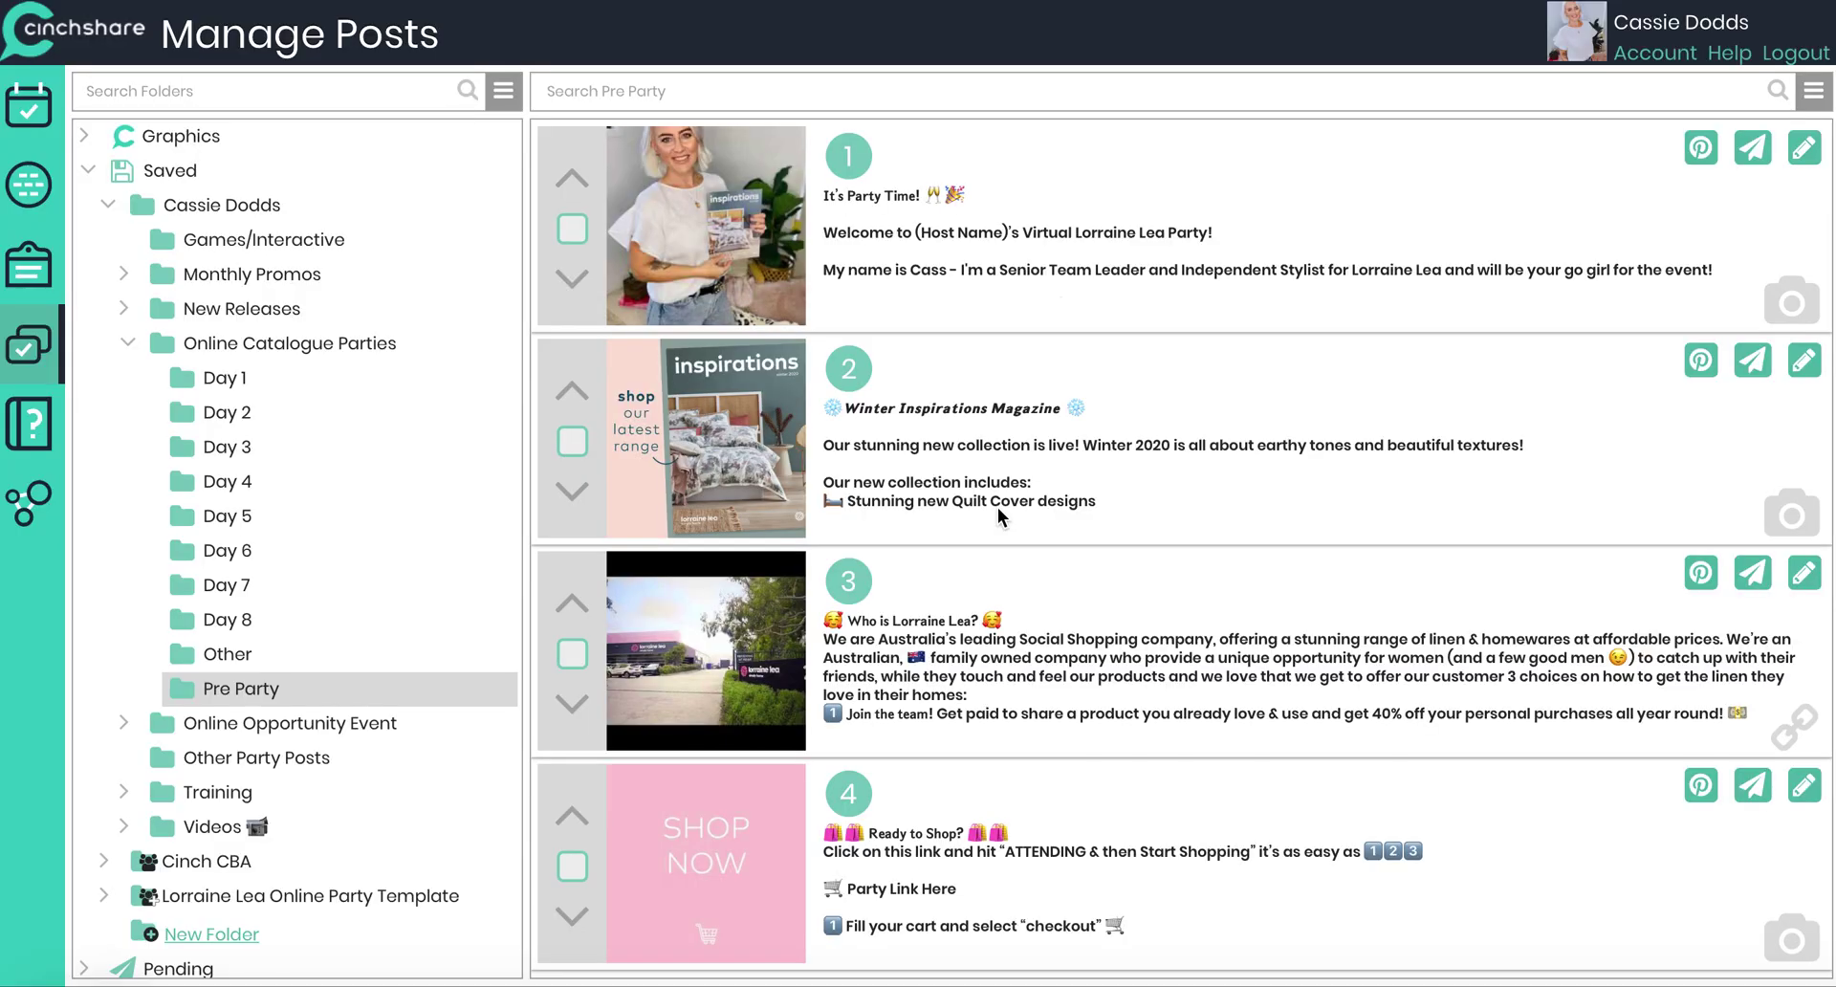
# Step: Schedule the 'Ready to Shop?' post with the party link to the second party group
pyautogui.click(1753, 786)
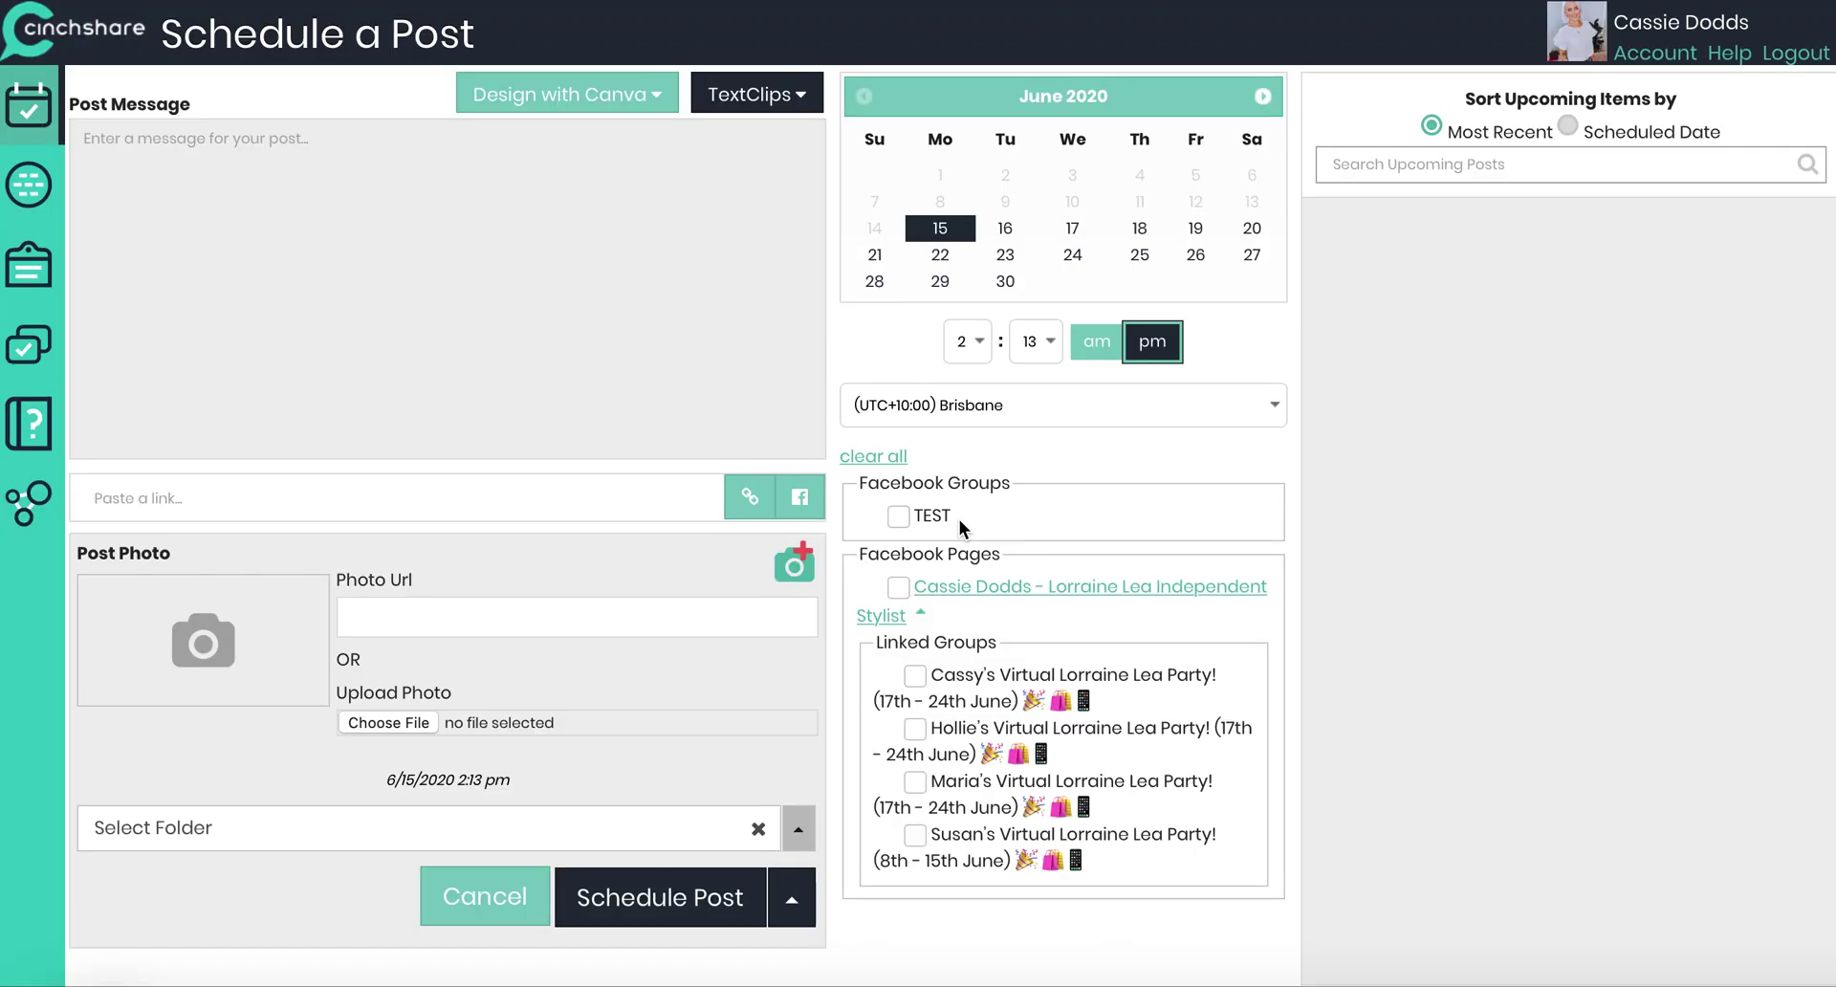
pyautogui.moveTo(213, 203); pyautogui.dragTo(105, 203)
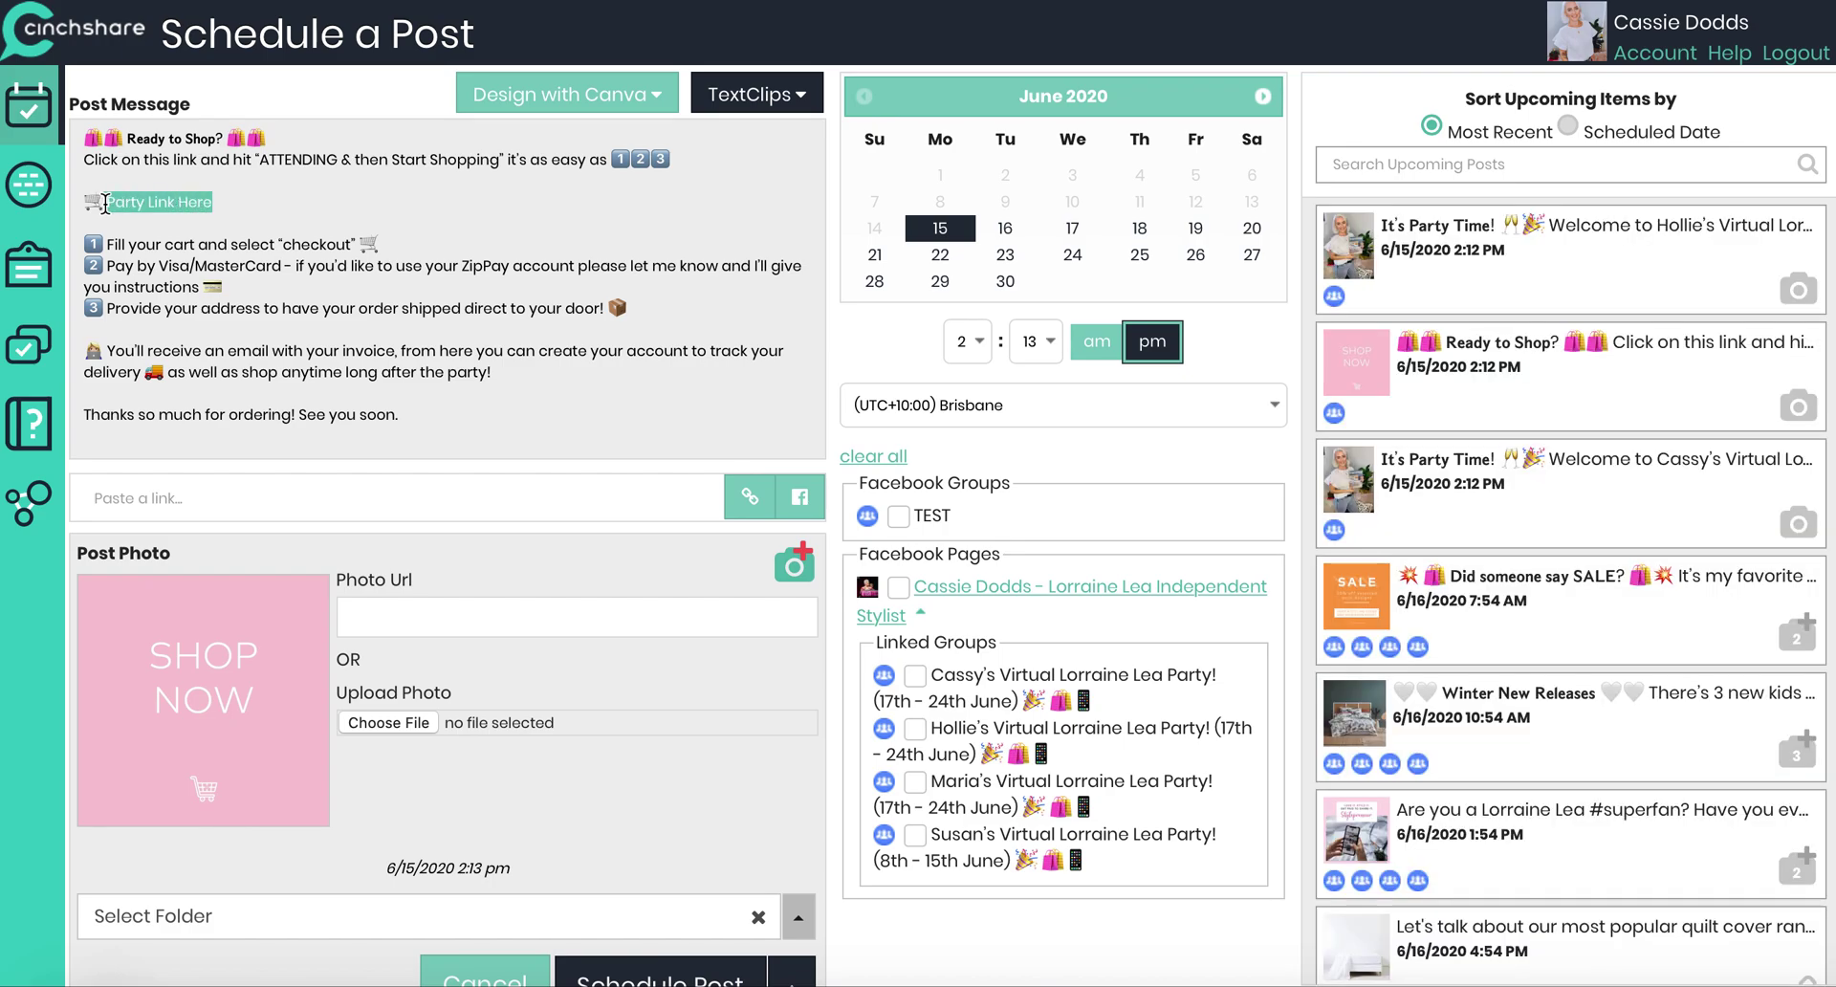
pyautogui.write('http://lorrainelea.com/events/fVGQ2j')
pyautogui.scroll(-1, 517, 842)
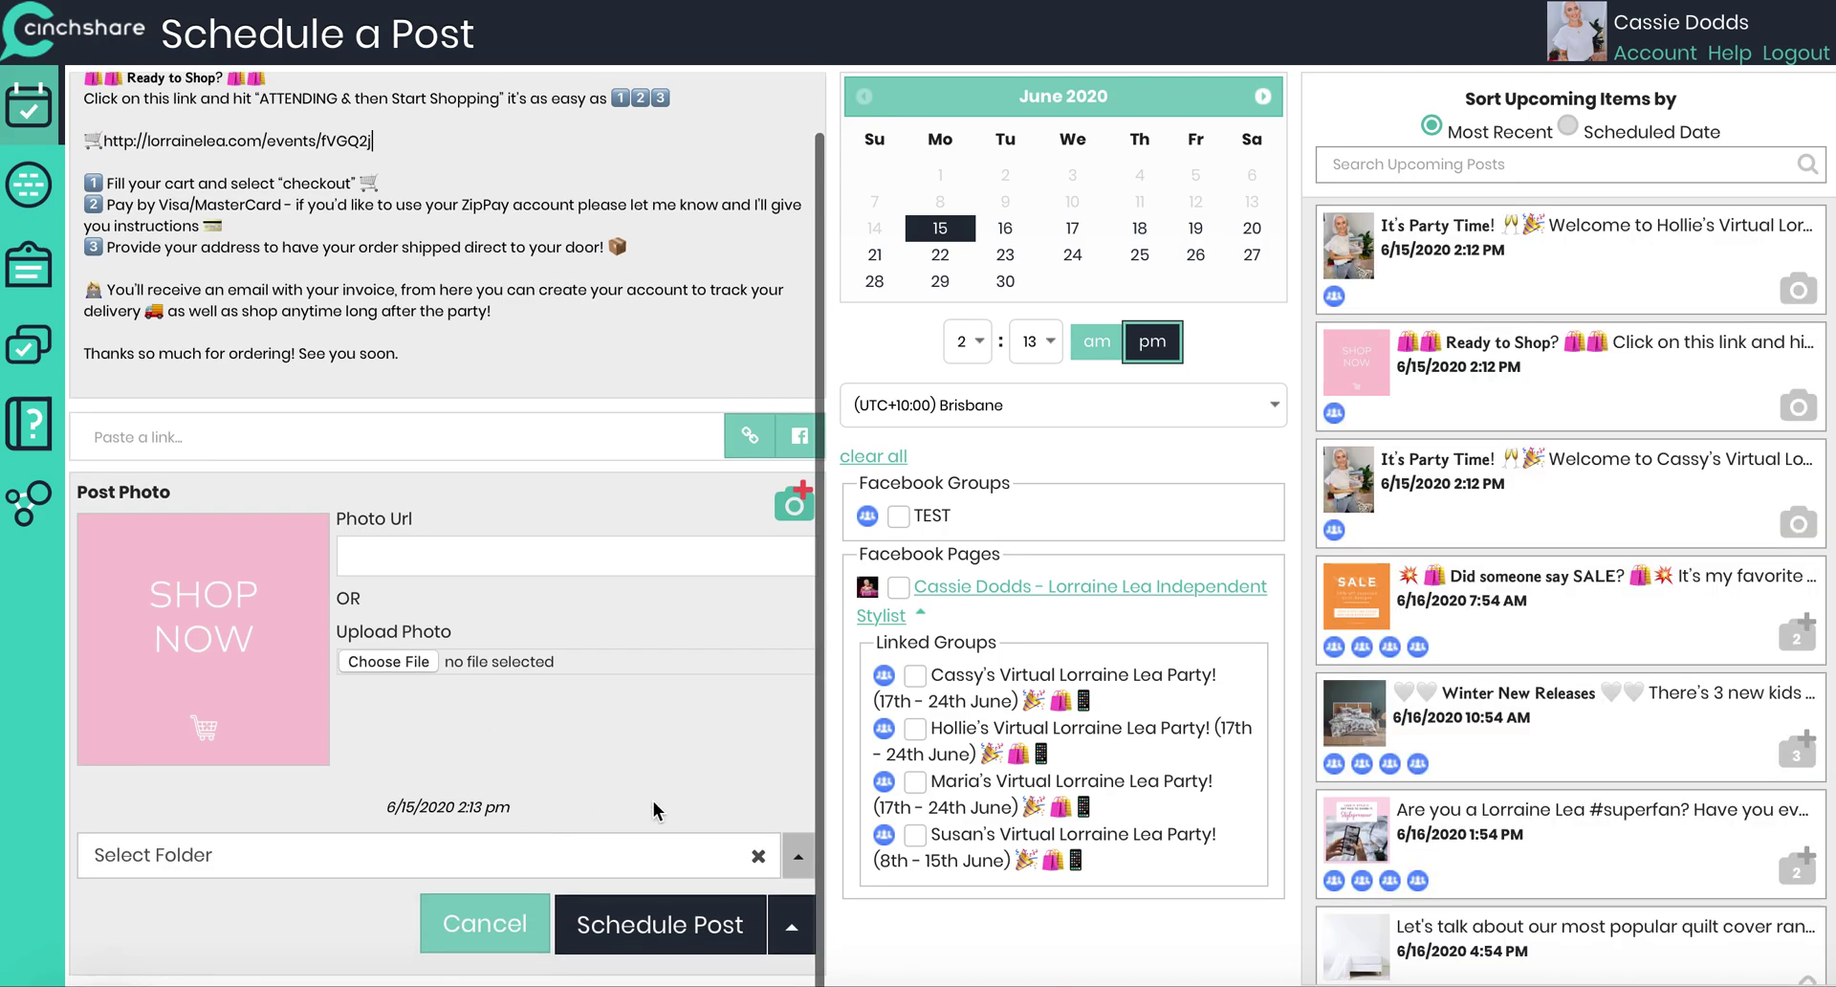
pyautogui.click(914, 733)
pyautogui.click(656, 924)
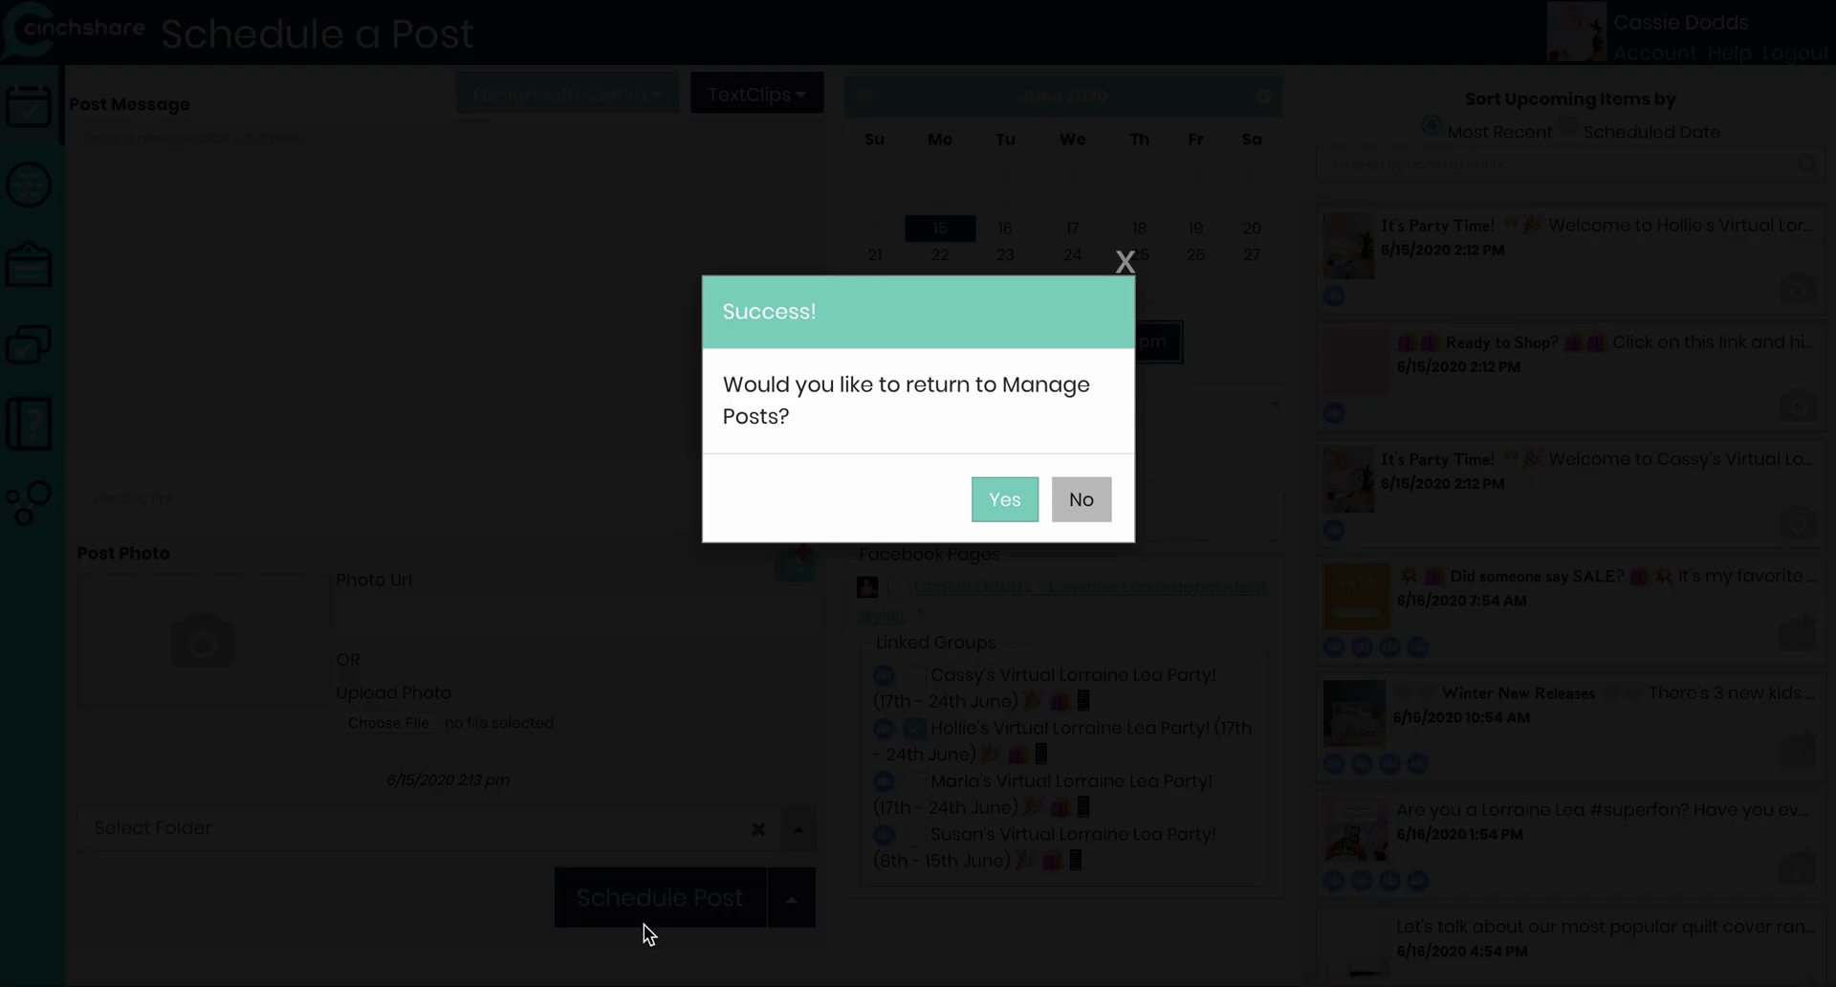
pyautogui.click(1004, 499)
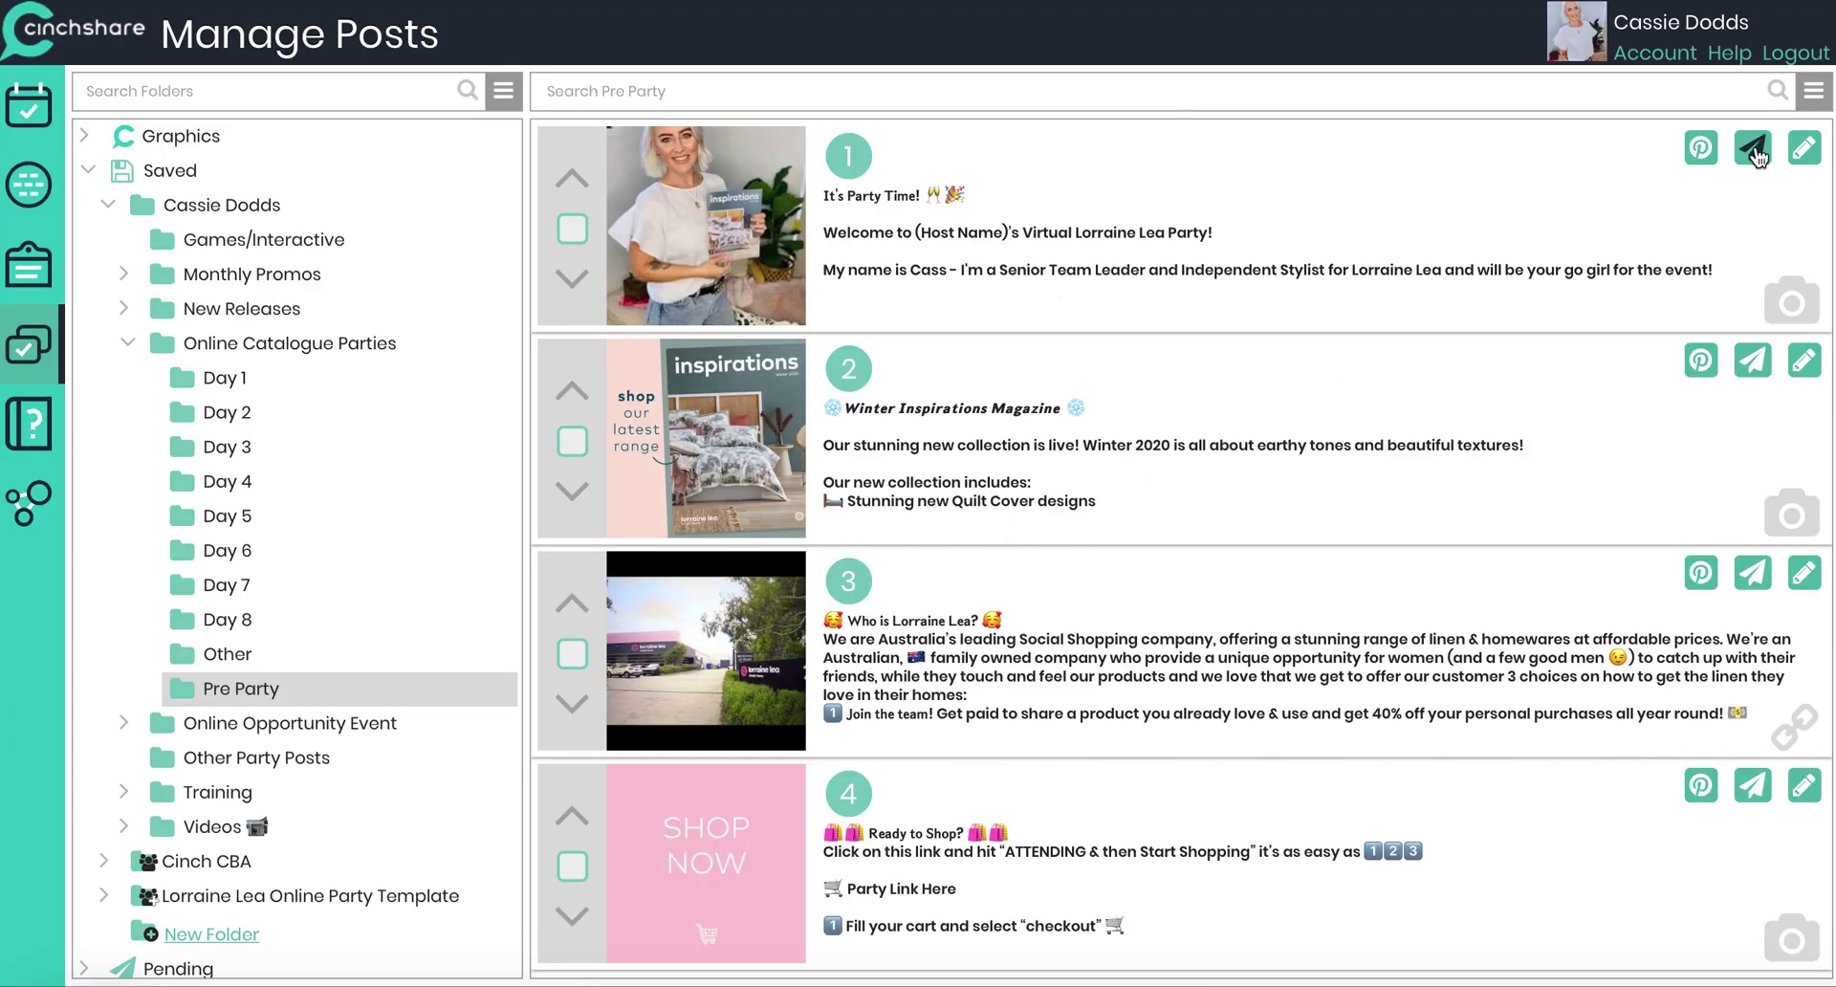
# Step: Schedule 'It's Party Time!' with the third host's name, '24th June.' and the party link
pyautogui.click(1756, 150)
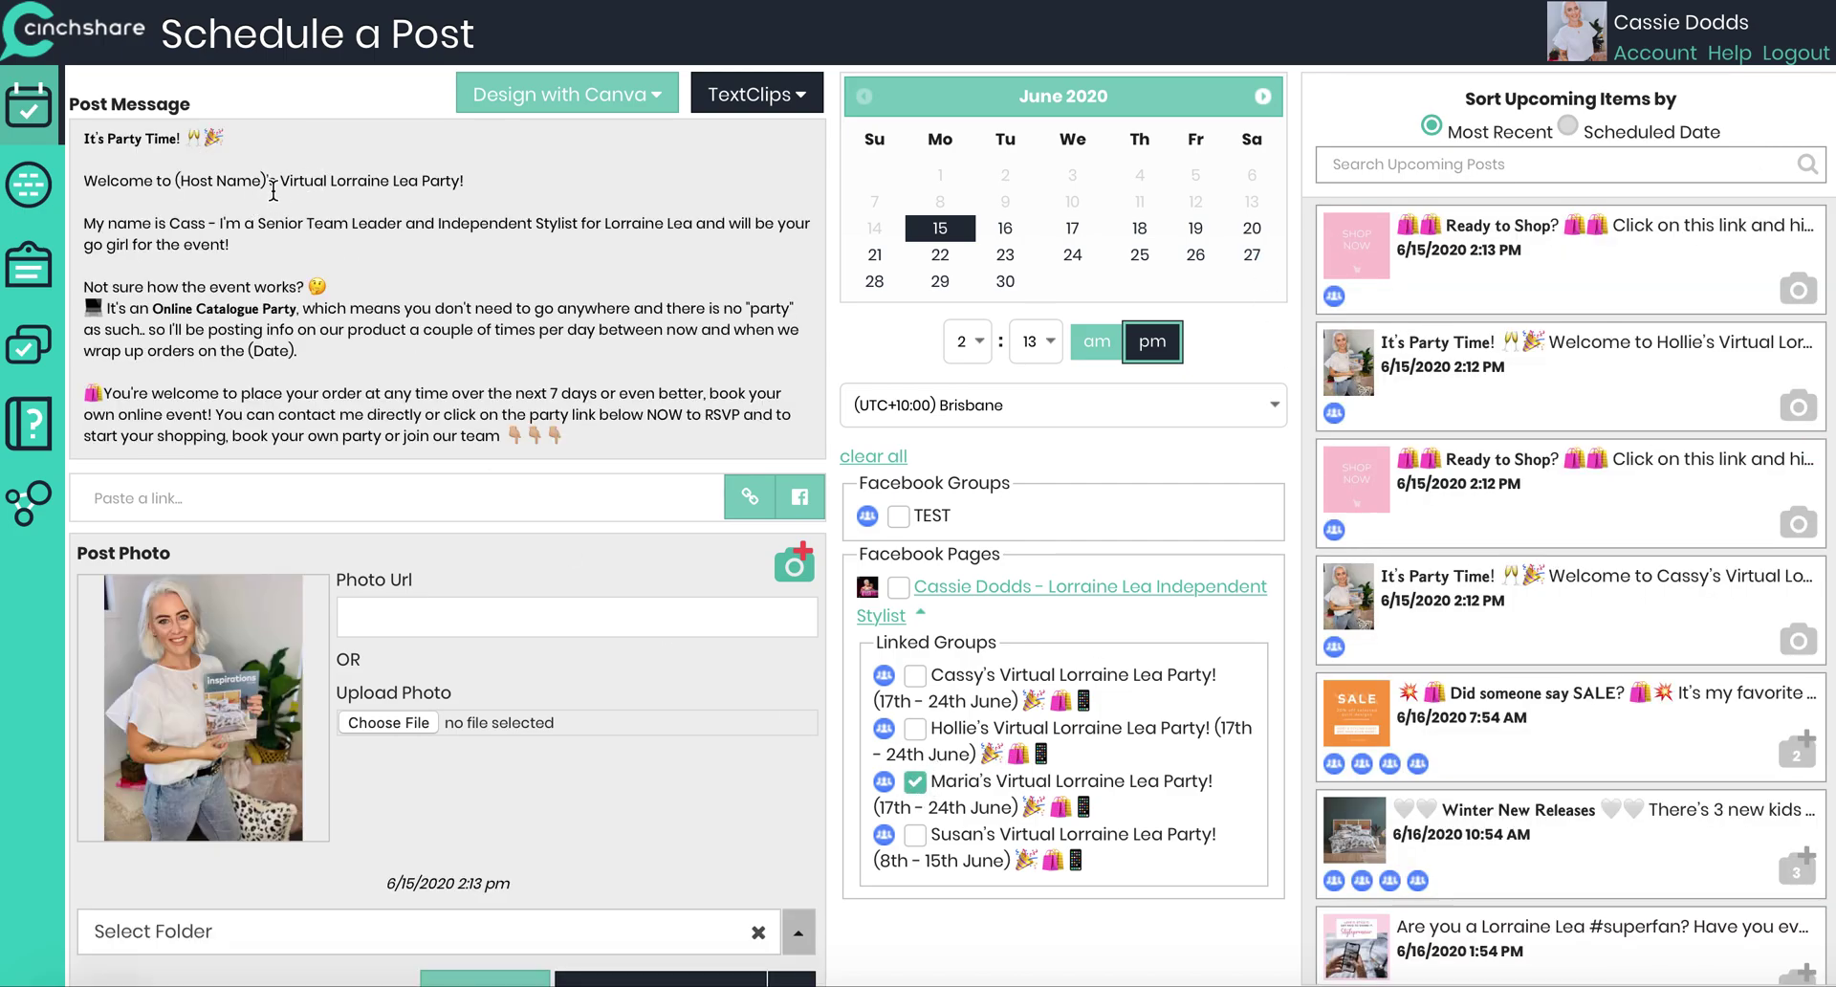
pyautogui.moveTo(267, 185); pyautogui.dragTo(176, 184)
pyautogui.write('Maria')
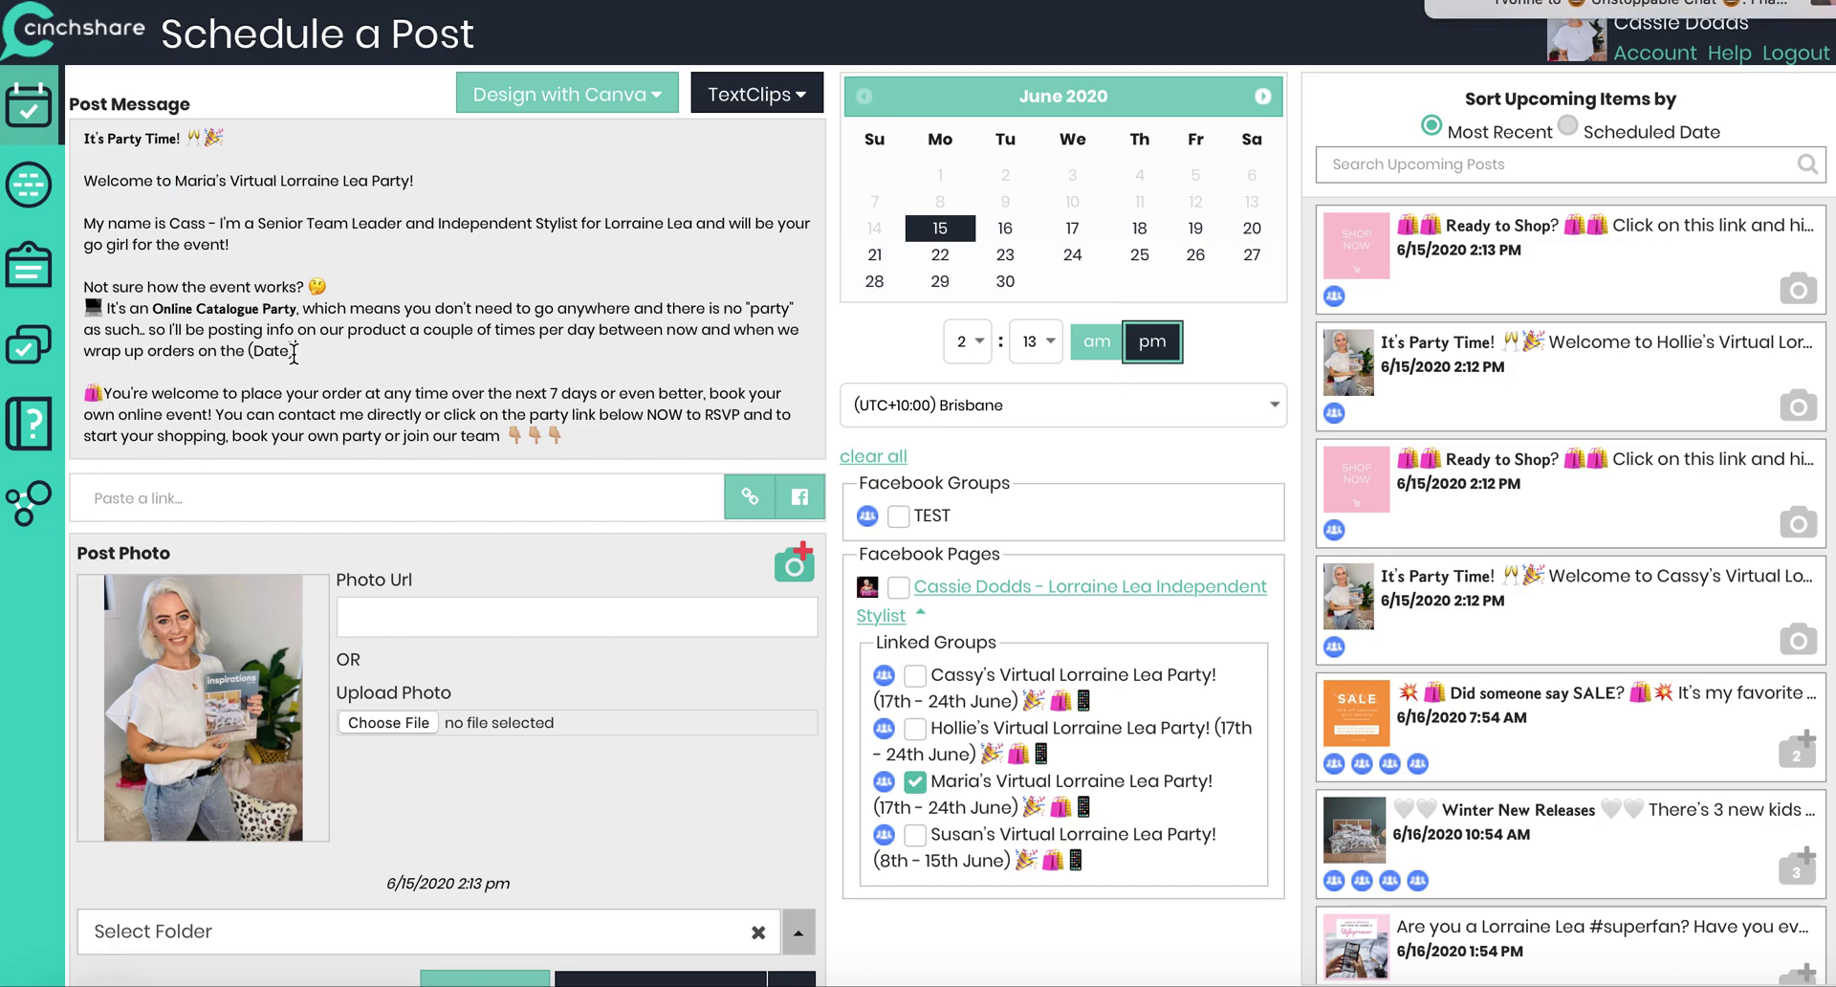
pyautogui.moveTo(293, 353); pyautogui.dragTo(249, 353)
pyautogui.write('24th June.')
pyautogui.scroll(-2, 266, 408)
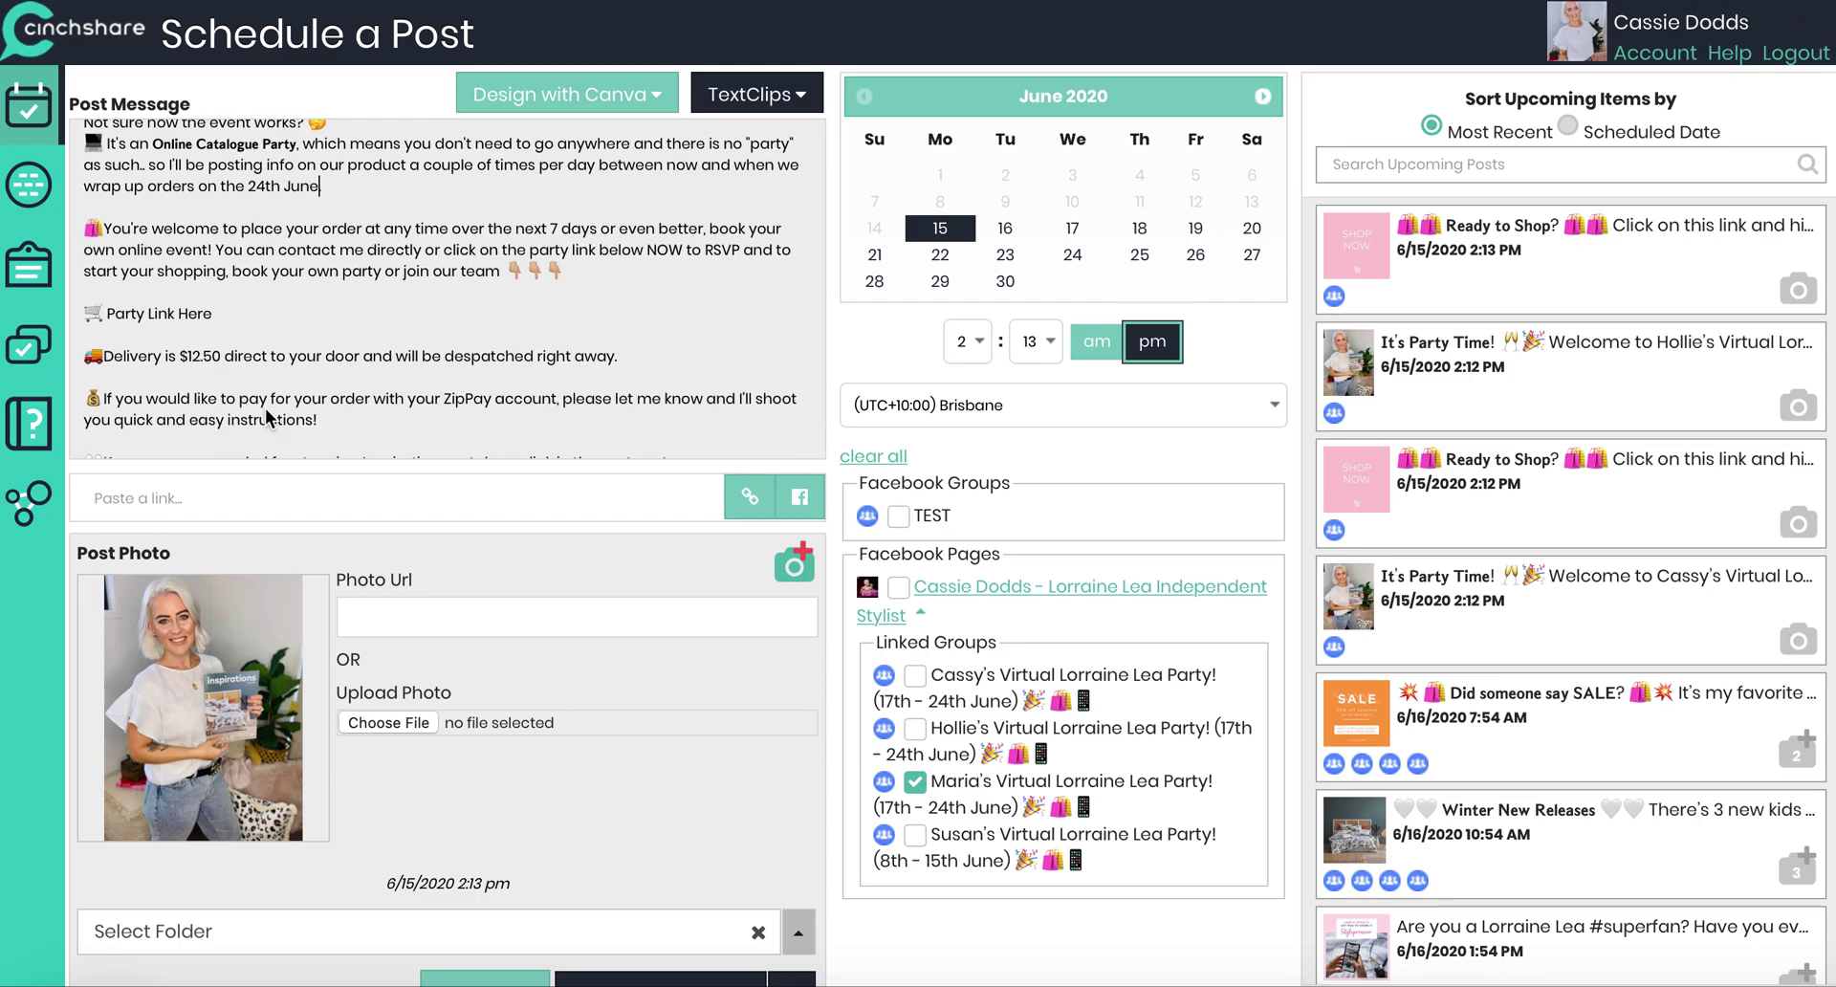
pyautogui.scroll(-1, 266, 408)
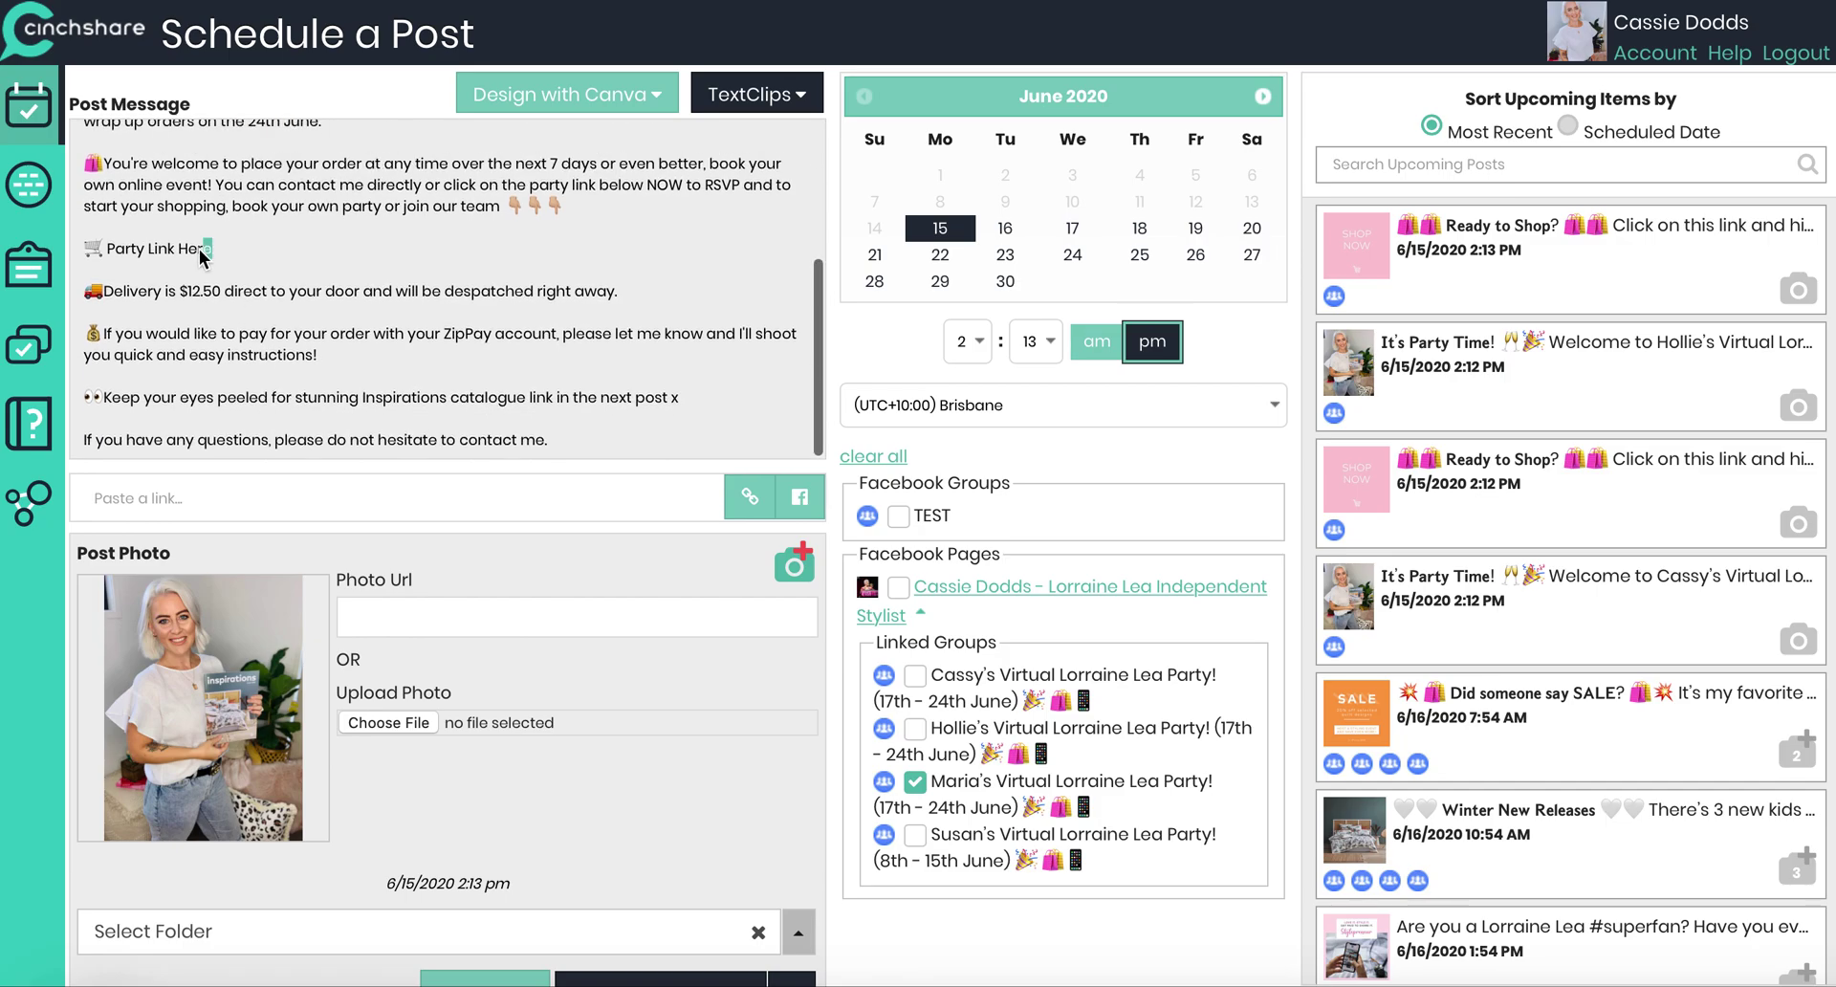
pyautogui.write('http://lorrainelea.com/events/vZ6zrp')
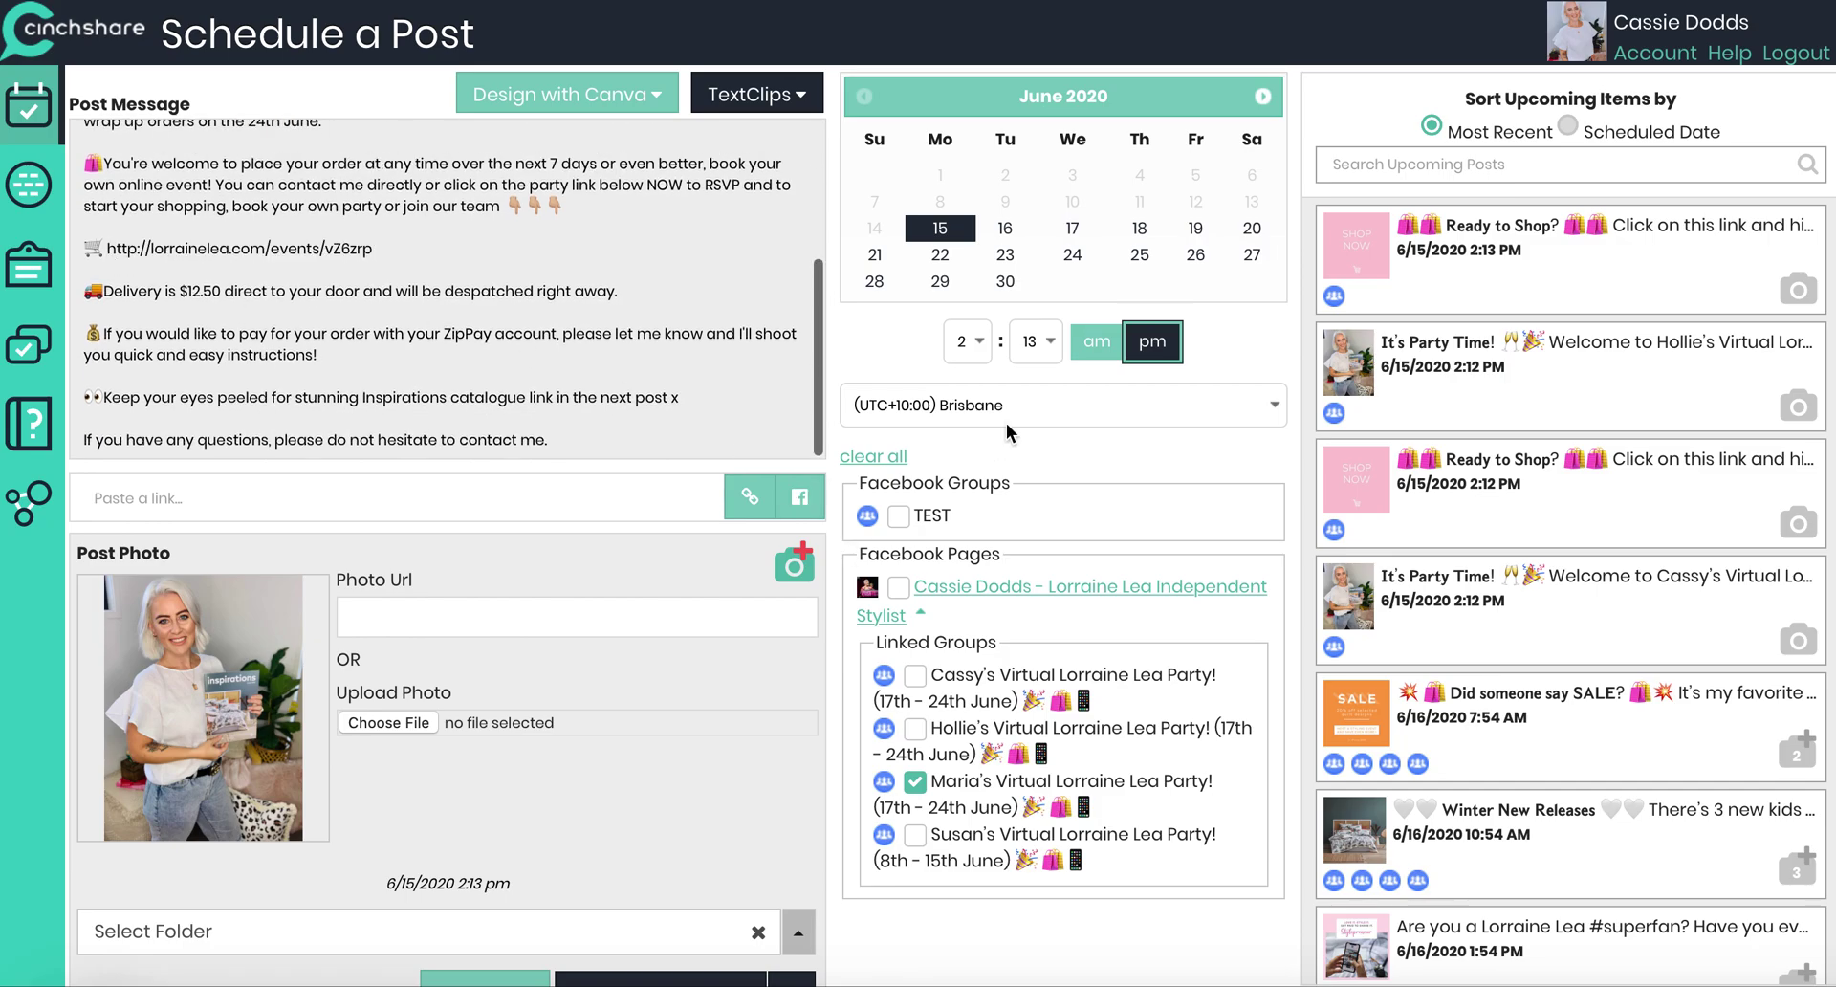
pyautogui.scroll(-2, 710, 867)
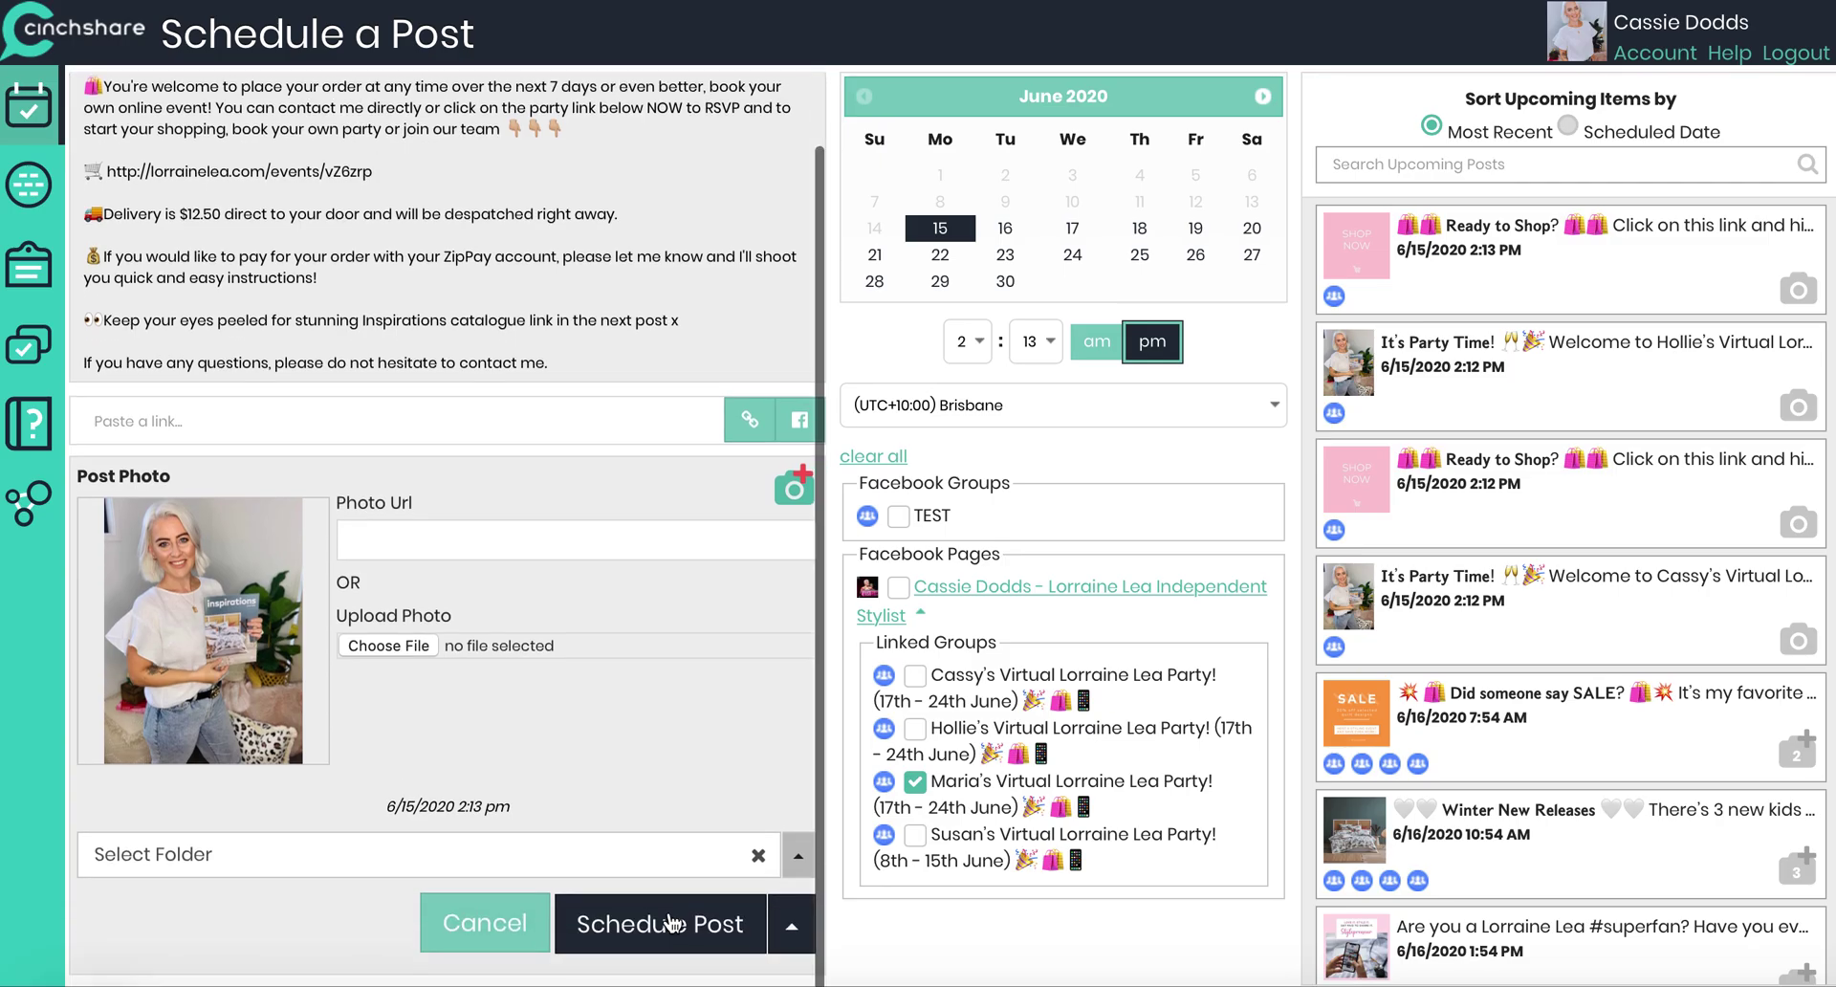
pyautogui.click(669, 919)
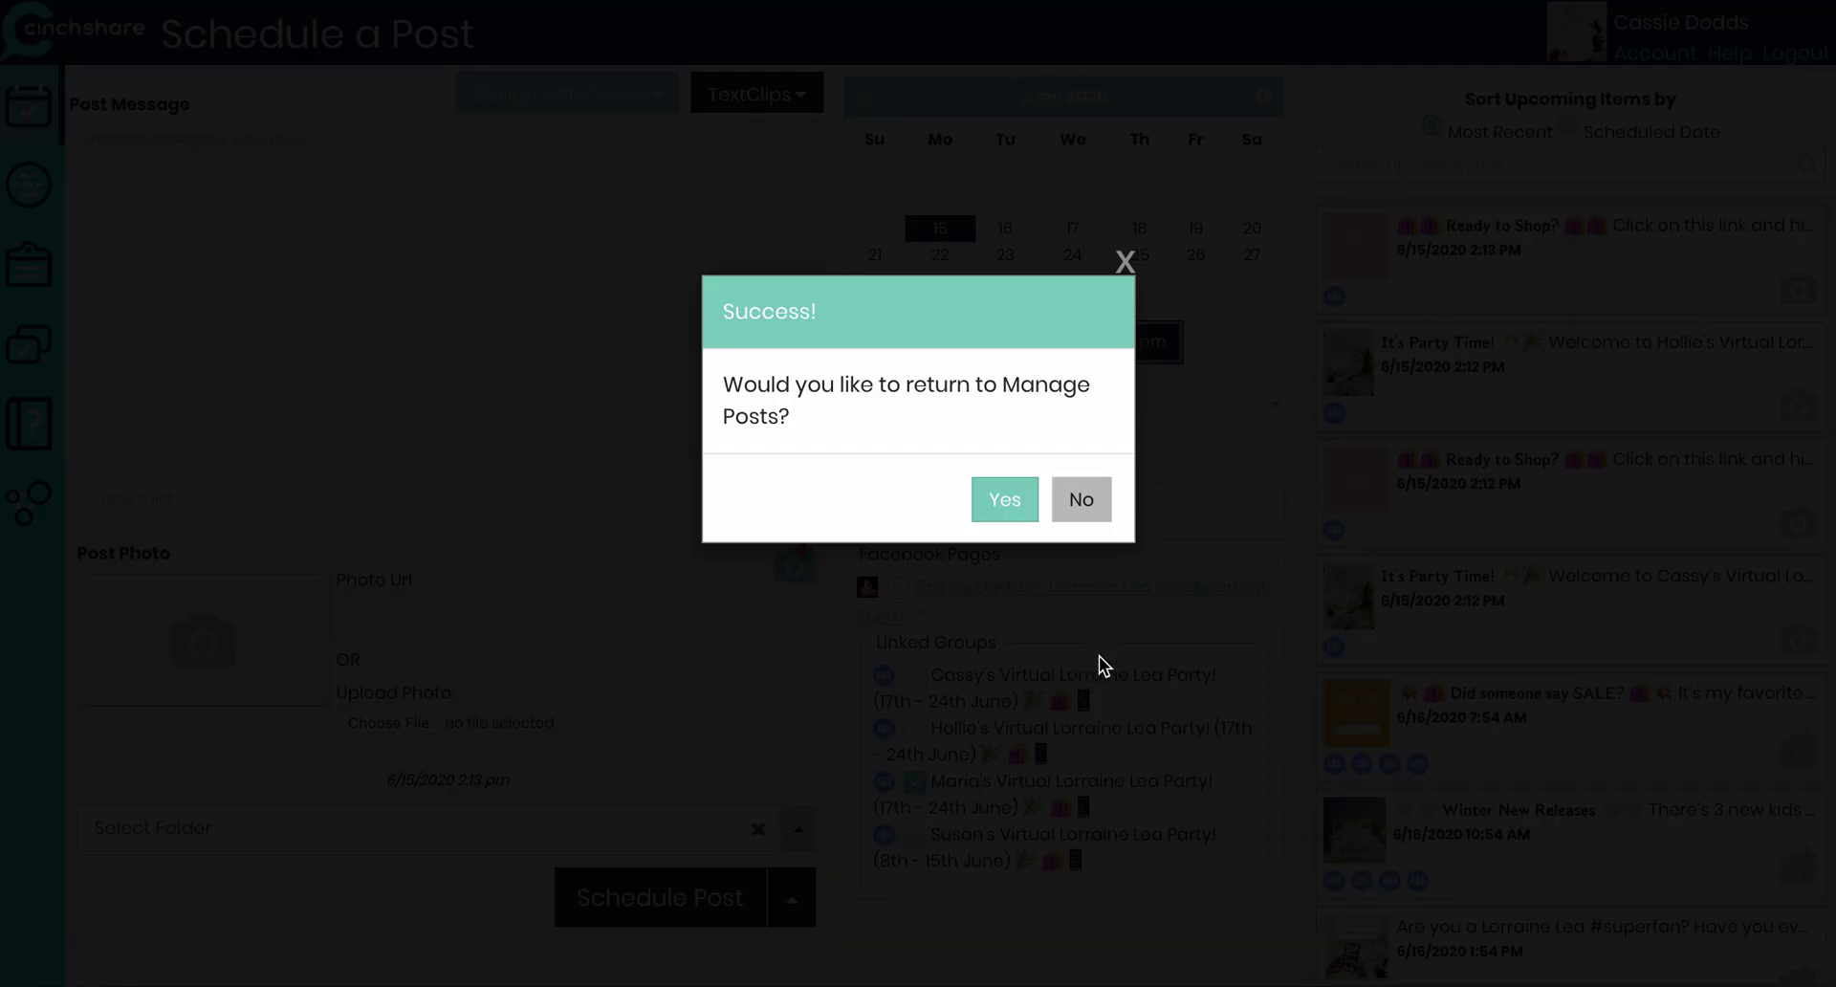
pyautogui.click(1016, 503)
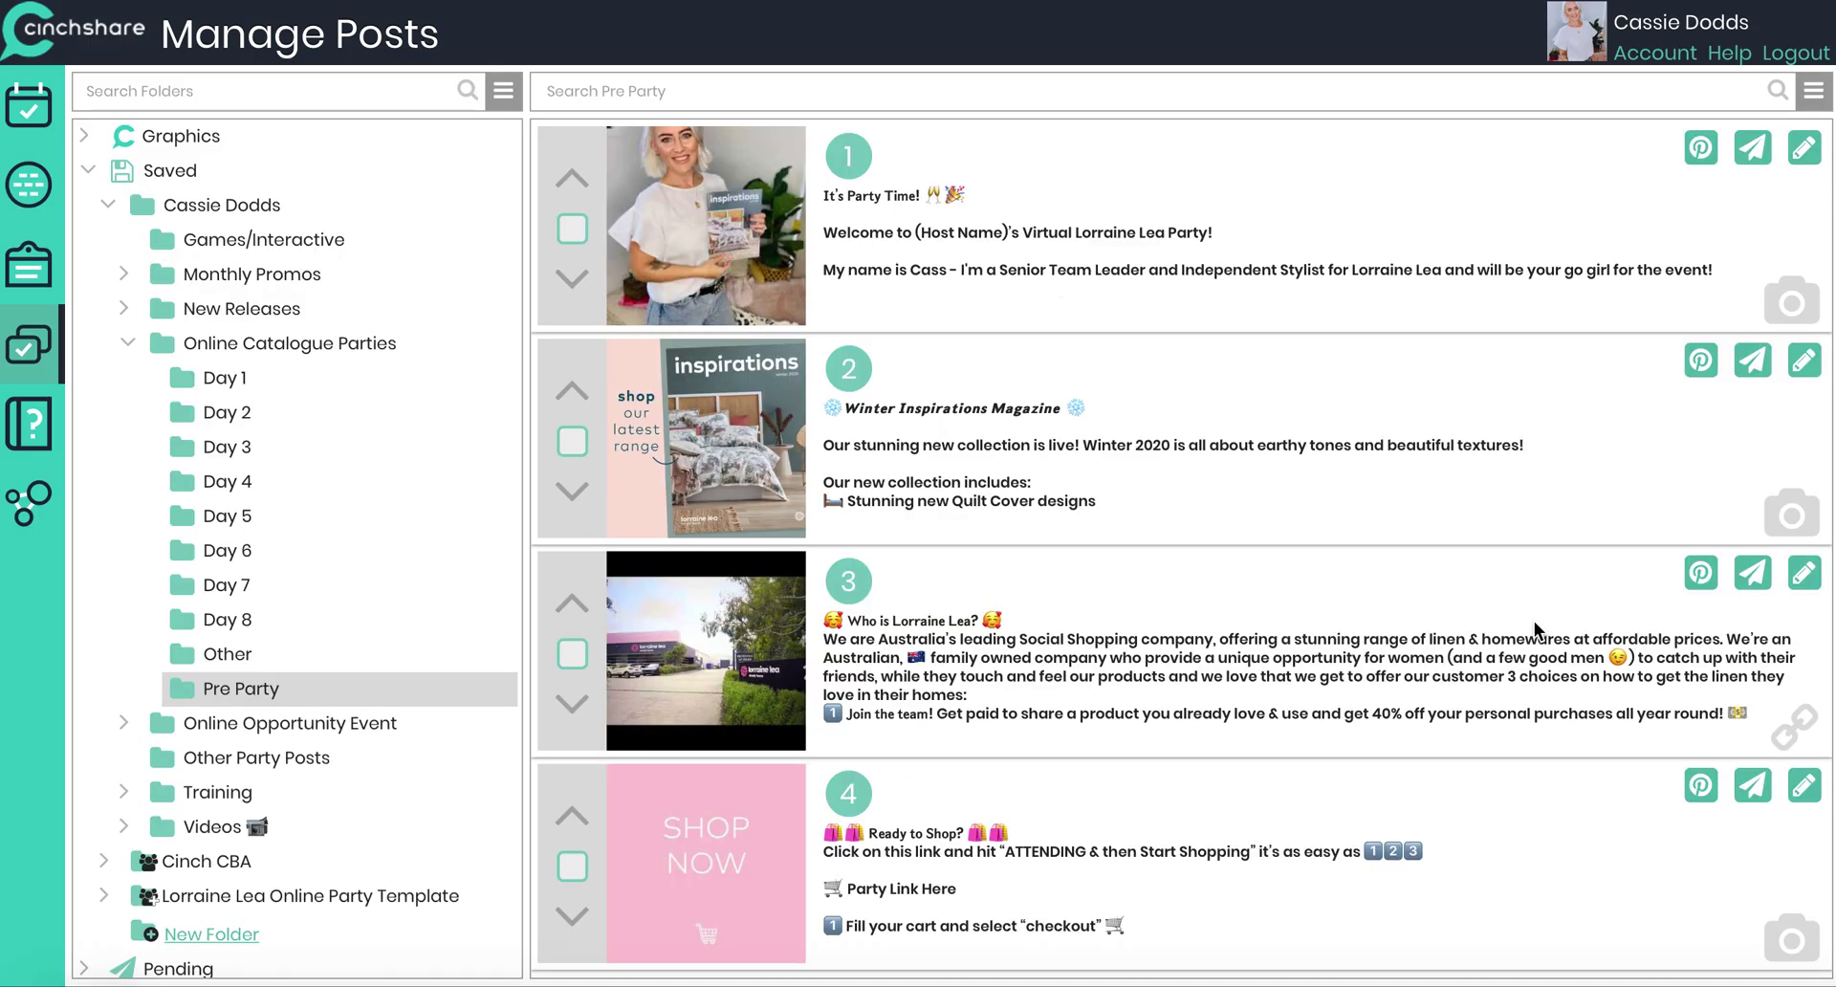
# Step: Schedule the 'Ready to Shop?' post with the party link to the third party group
pyautogui.click(1750, 788)
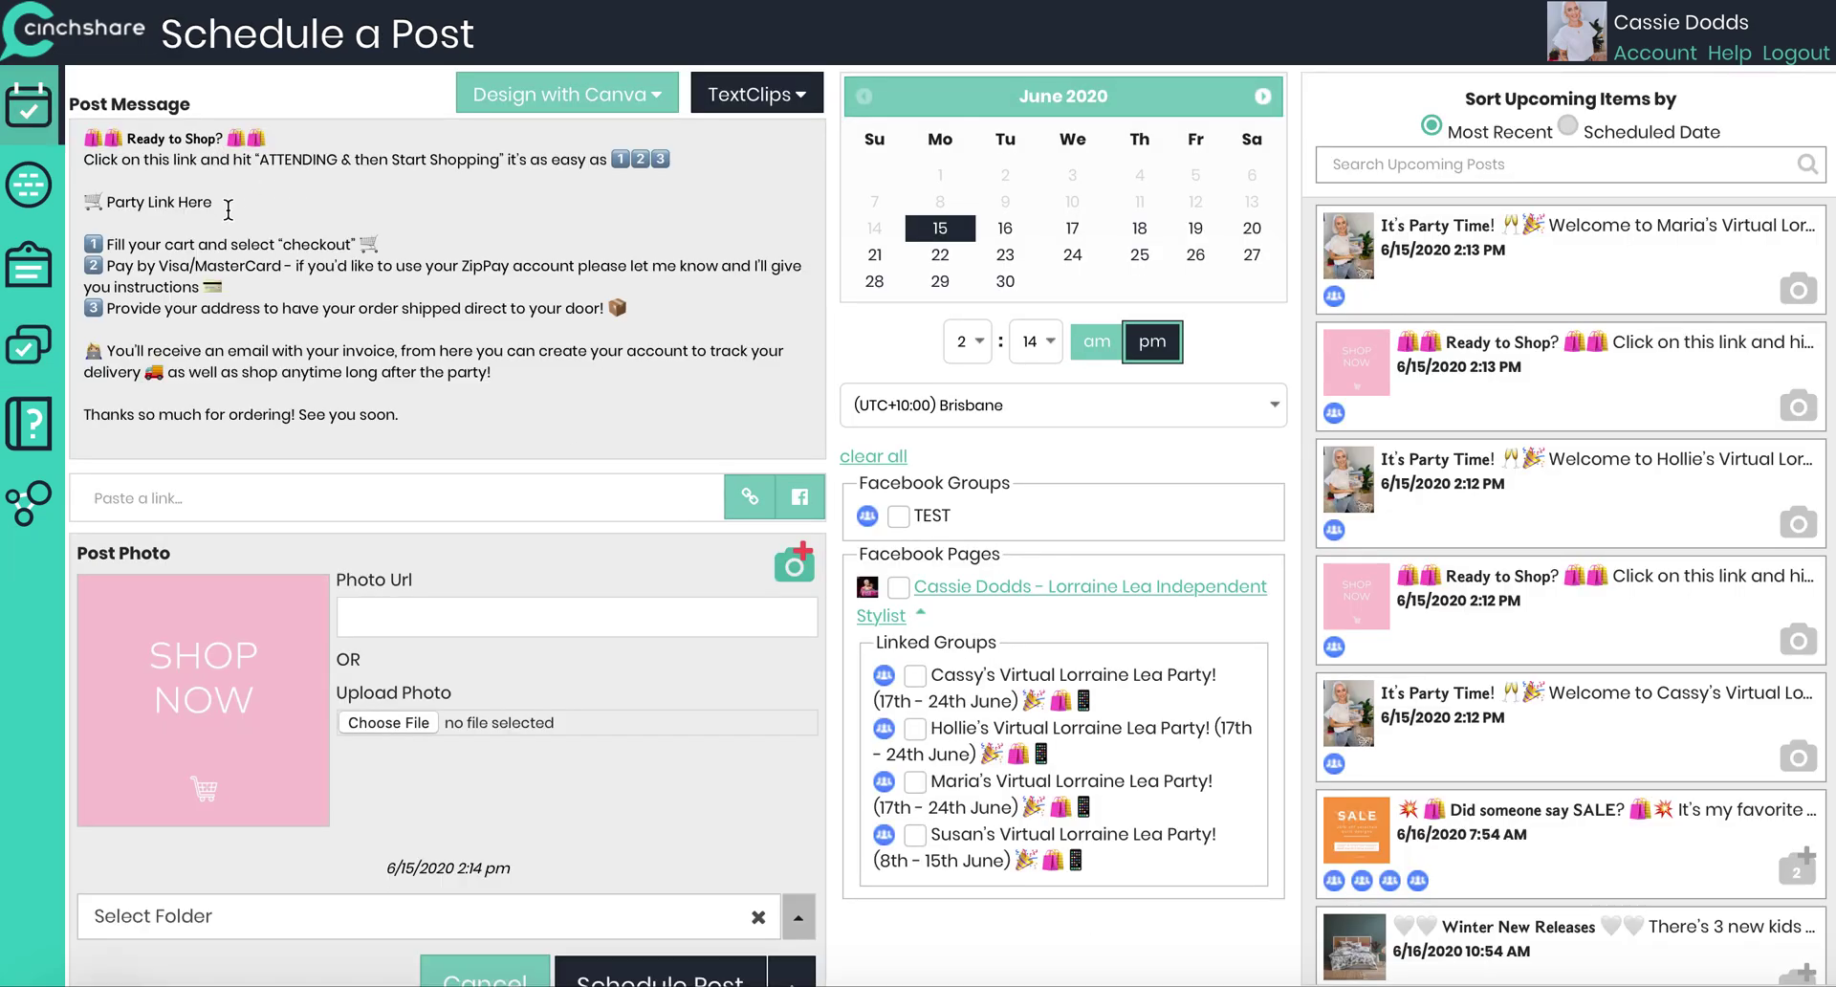
pyautogui.moveTo(213, 202); pyautogui.dragTo(109, 200)
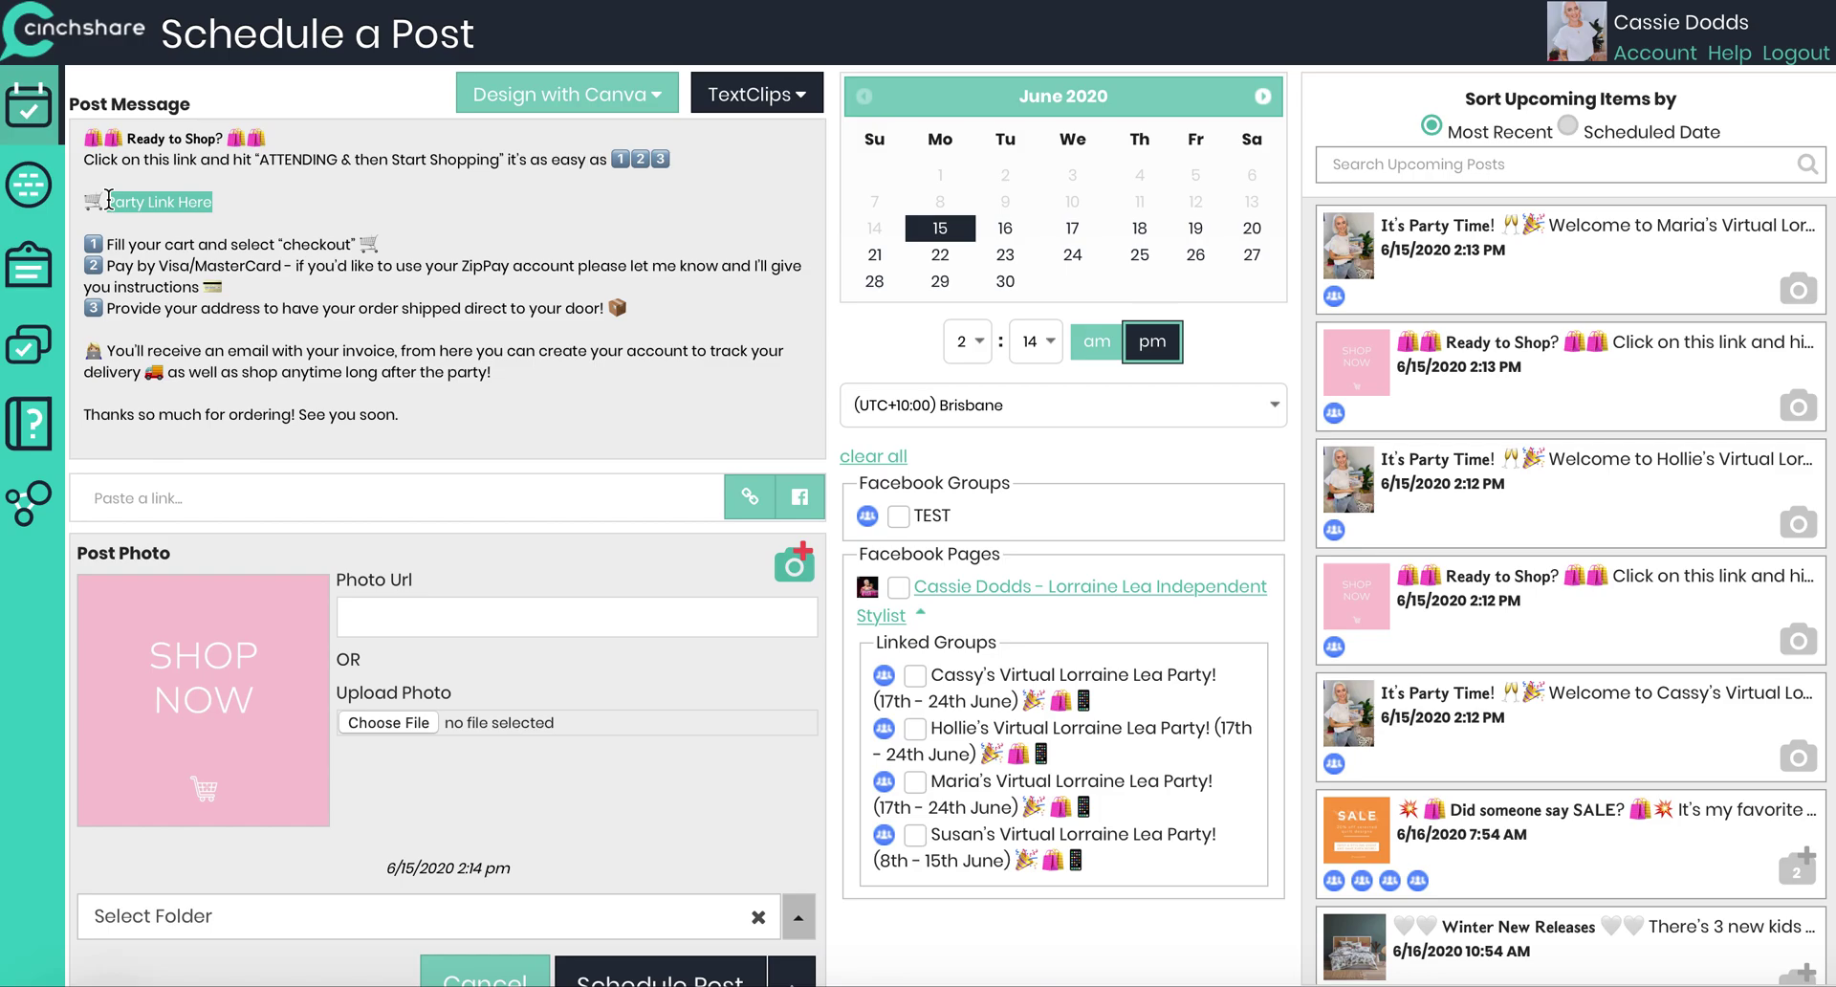
pyautogui.write('http://lorrainelea.com/events/vZ6zrp')
pyautogui.click(915, 783)
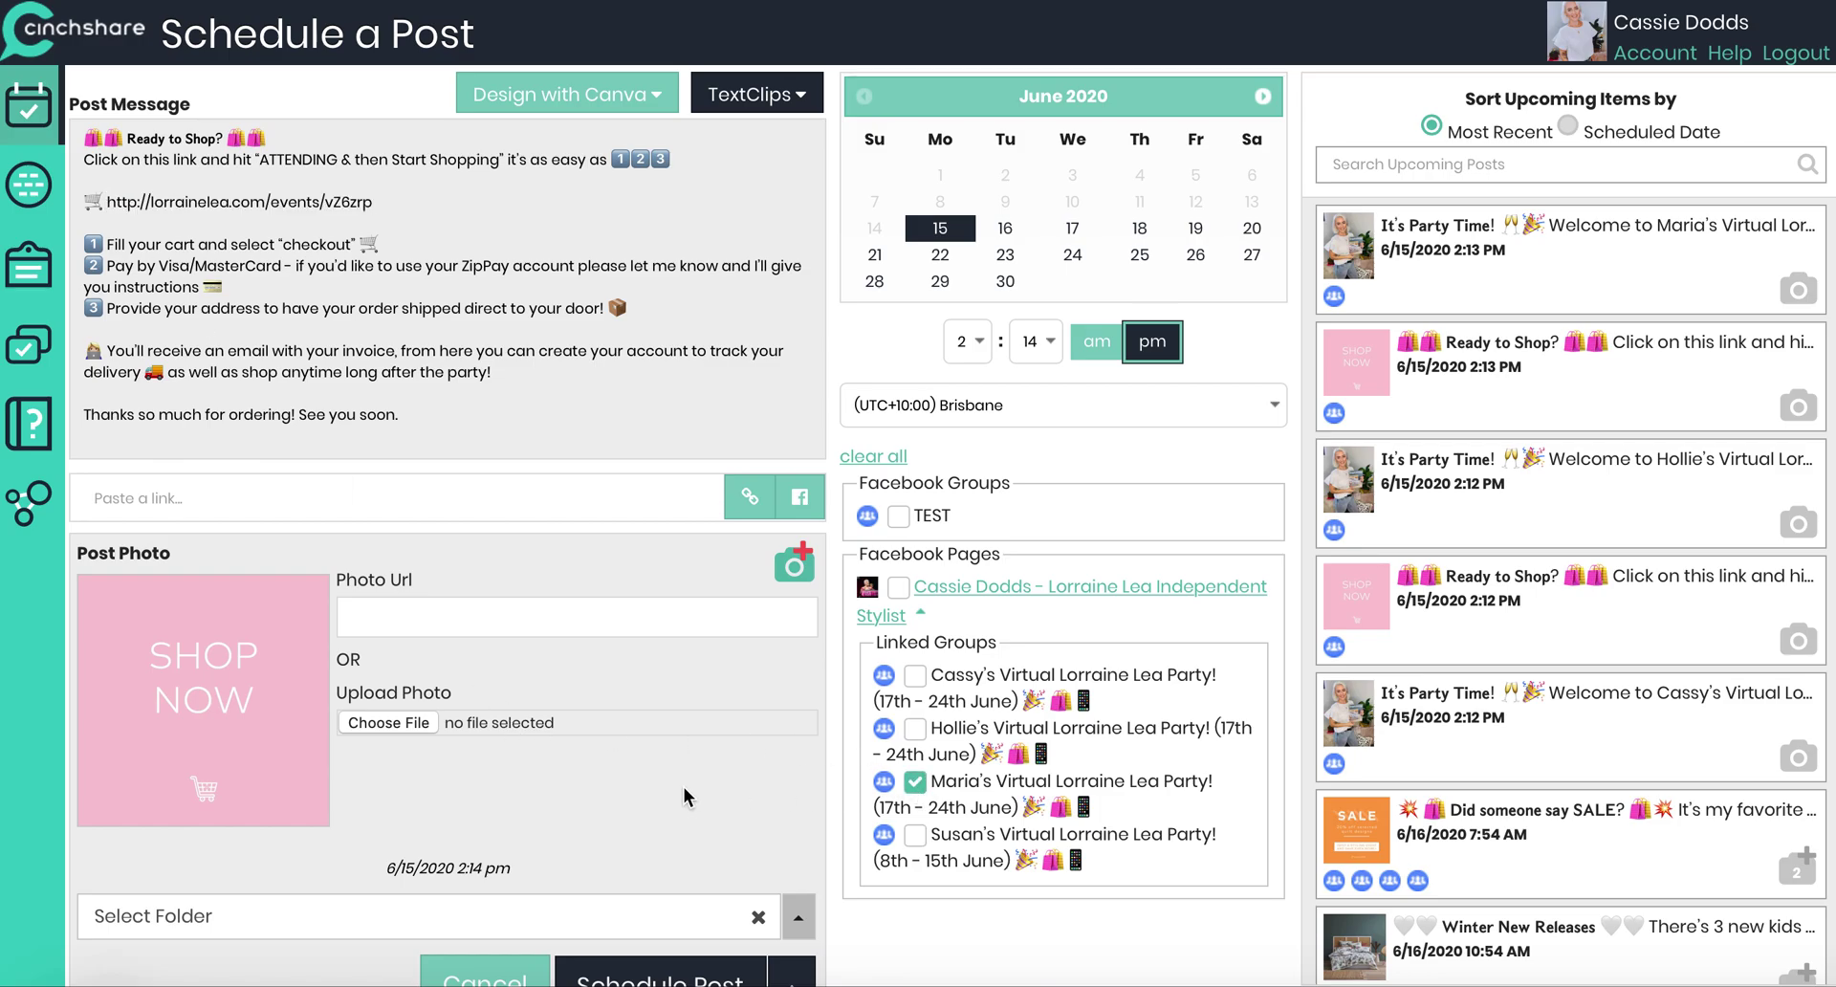
pyautogui.scroll(-1, 685, 789)
pyautogui.click(664, 932)
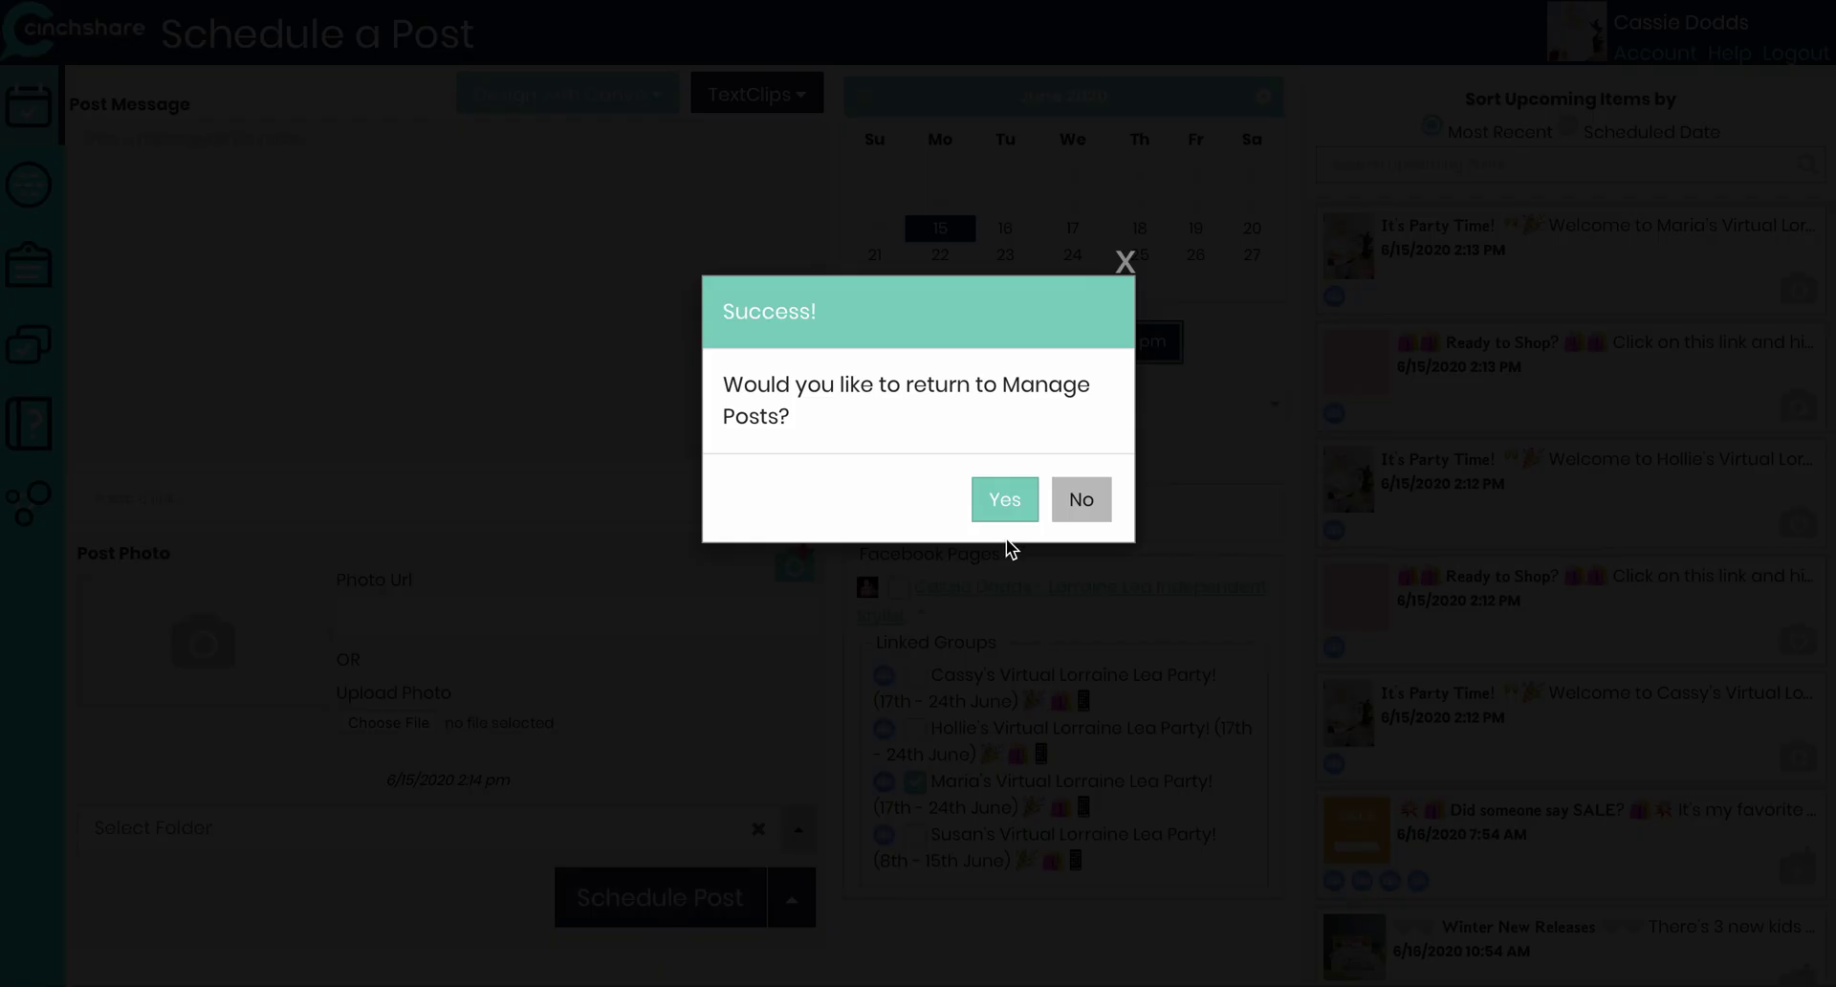
pyautogui.click(1011, 495)
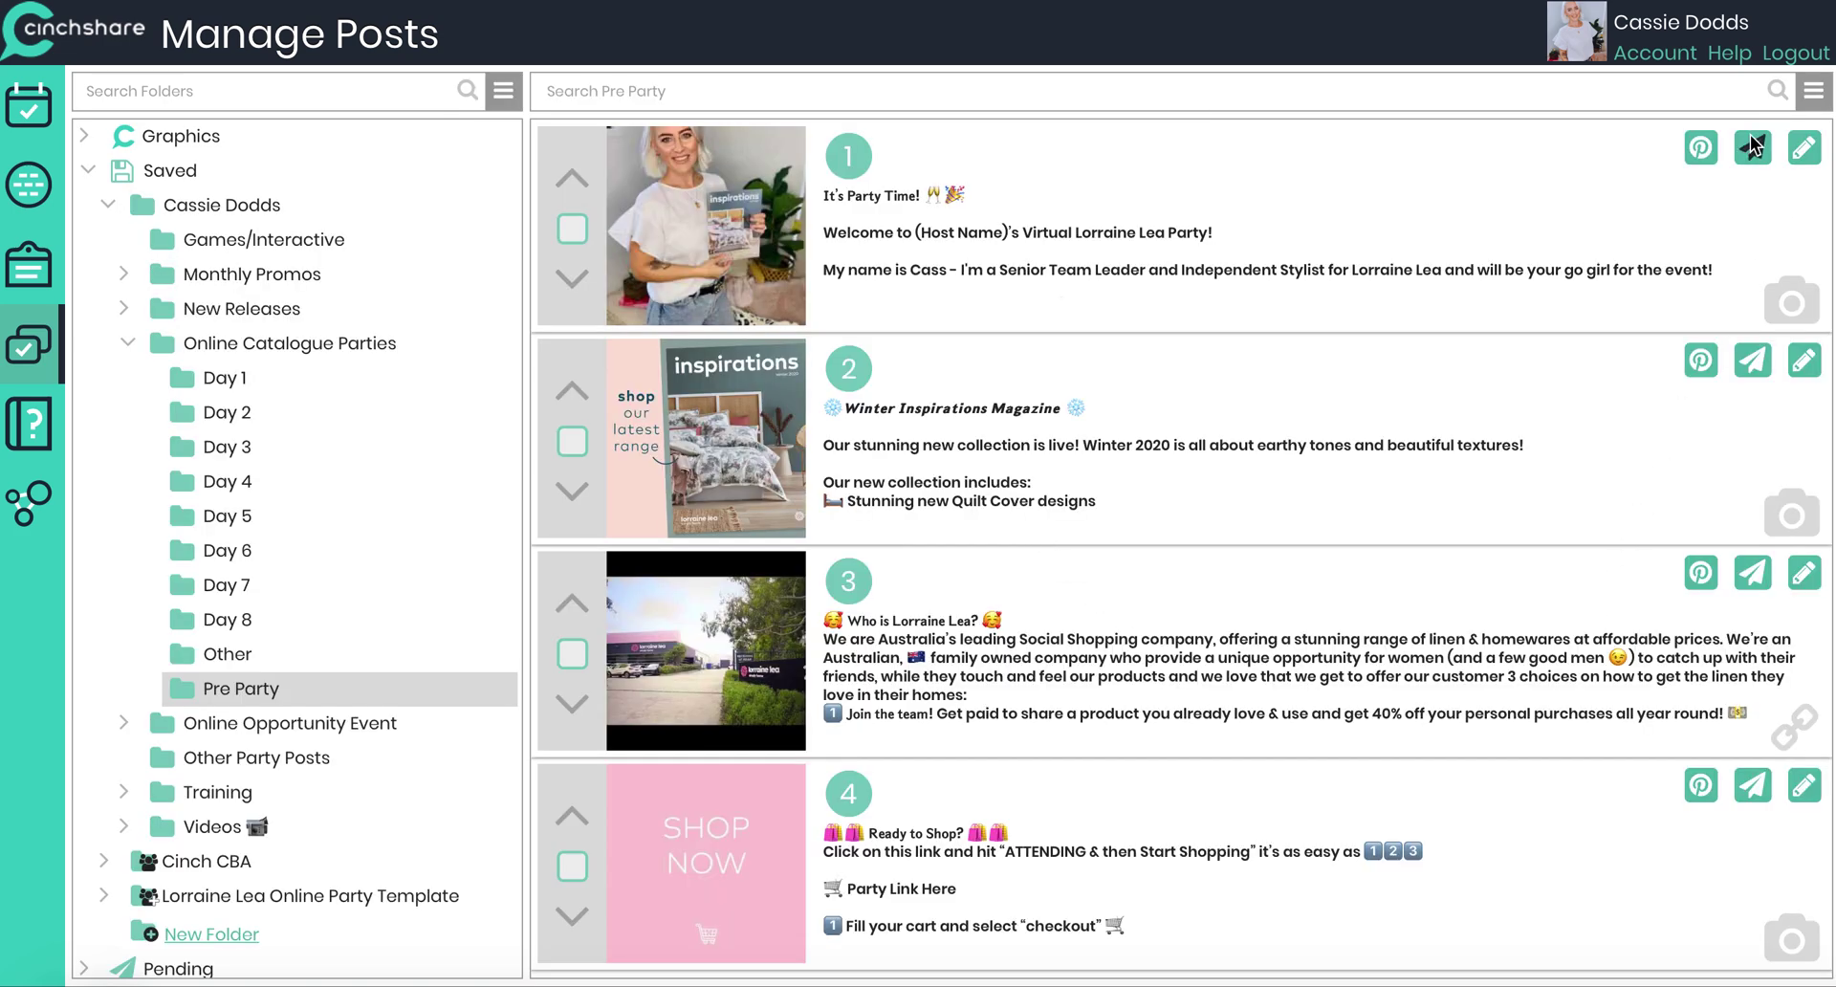
pyautogui.click(1753, 148)
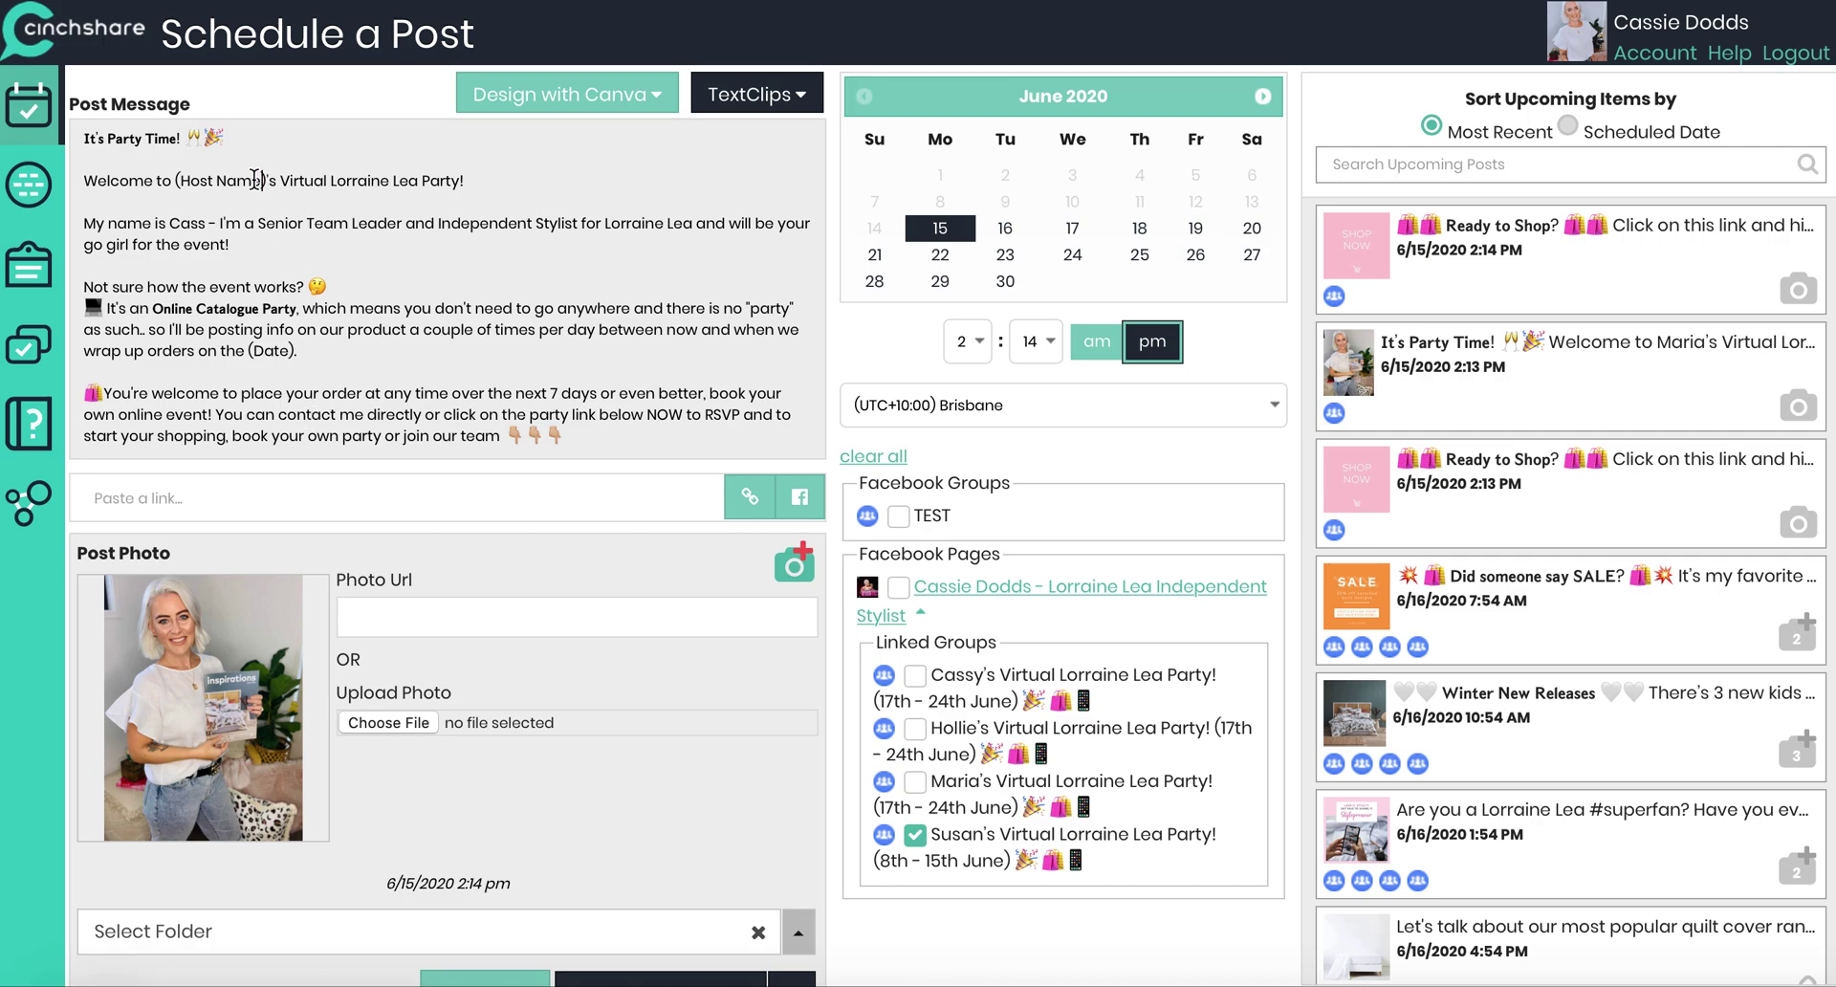
# Step: Replace the (Host Name) and (Date) placeholders with the host's name and '24th June'
pyautogui.moveTo(259, 179); pyautogui.dragTo(176, 180)
pyautogui.write('Susan')
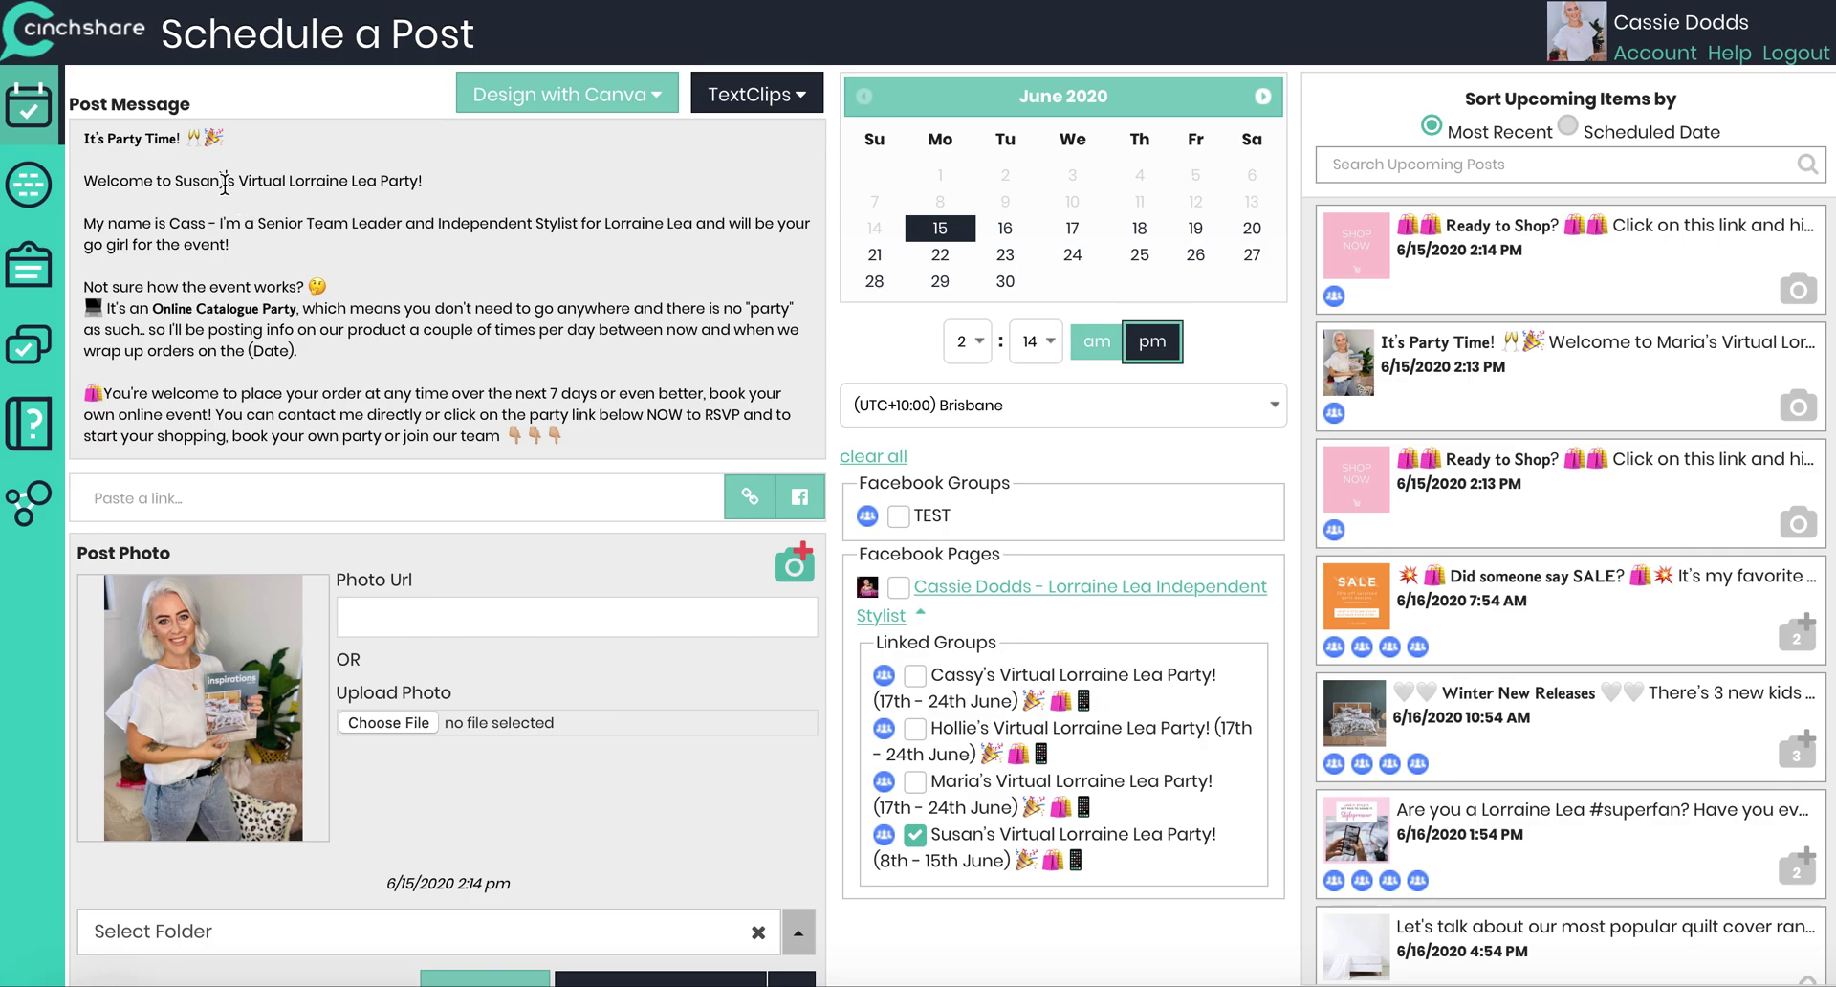
pyautogui.click(226, 181)
pyautogui.press('BackSpace')
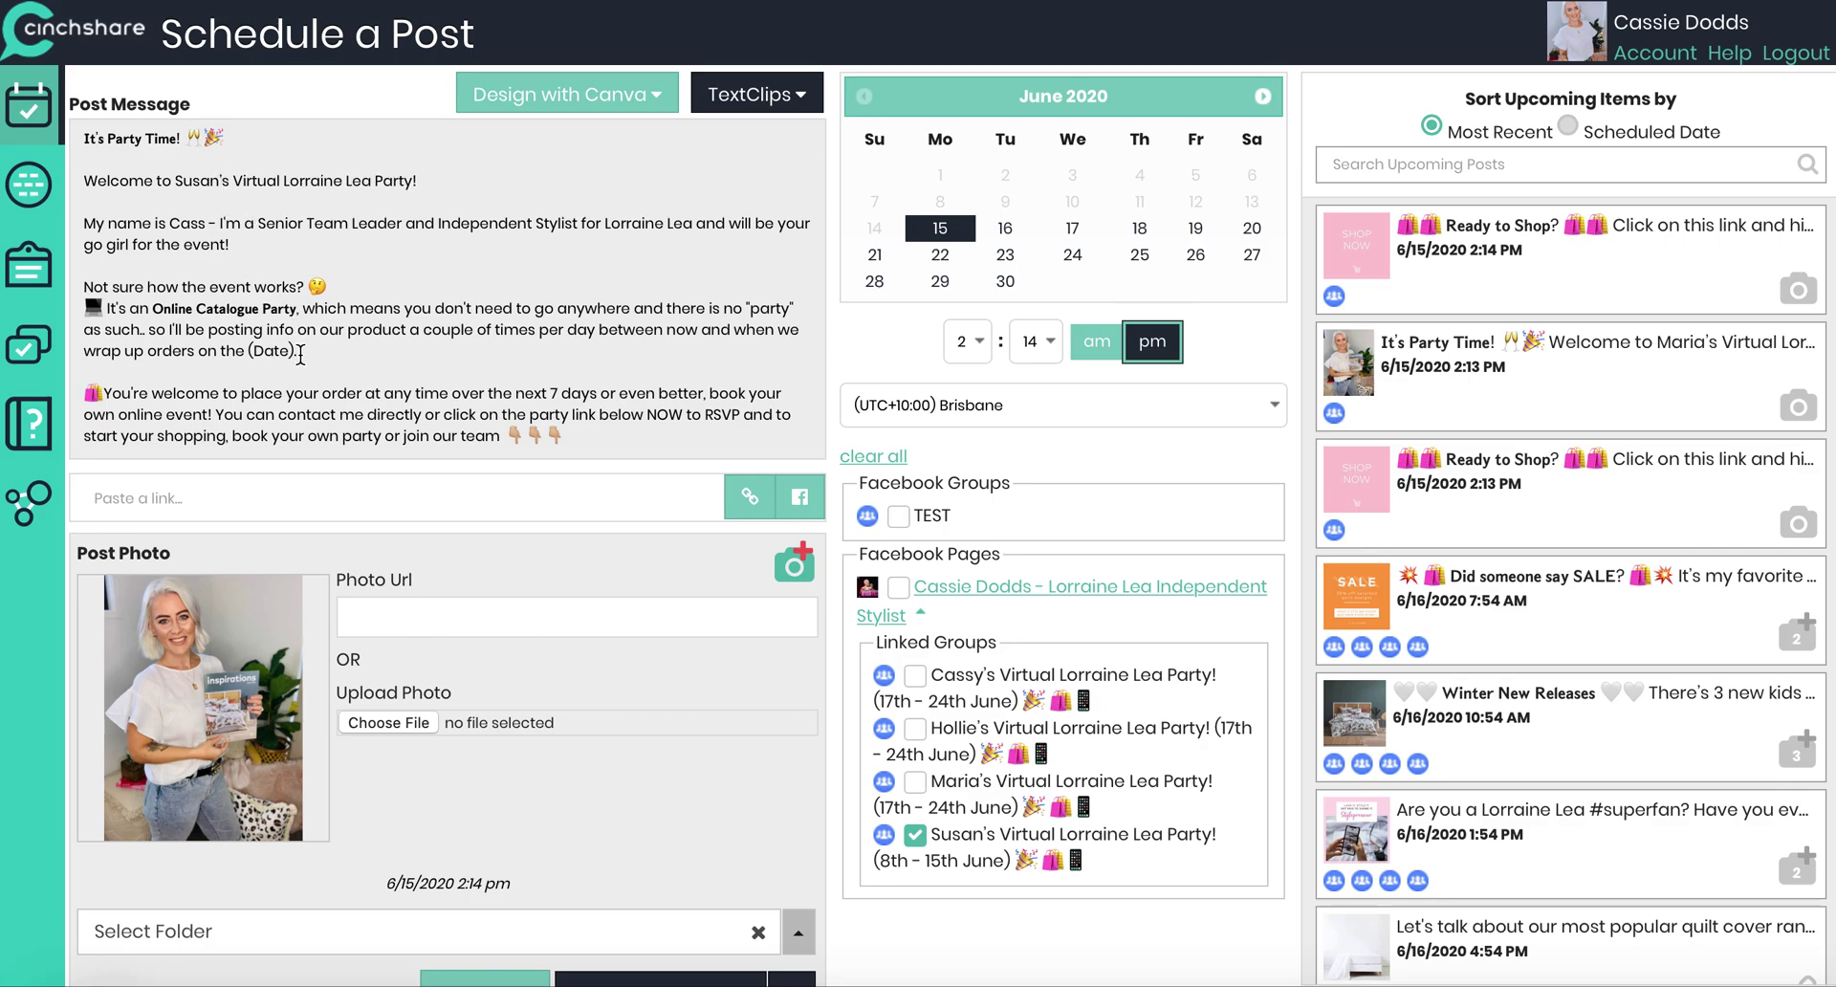
pyautogui.moveTo(294, 351); pyautogui.dragTo(246, 353)
pyautogui.write('24th June')
# Step: Paste the party link over its placeholder and schedule the welcome post
pyautogui.scroll(-3, 312, 391)
pyautogui.moveTo(212, 343); pyautogui.dragTo(109, 349)
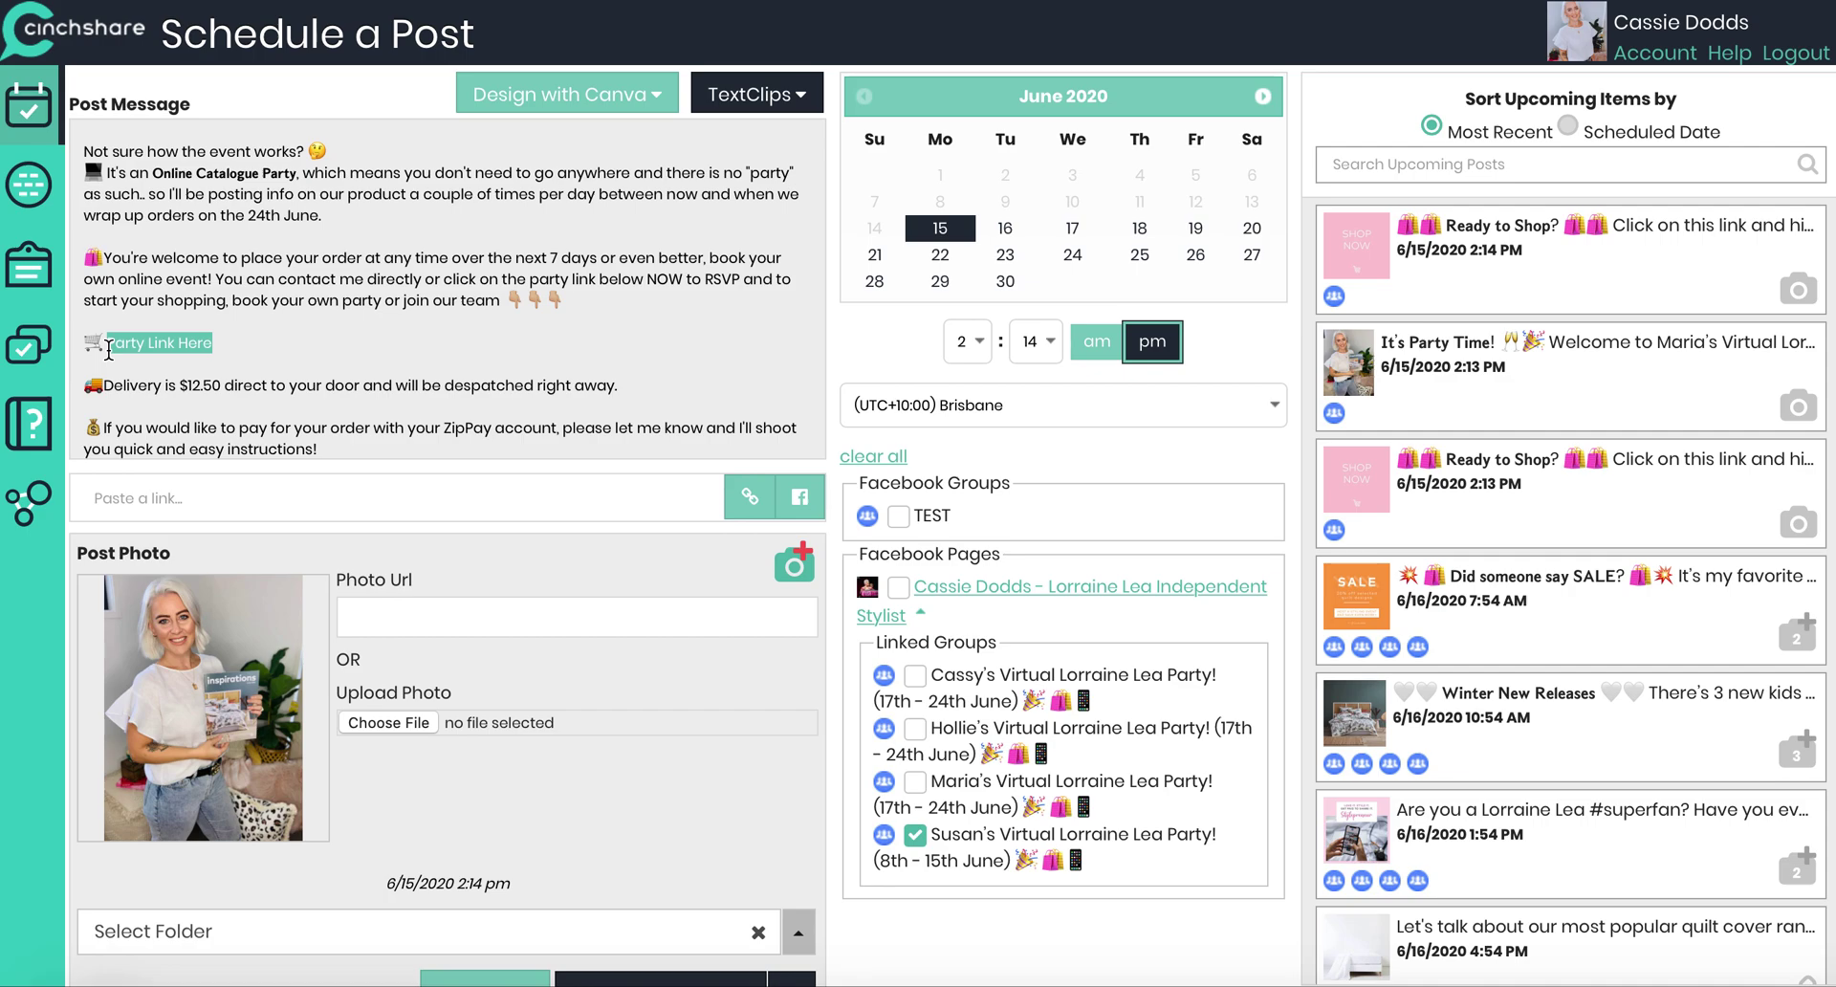
pyautogui.write('http://lorrainelea.com/events/WrkX3v')
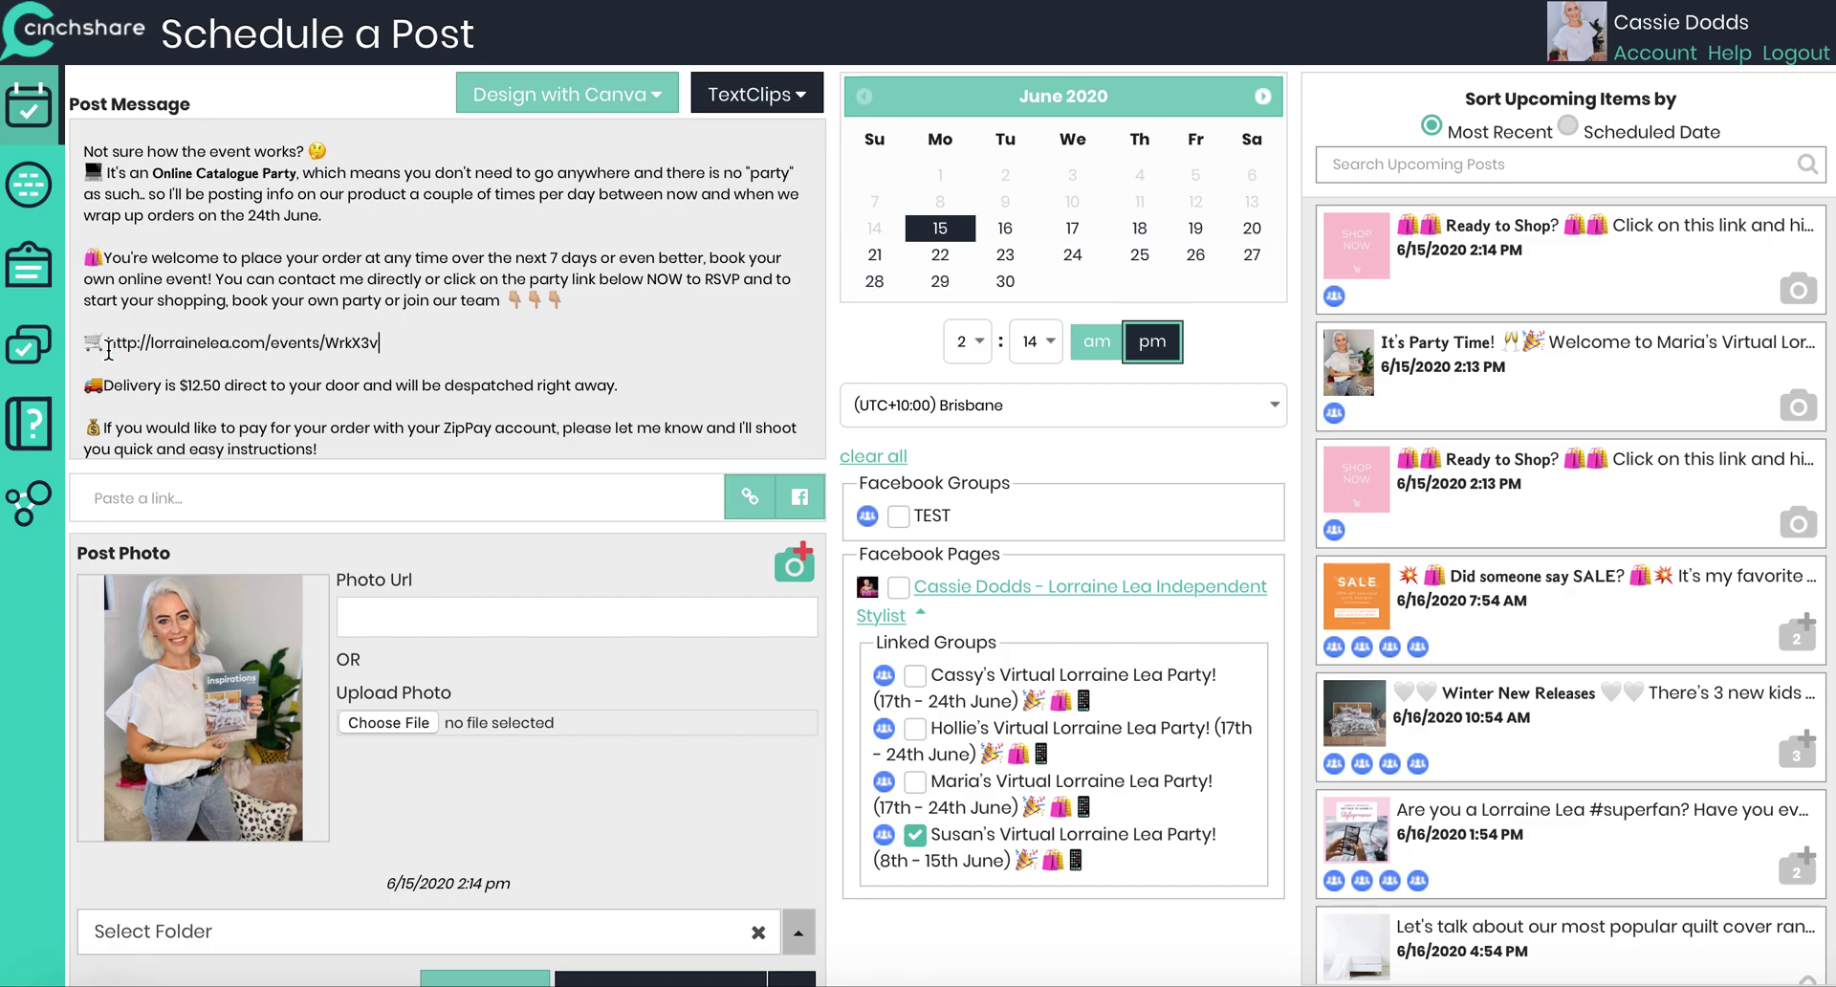
pyautogui.scroll(-1, 621, 828)
pyautogui.click(648, 926)
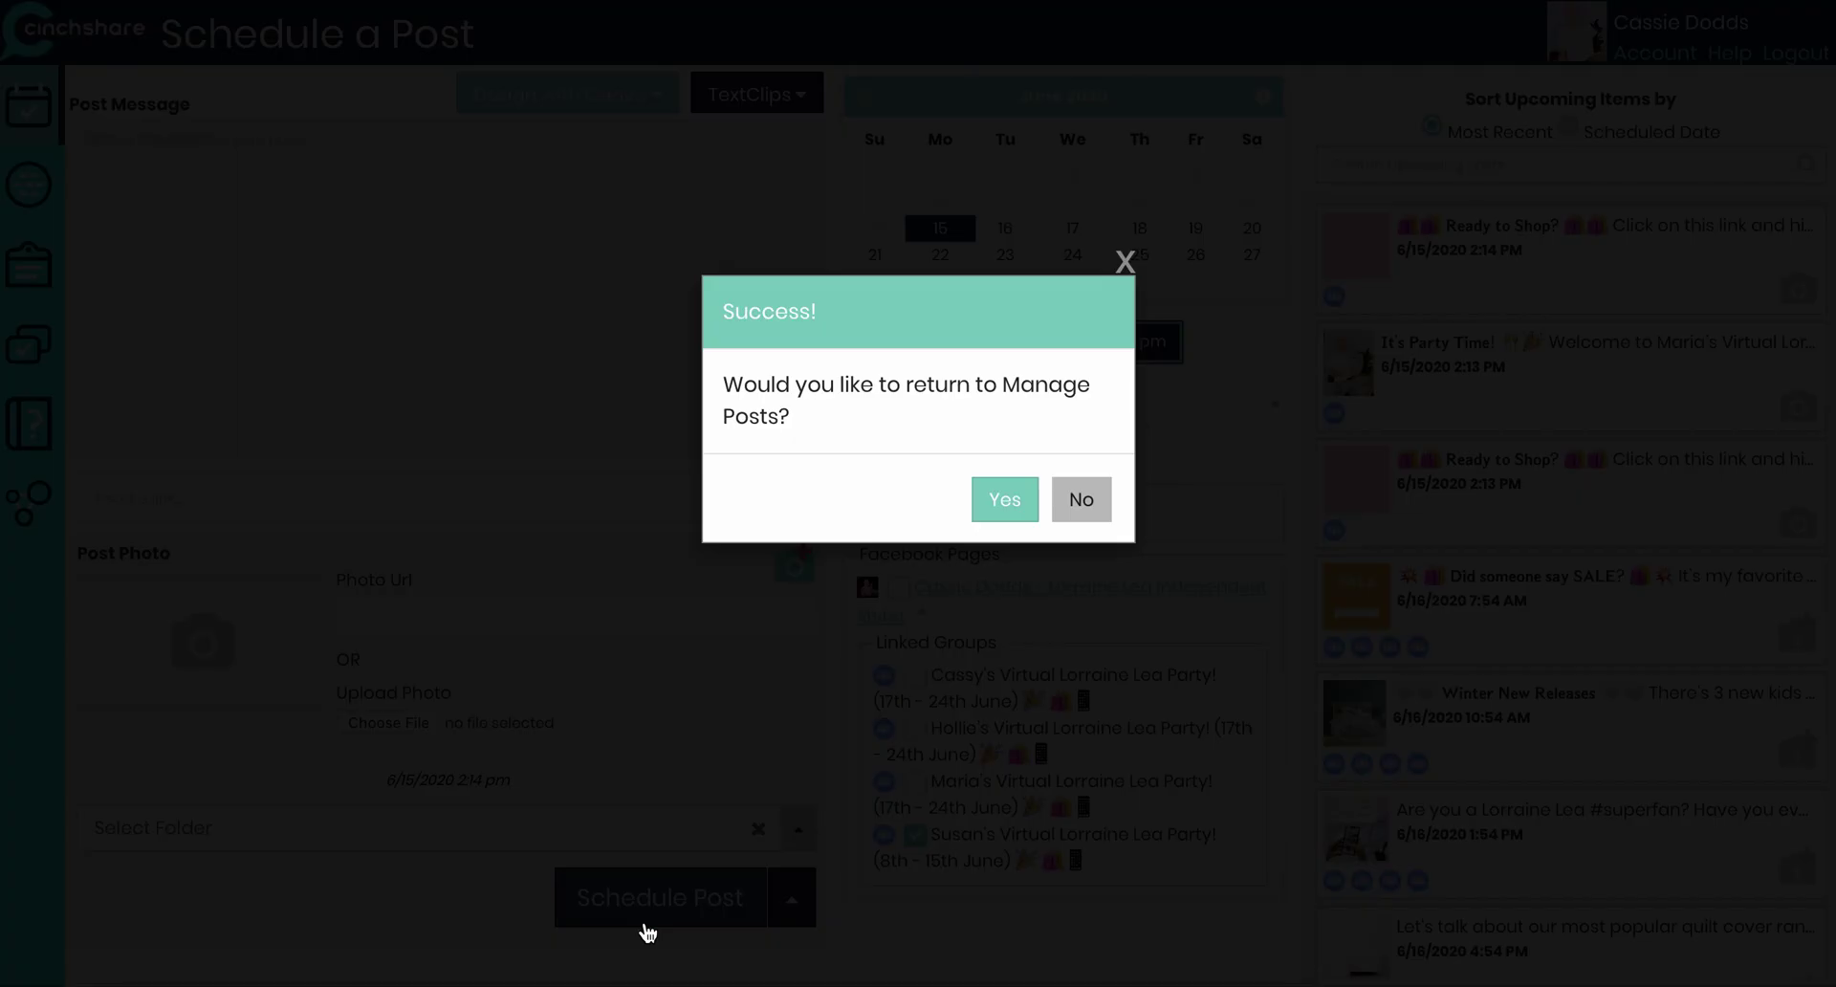
pyautogui.click(1016, 512)
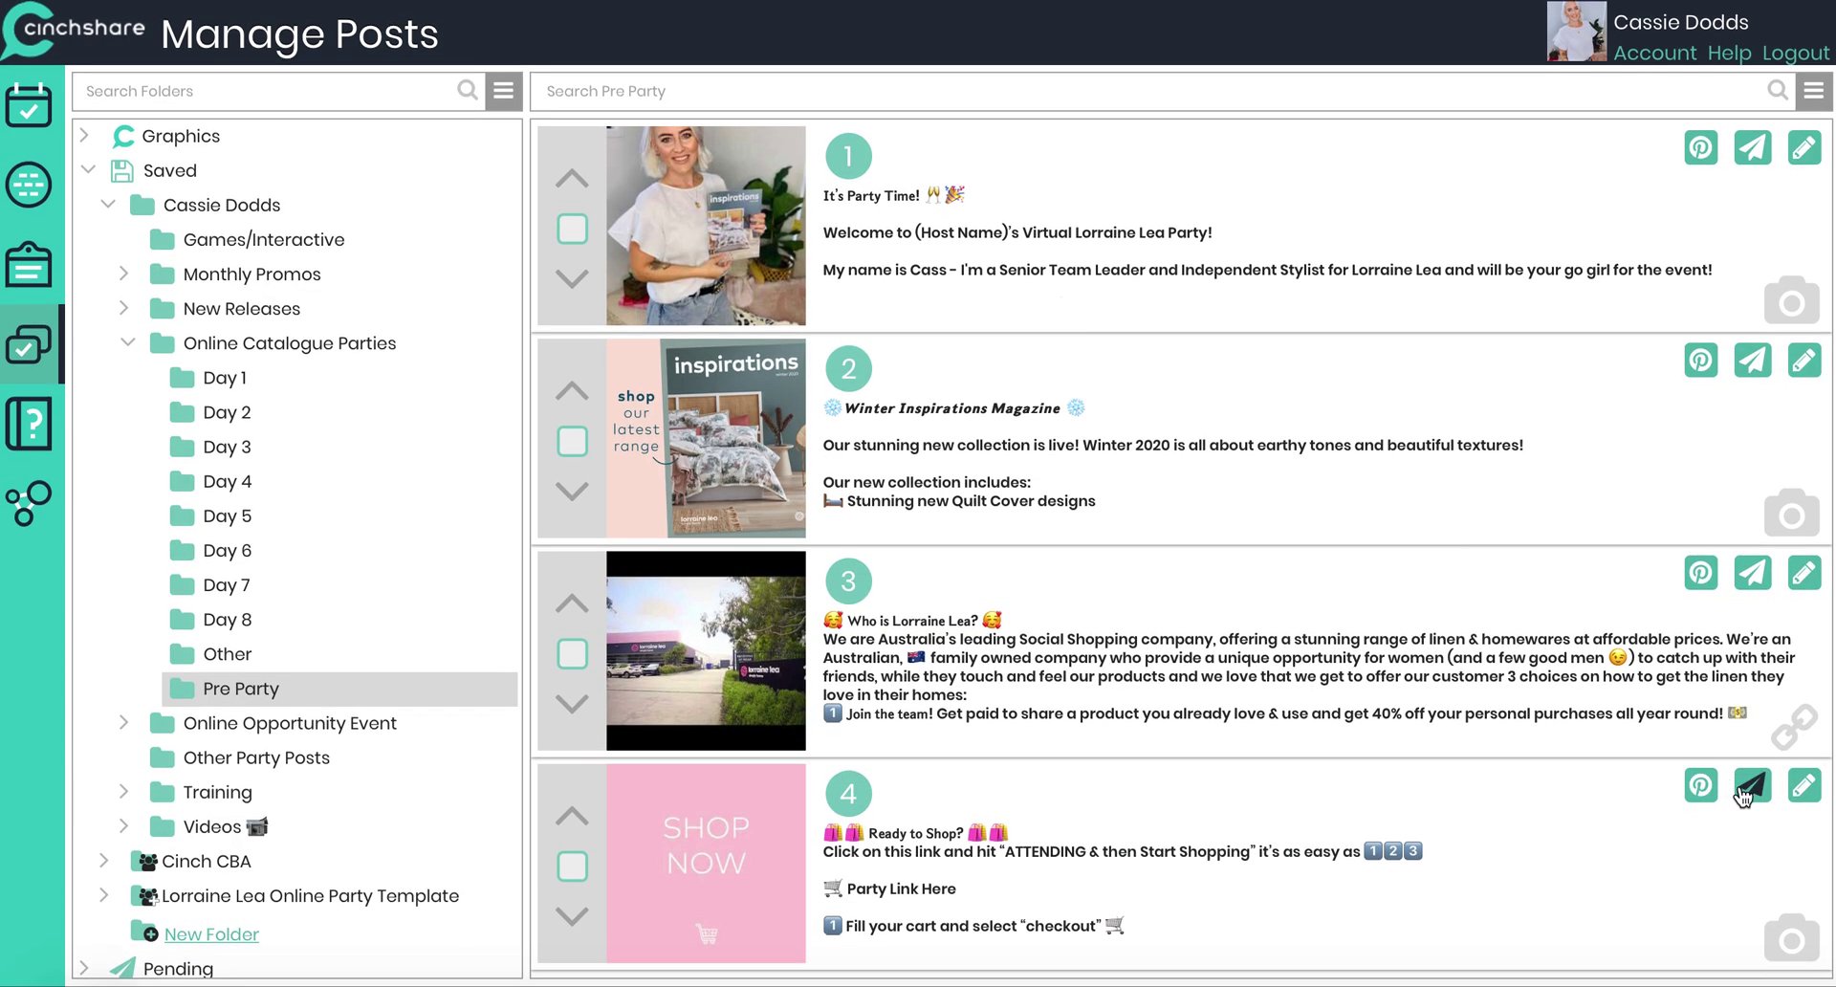
# Step: Paste the party link into the Ready to Shop? post and schedule it to the fourth group
pyautogui.click(1746, 784)
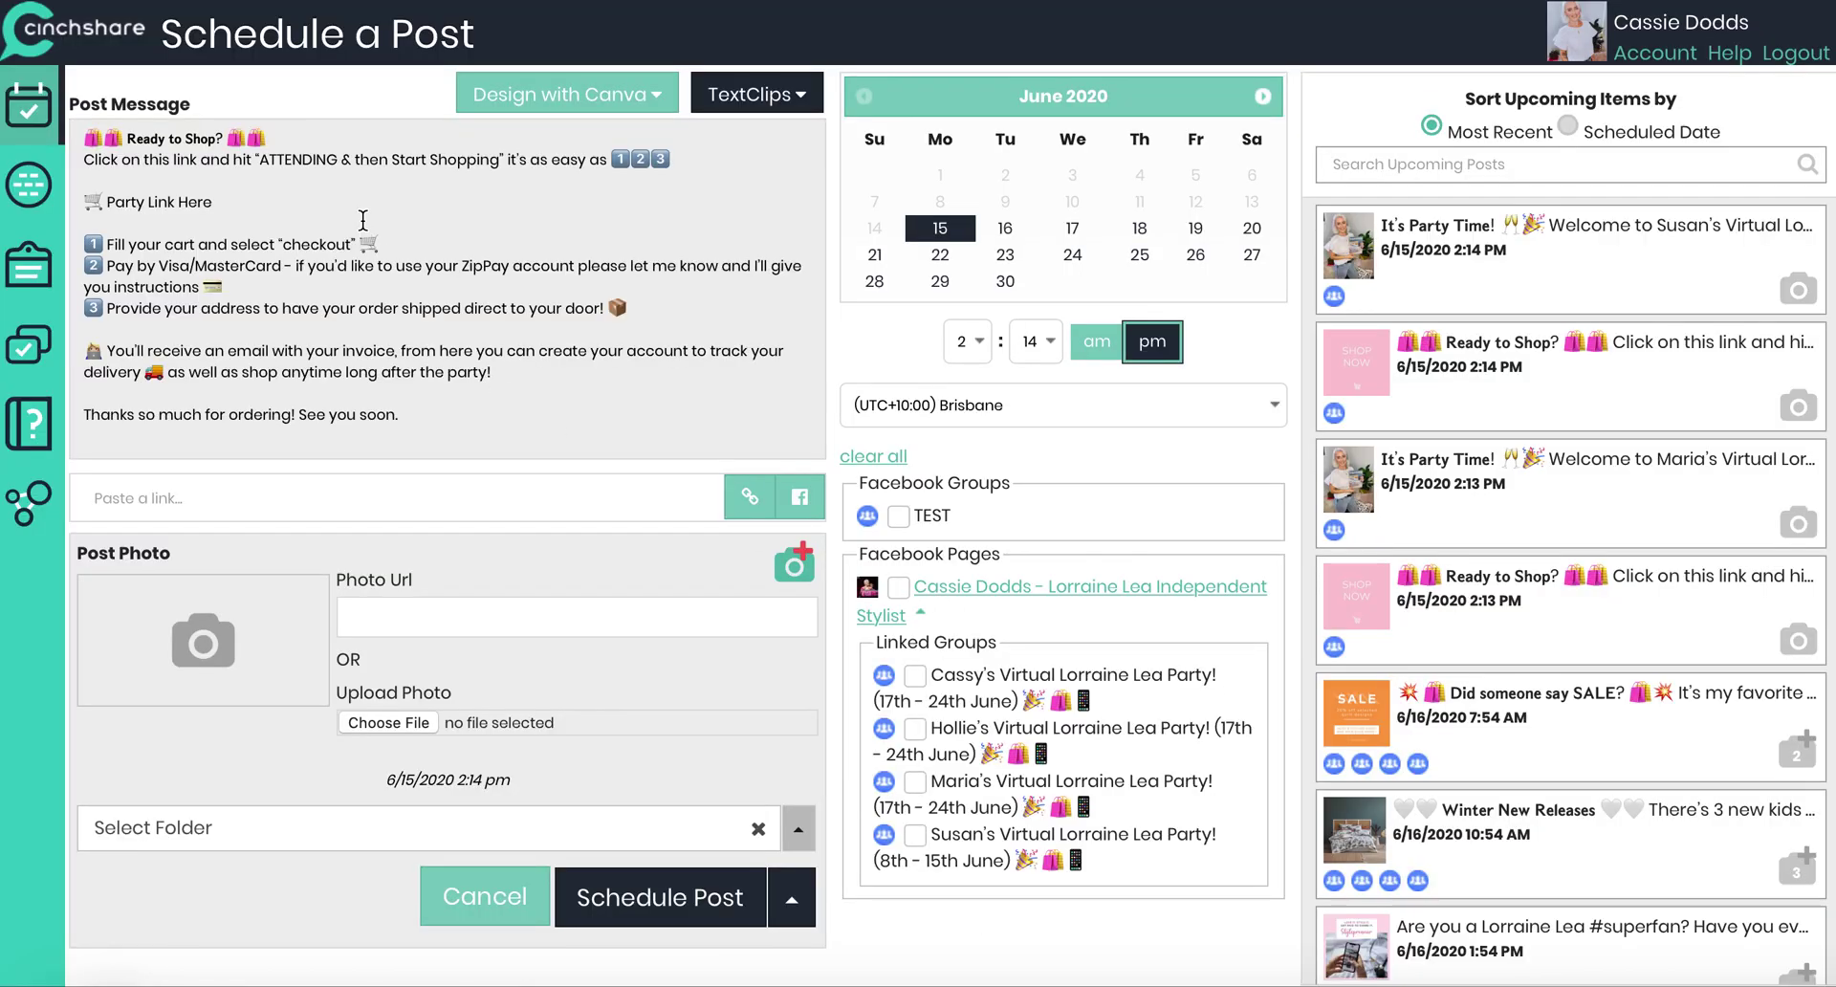
pyautogui.moveTo(226, 201); pyautogui.dragTo(122, 200)
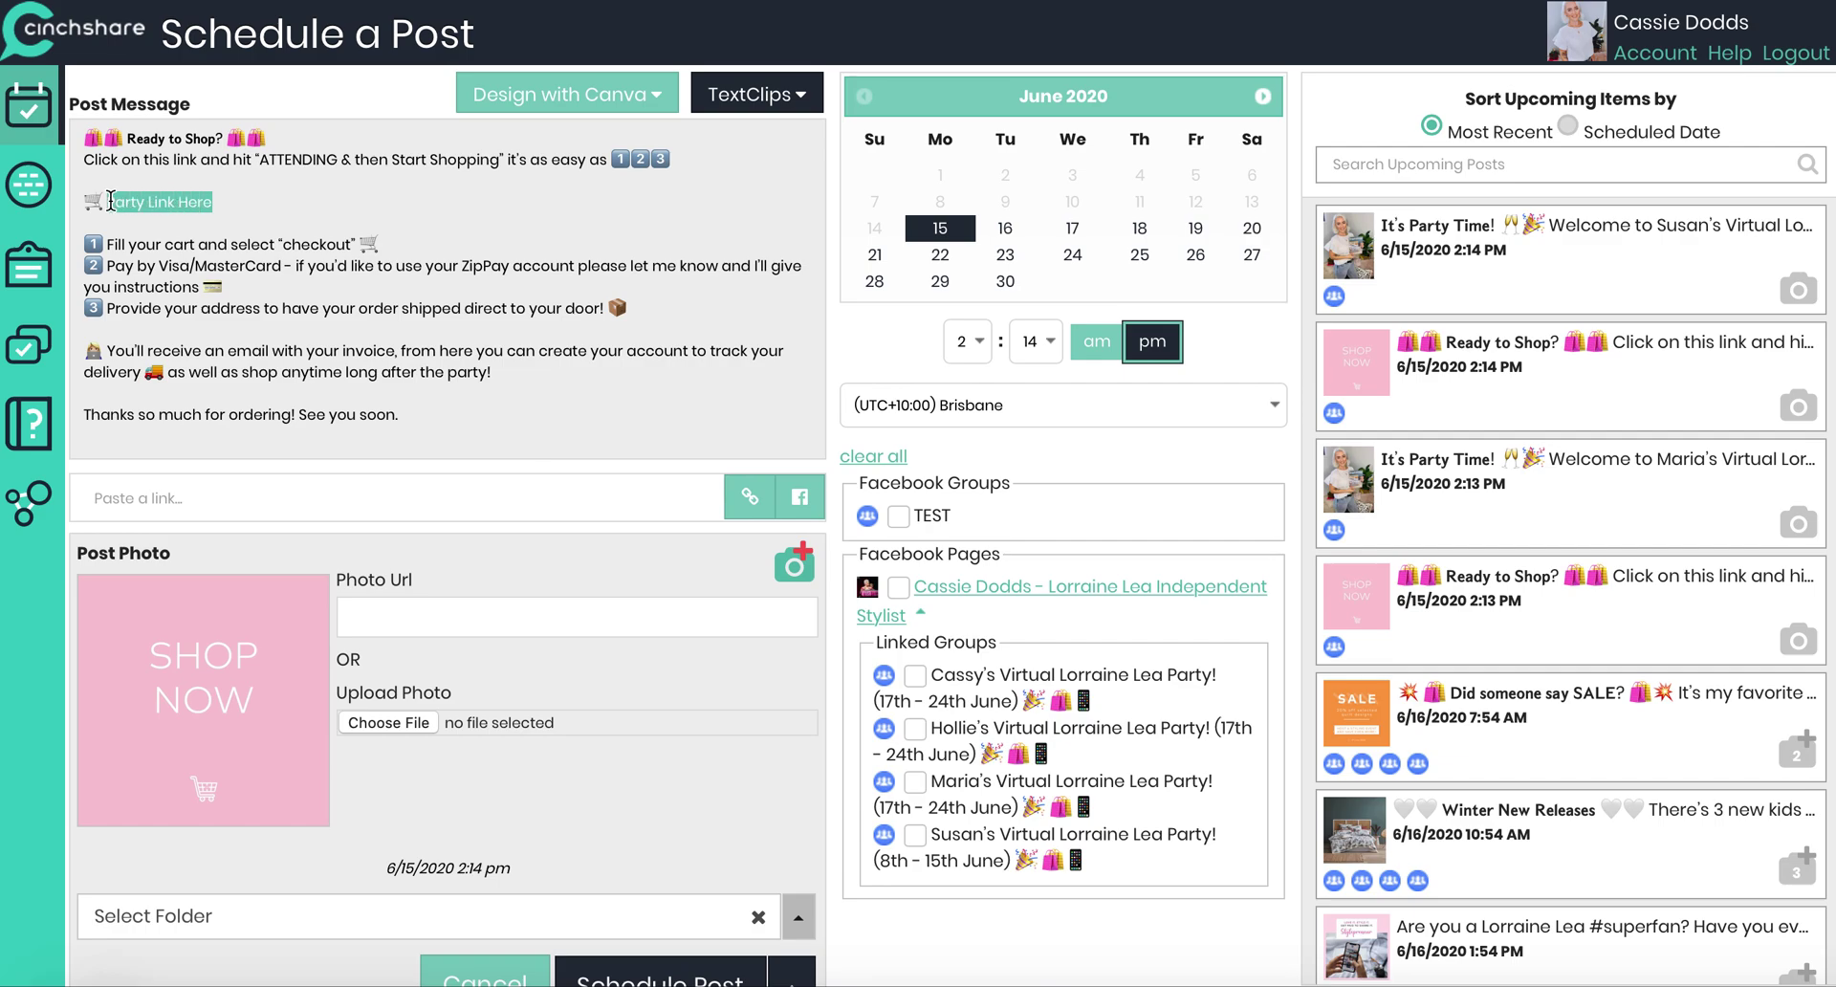
pyautogui.write('http://lorrainelea.com/events/WrkX3v')
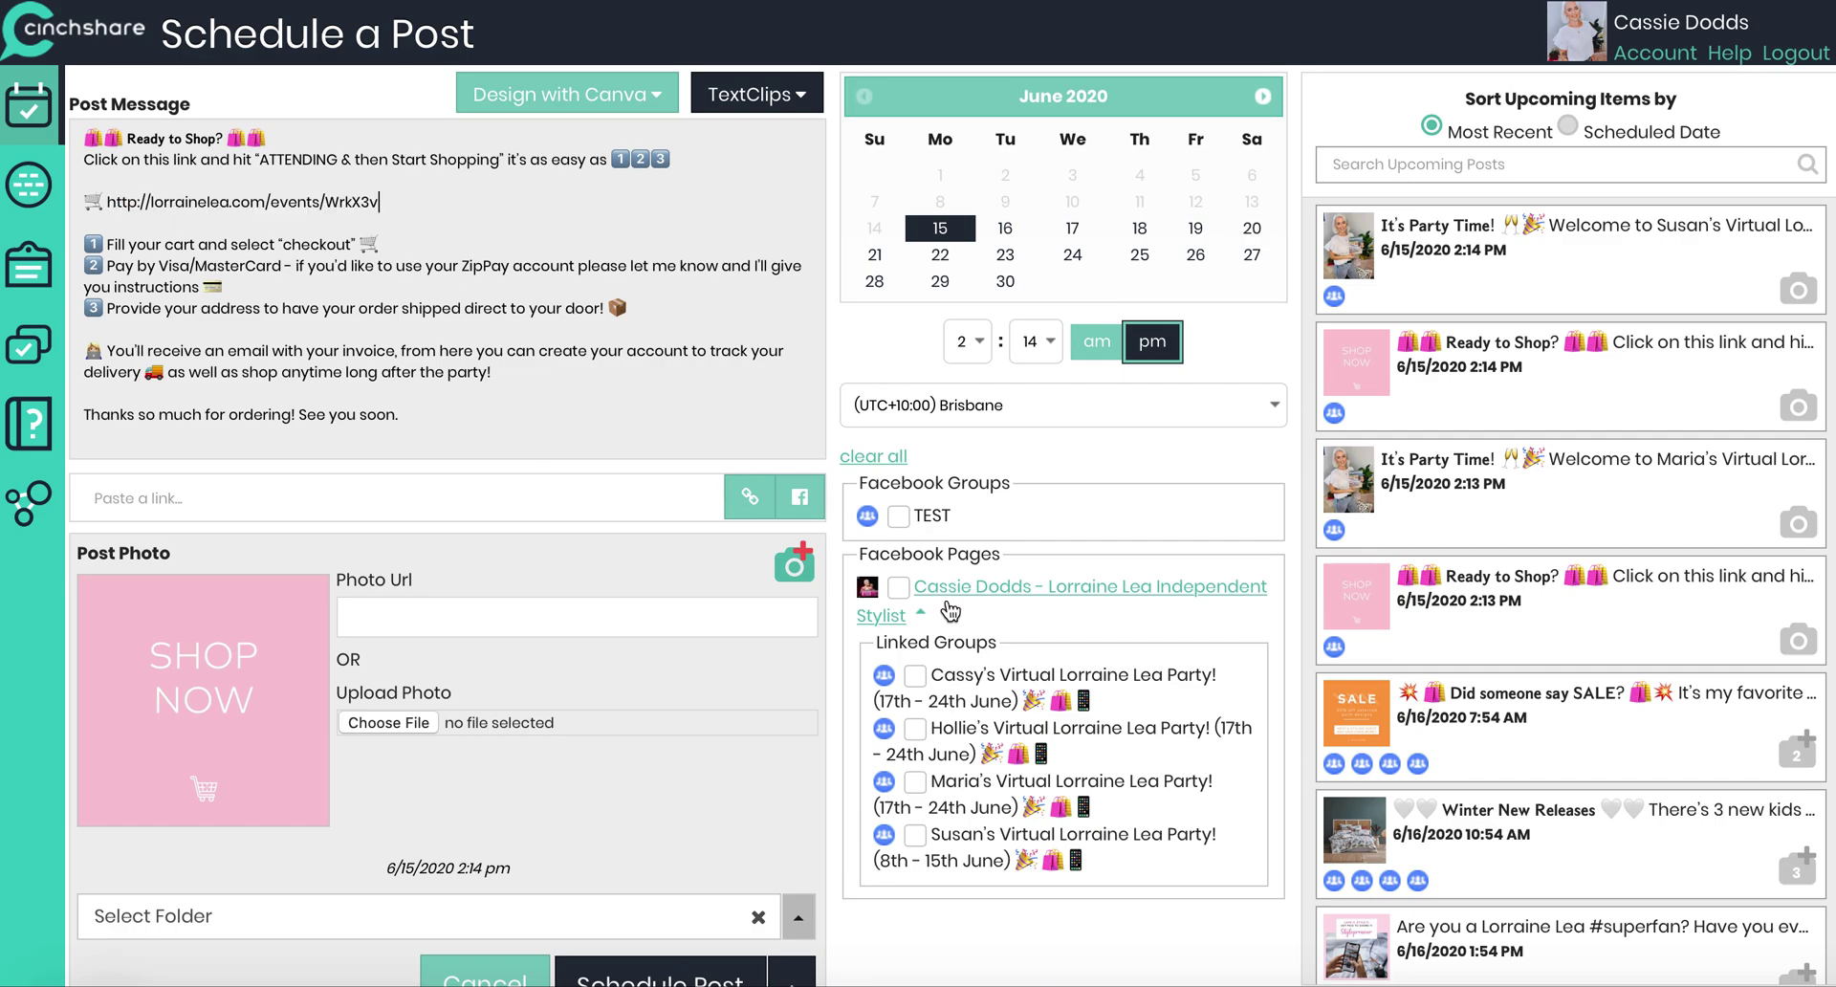
pyautogui.click(914, 834)
pyautogui.scroll(-1, 507, 854)
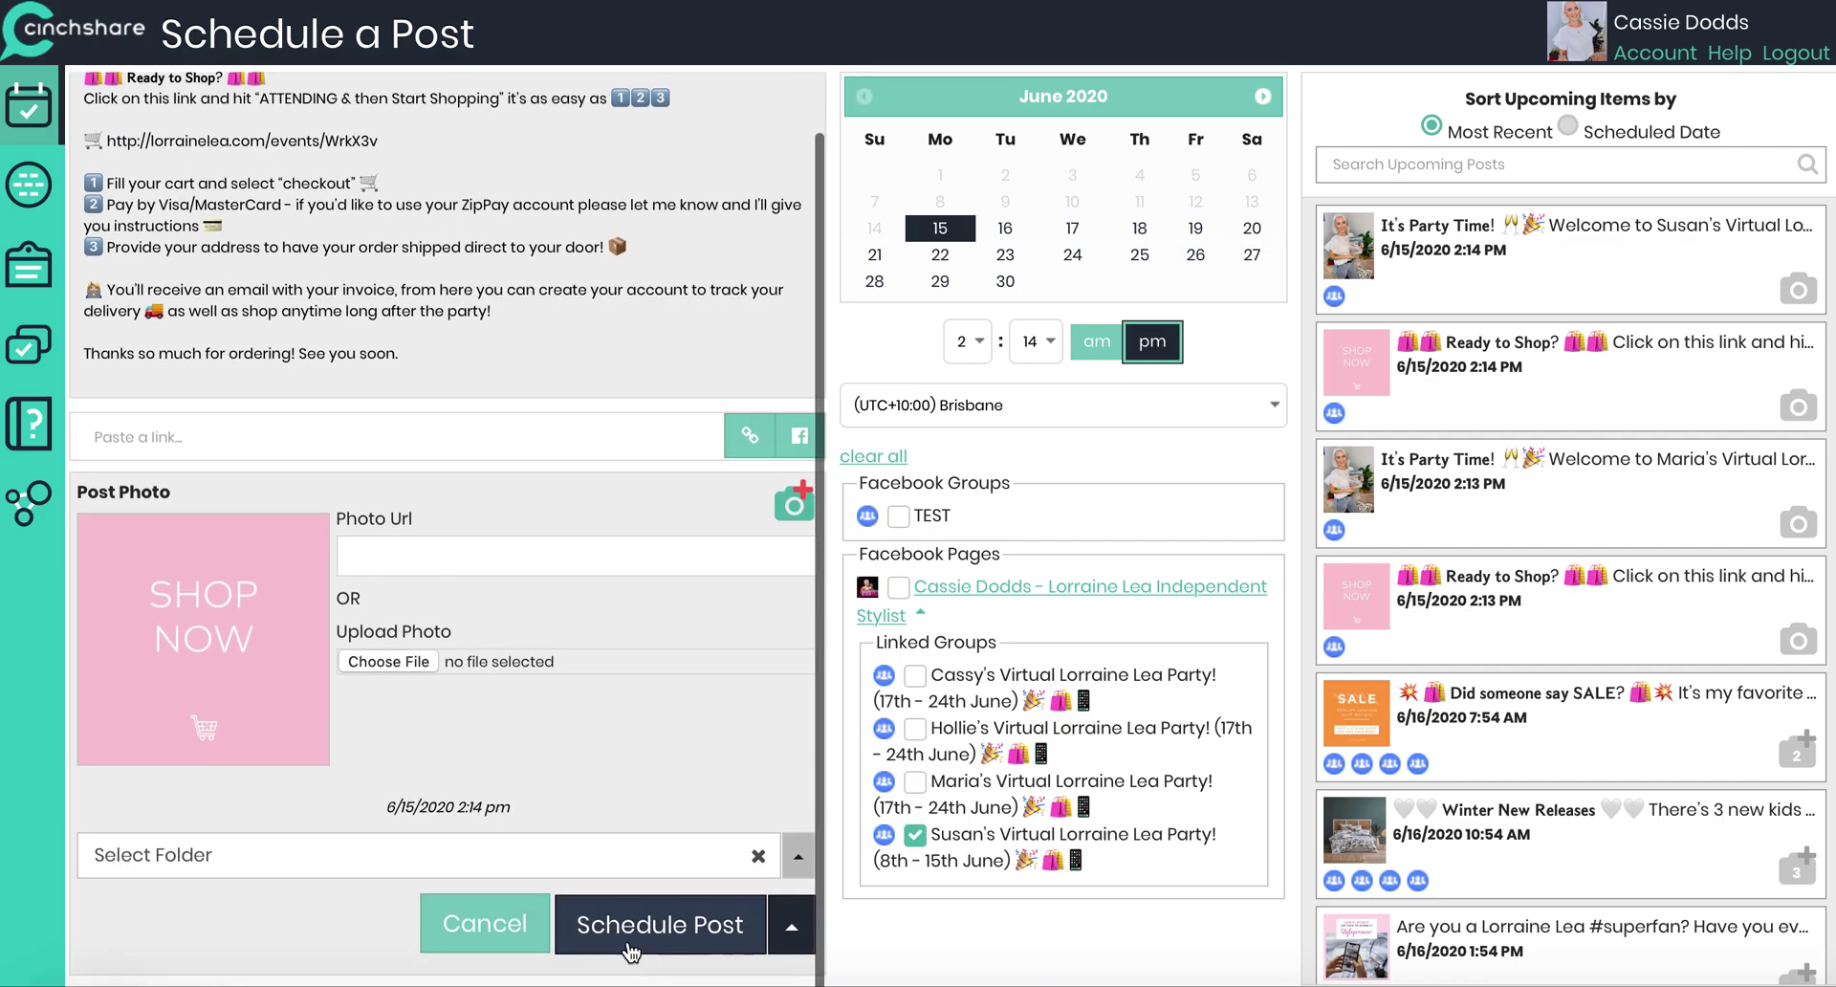
pyautogui.click(639, 942)
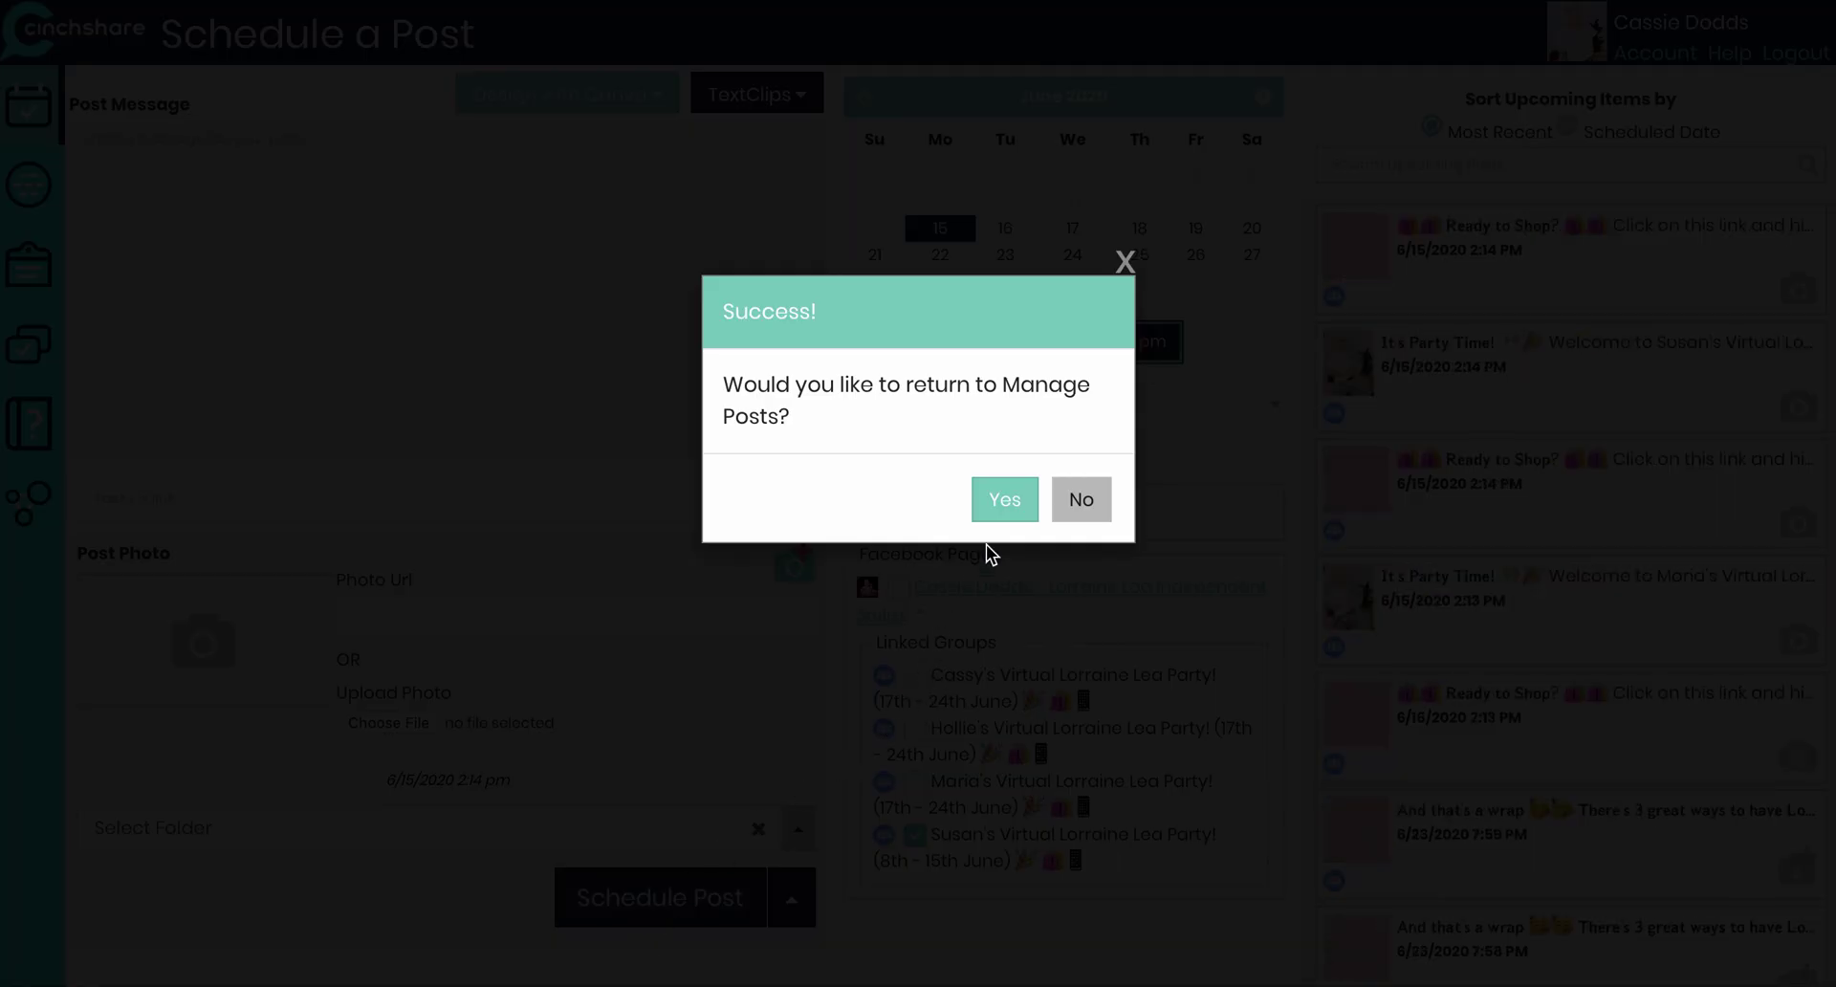
pyautogui.click(1018, 505)
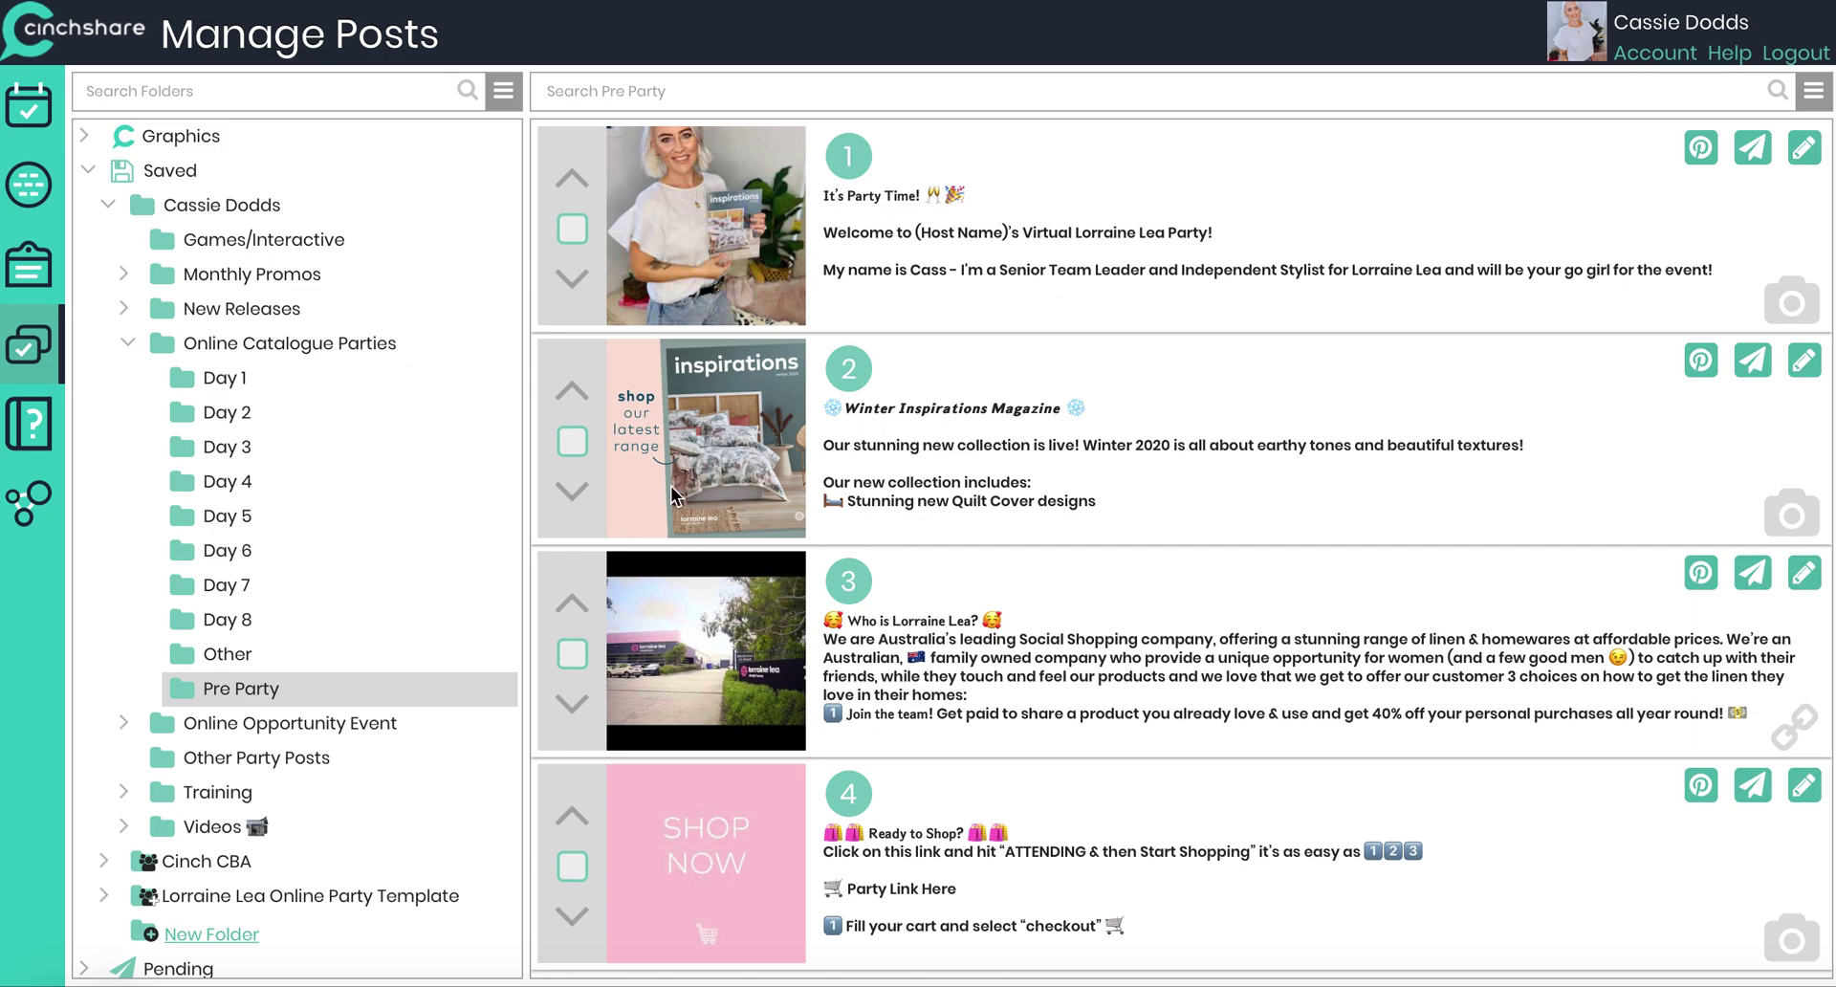
# Step: Batch-schedule the Winter Inspirations and Who is Lorraine Lea? posts five minutes apart
pyautogui.click(572, 442)
pyautogui.click(573, 658)
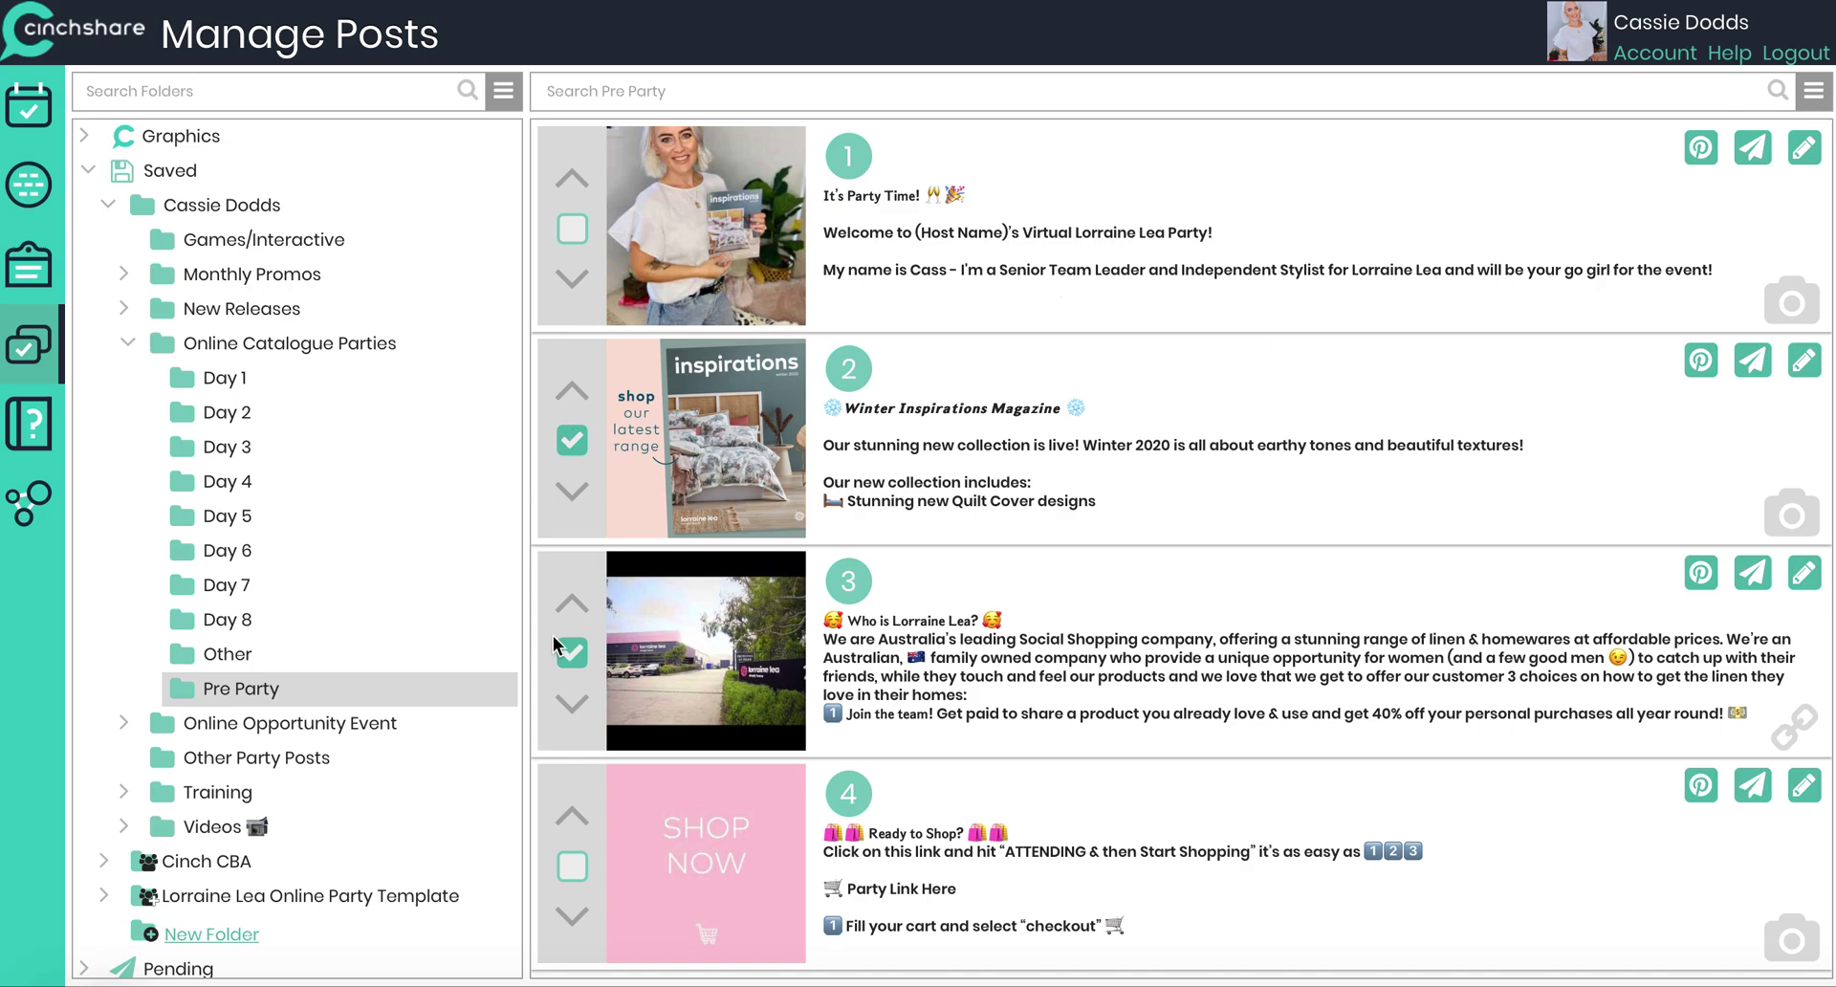
pyautogui.click(1815, 93)
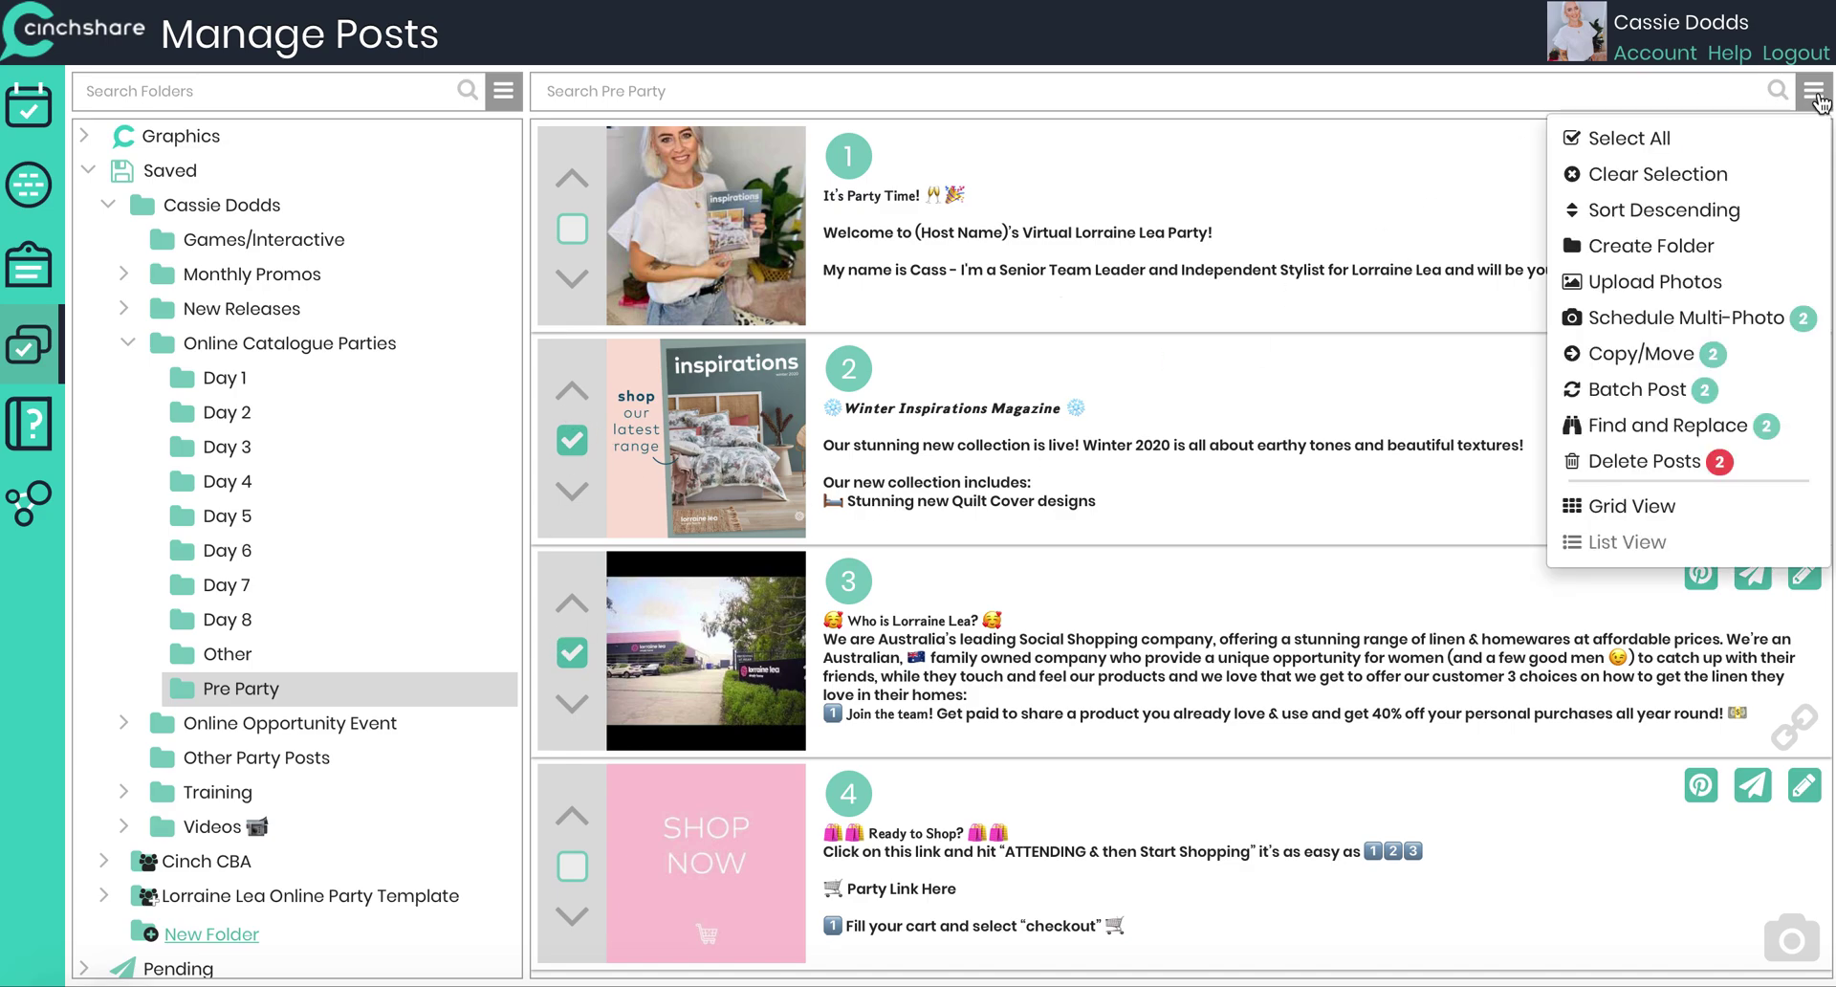
pyautogui.click(1669, 389)
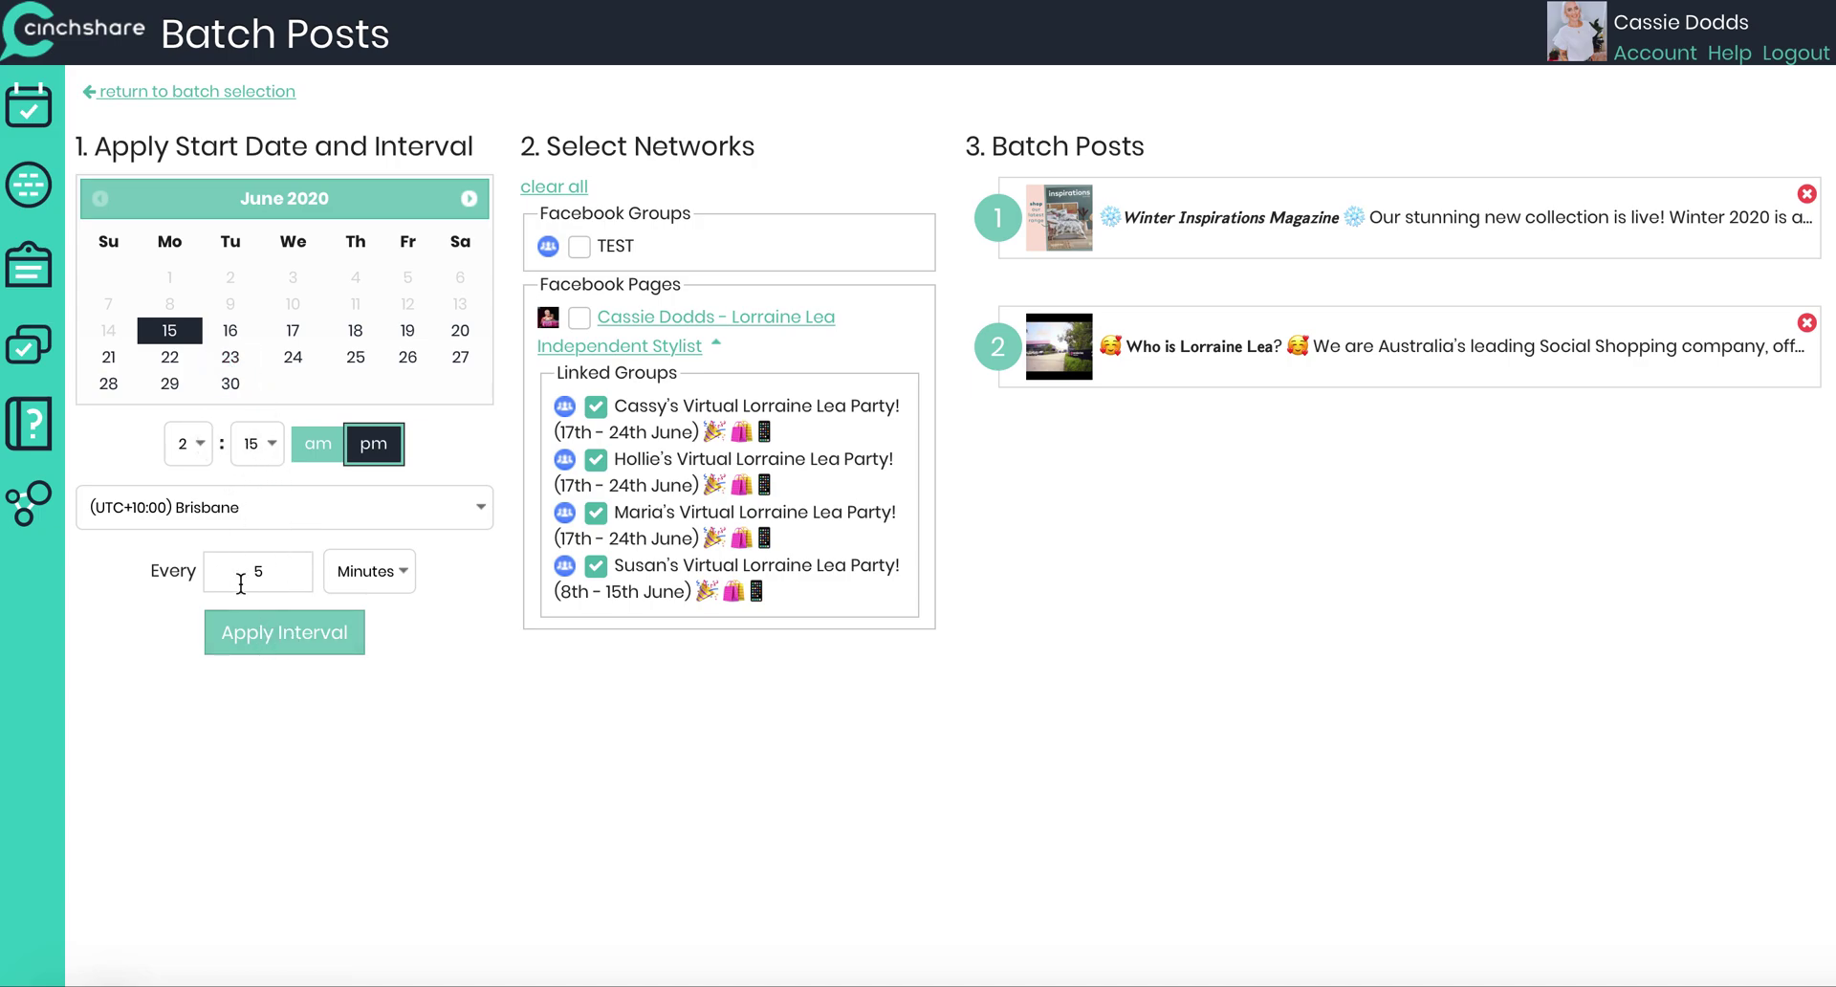
pyautogui.click(263, 646)
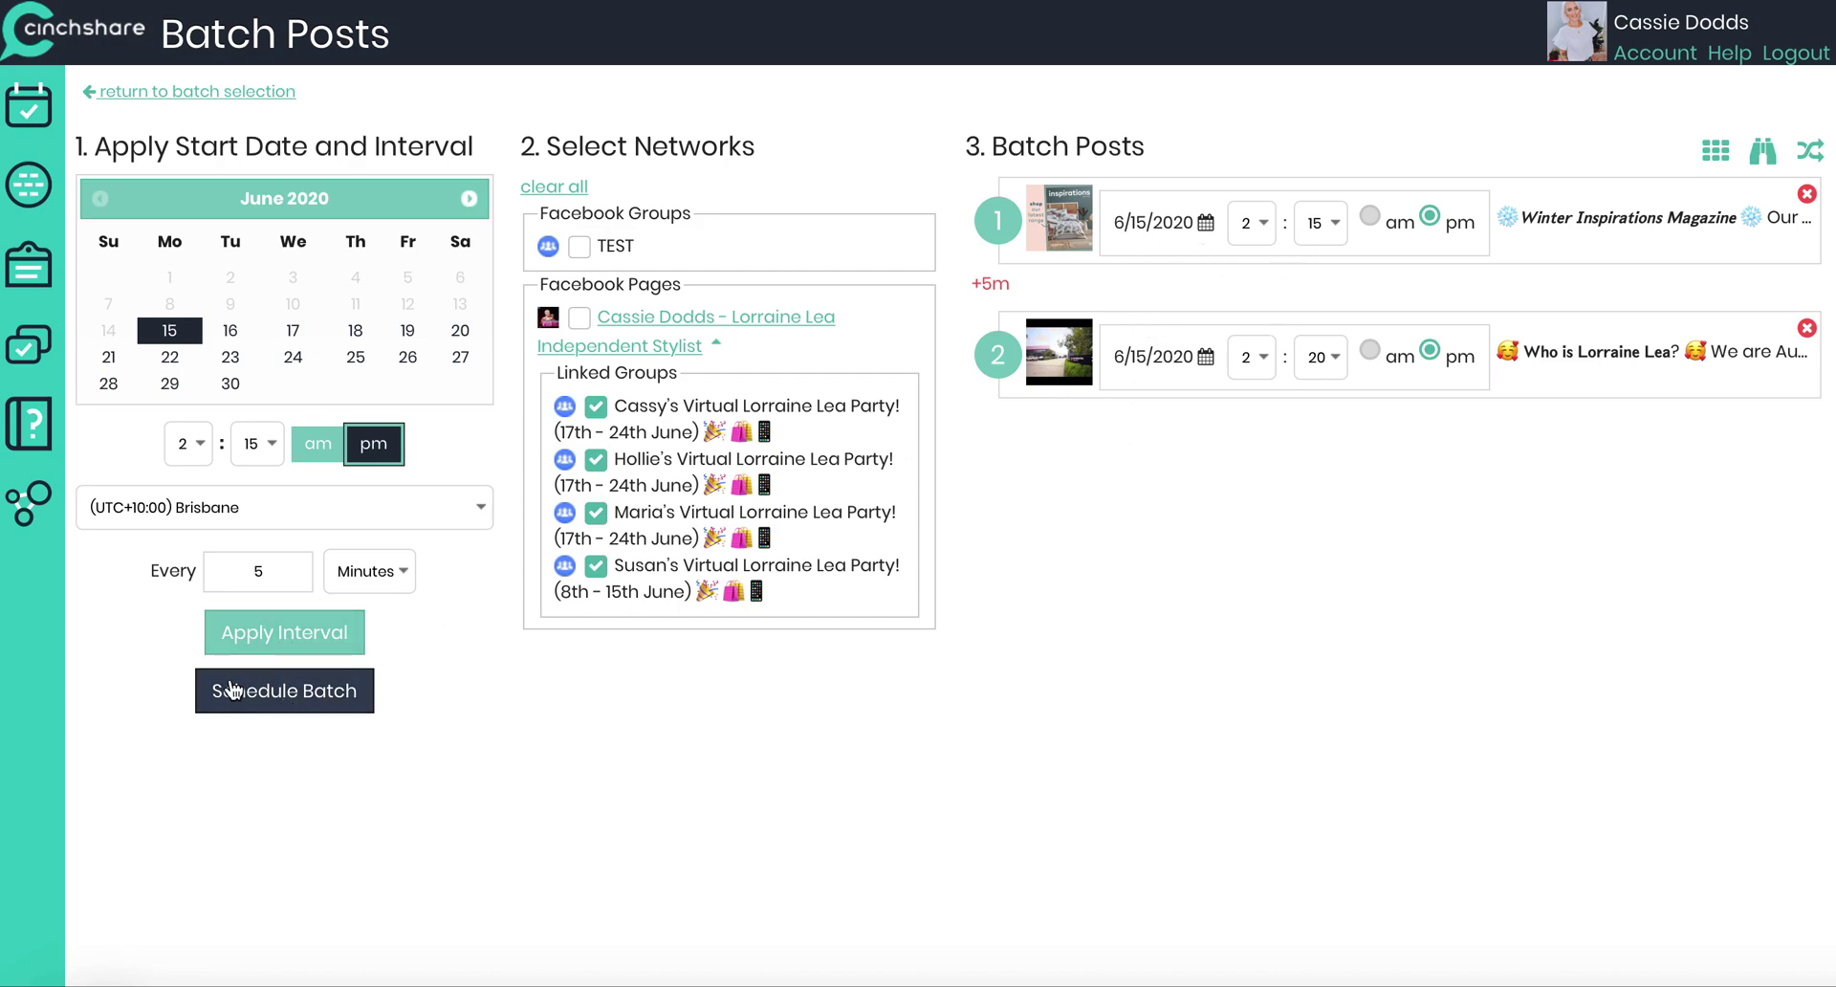
pyautogui.click(268, 698)
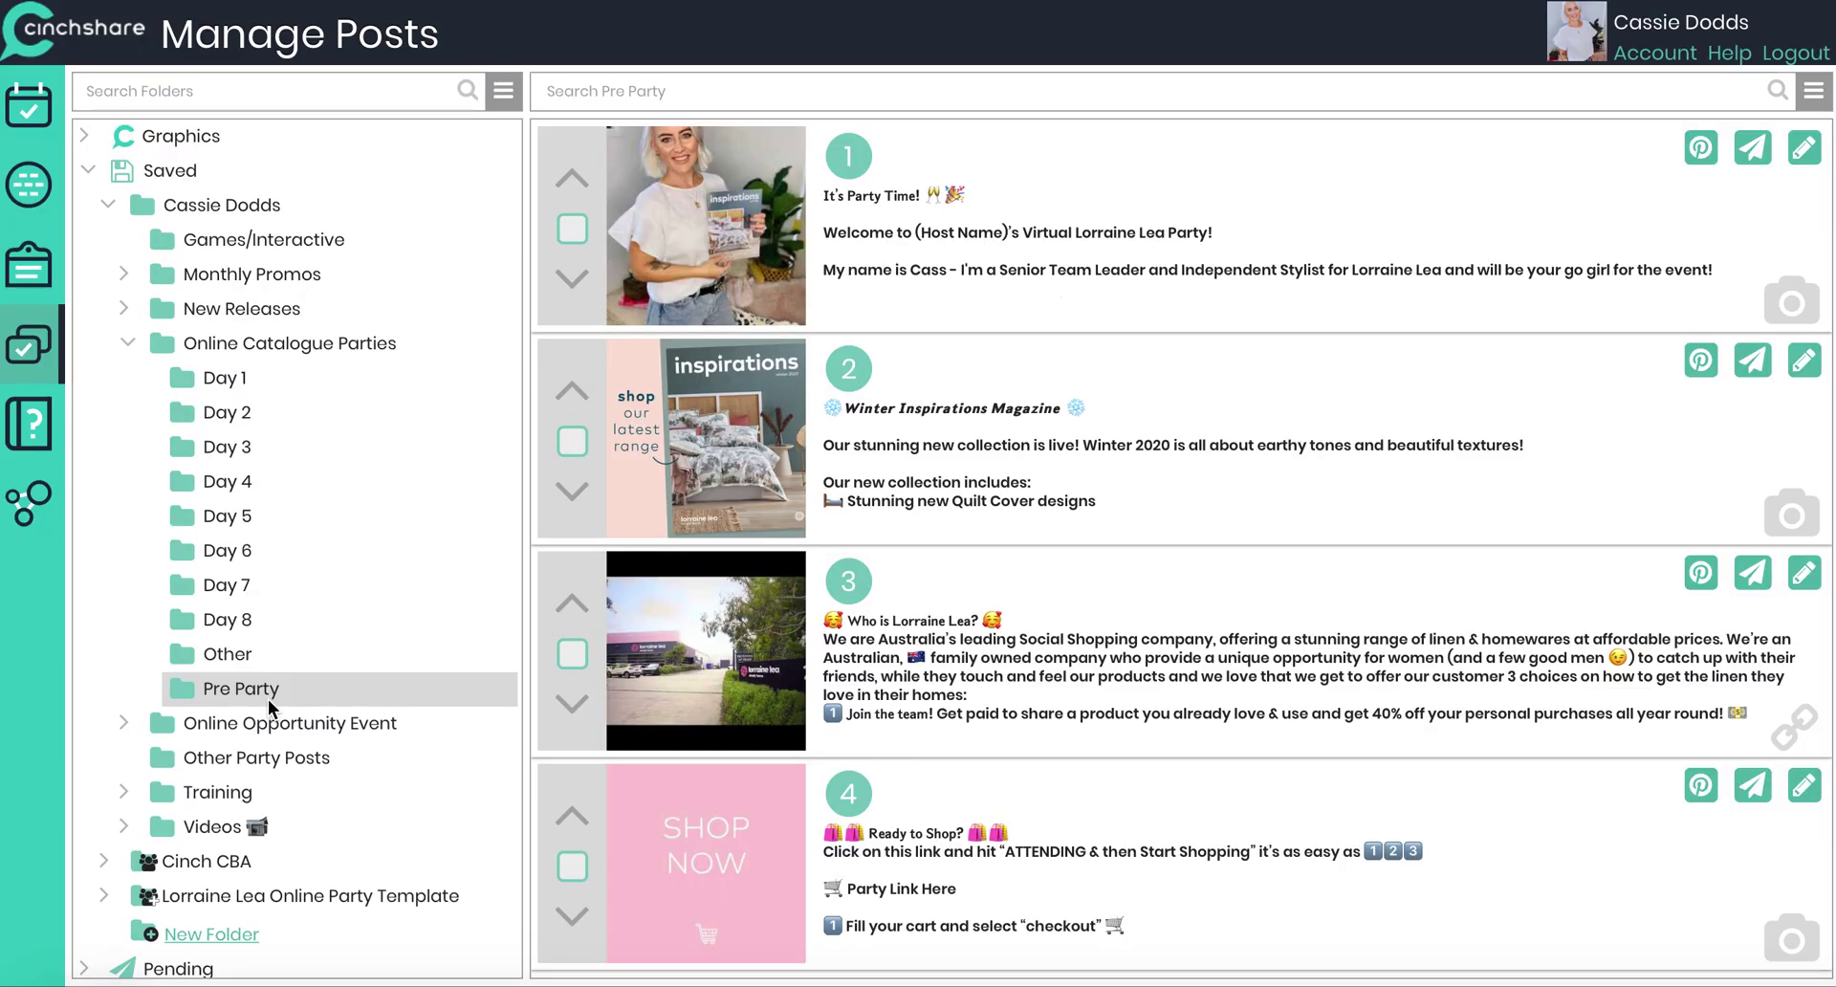
# Step: Select all Day 1 posts for batch posting
pyautogui.click(222, 381)
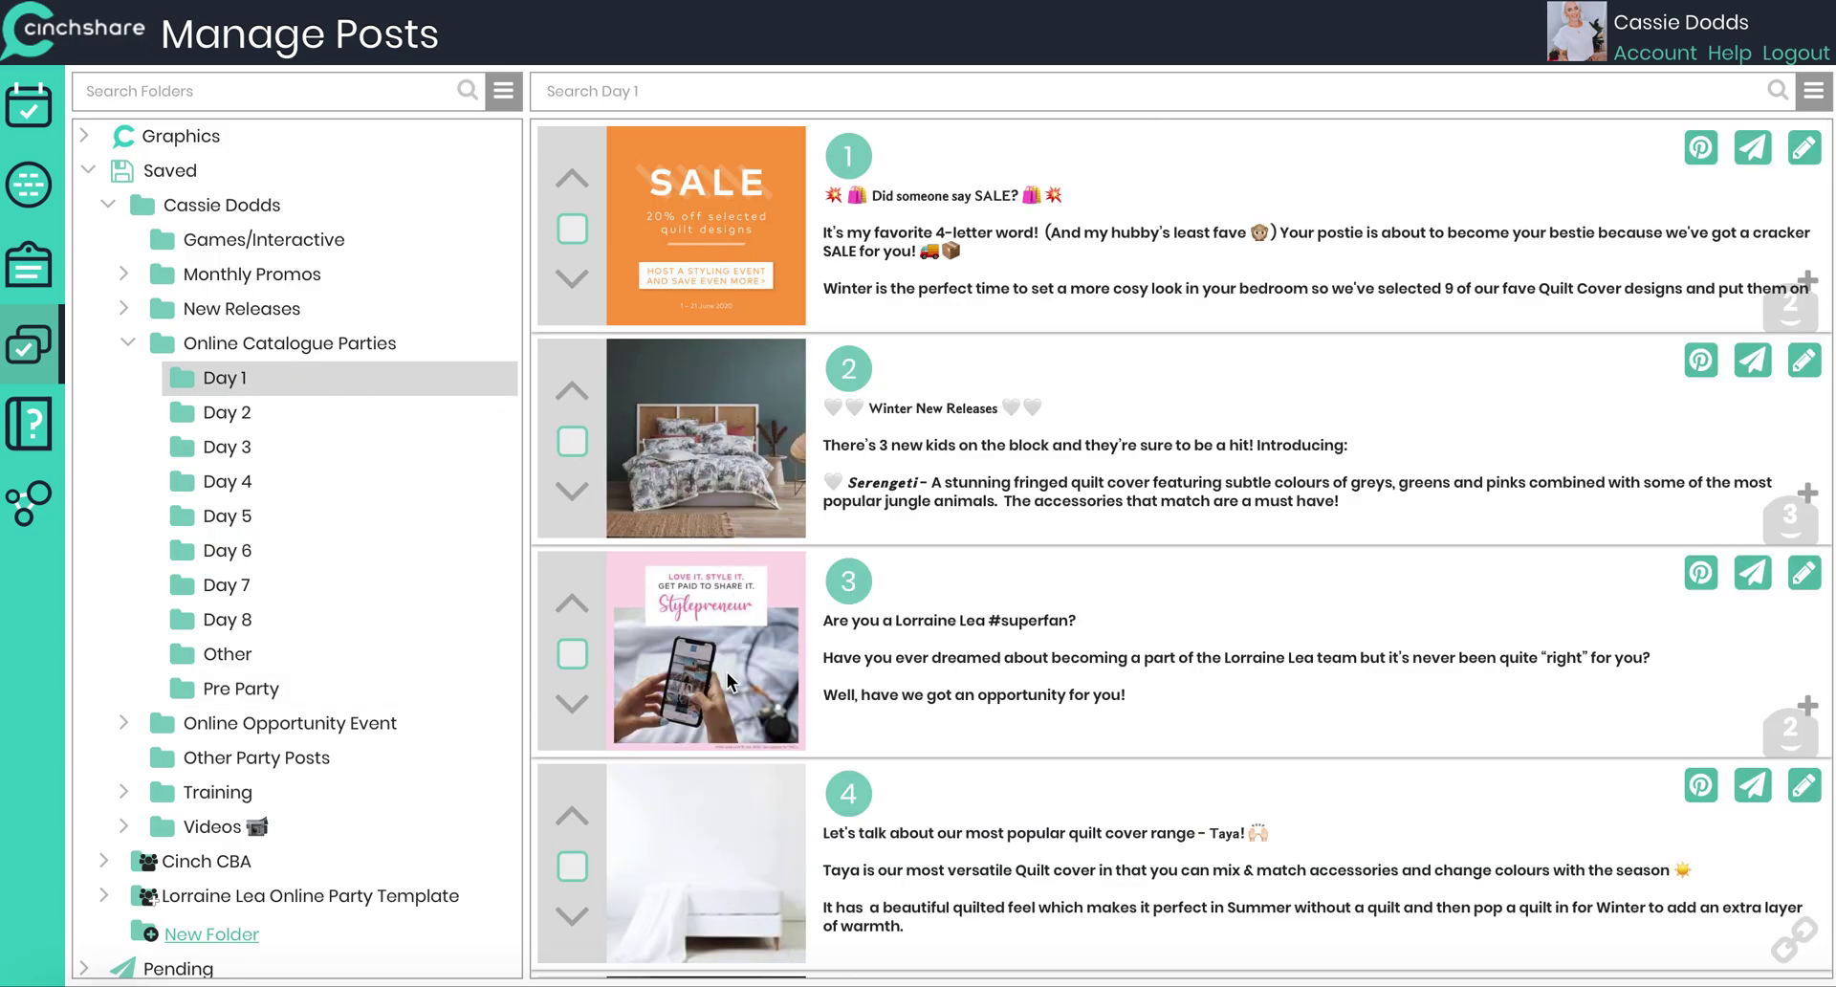
pyautogui.click(1813, 94)
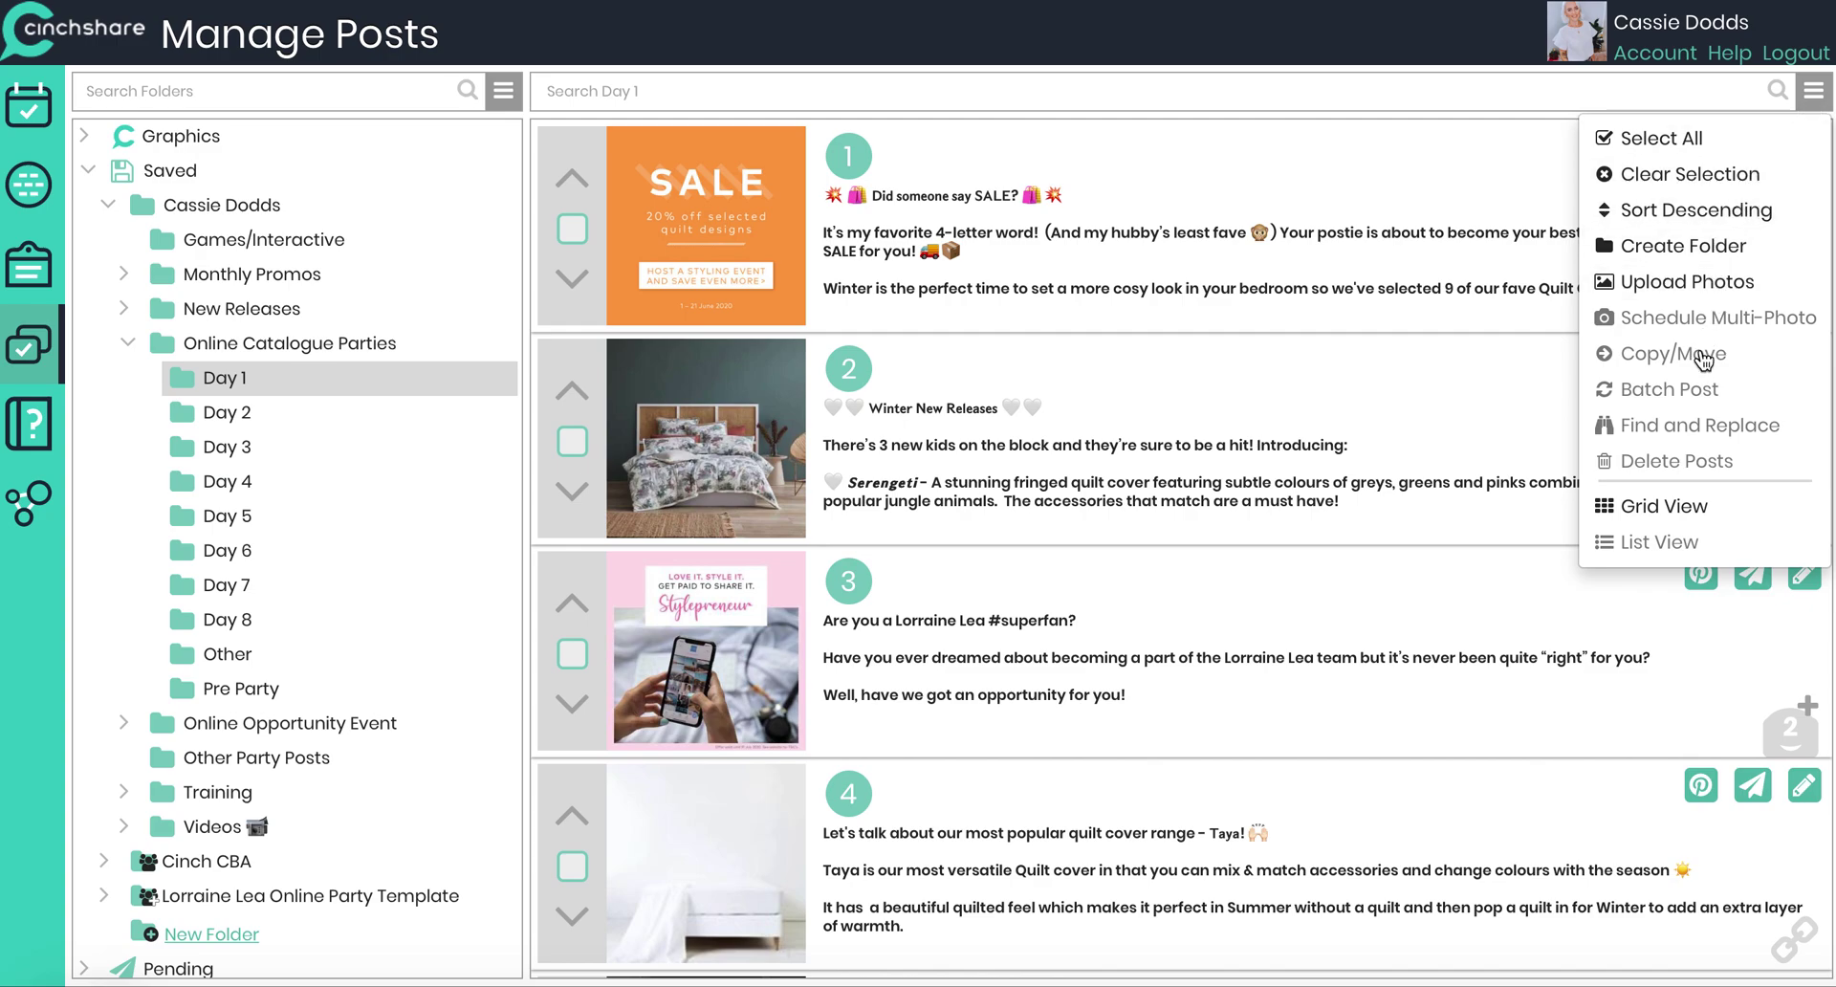
pyautogui.click(1669, 141)
pyautogui.click(1814, 93)
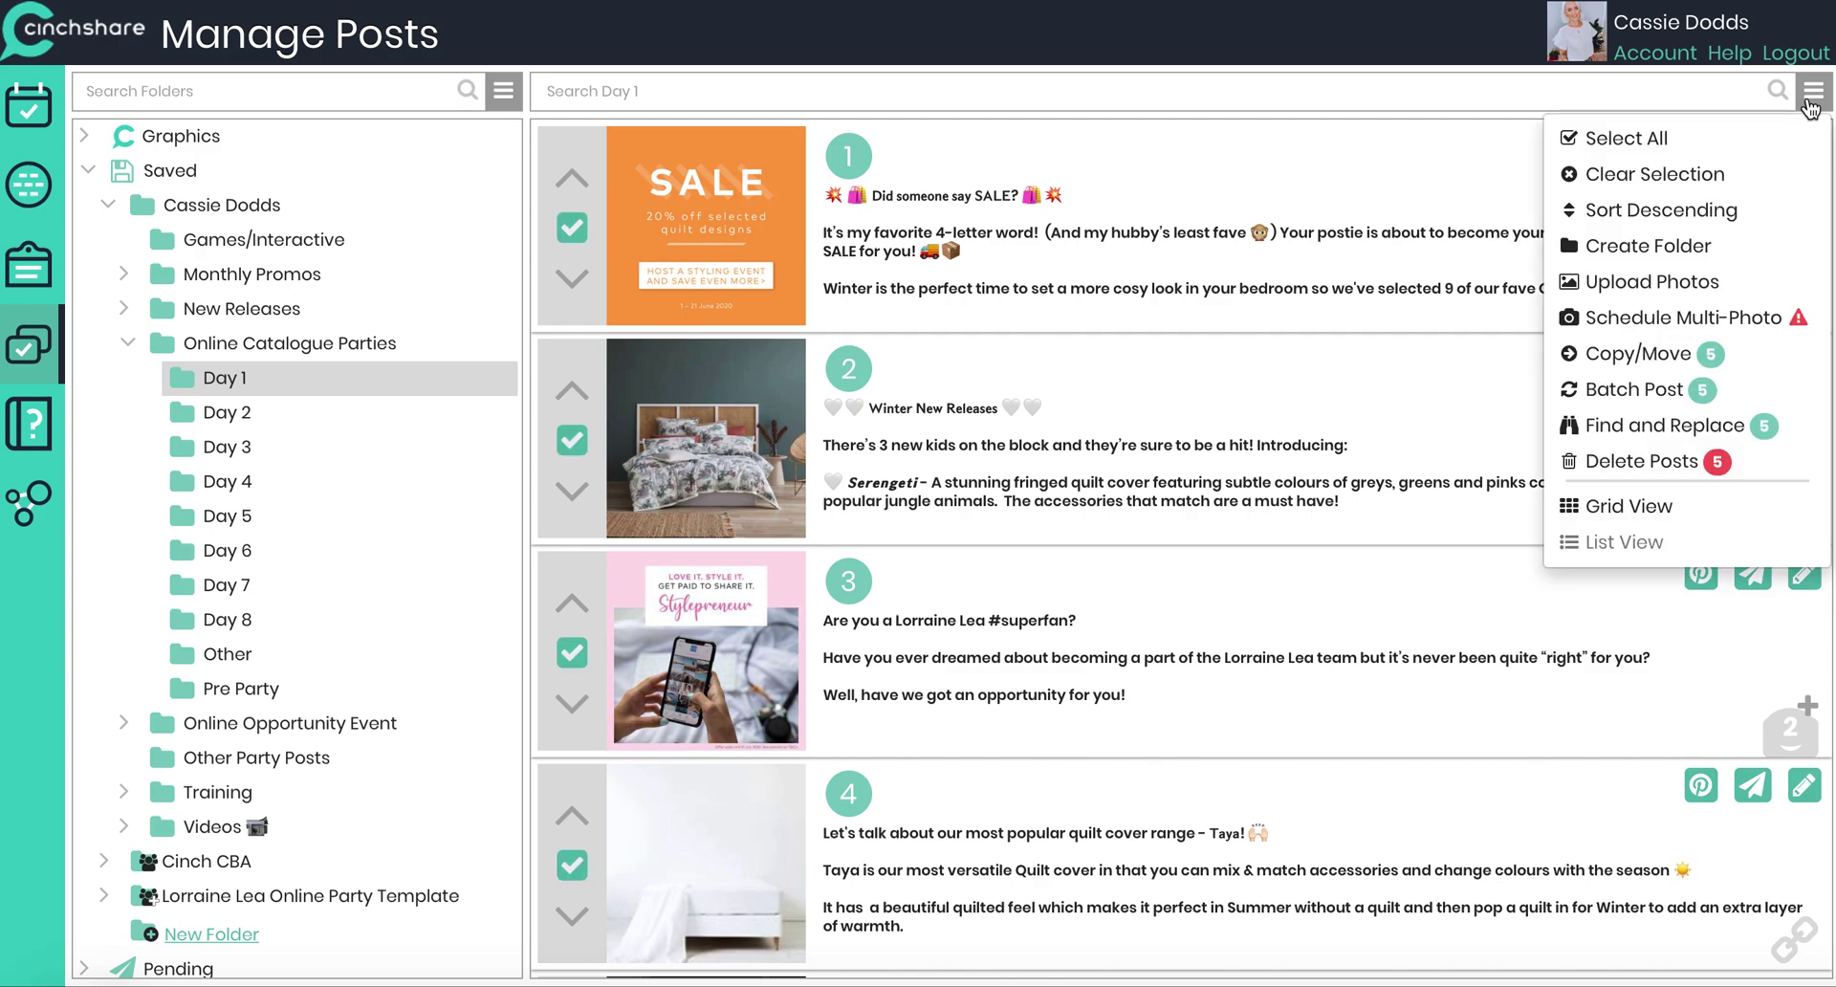
pyautogui.click(1645, 392)
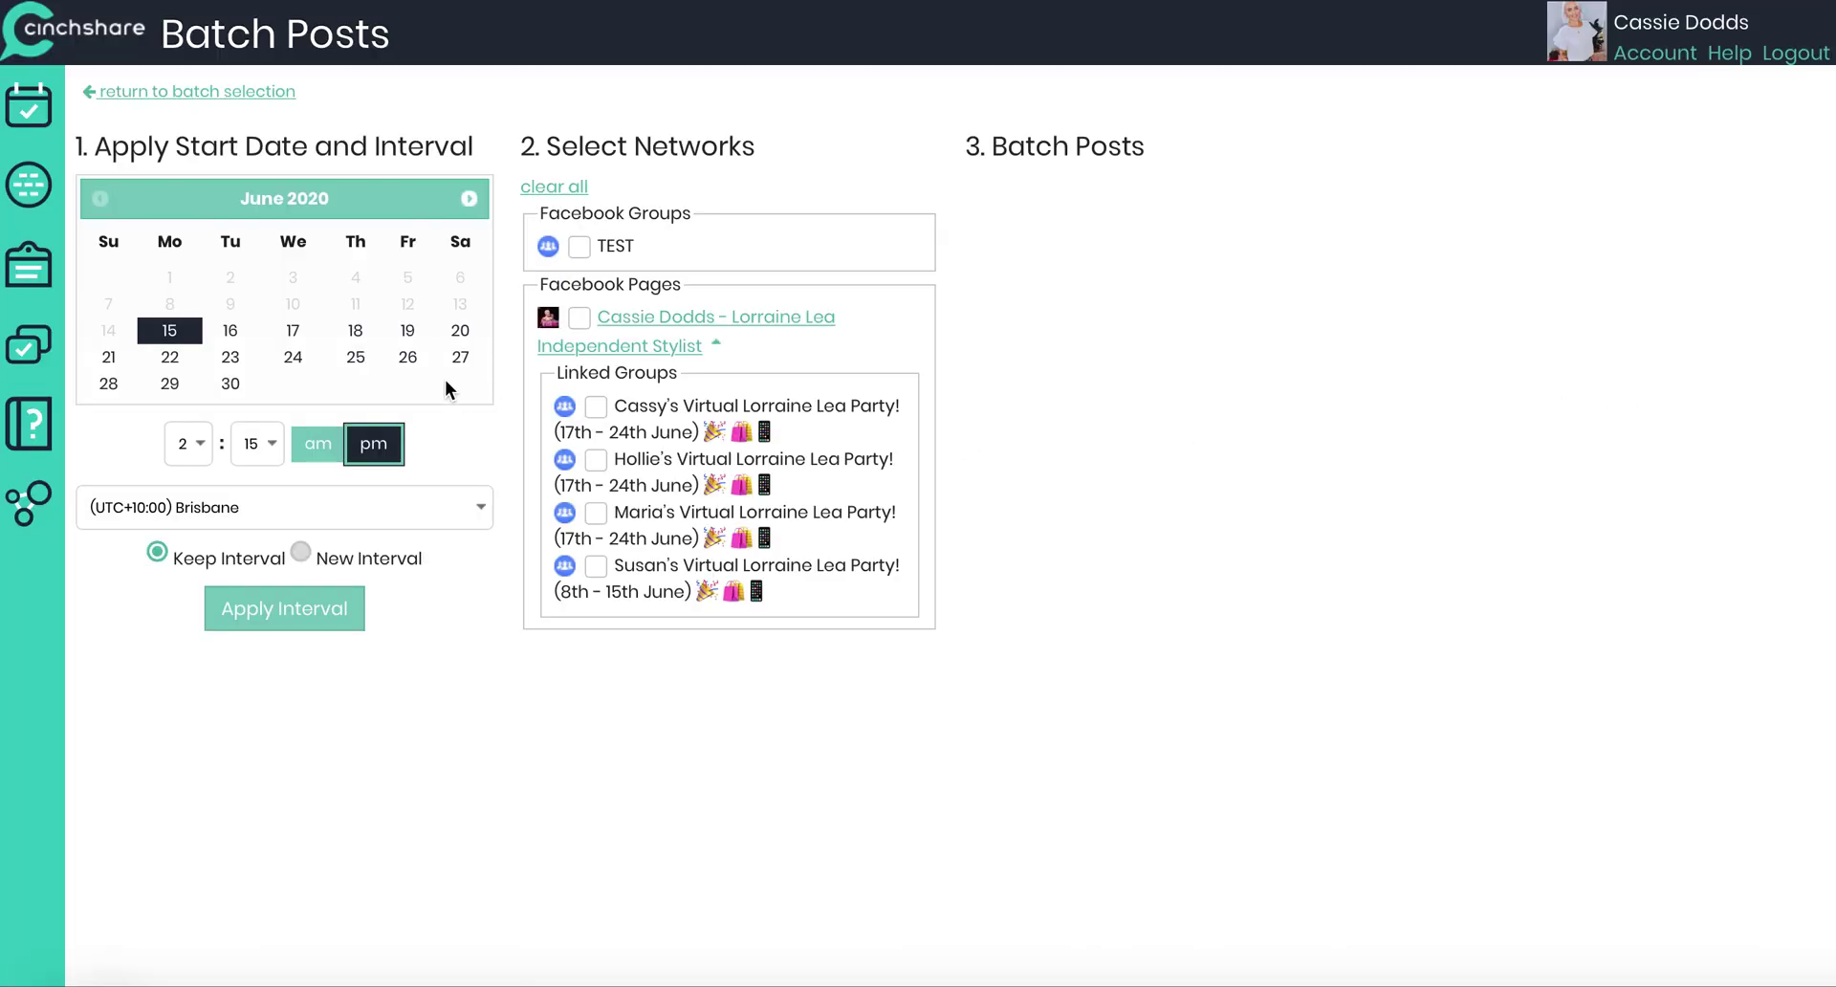
# Step: Schedule the Day 1 batch from 7:30 am on 17 June, every 3 hours
pyautogui.click(191, 444)
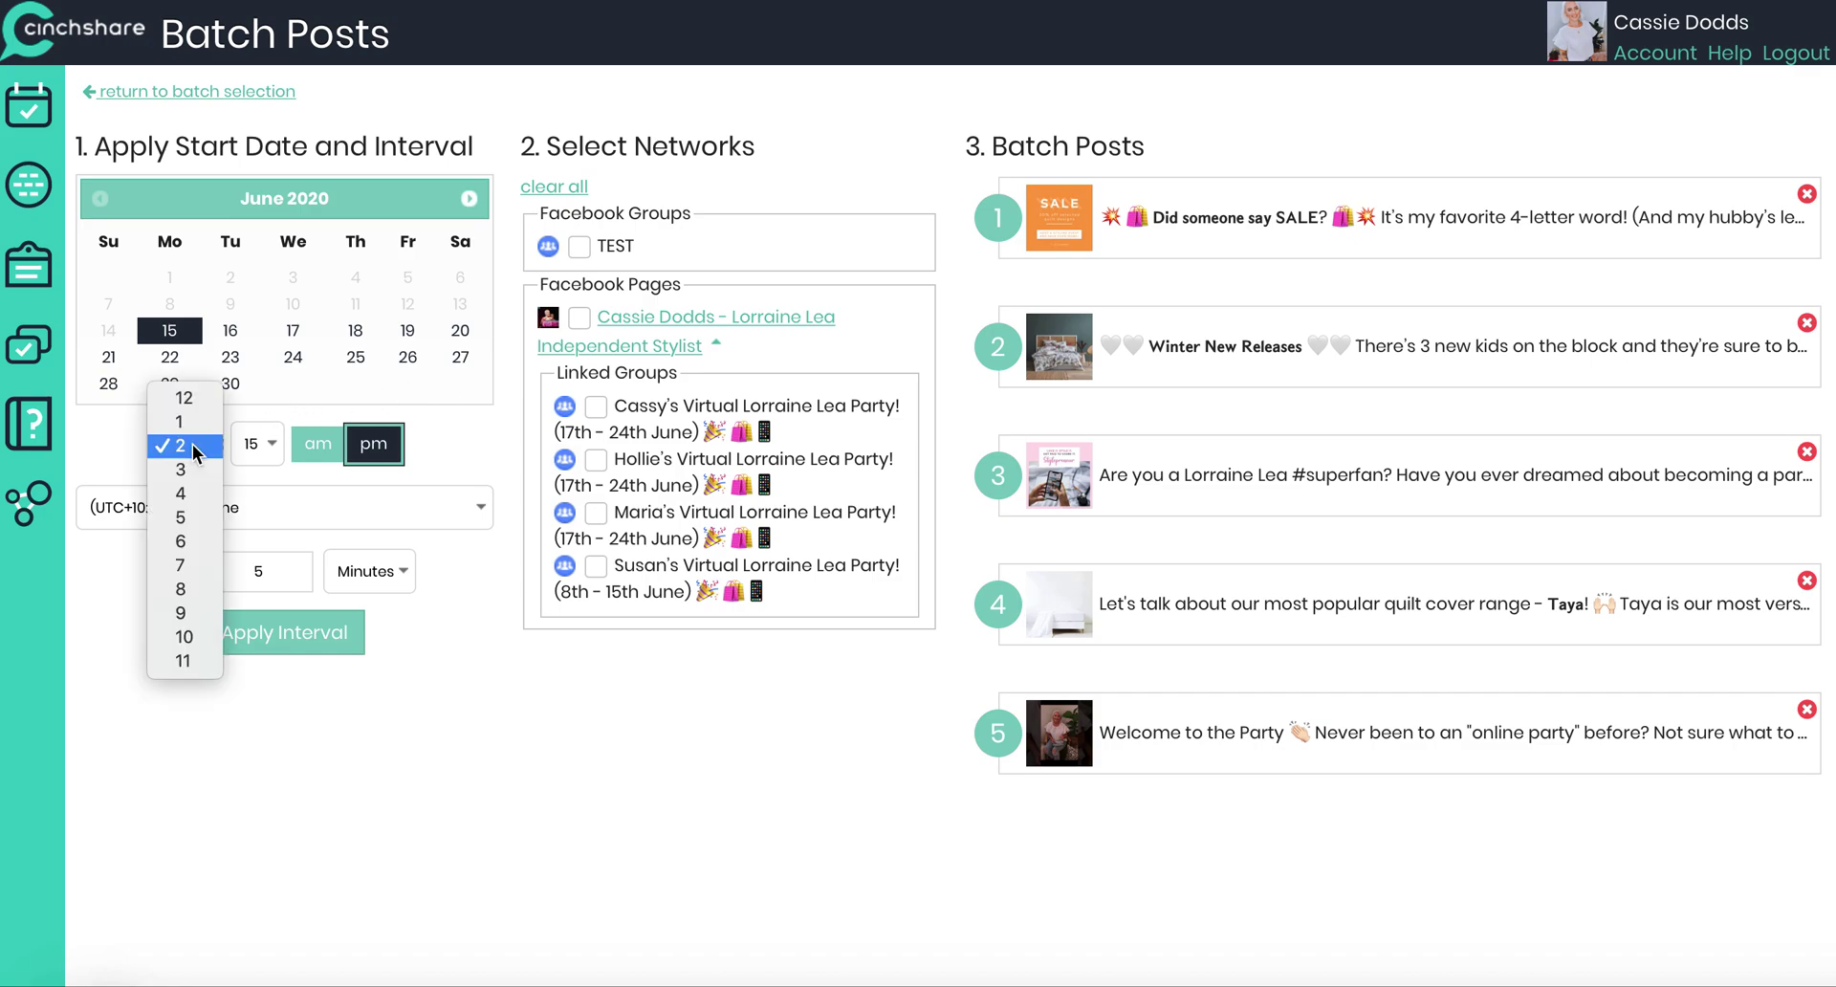
pyautogui.click(187, 566)
pyautogui.click(267, 444)
pyautogui.scroll(-1, 263, 631)
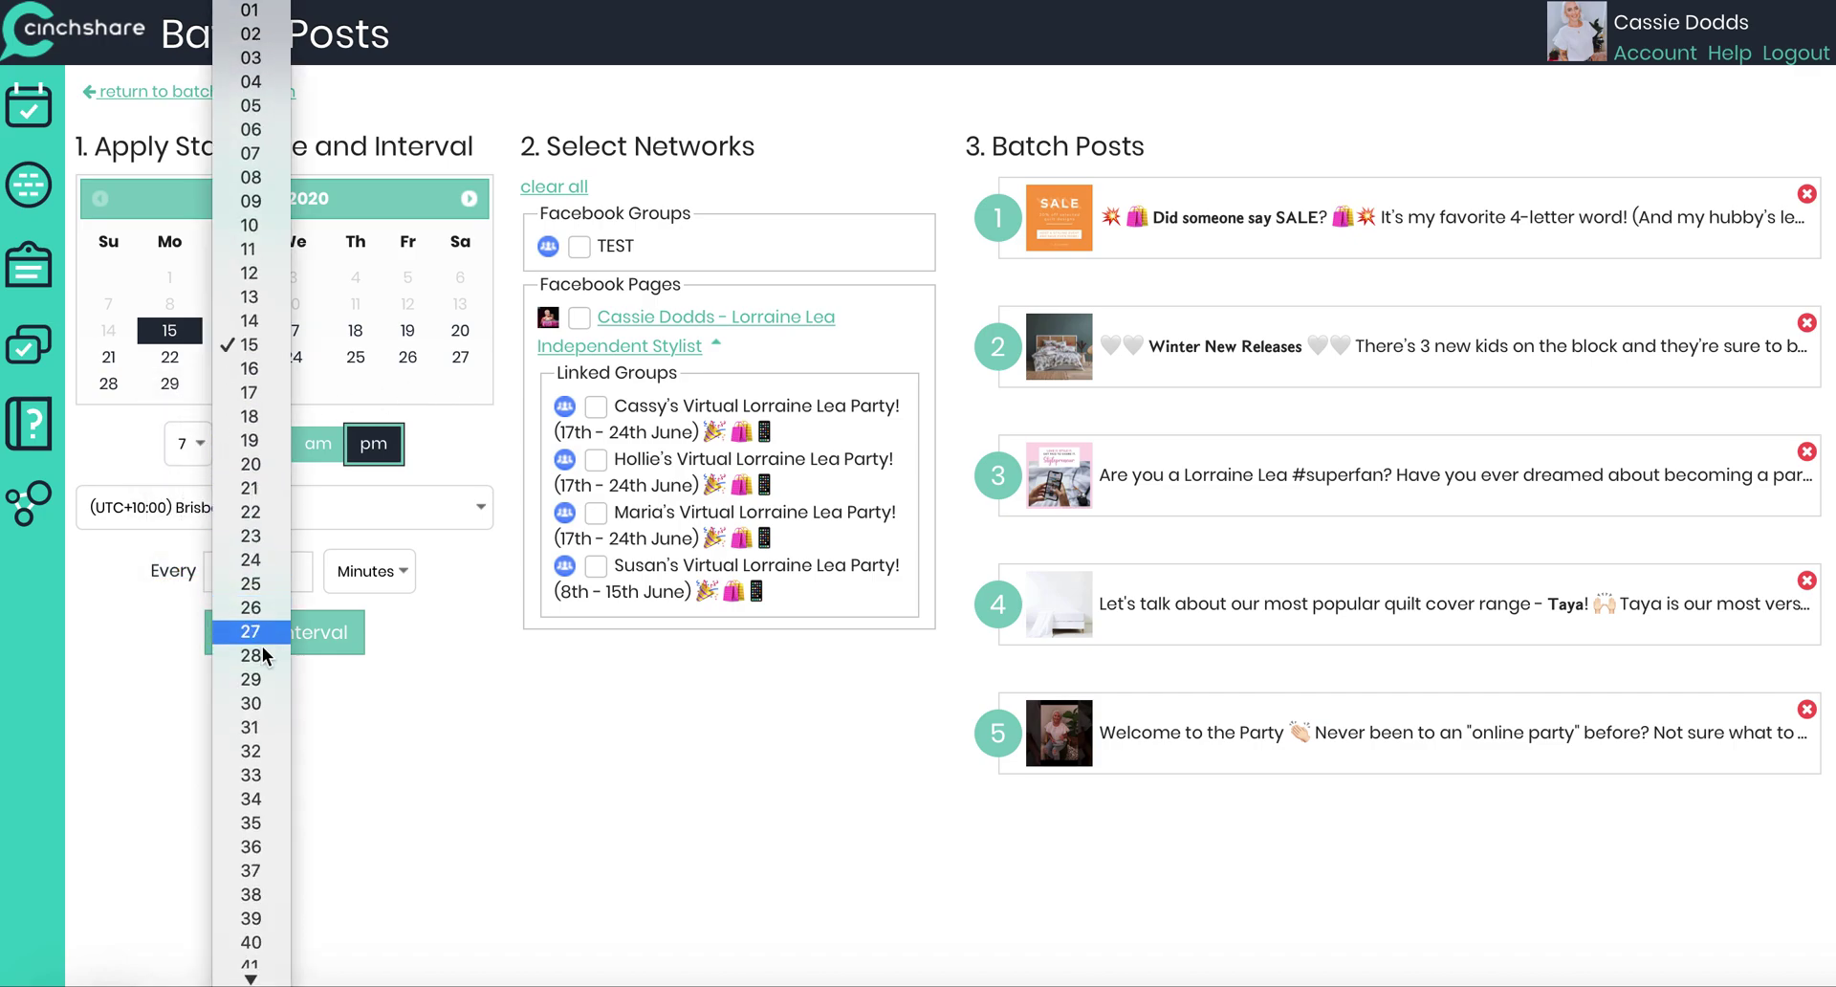
pyautogui.click(264, 713)
pyautogui.click(318, 460)
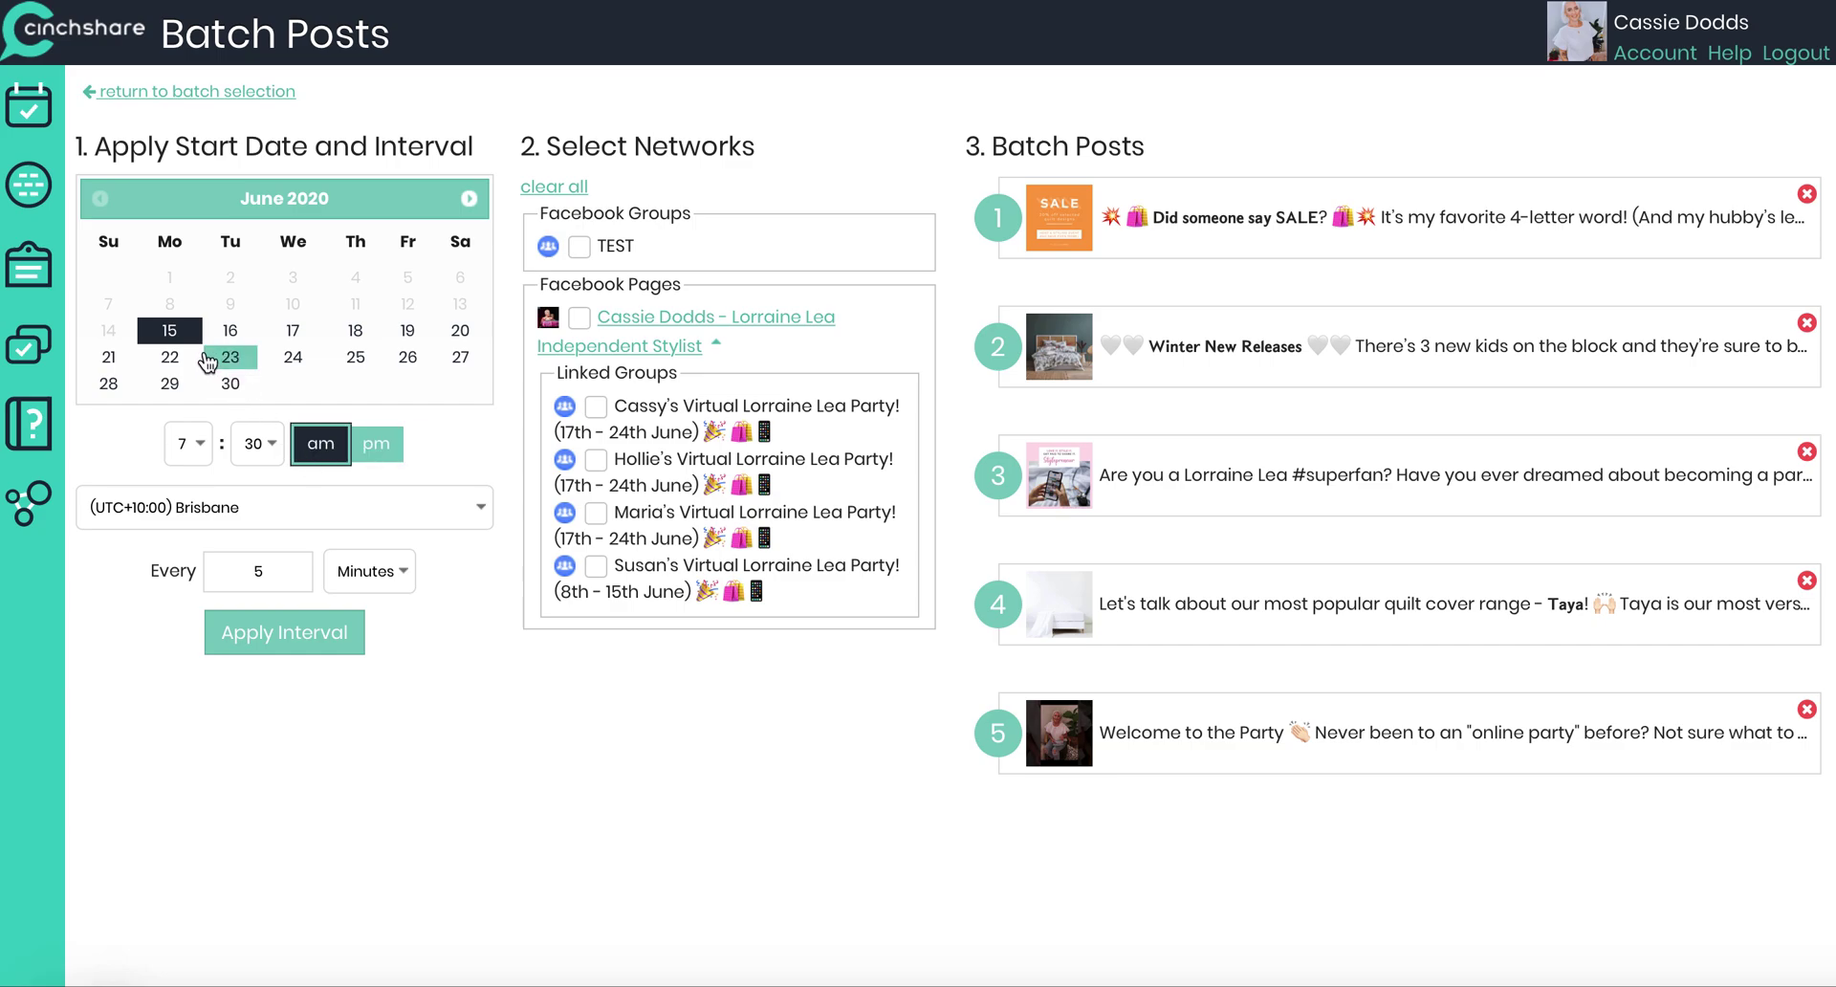
pyautogui.click(292, 334)
pyautogui.click(278, 575)
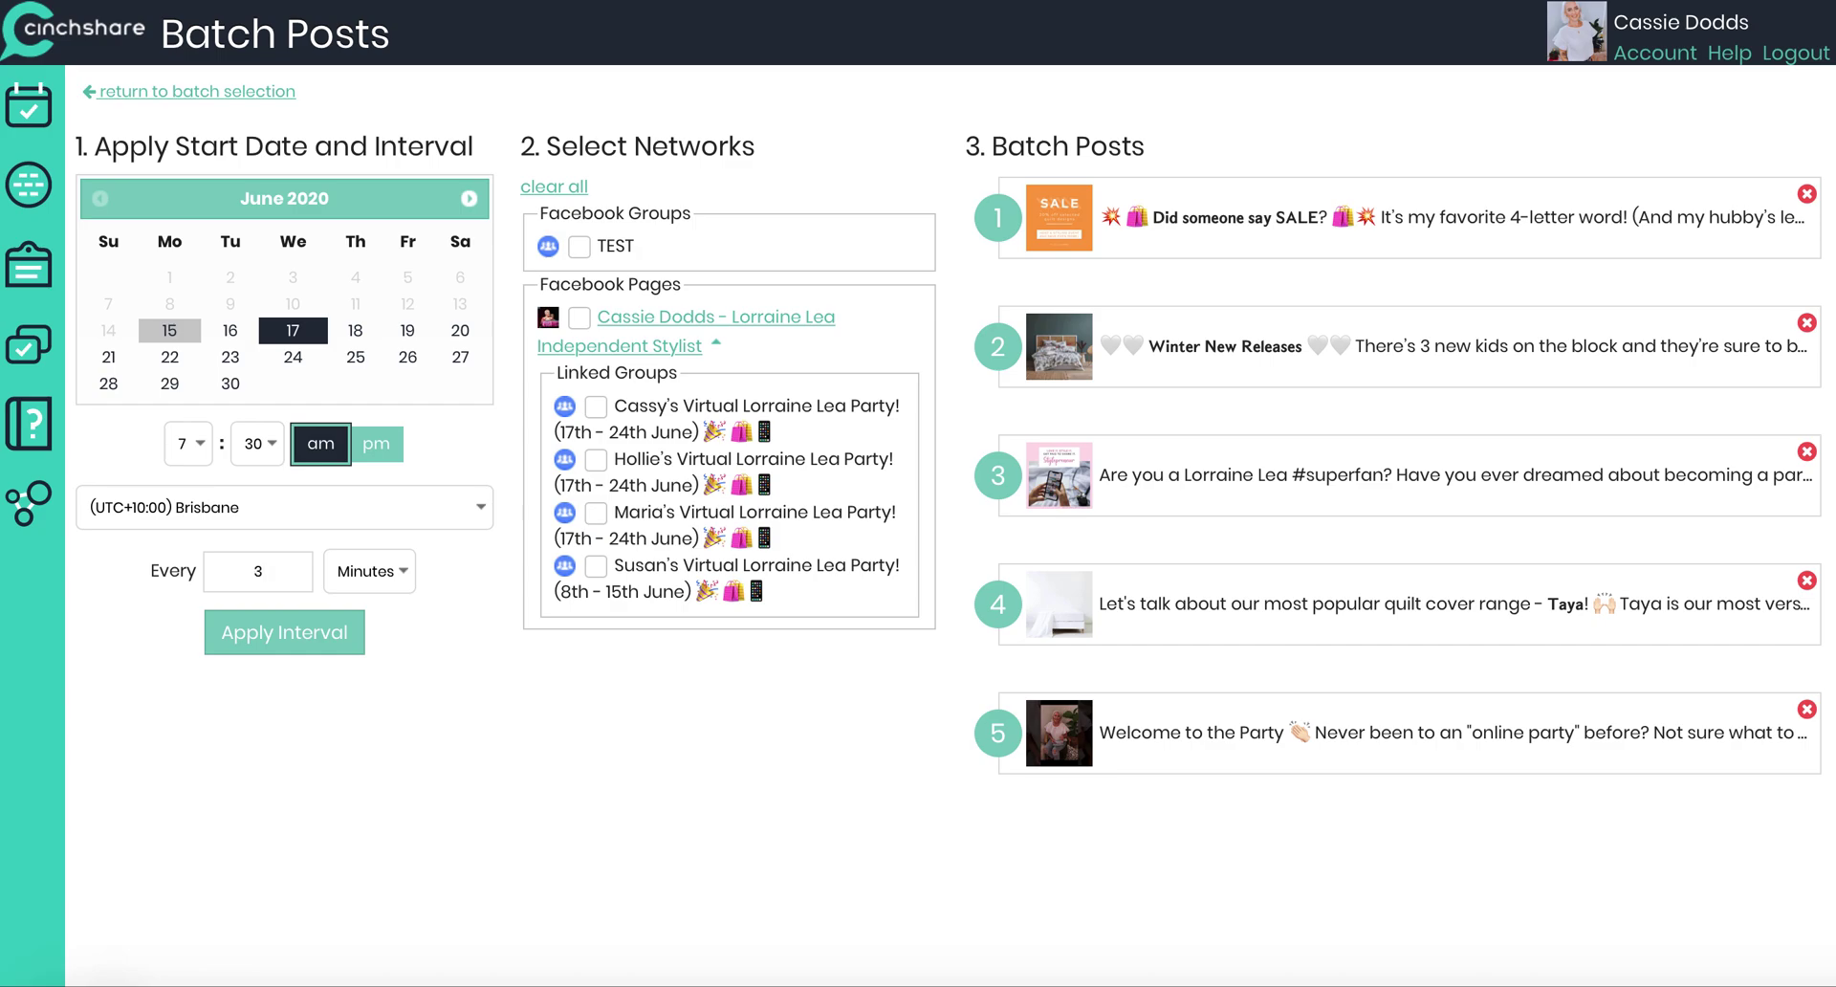
pyautogui.click(365, 582)
pyautogui.click(365, 599)
pyautogui.click(303, 637)
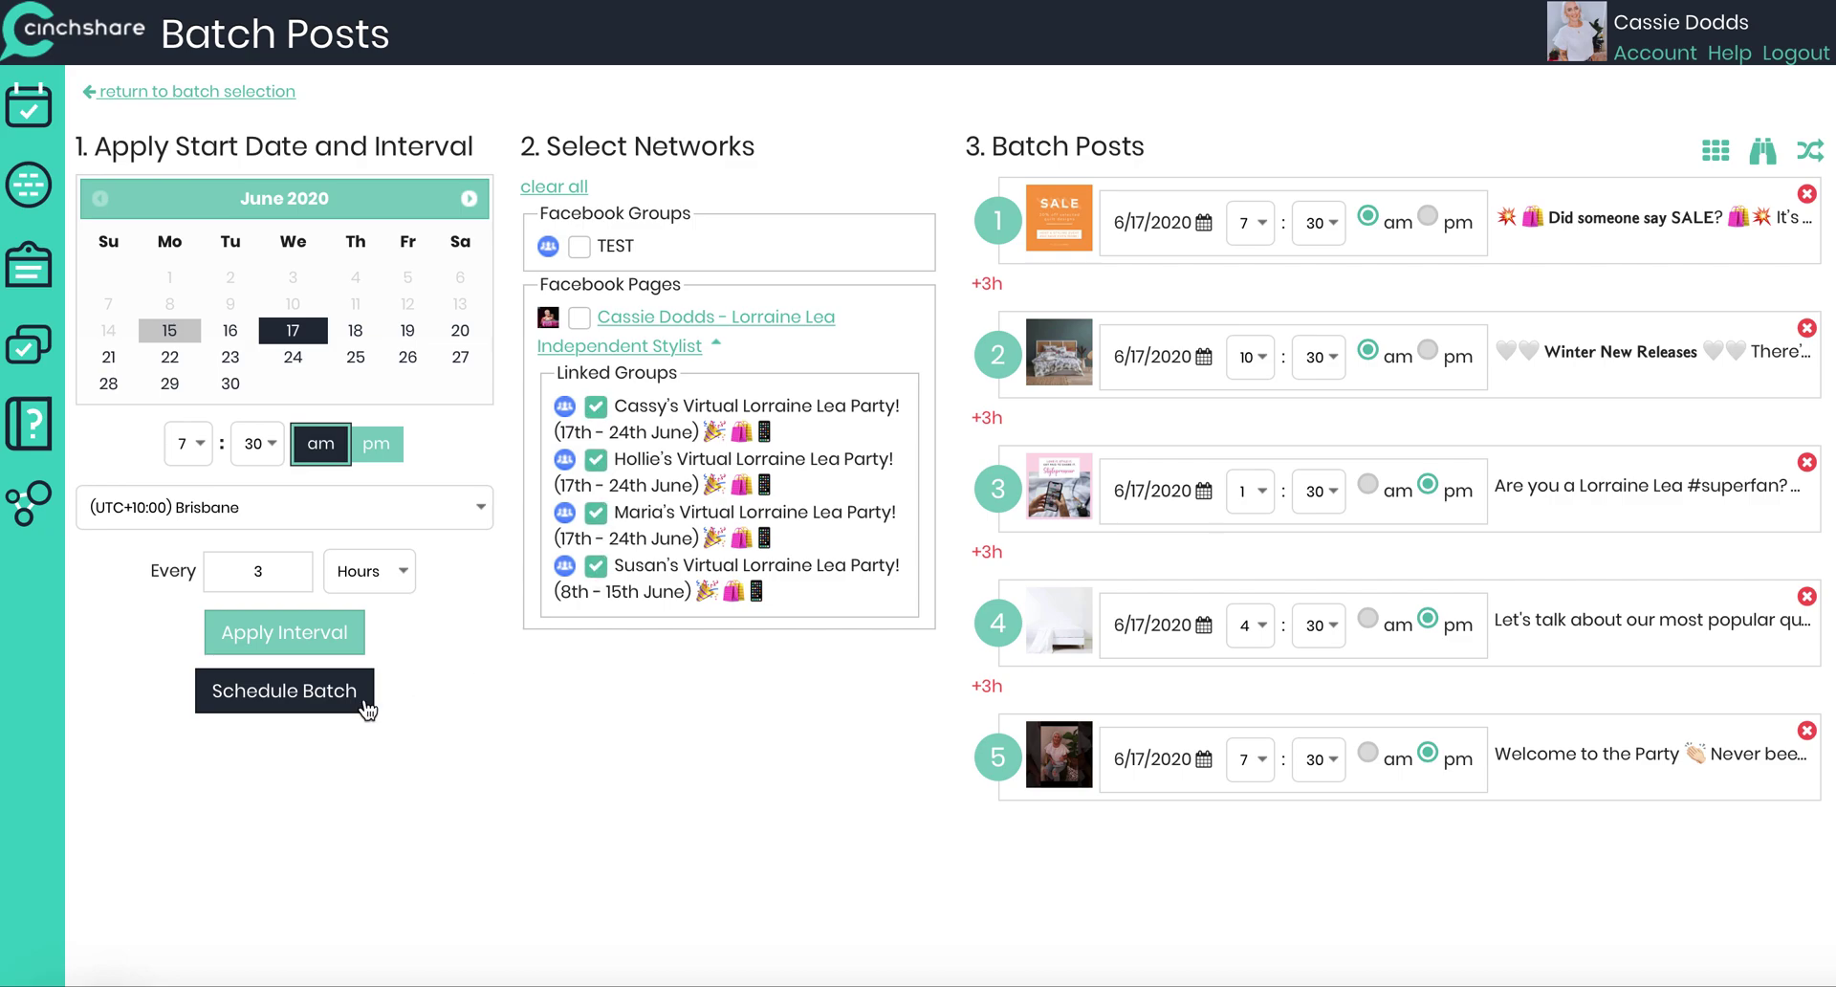
pyautogui.click(319, 690)
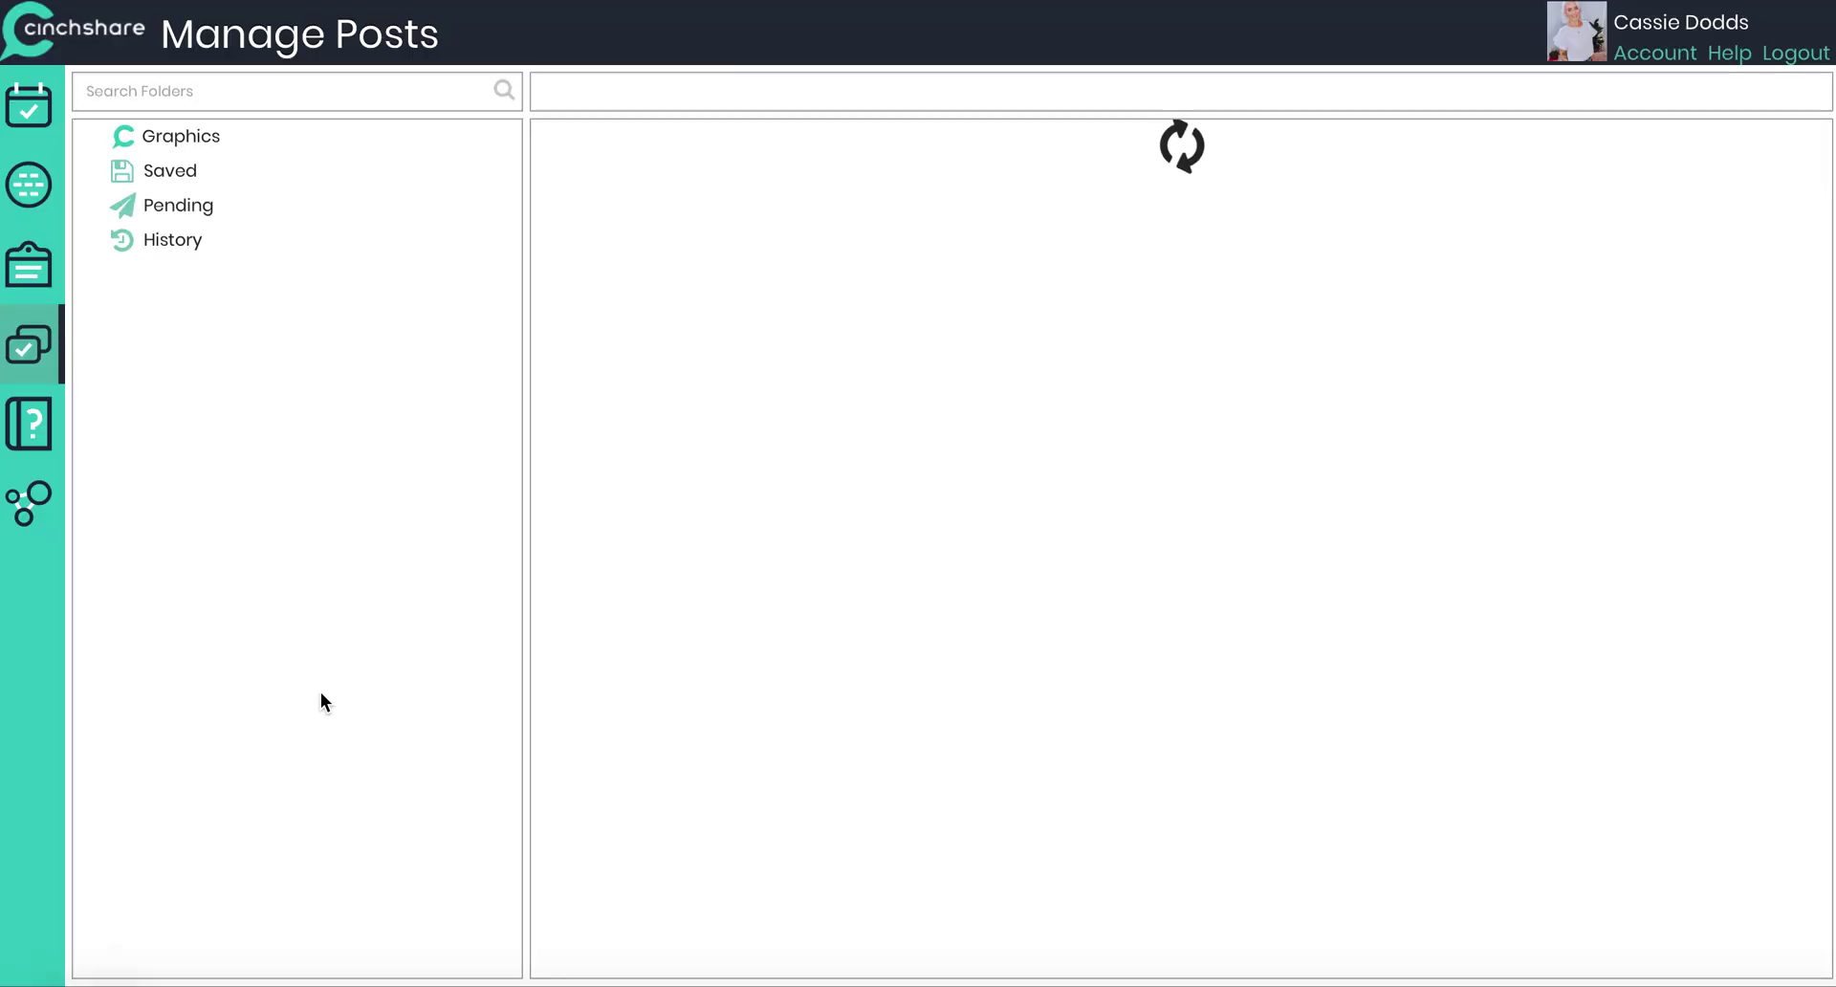
# Step: Select all Day 2 posts for batch posting
pyautogui.click(222, 420)
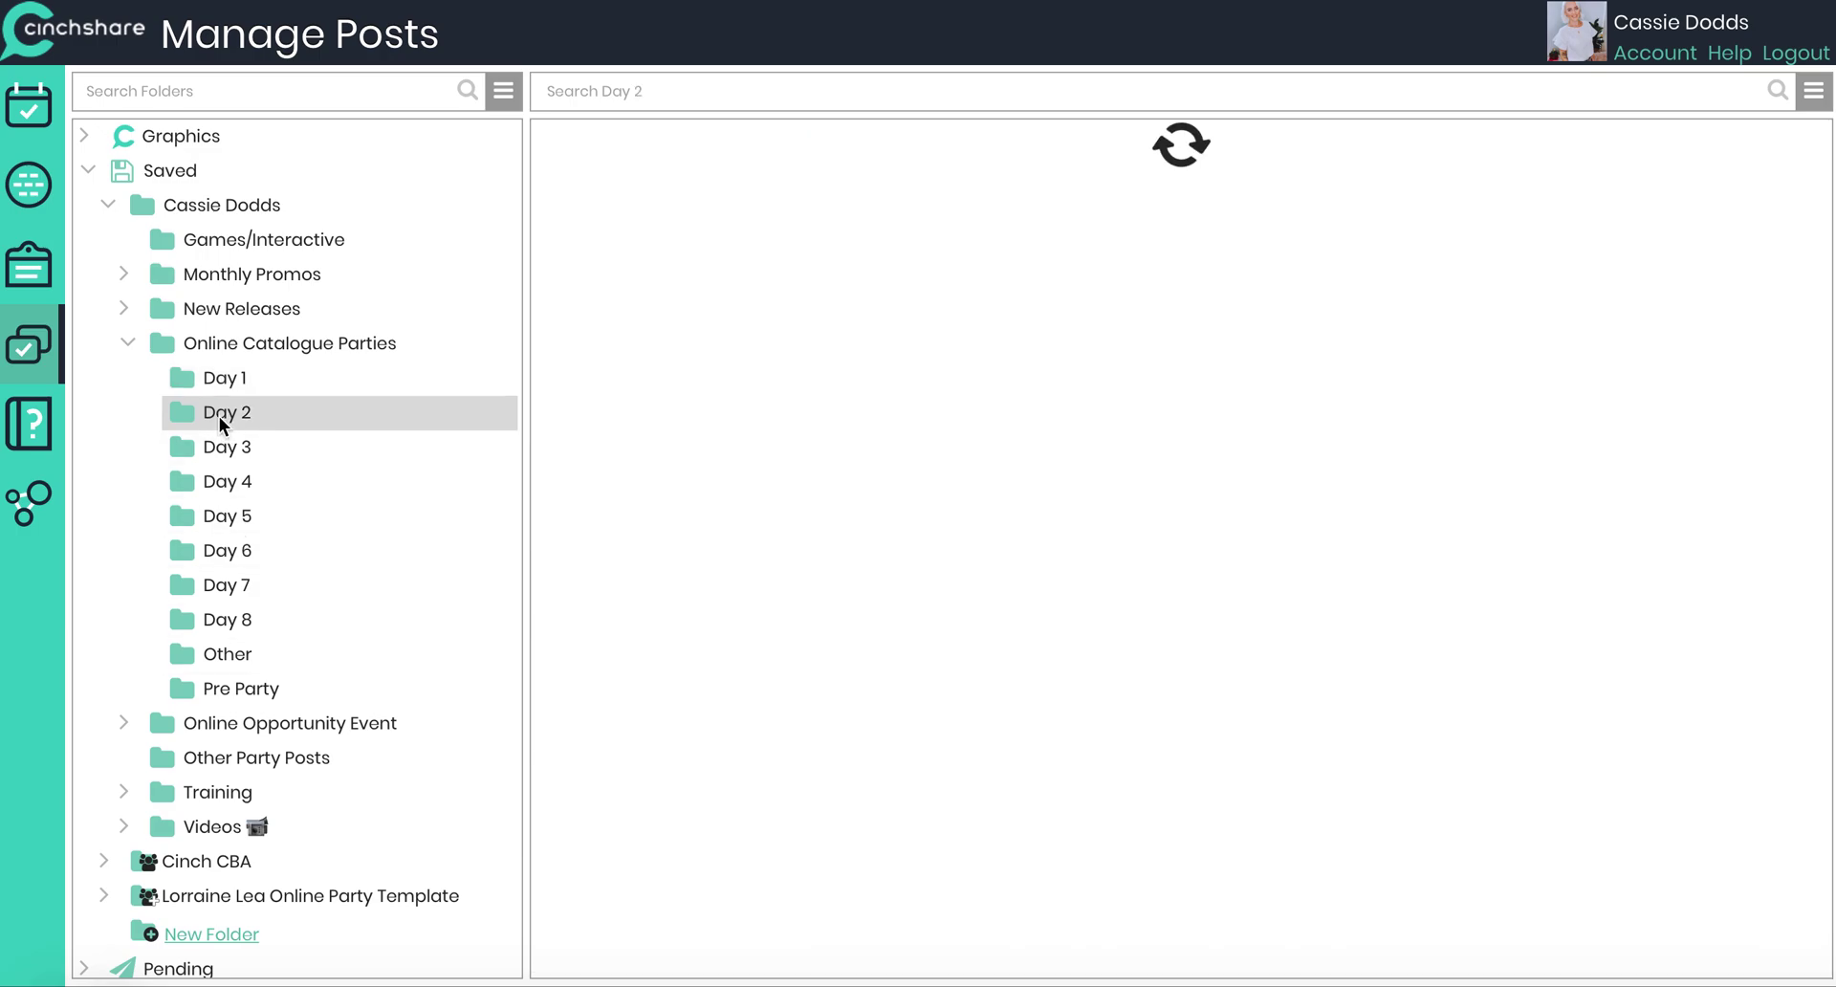
pyautogui.click(1820, 93)
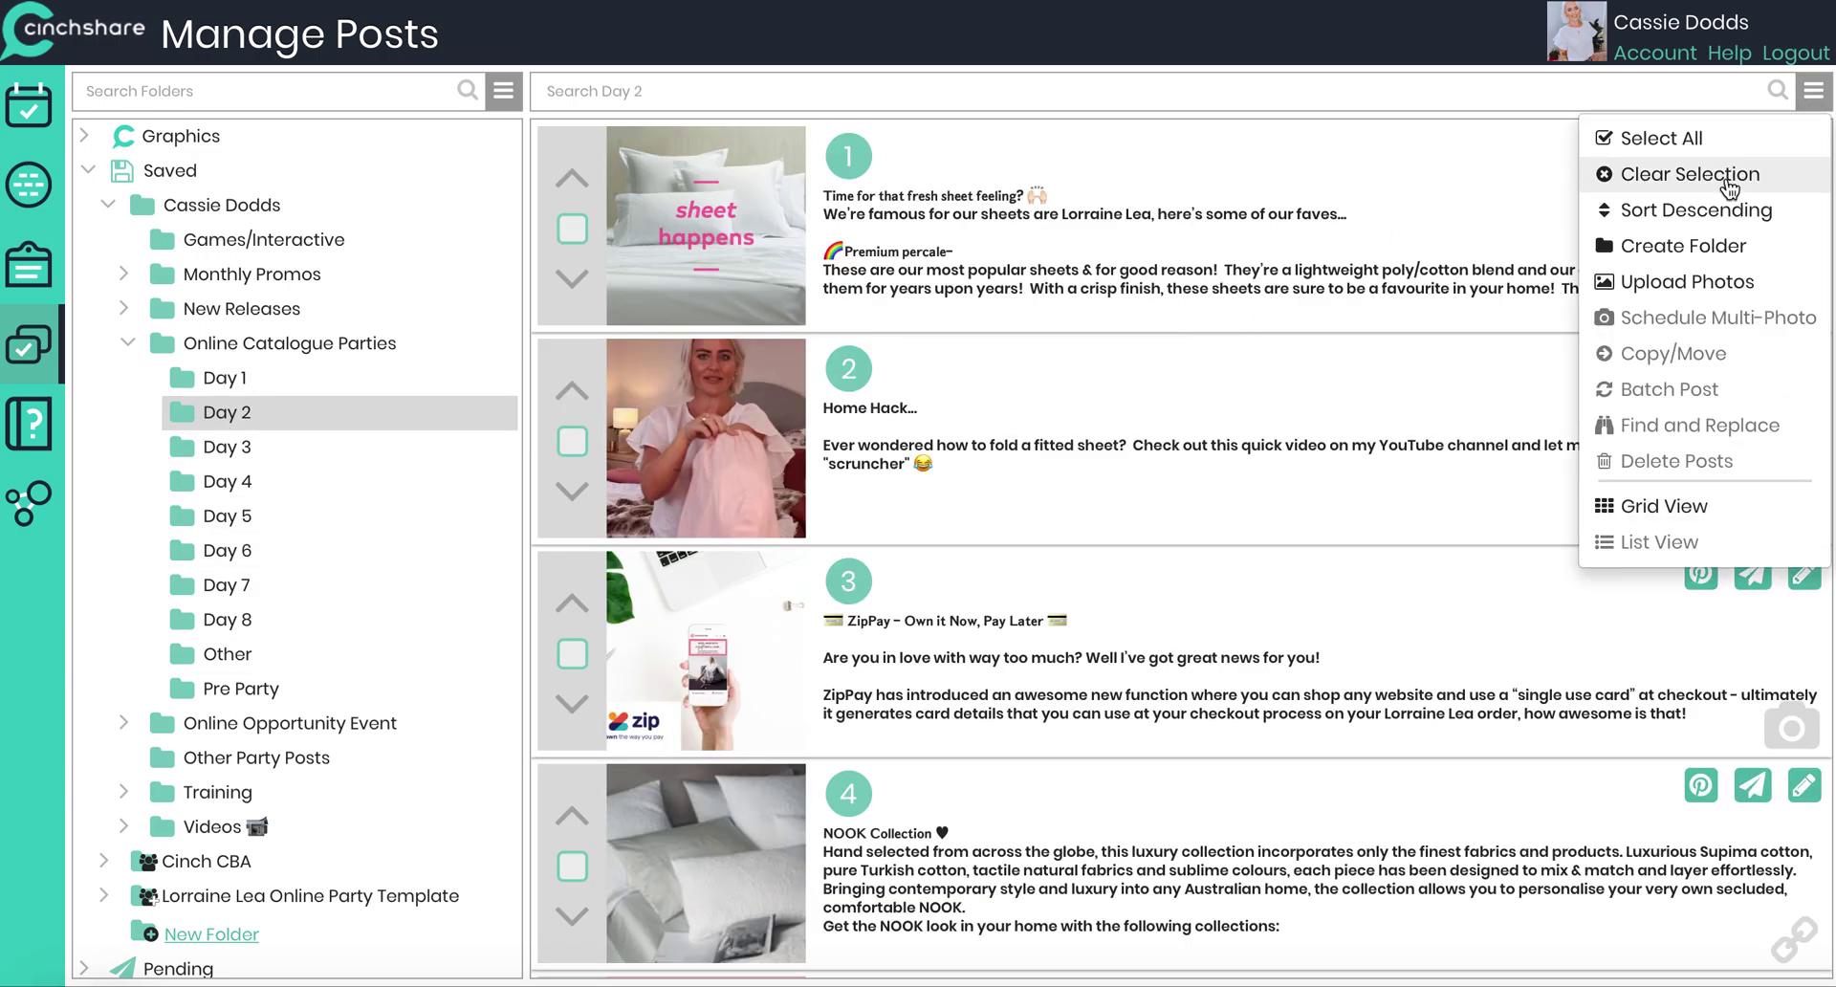
pyautogui.click(1674, 144)
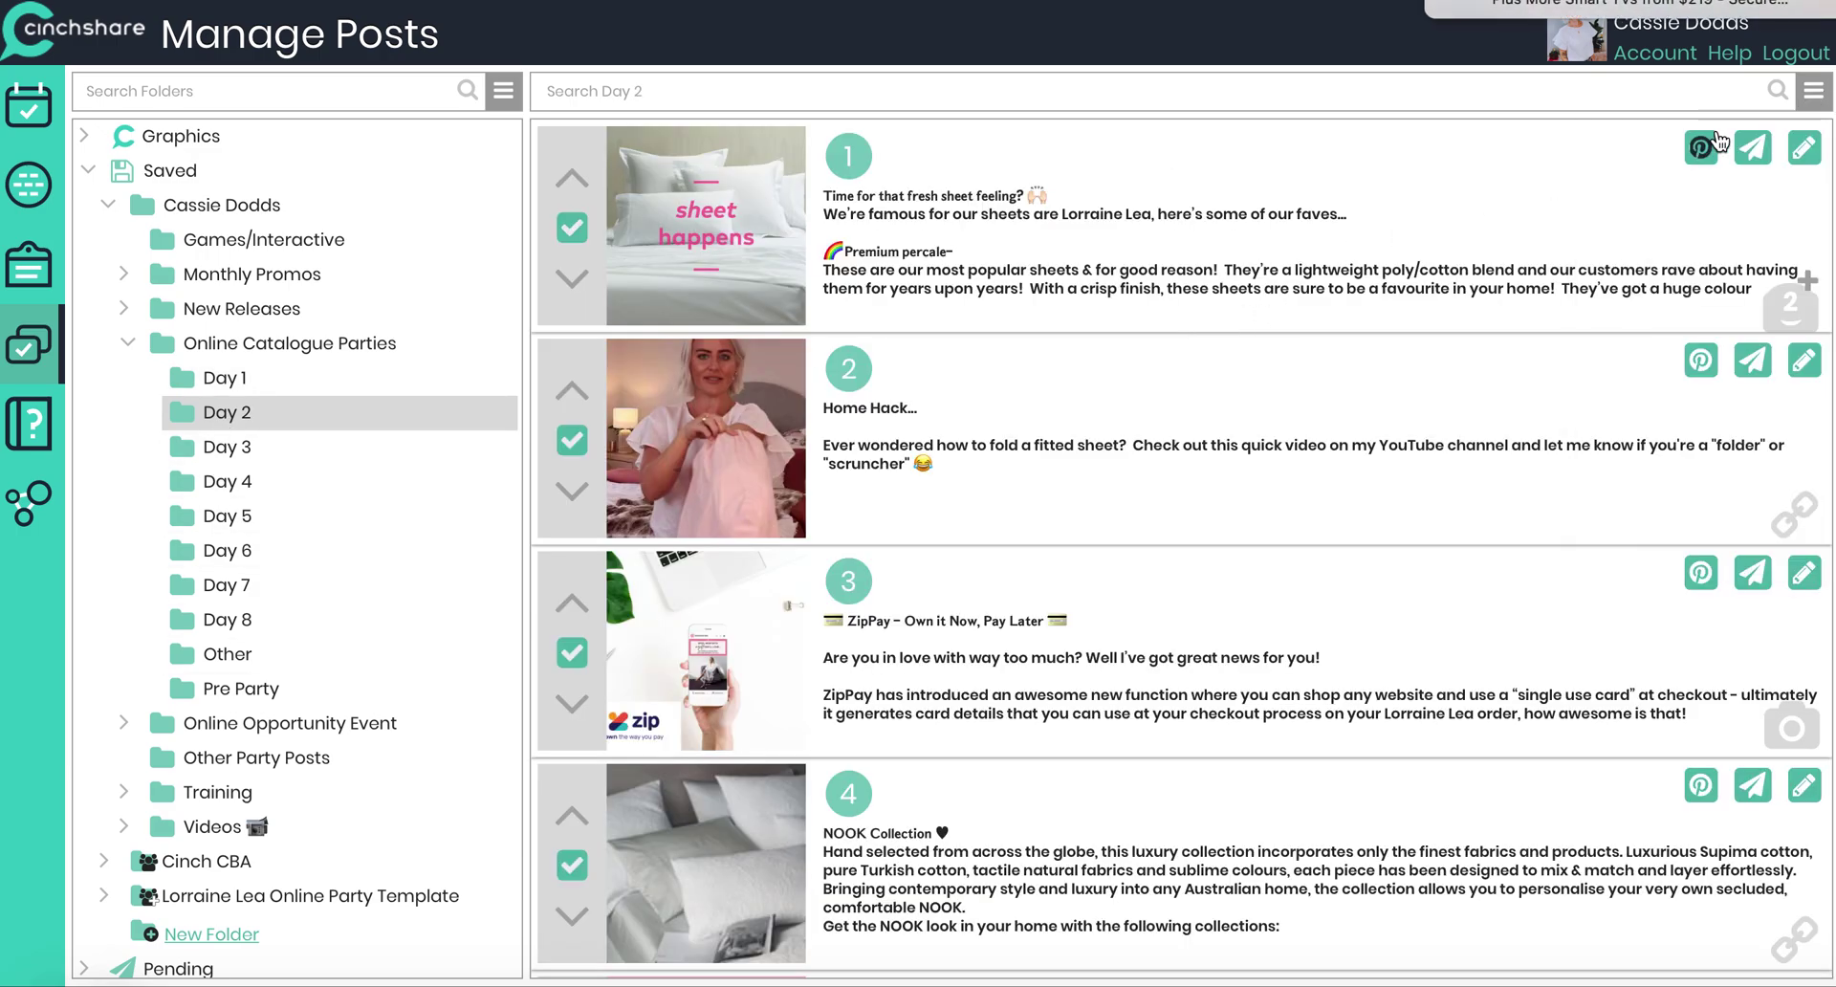
pyautogui.click(1815, 91)
pyautogui.click(1660, 392)
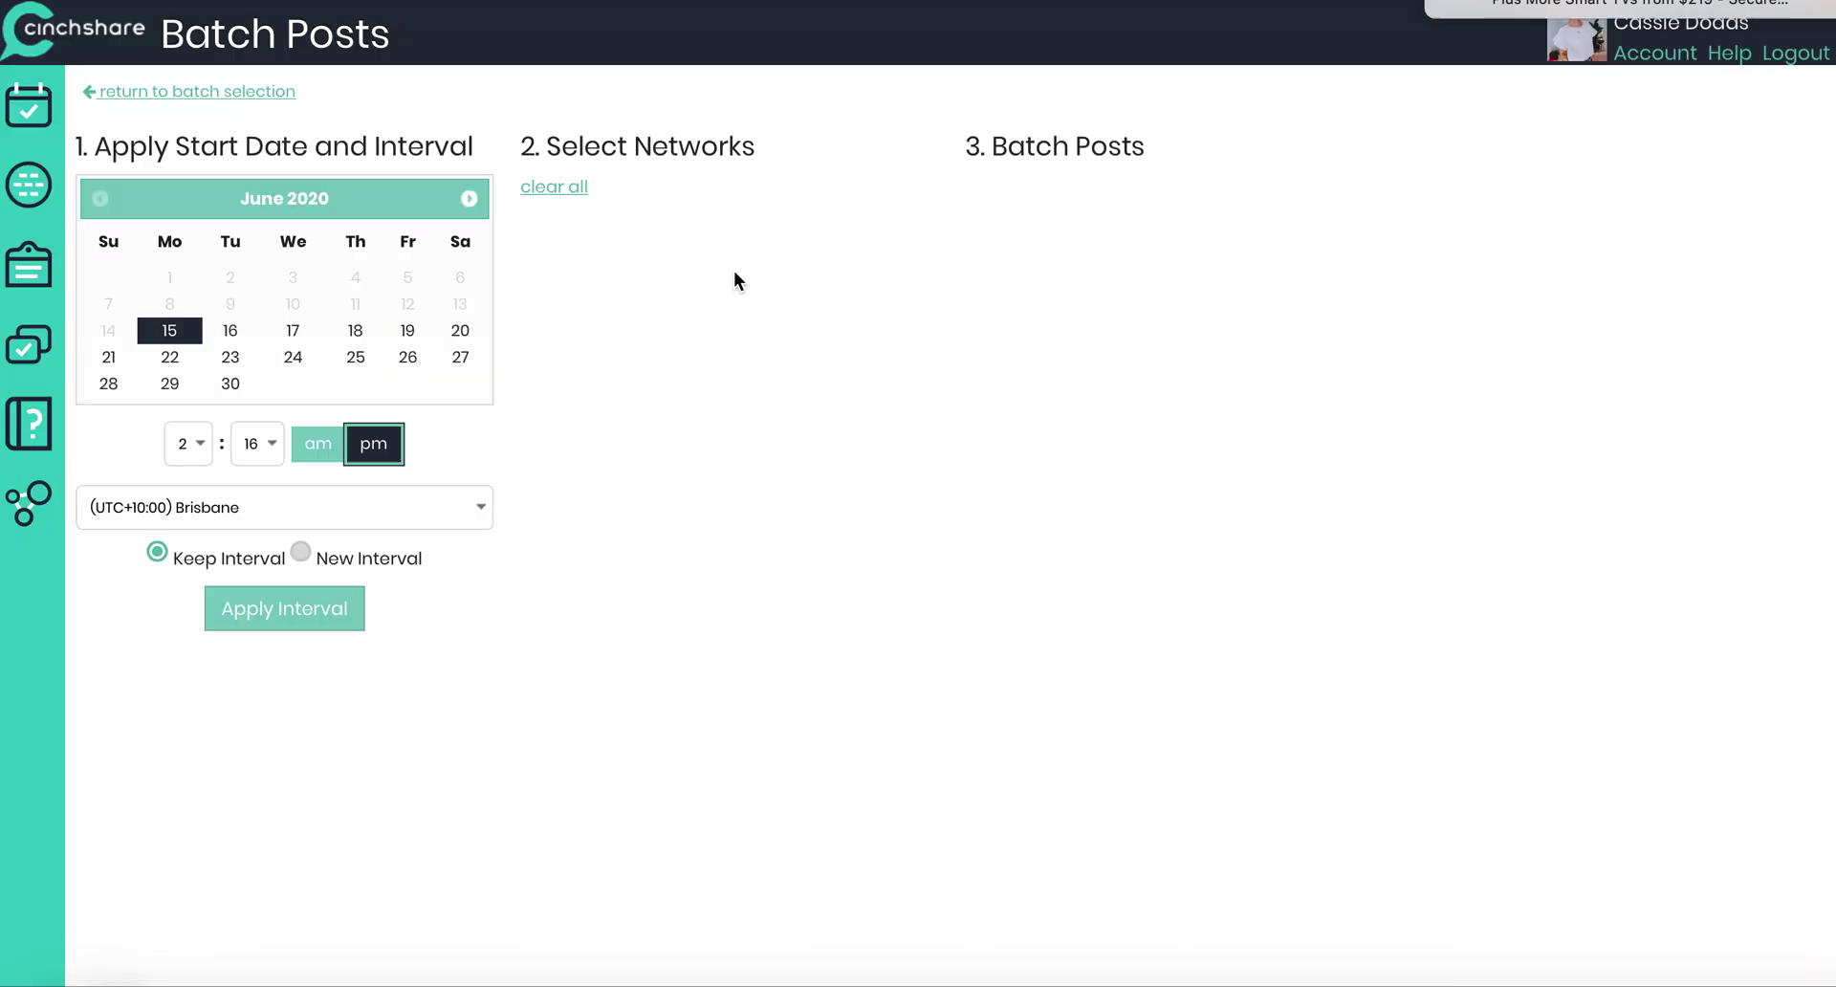
# Step: Schedule them from 7:16 am on 18 June, every 3 hours, adding the third and fourth groups
pyautogui.click(357, 335)
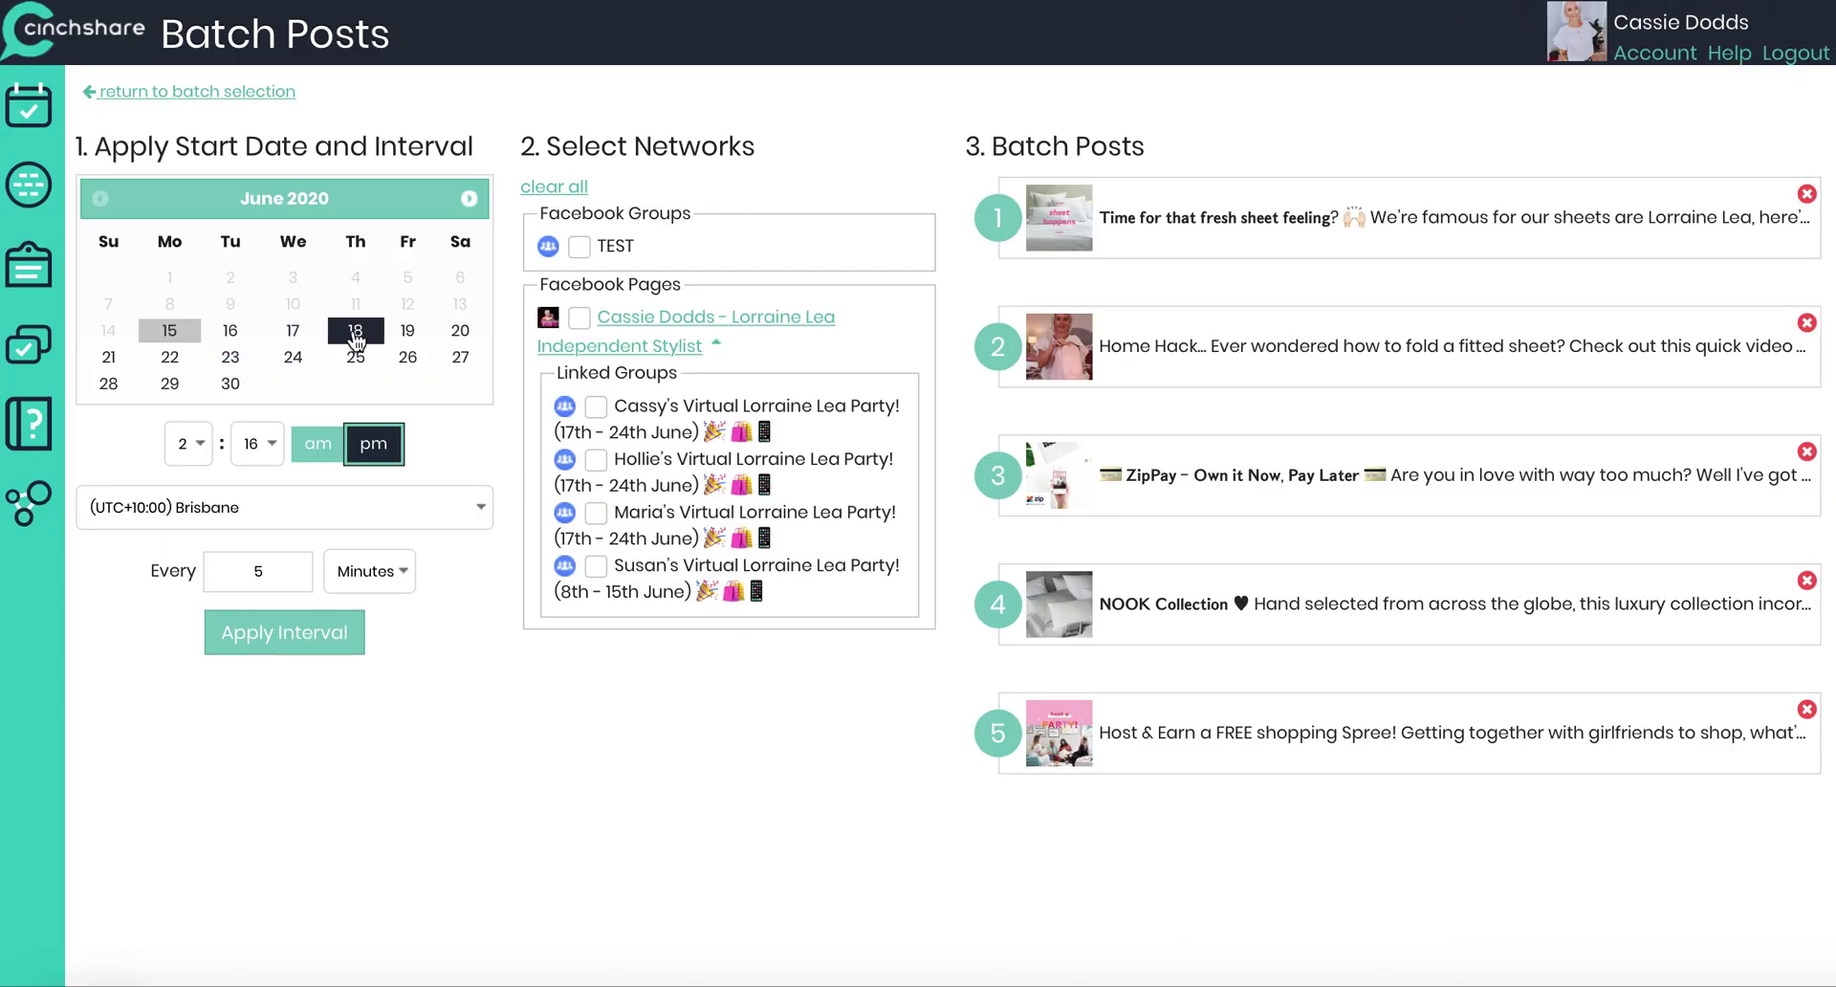
pyautogui.click(200, 445)
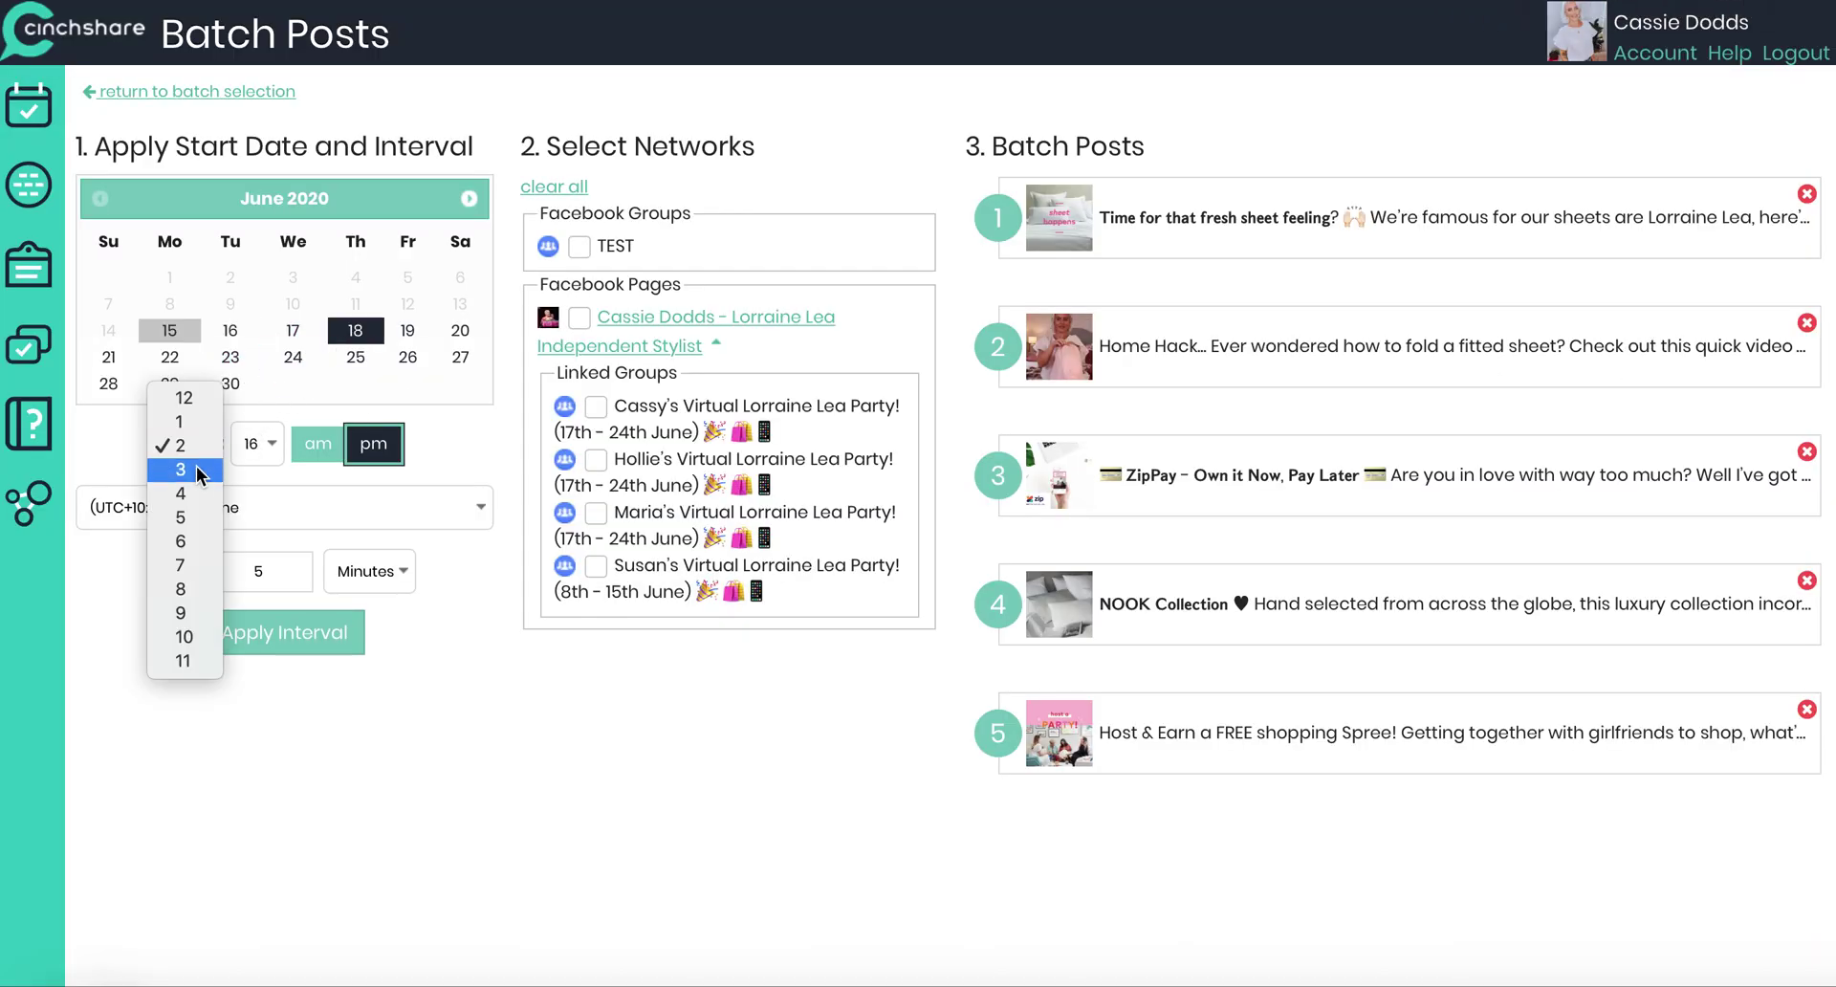
pyautogui.click(189, 566)
pyautogui.click(315, 450)
pyautogui.click(251, 449)
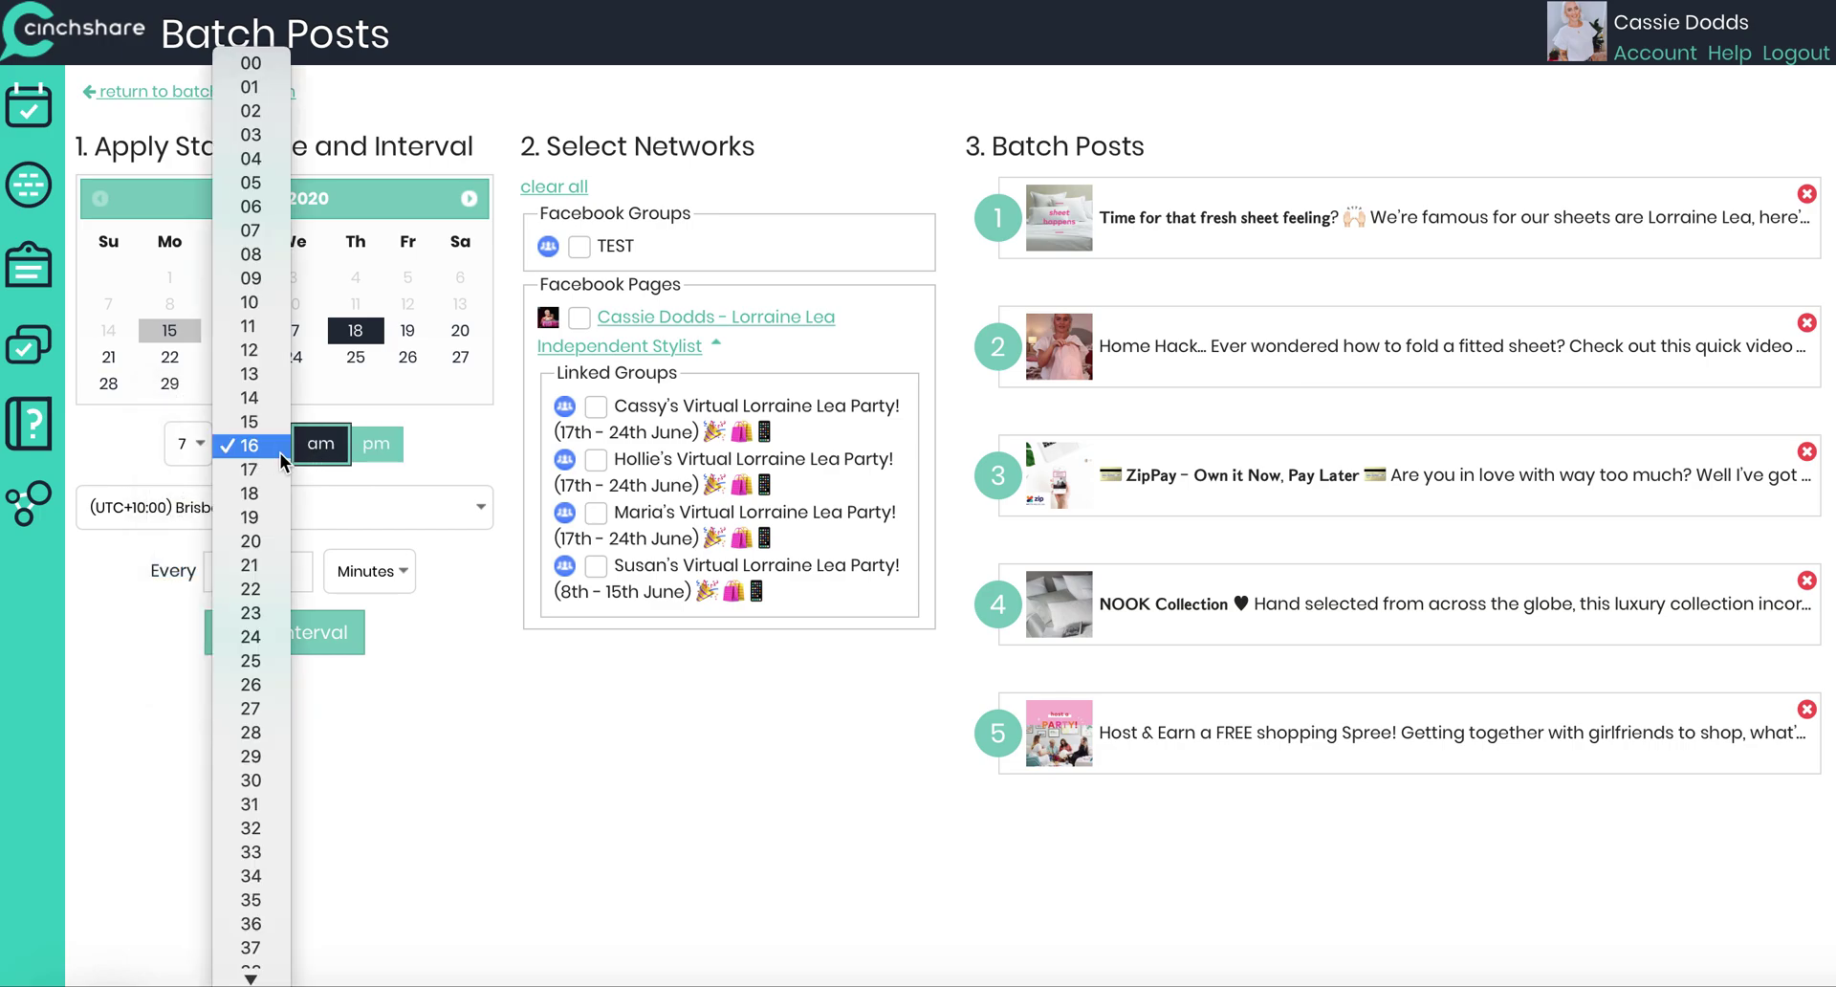
pyautogui.click(333, 493)
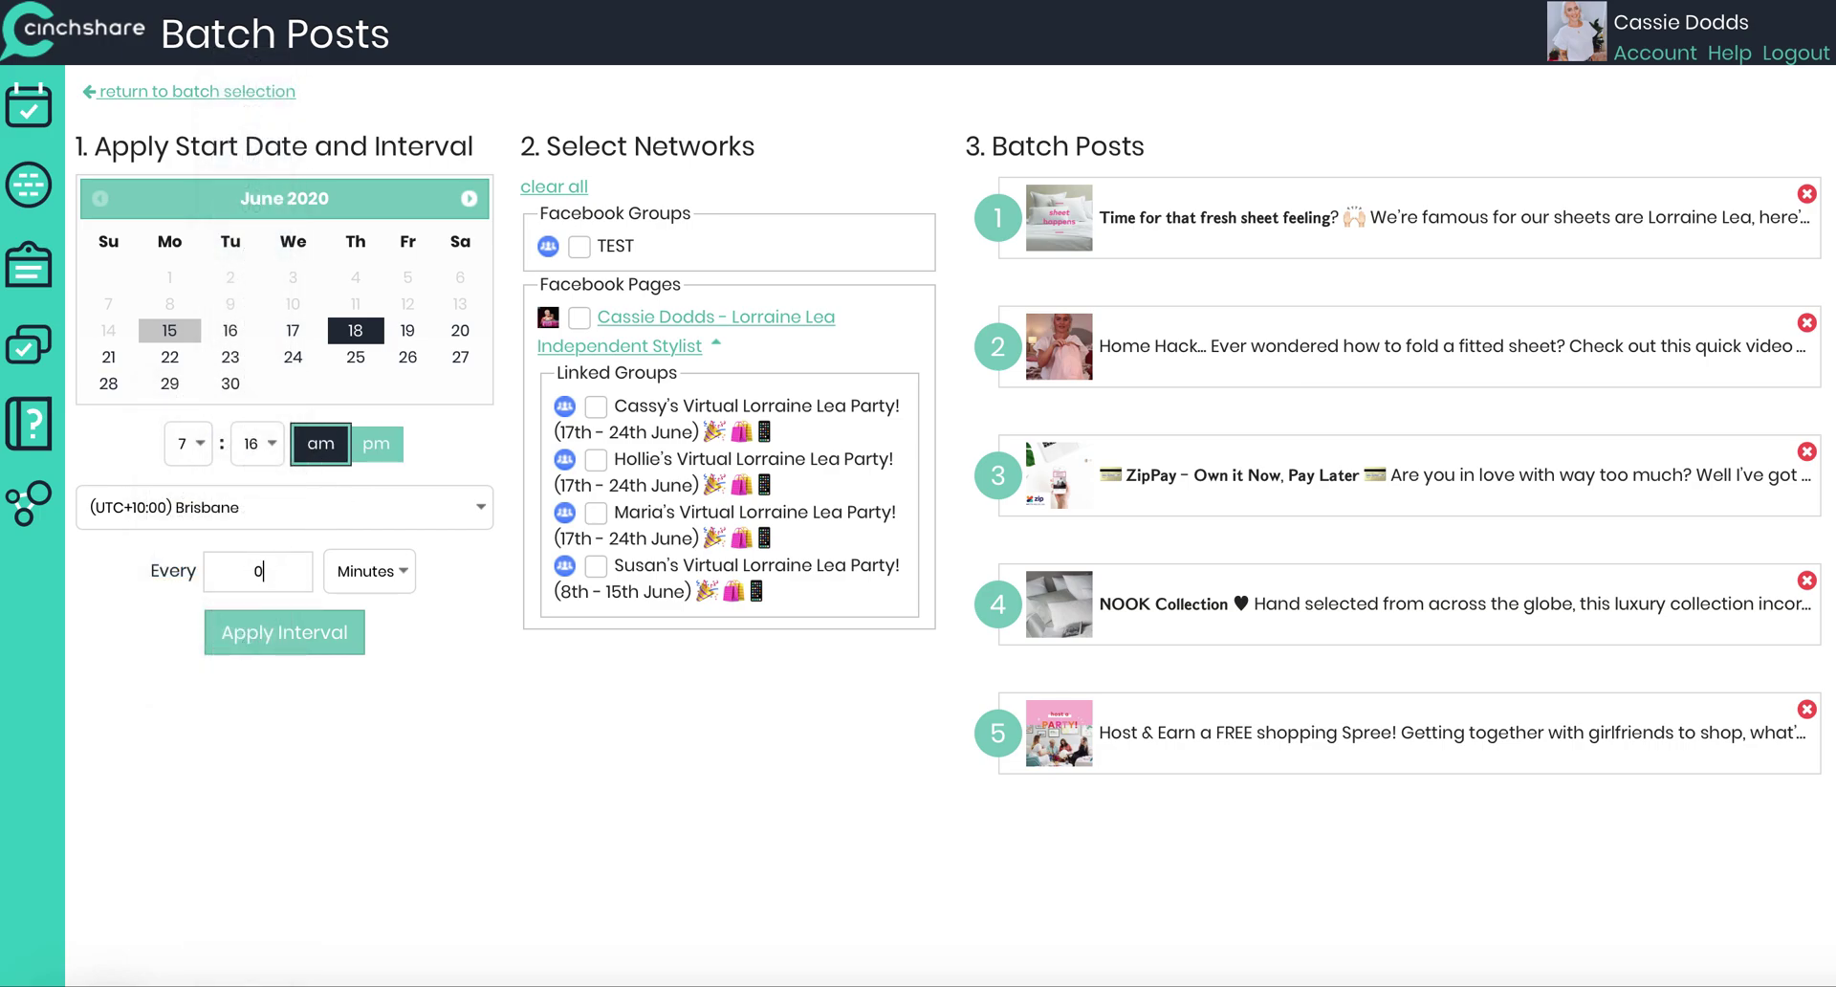
pyautogui.press('Down')
pyautogui.click(274, 632)
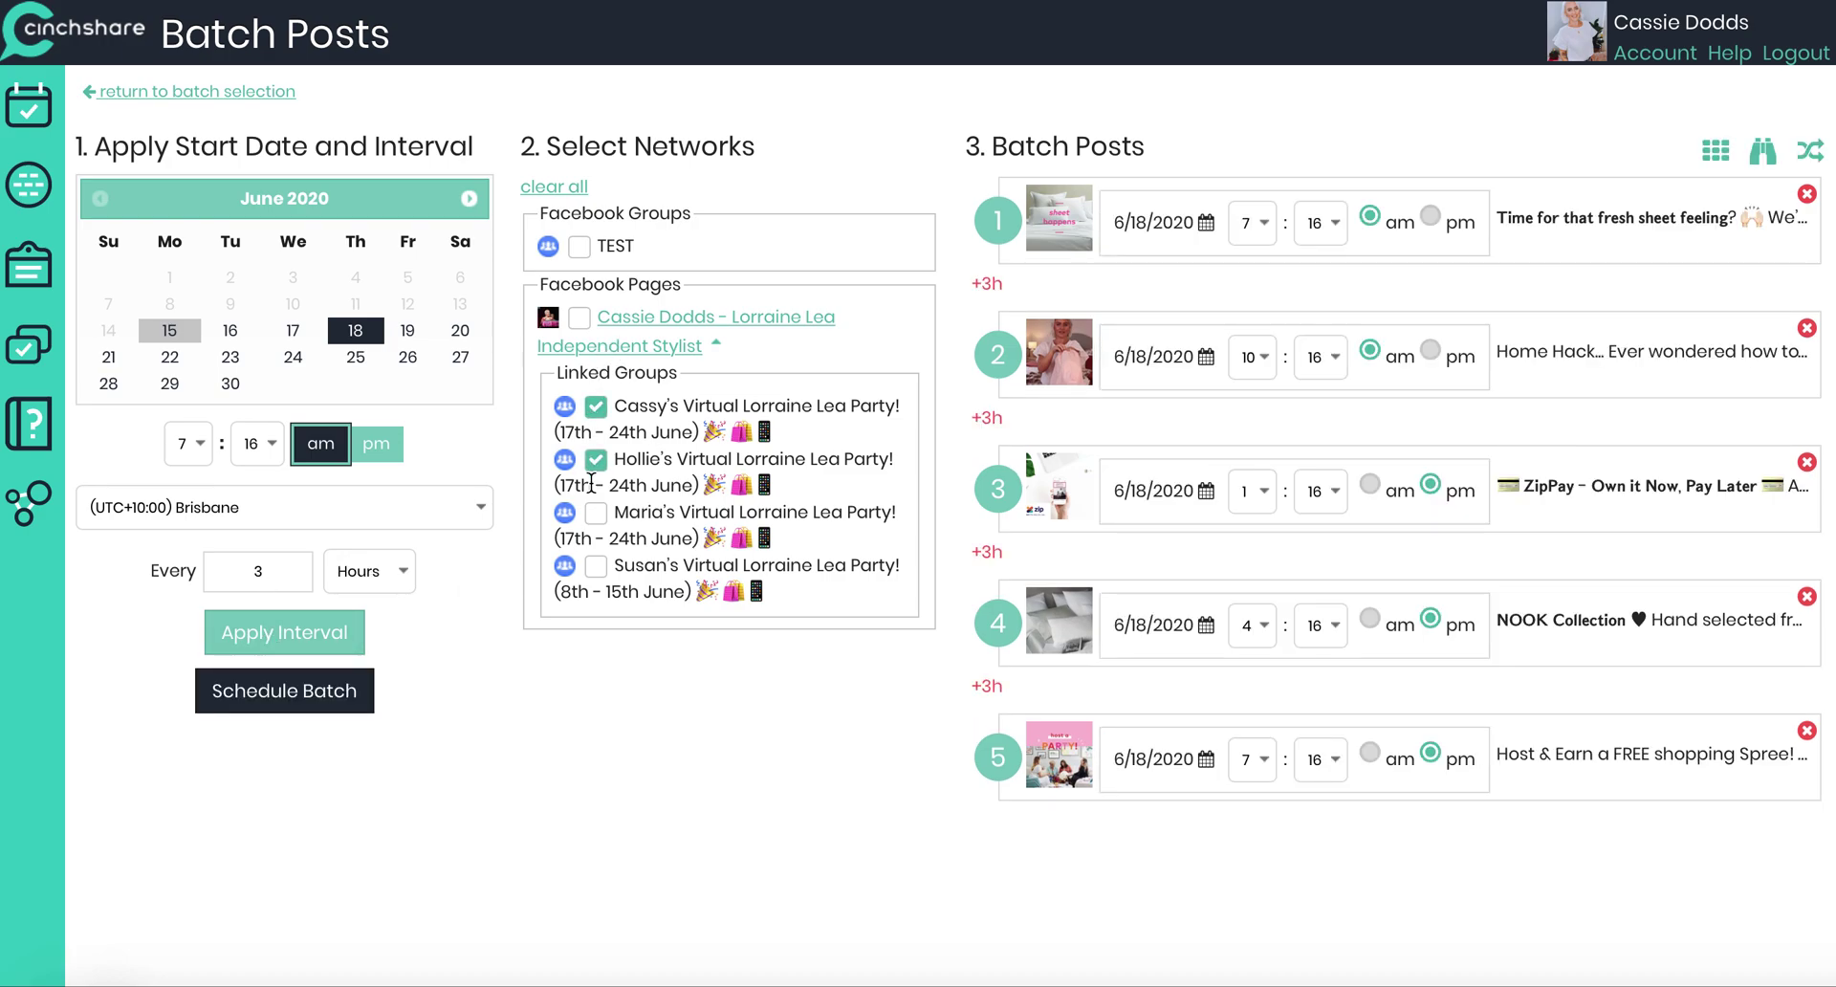
pyautogui.click(595, 515)
pyautogui.click(595, 562)
pyautogui.click(309, 687)
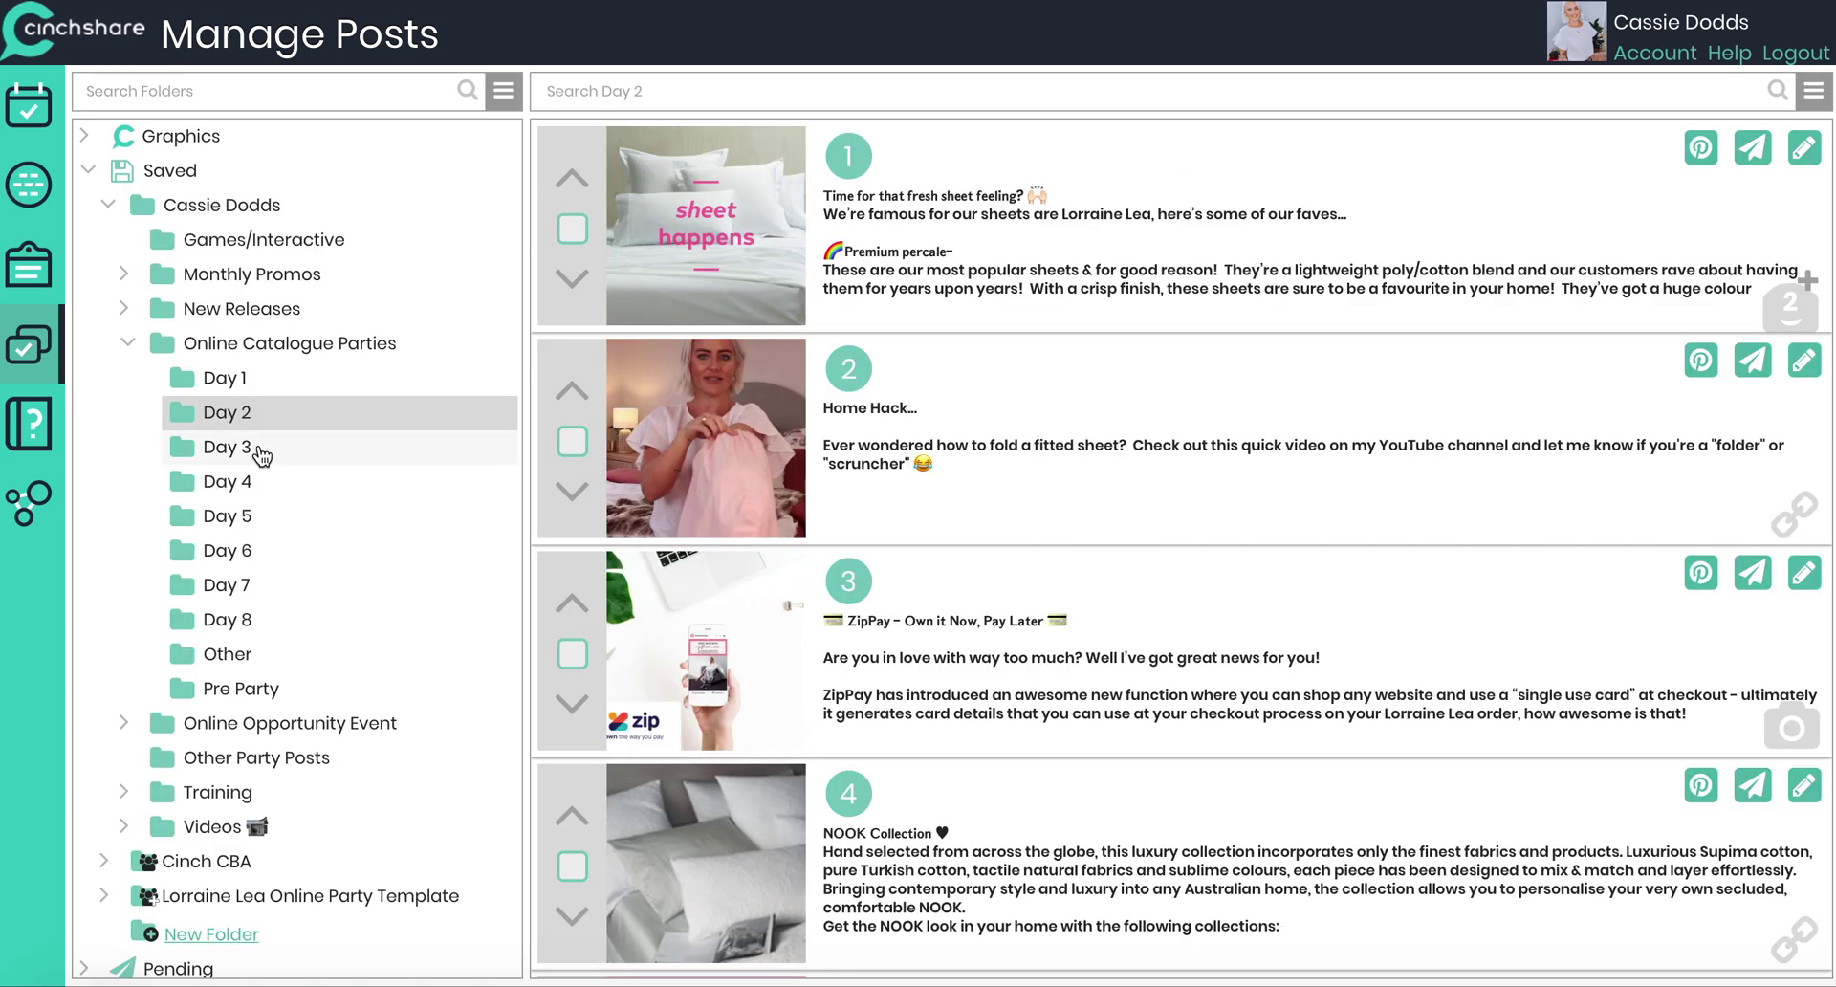
# Step: Select all Day 3 posts for batch posting
pyautogui.click(359, 442)
pyautogui.click(1814, 91)
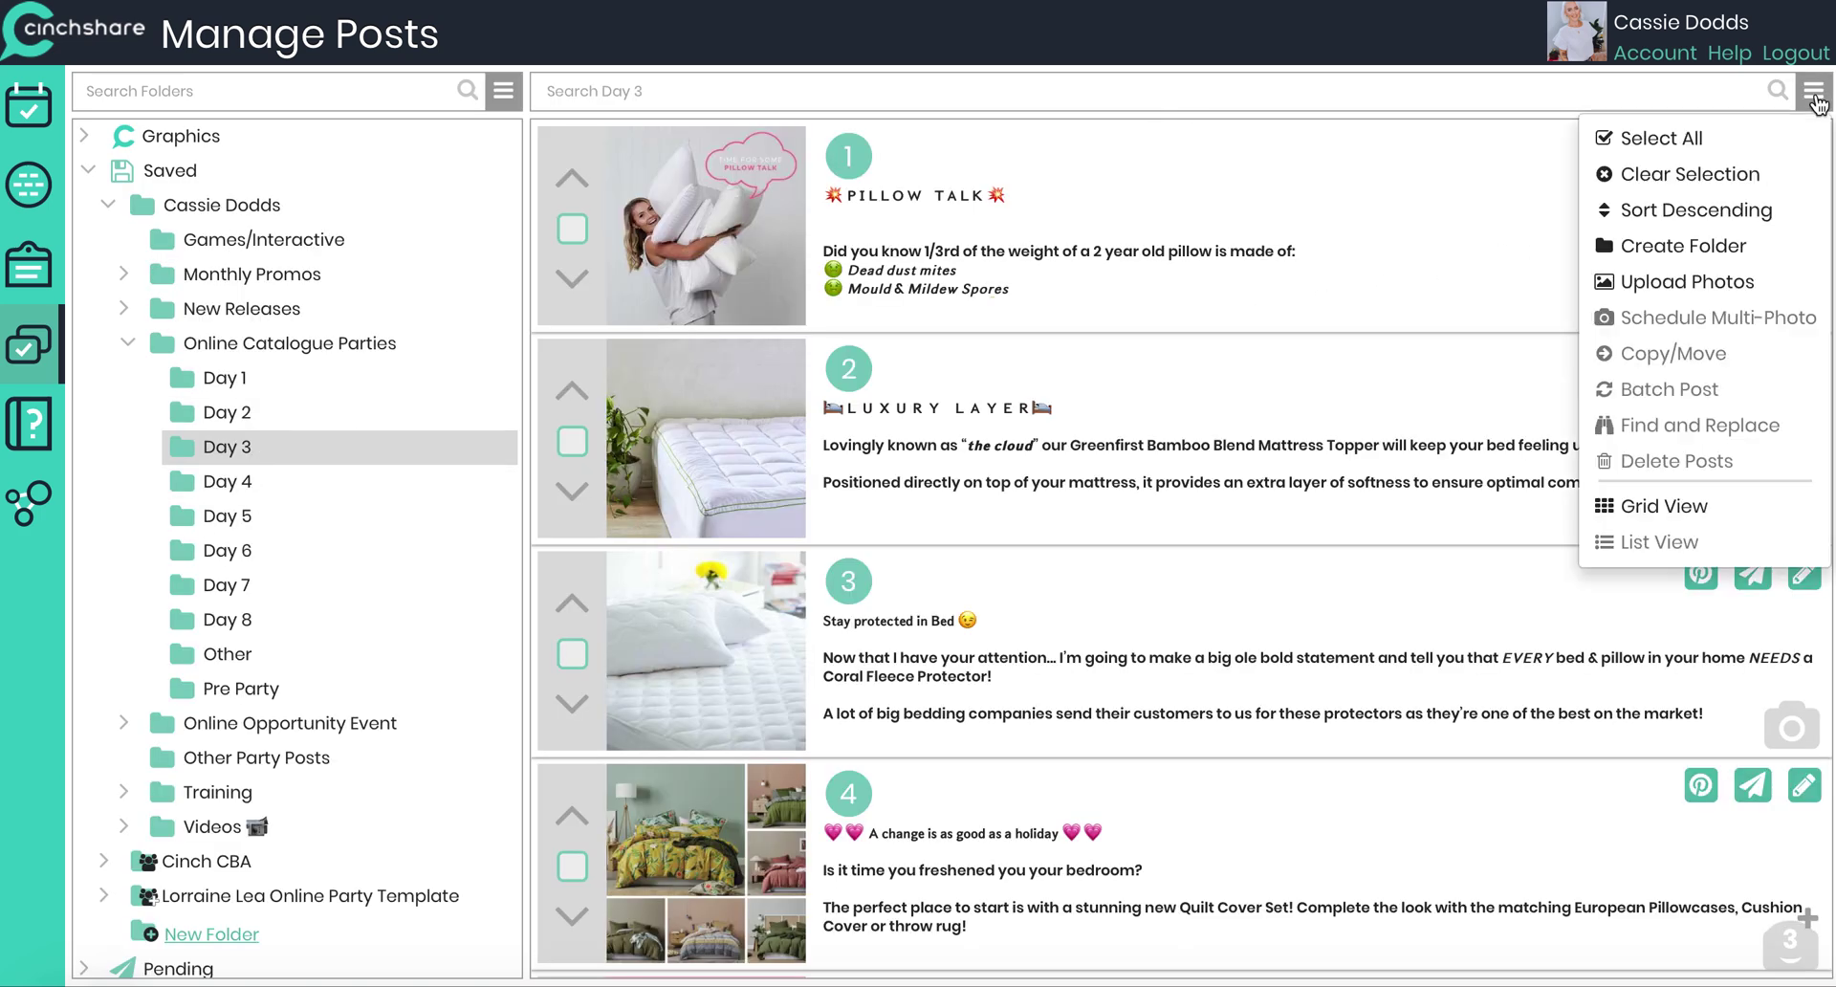
pyautogui.click(1702, 136)
pyautogui.click(1817, 91)
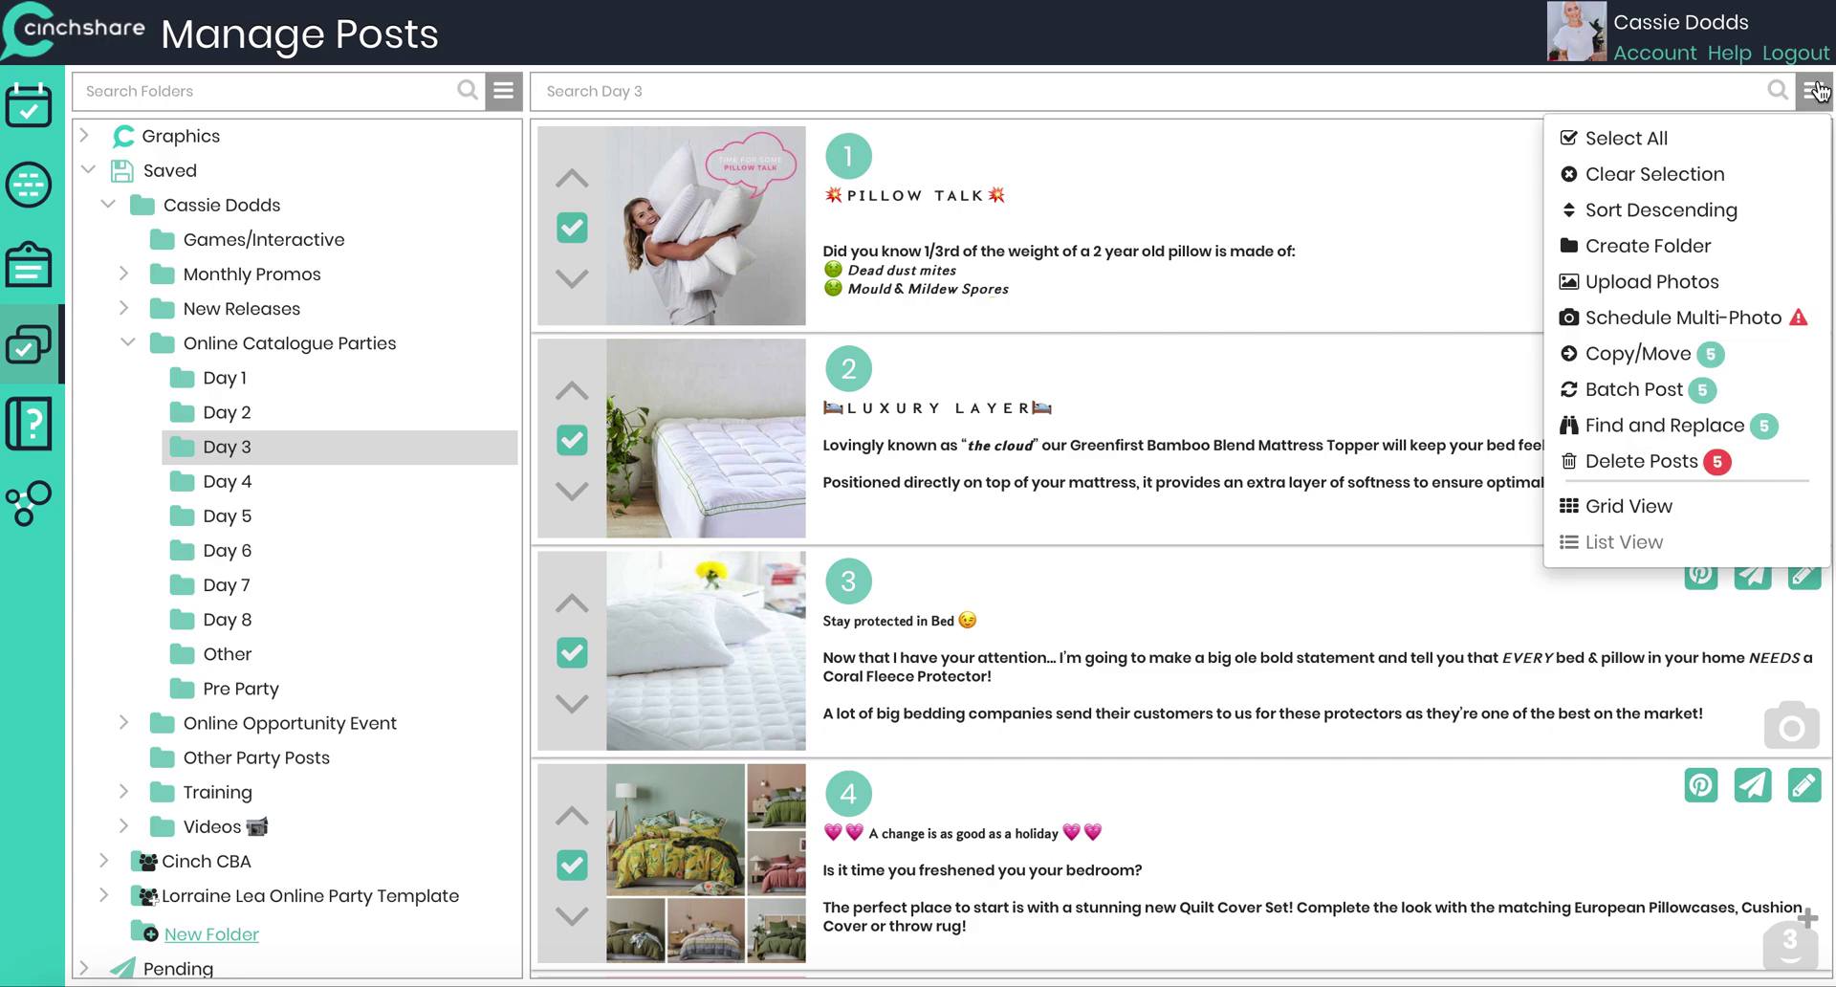
pyautogui.click(1637, 387)
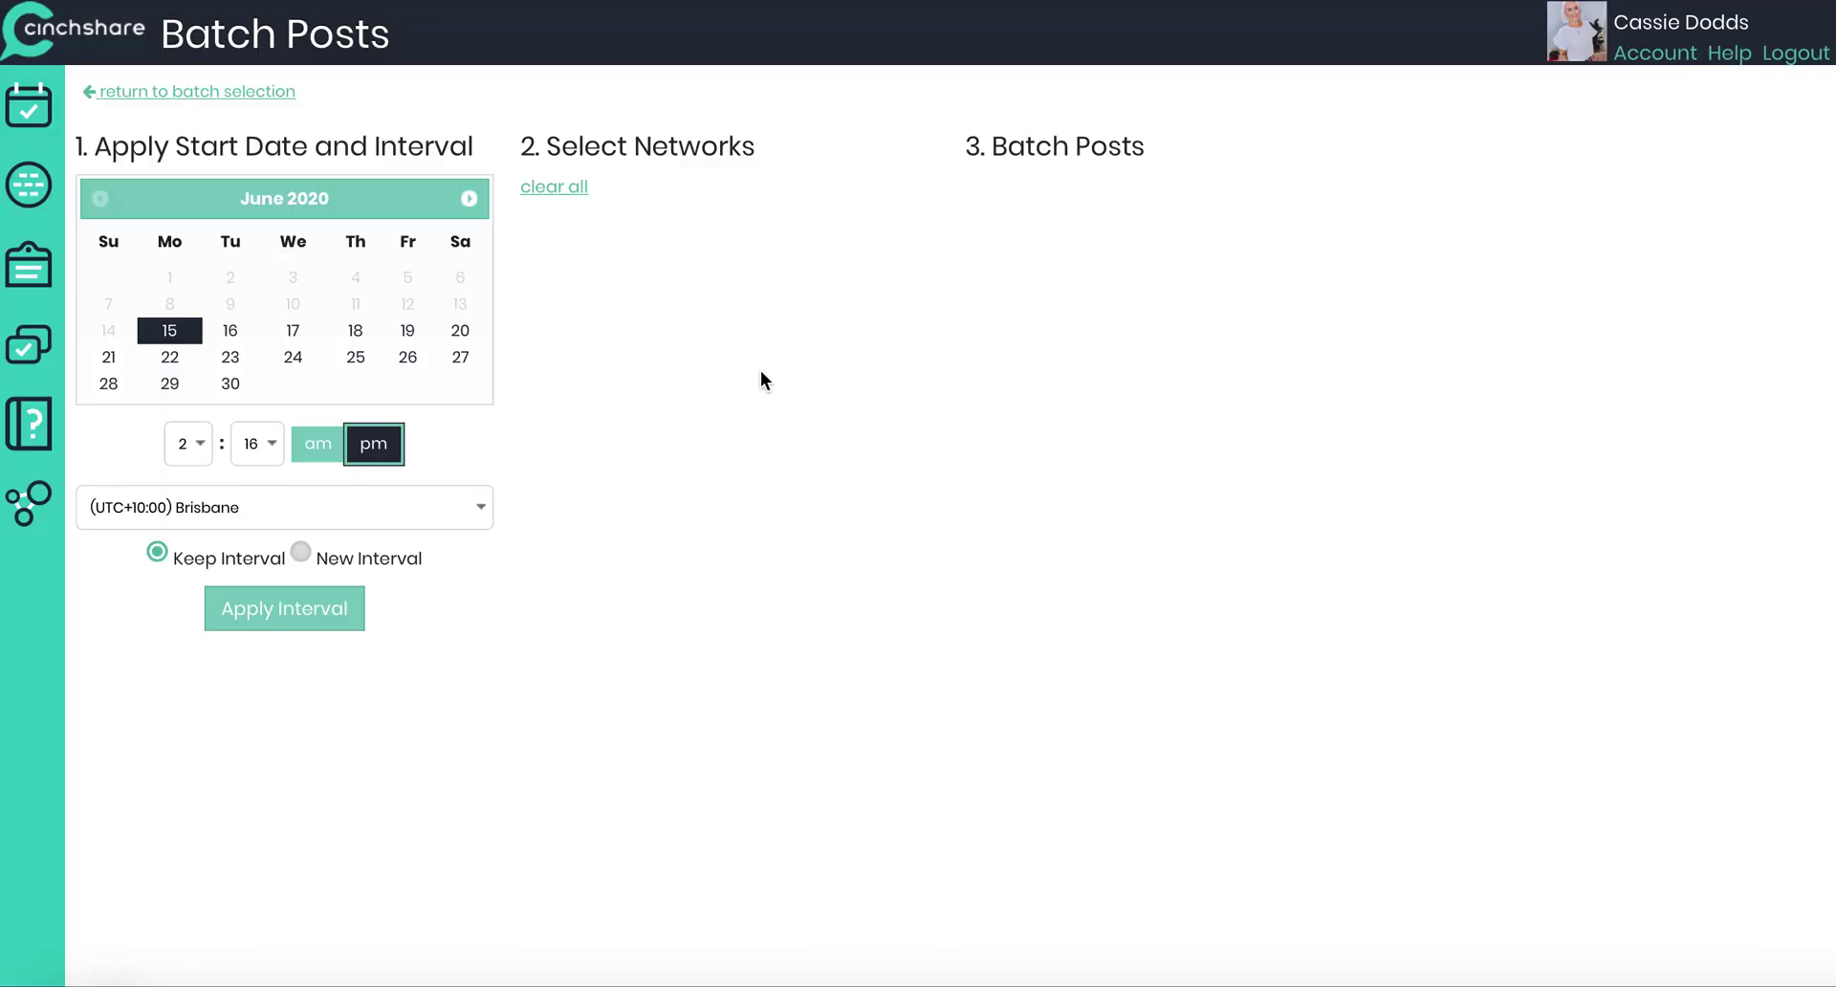
# Step: Schedule the Day 3 batch from 7:16 am on 19 June, every 3 hours
pyautogui.click(408, 335)
pyautogui.click(207, 454)
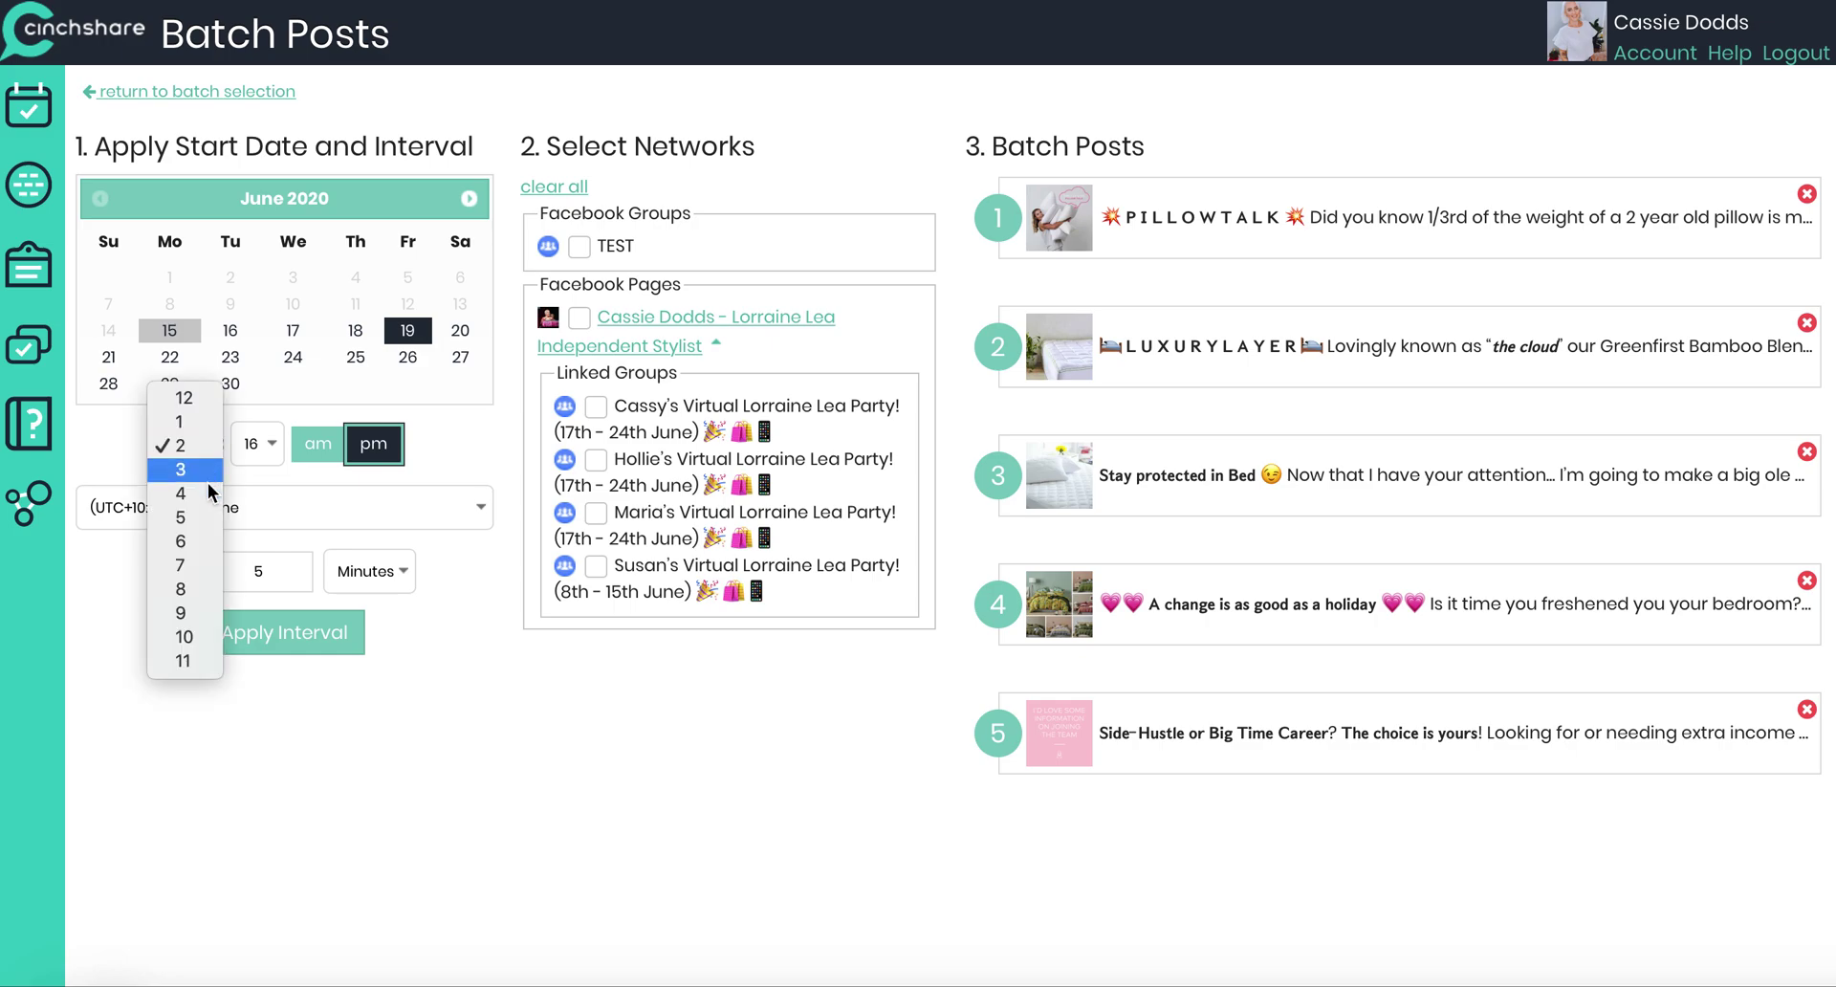
pyautogui.click(187, 565)
pyautogui.click(308, 458)
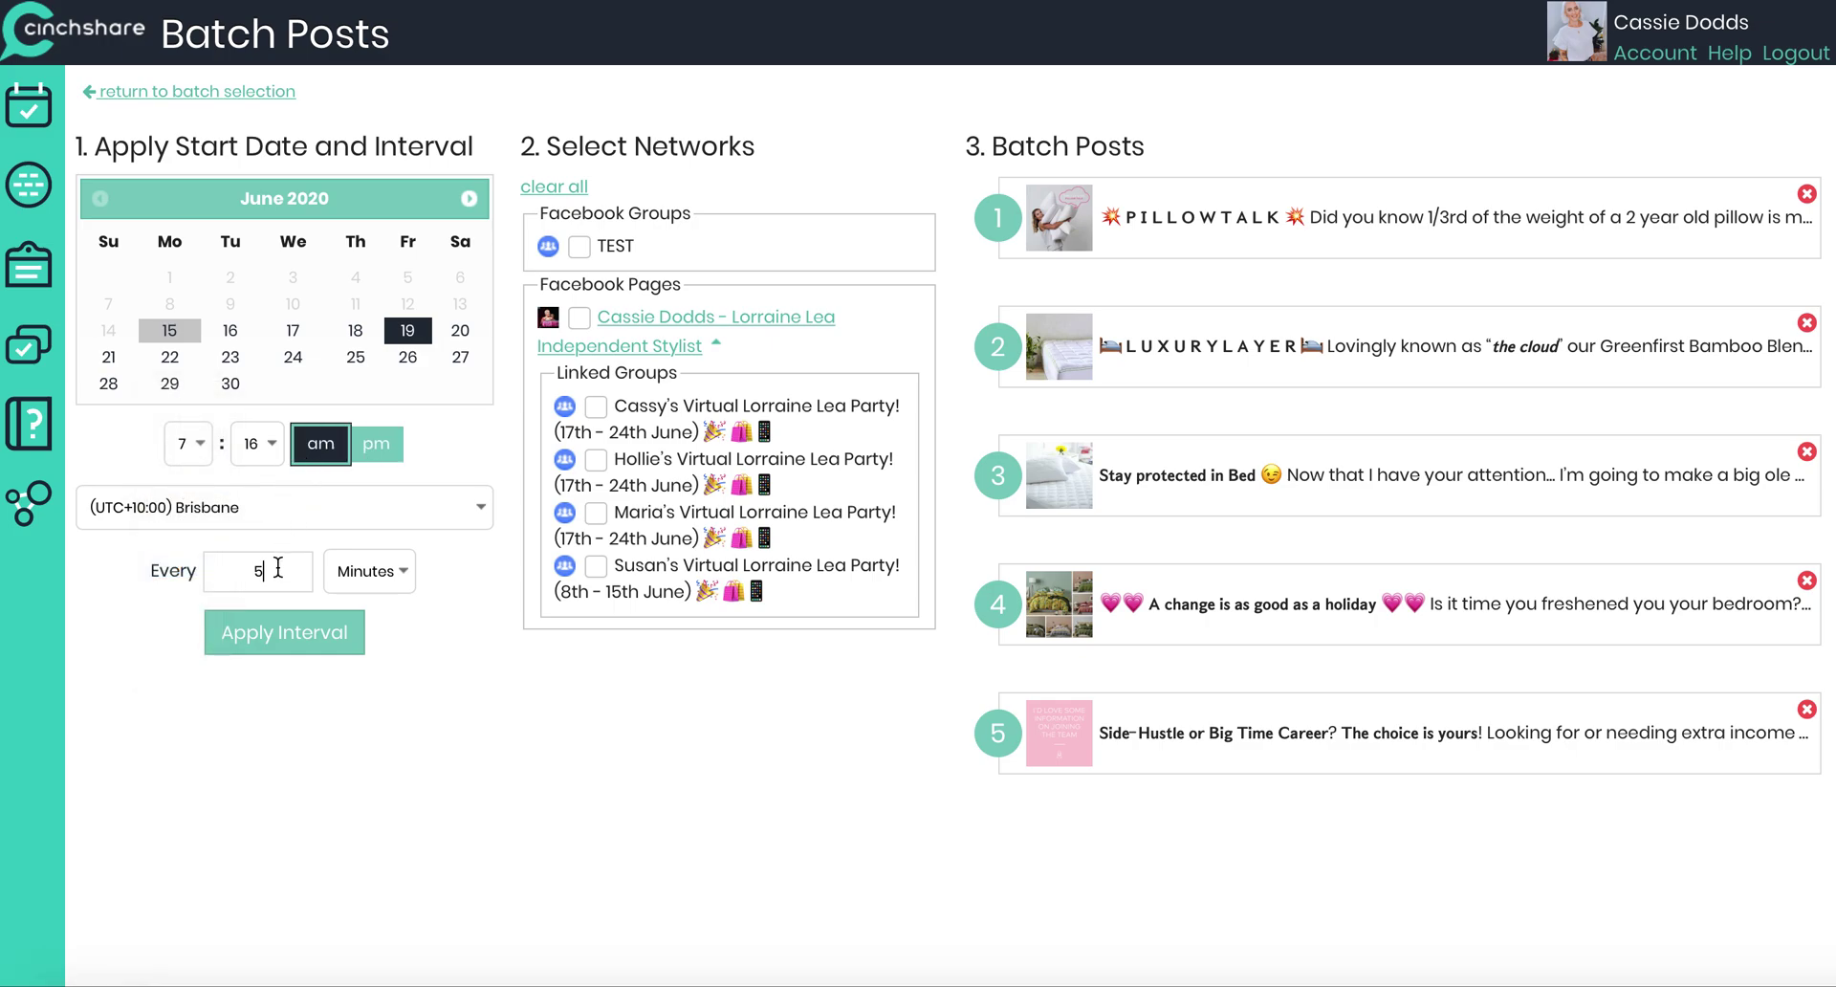
pyautogui.press('Down')
pyautogui.click(267, 643)
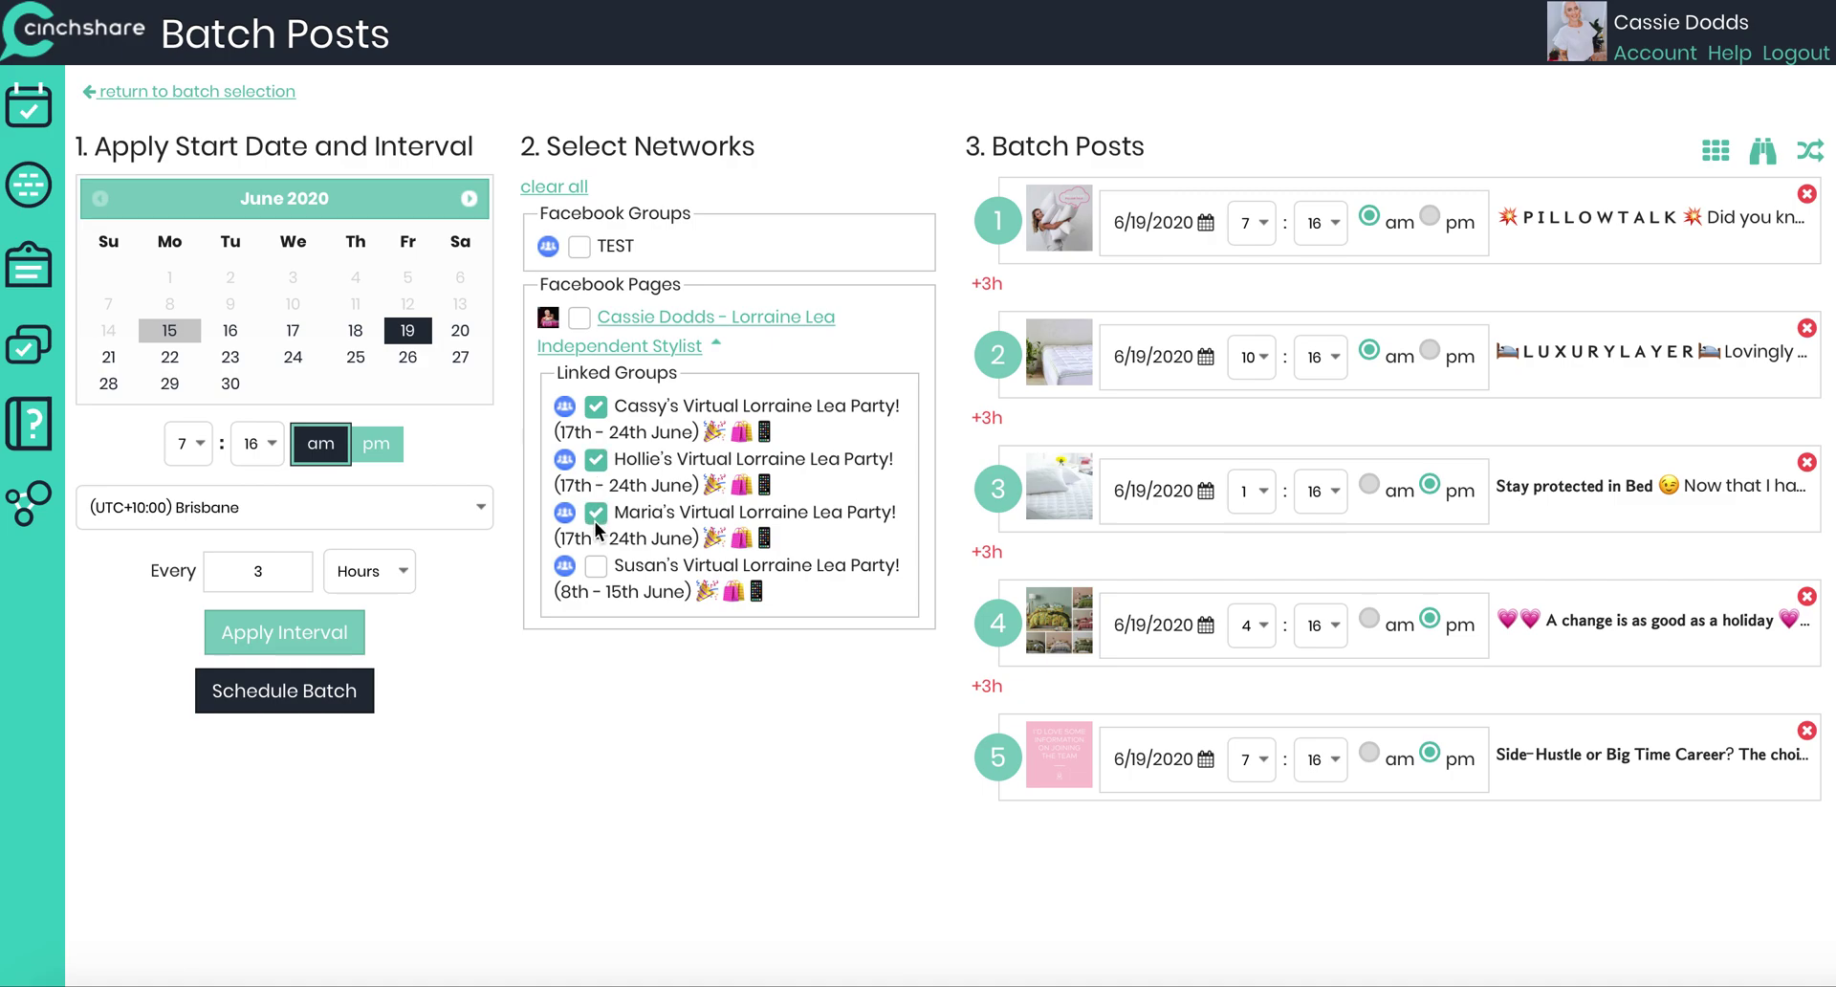
pyautogui.click(331, 686)
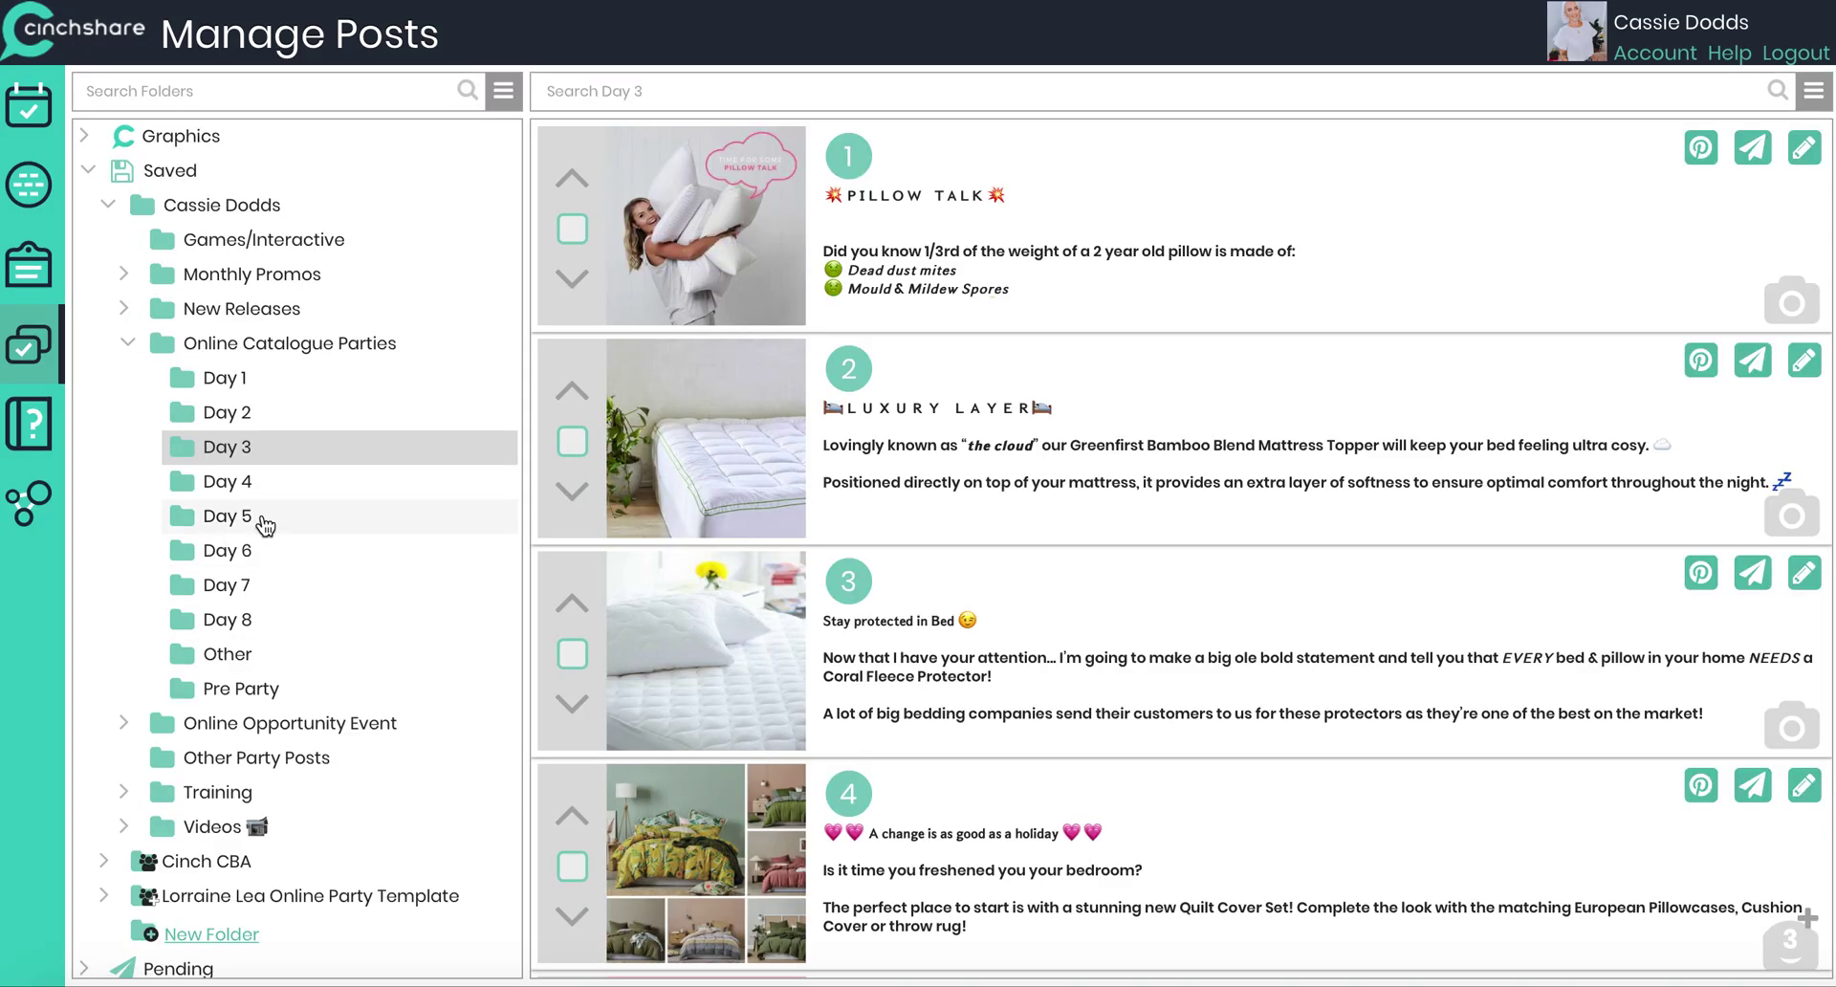
# Step: Select all Day 4 posts for batch posting
pyautogui.click(246, 486)
pyautogui.click(1815, 91)
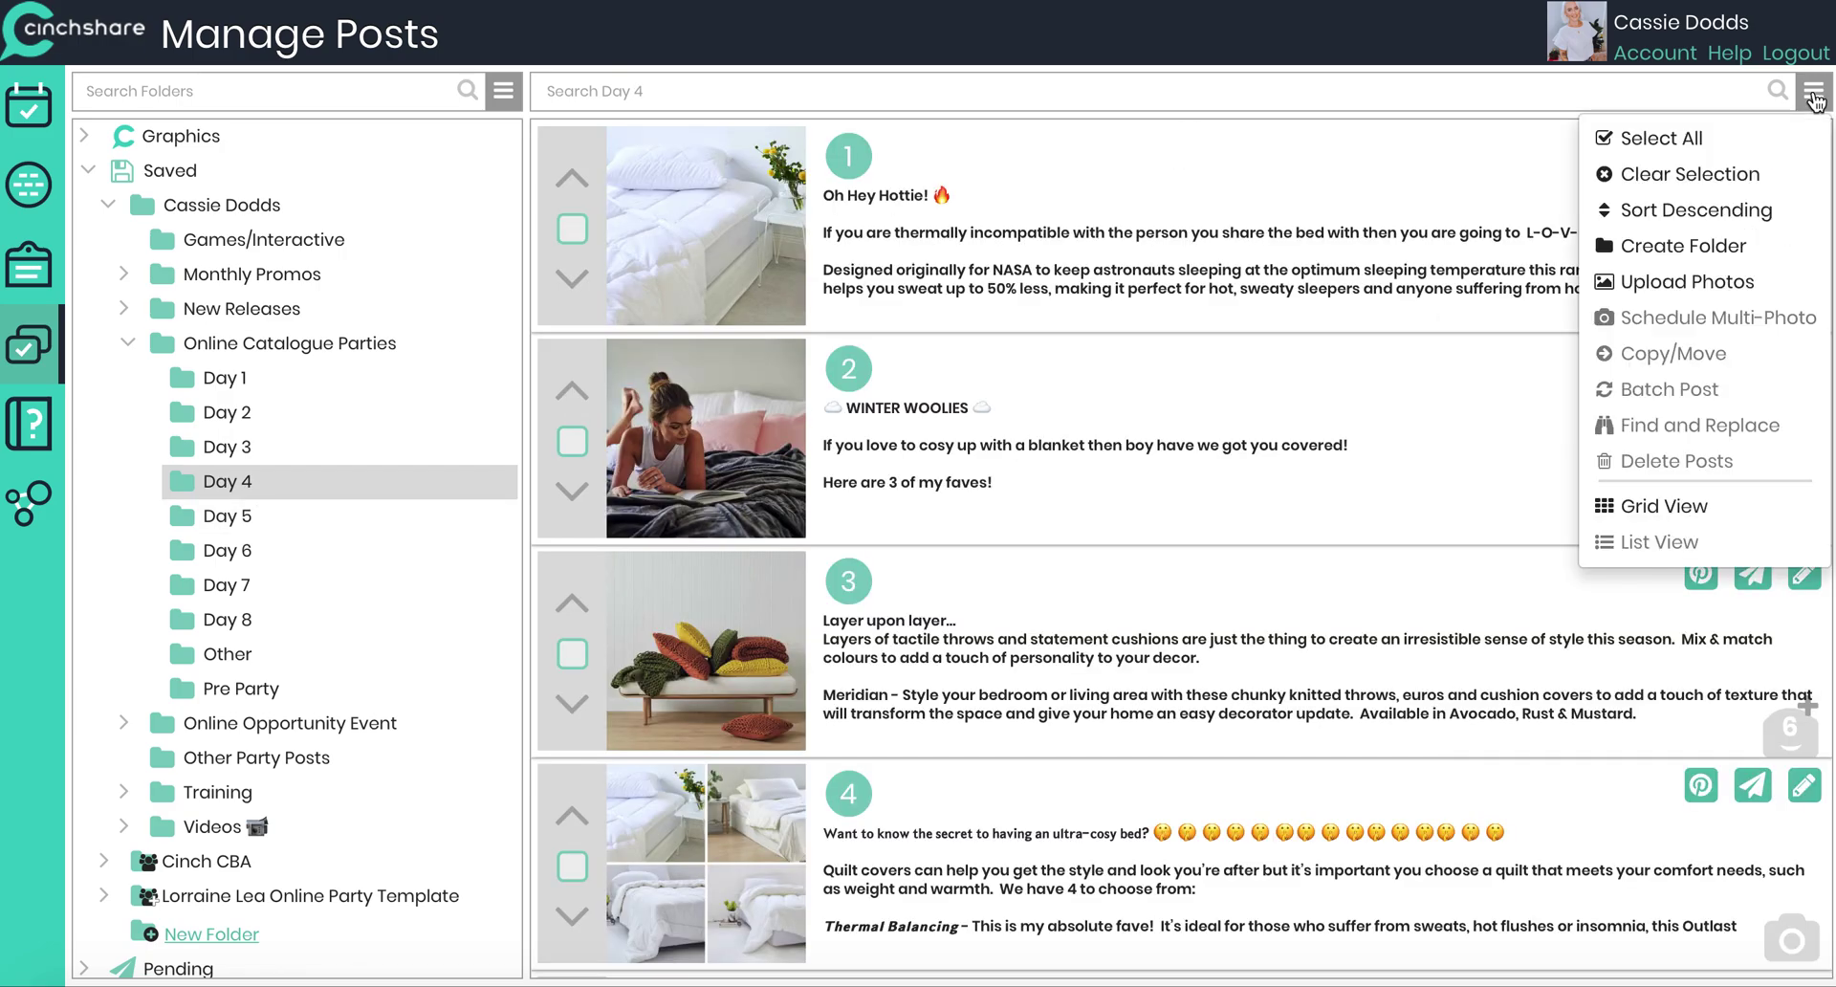
pyautogui.click(1691, 140)
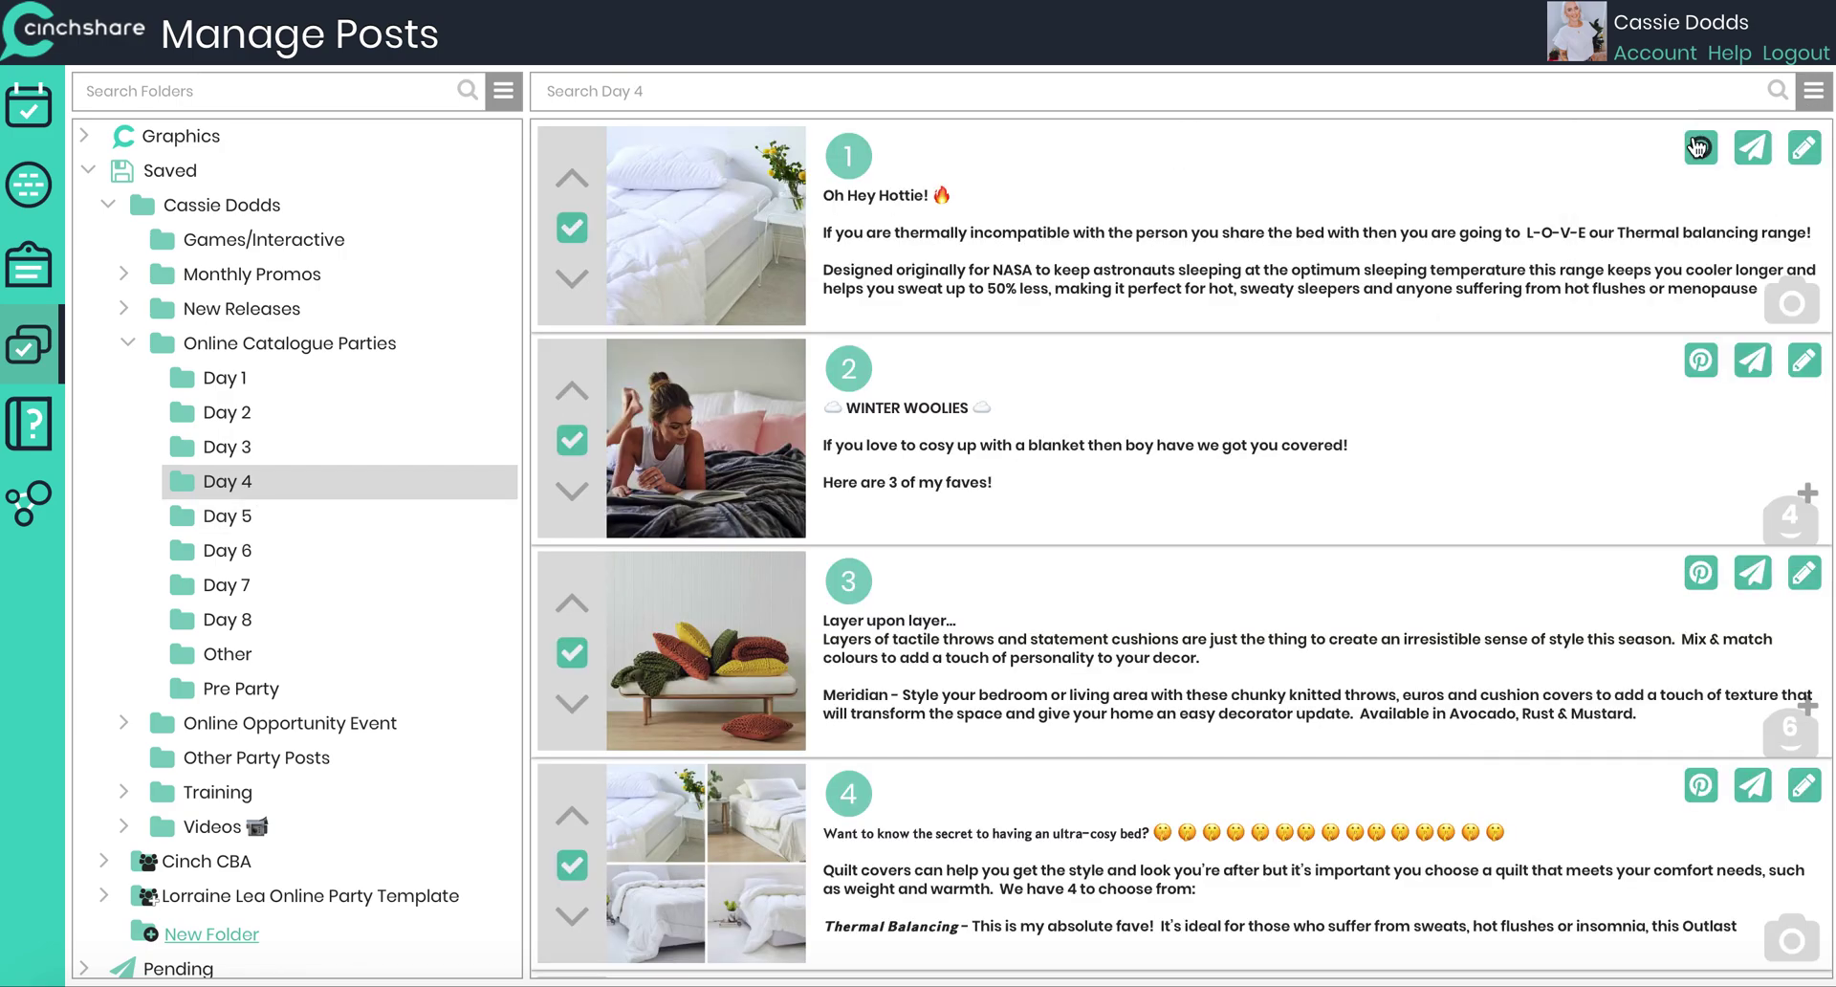
pyautogui.click(1814, 93)
pyautogui.click(1680, 387)
# Step: Schedule them to the first three groups from 7 am on 20 June, every 3 hours
pyautogui.click(198, 450)
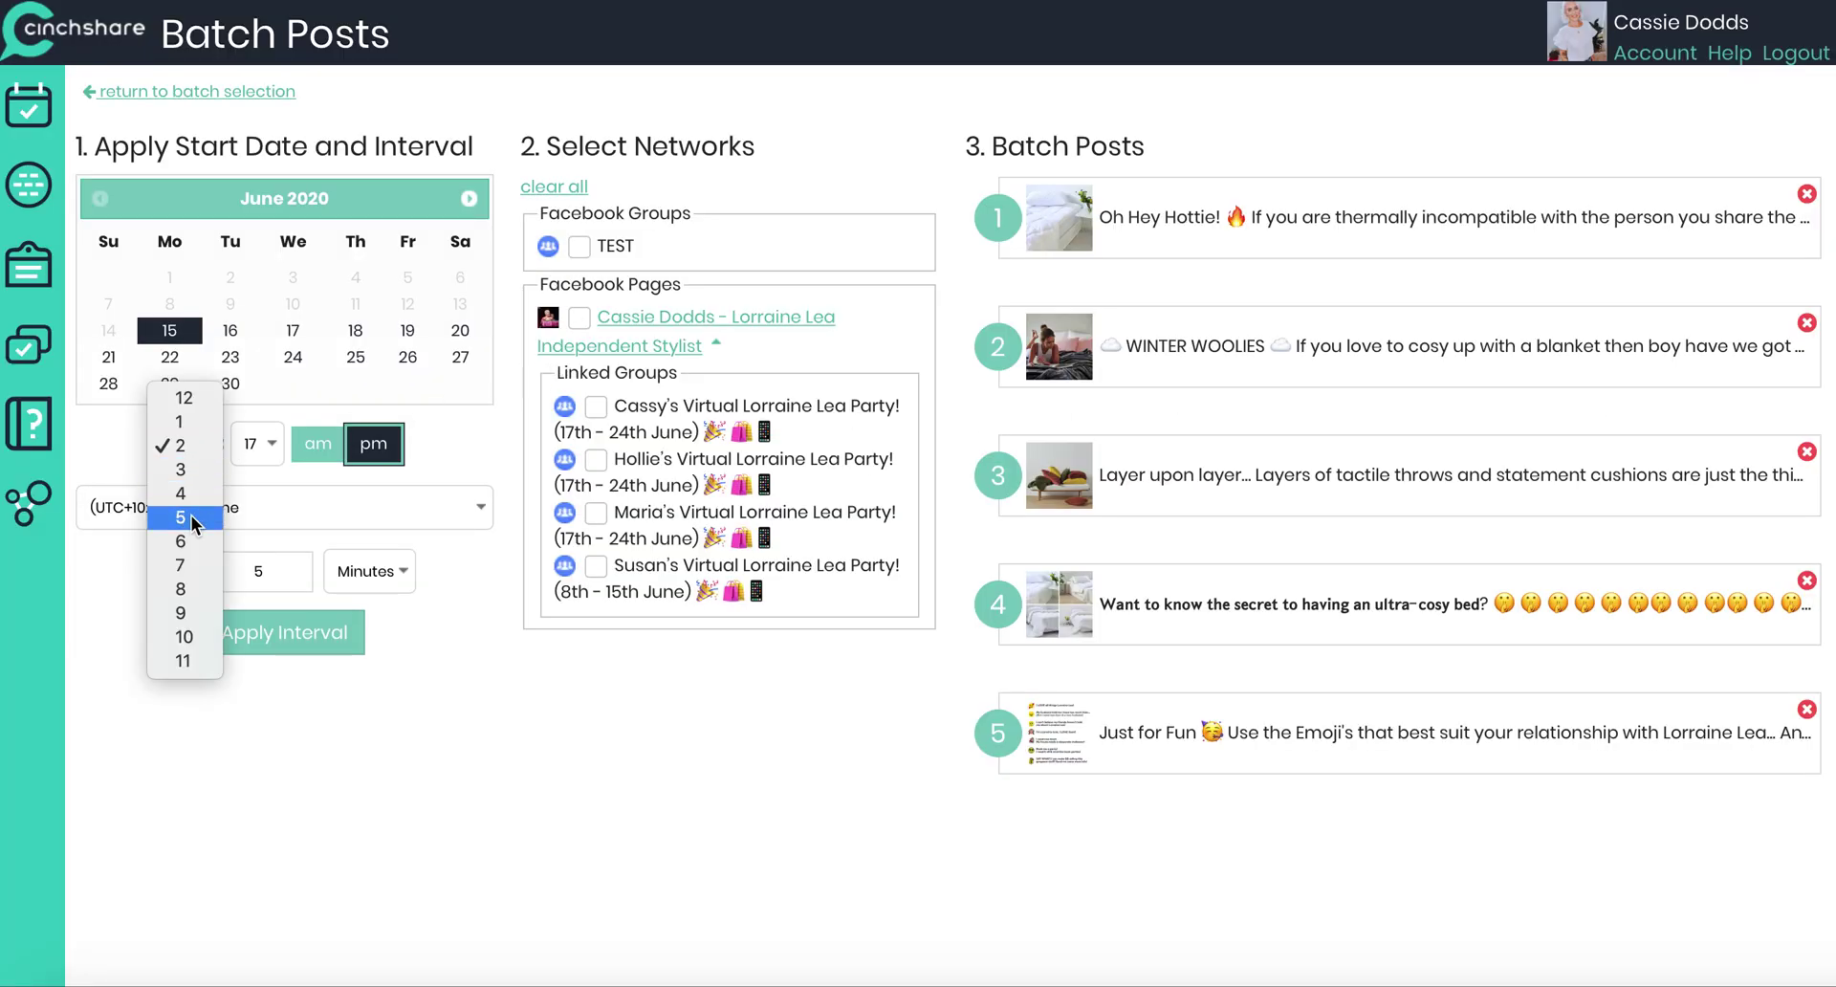
pyautogui.click(192, 576)
pyautogui.click(310, 463)
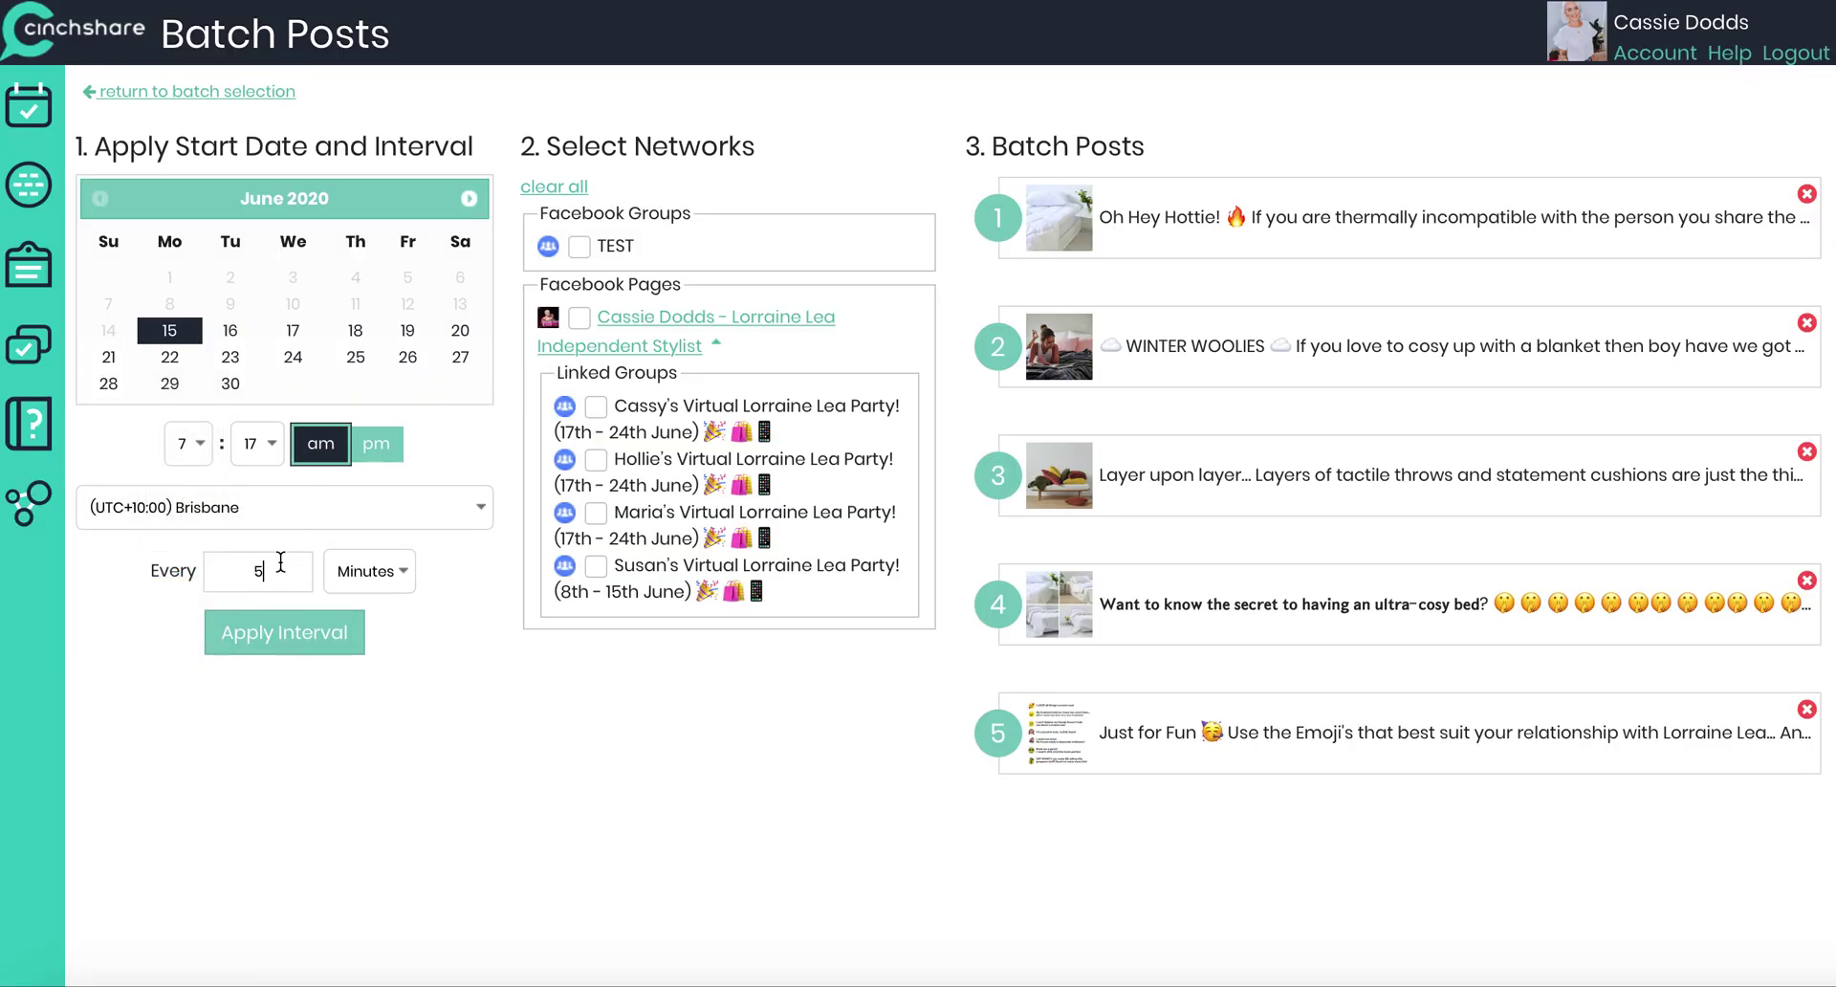
pyautogui.click(364, 593)
pyautogui.click(467, 333)
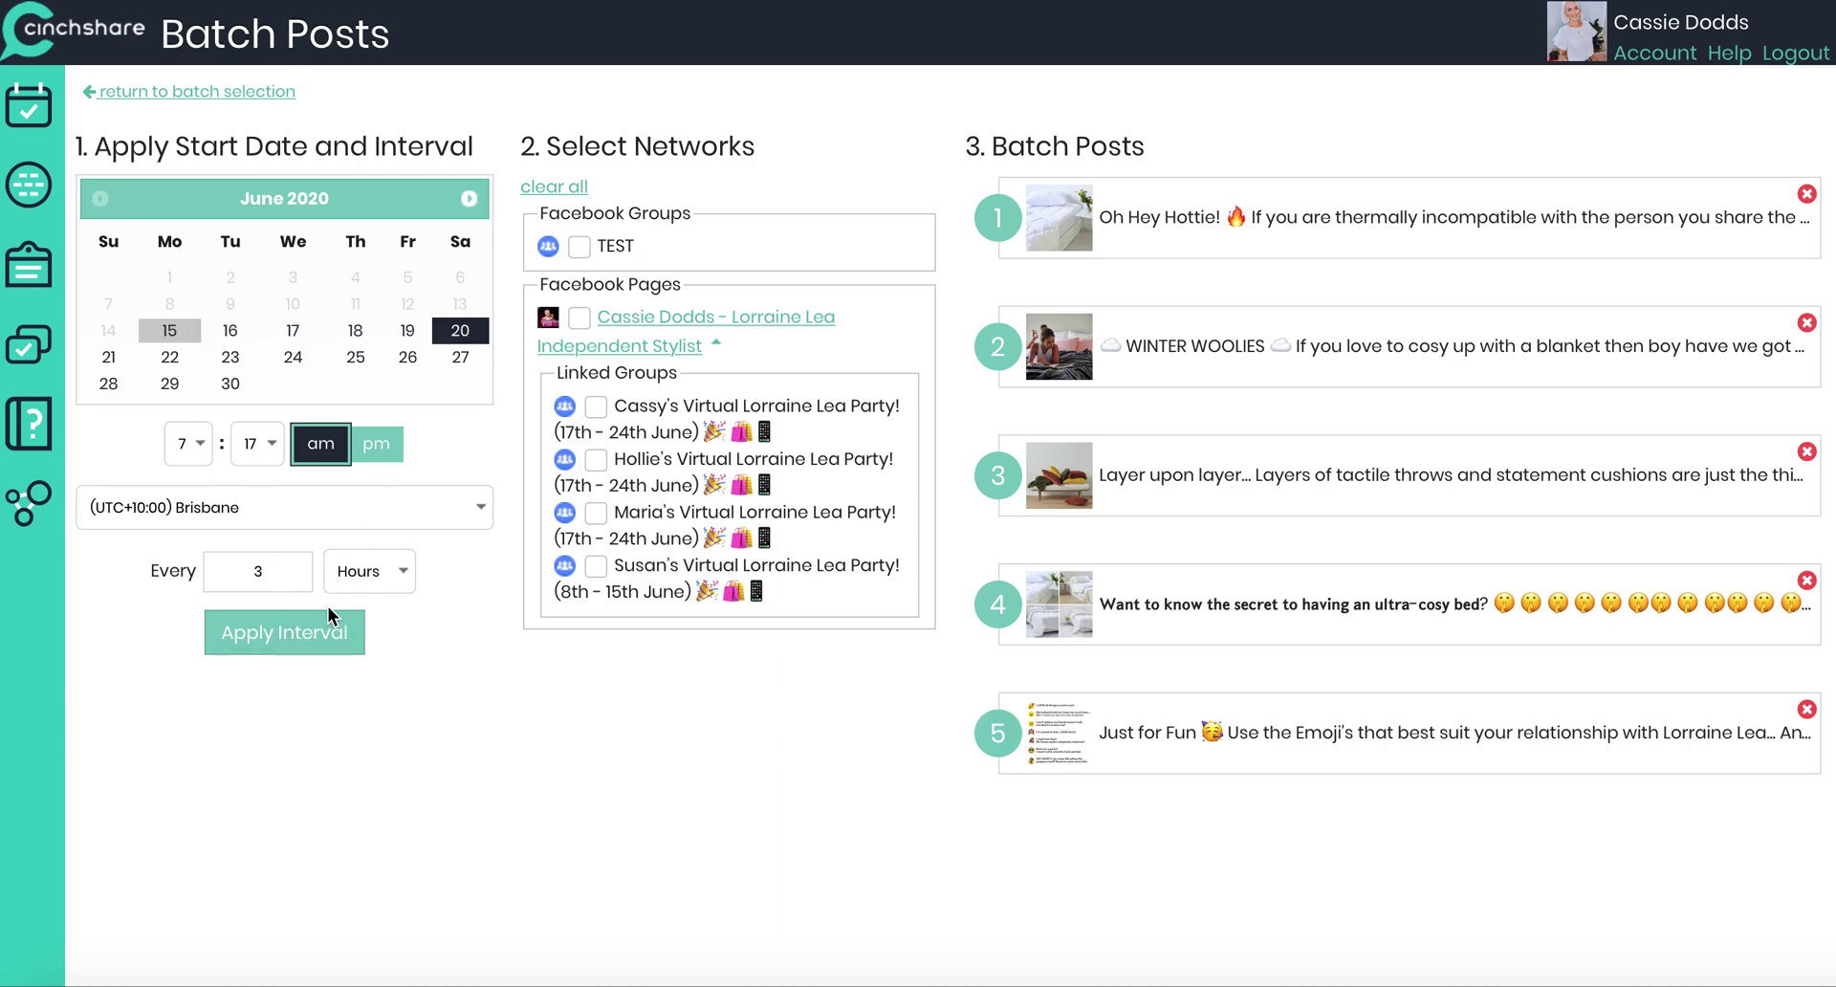
pyautogui.click(323, 636)
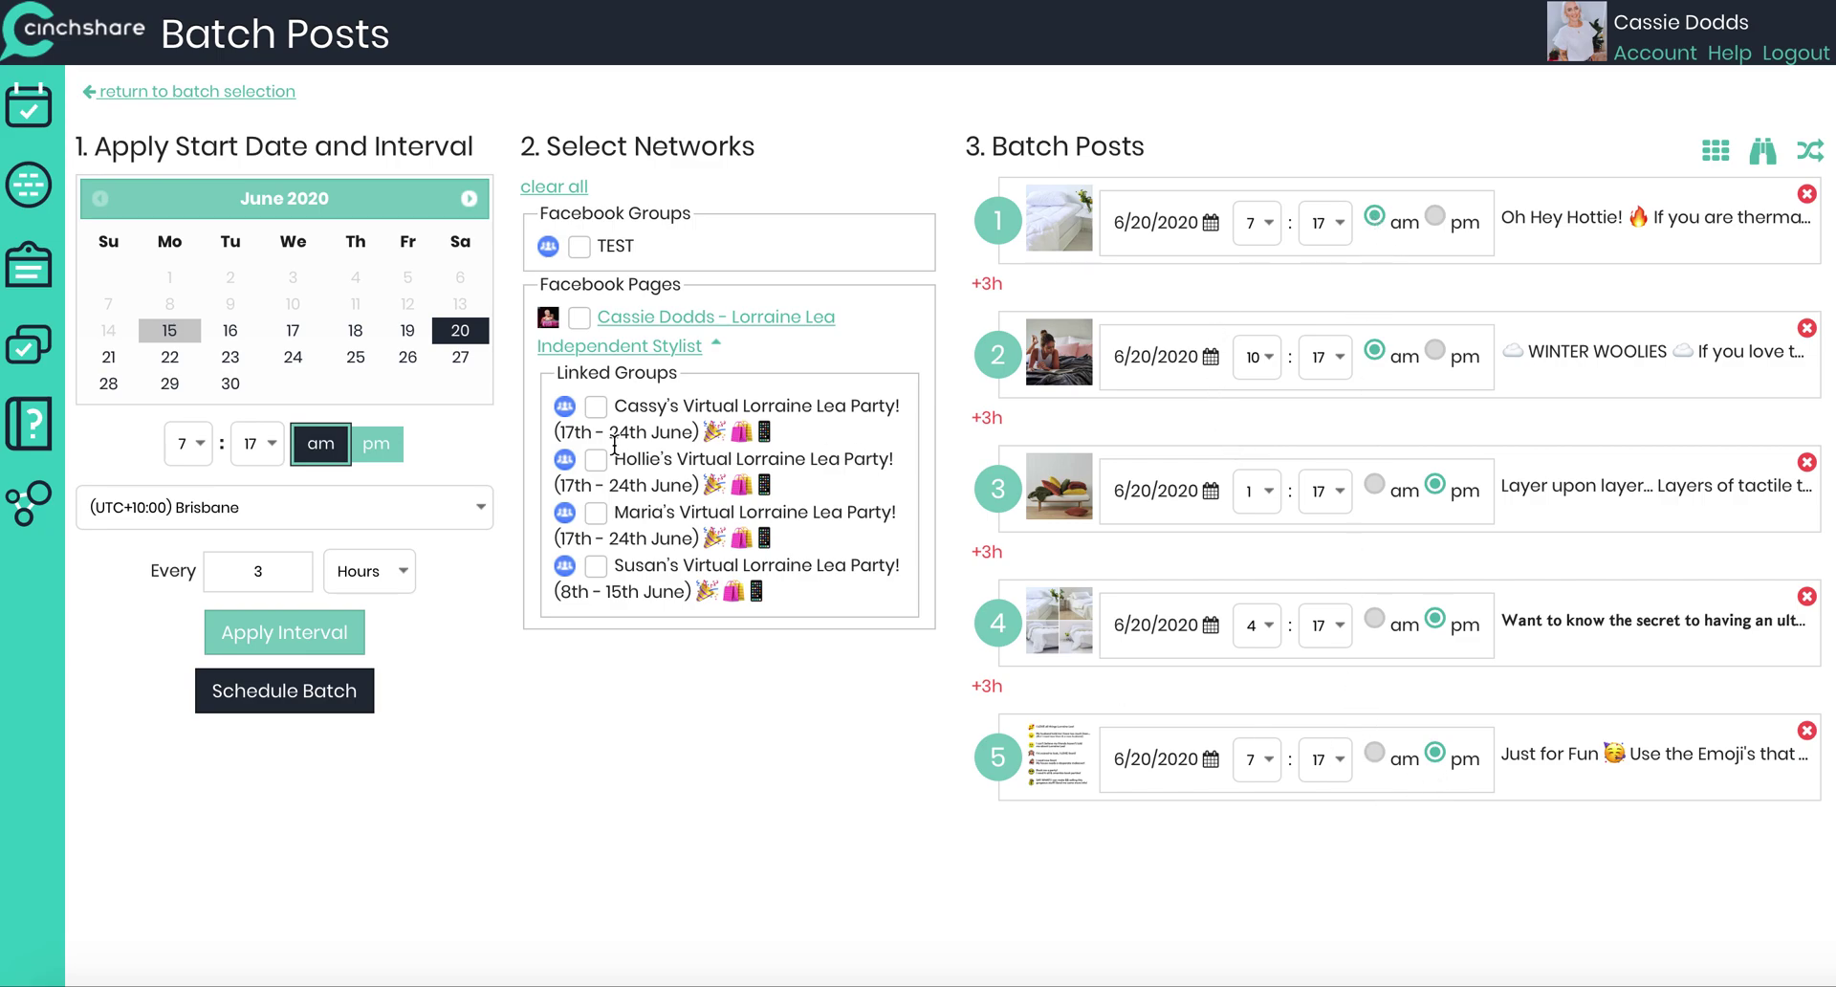
pyautogui.click(595, 406)
pyautogui.click(595, 459)
pyautogui.click(594, 513)
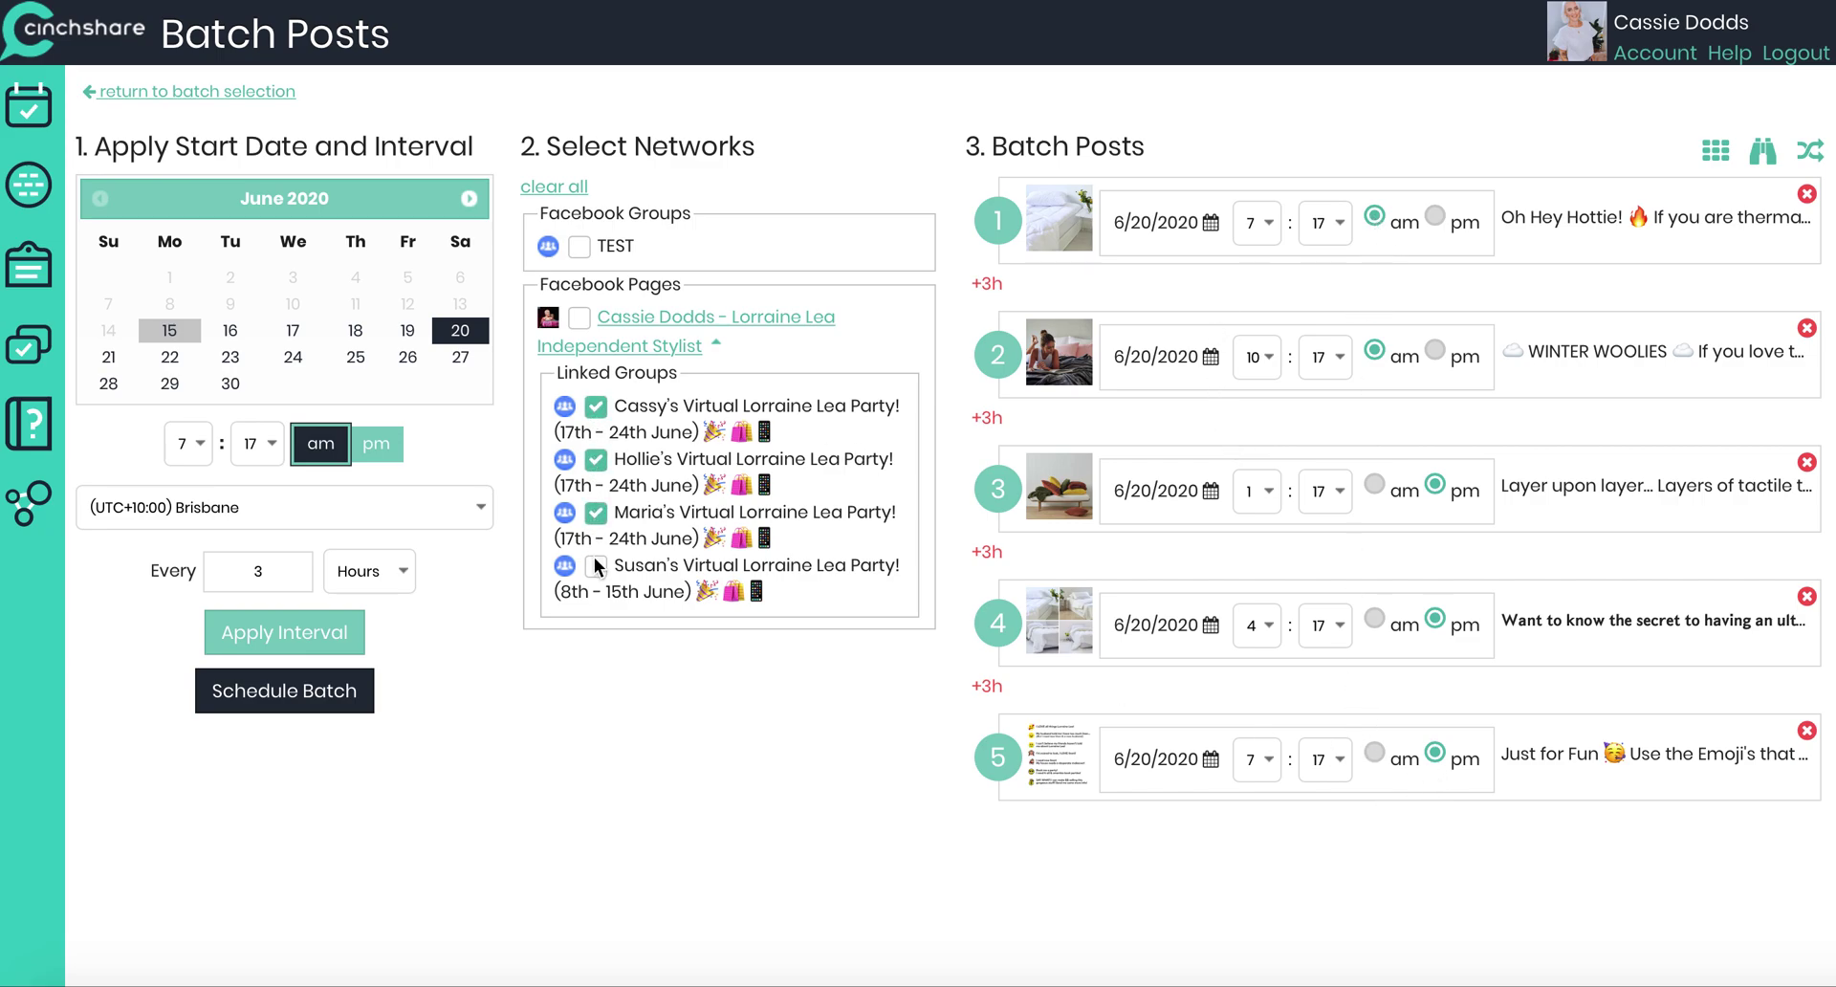
pyautogui.click(294, 693)
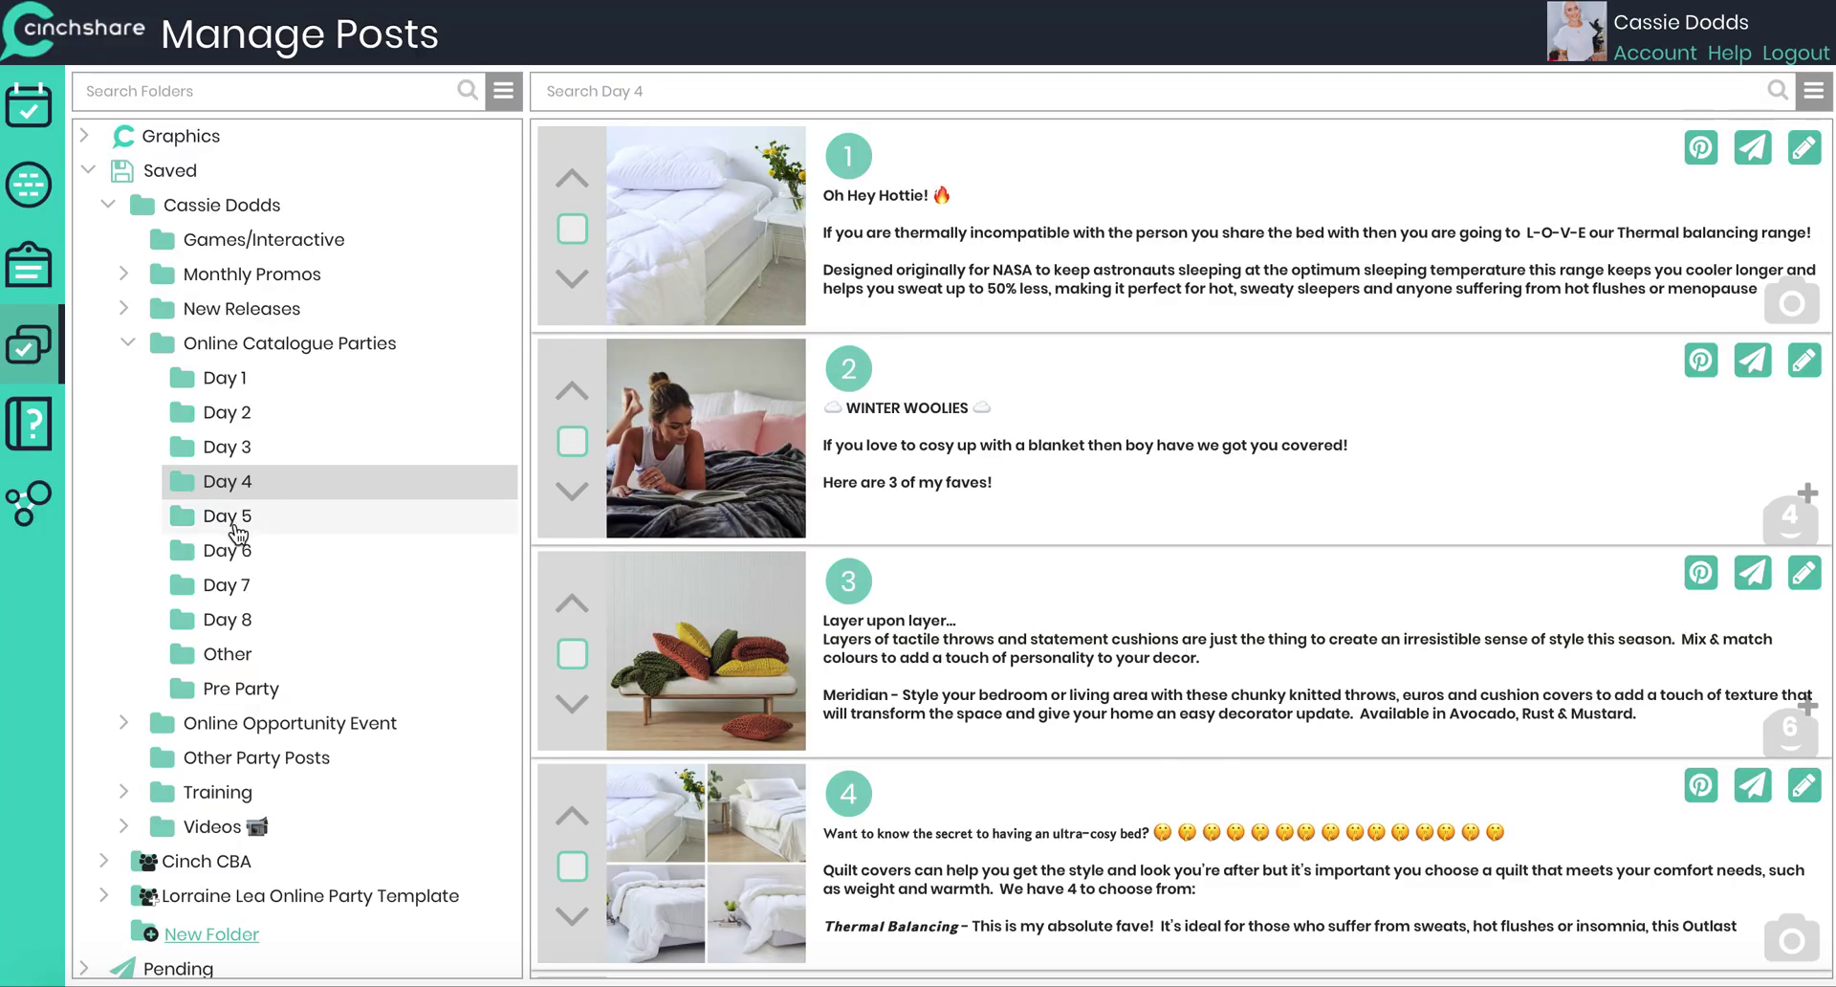
# Step: Select all the Day 5 posts
pyautogui.click(232, 517)
pyautogui.click(1815, 91)
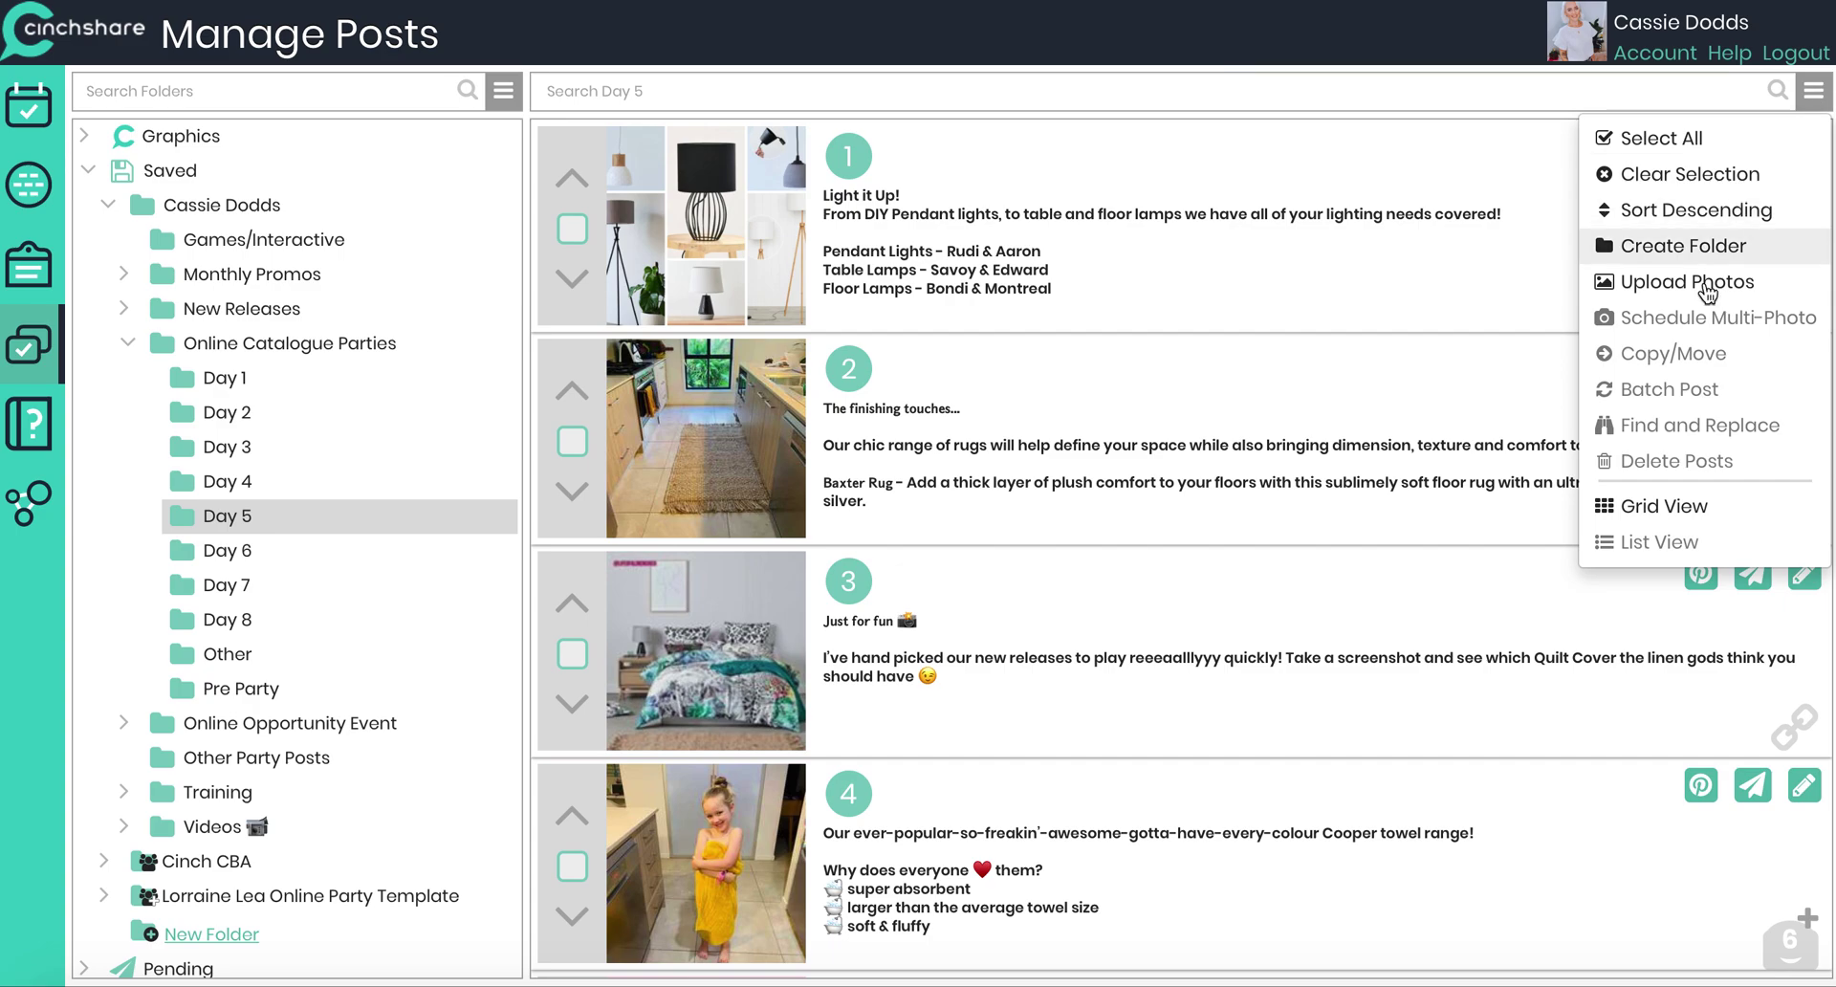
pyautogui.click(1684, 139)
pyautogui.click(1814, 90)
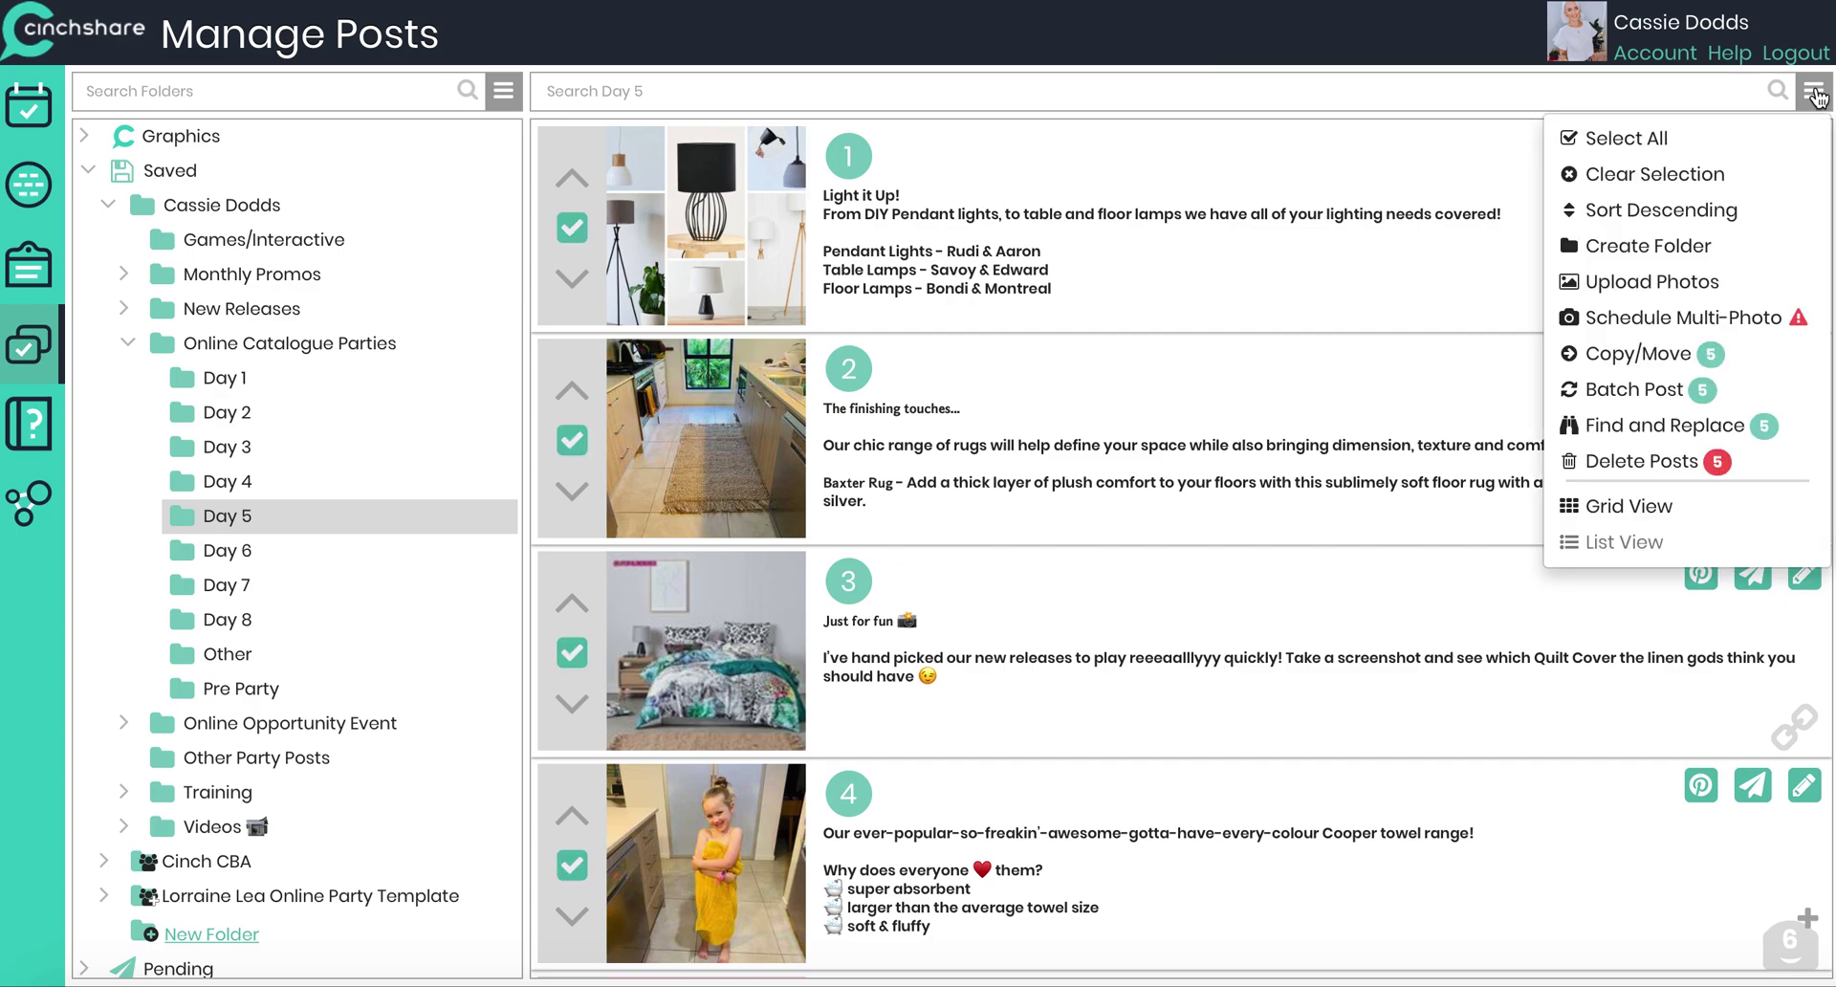
# Step: Batch-post the Day 5 posts starting at 7 on 21 June, every 3 hours
pyautogui.click(1669, 390)
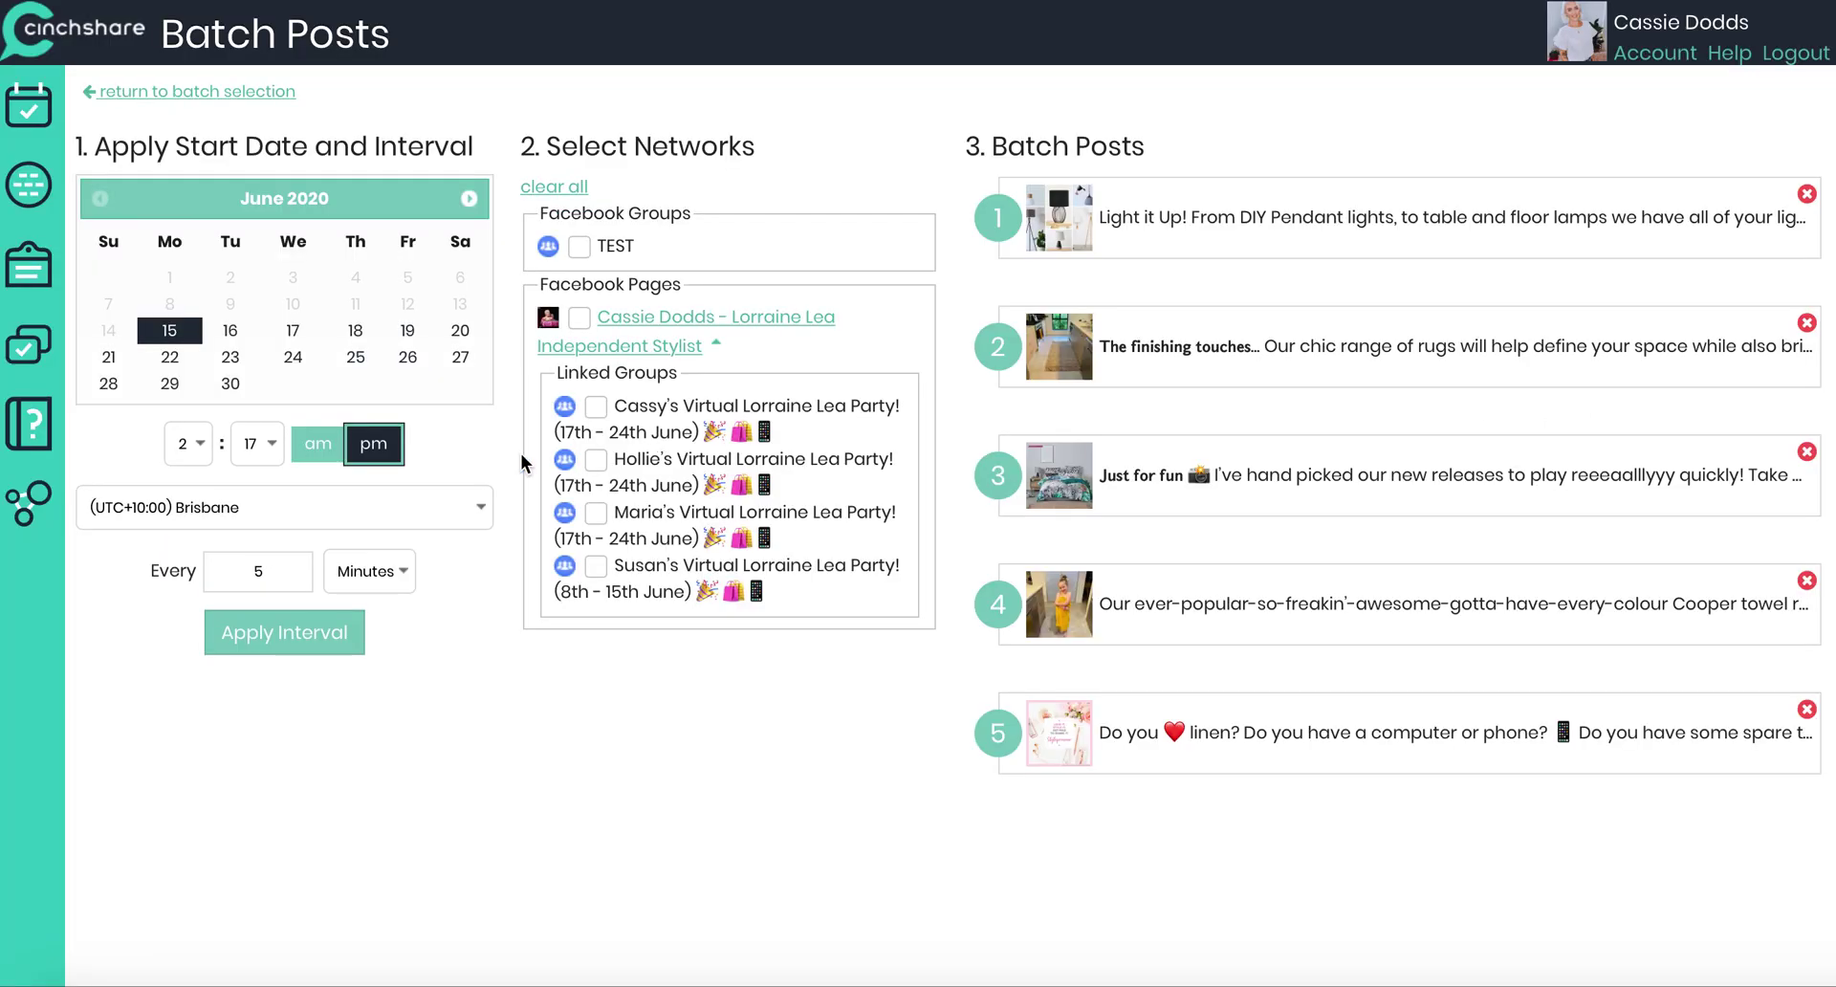
pyautogui.click(204, 451)
pyautogui.click(182, 570)
pyautogui.click(107, 358)
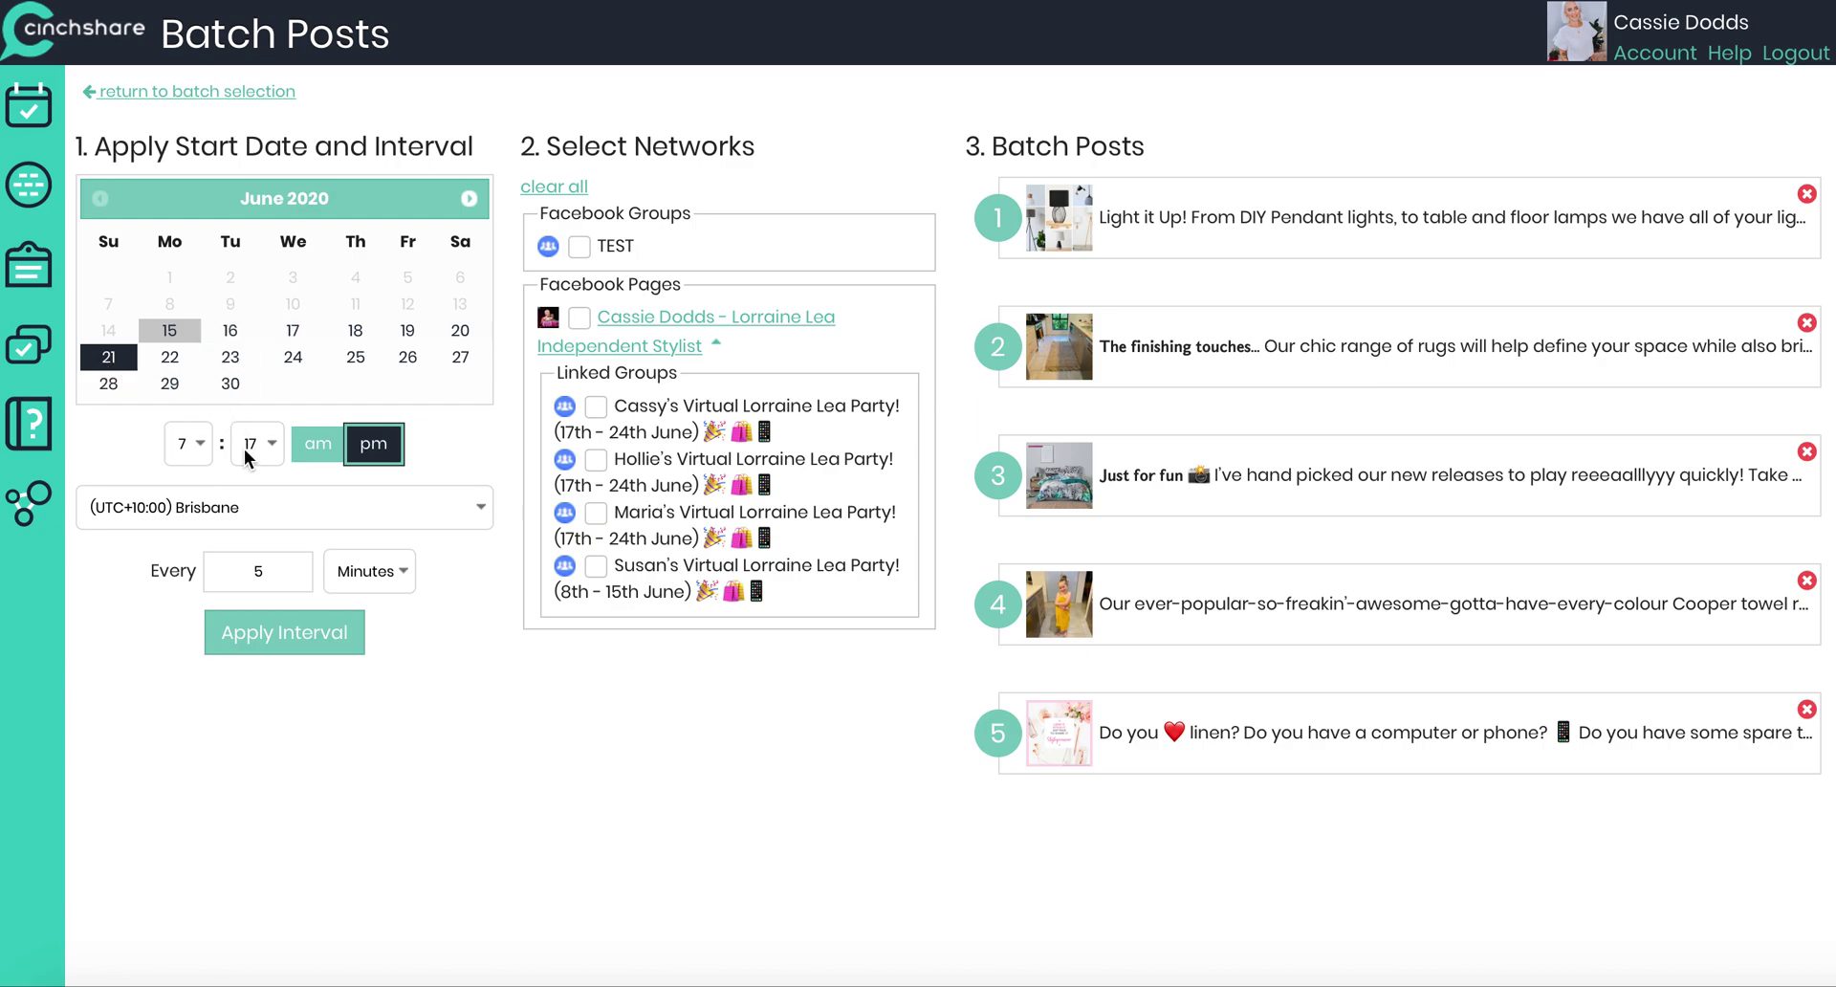
pyautogui.click(281, 578)
pyautogui.press('Tab')
pyautogui.press('Down')
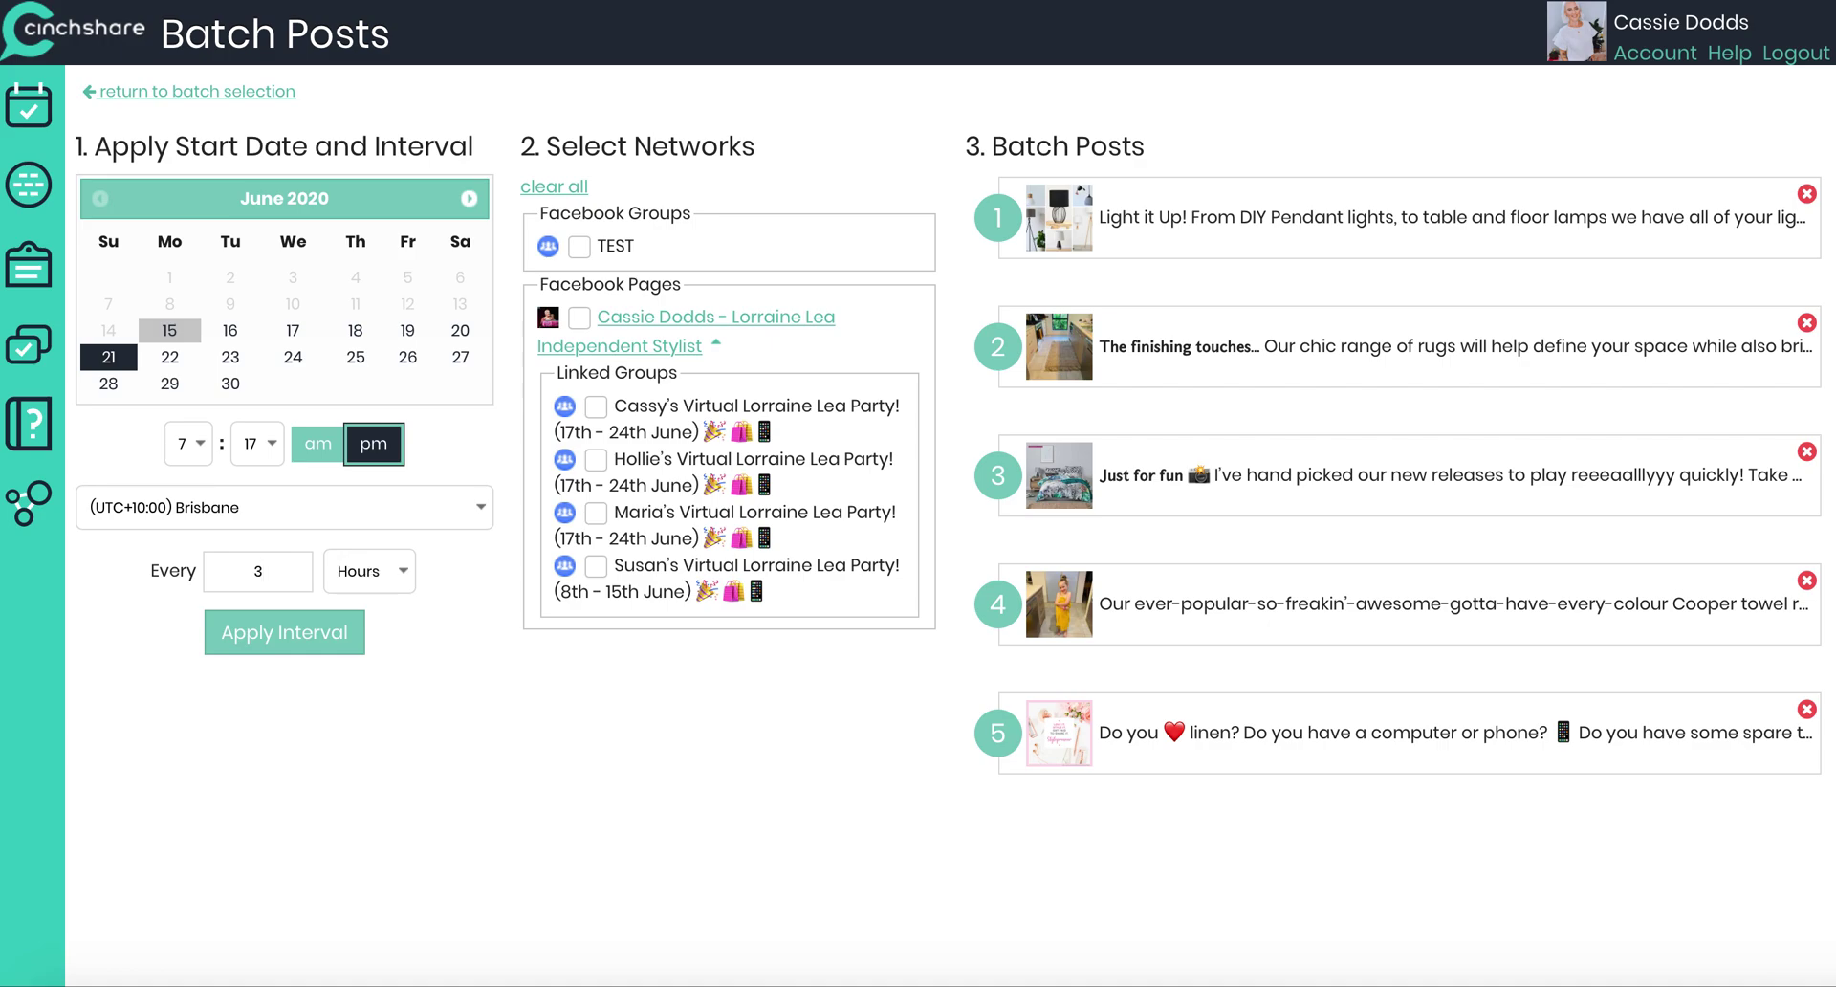
pyautogui.click(313, 648)
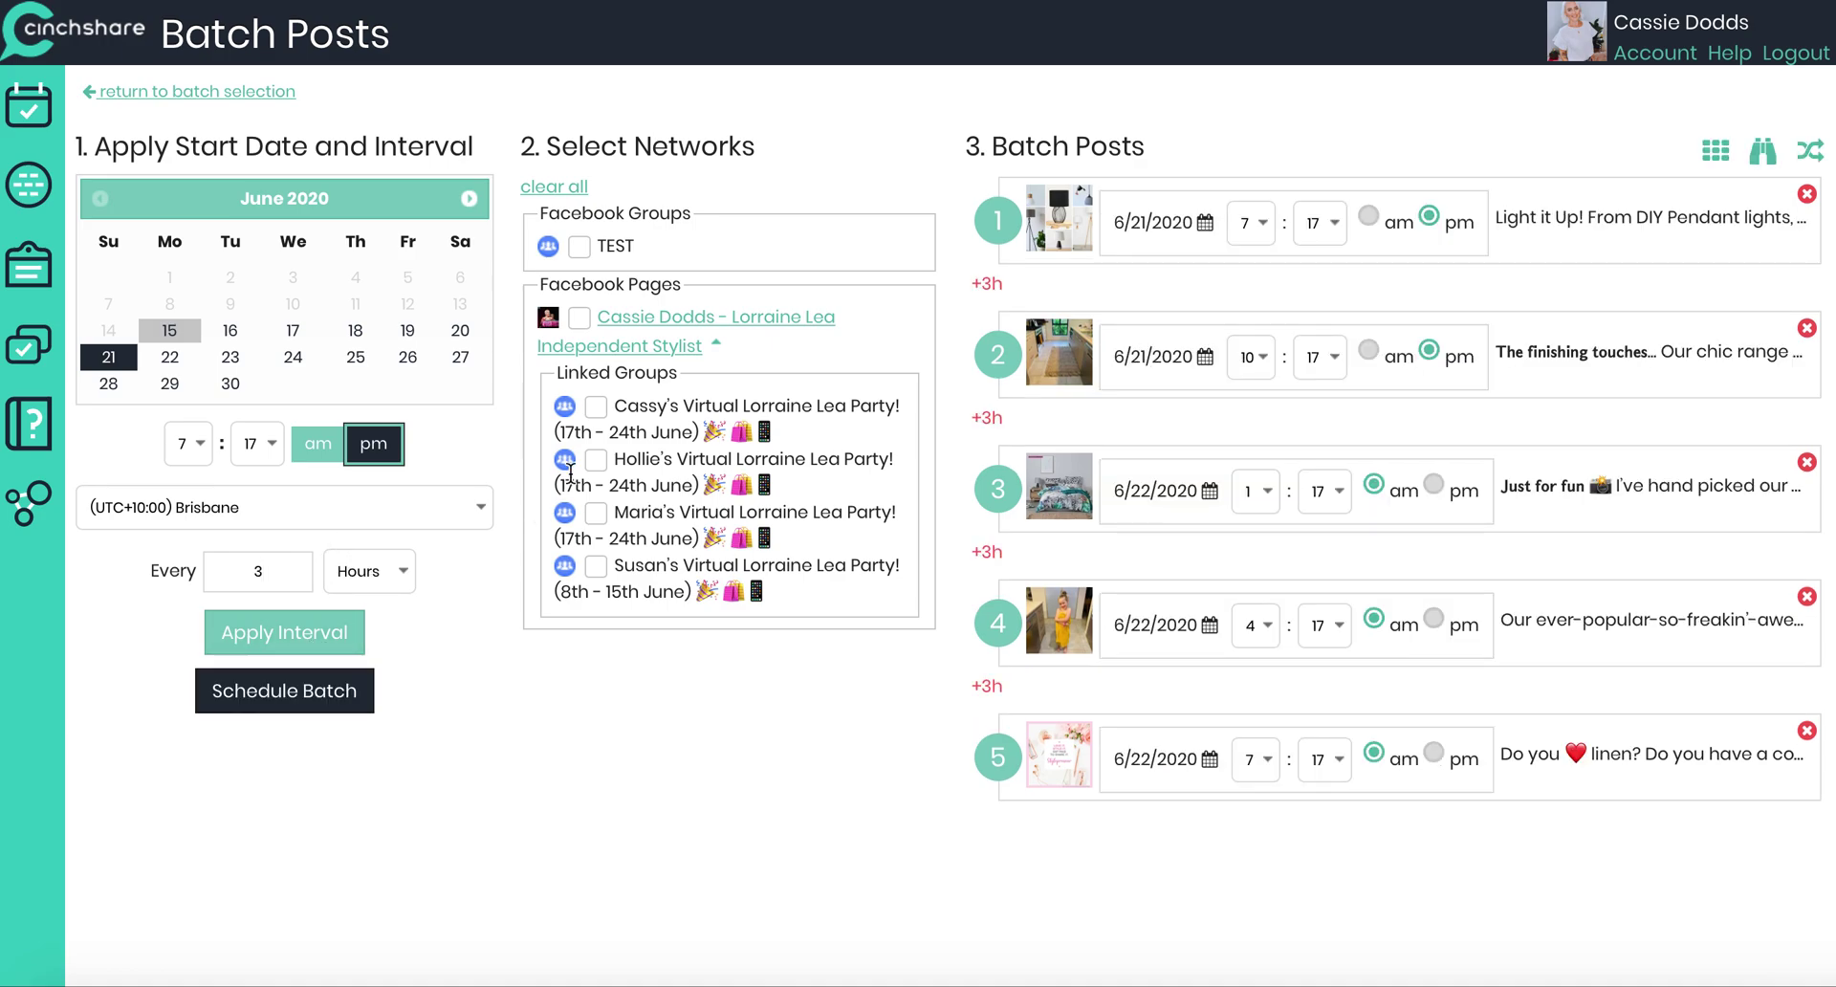
# Step: Add the first and 8th–15th June groups, correct the start to 7 am, and schedule
pyautogui.click(597, 407)
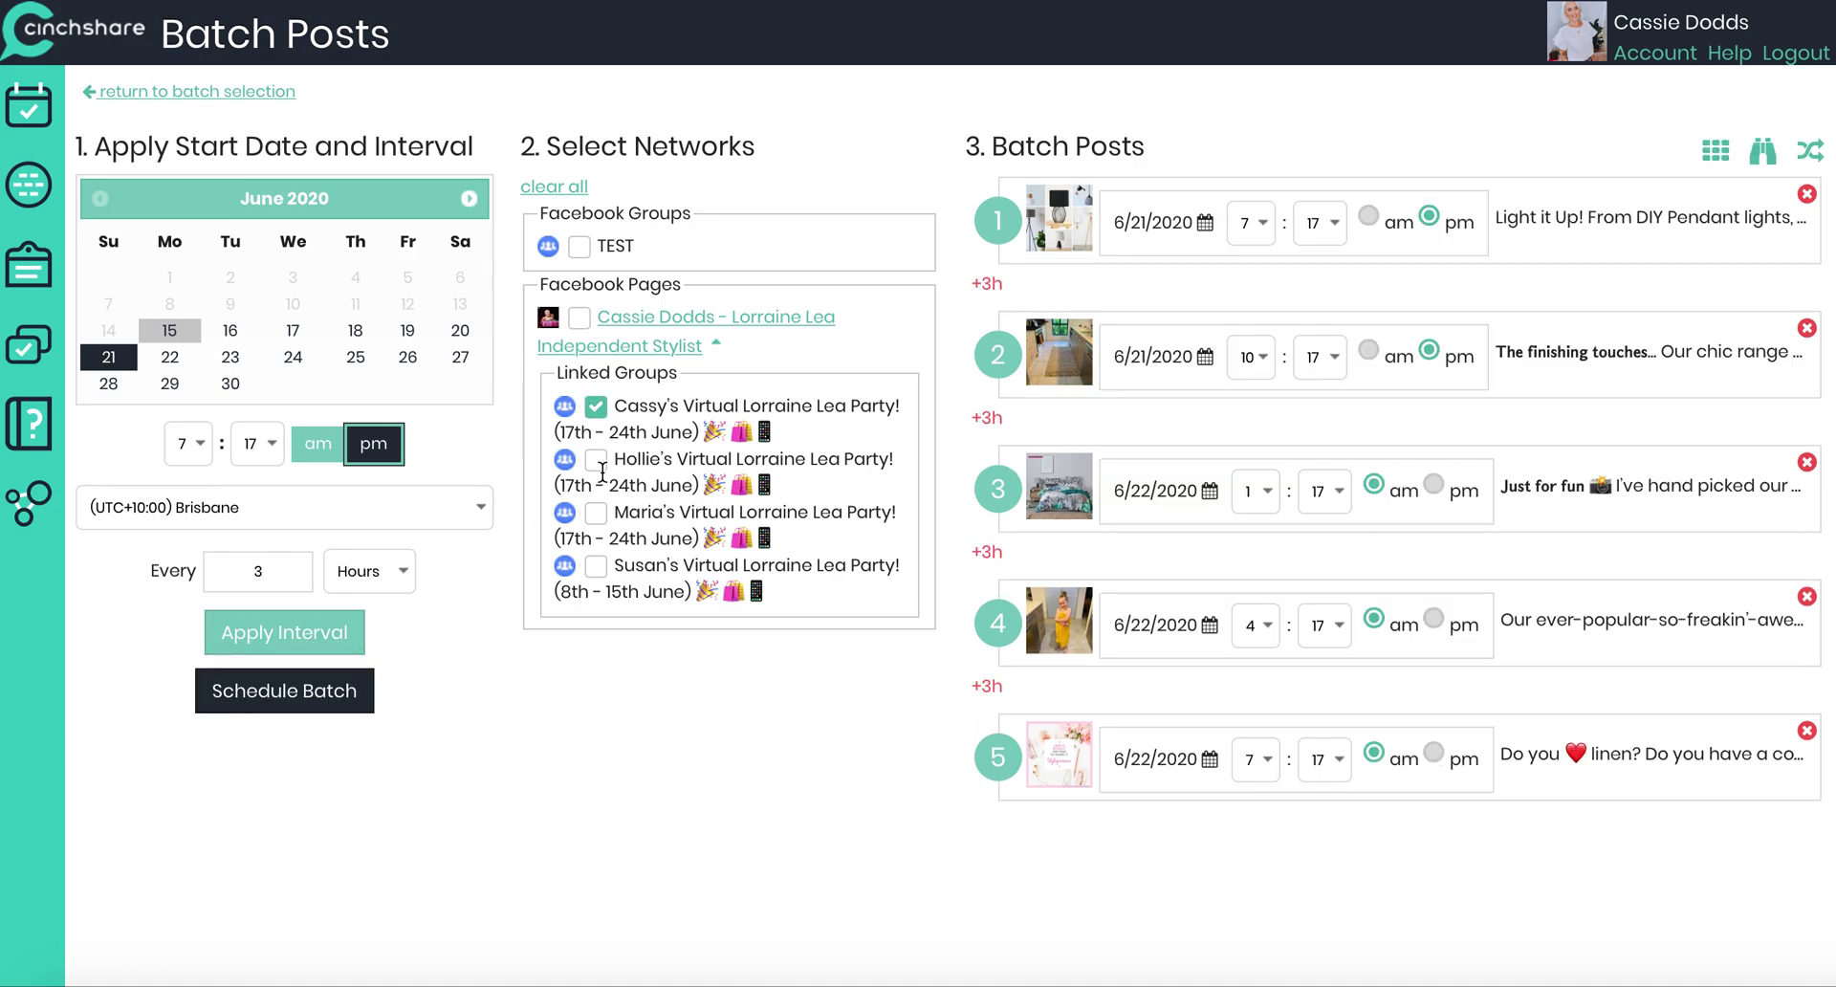
pyautogui.click(597, 566)
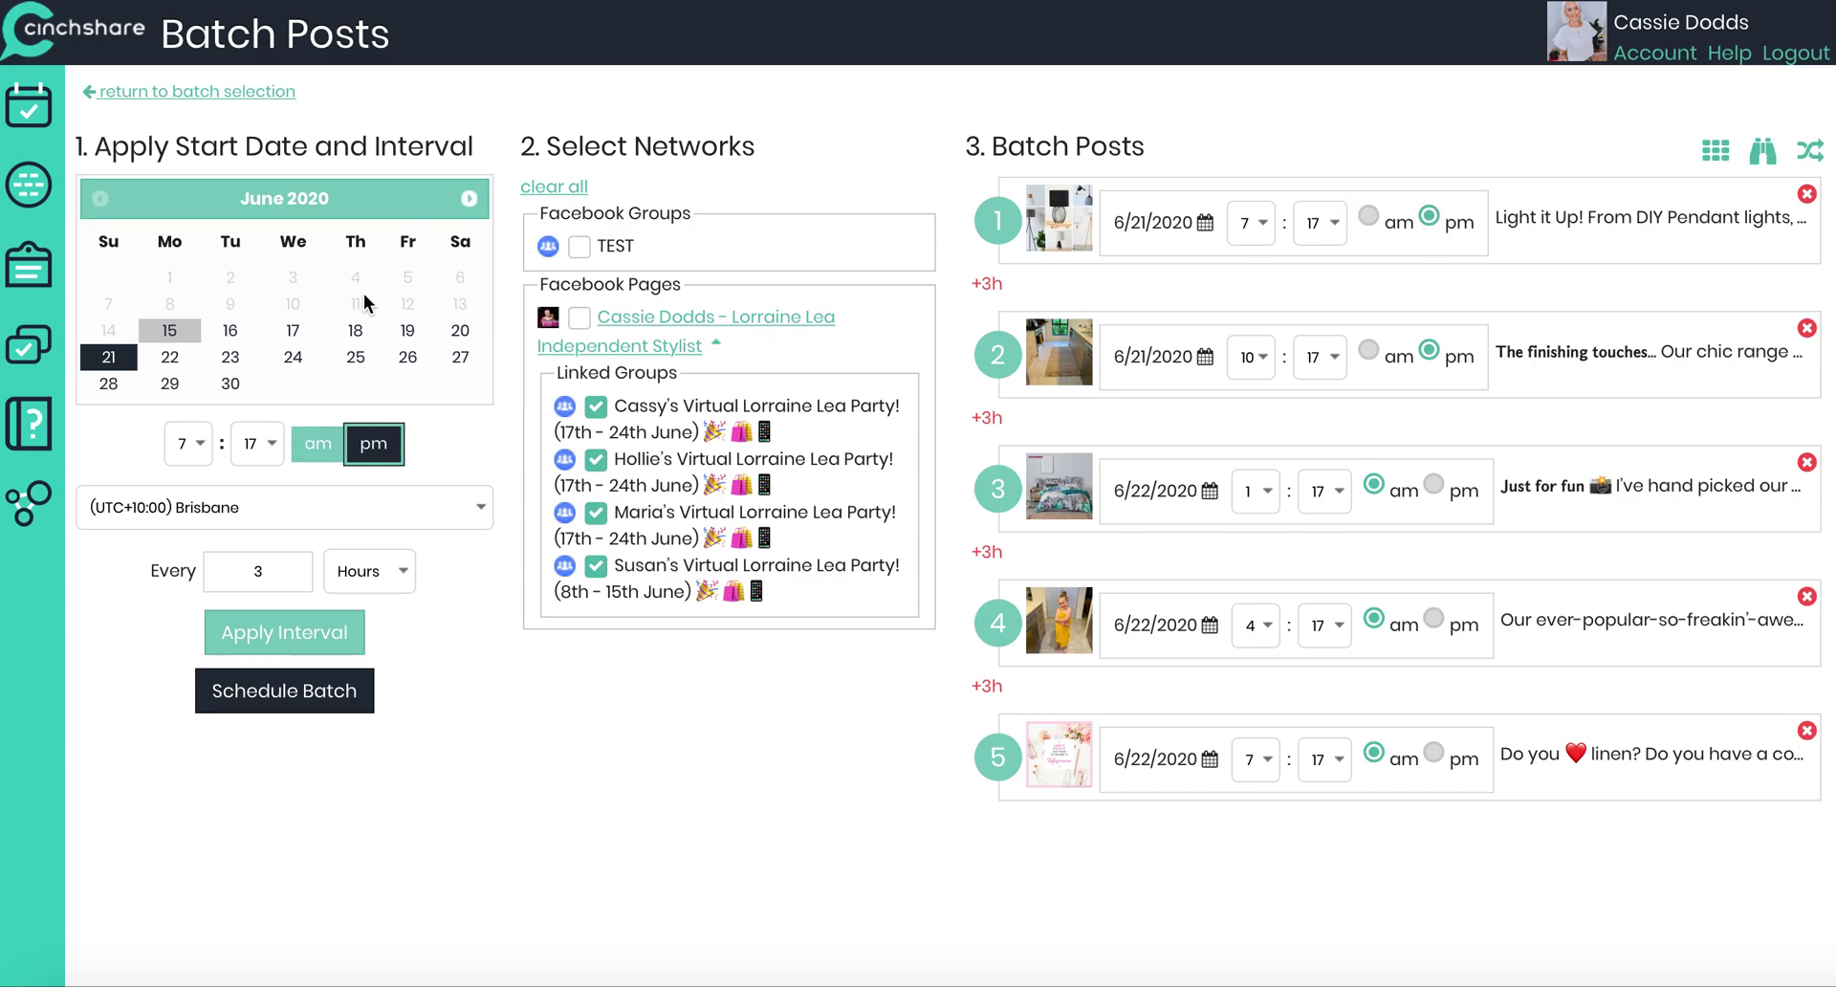
pyautogui.click(315, 446)
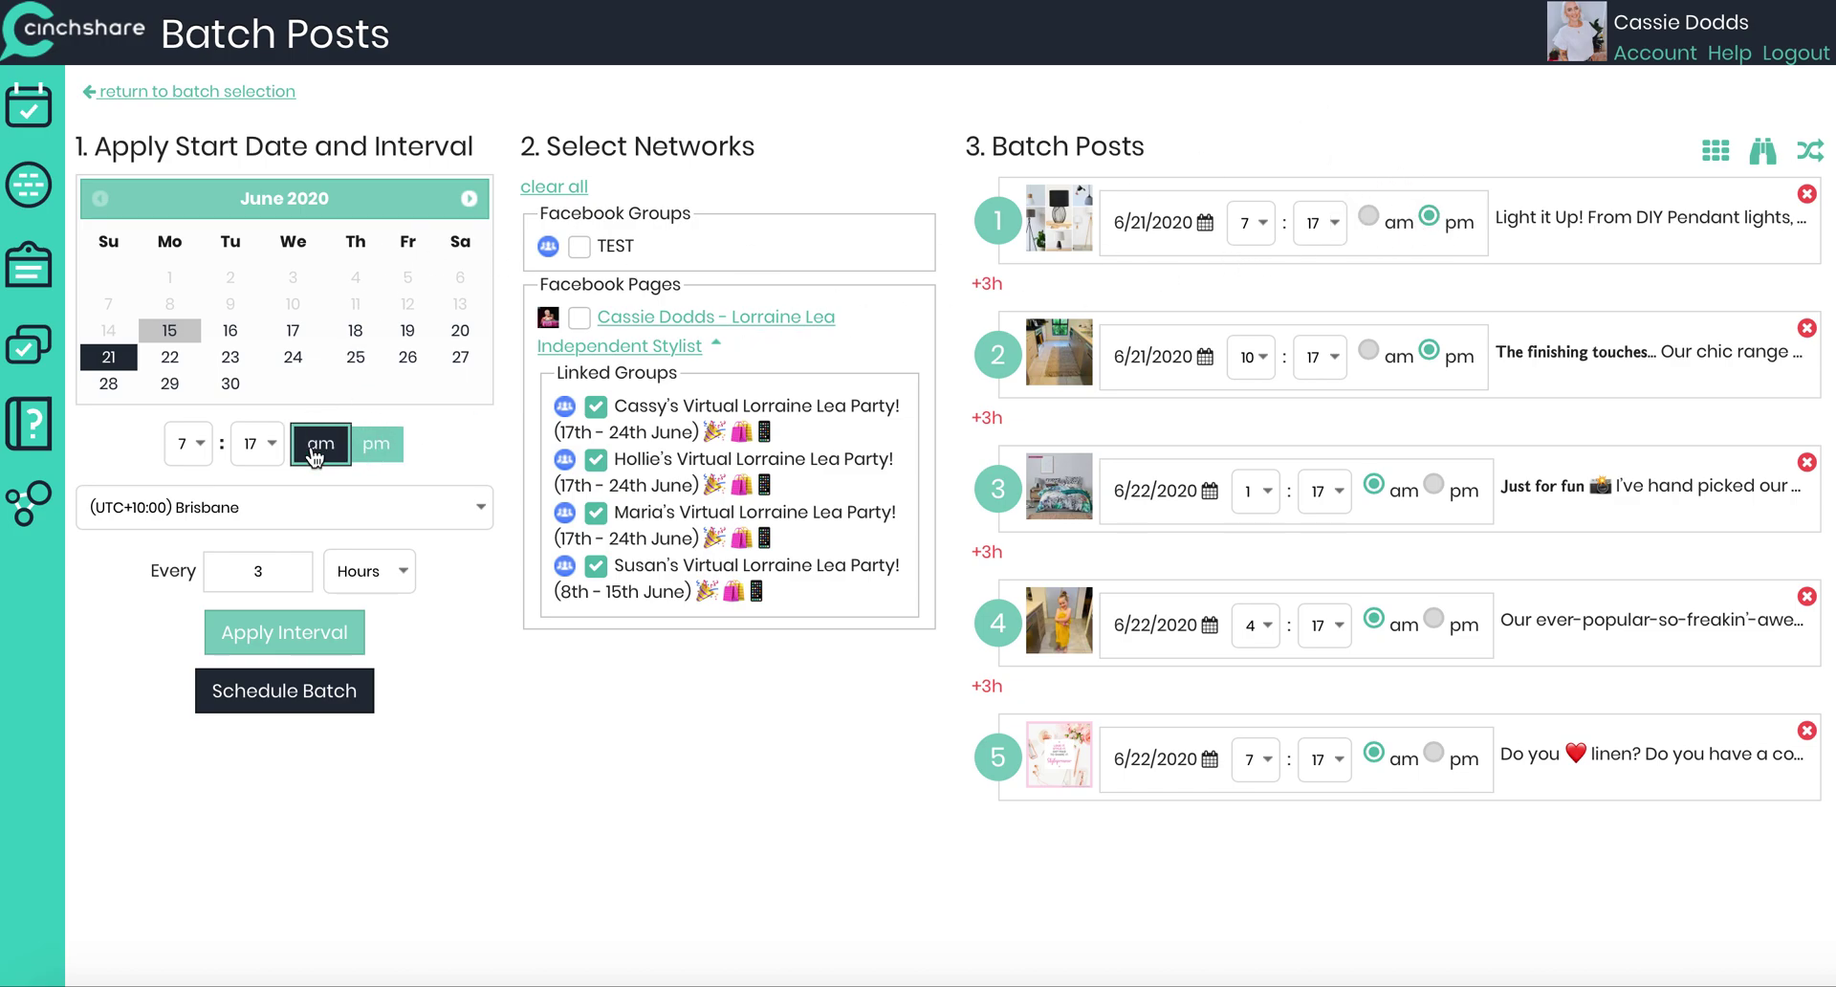
pyautogui.click(277, 650)
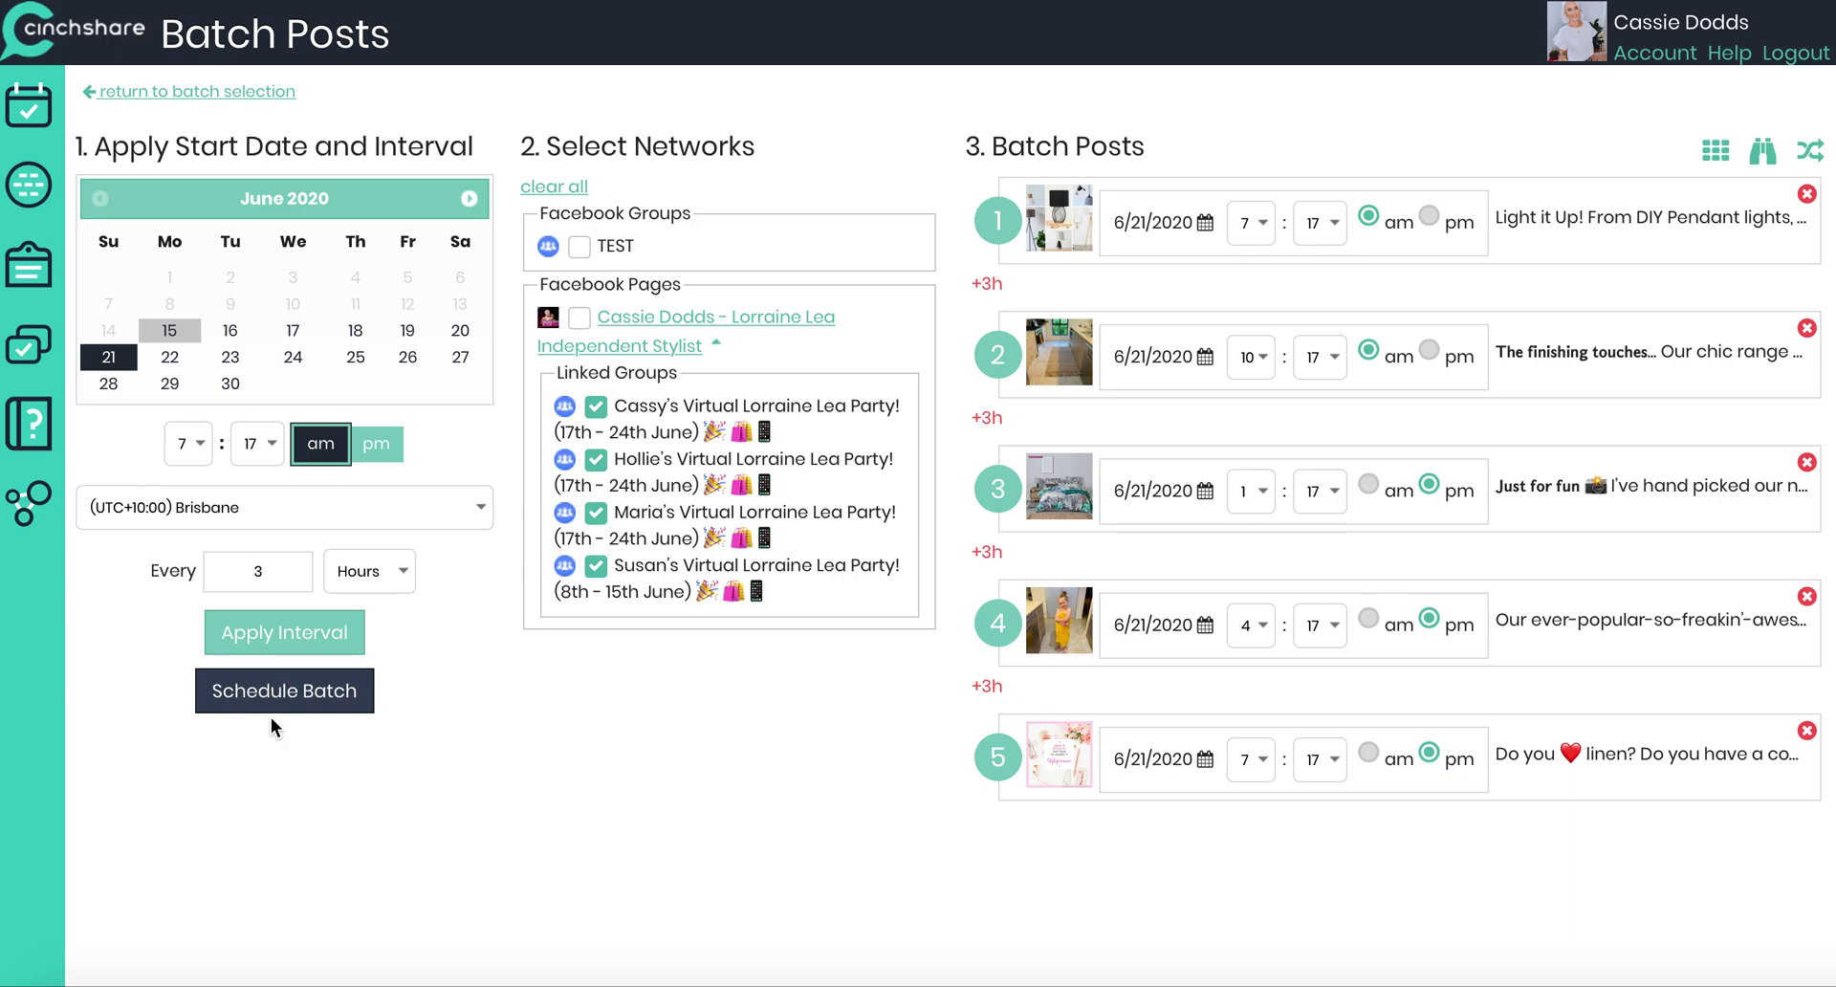
pyautogui.click(292, 704)
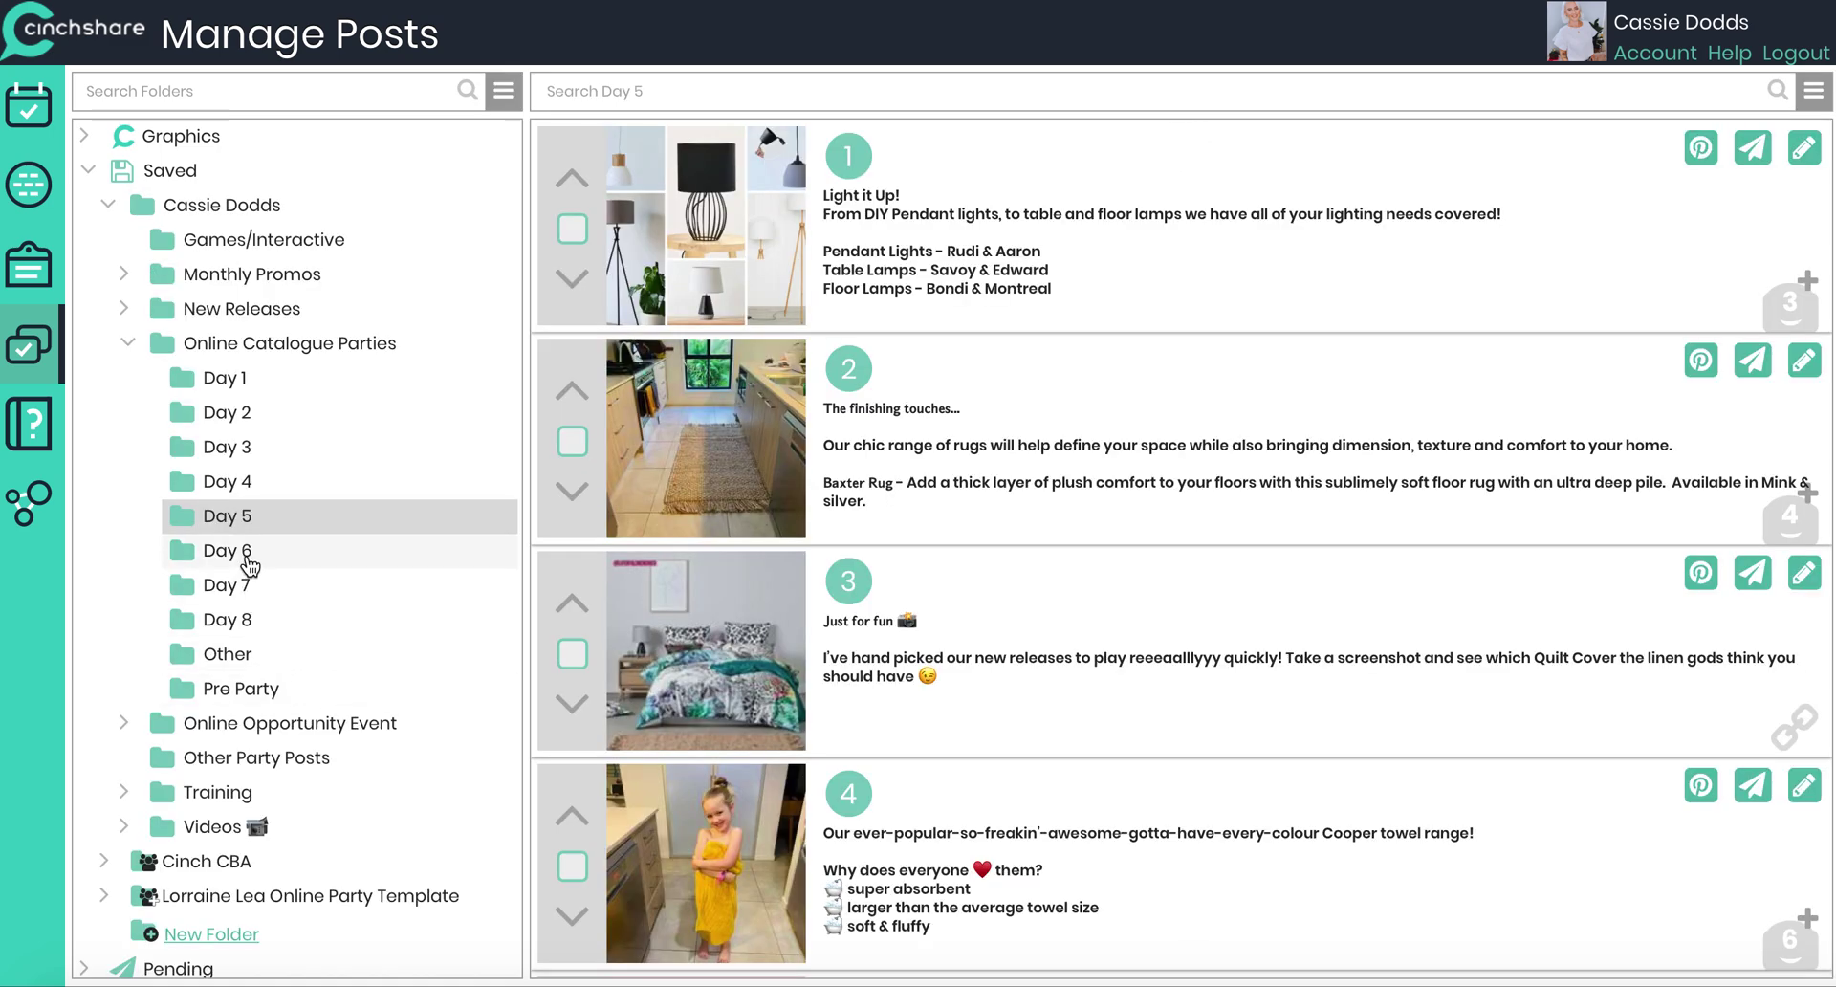
# Step: Select all Day 6 posts for batch posting
pyautogui.click(245, 555)
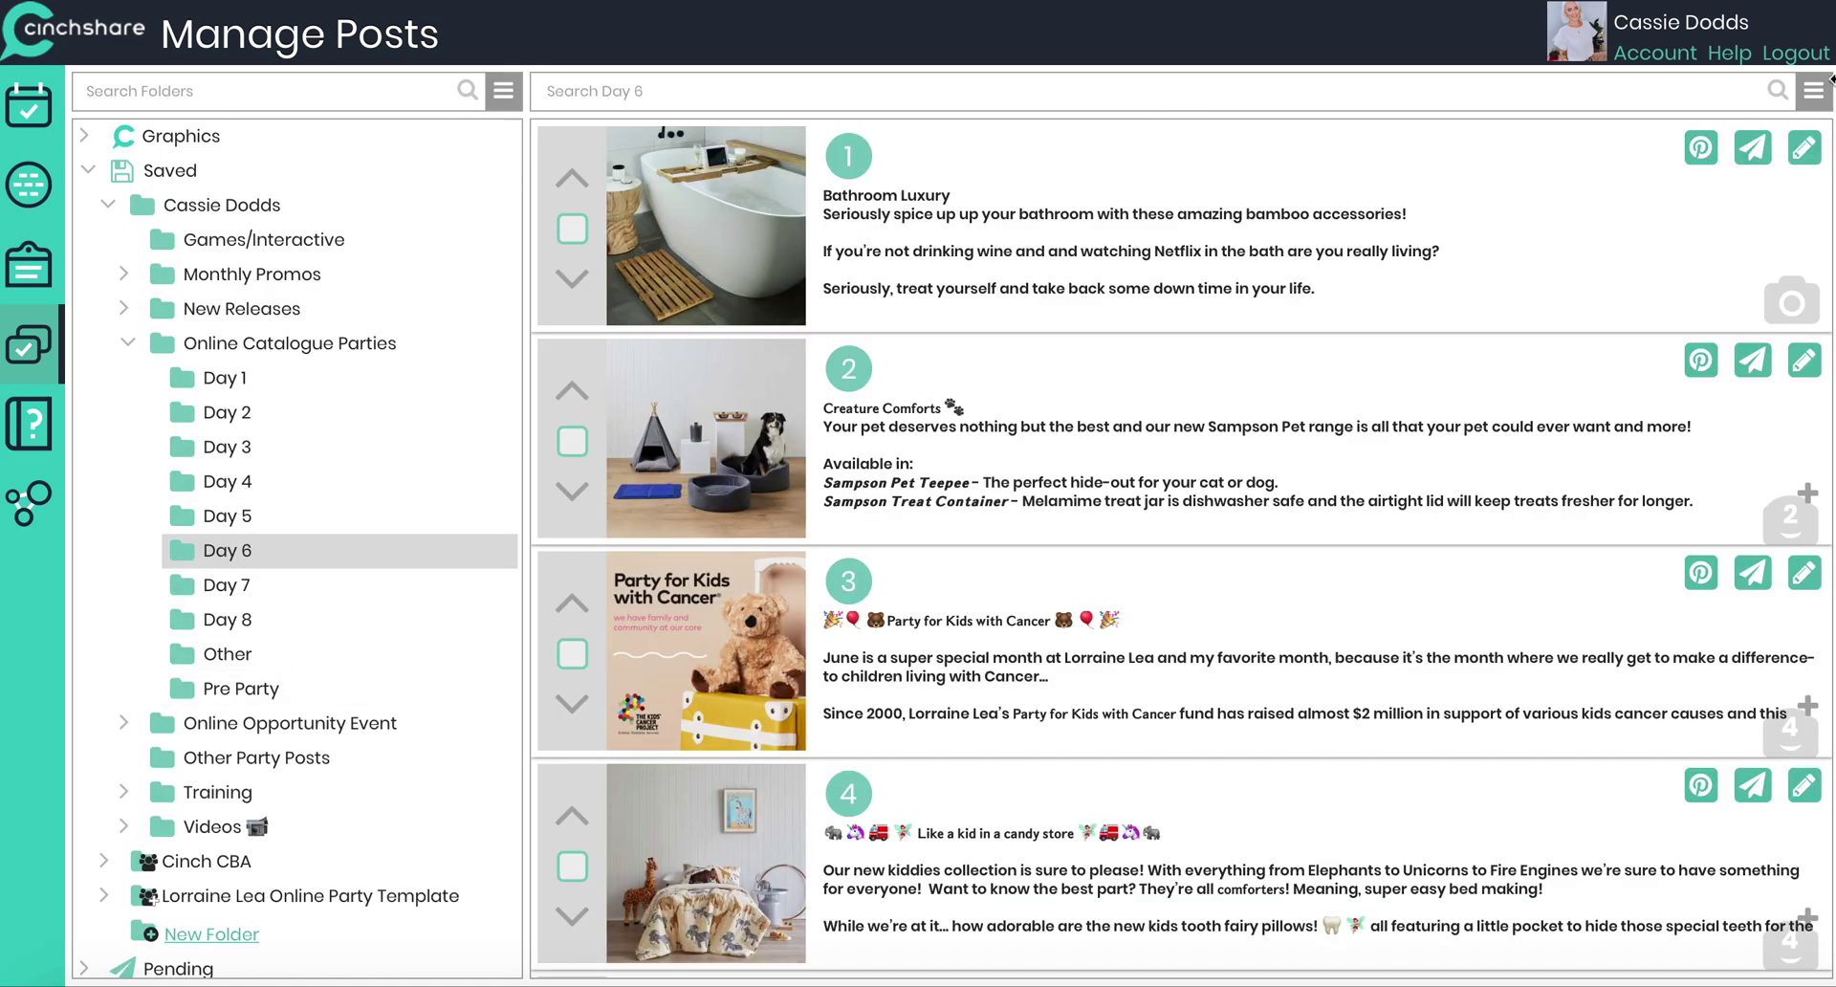
pyautogui.click(1815, 91)
pyautogui.click(1652, 151)
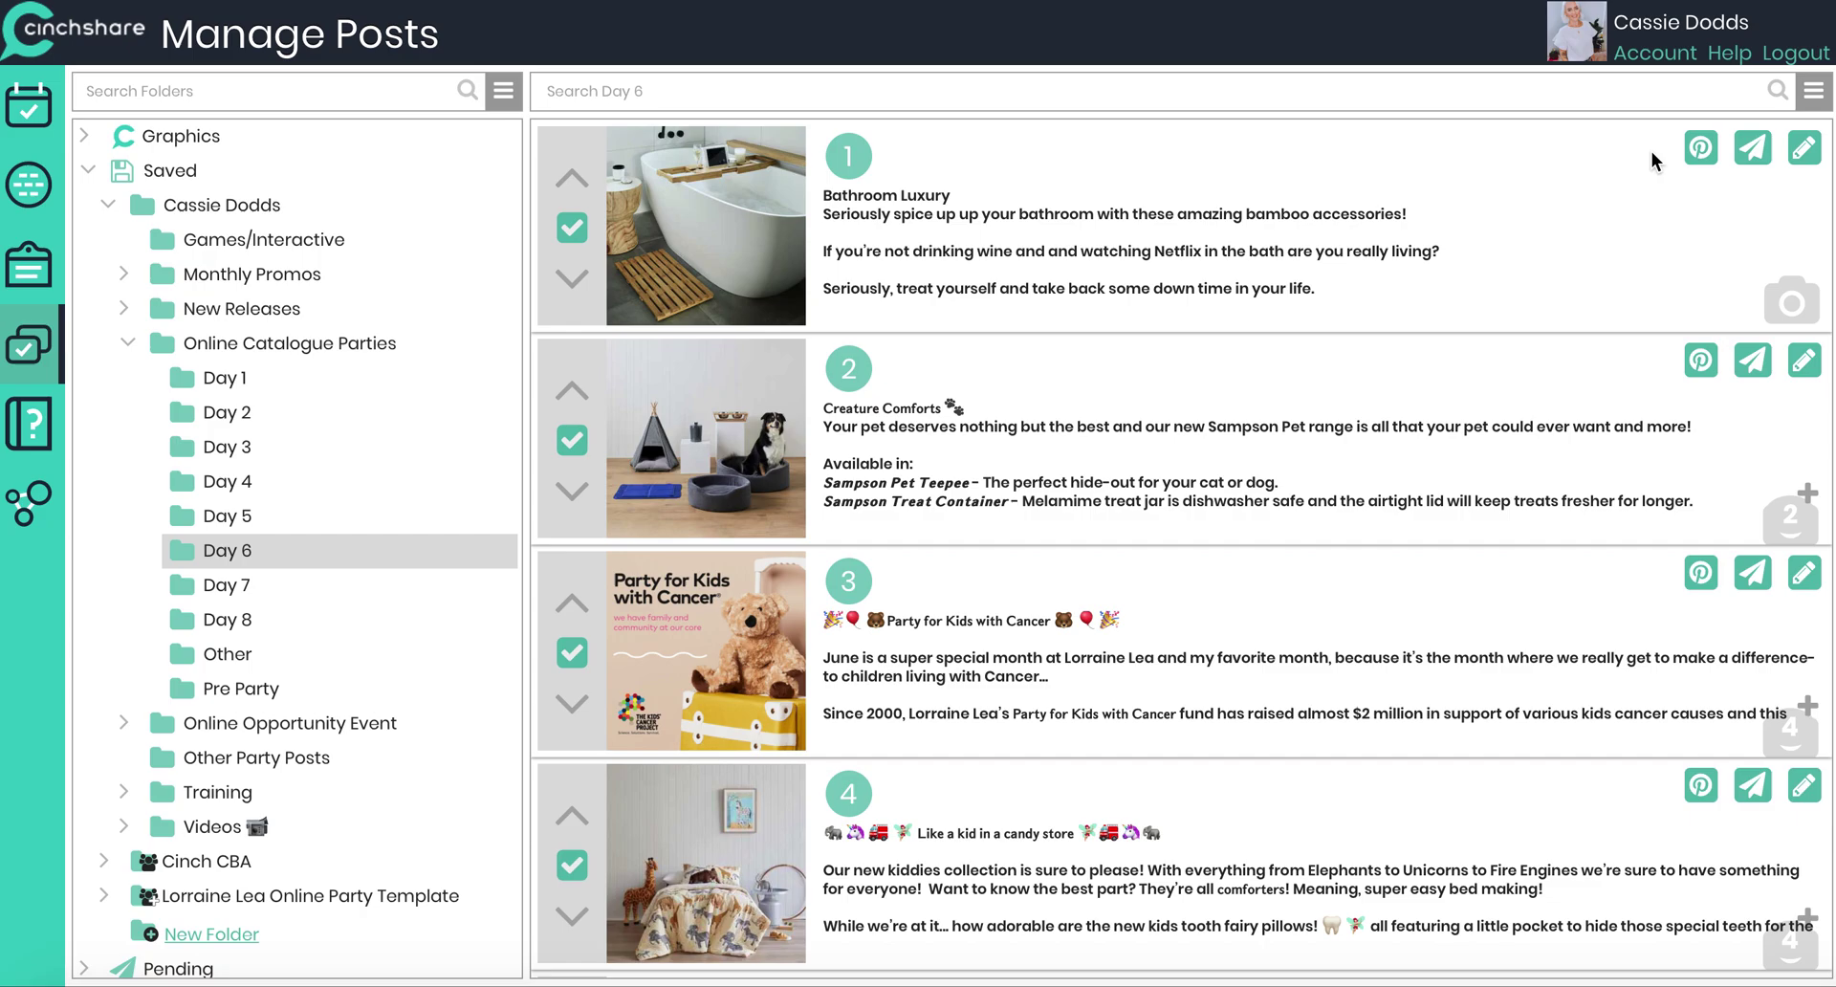
pyautogui.click(1815, 91)
pyautogui.click(1665, 399)
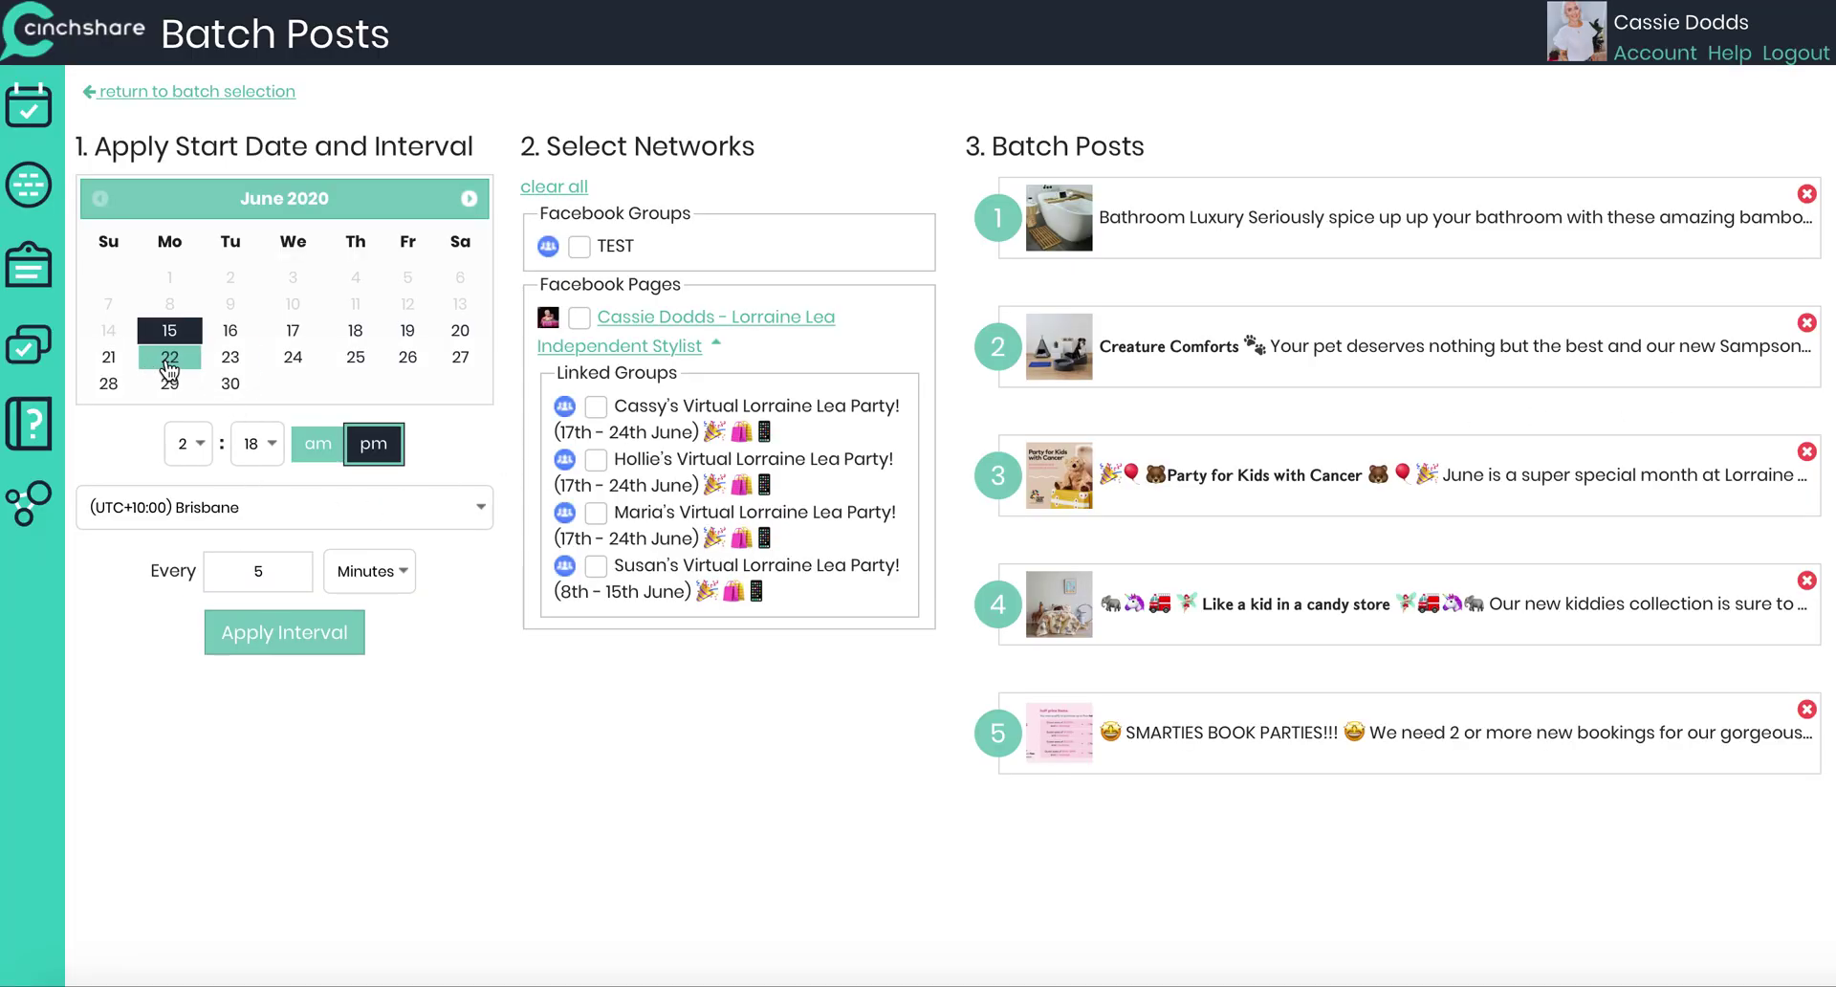
# Step: Schedule them to the first three groups from 7 am on 22 June, every 3 hours
pyautogui.click(169, 357)
pyautogui.click(189, 443)
pyautogui.click(273, 479)
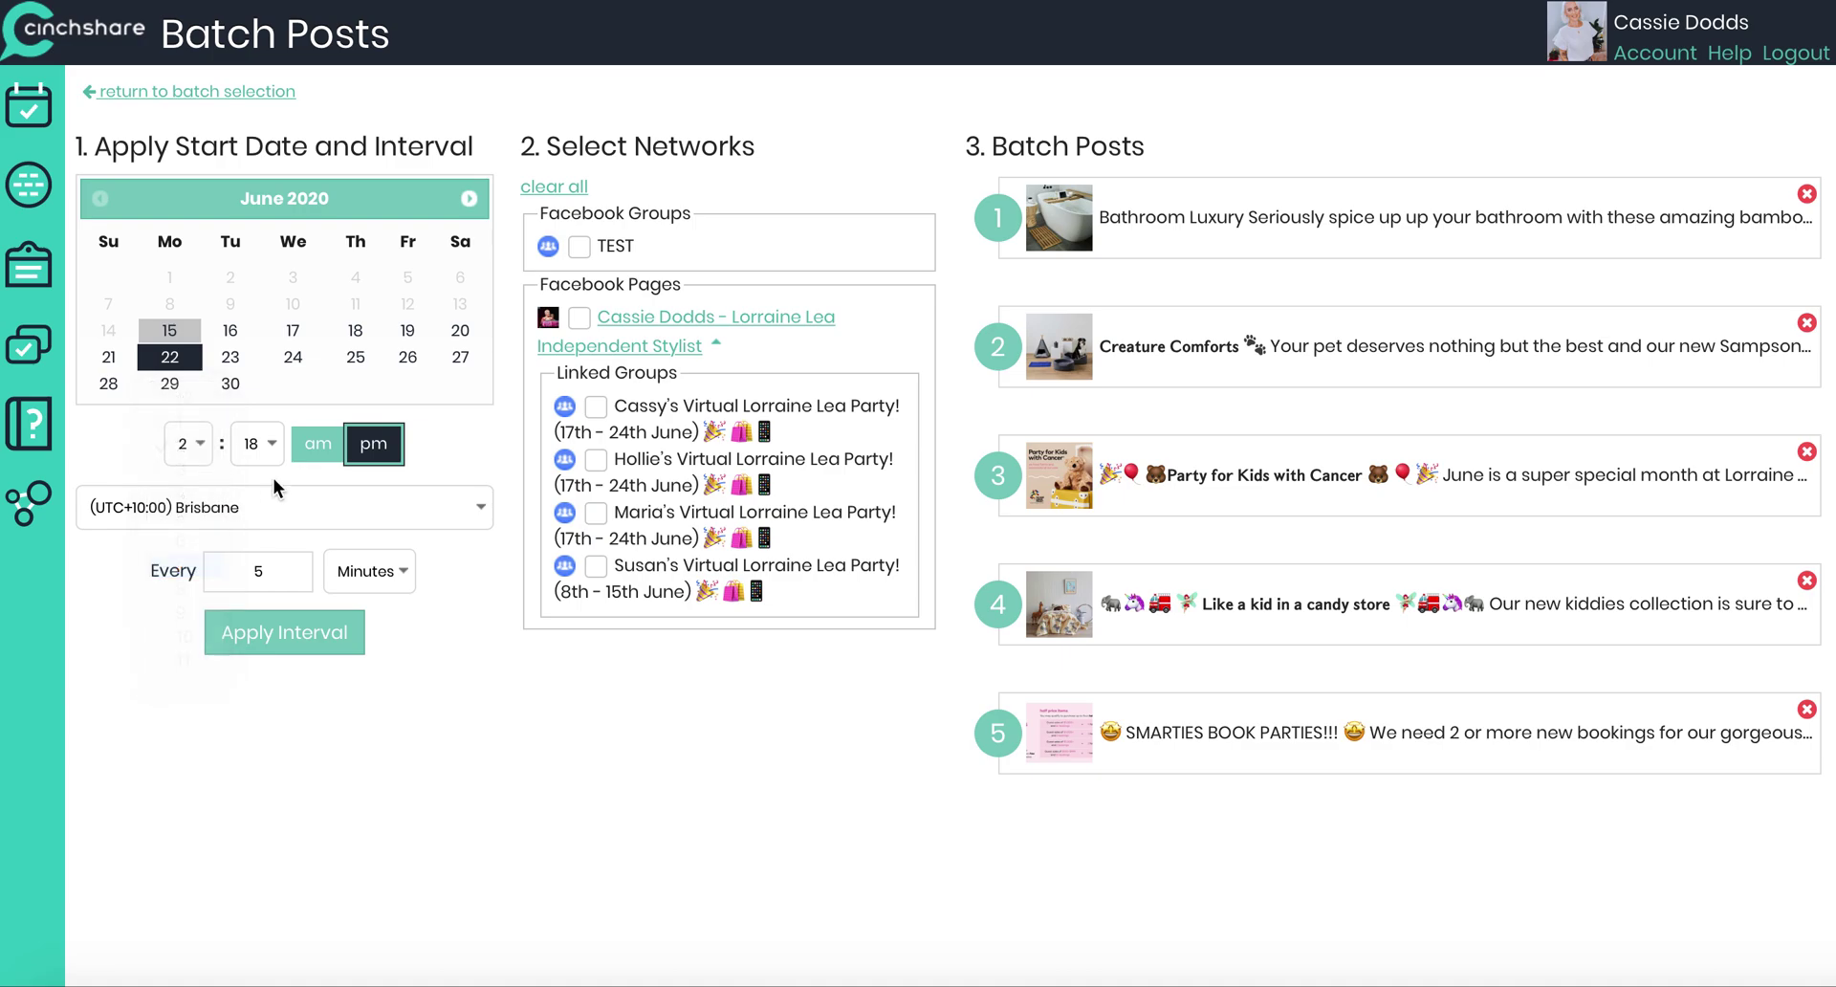
pyautogui.press('7')
pyautogui.click(321, 449)
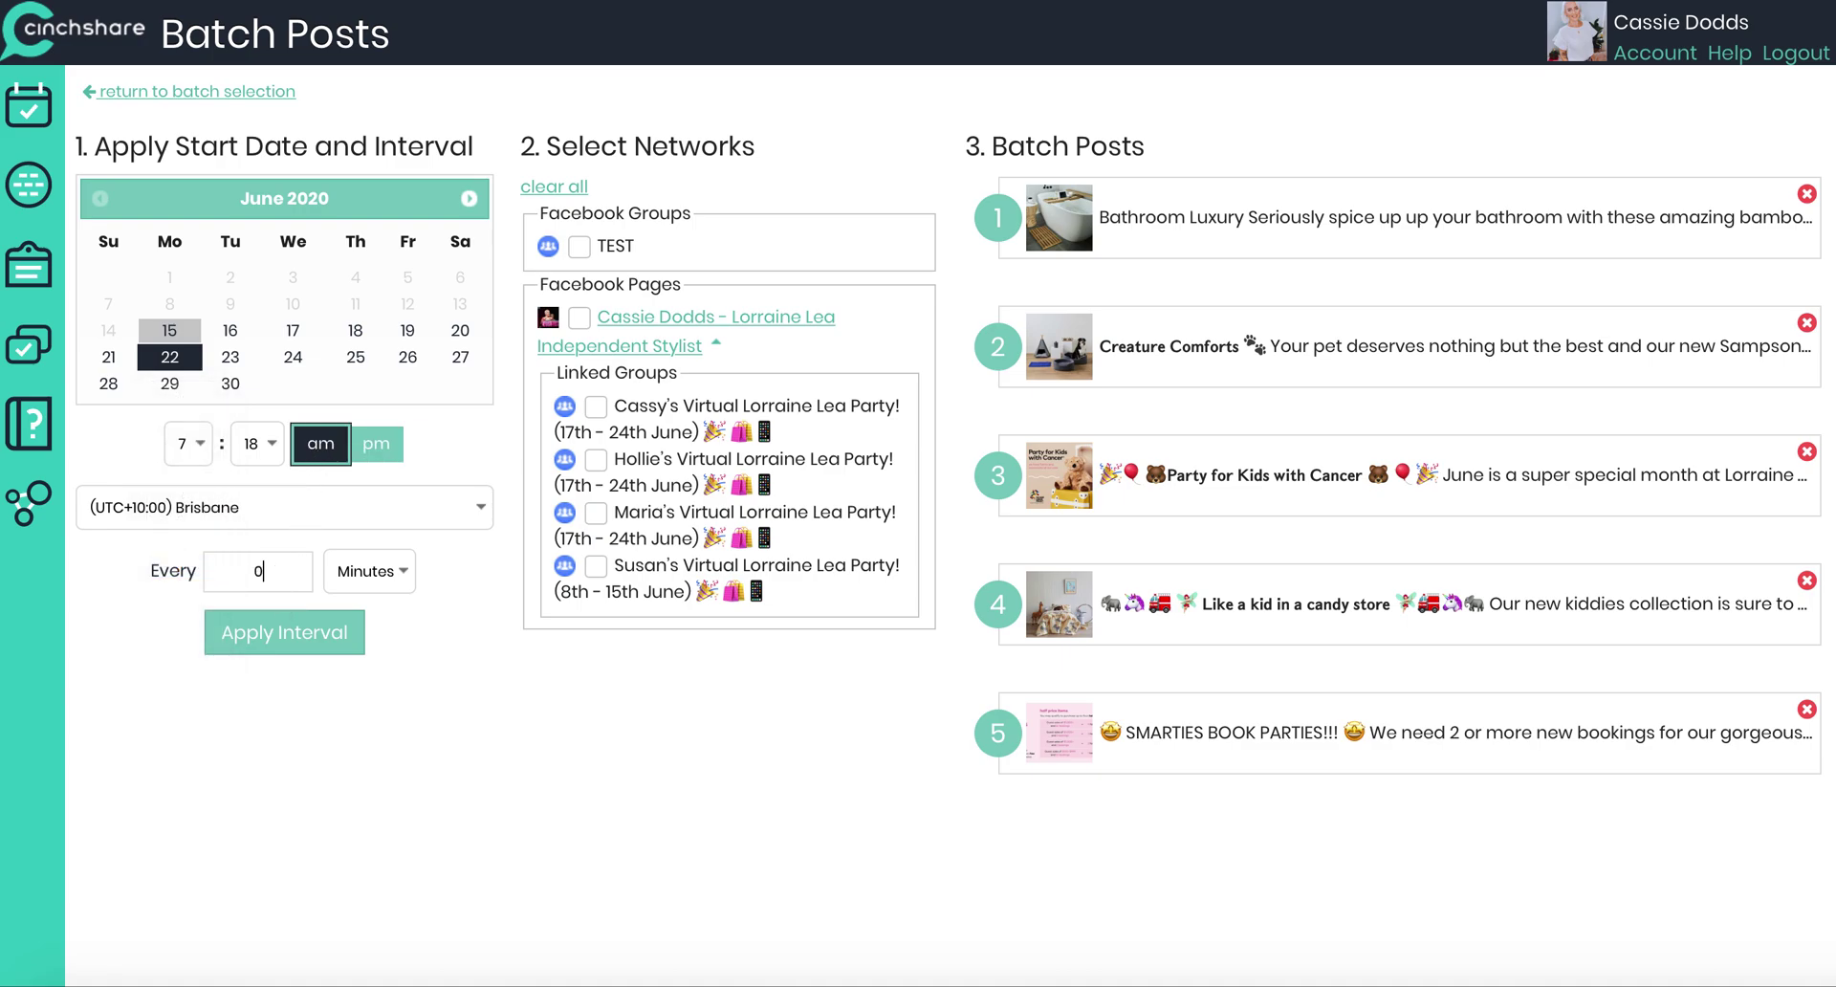
pyautogui.click(284, 632)
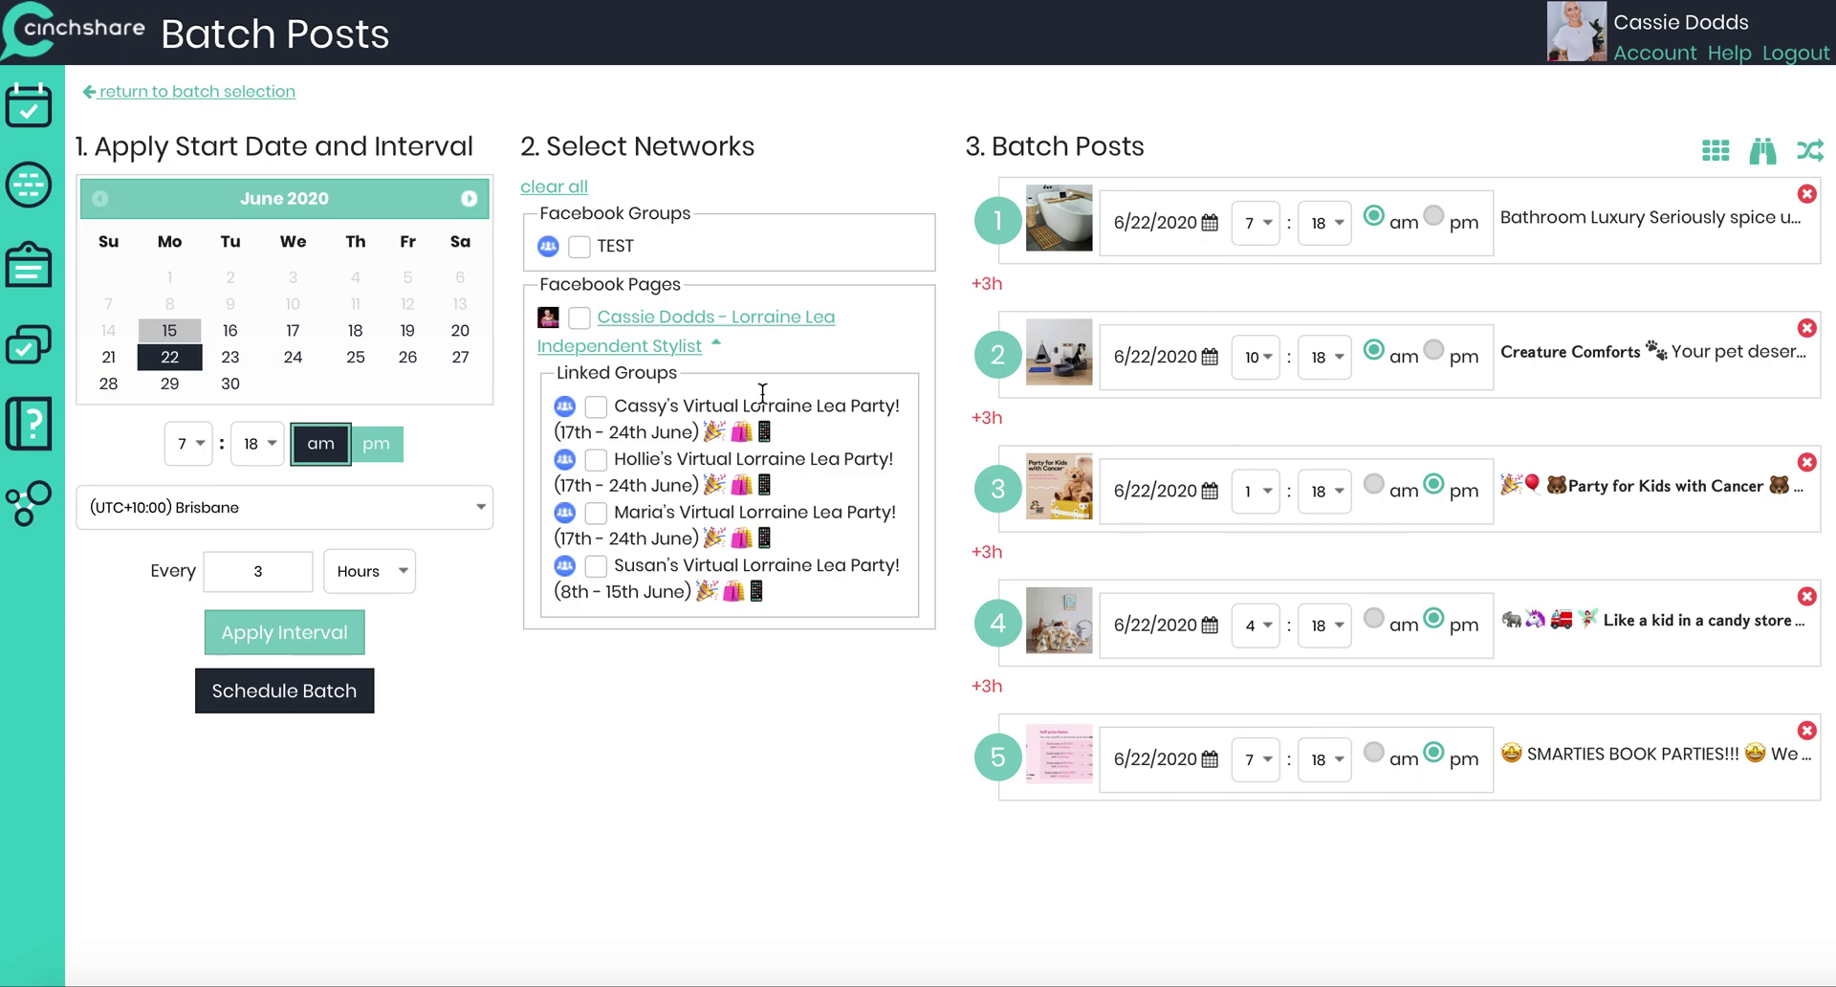
pyautogui.click(594, 407)
pyautogui.click(595, 460)
pyautogui.click(595, 514)
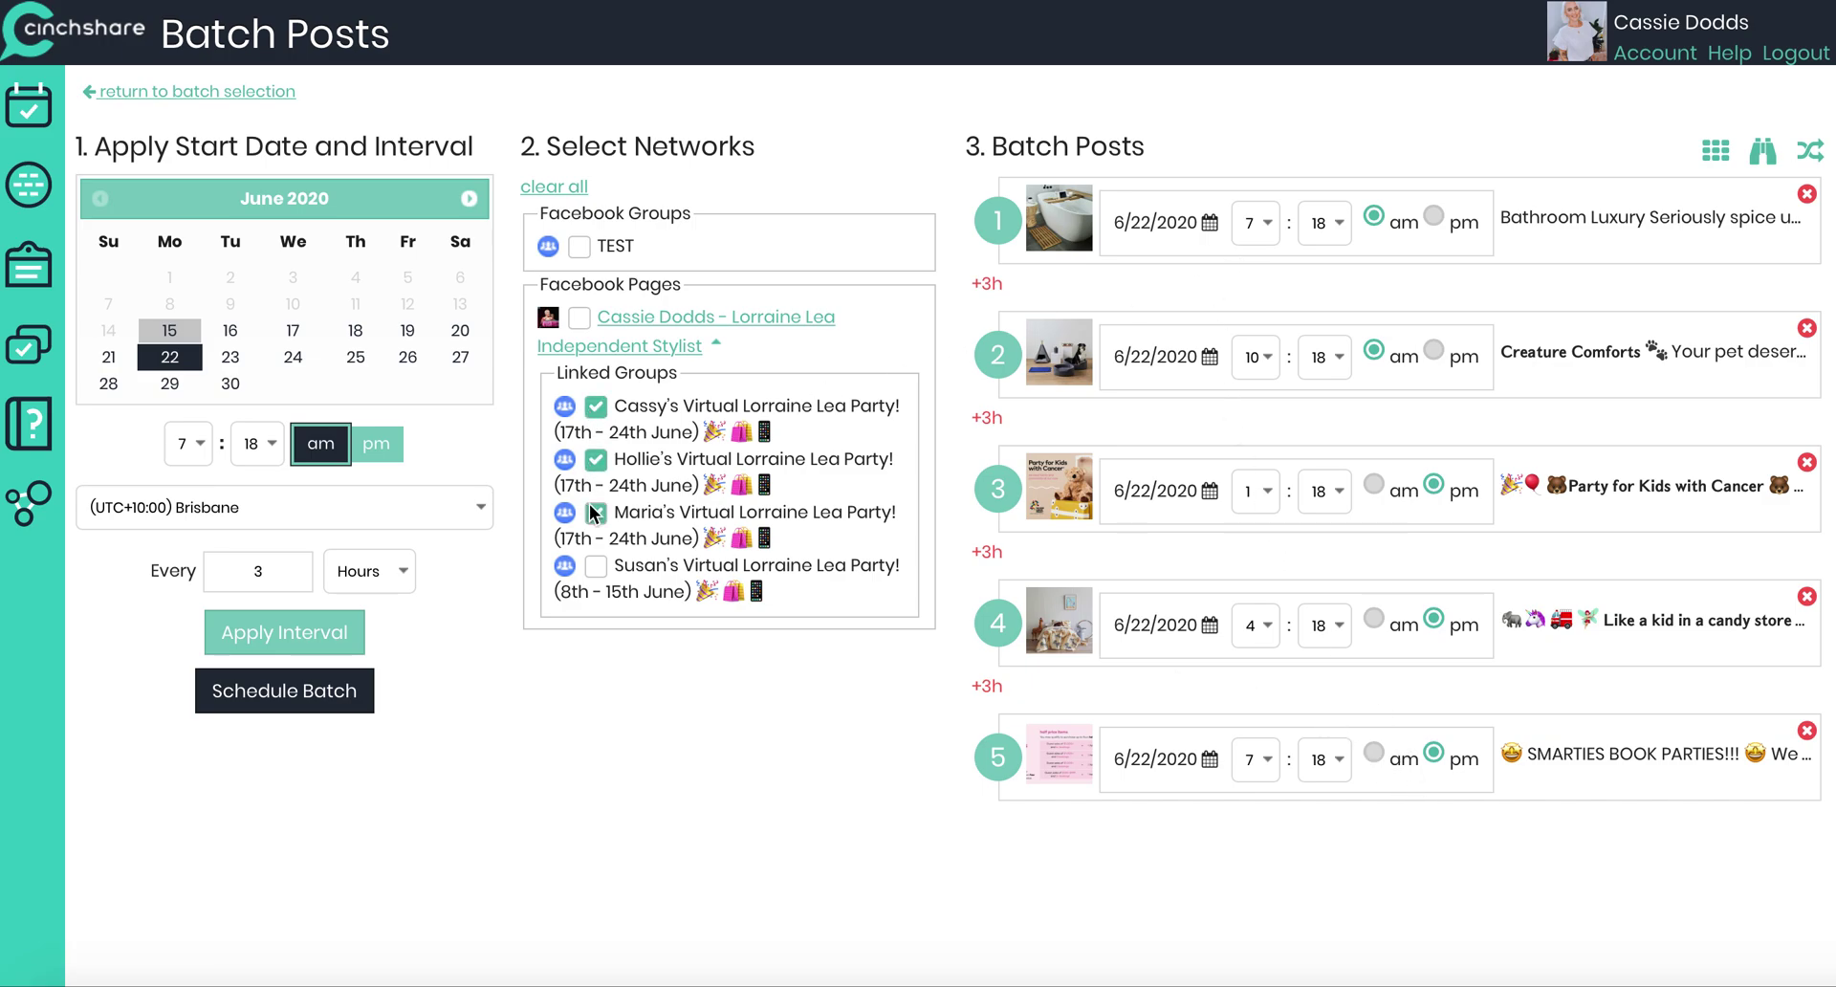
pyautogui.click(329, 684)
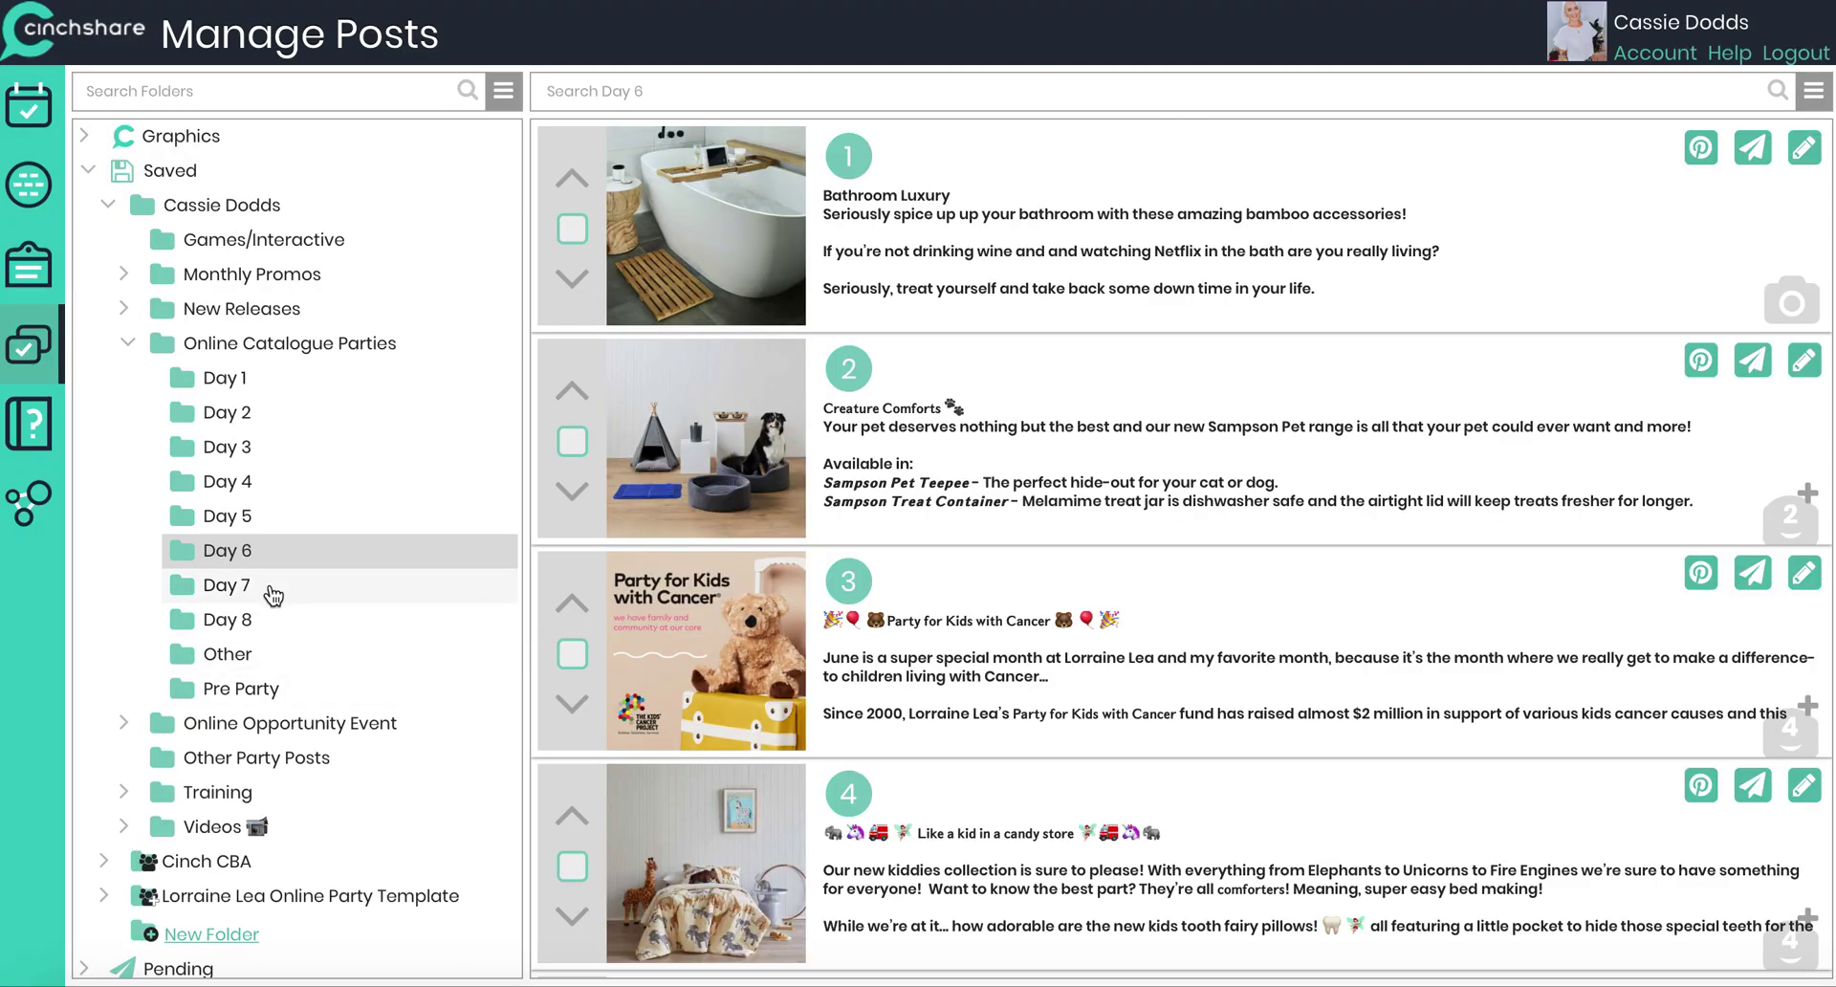
# Step: Select all six Day 7 posts for batch posting
pyautogui.click(264, 587)
pyautogui.click(1807, 103)
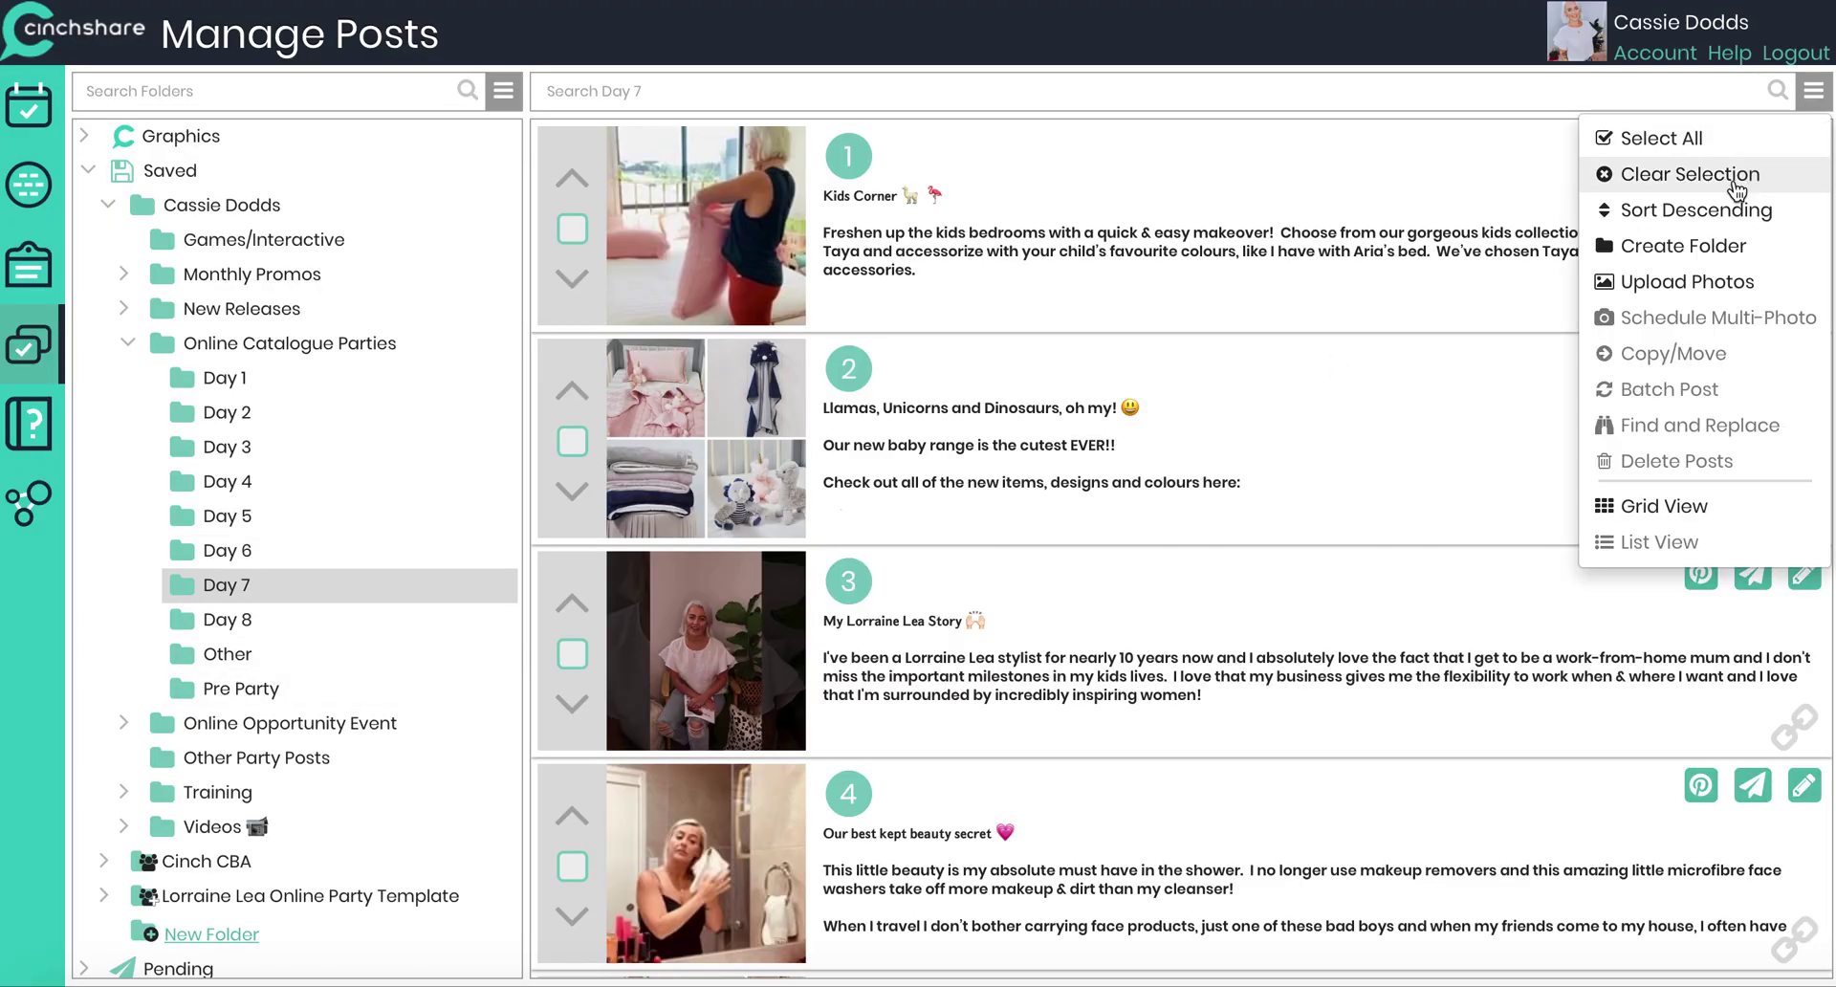
pyautogui.click(1707, 134)
pyautogui.click(1813, 96)
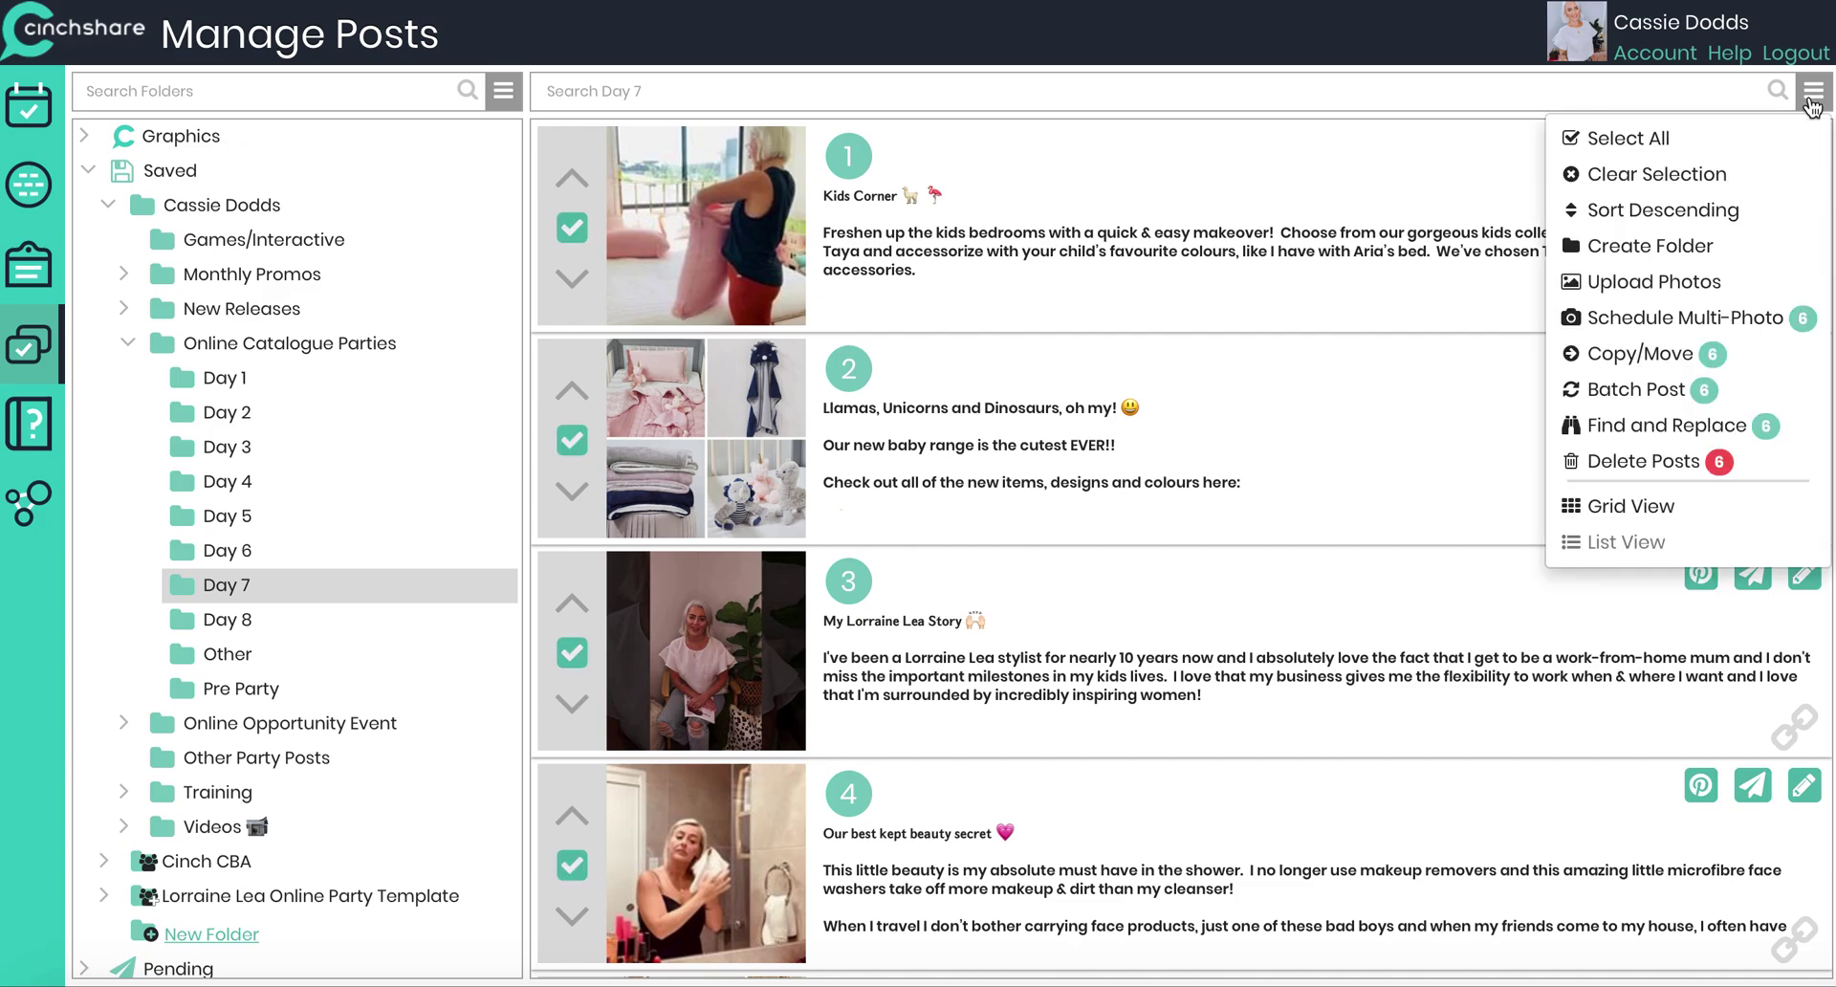
pyautogui.click(1671, 390)
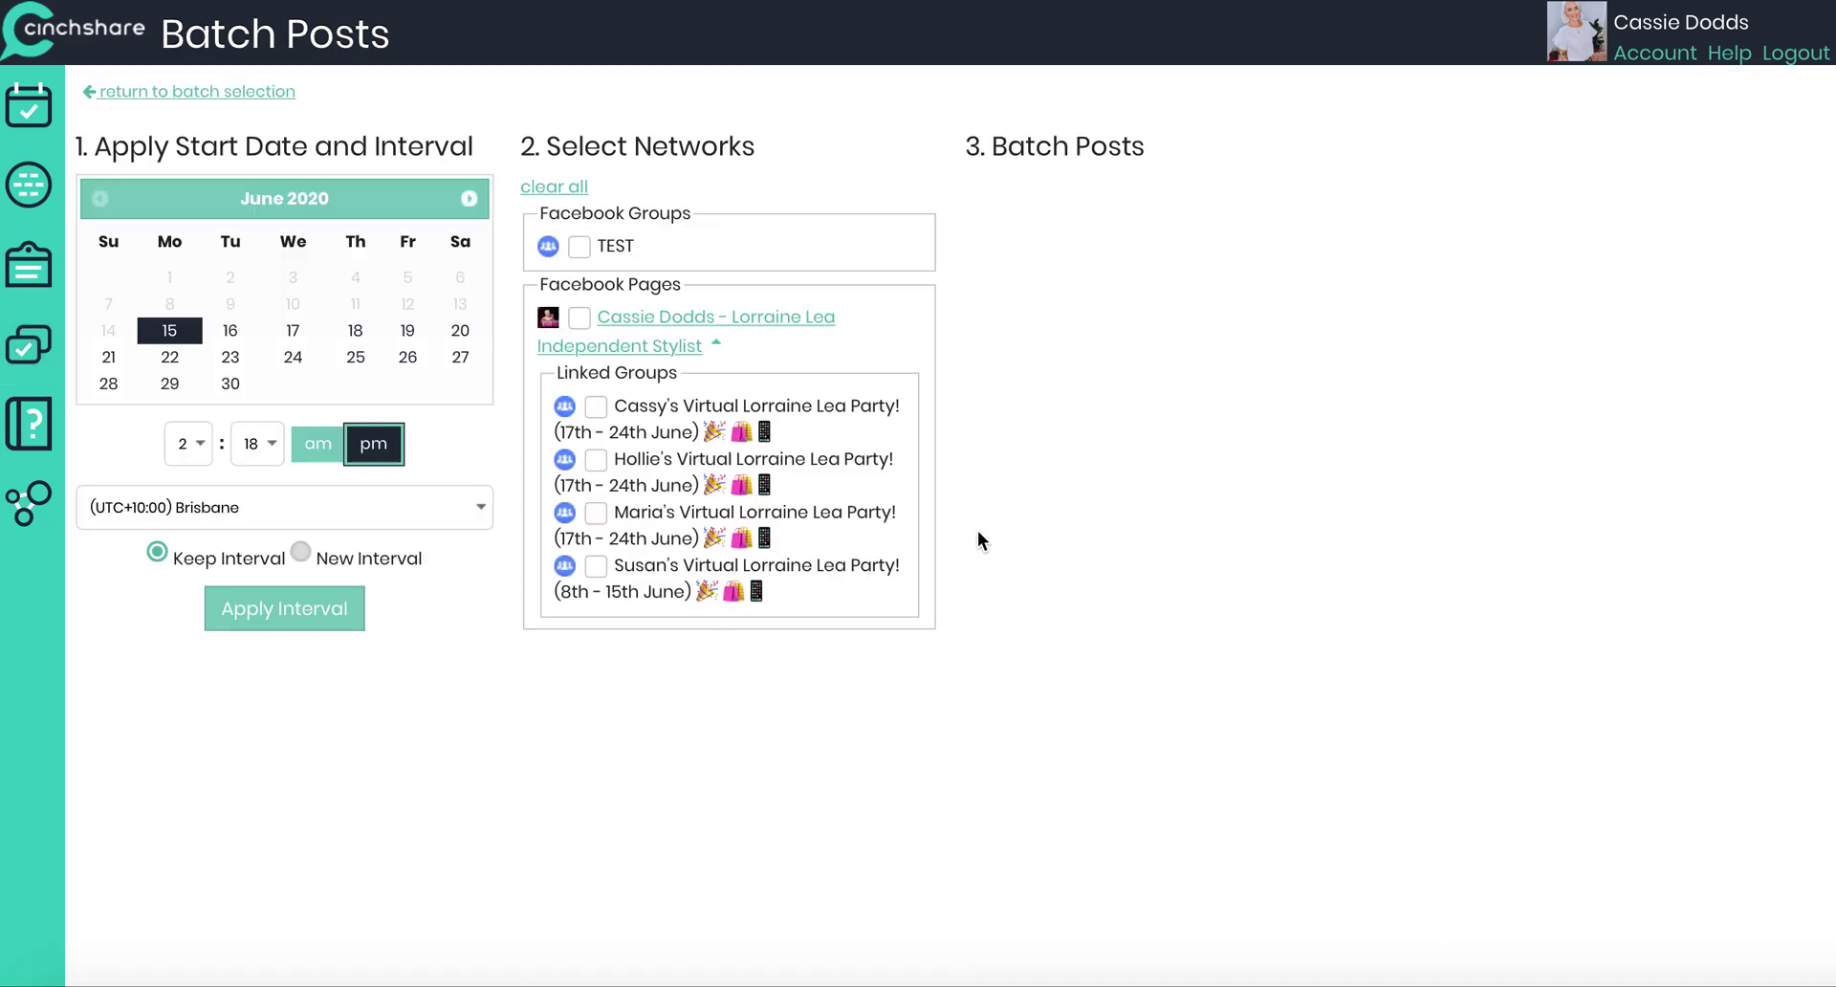
# Step: Schedule them from 7 am on 23 June, 150 minutes apart, including the 8th–15th June group
pyautogui.click(243, 364)
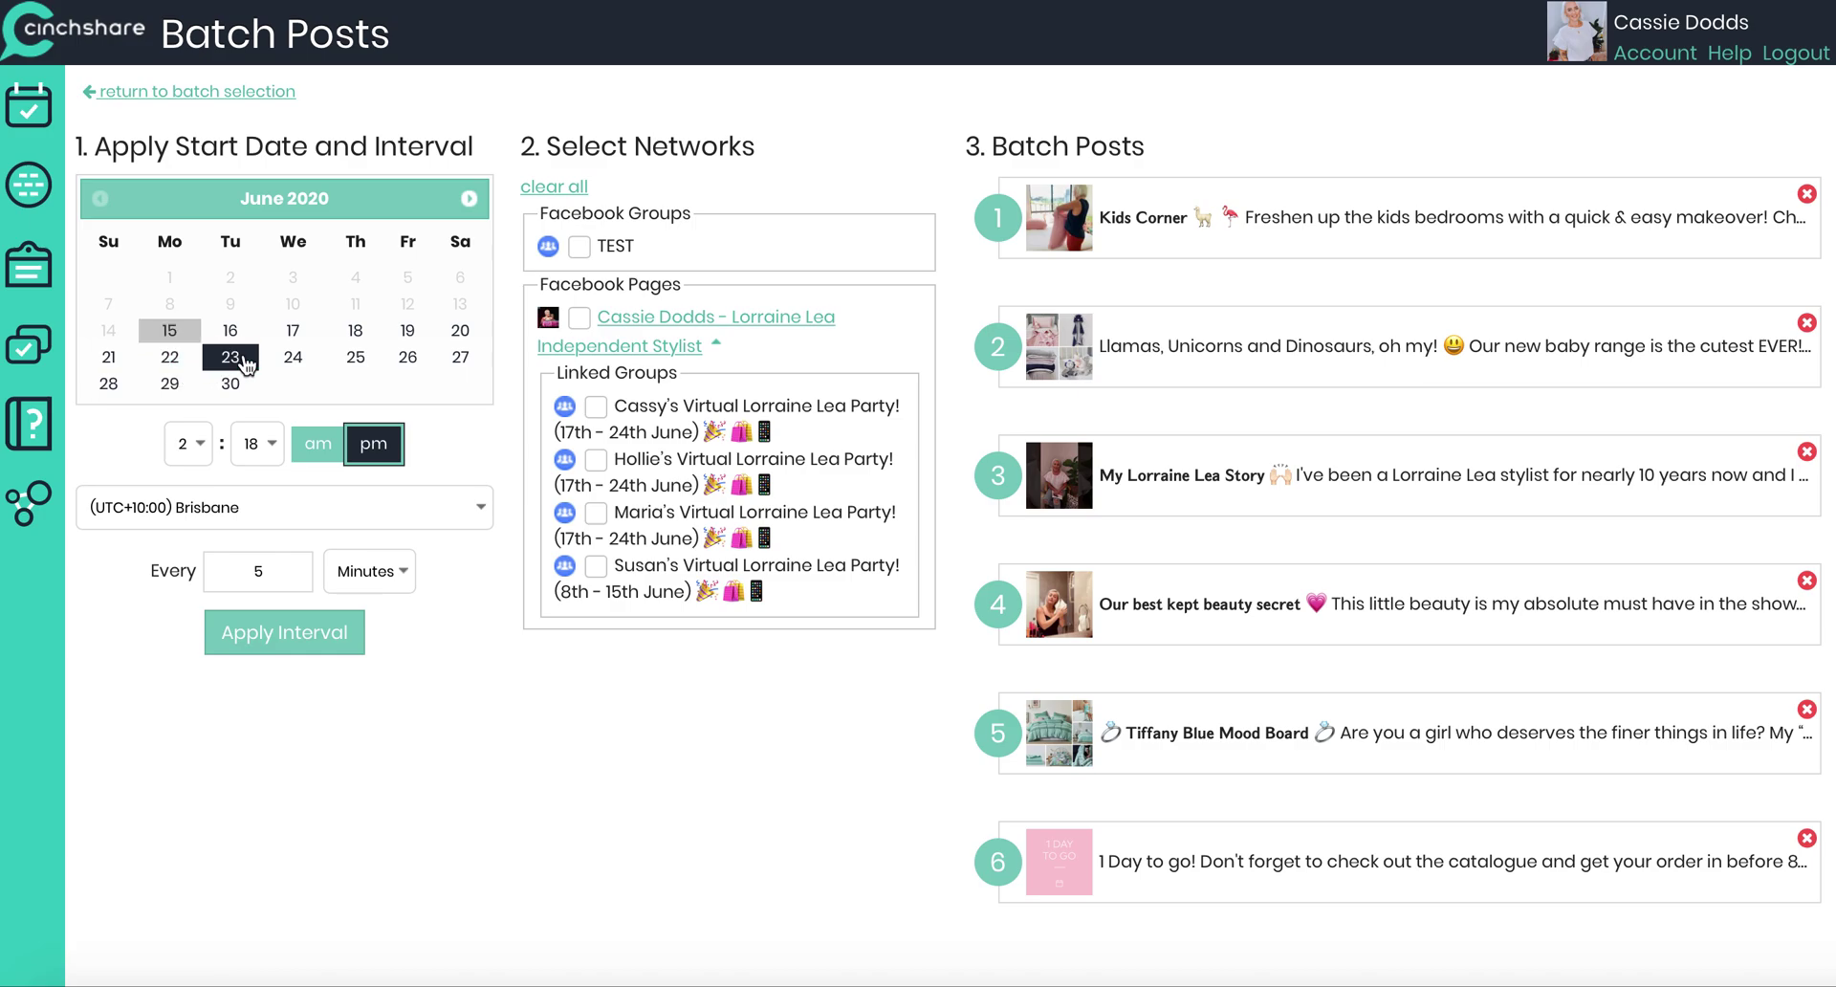
pyautogui.click(205, 457)
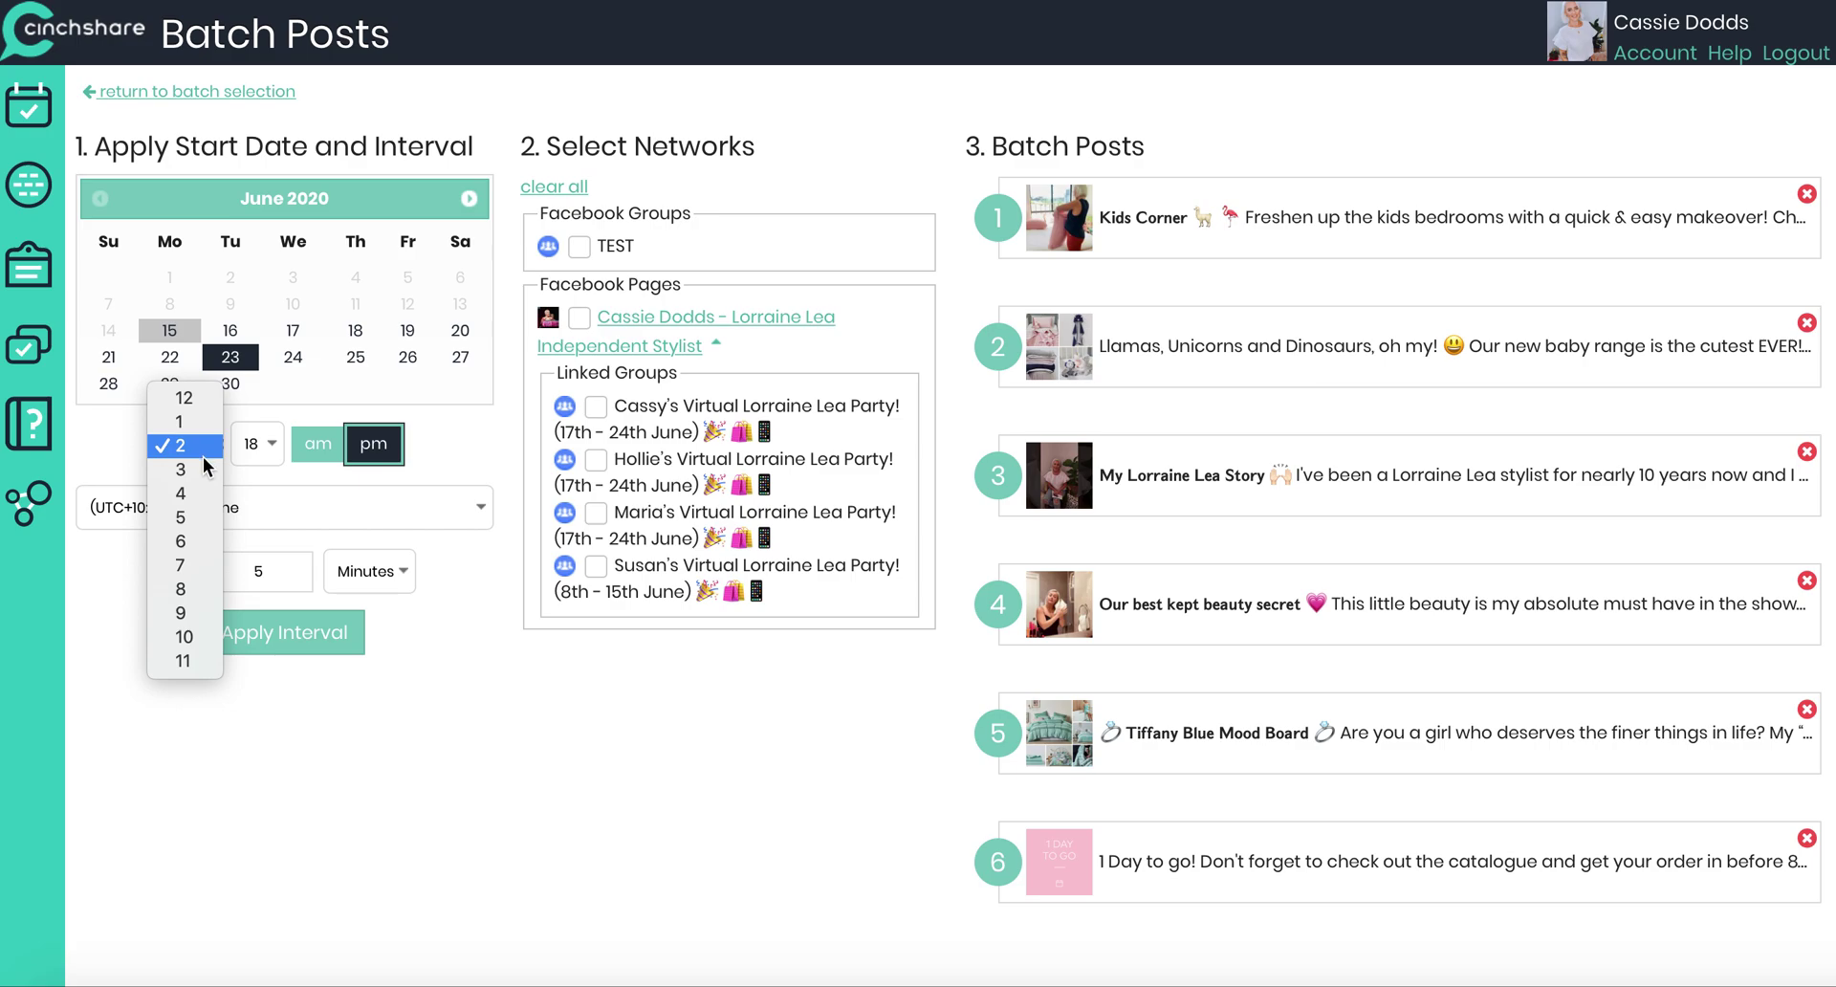
pyautogui.click(187, 564)
pyautogui.click(311, 451)
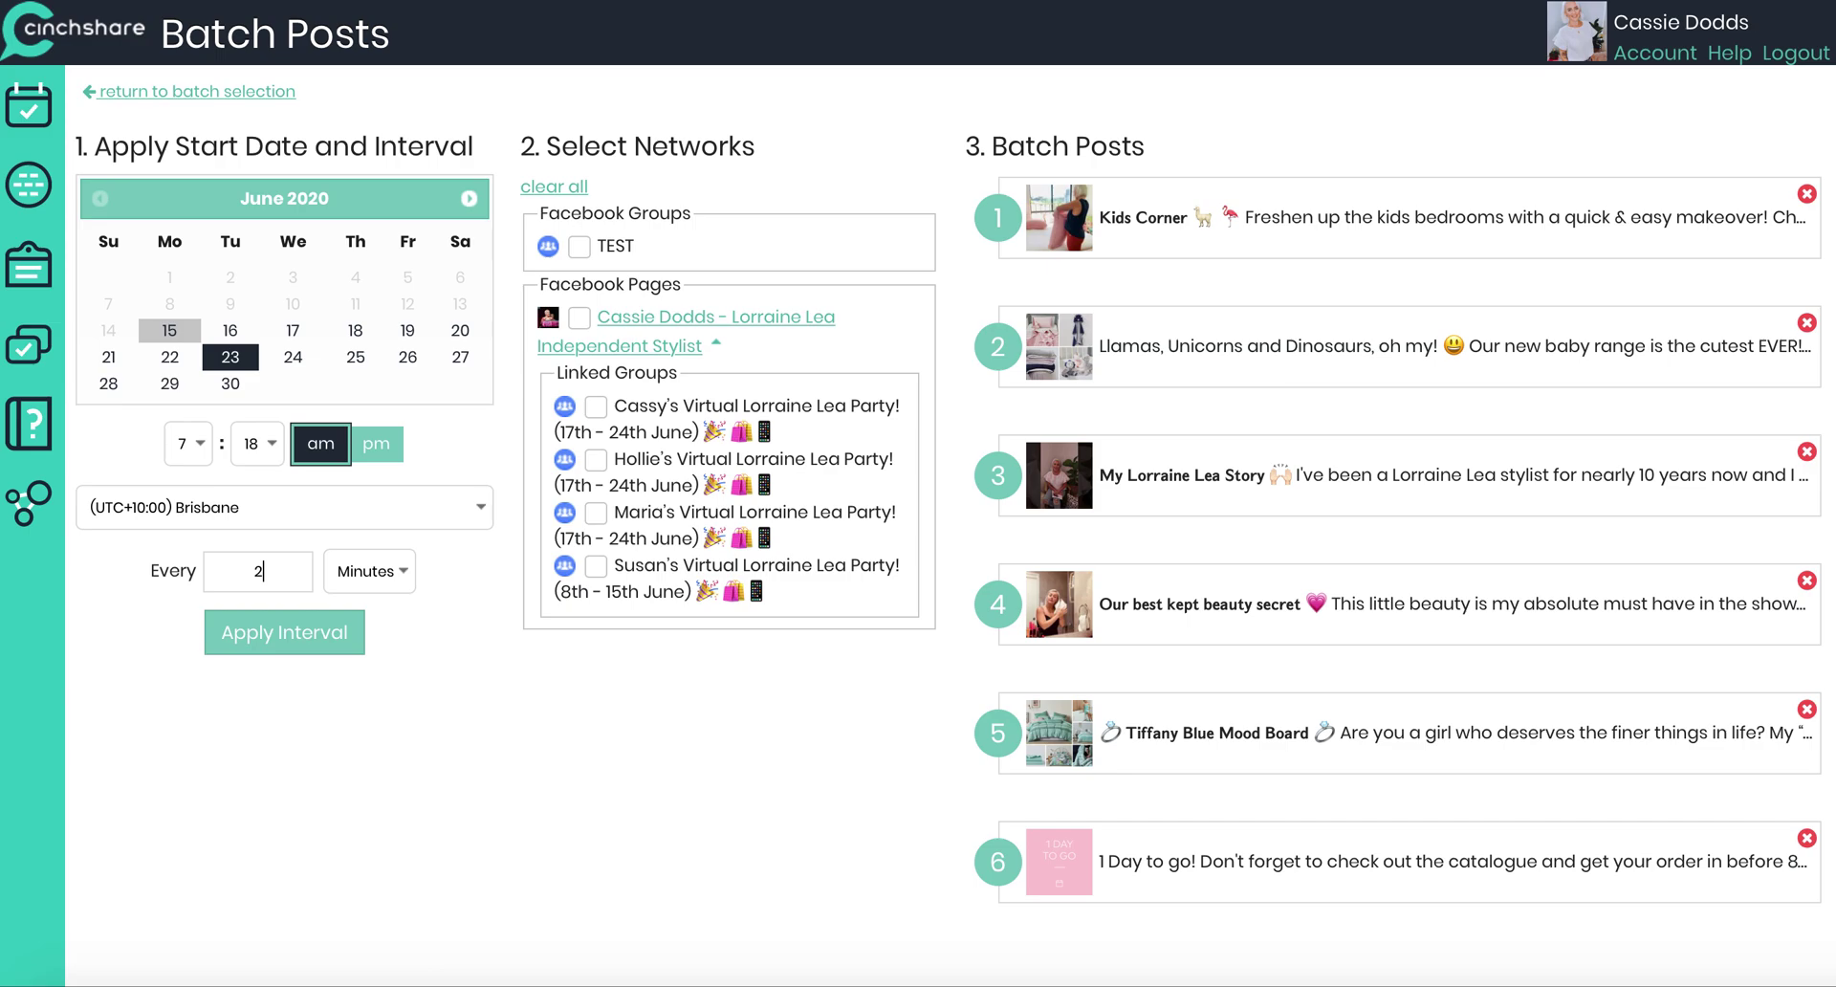
pyautogui.click(284, 626)
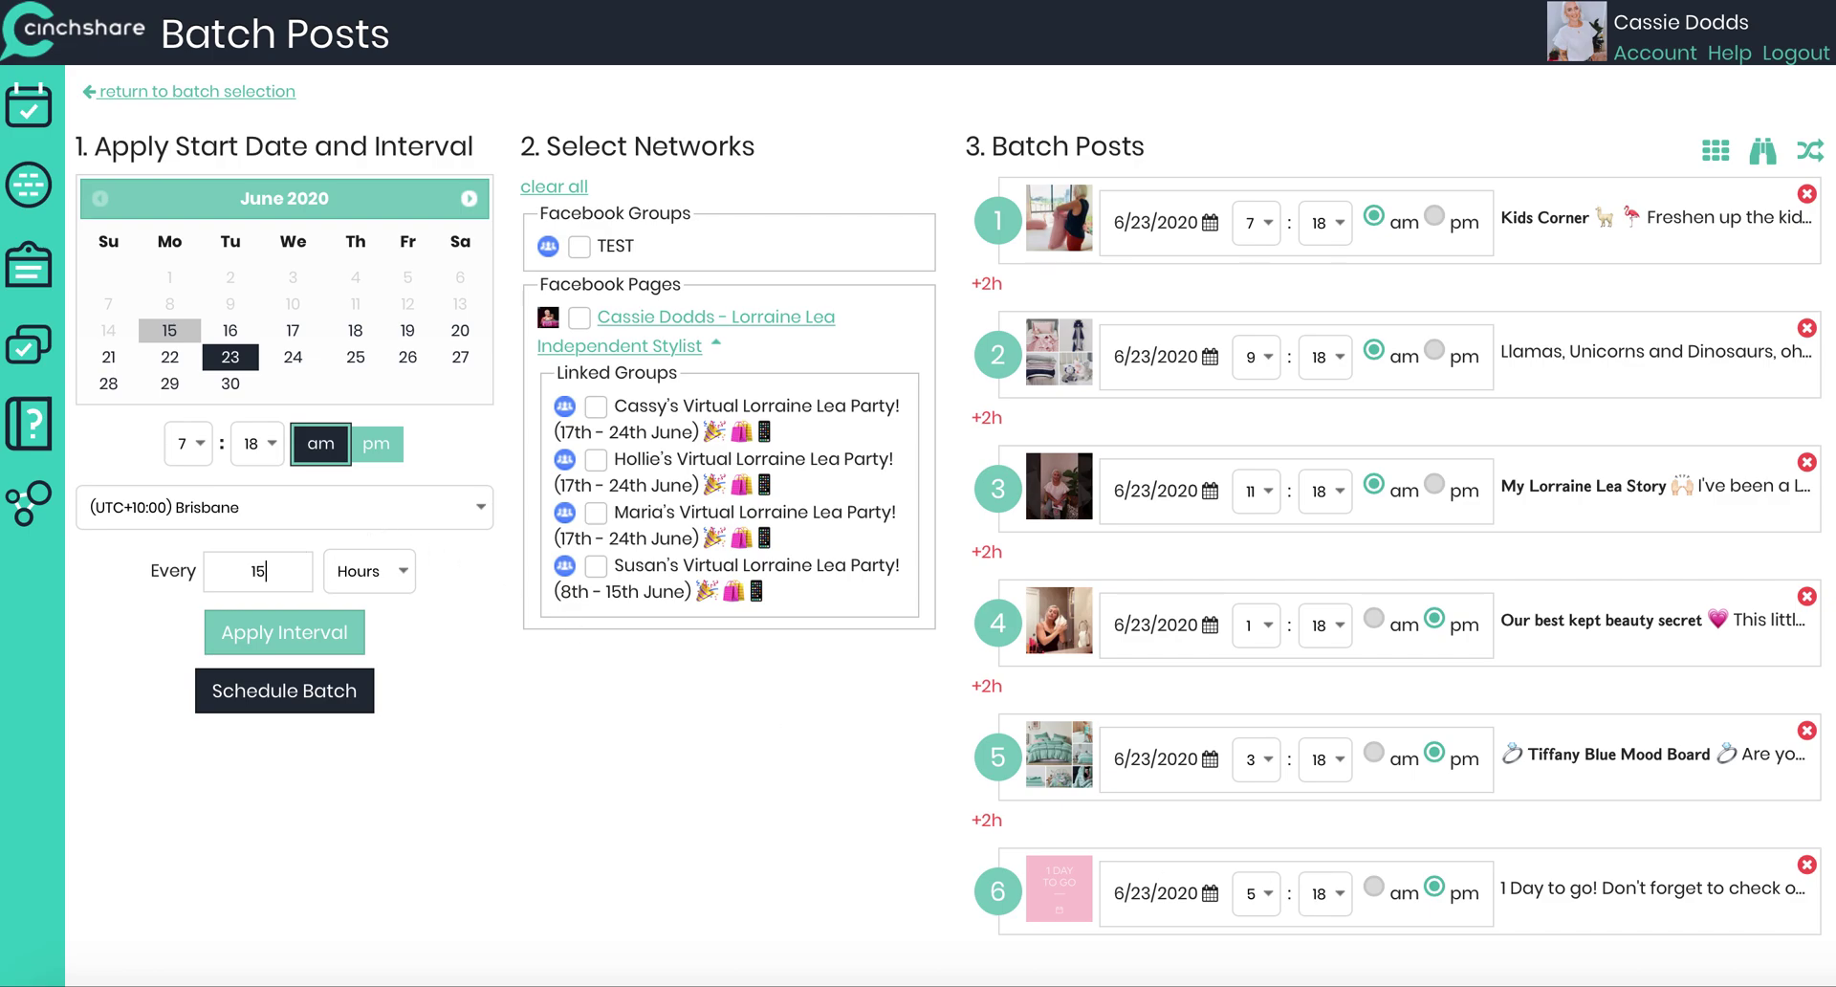
pyautogui.click(280, 640)
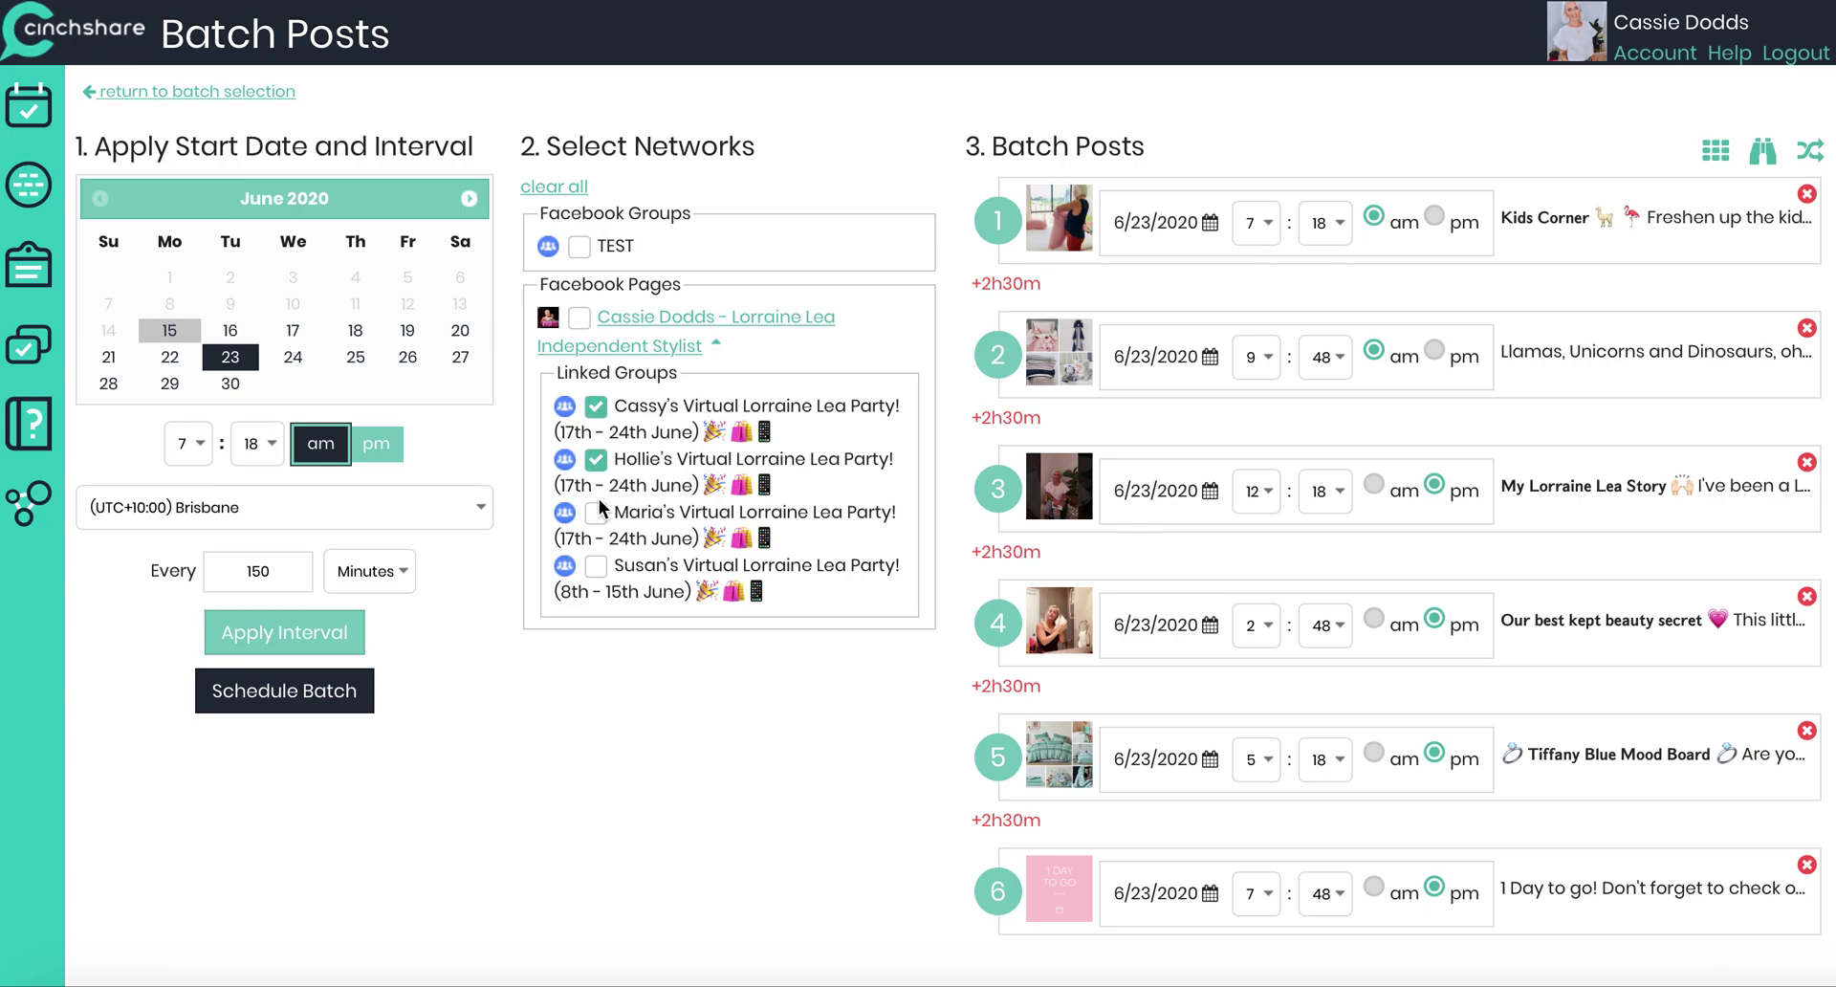
pyautogui.click(597, 565)
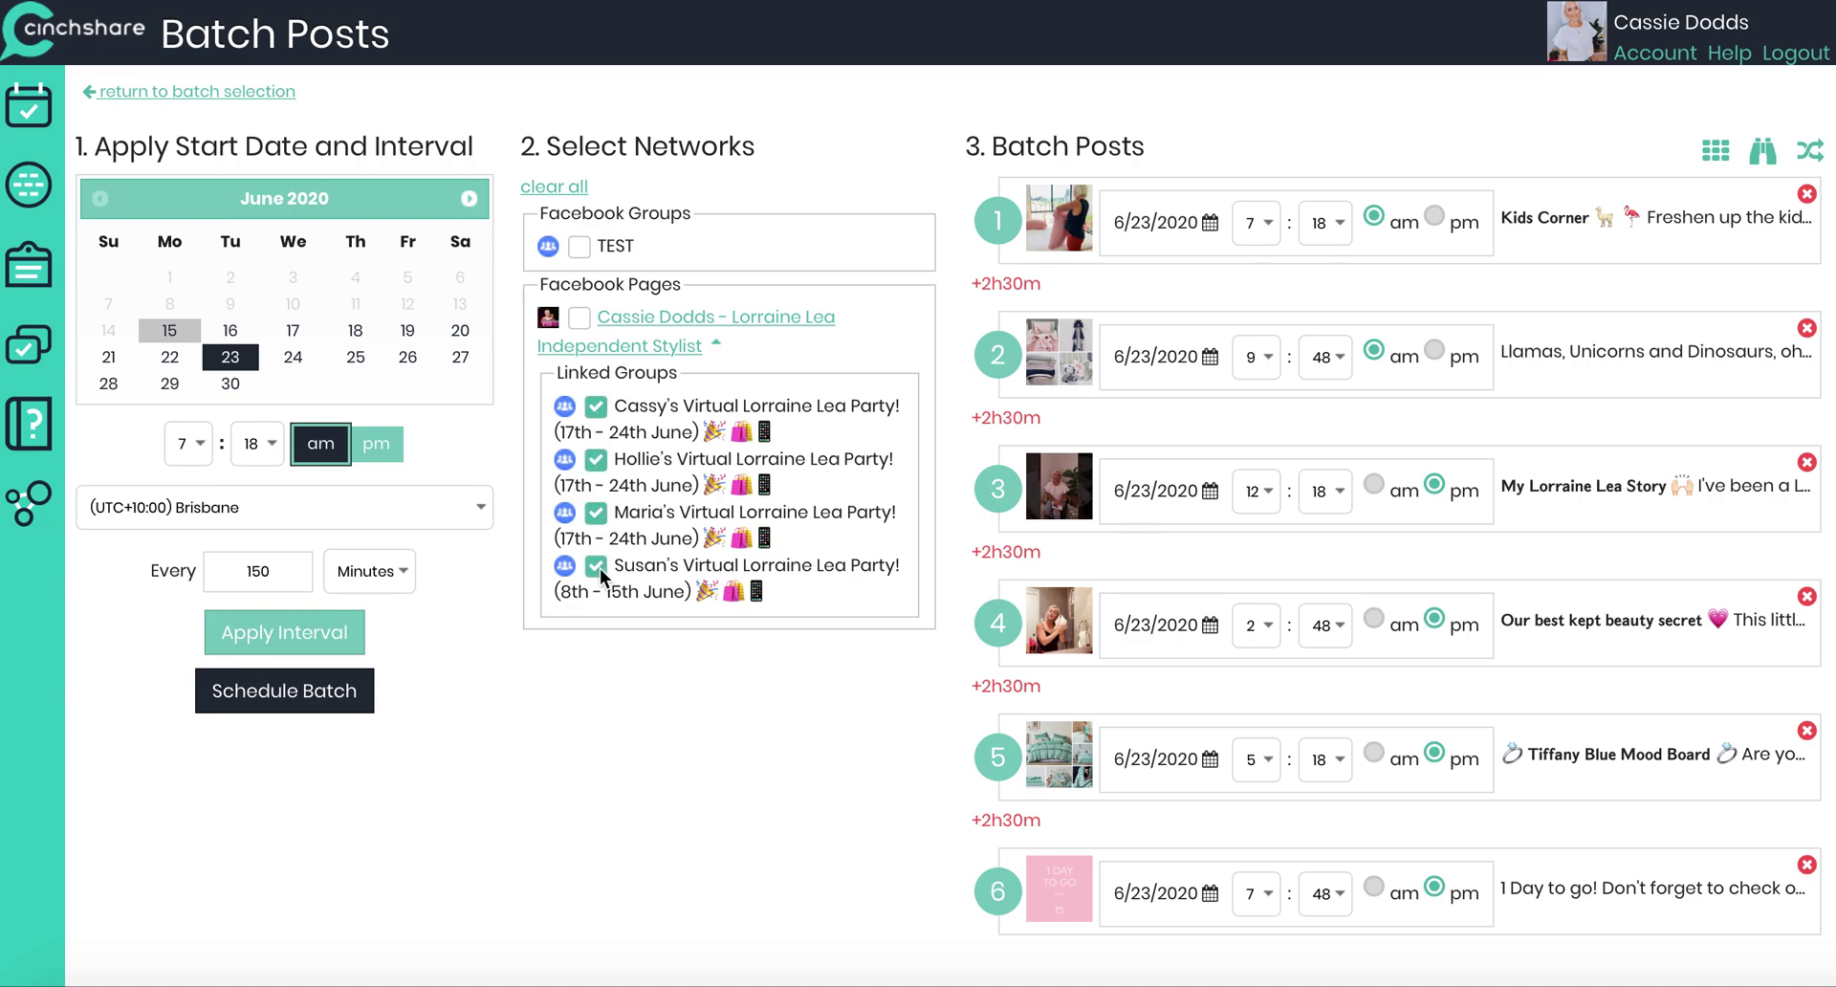
pyautogui.click(282, 700)
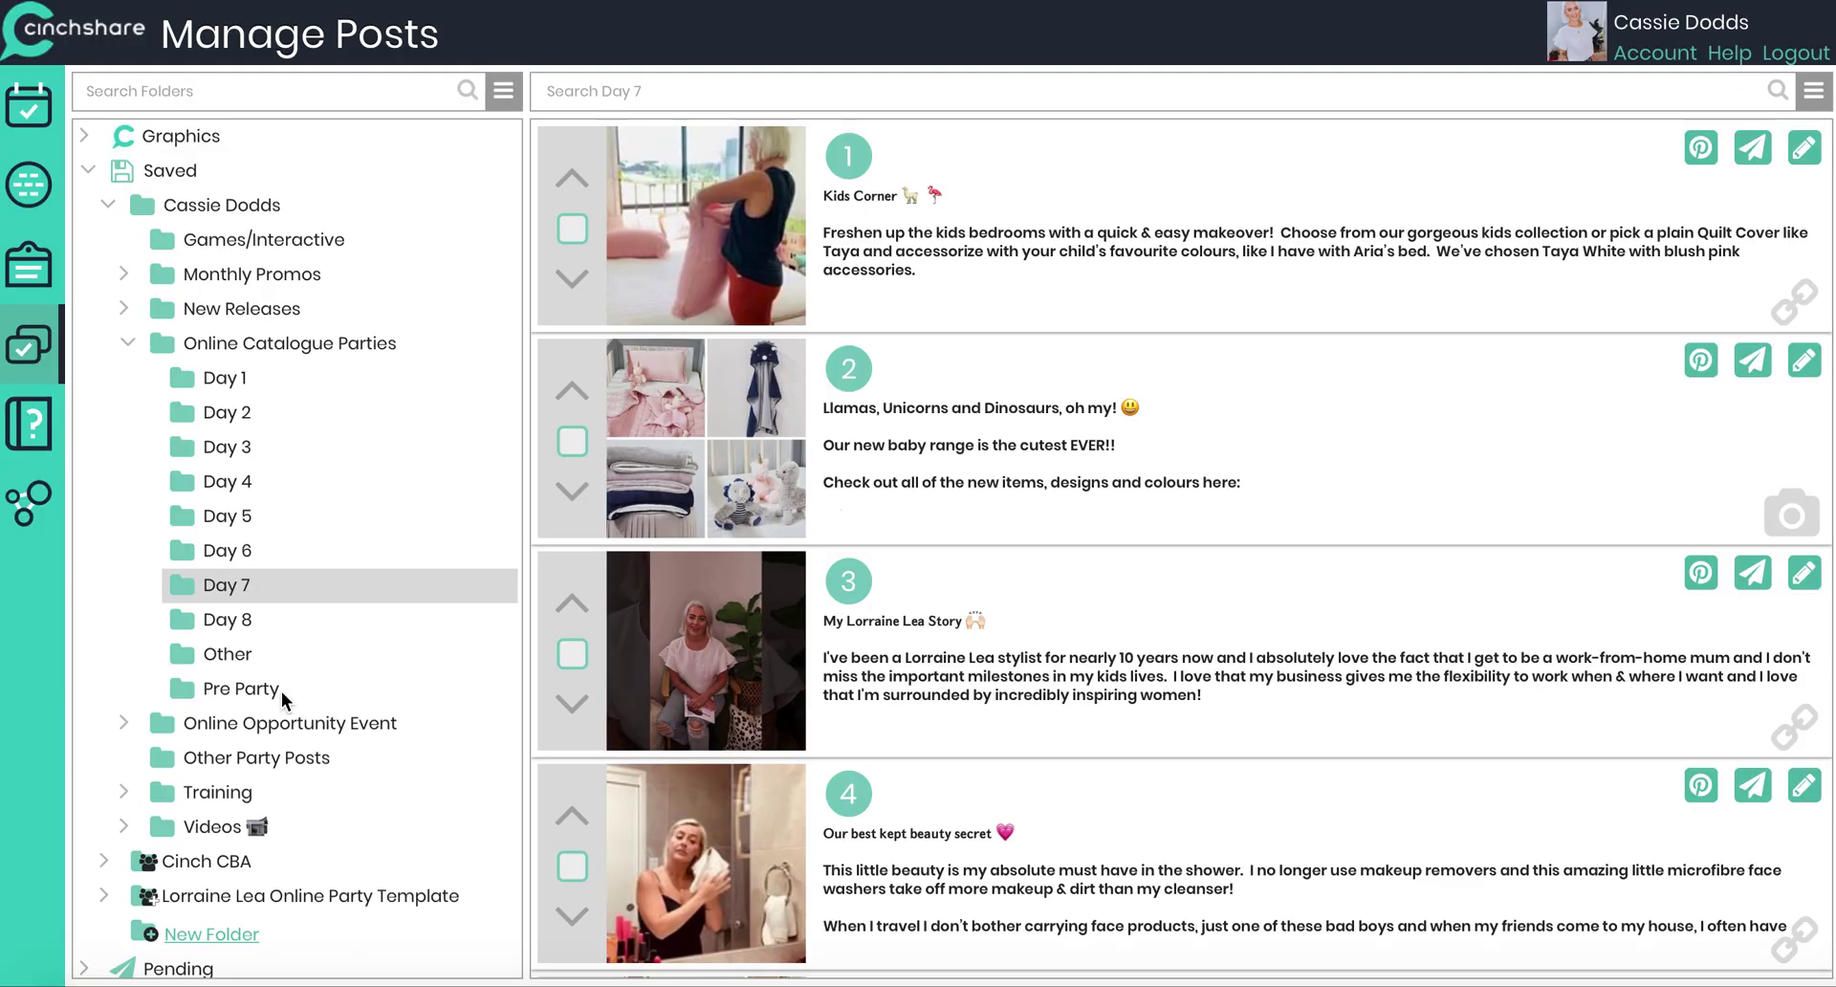
# Step: Select all Day 8 posts for a batch post and remove the wrap-up post from it
pyautogui.click(250, 622)
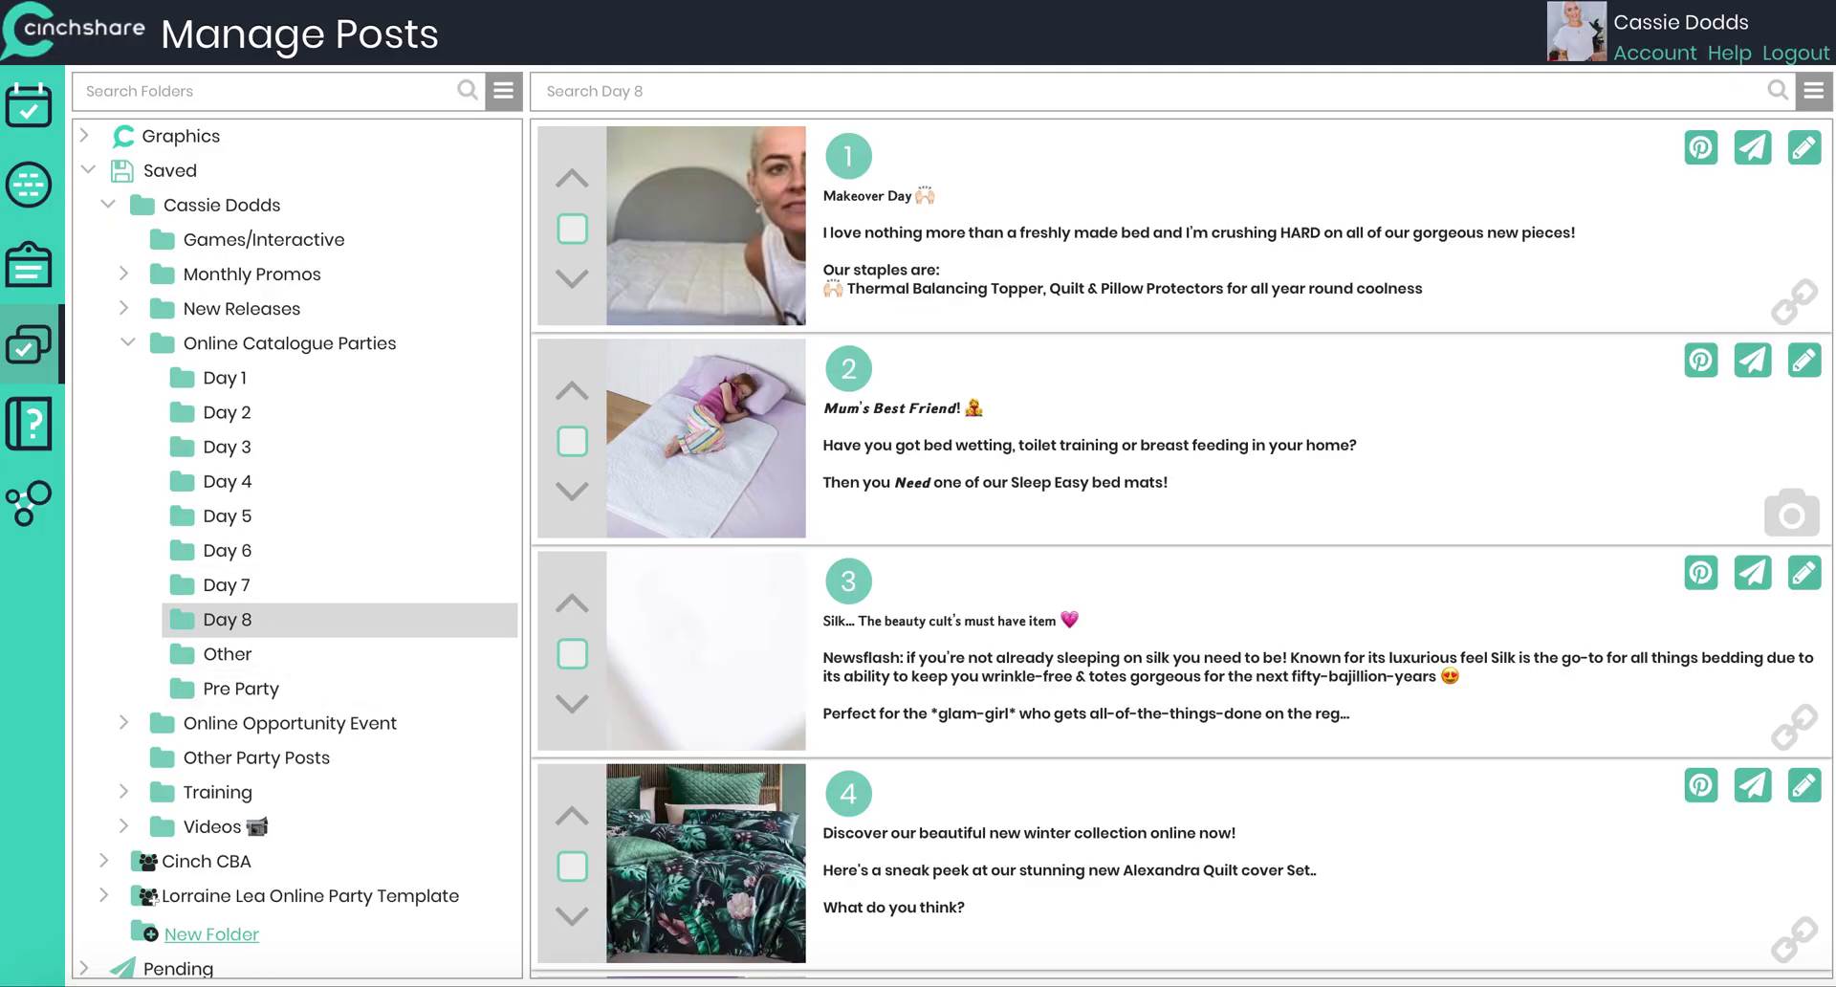
pyautogui.click(1815, 91)
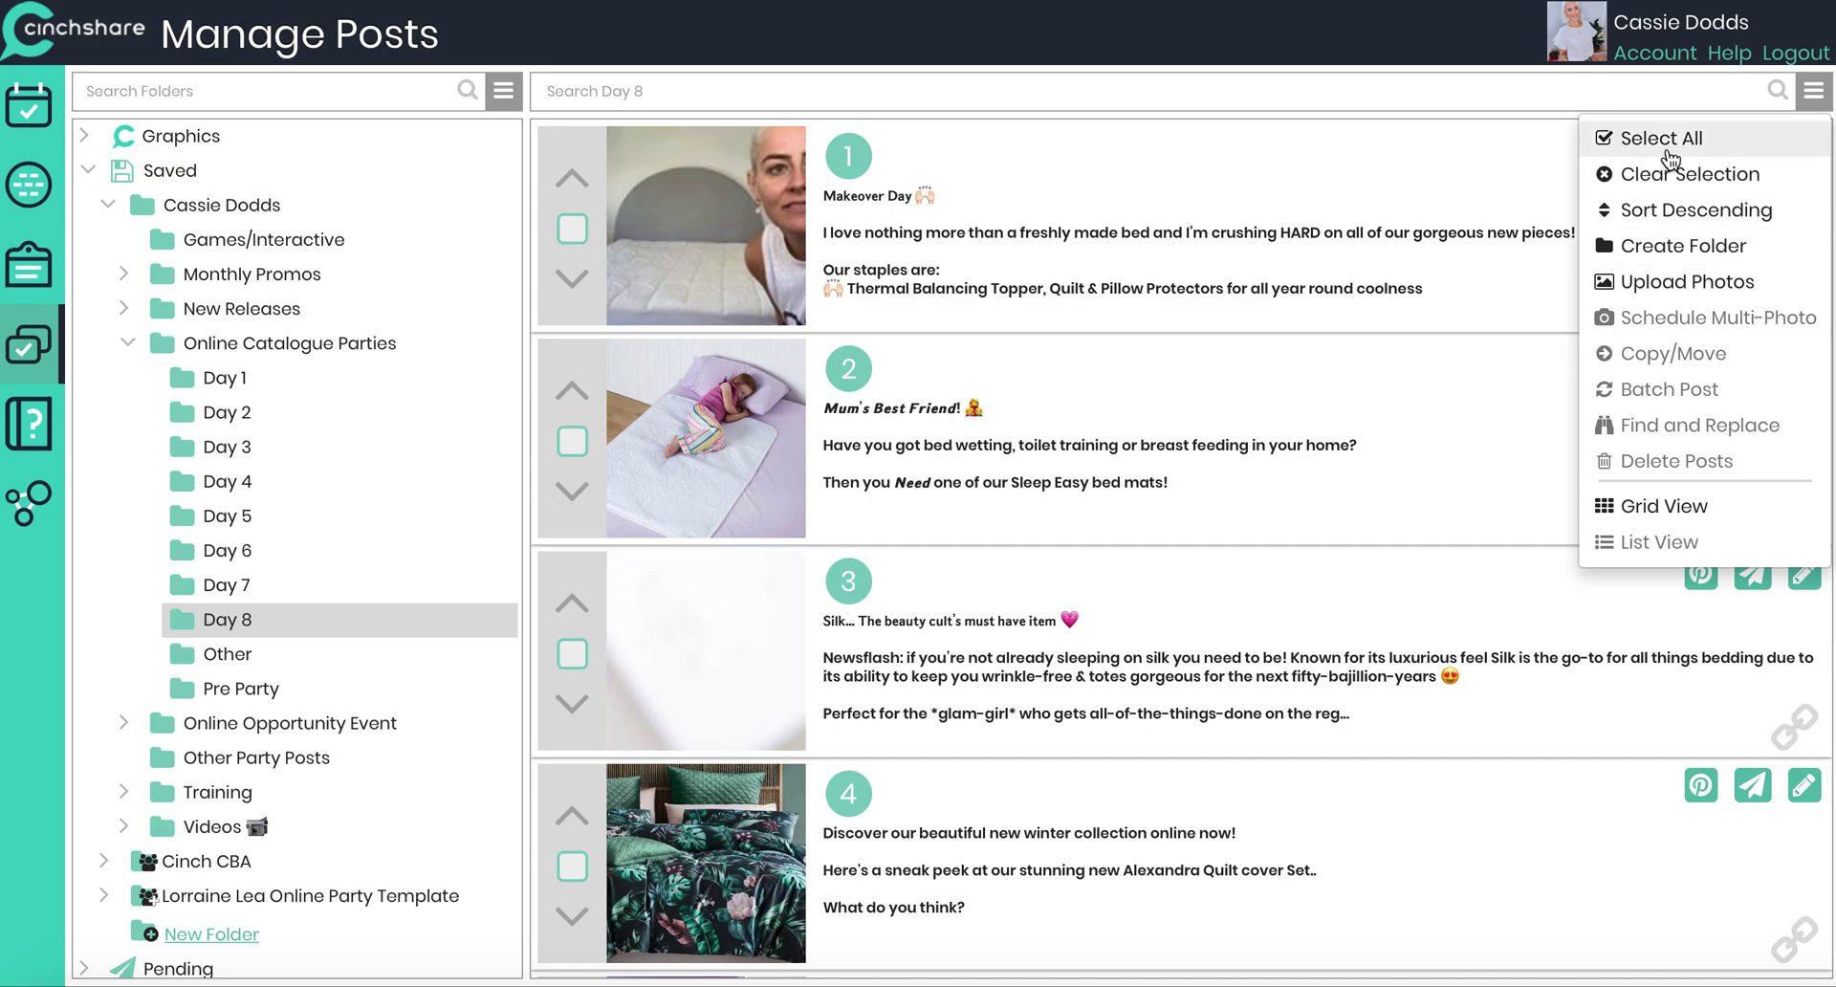
pyautogui.click(1669, 153)
pyautogui.click(1818, 93)
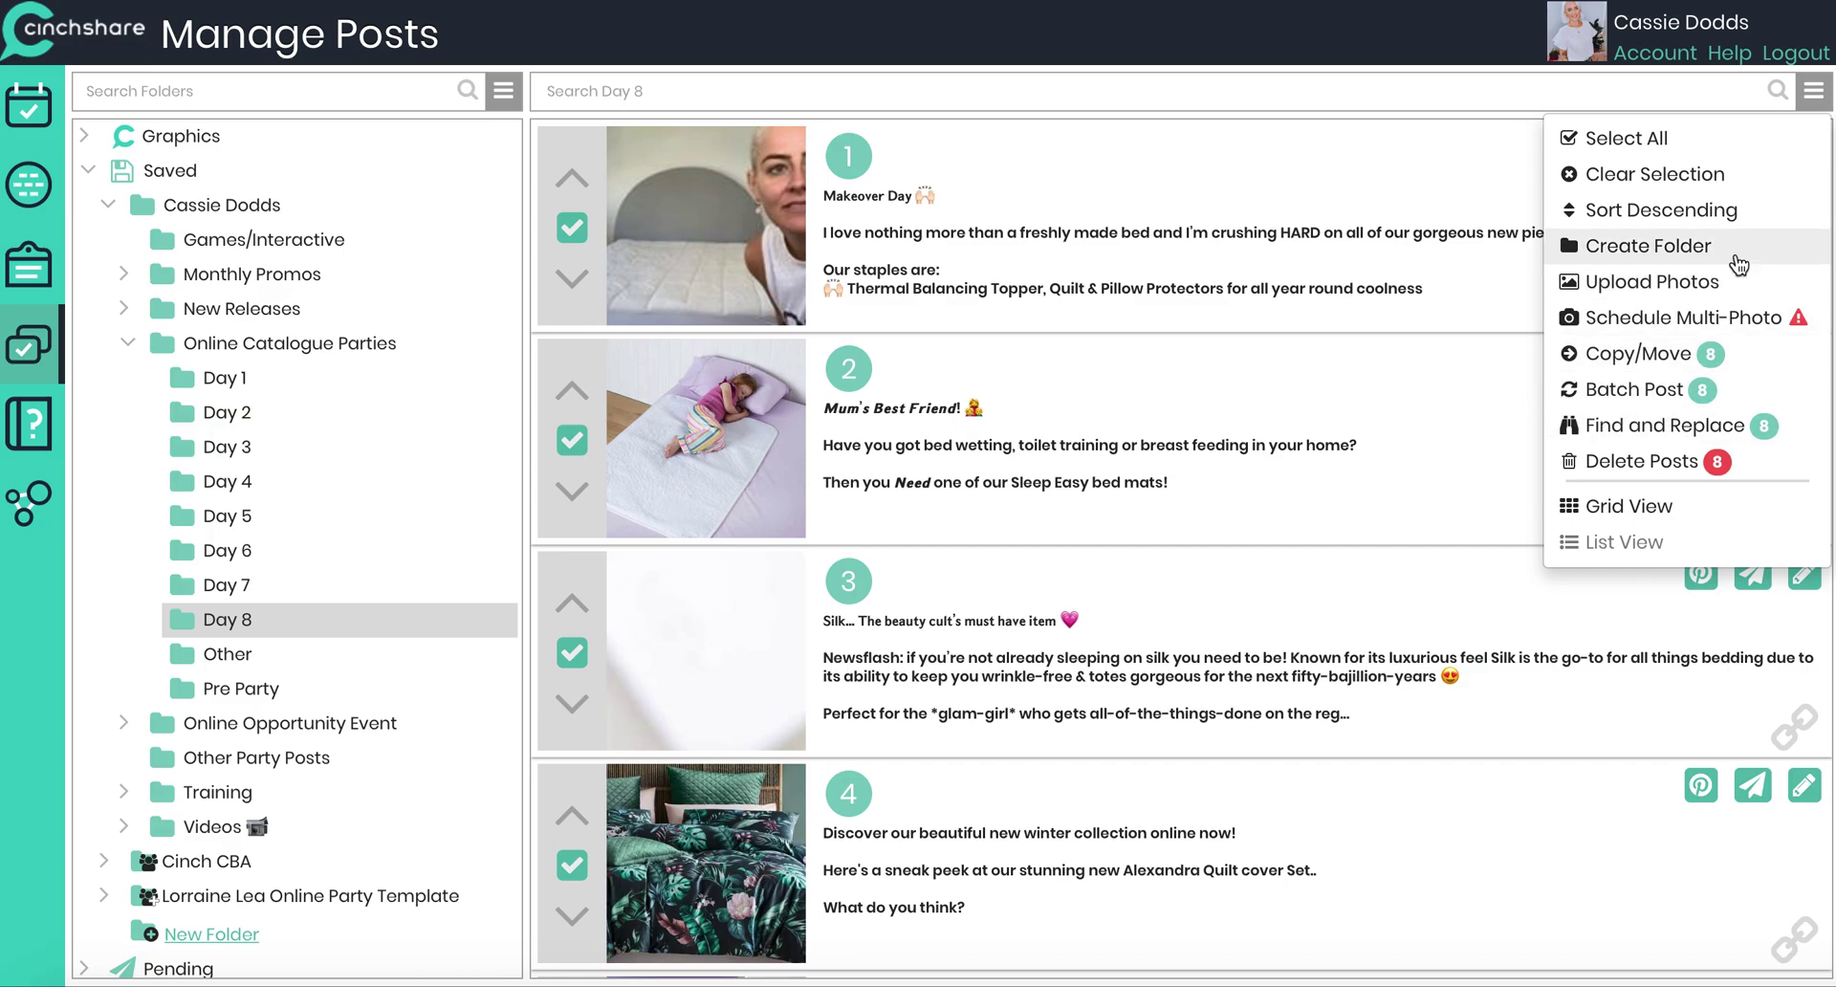
pyautogui.click(1616, 390)
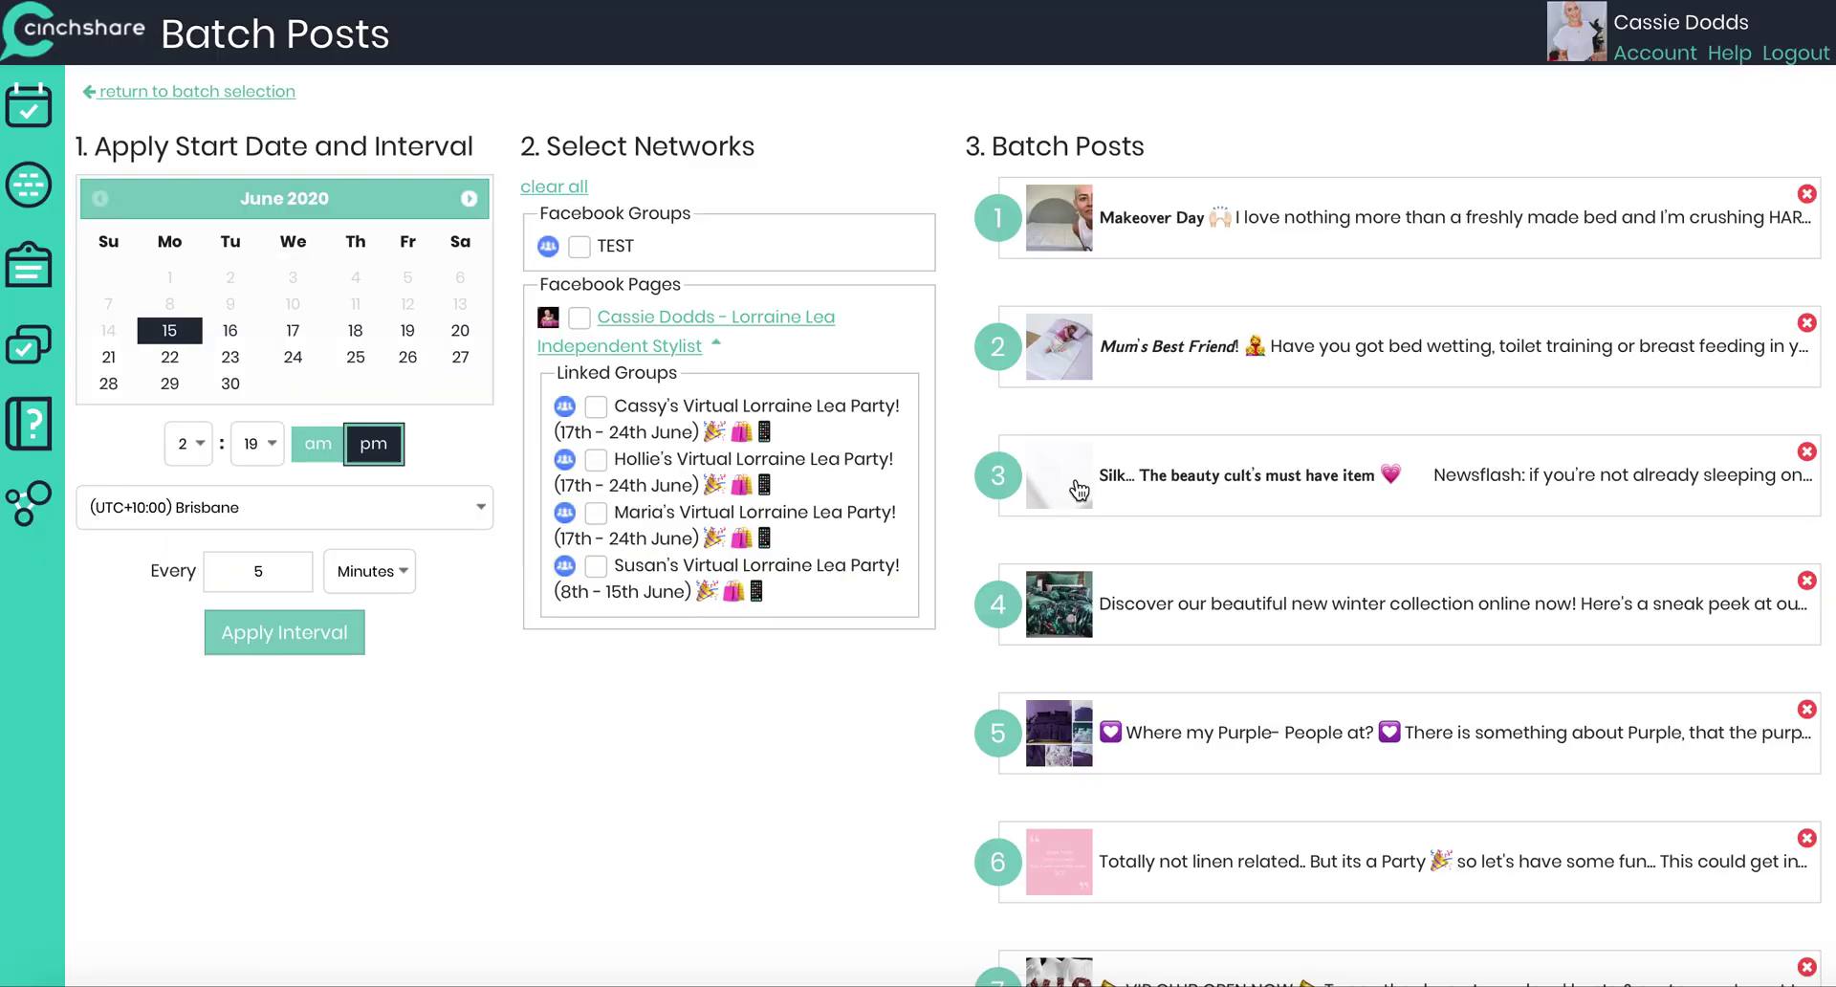
pyautogui.scroll(-2, 1088, 647)
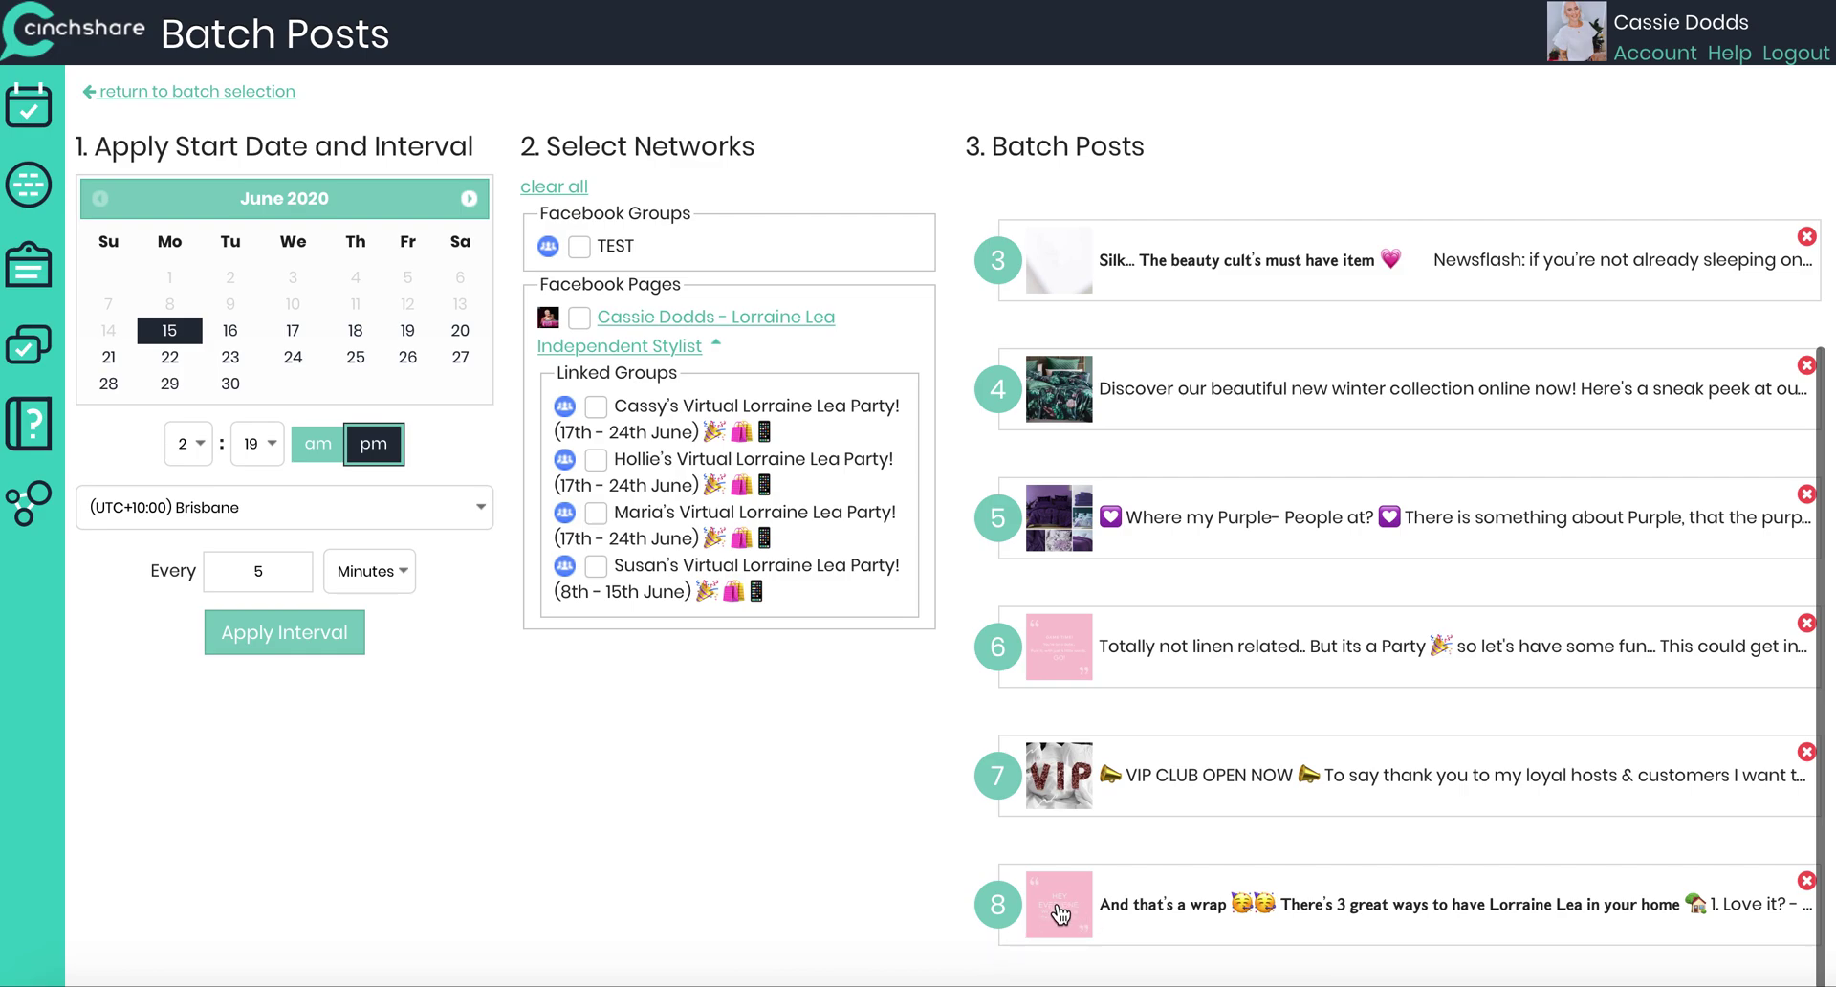
pyautogui.click(1807, 881)
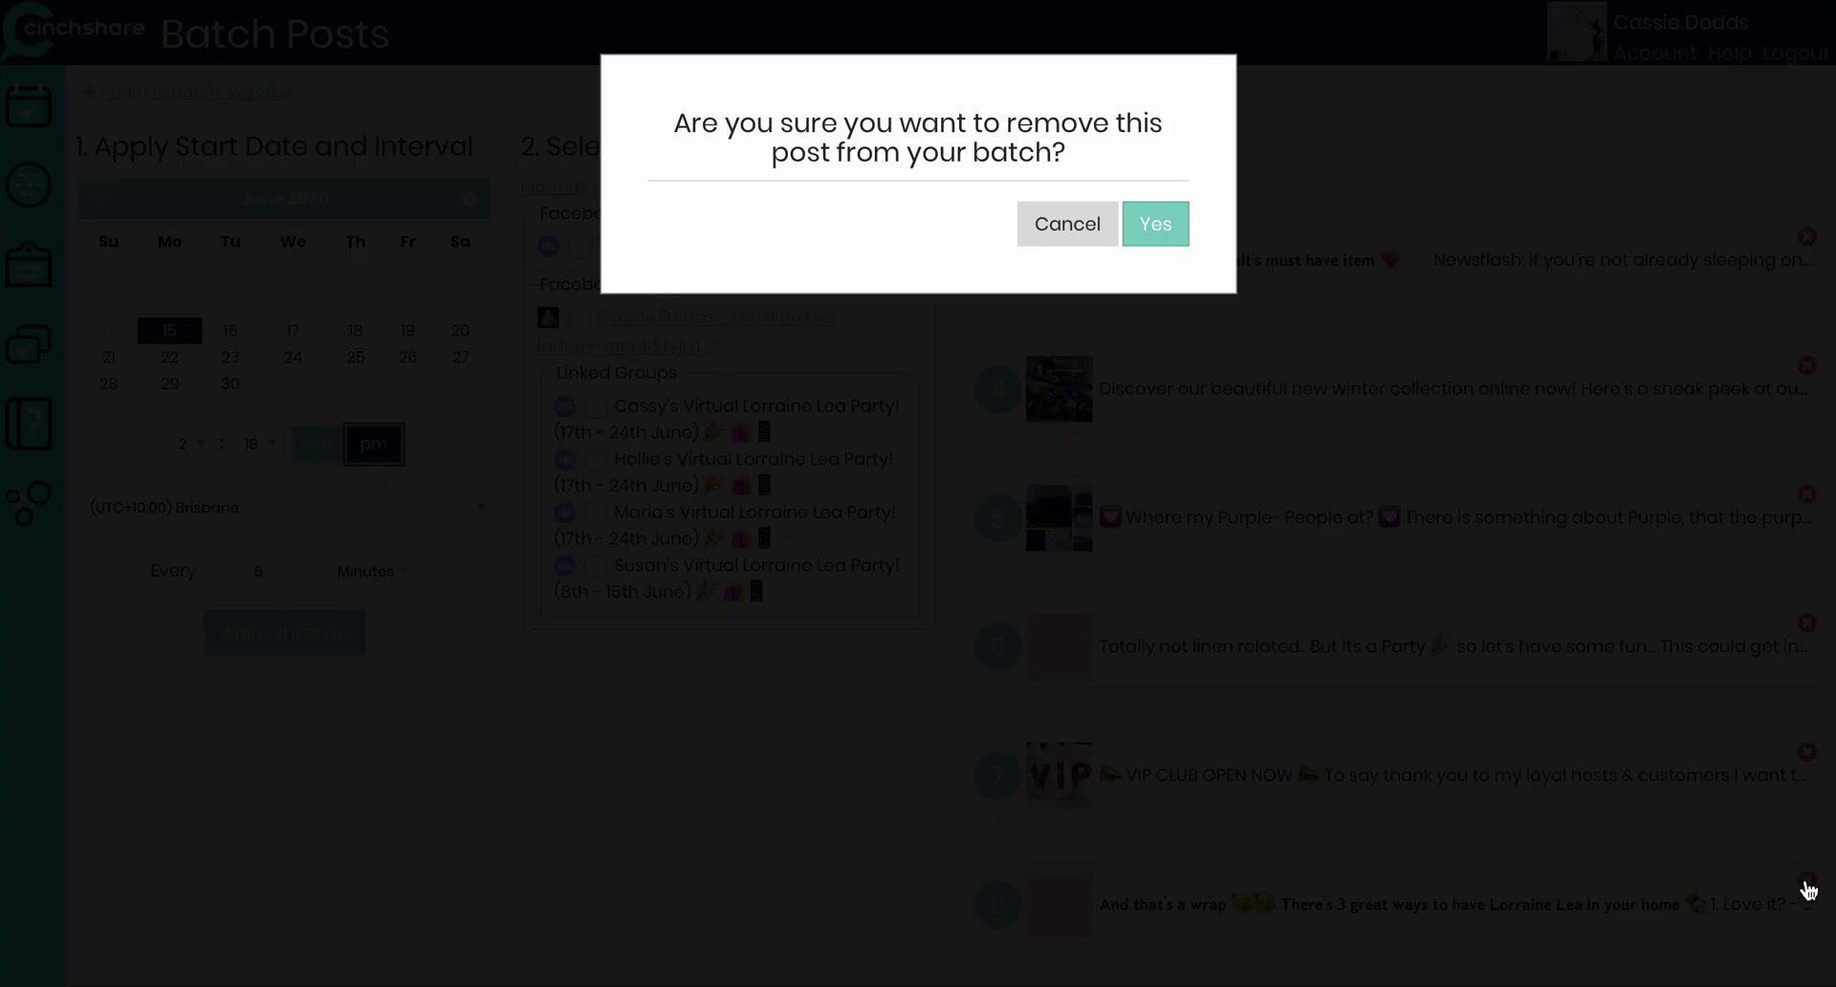
pyautogui.click(1157, 225)
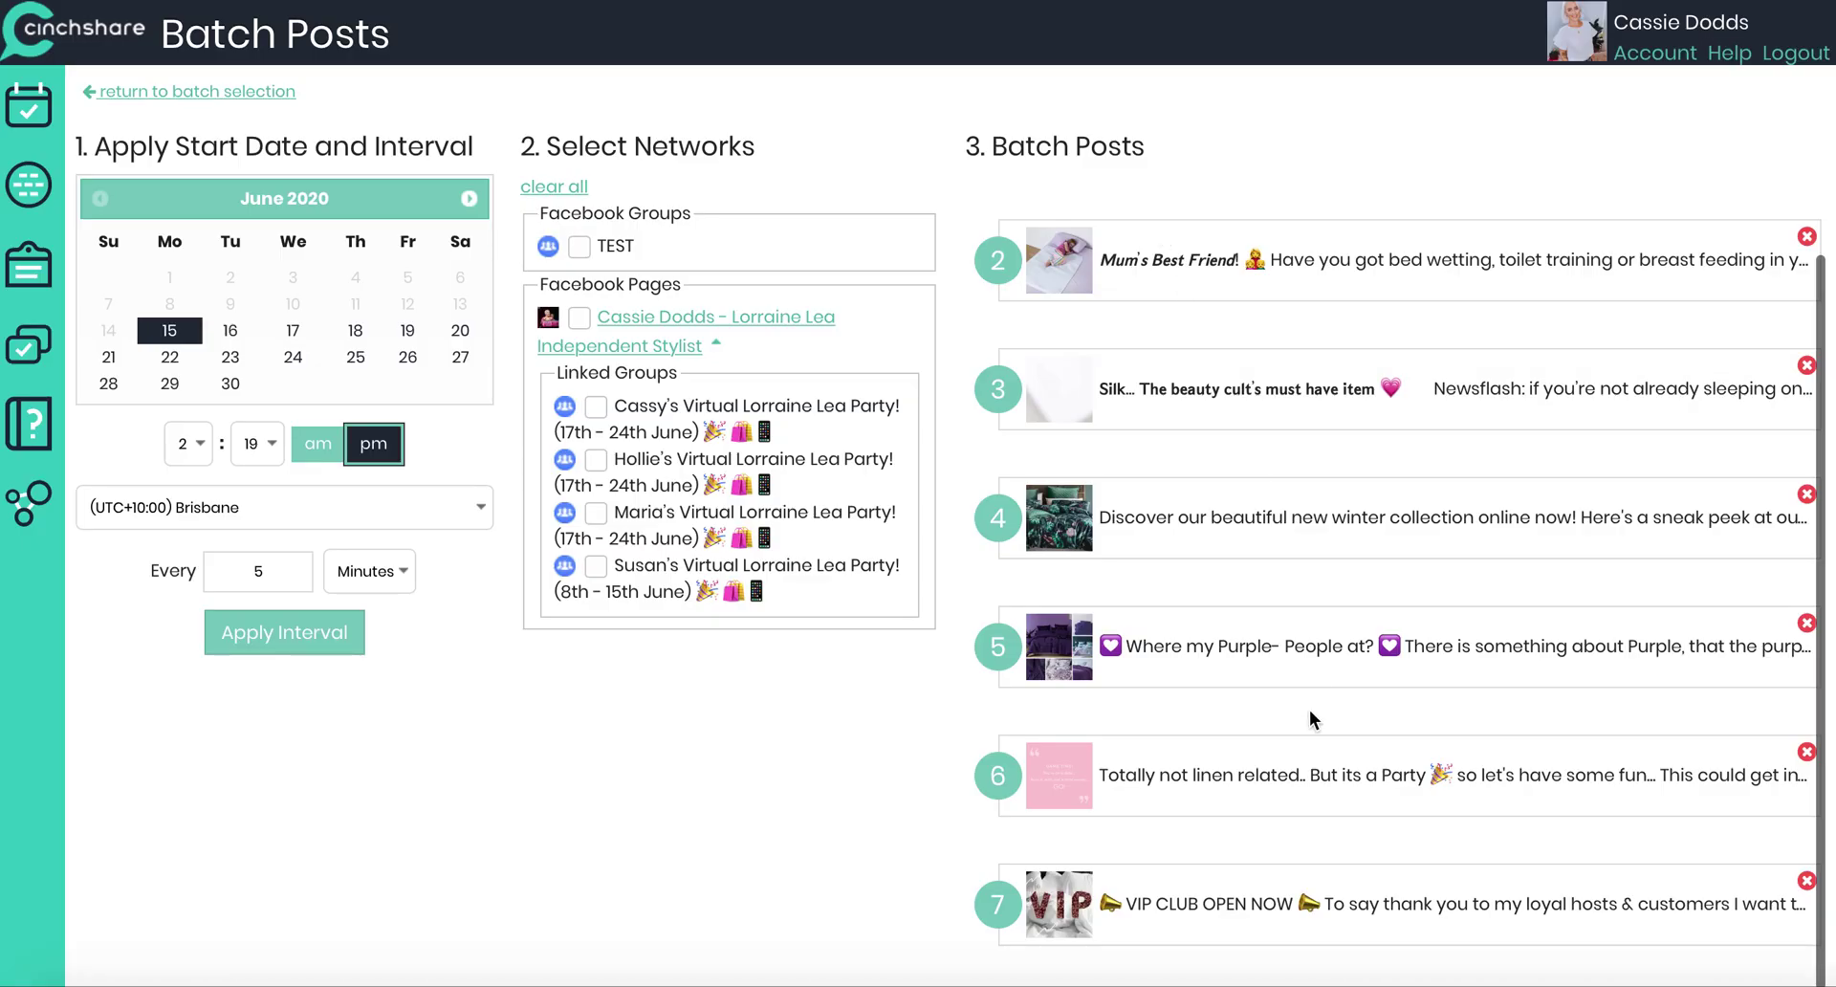
# Step: Set the batch to start June 24 at 7:00 am, spaced every 2 hours
pyautogui.click(290, 359)
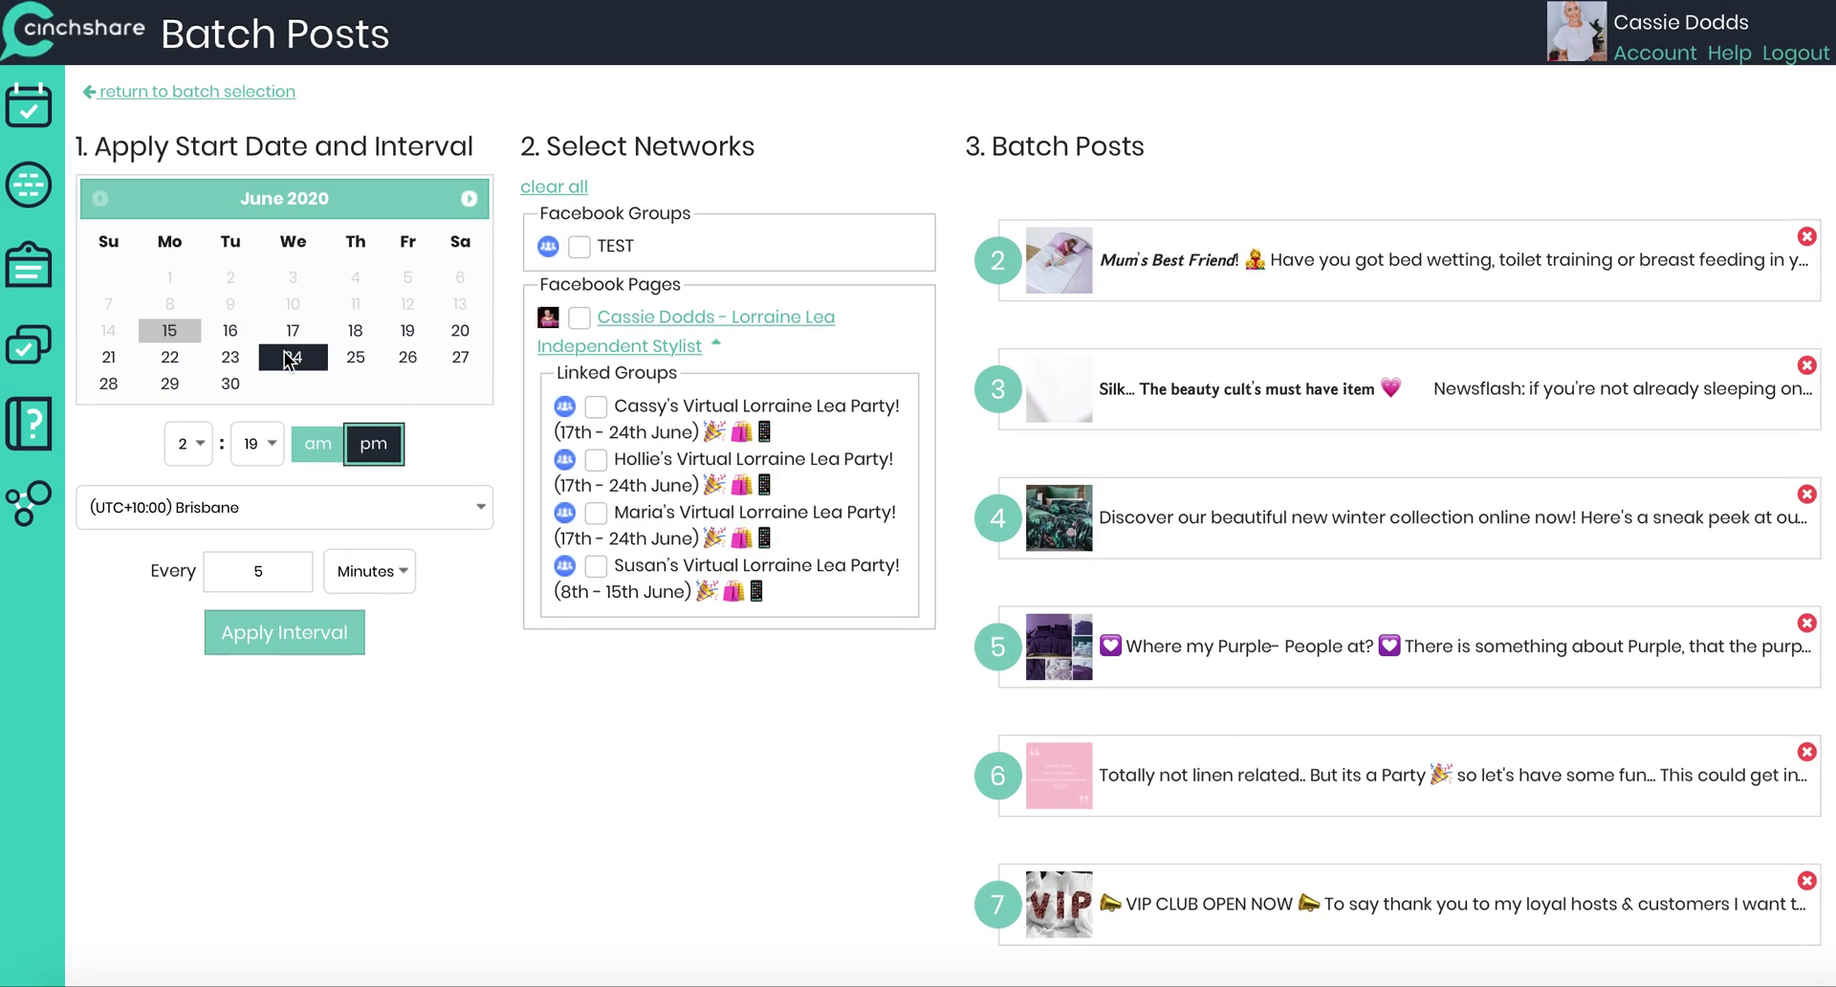
pyautogui.click(189, 443)
pyautogui.click(182, 565)
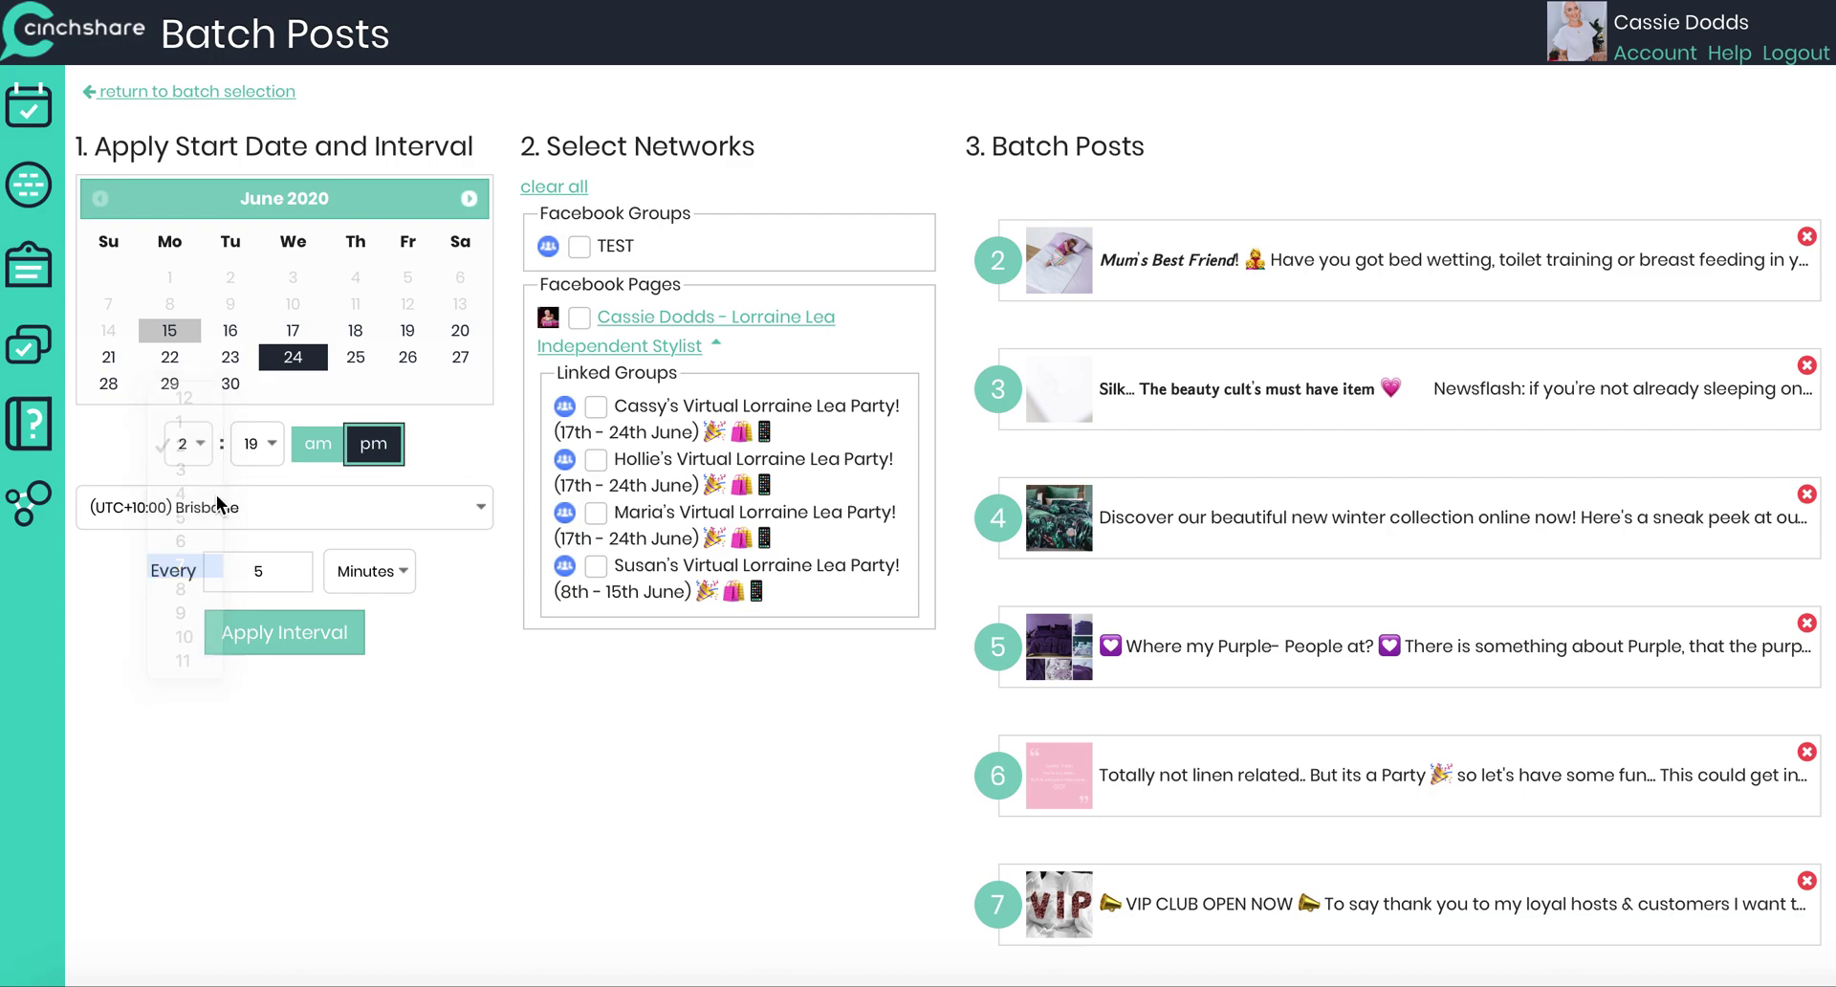
pyautogui.click(256, 444)
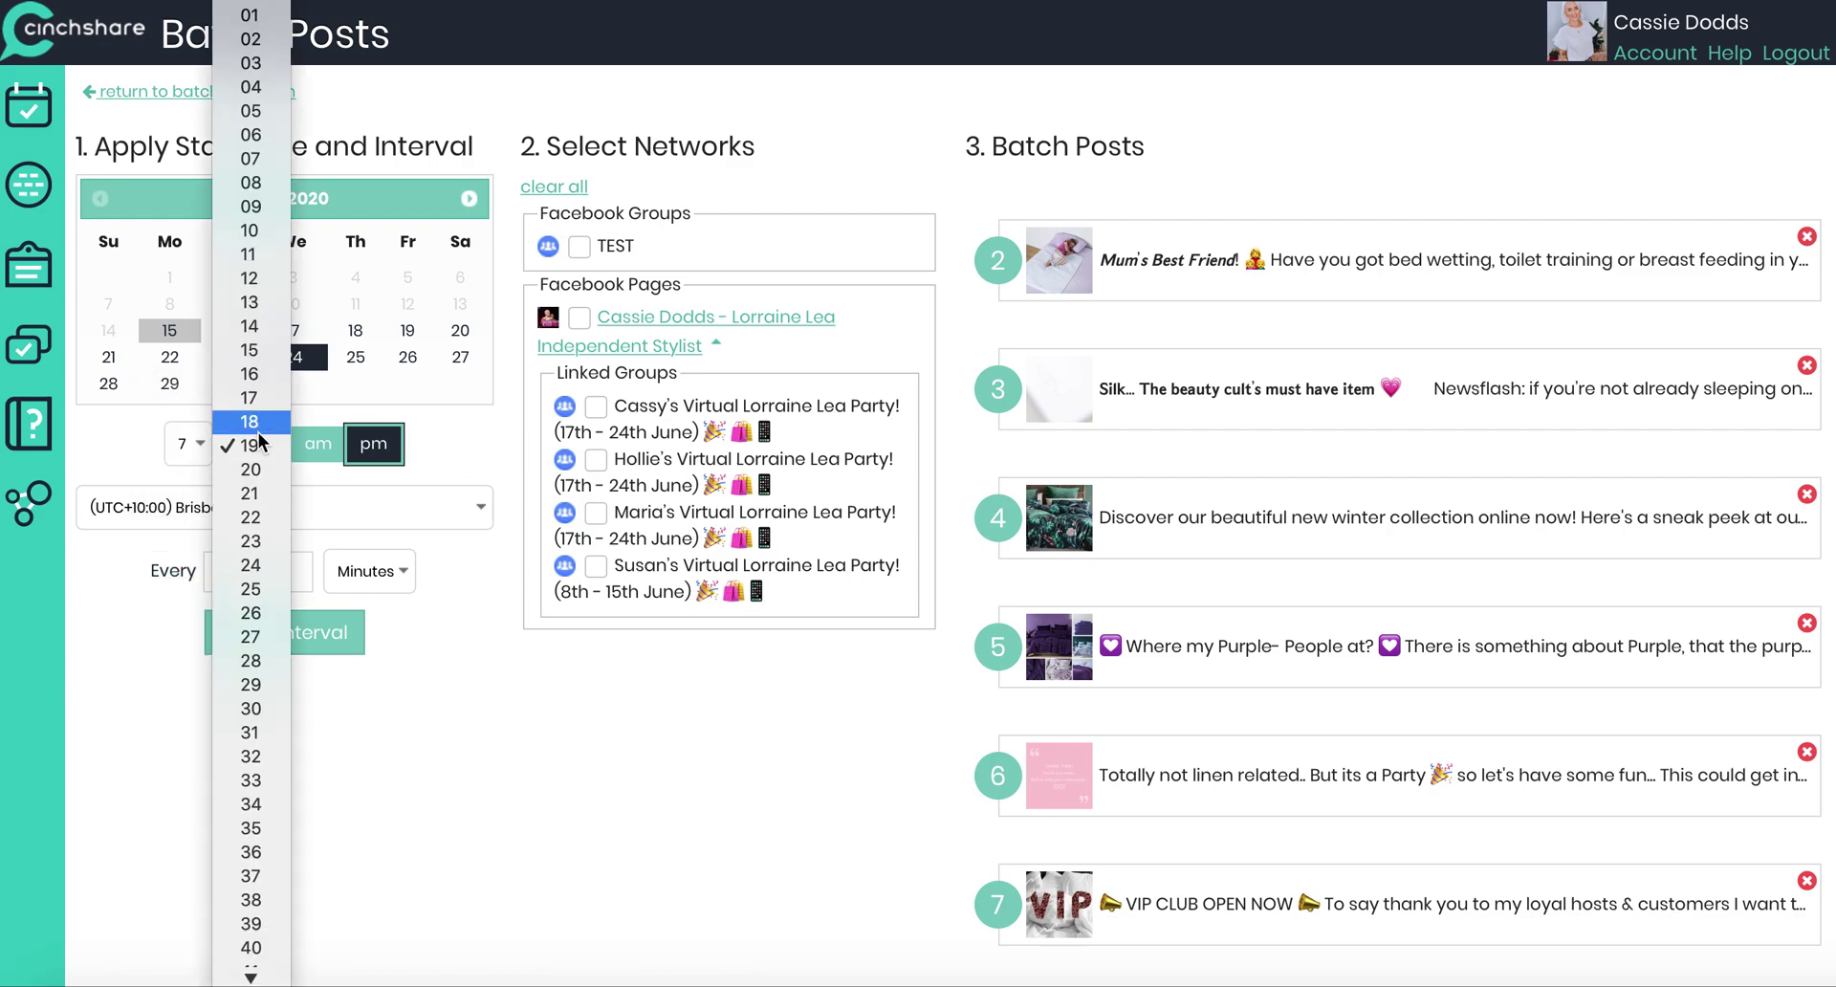
pyautogui.click(238, 4)
pyautogui.click(320, 444)
pyautogui.click(277, 574)
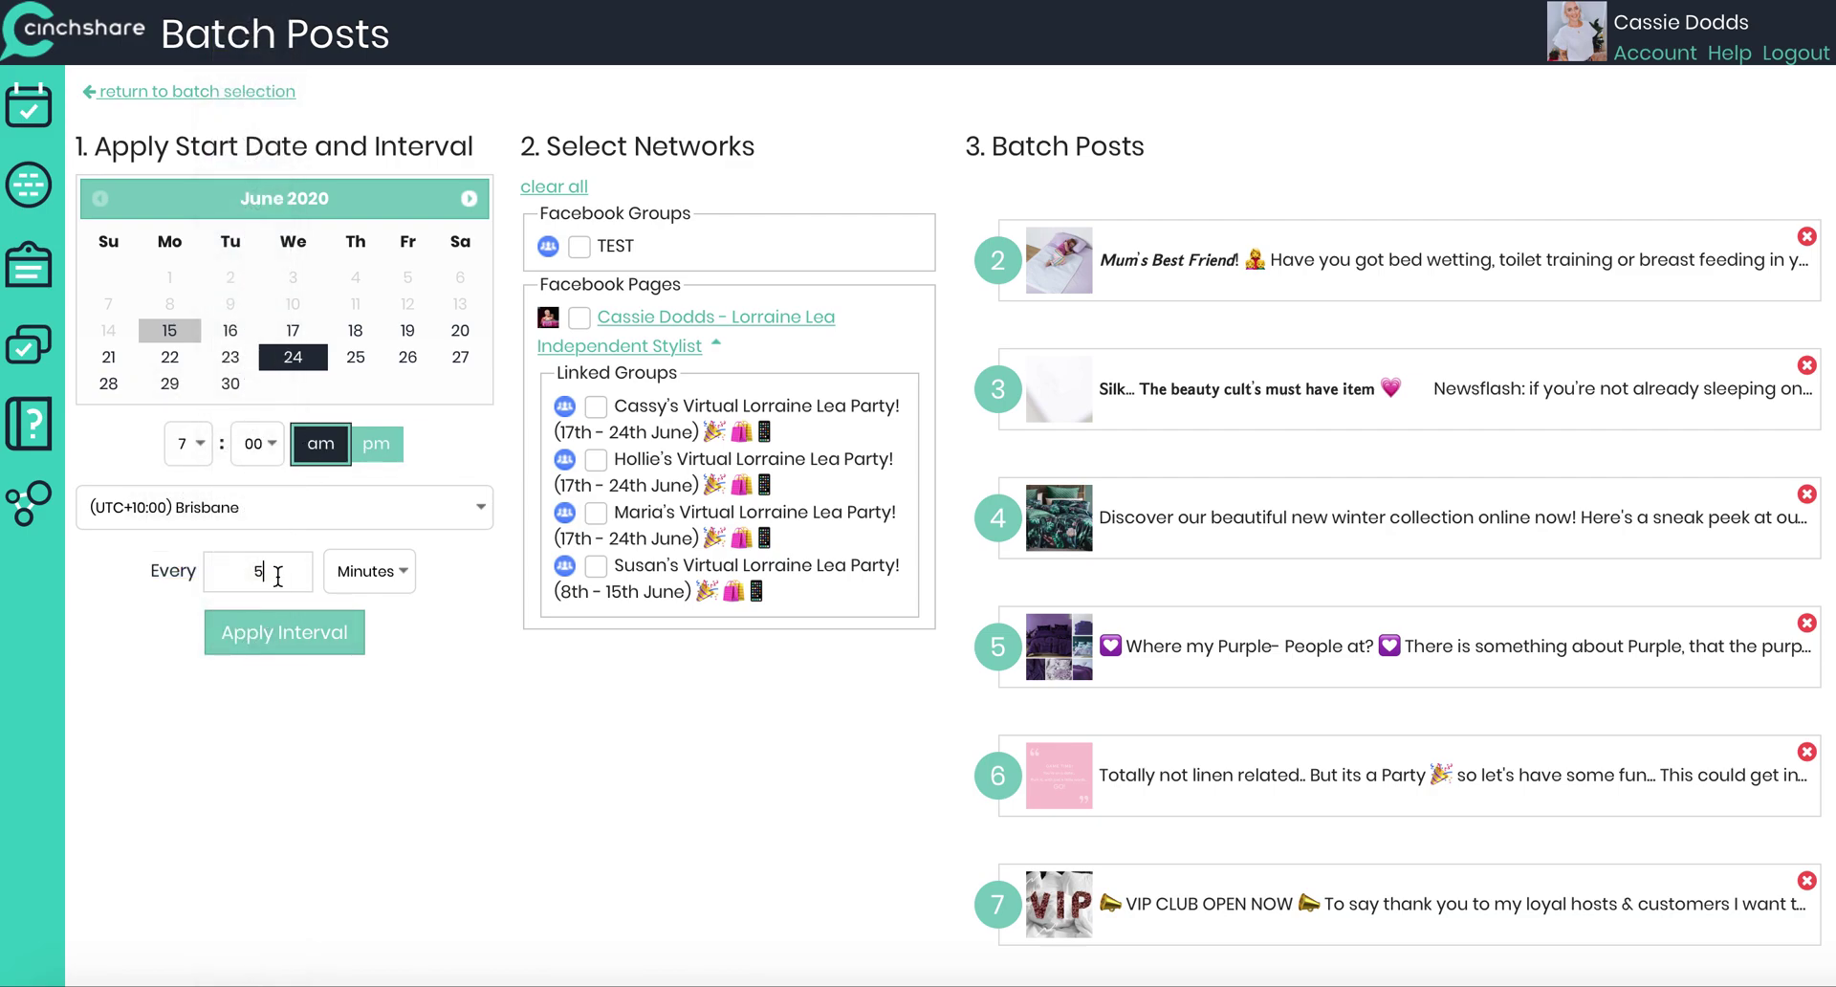
pyautogui.click(292, 635)
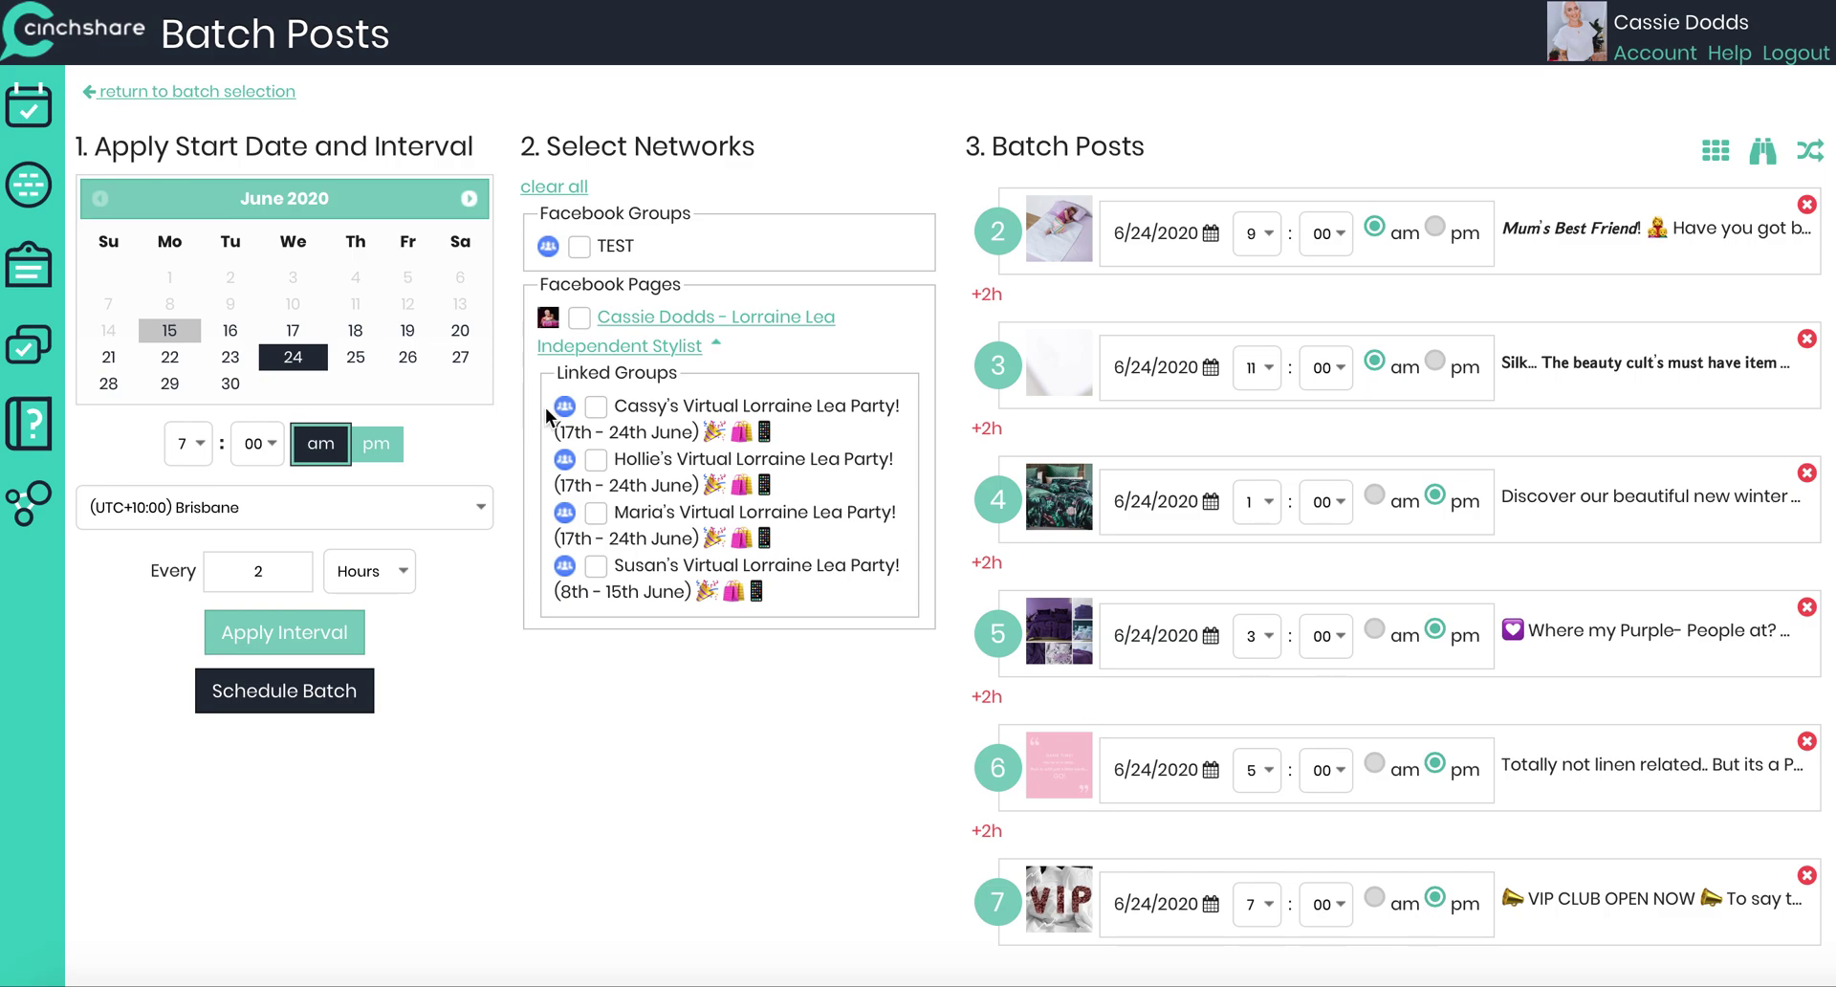
# Step: Tick all four party groups and schedule the batch
pyautogui.click(592, 410)
pyautogui.click(595, 461)
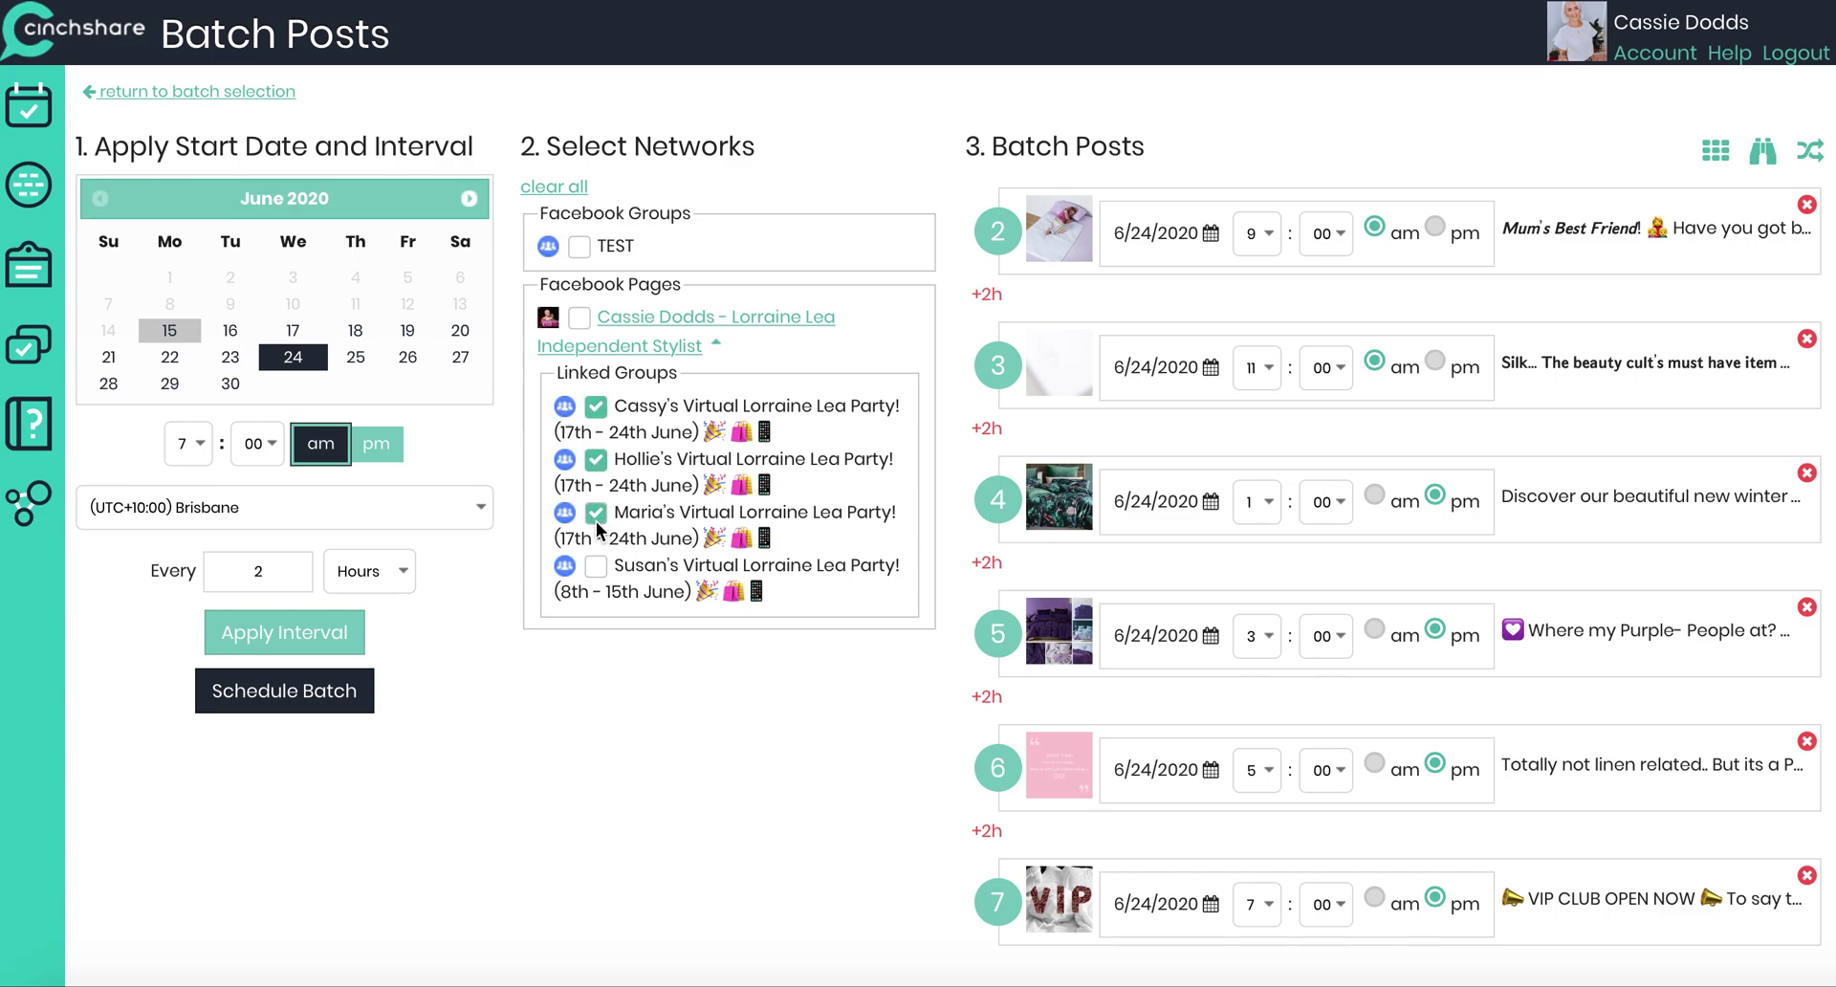
pyautogui.click(597, 566)
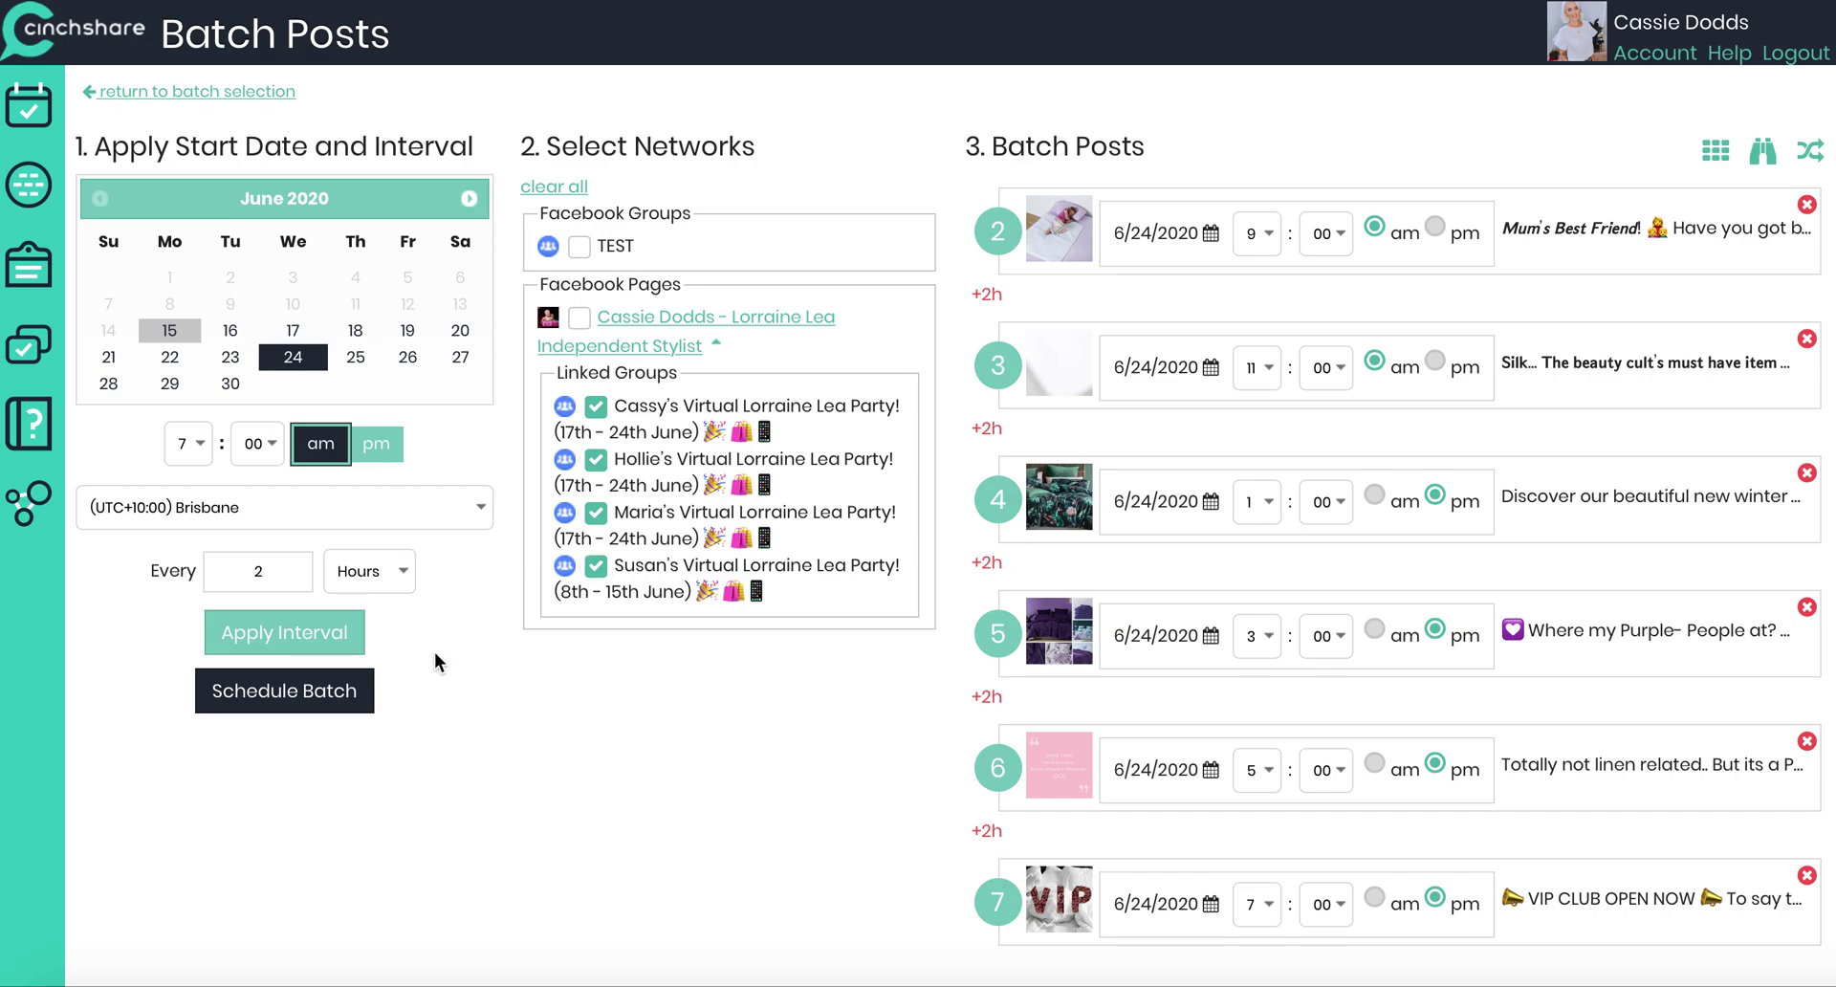
pyautogui.click(294, 699)
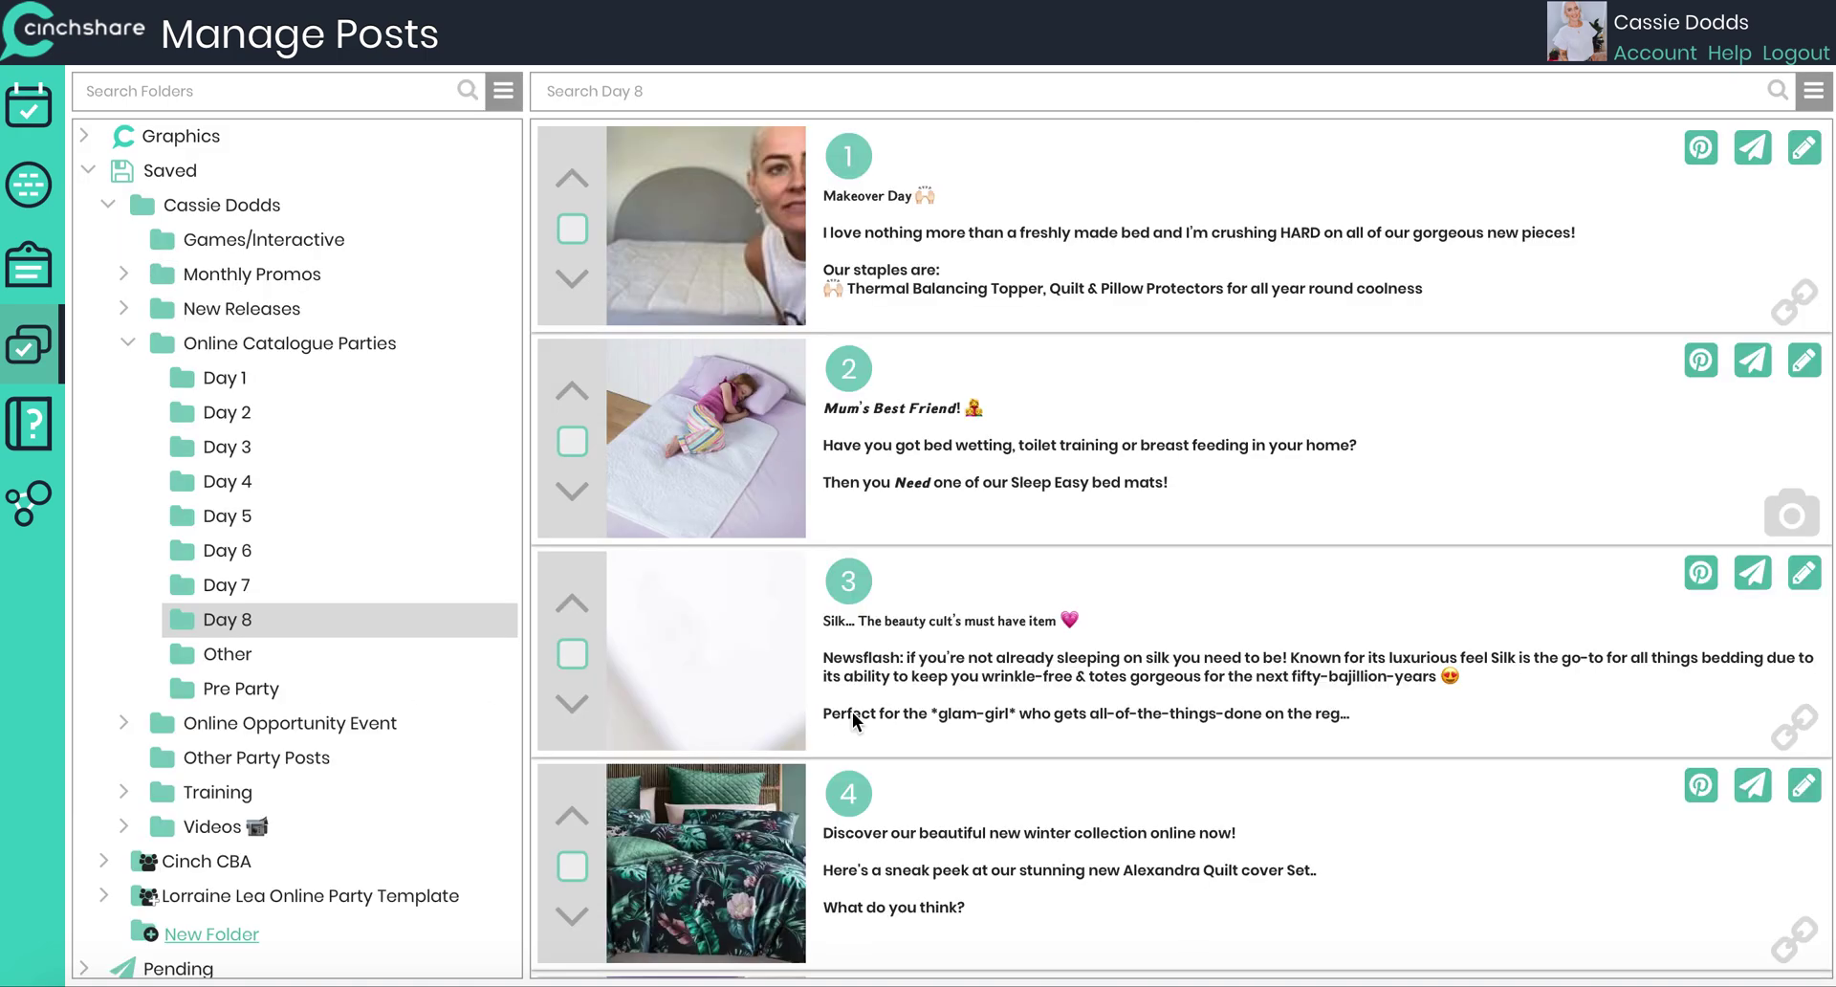
# Step: Replace both XXXX placeholders in the wrap-up post with the first host's name
pyautogui.scroll(-8, 852, 712)
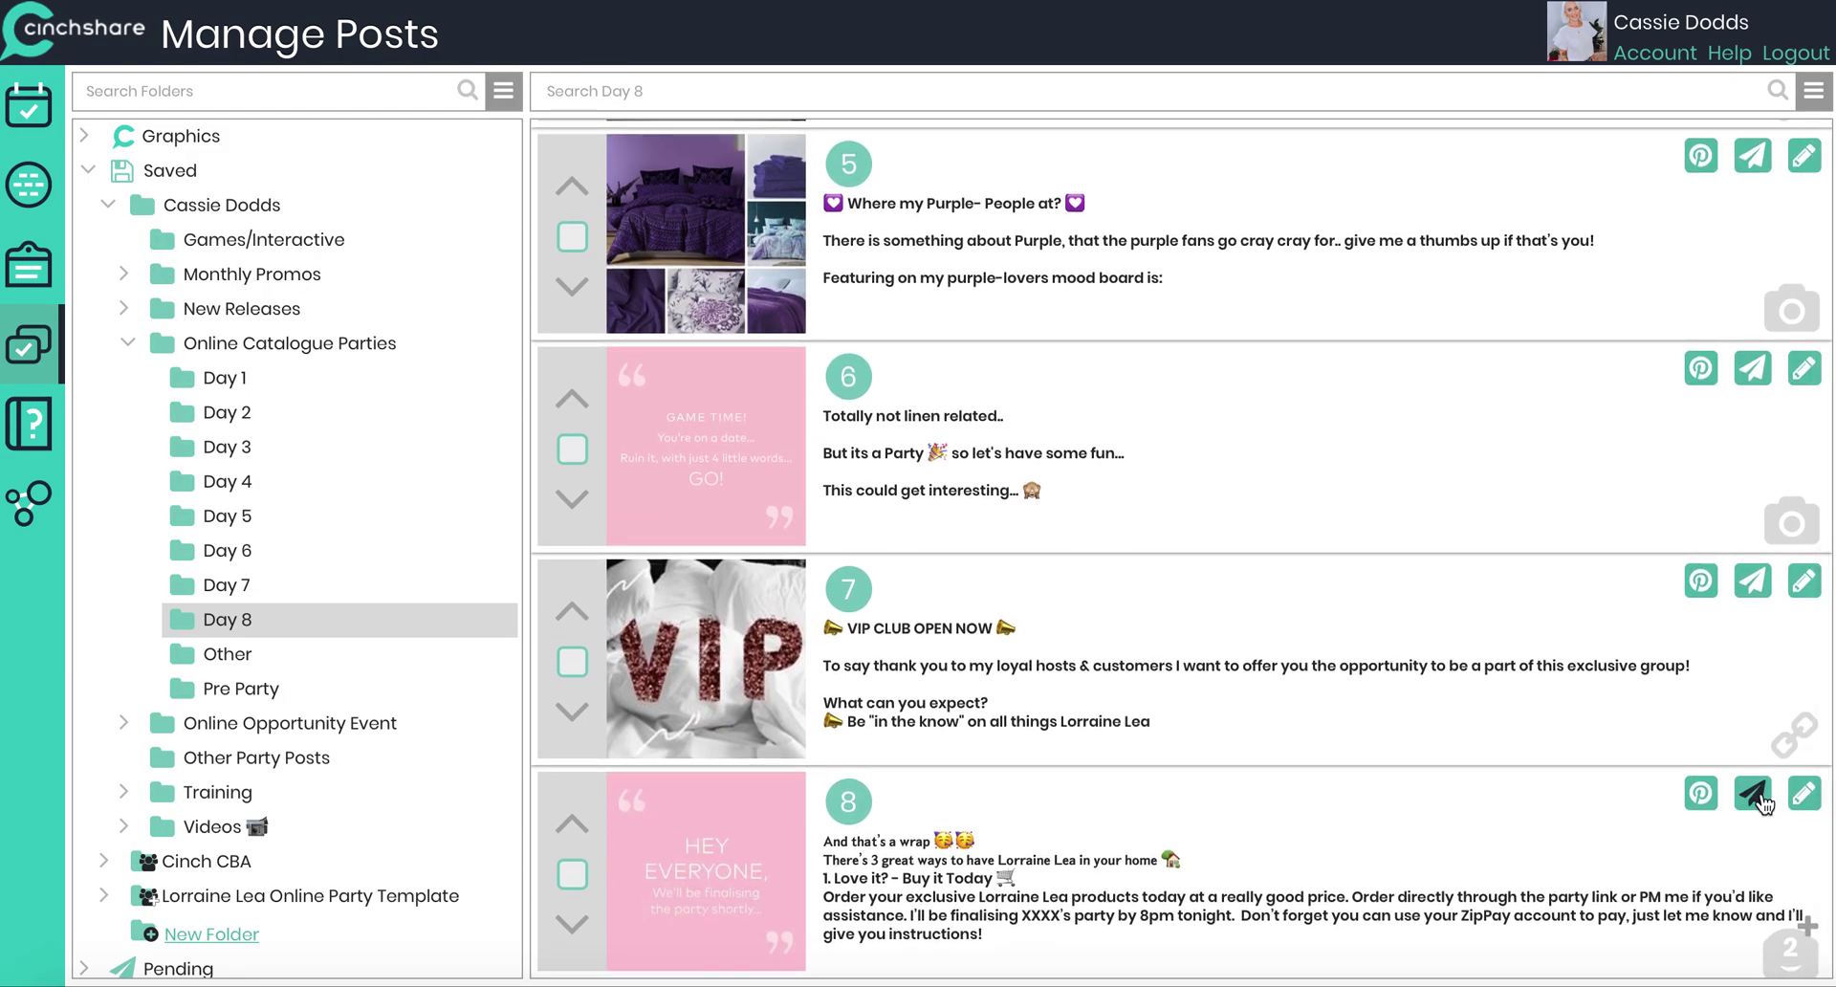
pyautogui.click(1751, 797)
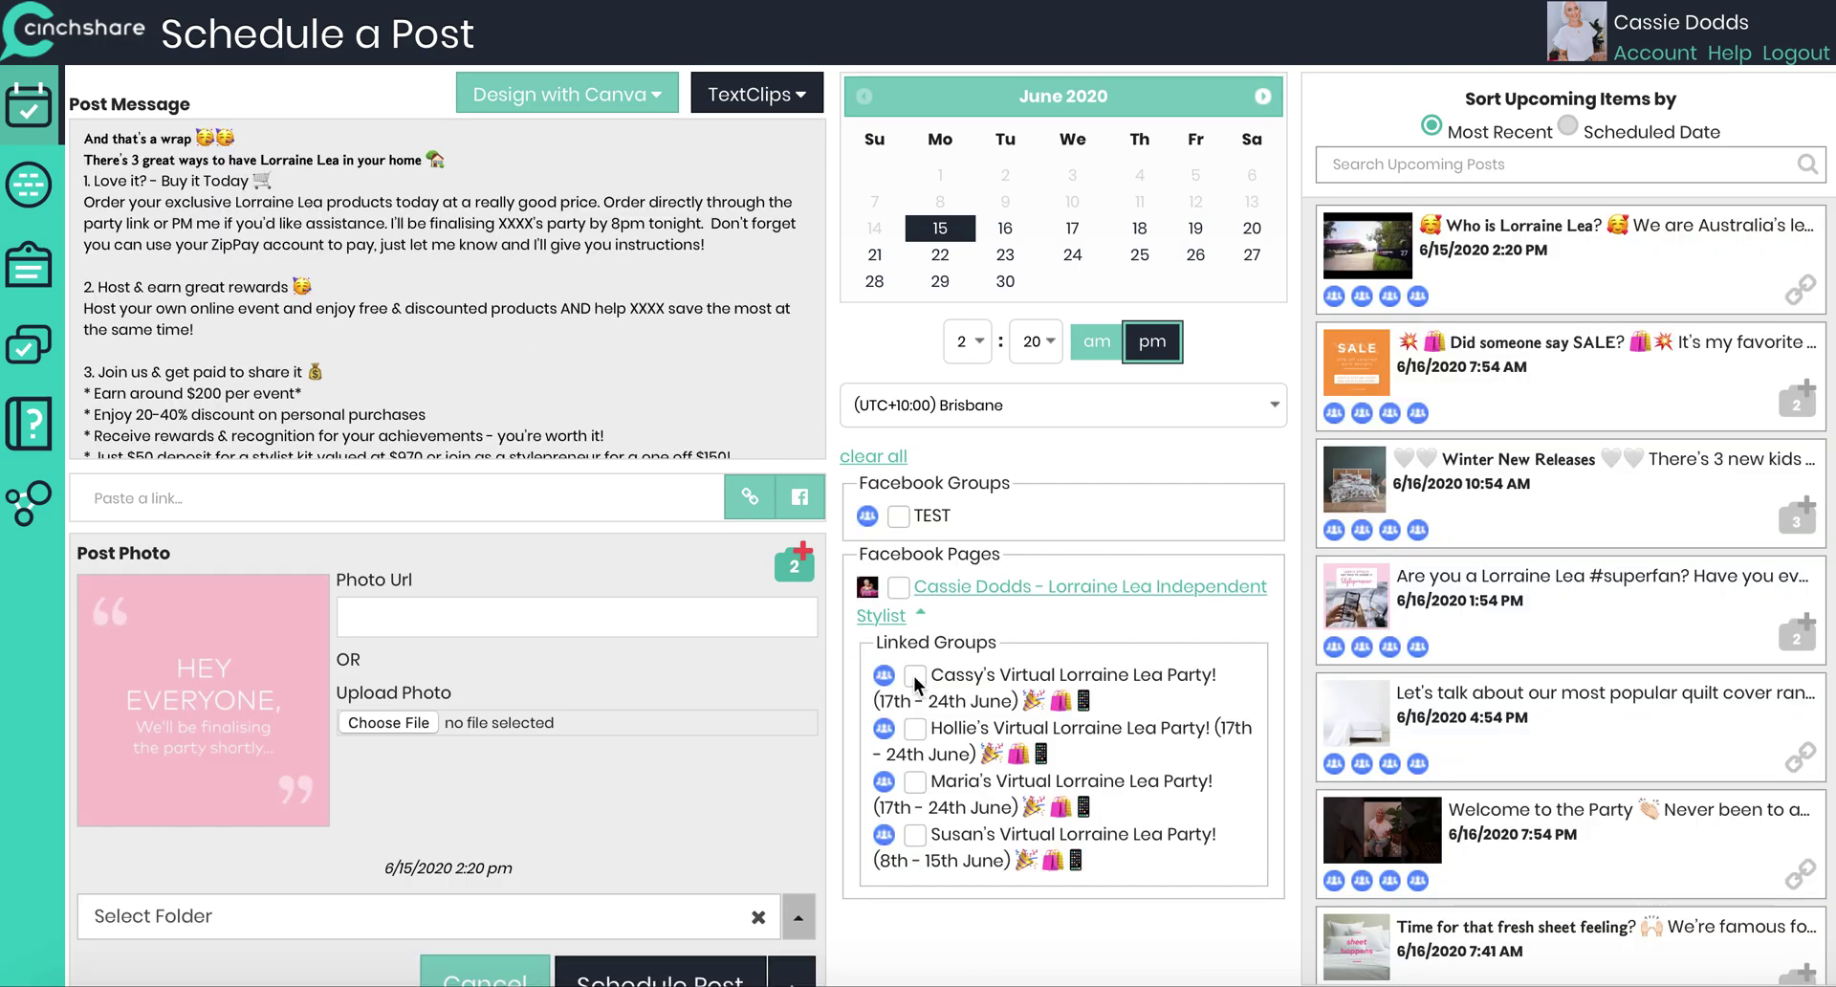
pyautogui.doubleClick(523, 223)
pyautogui.write("Cassy's")
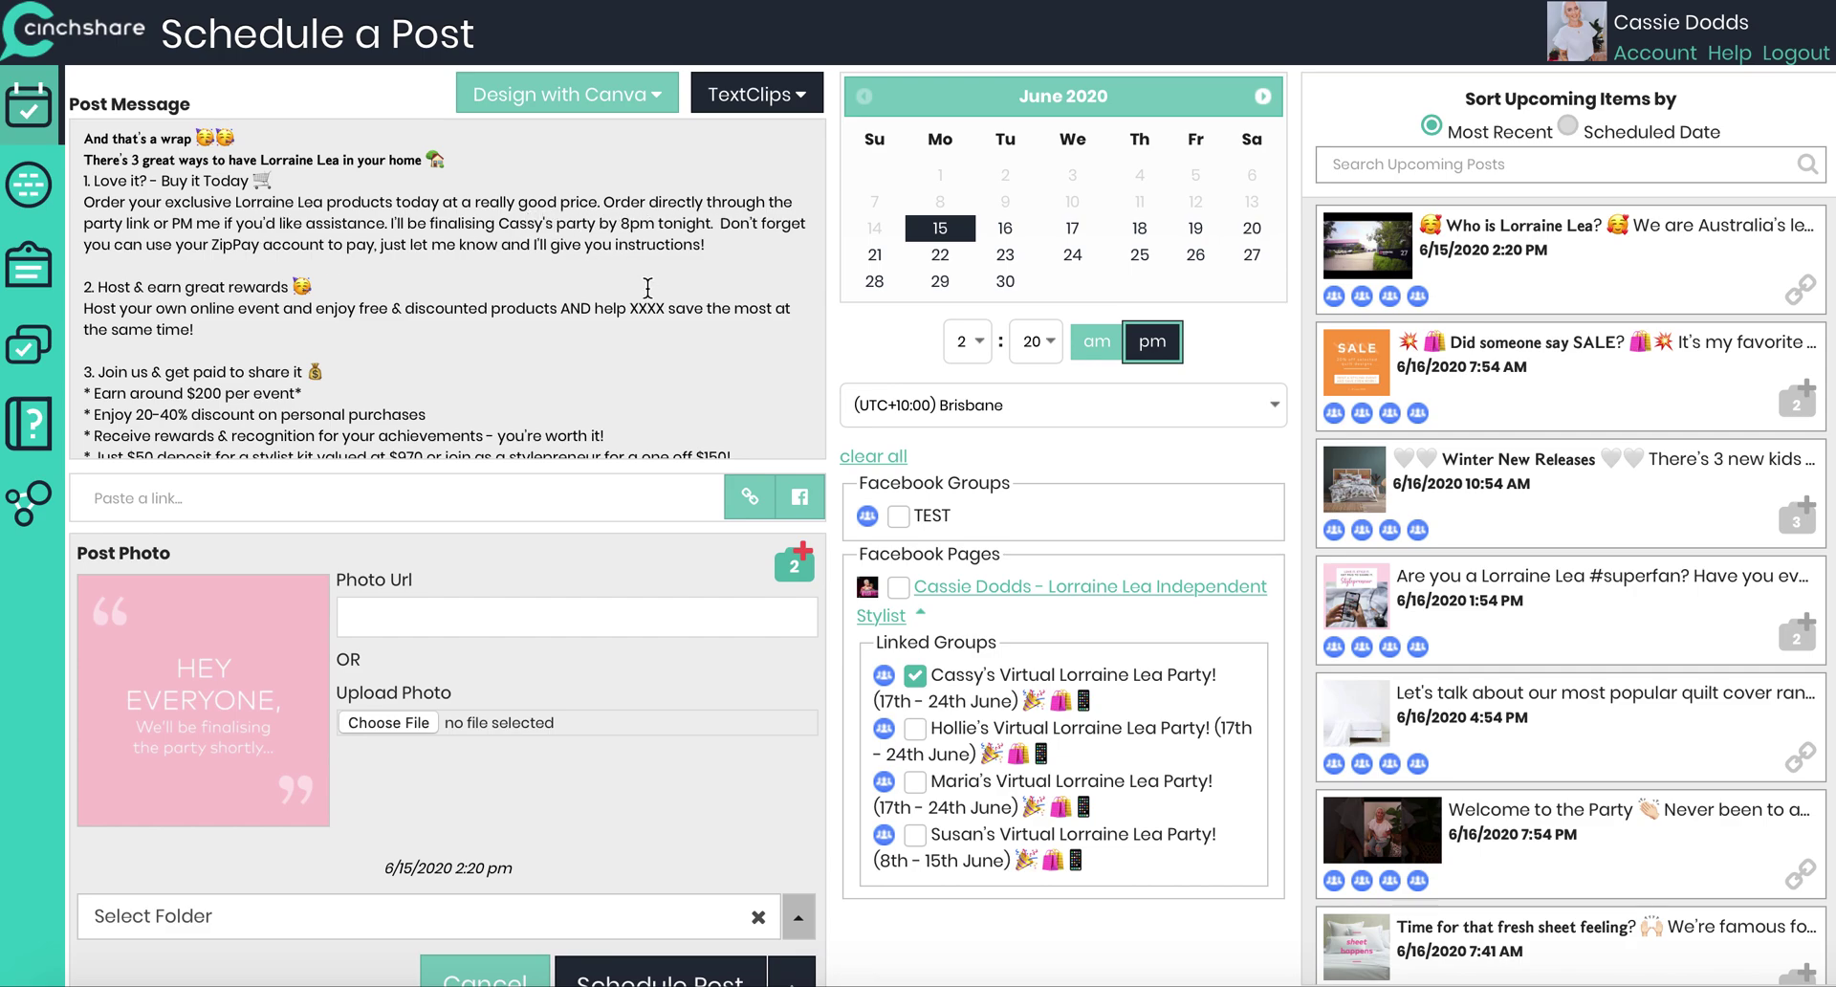
pyautogui.doubleClick(651, 308)
pyautogui.write('Cassy')
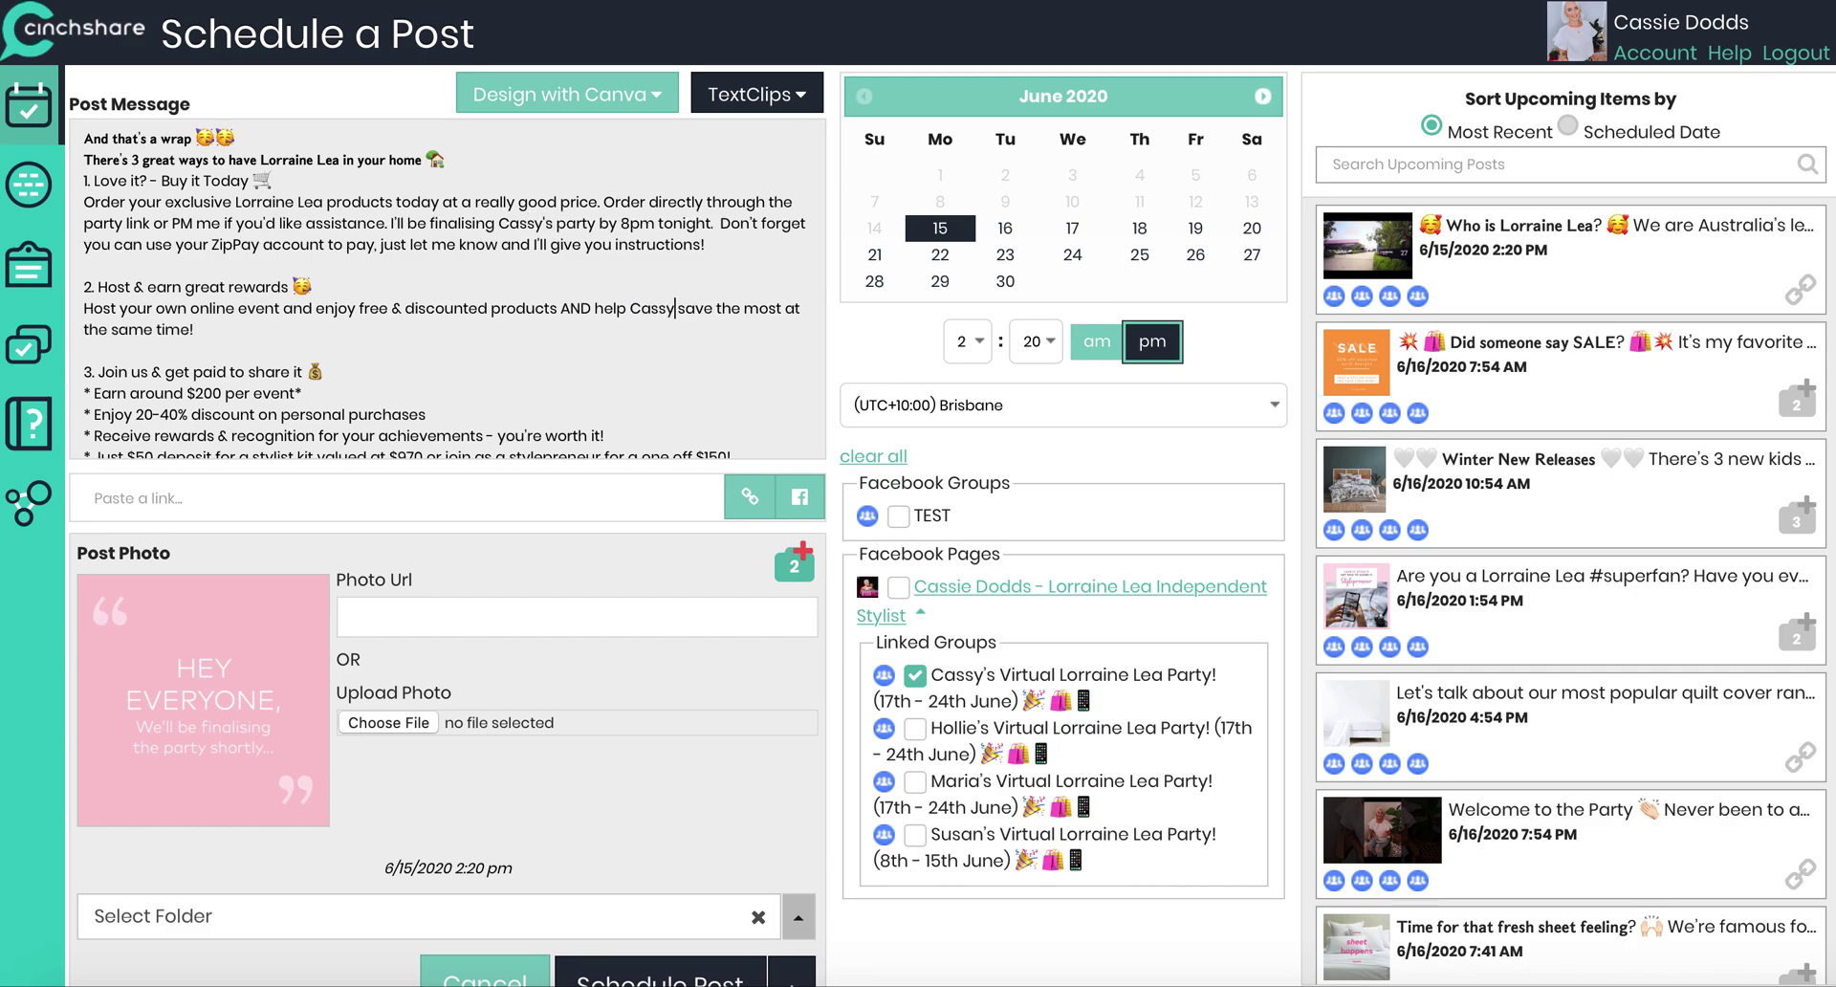
# Step: Schedule the wrap-up post for June 24 at 8:00 pm and return to the posts list
pyautogui.click(1073, 254)
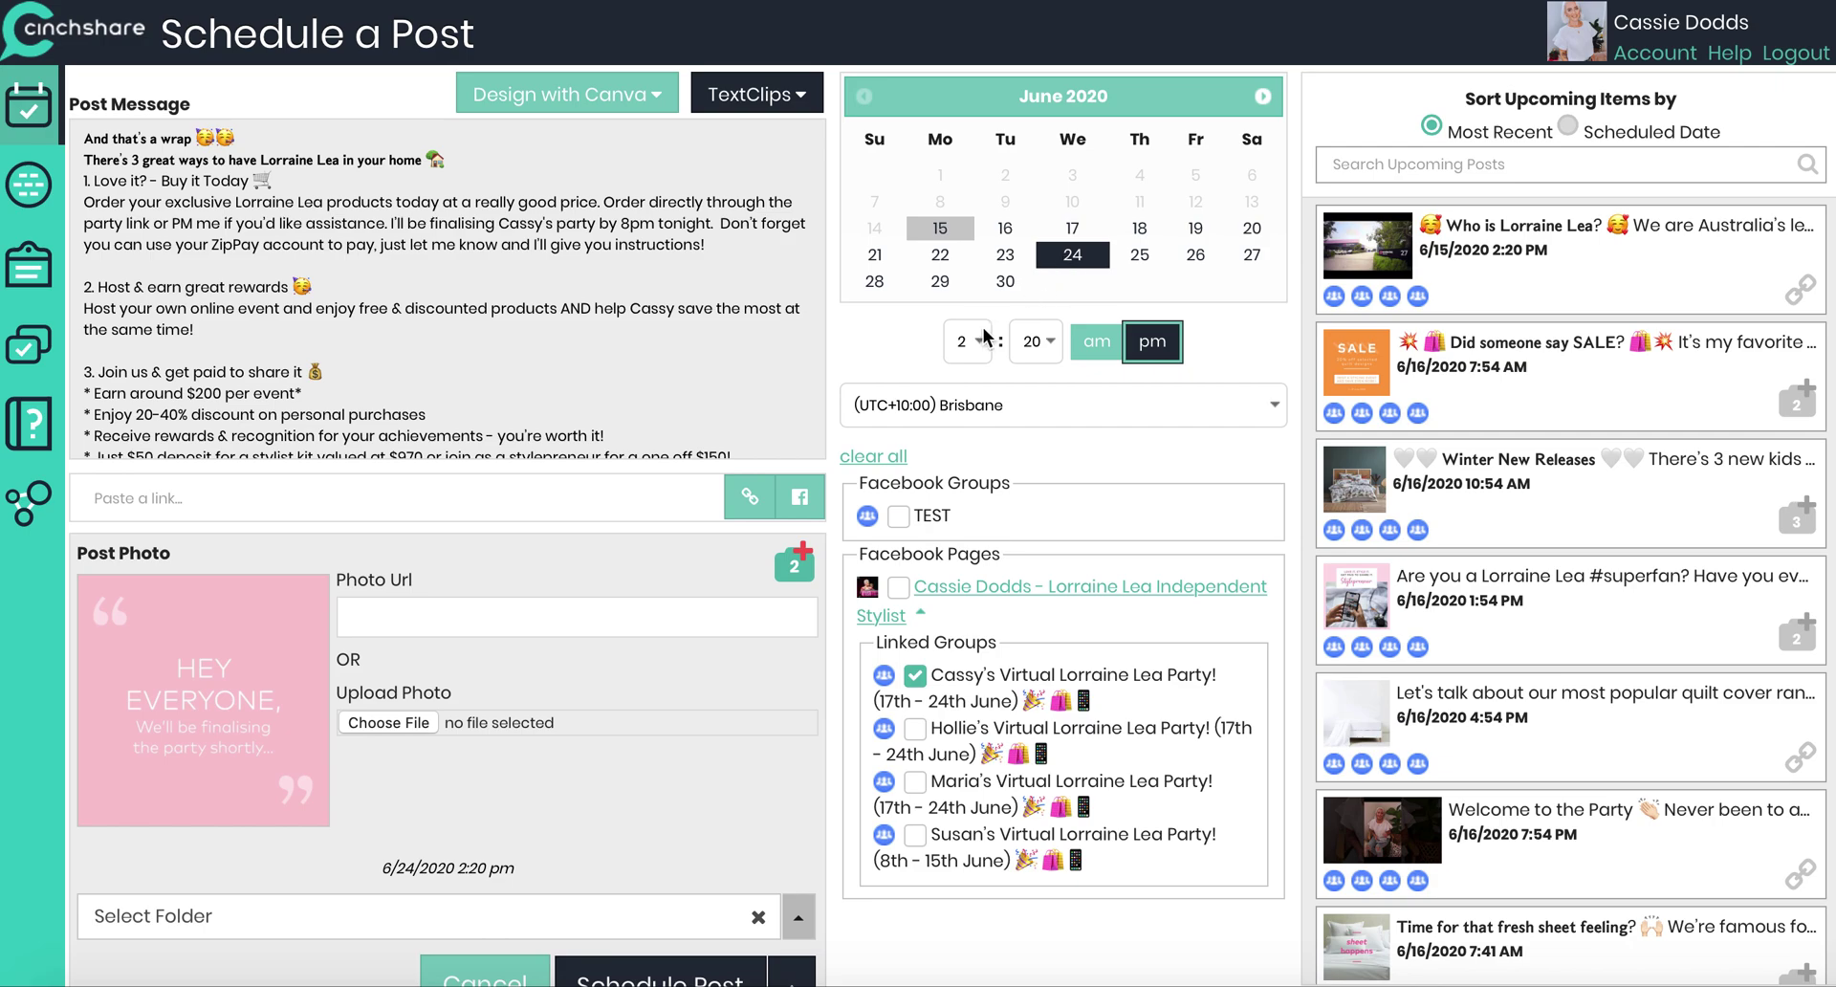
pyautogui.click(968, 341)
pyautogui.click(961, 486)
pyautogui.click(1033, 342)
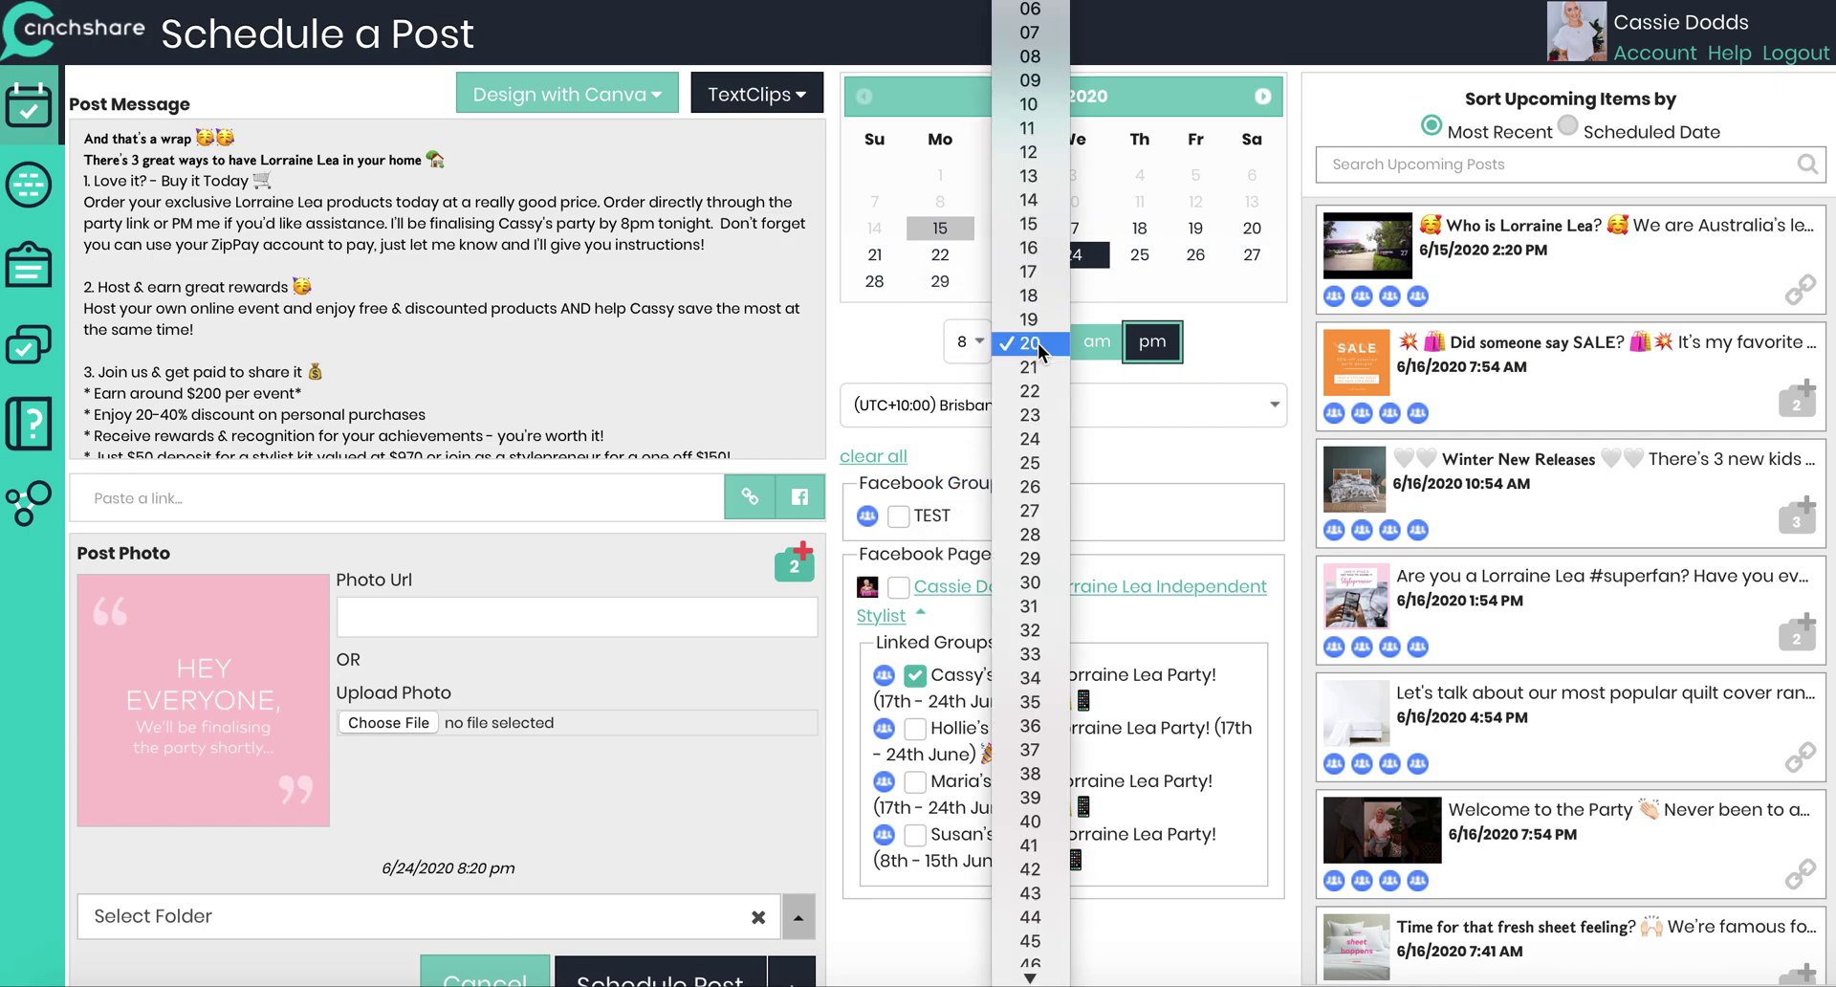
pyautogui.click(1030, 23)
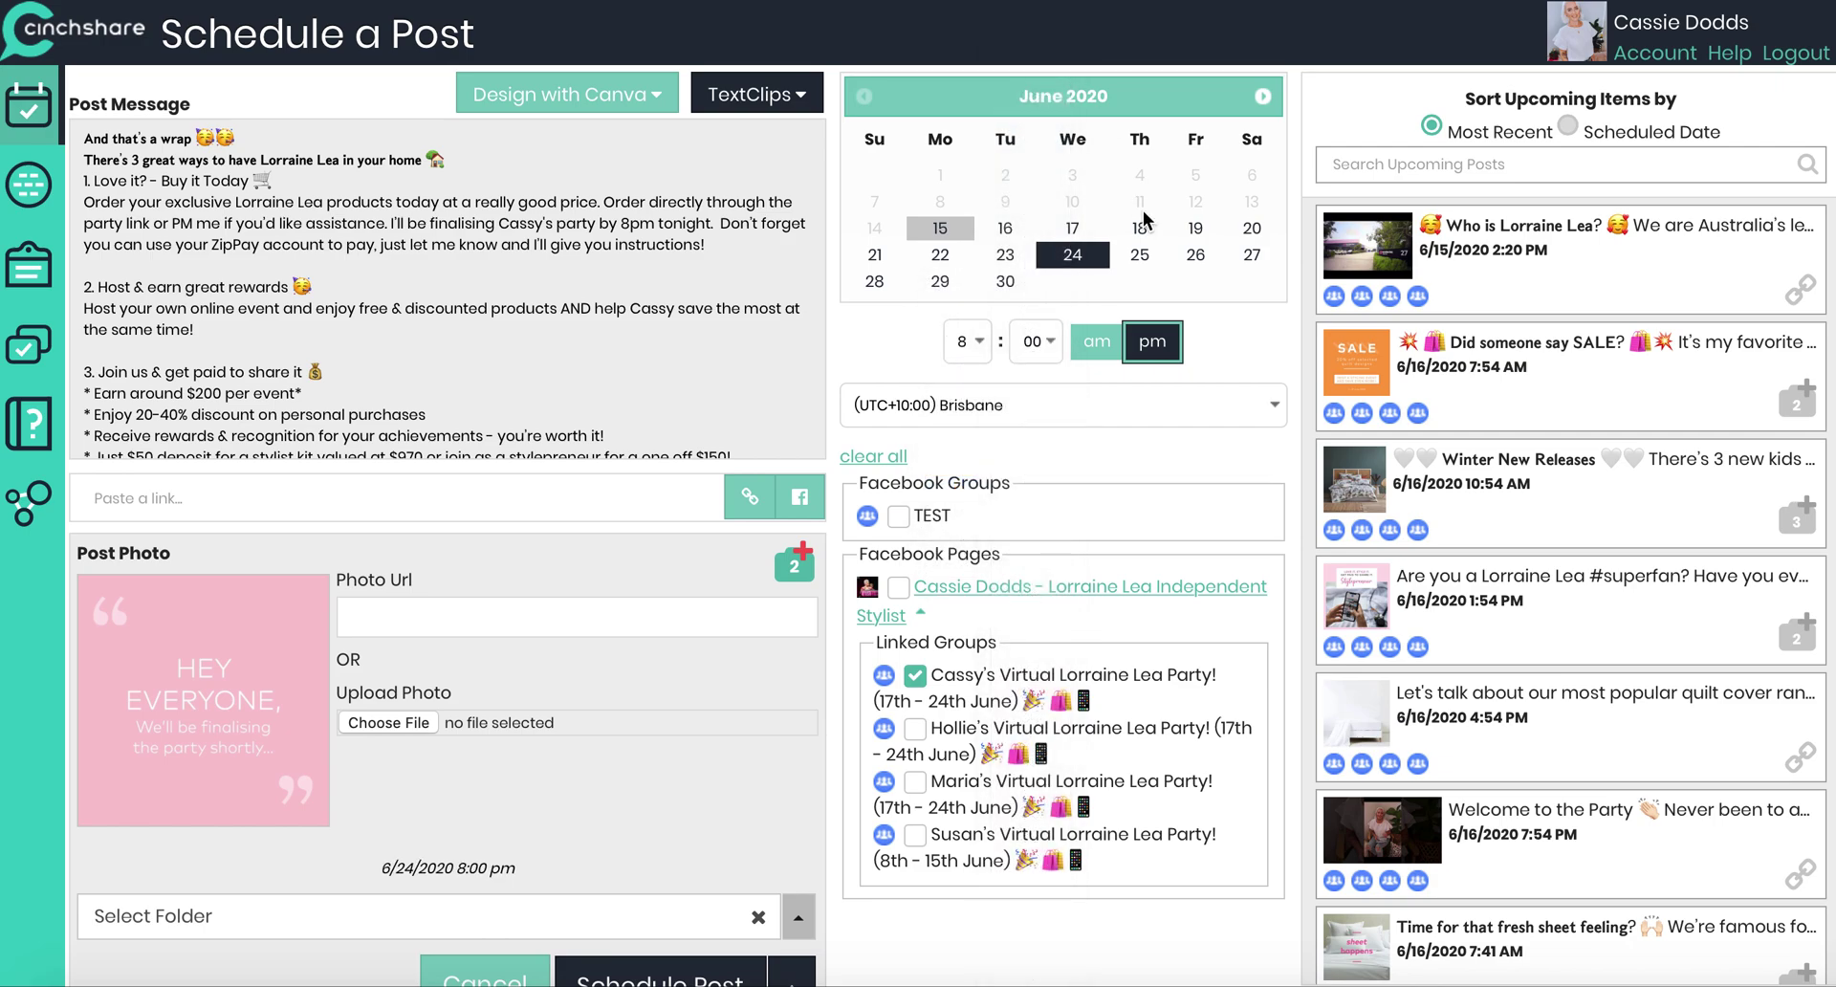
pyautogui.scroll(-1, 783, 851)
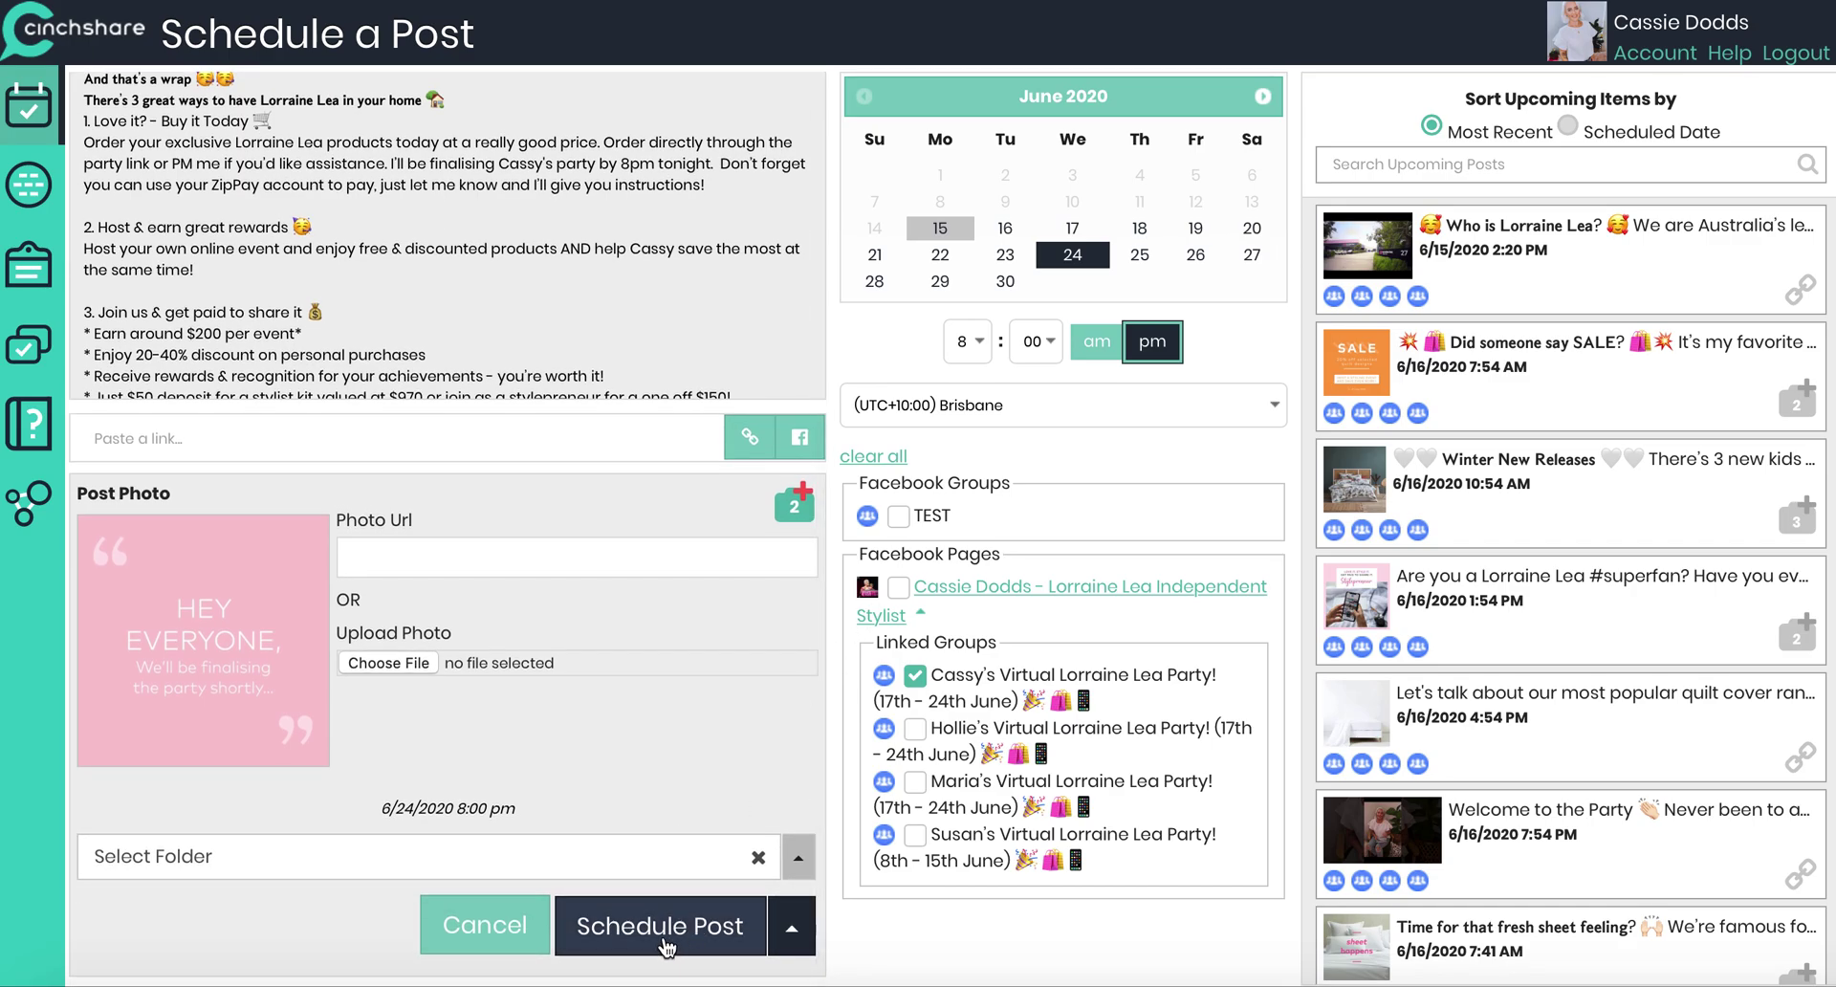
pyautogui.click(667, 945)
pyautogui.click(995, 501)
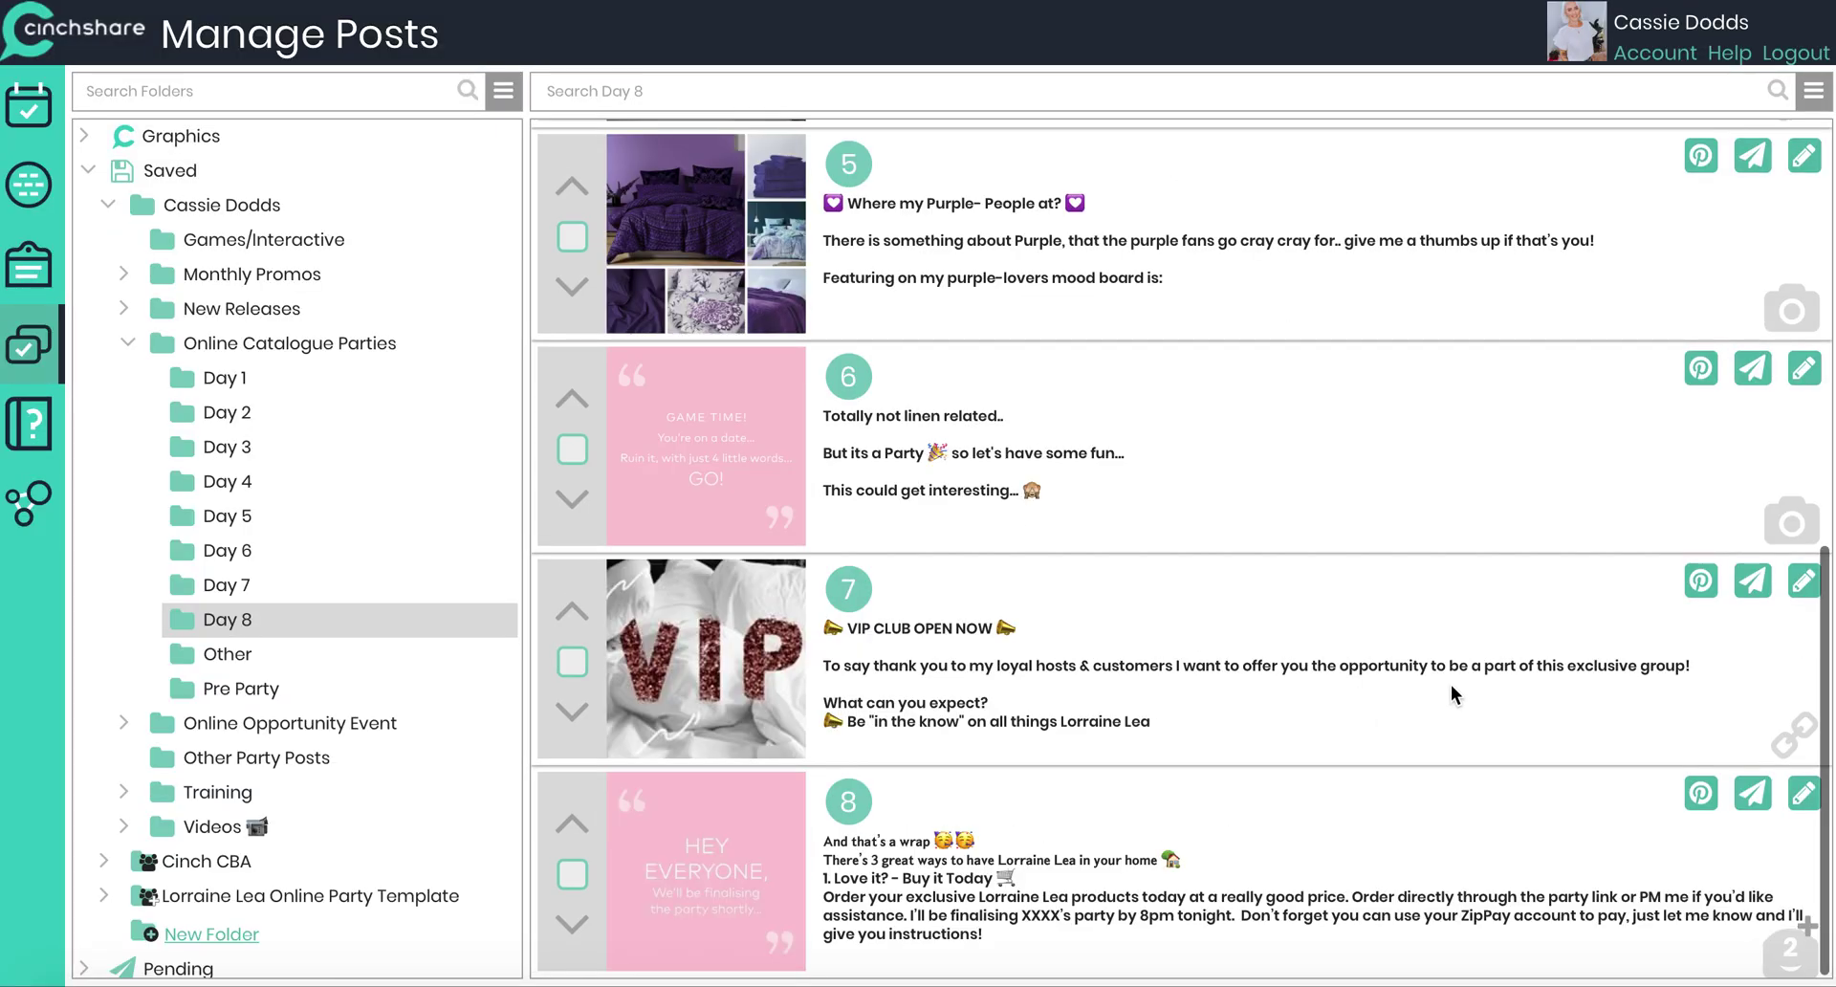
# Step: Replace both XXXX placeholders in the wrap-up post with the second host's capitalised name
pyautogui.click(1760, 792)
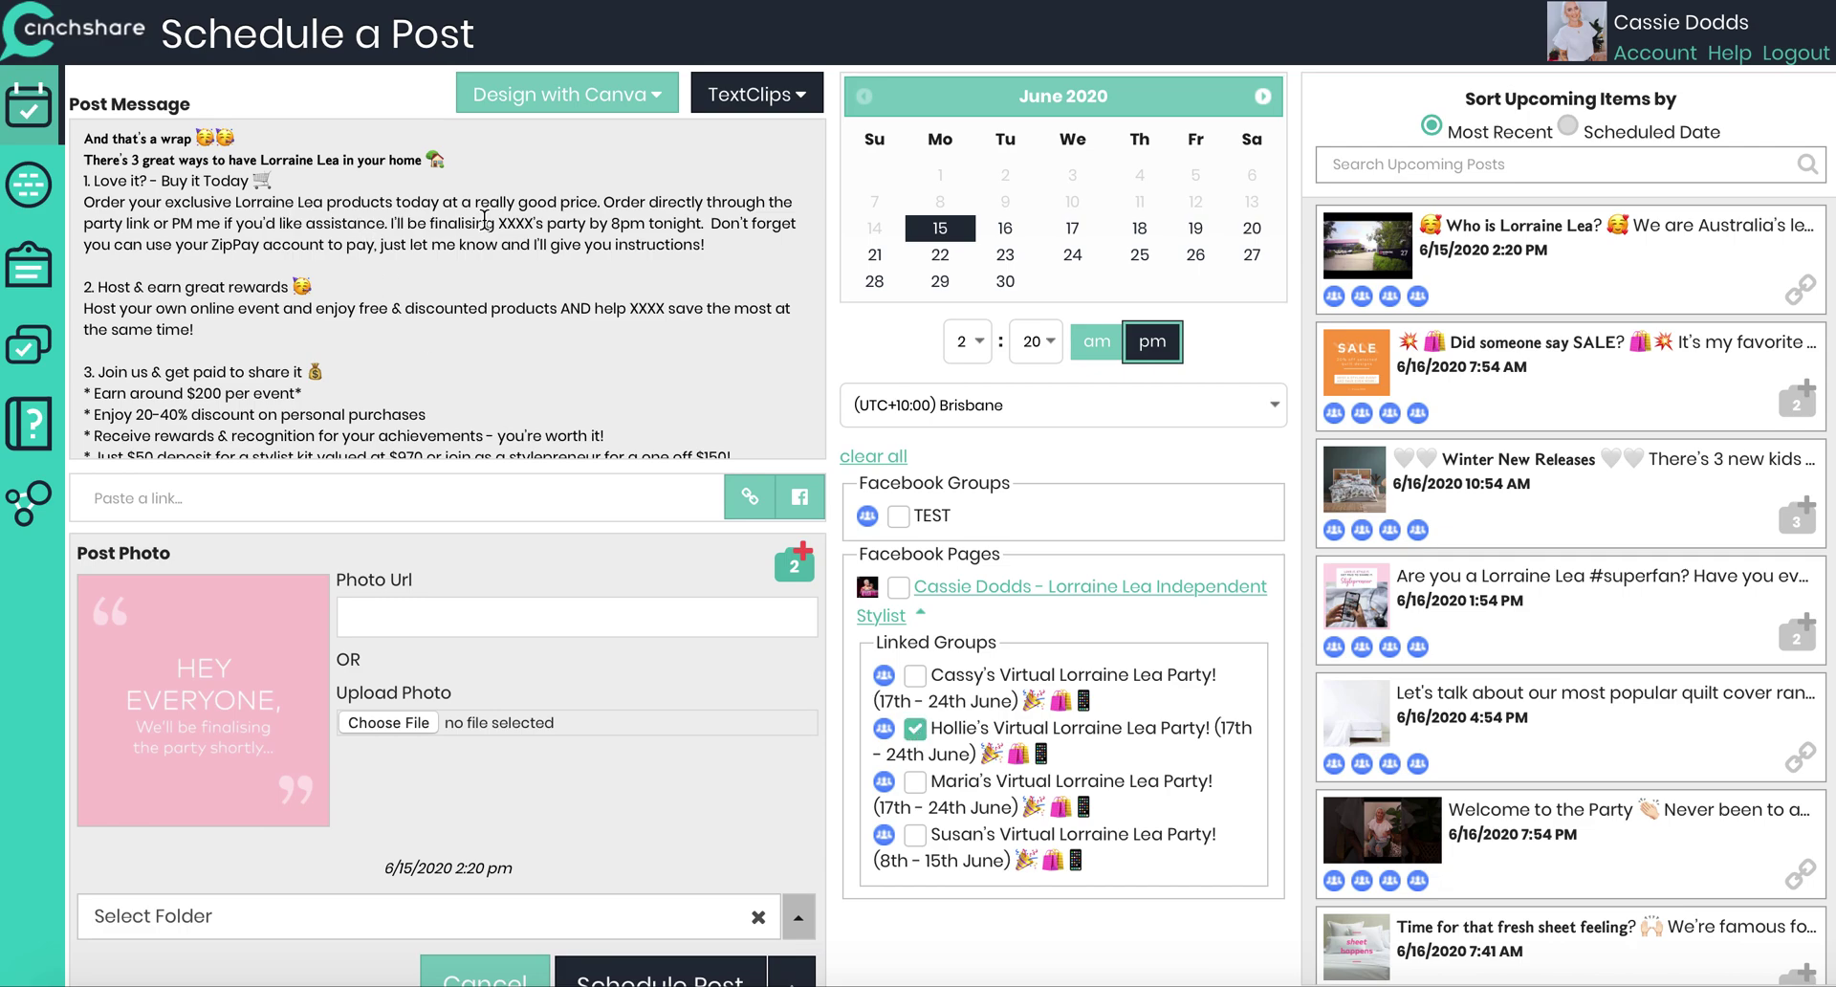
pyautogui.doubleClick(518, 224)
pyautogui.write('hollie')
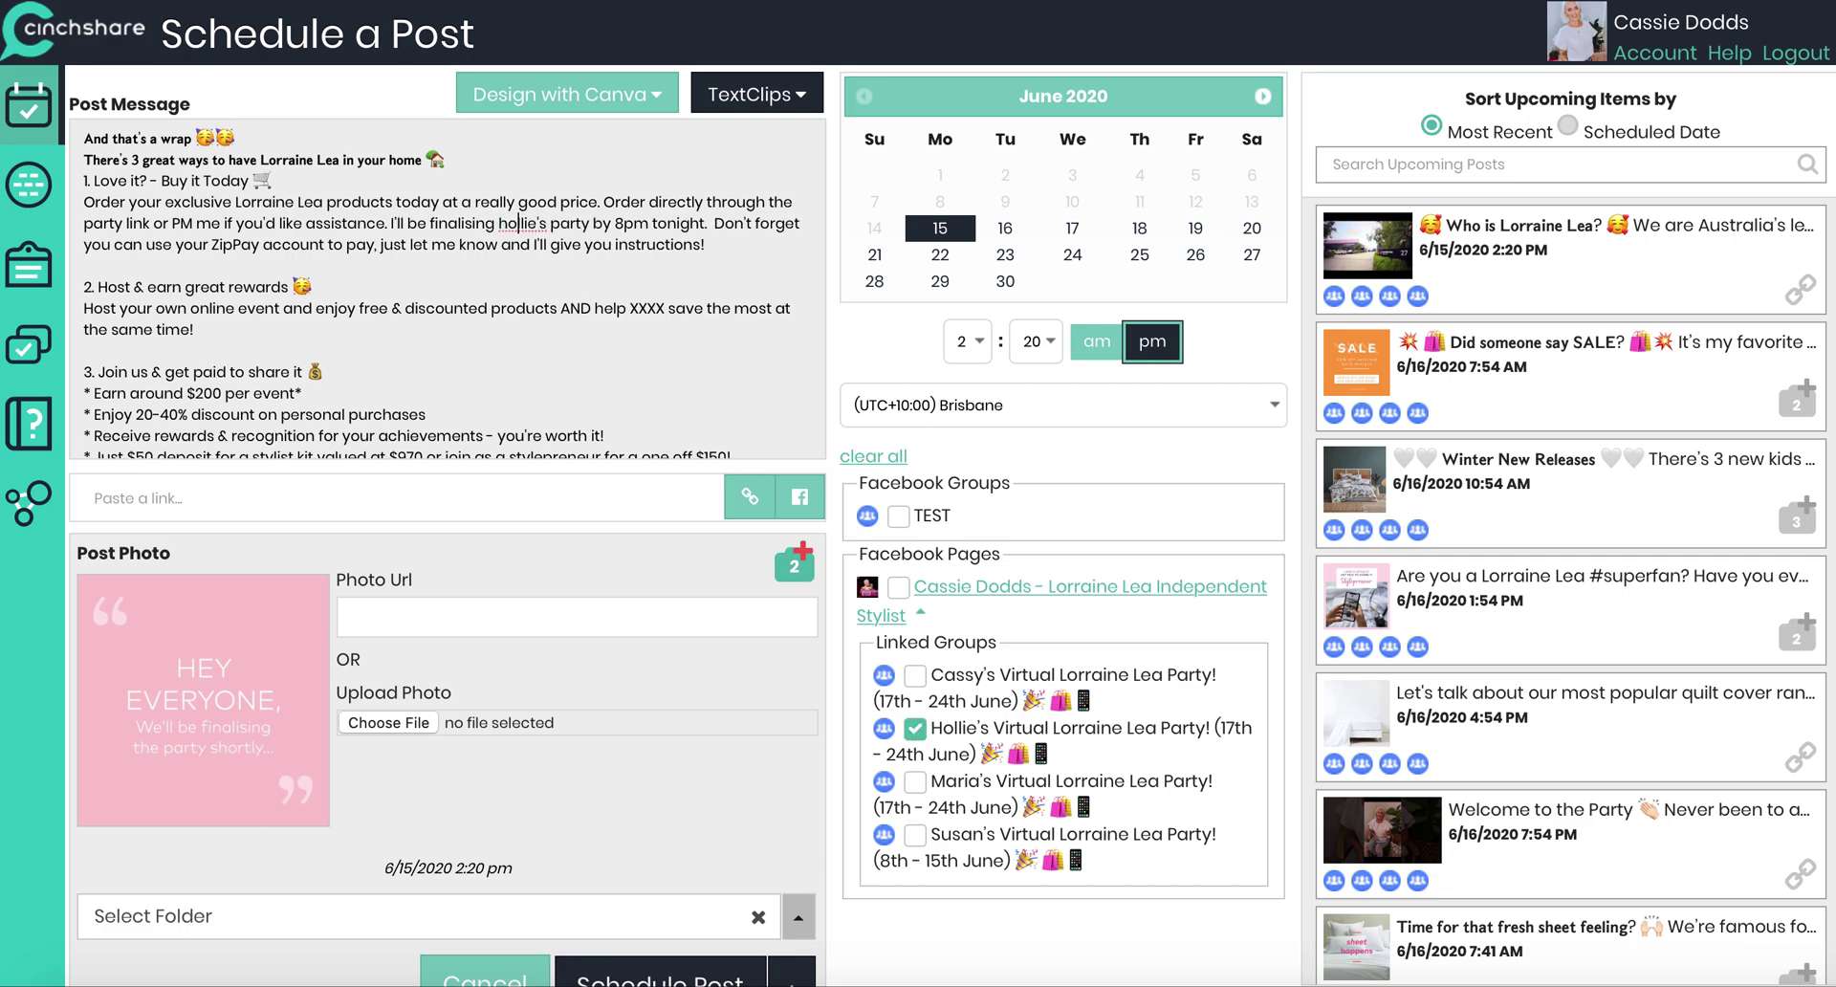
pyautogui.press('BackSpace')
pyautogui.write('H')
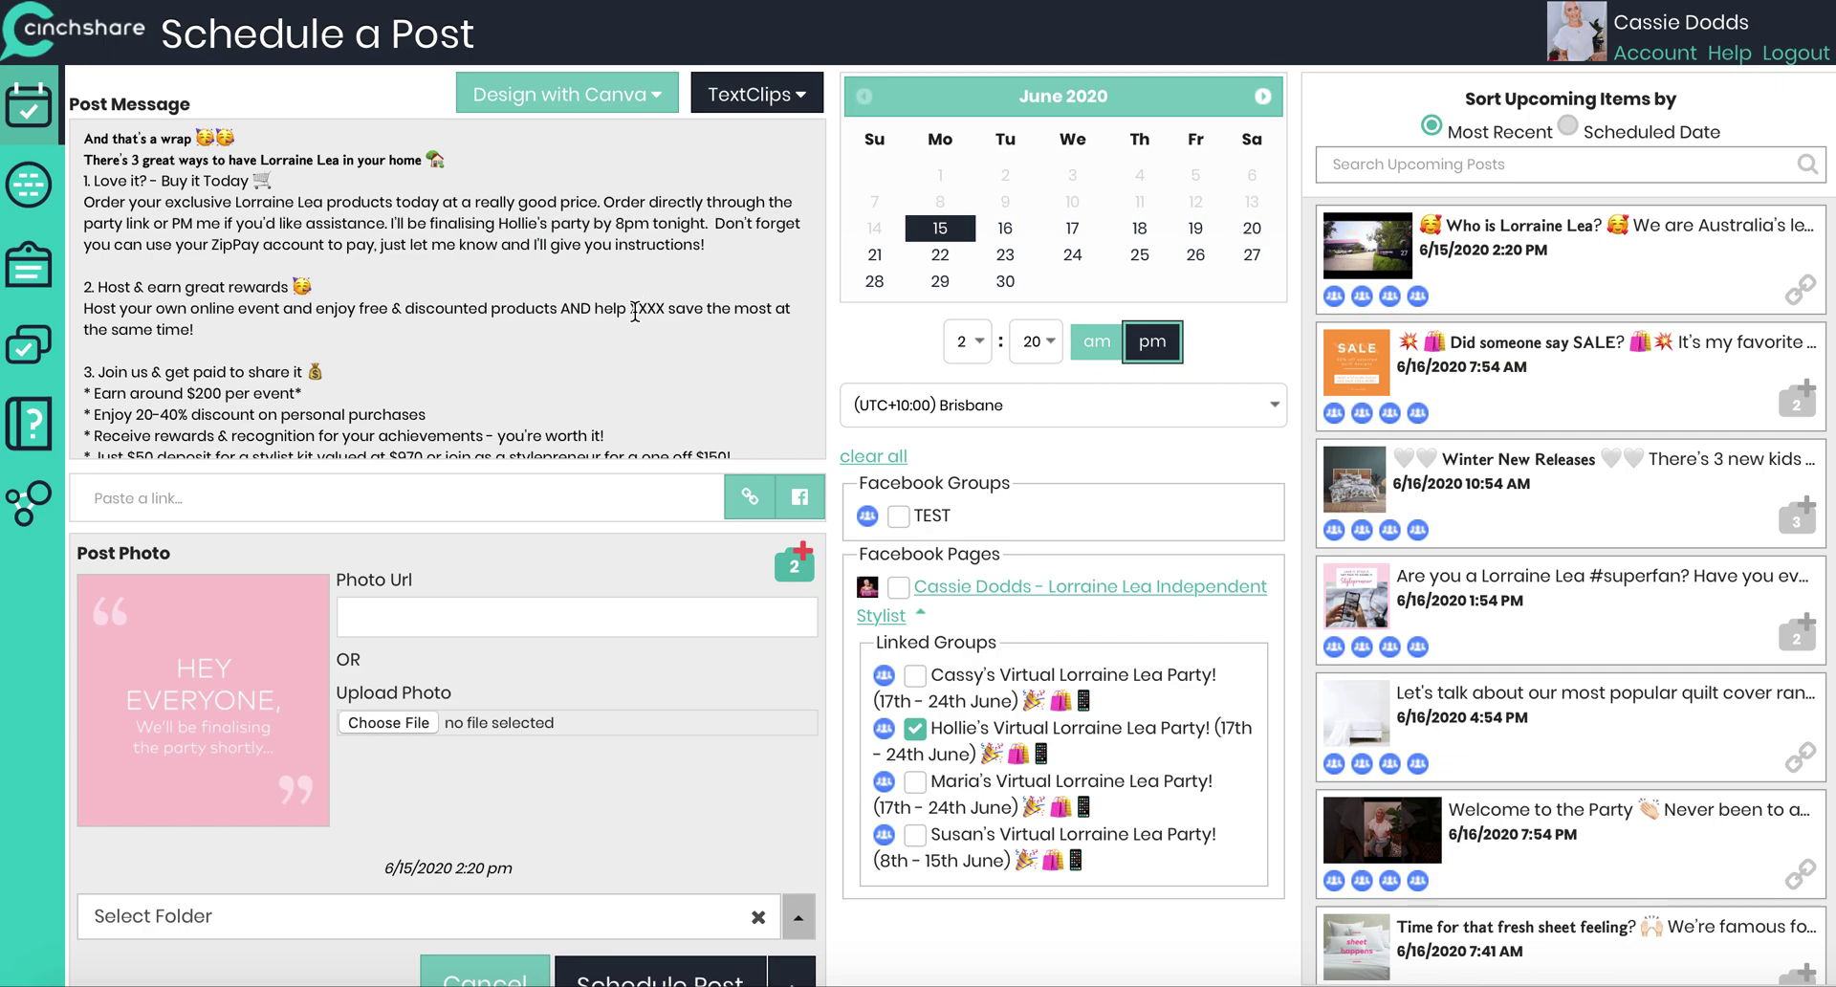
pyautogui.doubleClick(635, 311)
pyautogui.write('Hollie')
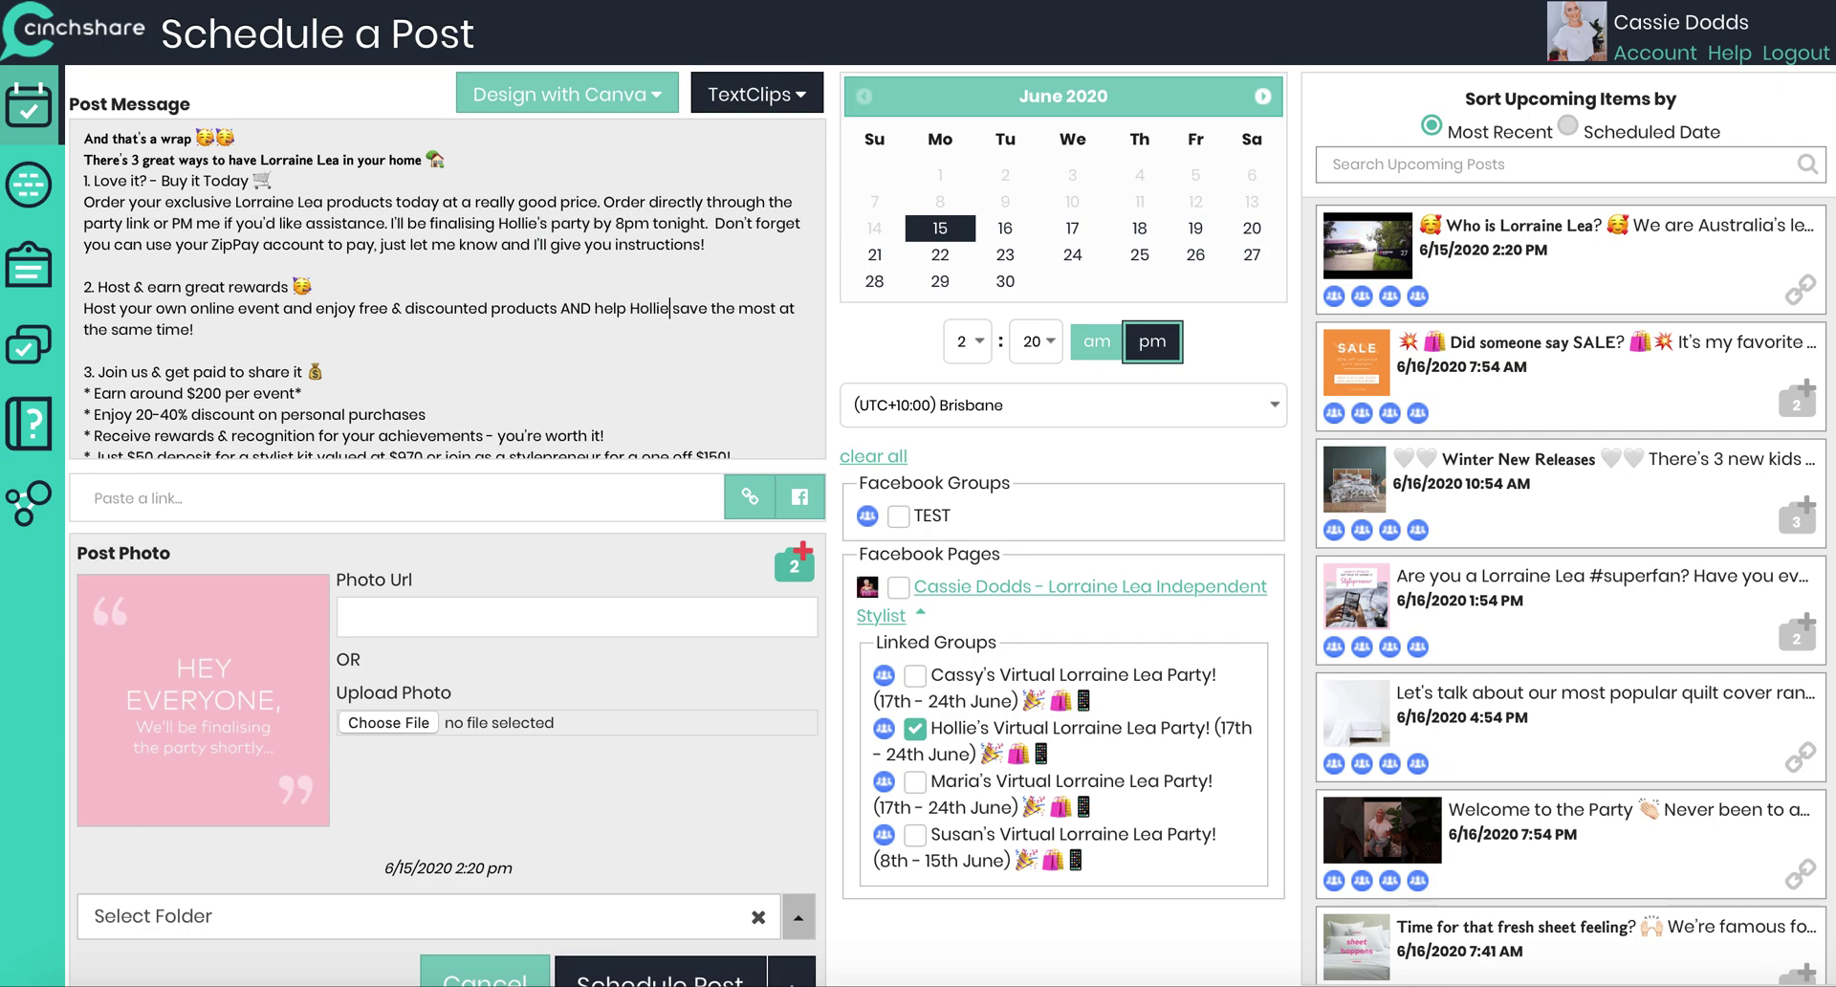
# Step: Schedule the second host's wrap-up post for June 24, 8:00 pm, then return to saved posts
pyautogui.click(1072, 255)
pyautogui.click(968, 342)
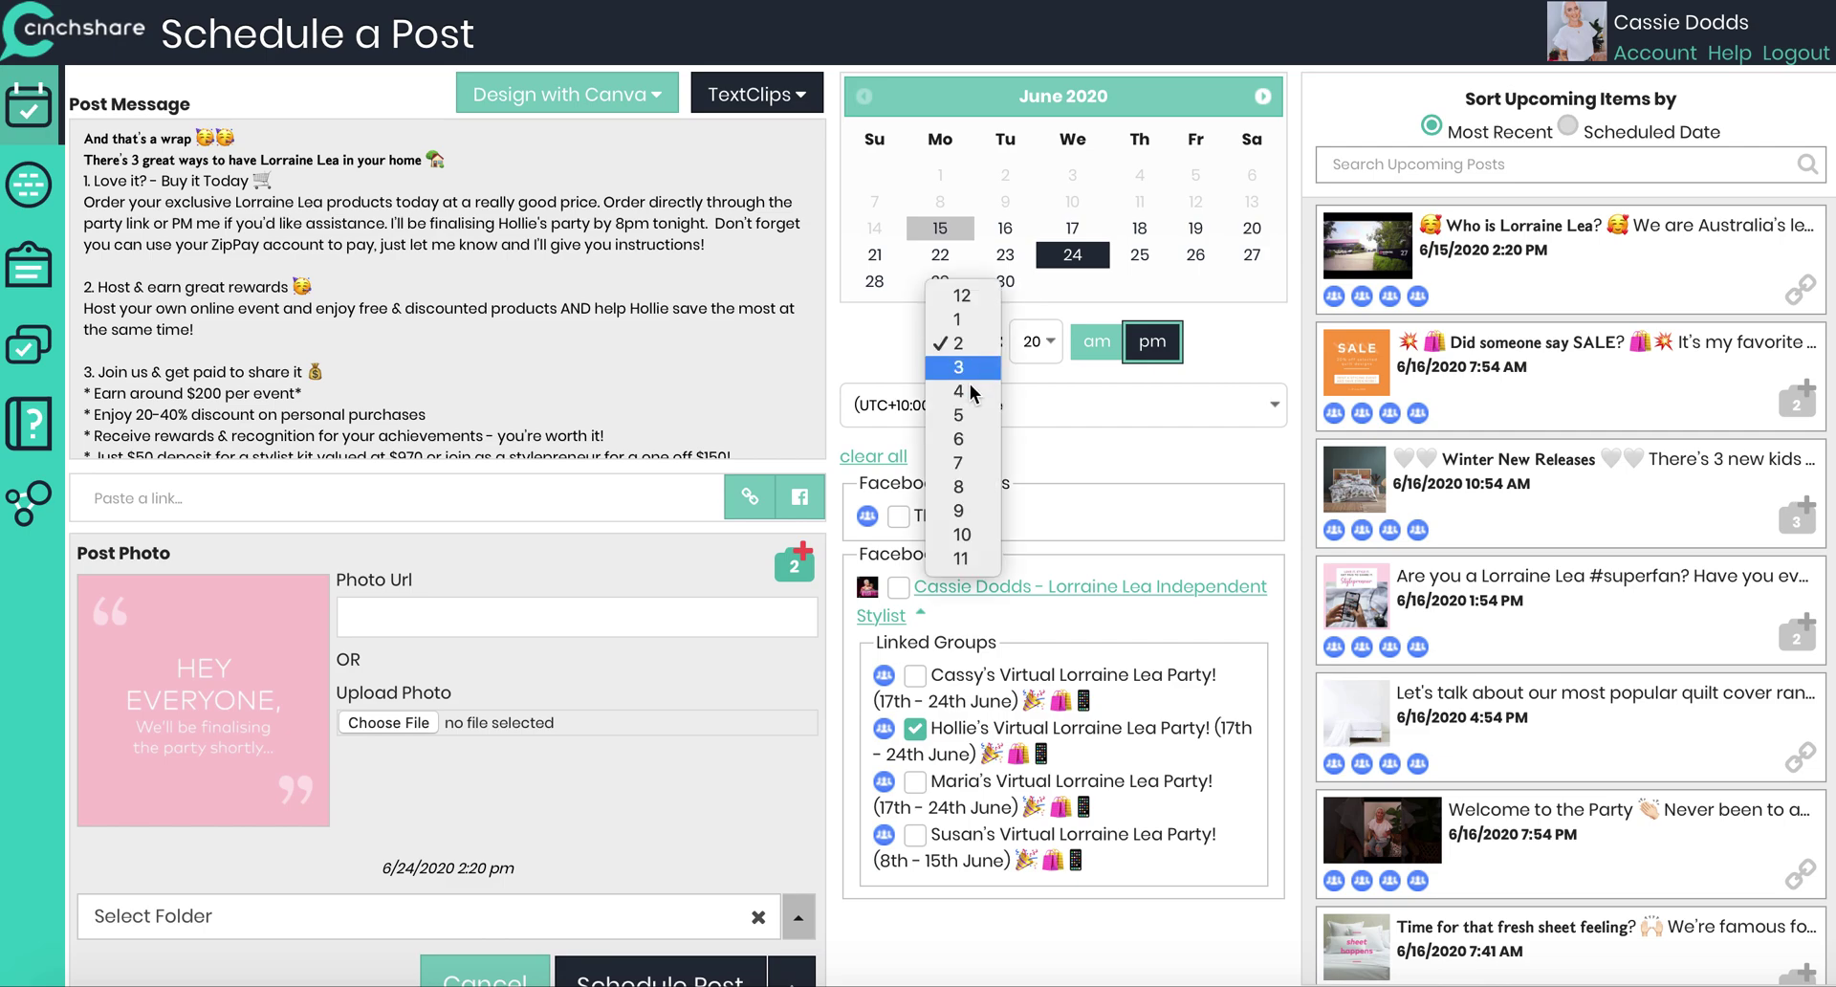
pyautogui.click(958, 487)
pyautogui.click(1026, 342)
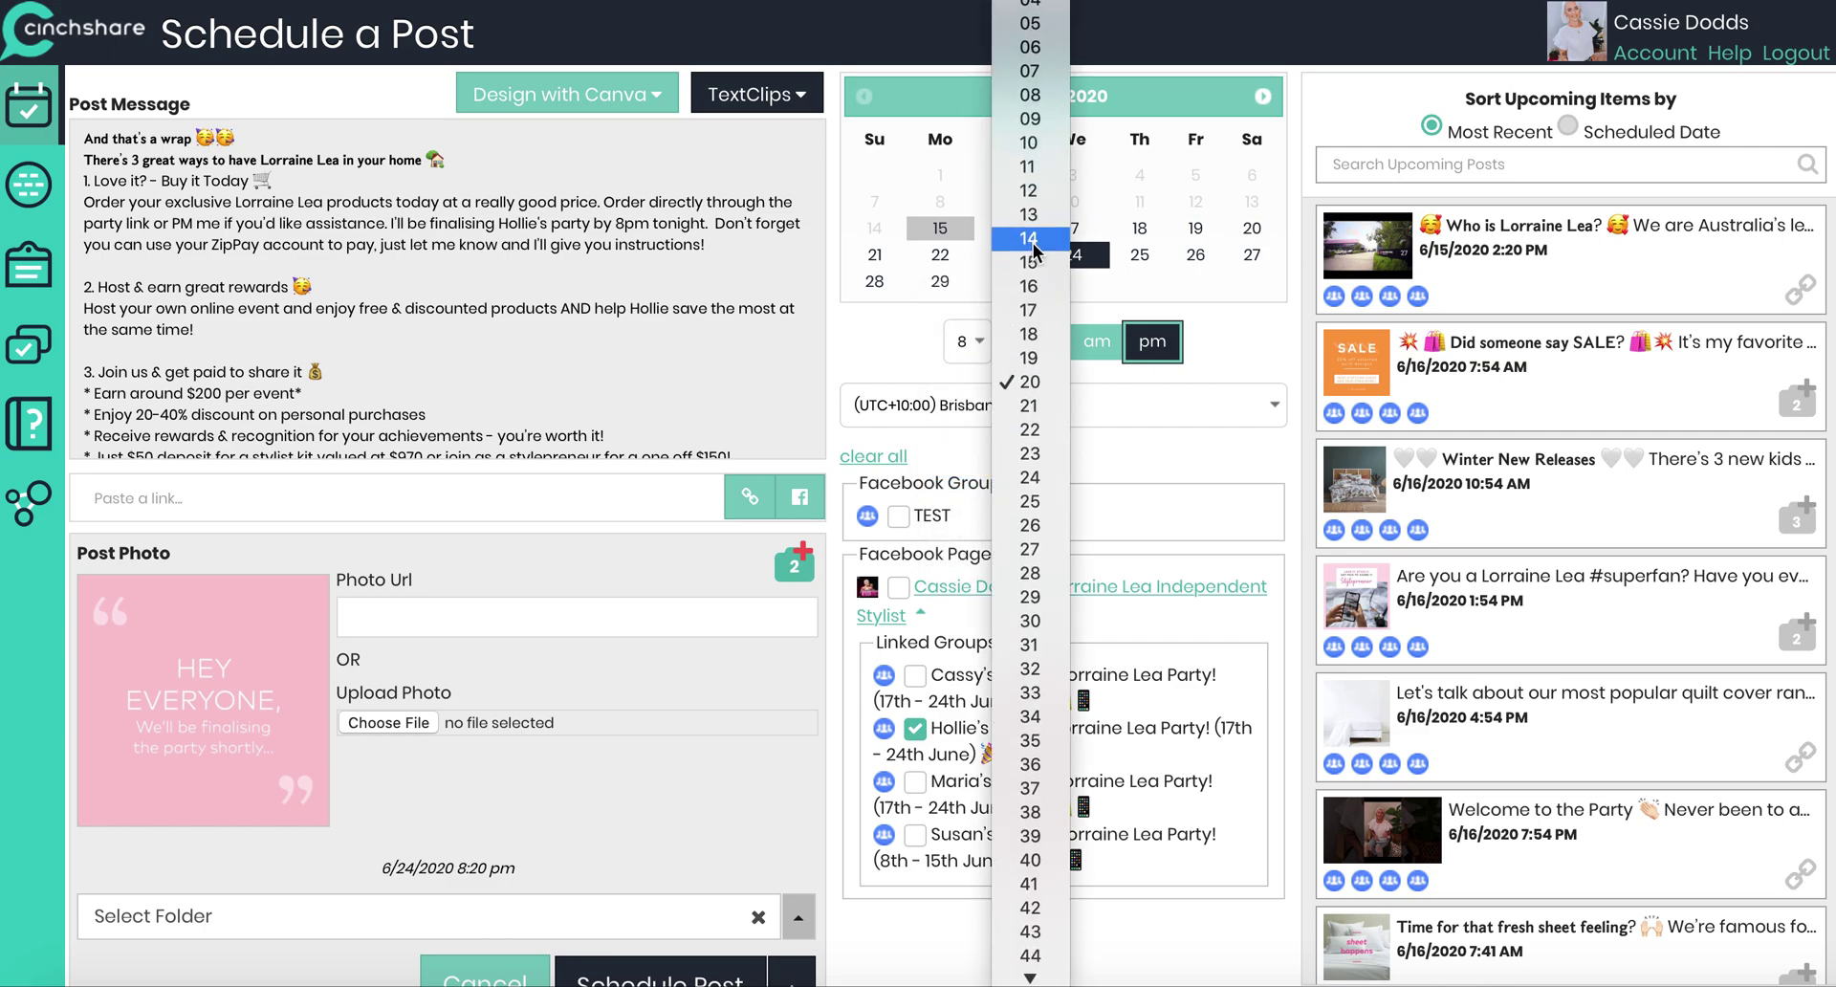
pyautogui.click(1030, 19)
pyautogui.scroll(-1, 599, 731)
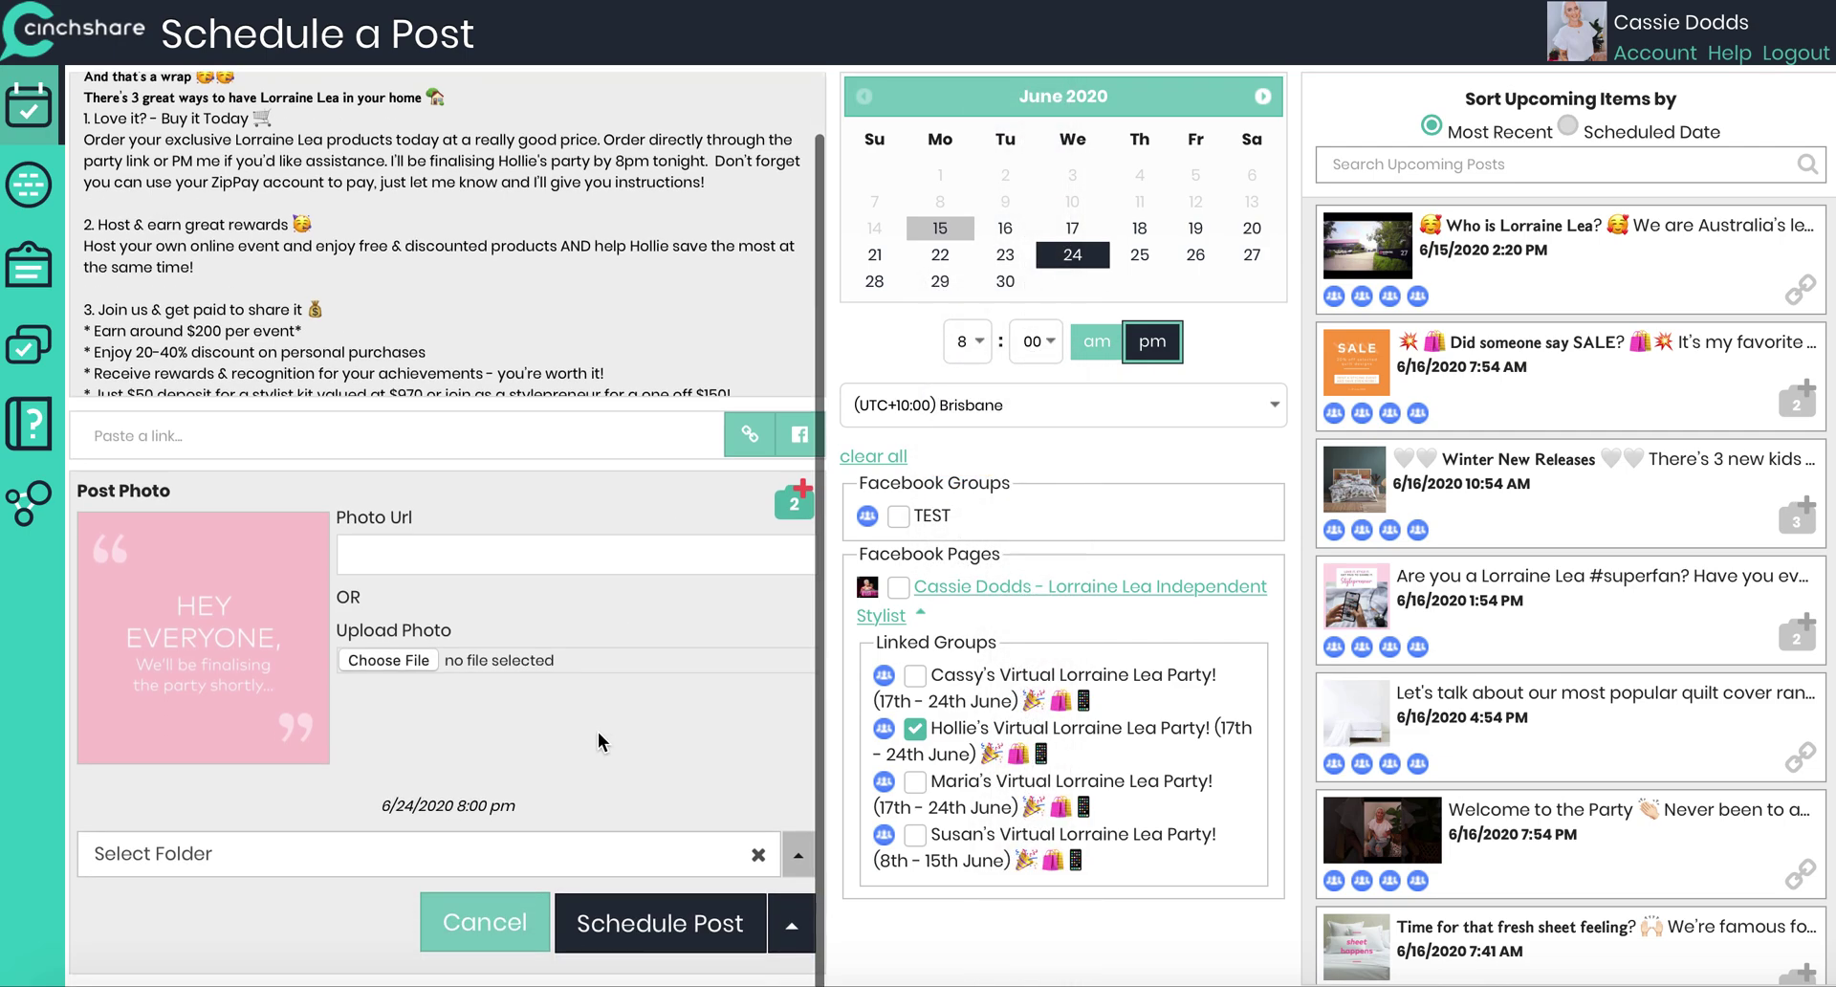
pyautogui.click(656, 932)
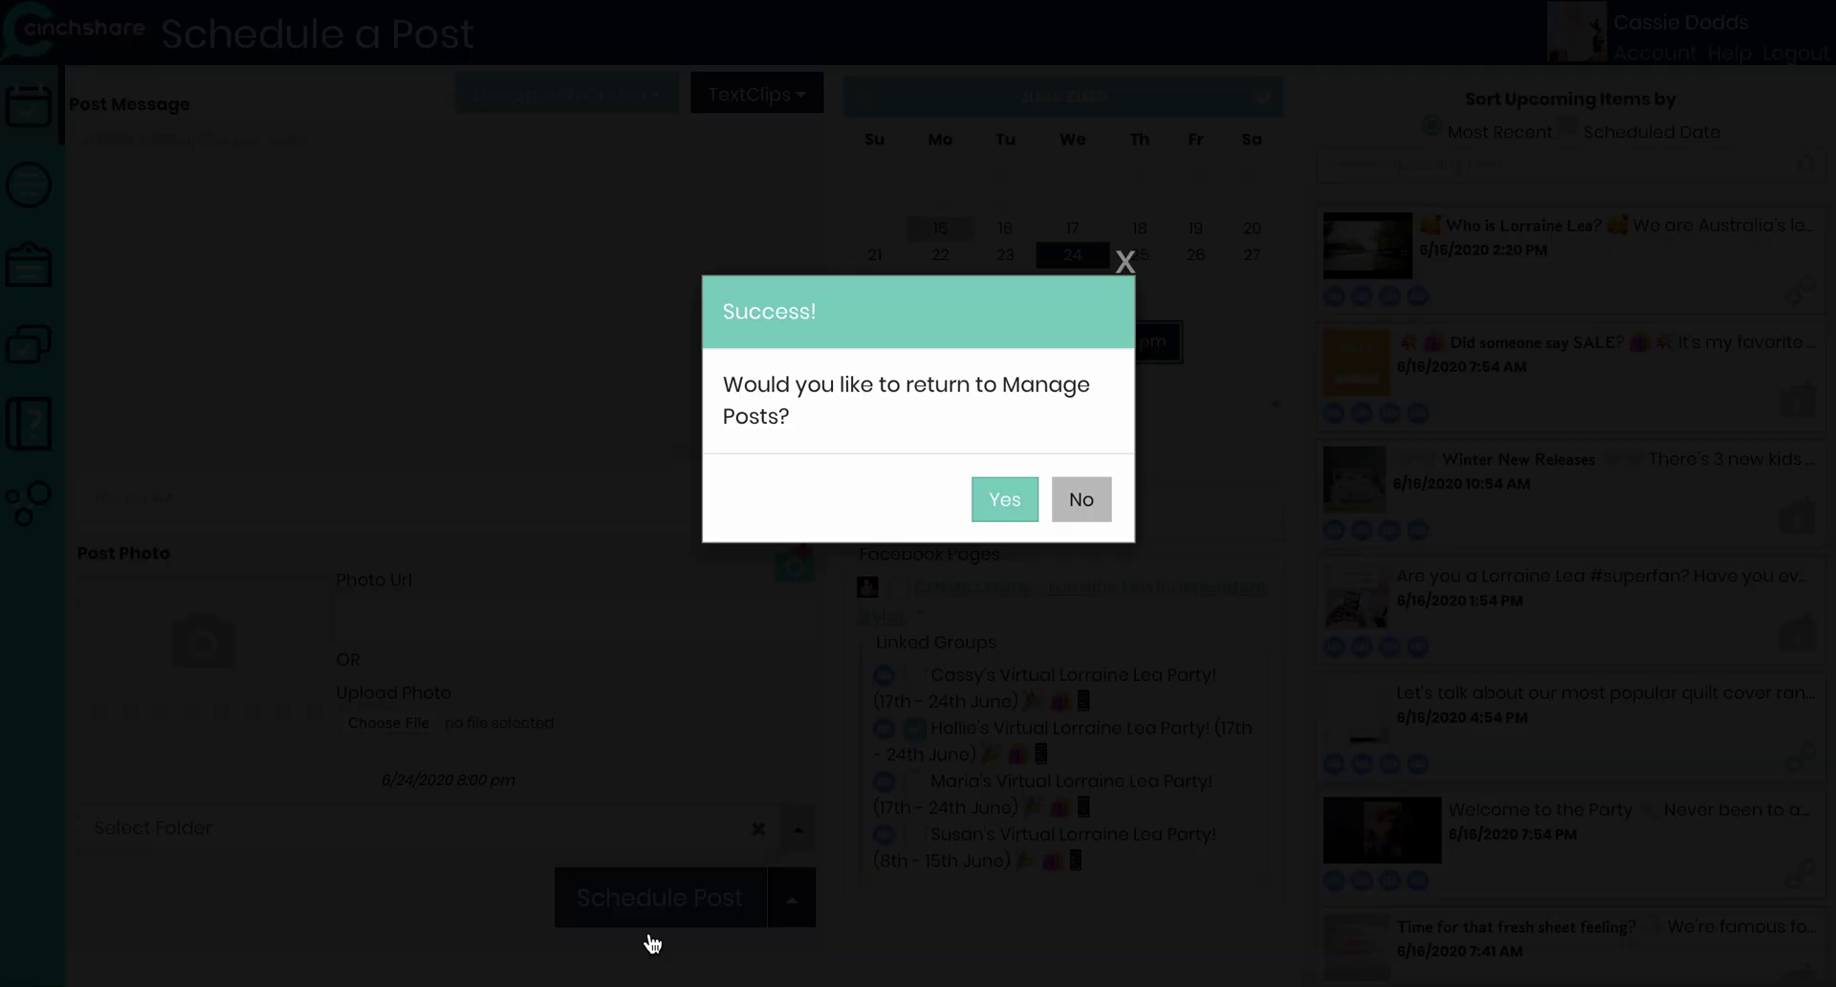
pyautogui.click(998, 507)
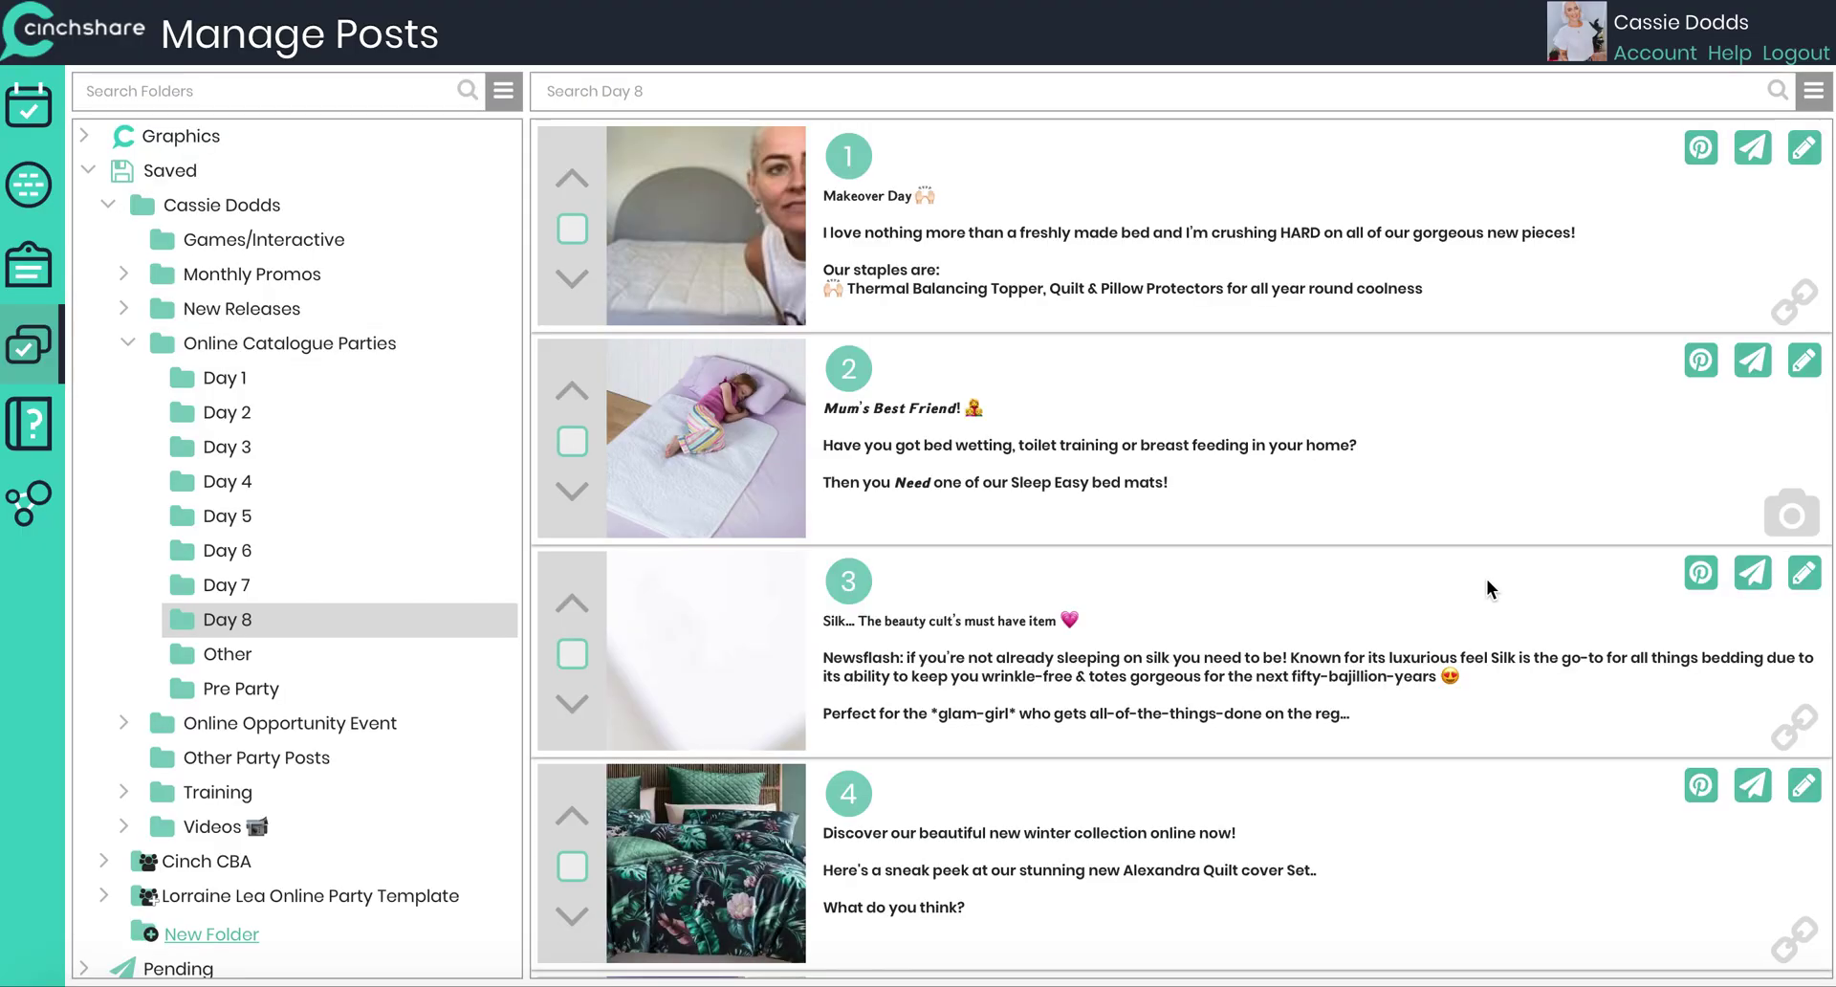
# Step: Replace both XXXX placeholders in the wrap-up post with the third host's name
pyautogui.scroll(-8, 1486, 578)
pyautogui.click(1752, 793)
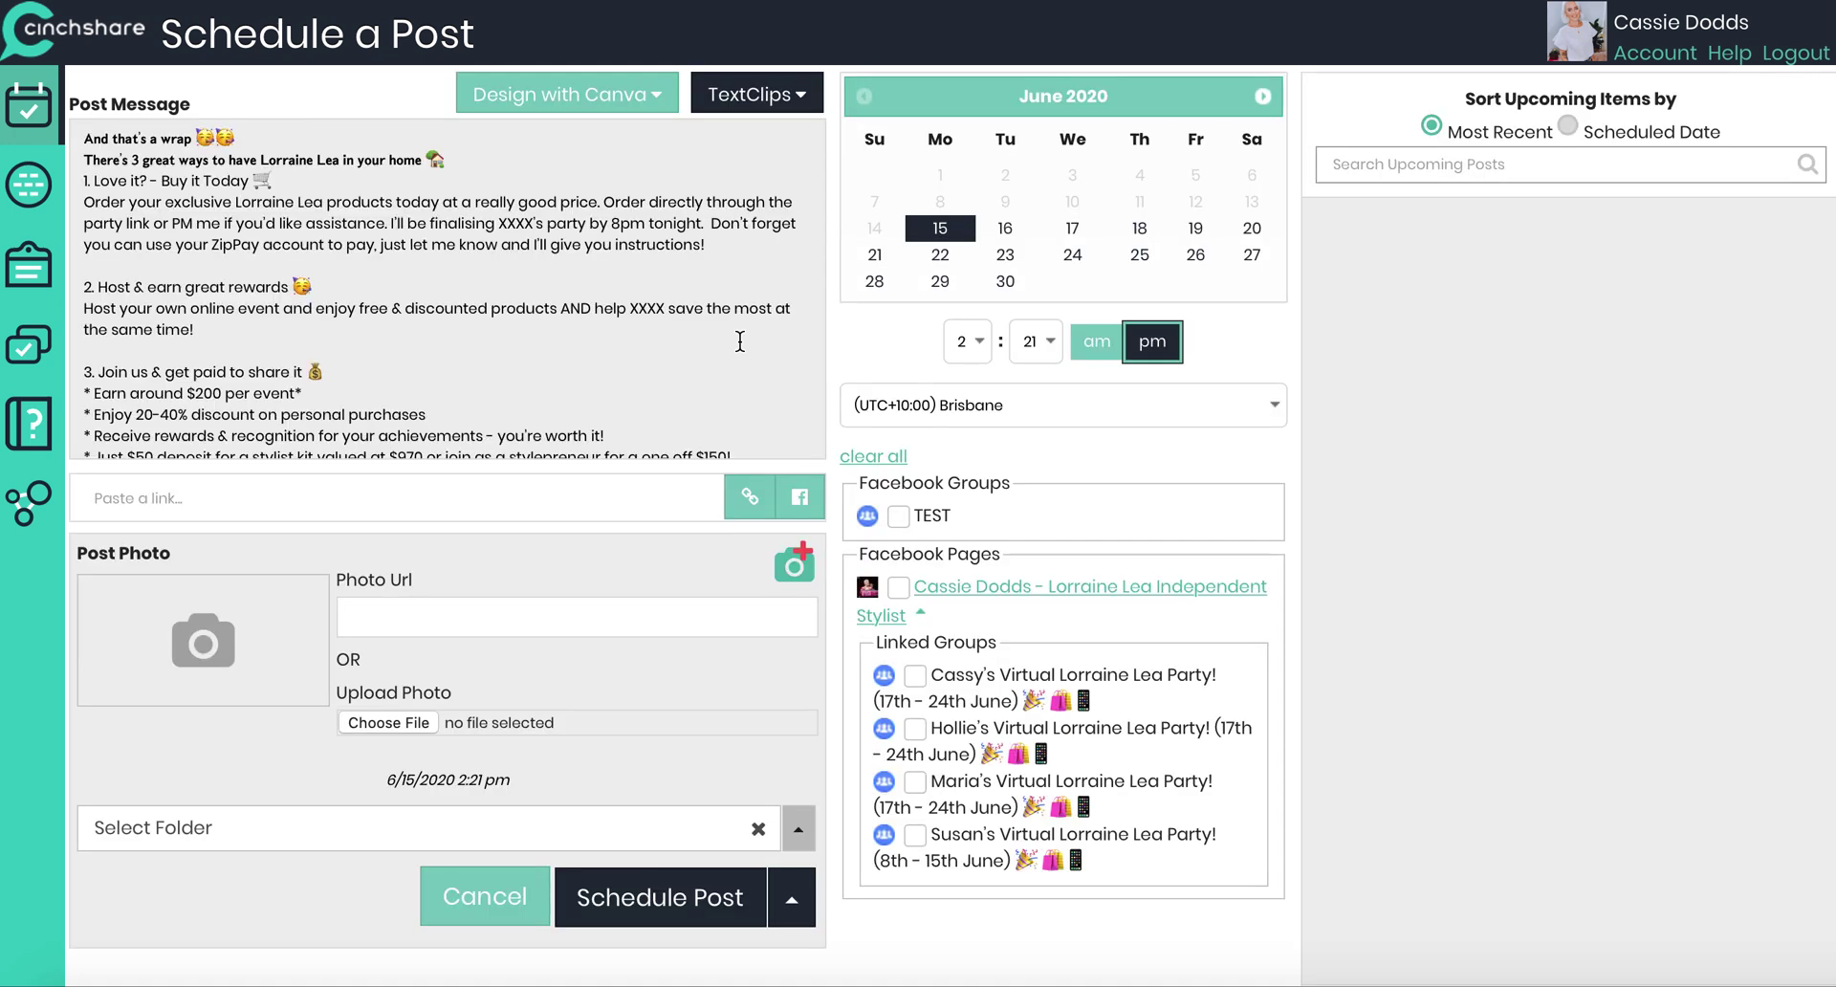
pyautogui.doubleClick(521, 223)
pyautogui.write("Maria's")
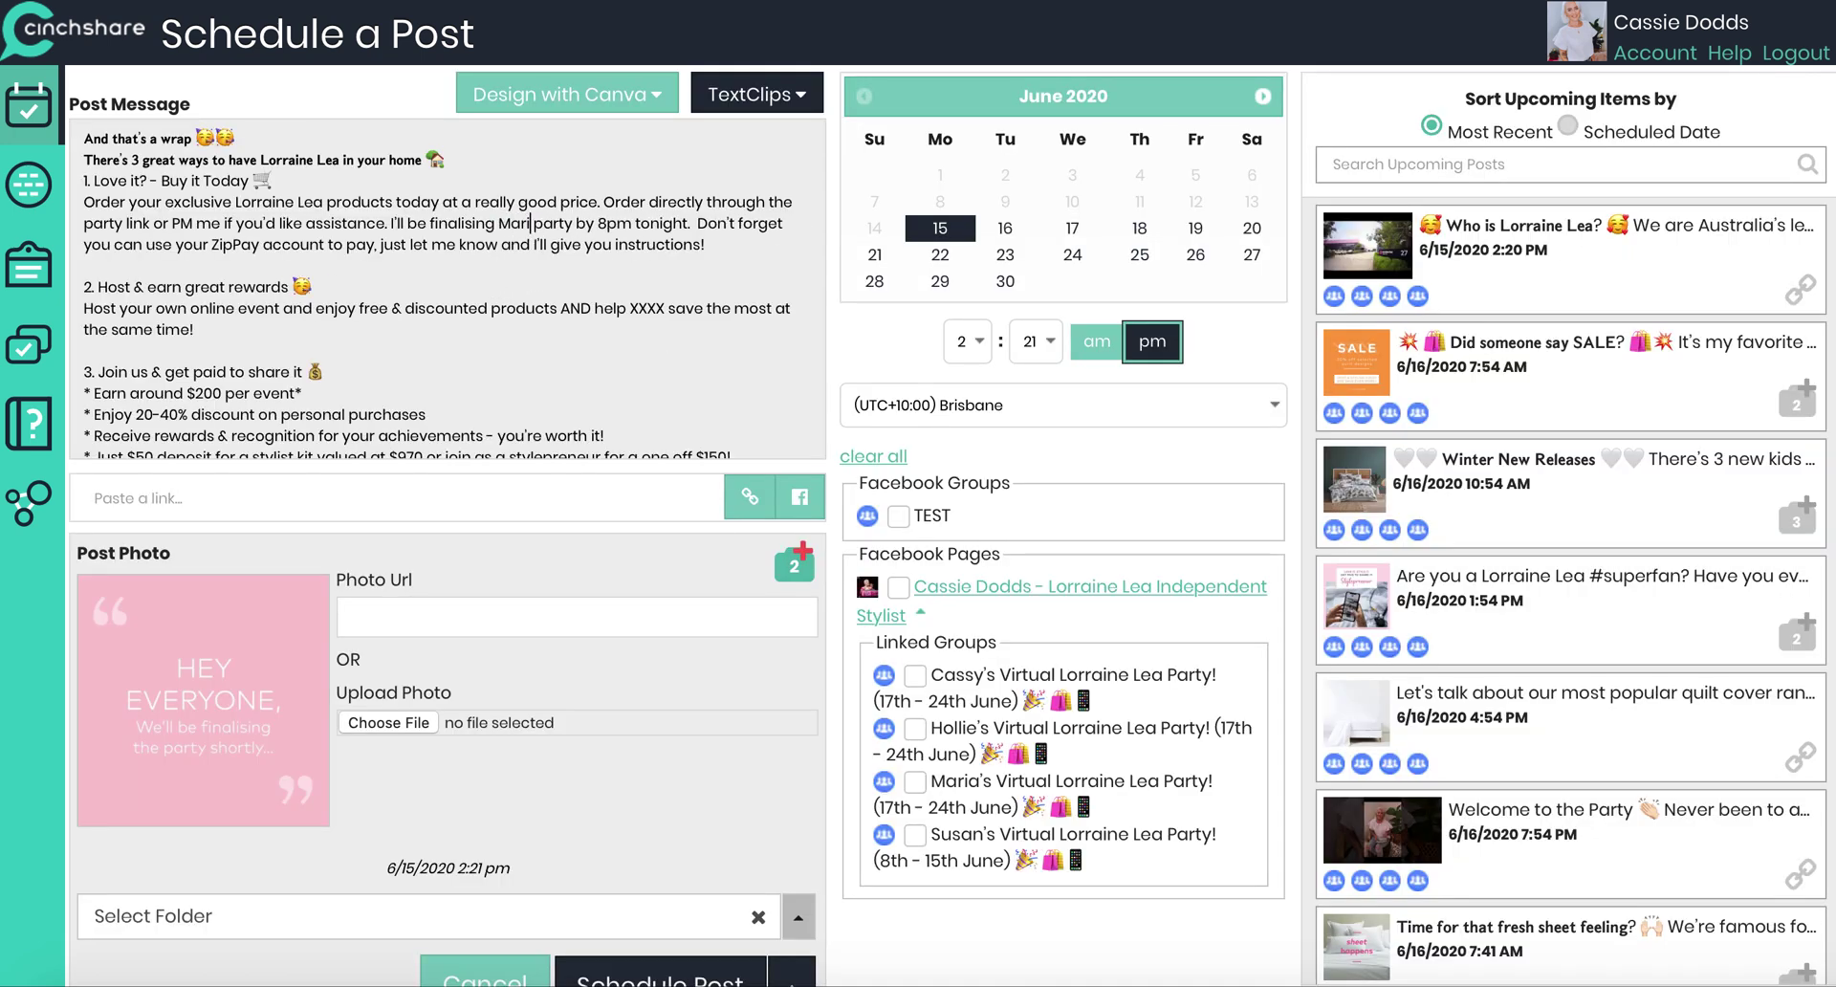
pyautogui.doubleClick(646, 310)
pyautogui.write('Mar')
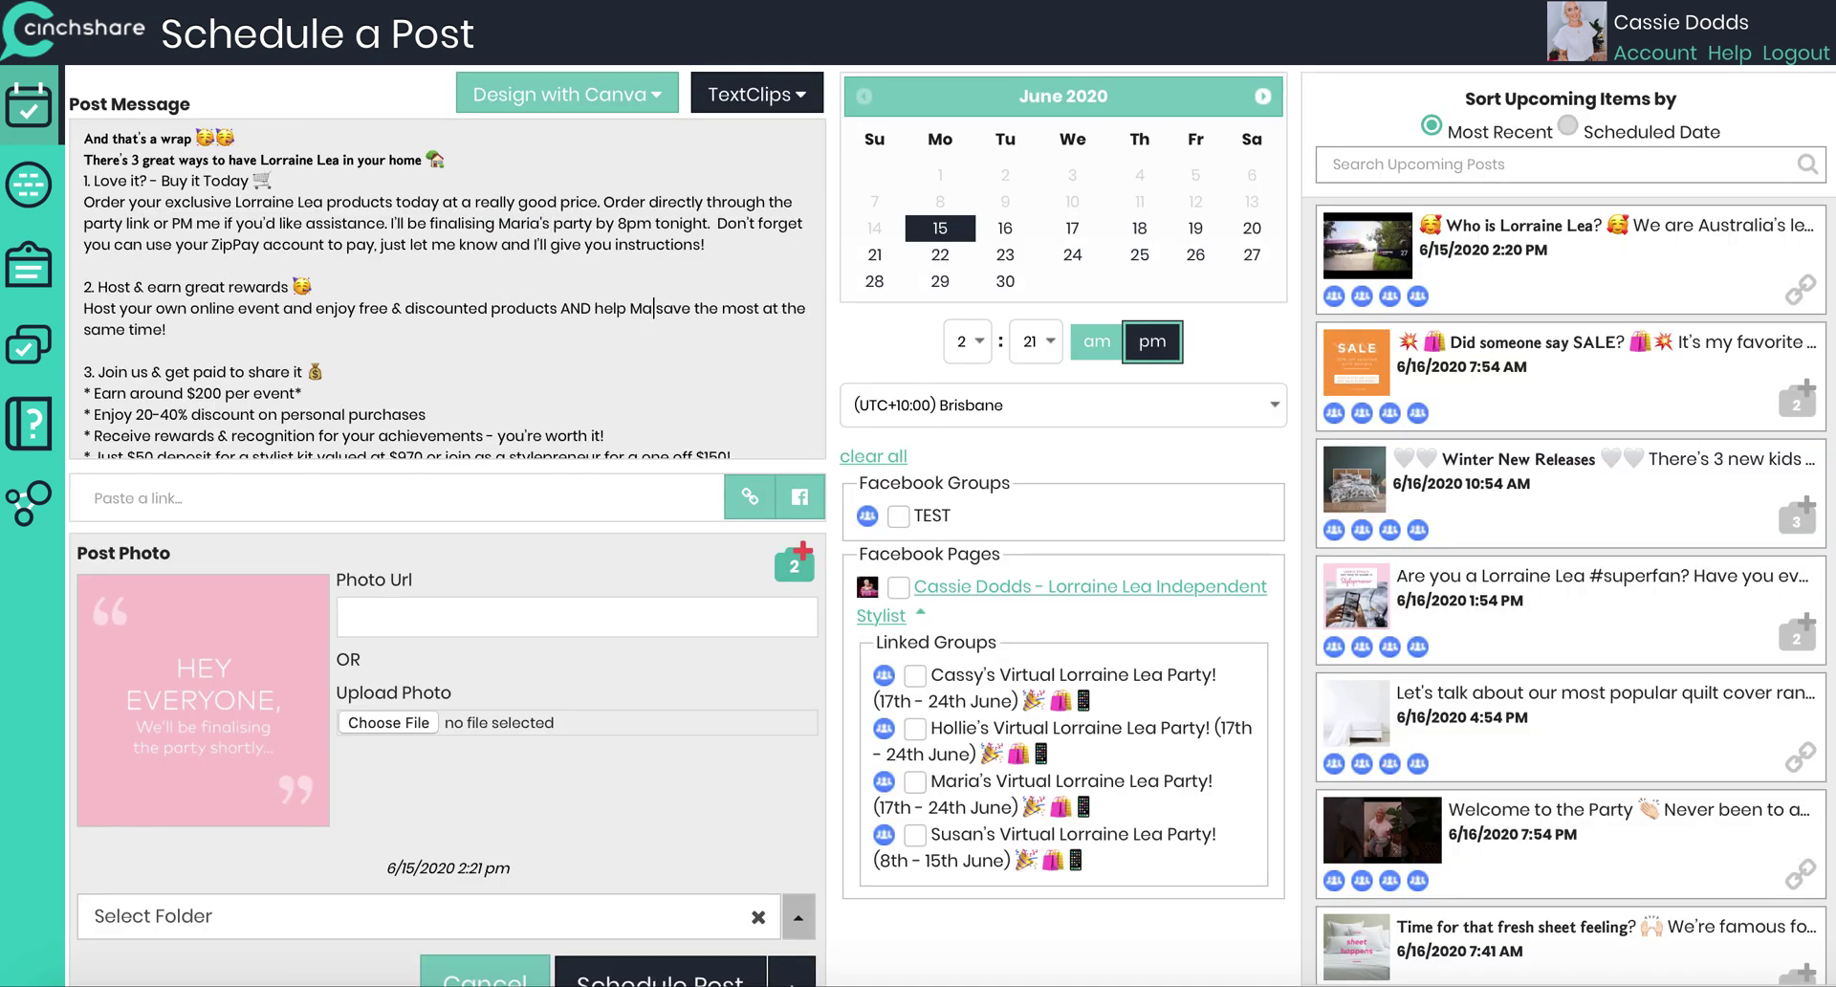
pyautogui.write('ia')
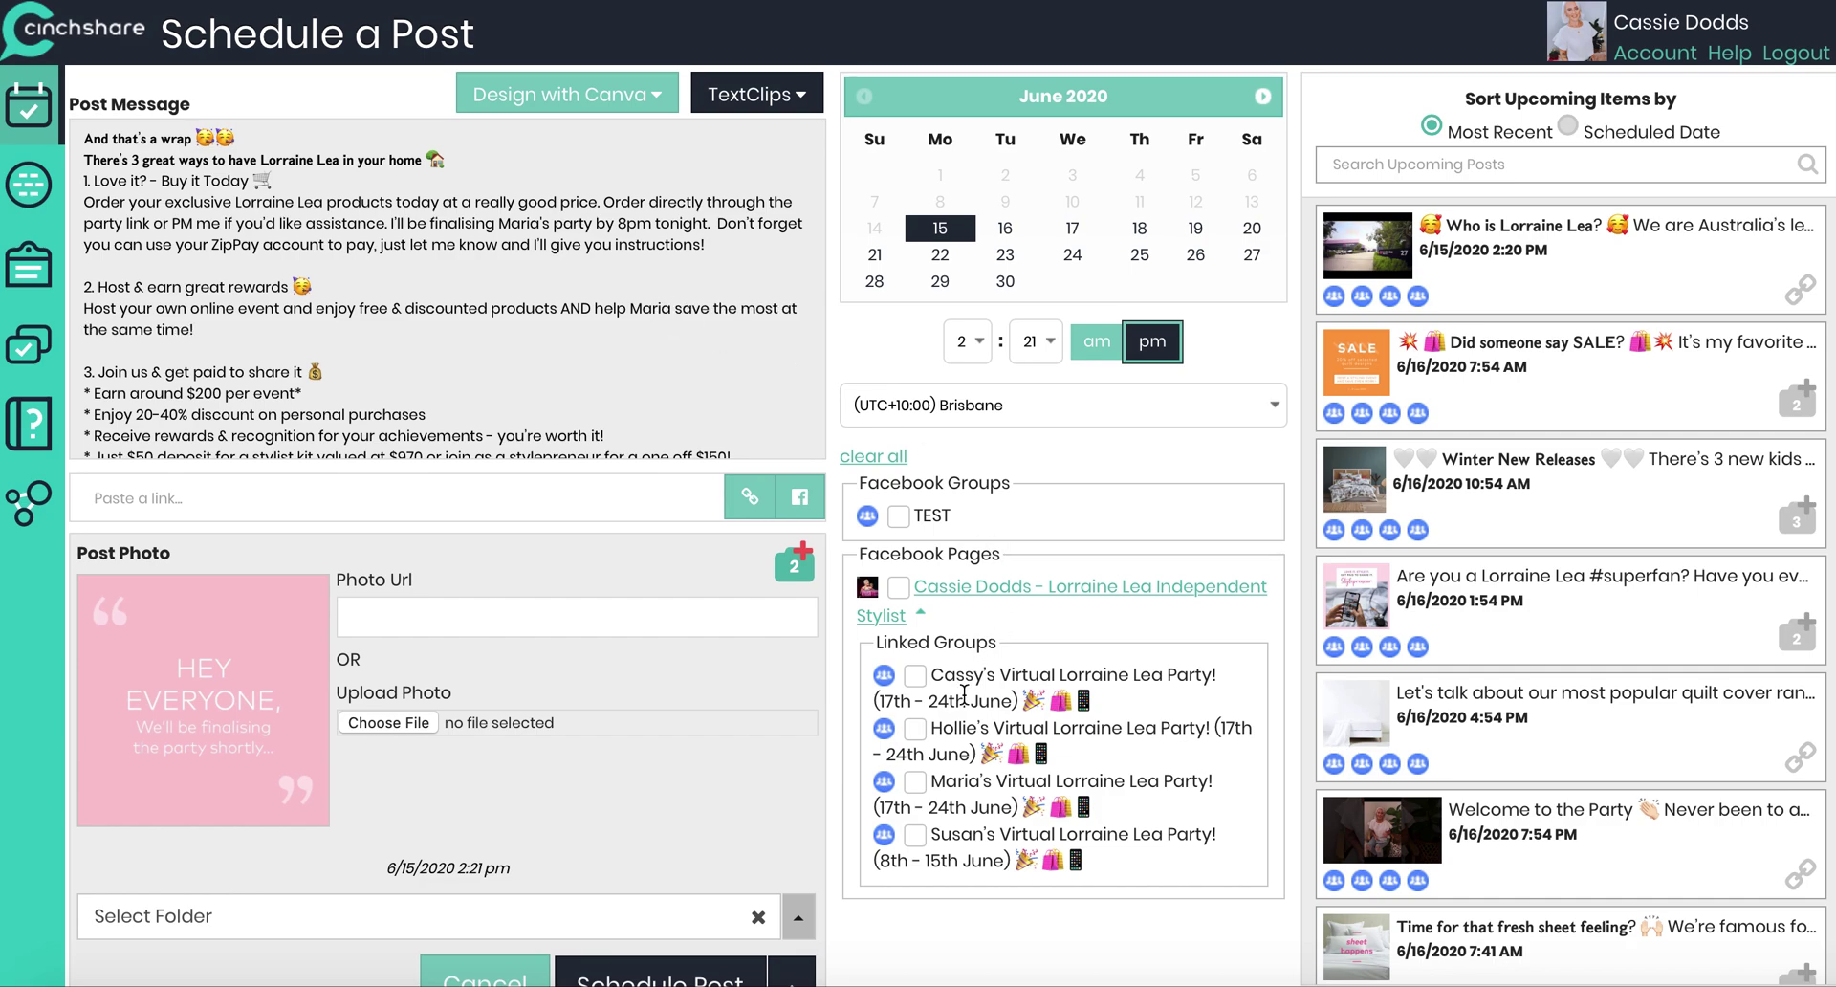
# Step: Post it to the third host's party group on June 24 at 8:00 pm
pyautogui.click(916, 782)
pyautogui.click(1062, 258)
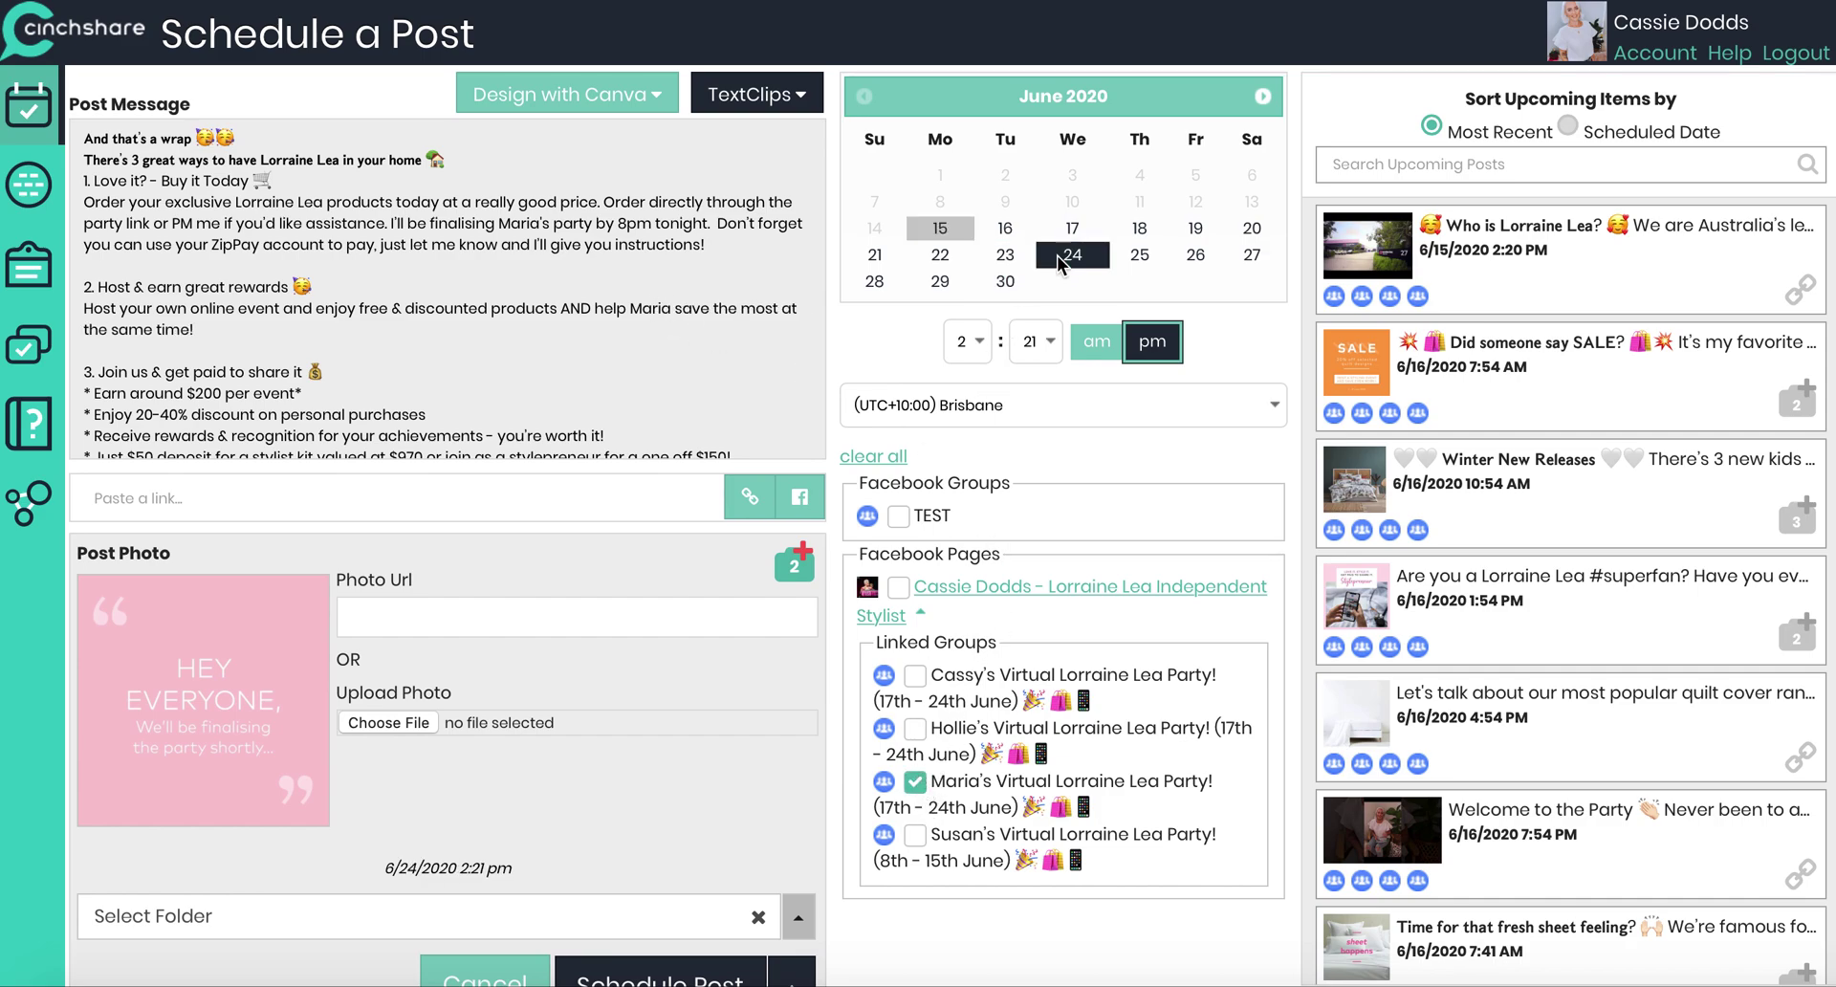
pyautogui.click(977, 348)
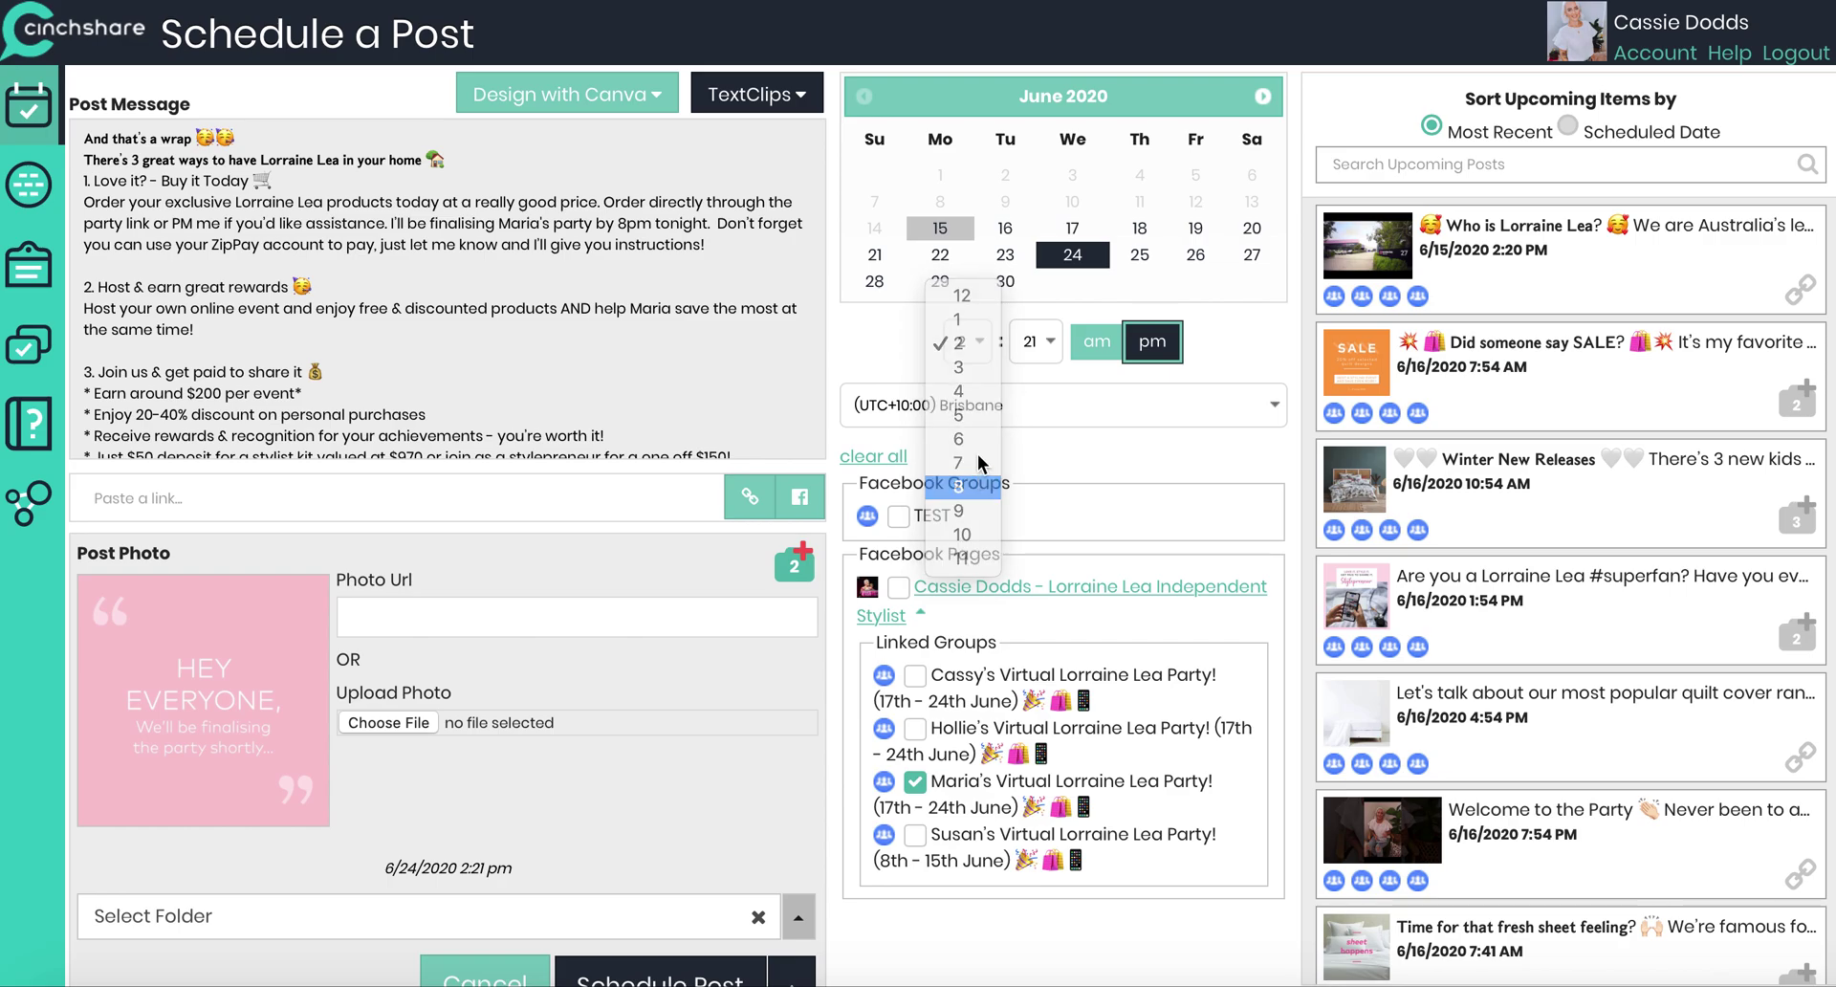
pyautogui.click(961, 497)
pyautogui.click(1042, 342)
pyautogui.scroll(3, 1042, 342)
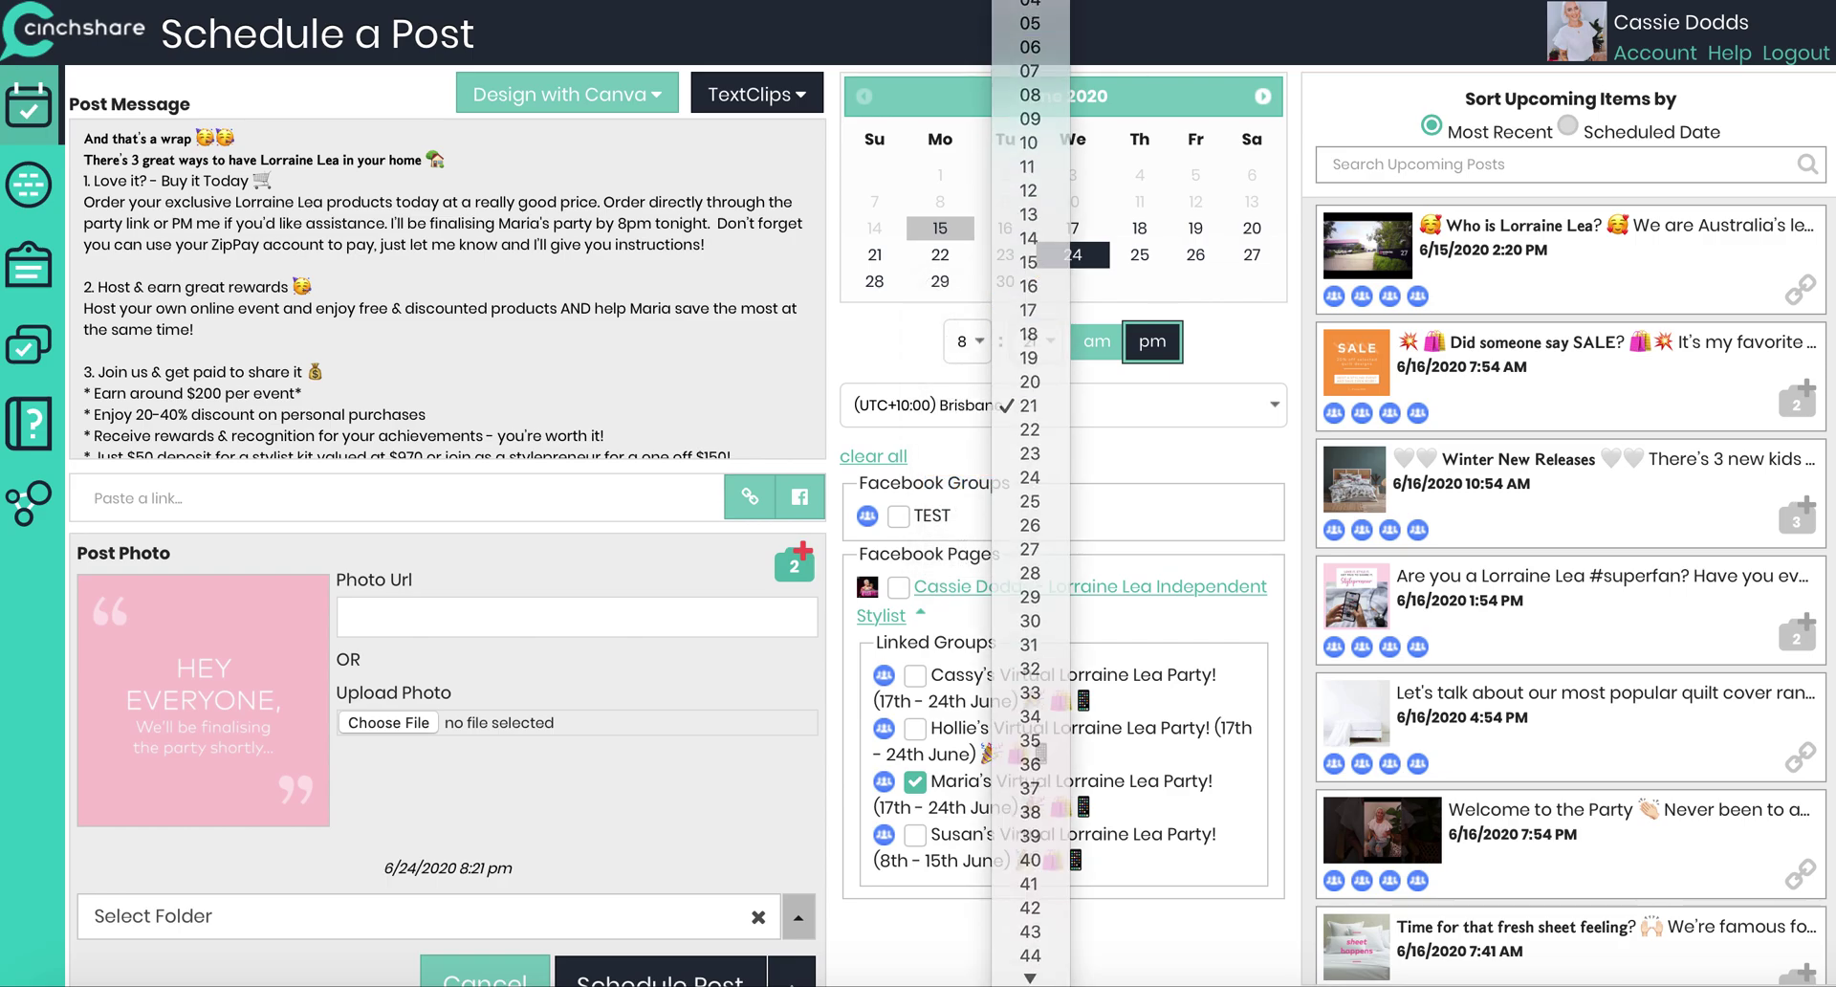
pyautogui.click(1030, 19)
pyautogui.scroll(-1, 684, 951)
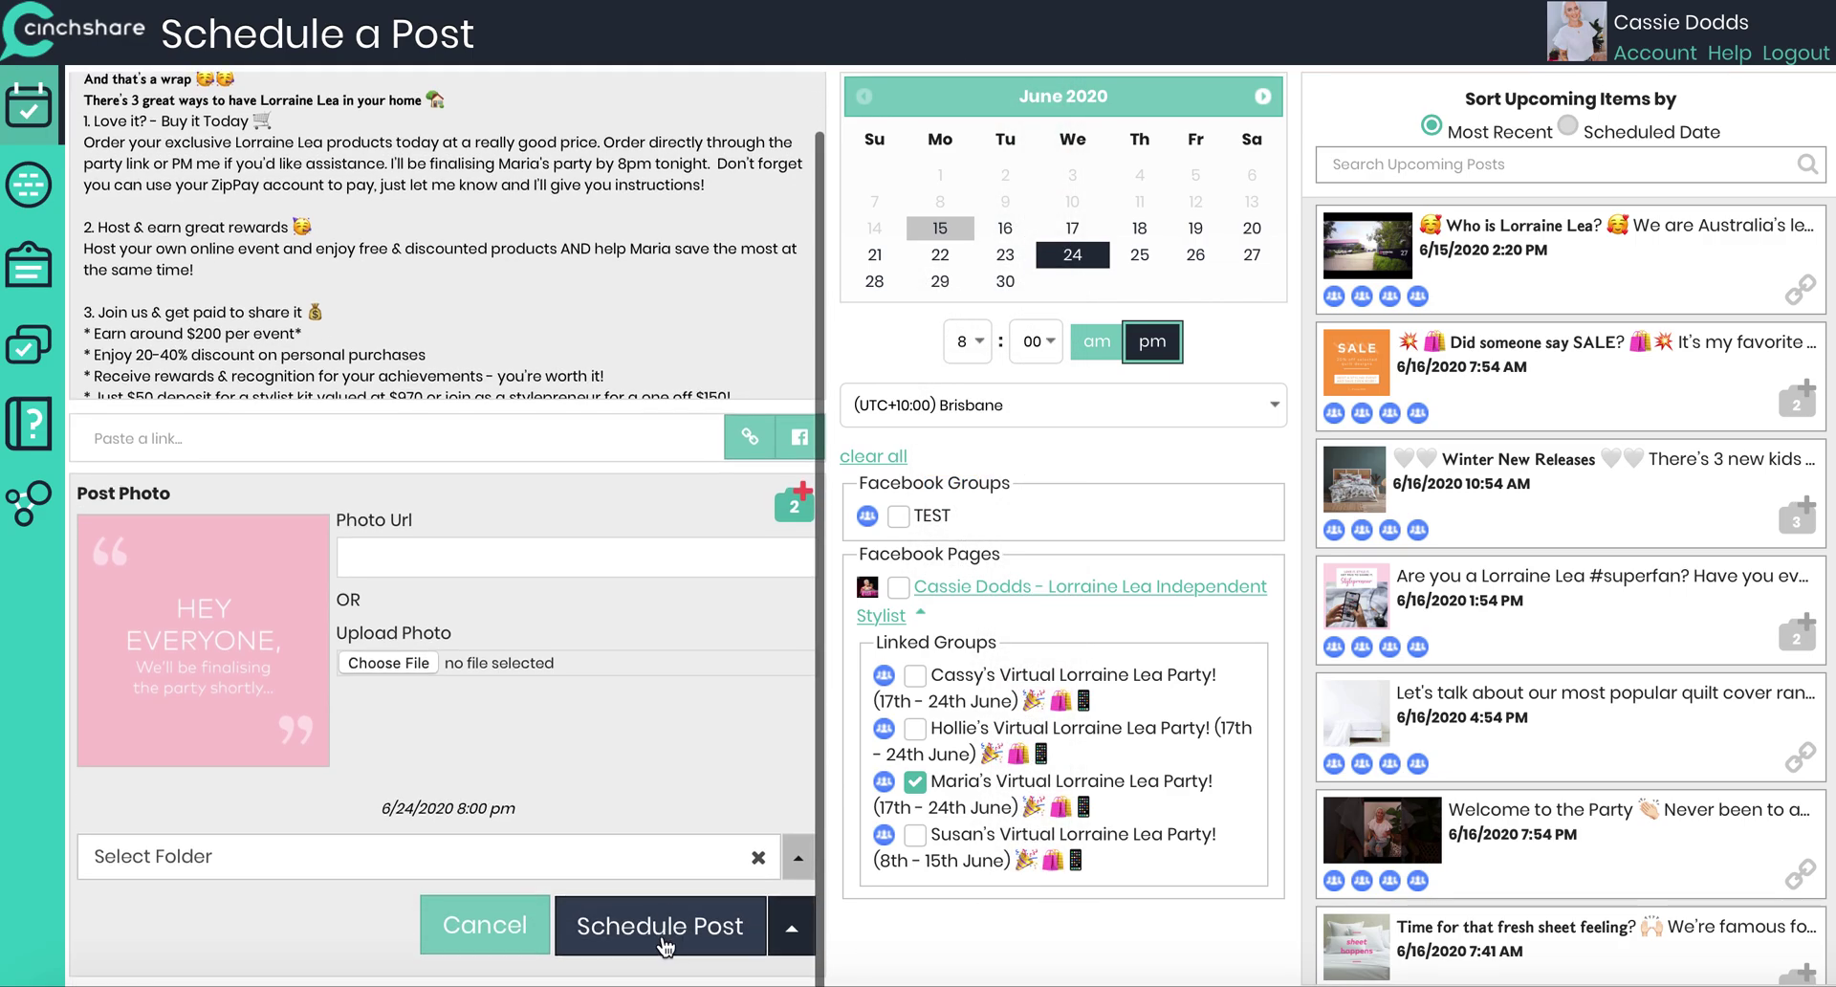
pyautogui.click(667, 933)
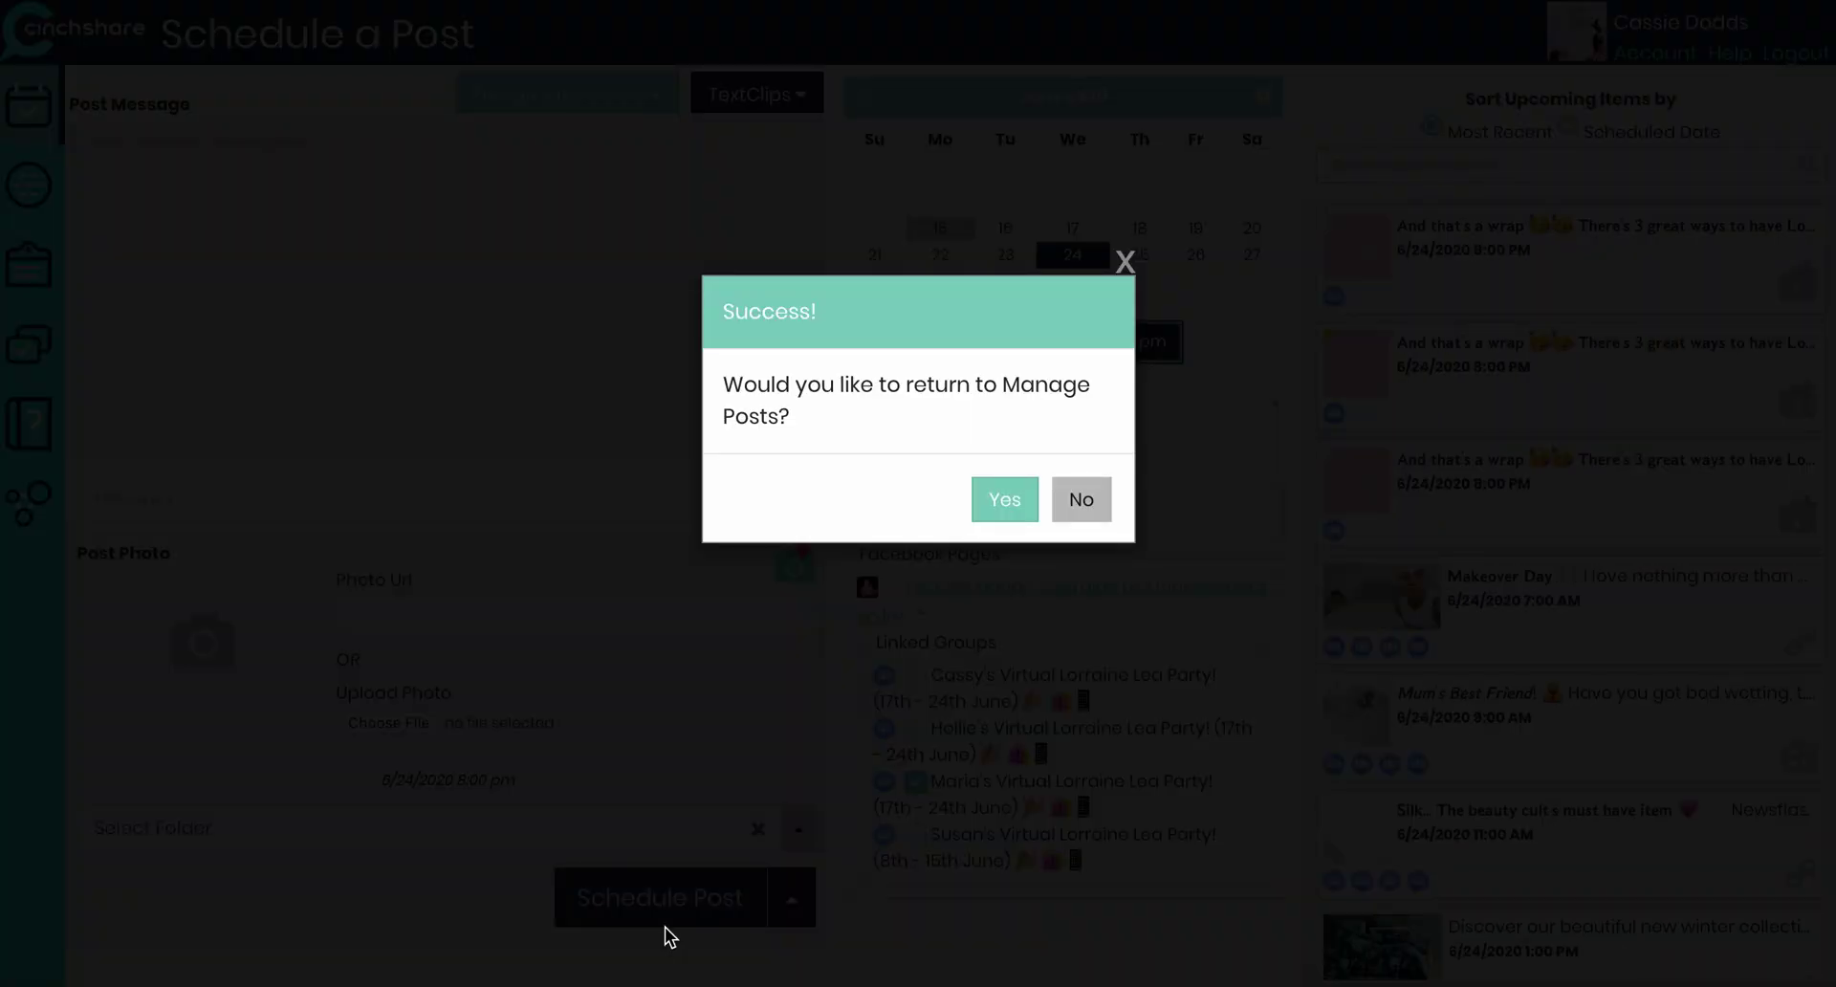
pyautogui.click(998, 512)
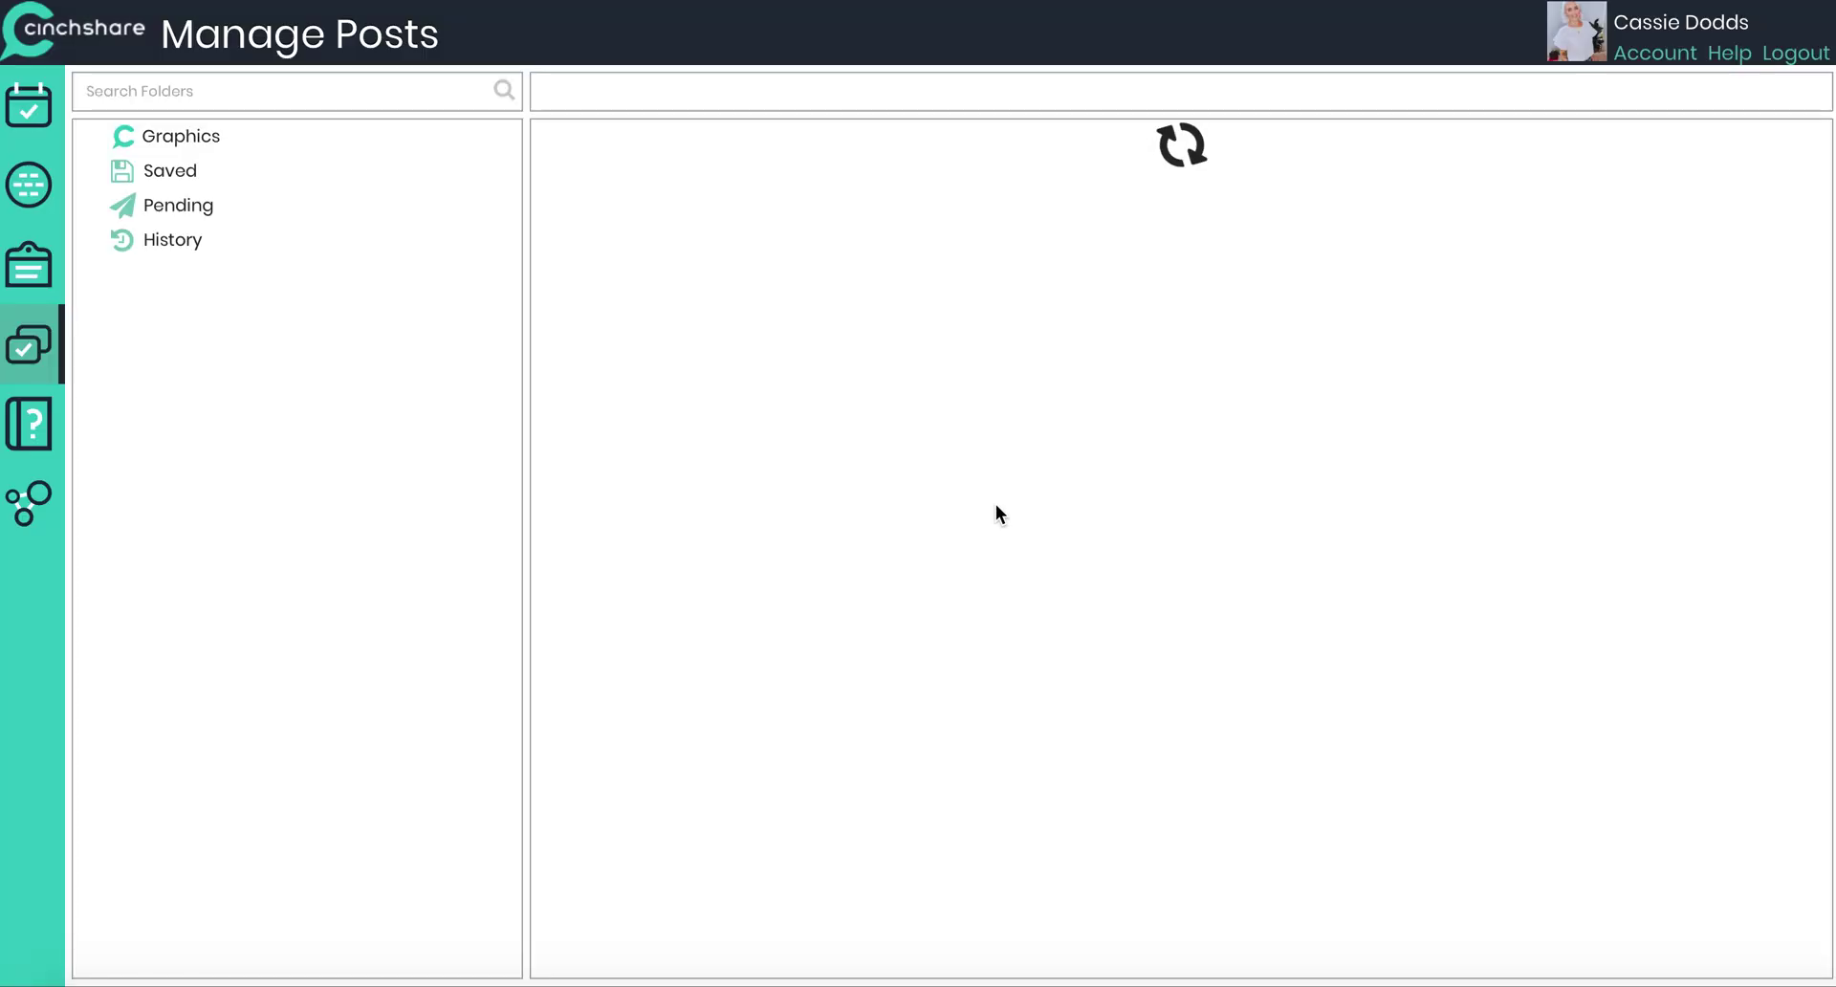
# Step: Replace both XXXX placeholders in the wrap-up post with the fourth host's name
pyautogui.scroll(-9, 996, 503)
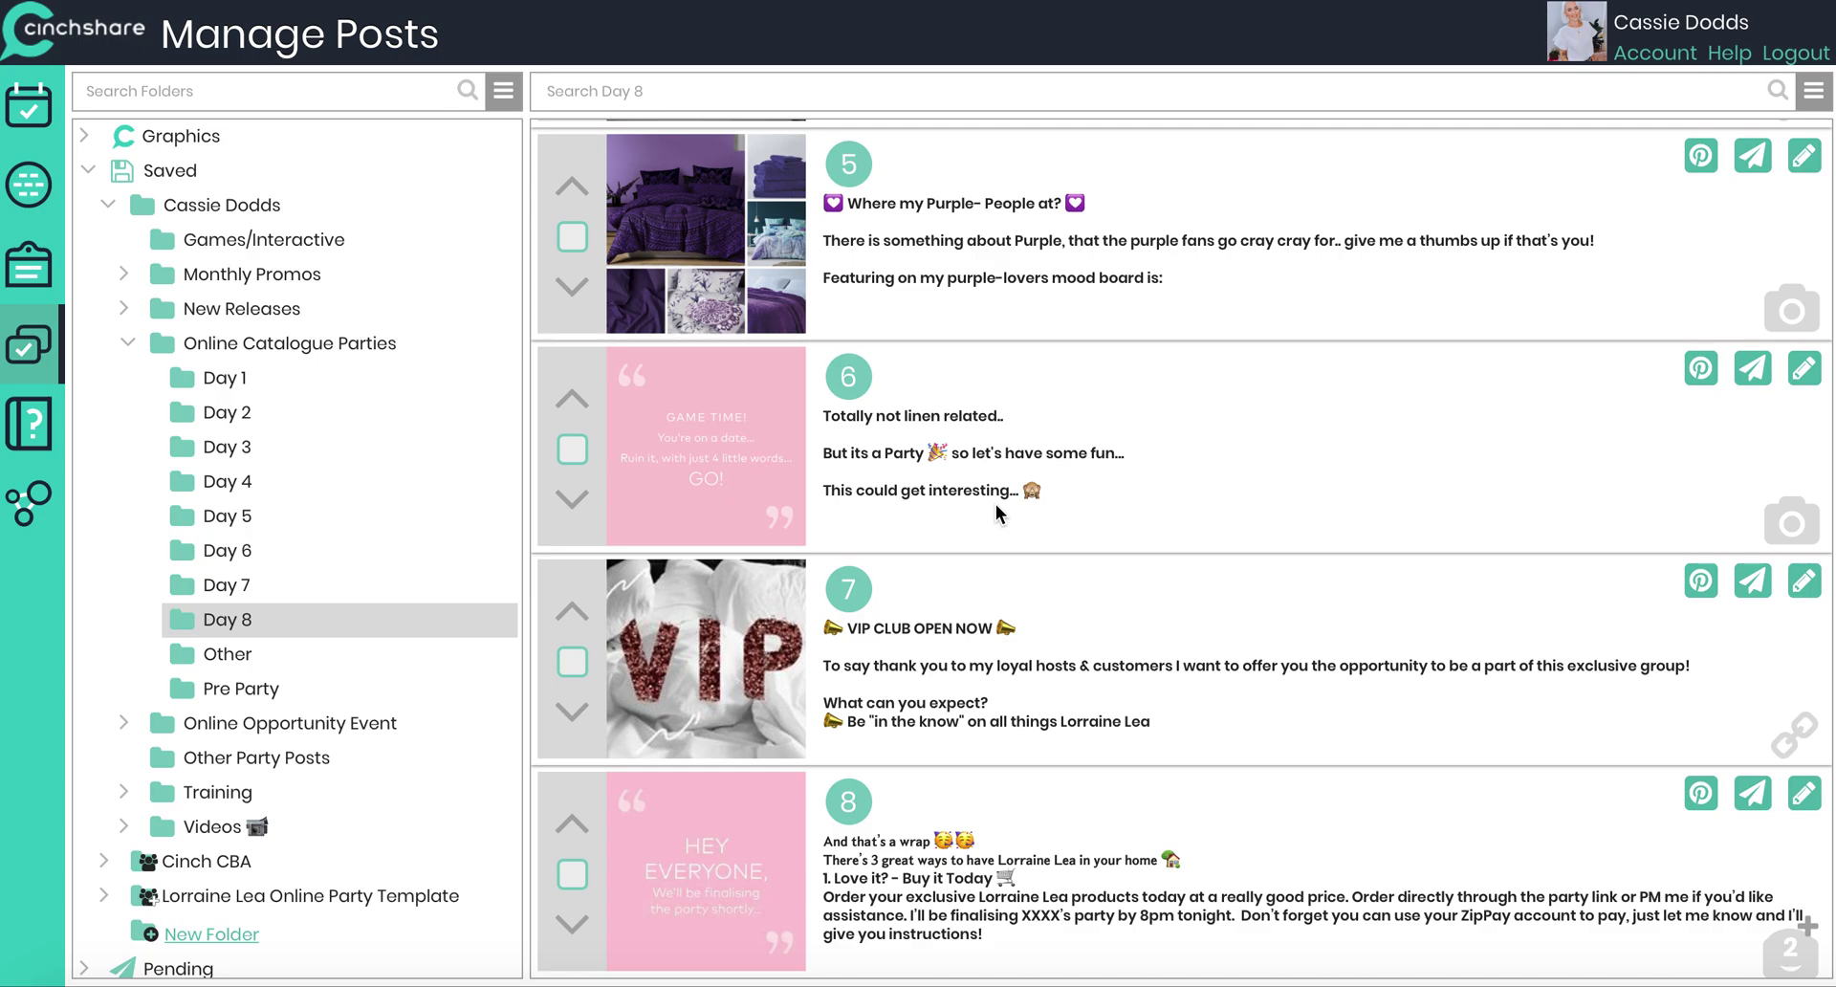
pyautogui.click(1754, 792)
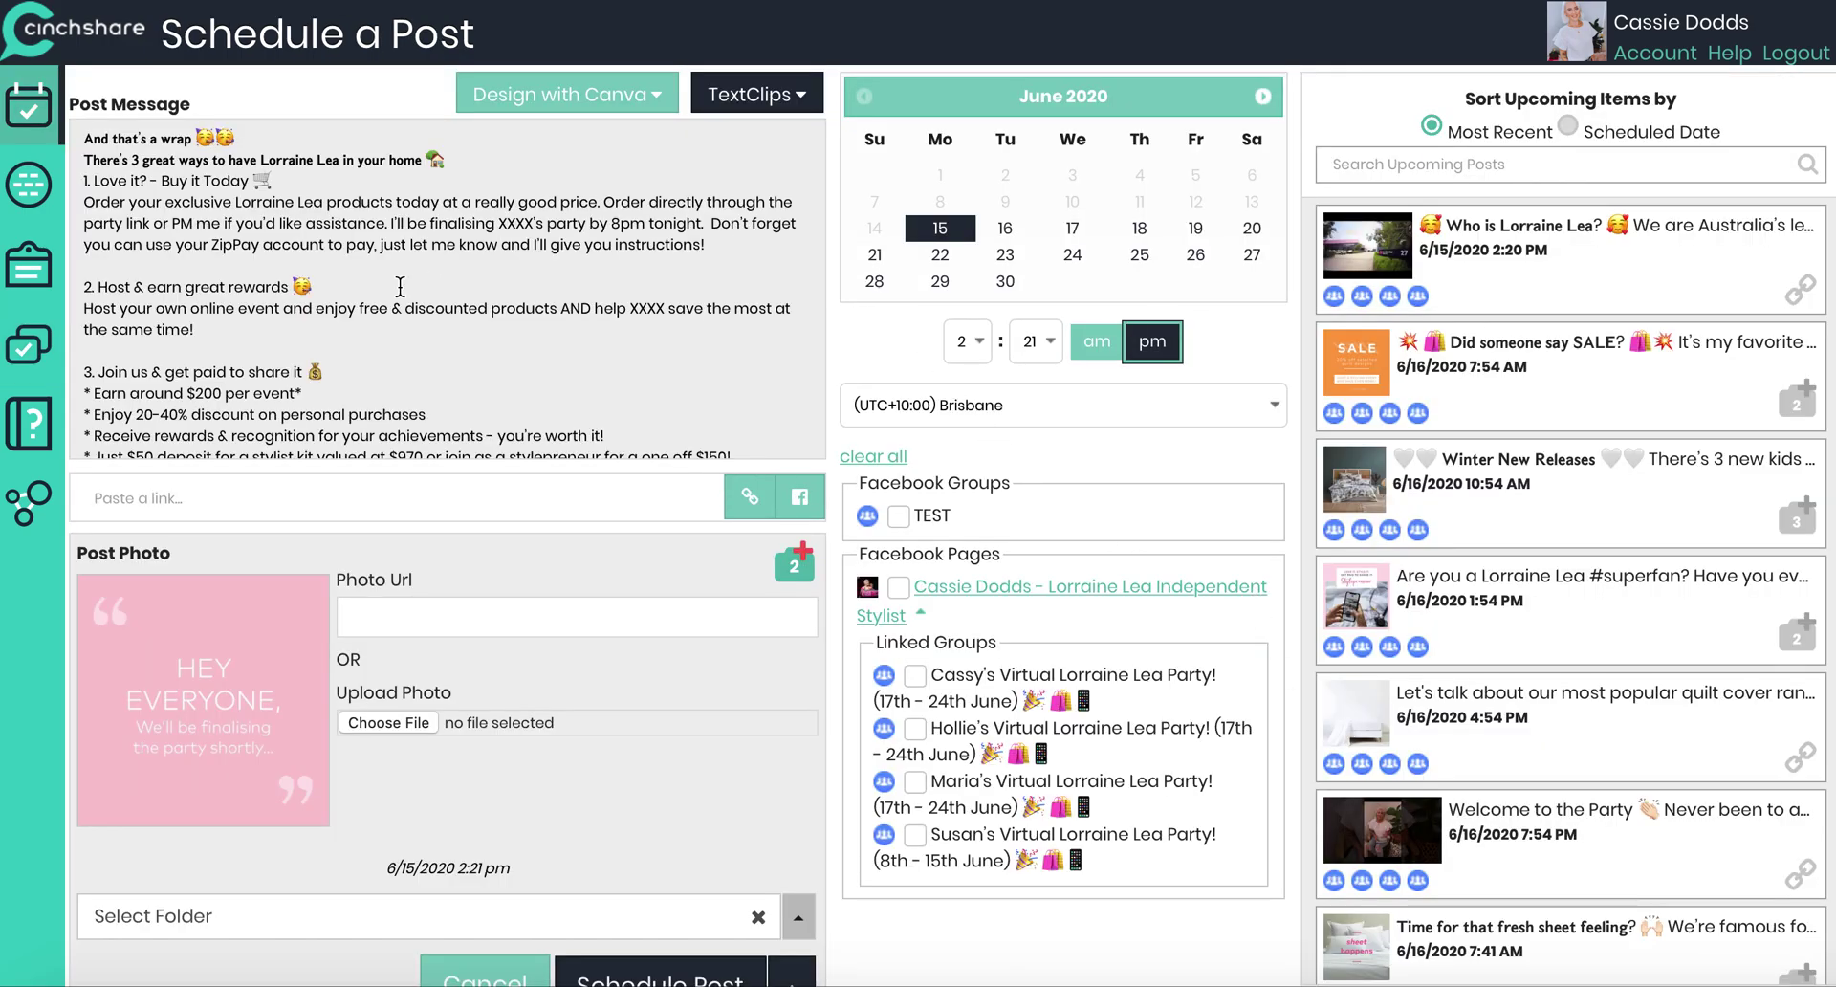
pyautogui.doubleClick(516, 231)
pyautogui.write("Susan's")
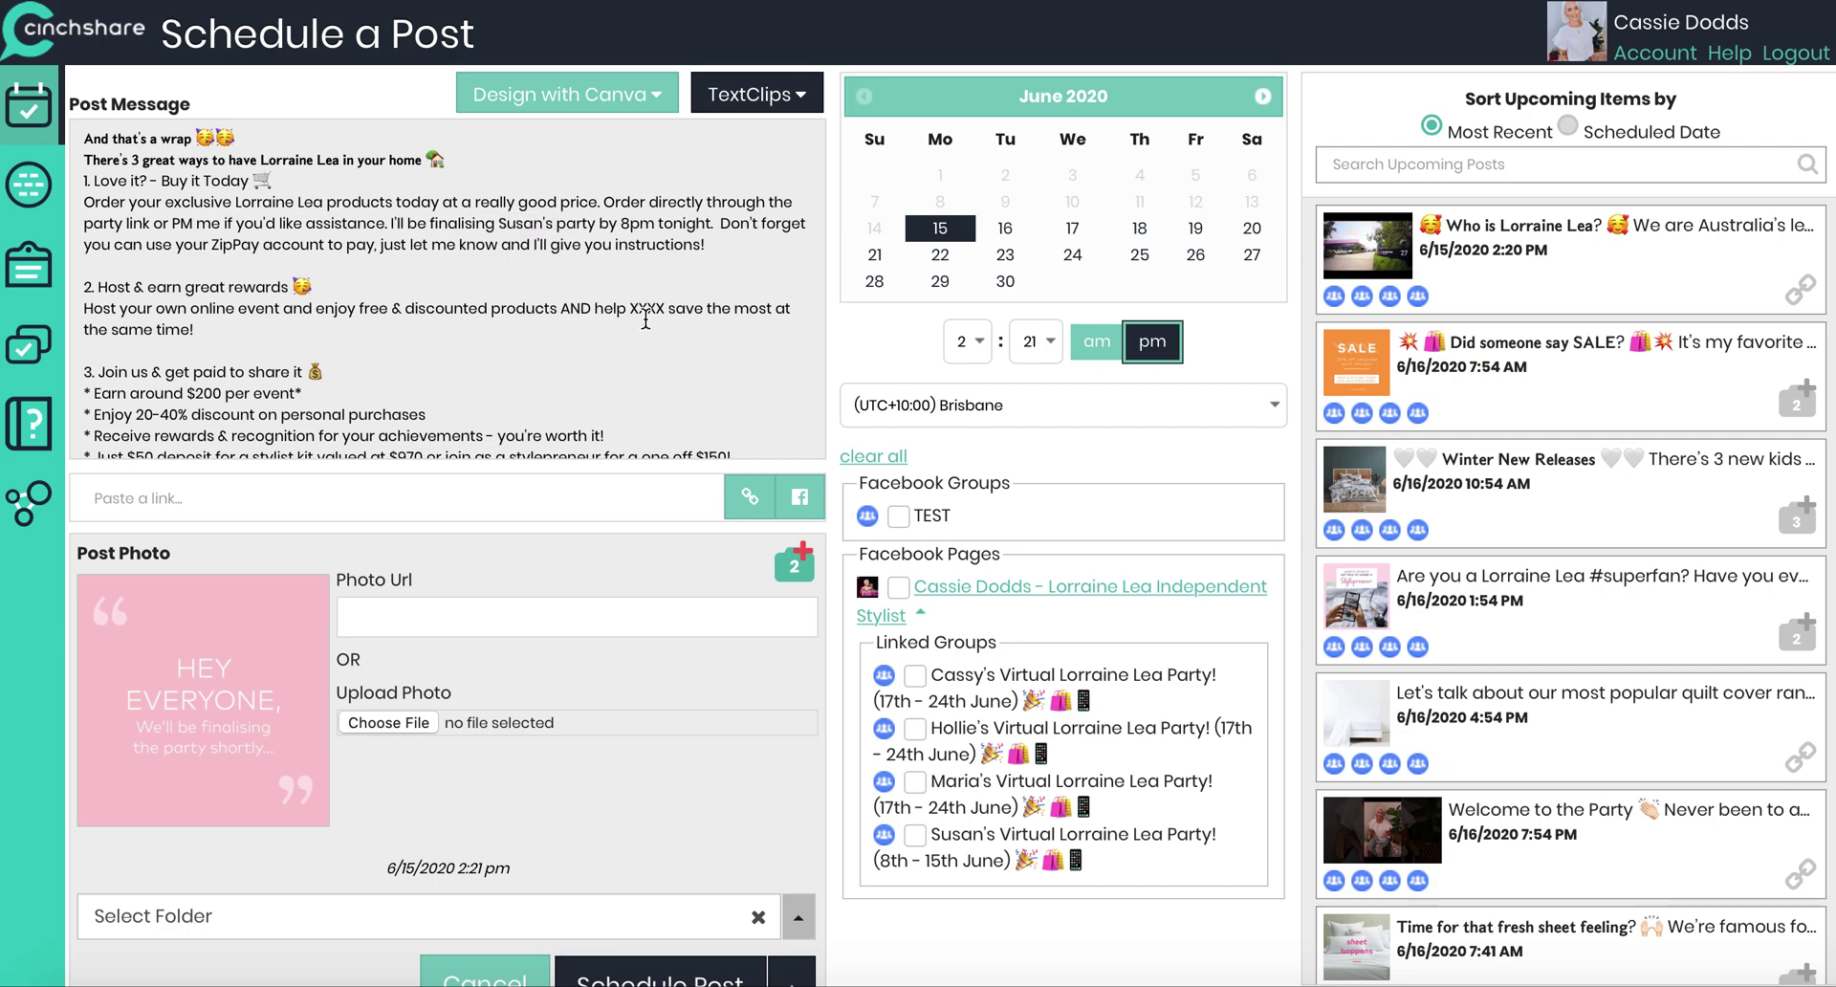
pyautogui.moveTo(647, 321); pyautogui.dragTo(647, 322)
pyautogui.doubleClick(650, 307)
pyautogui.write('Susan')
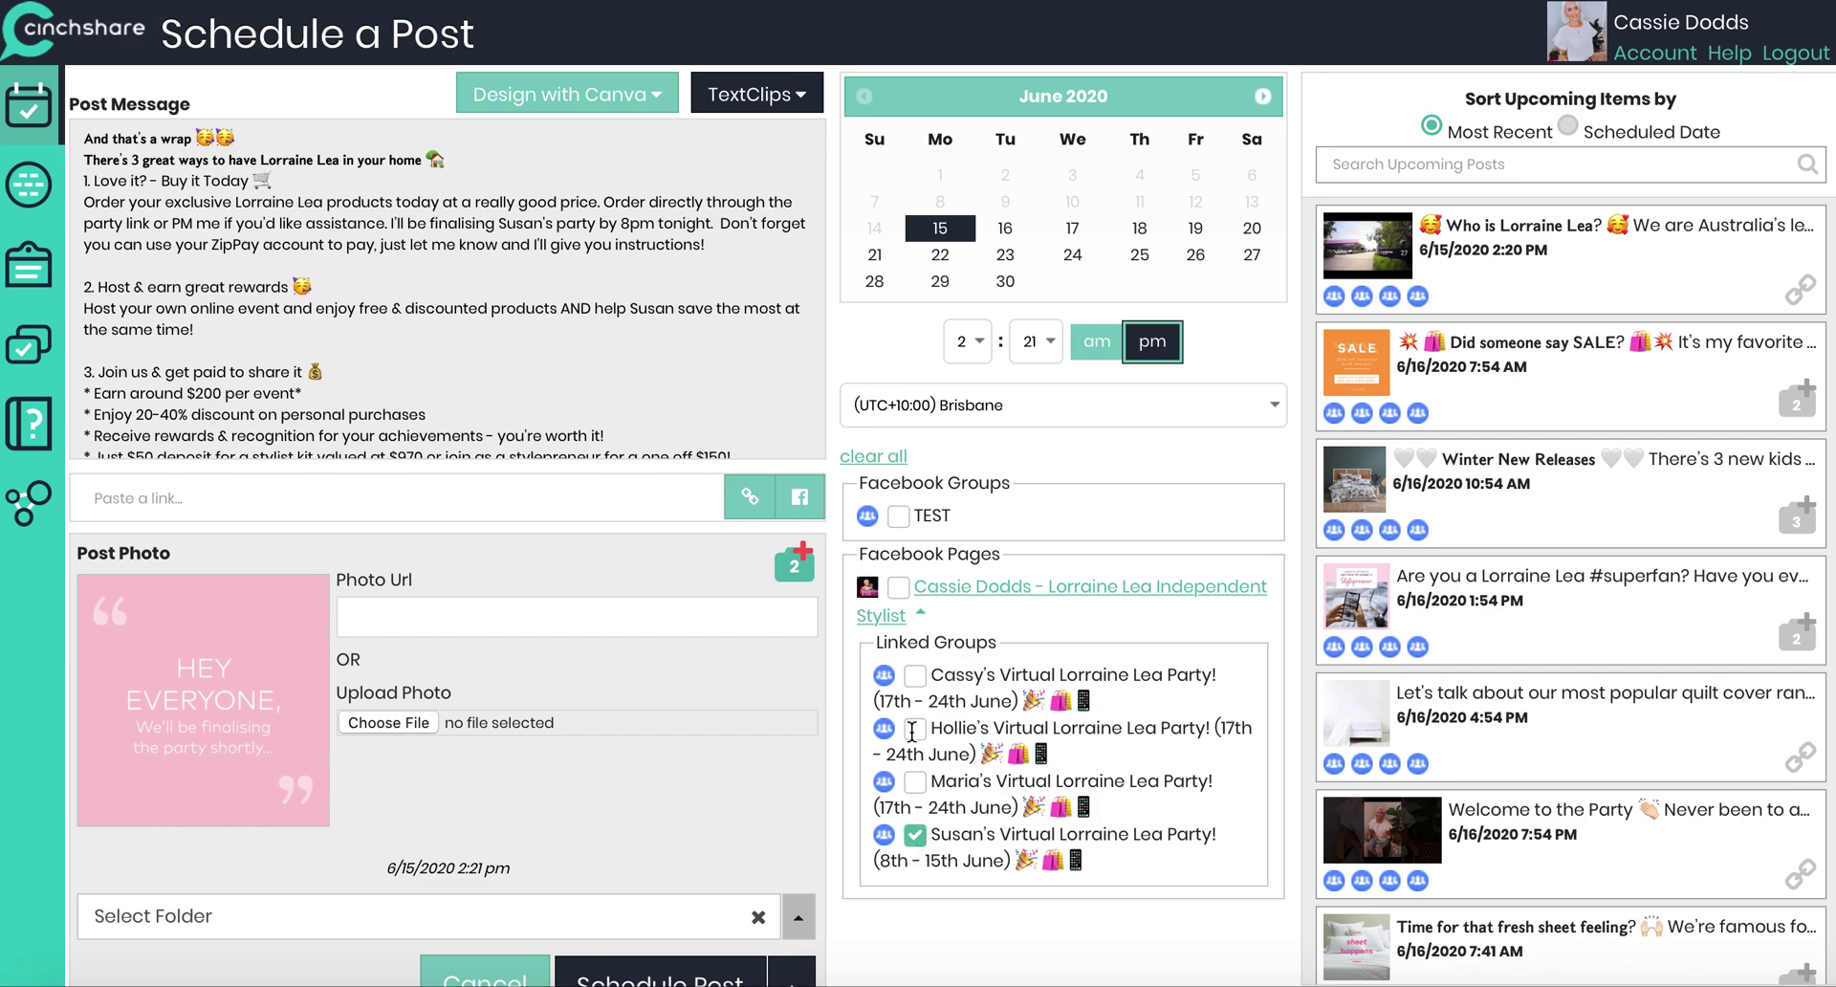
# Step: Schedule the fourth host's wrap-up post for 8:00 pm on June 24
pyautogui.click(975, 344)
pyautogui.click(972, 495)
pyautogui.click(1029, 341)
pyautogui.scroll(2, 1030, 478)
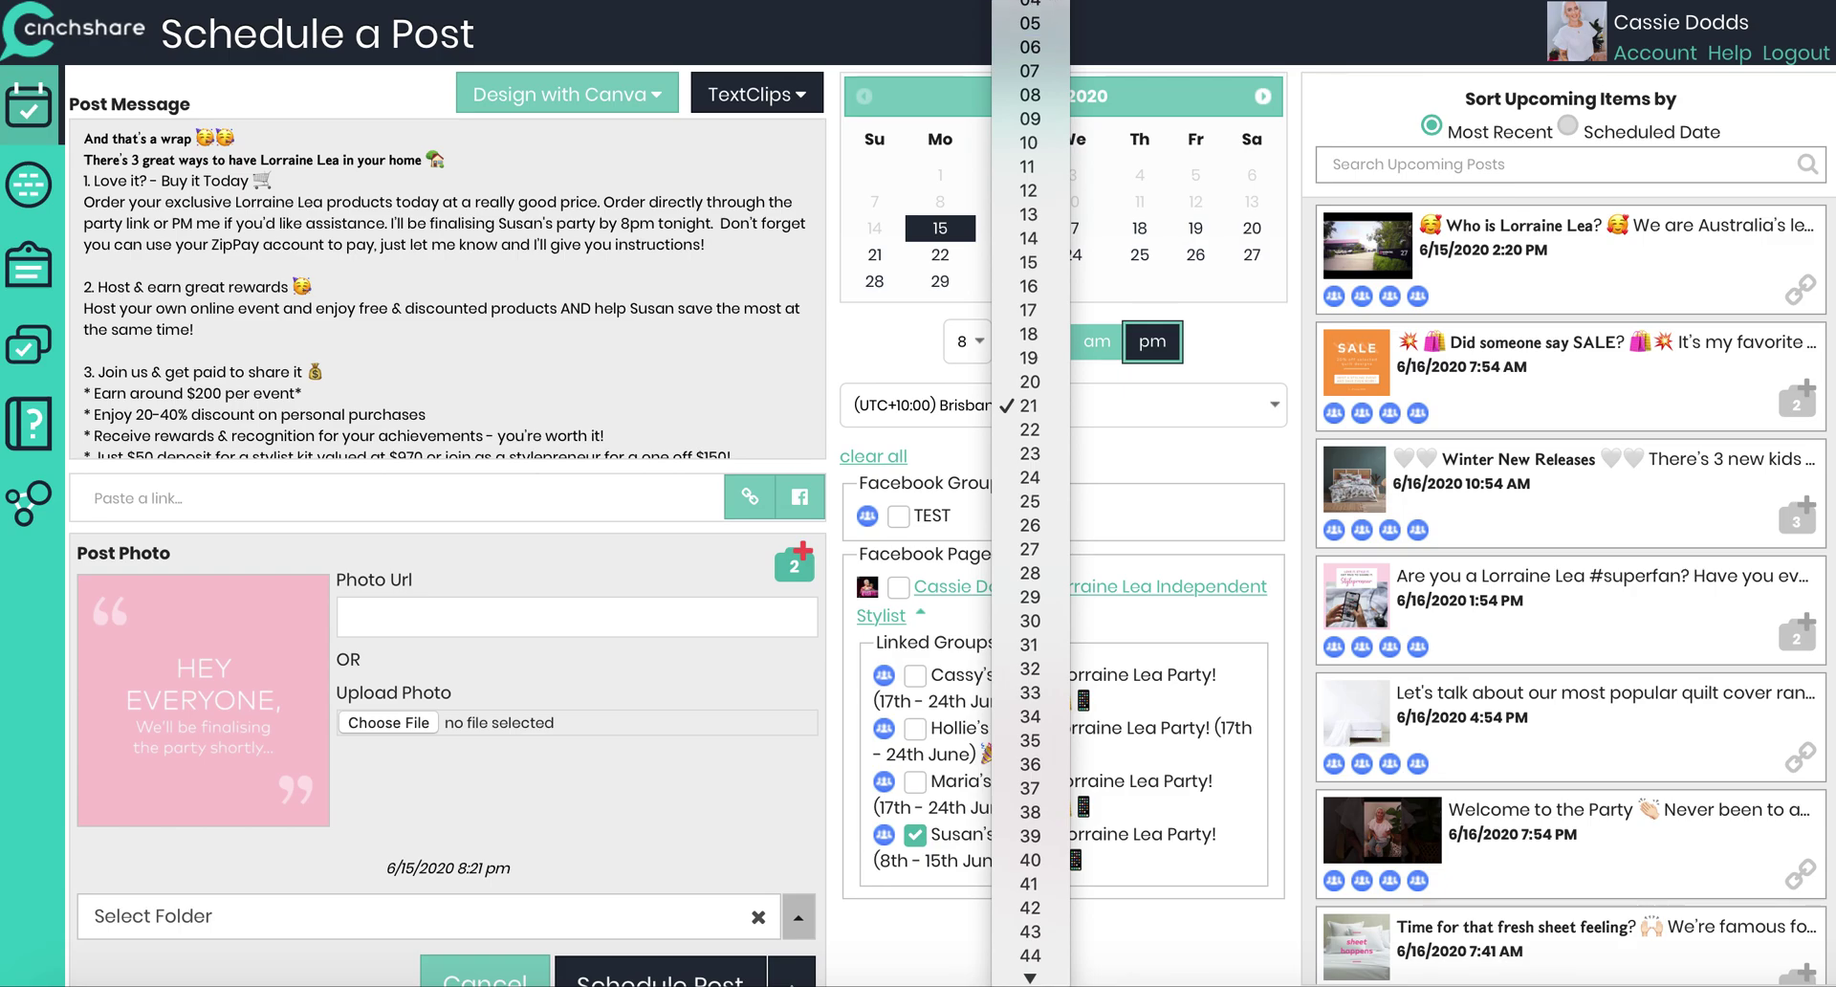
pyautogui.scroll(2, 1030, 192)
pyautogui.click(1030, 23)
pyautogui.click(1072, 254)
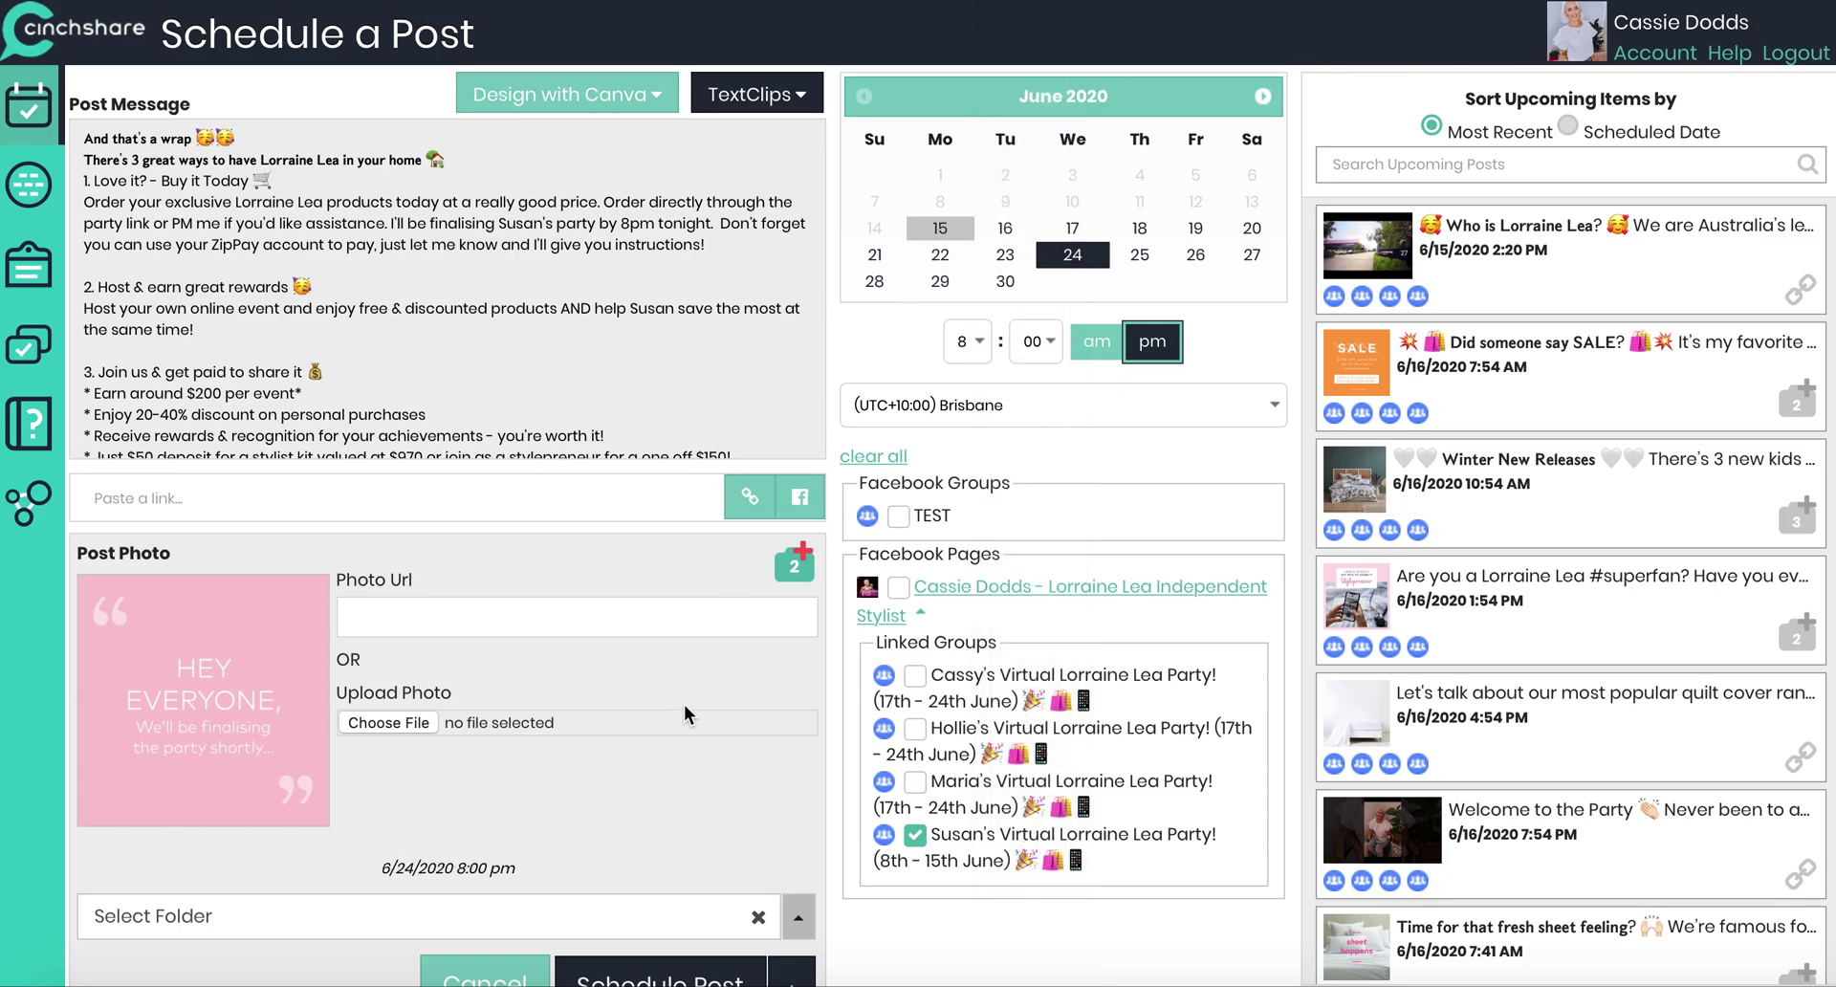
pyautogui.scroll(-1, 685, 703)
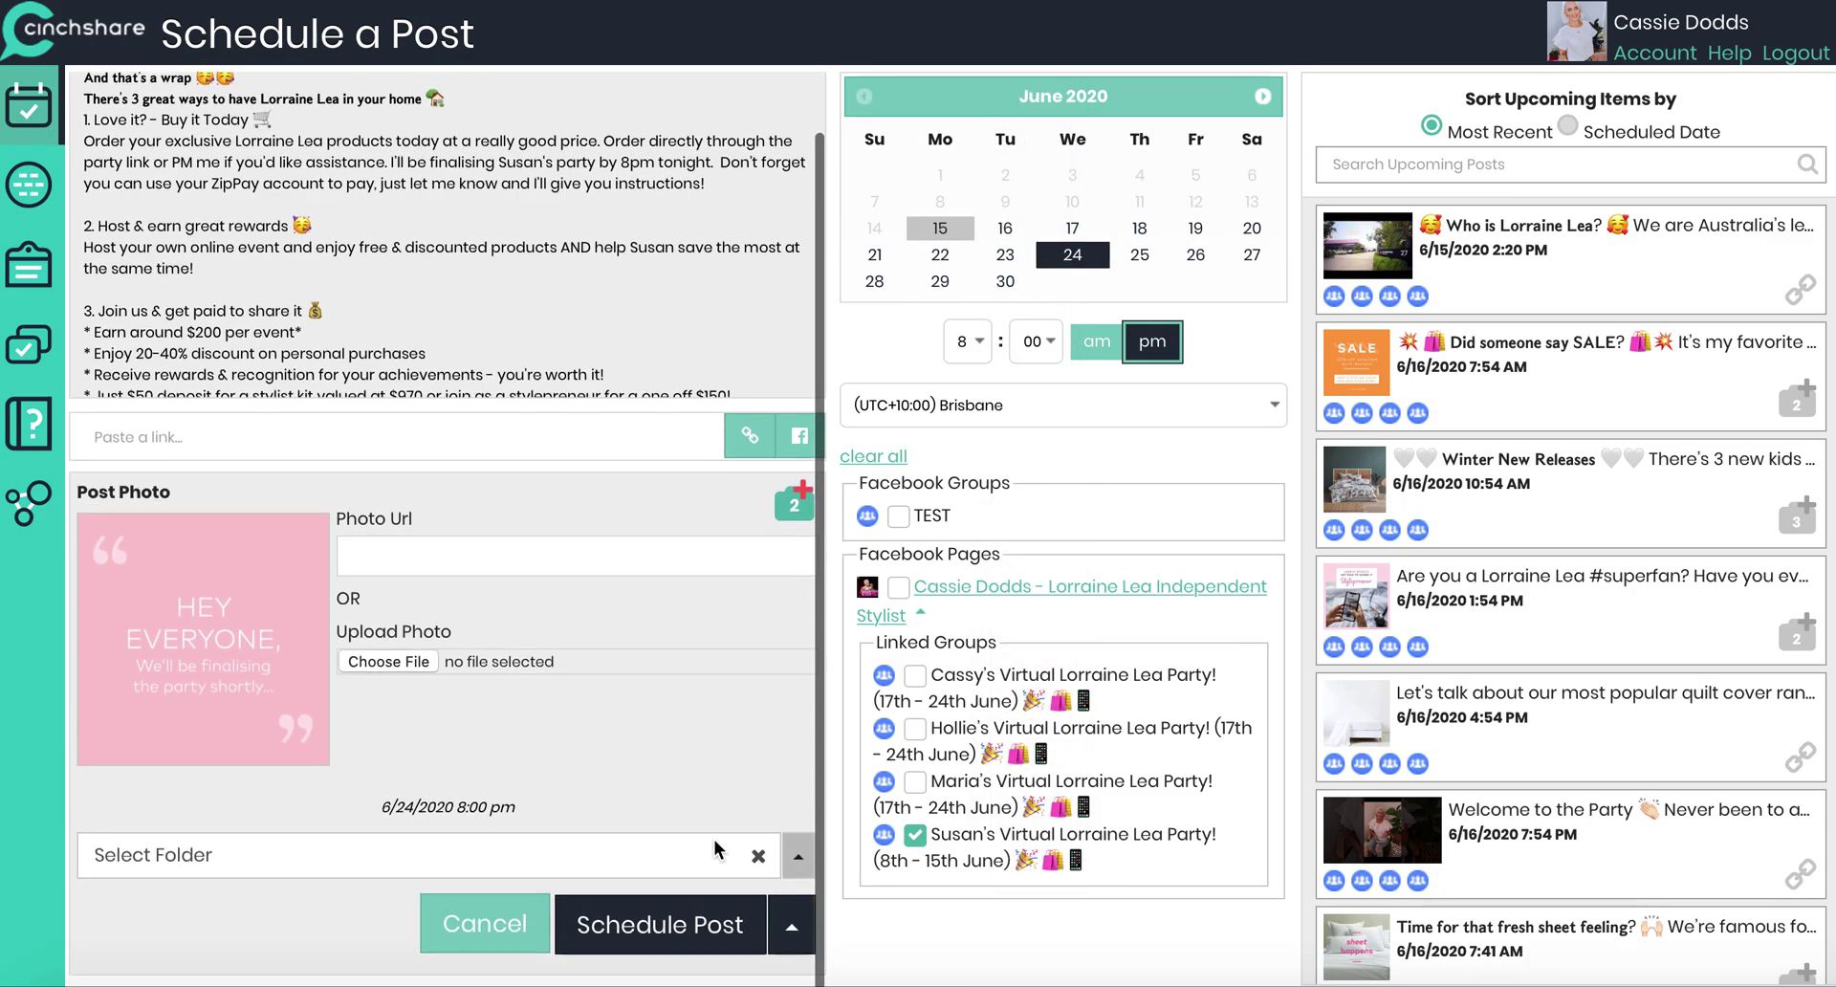
pyautogui.click(679, 928)
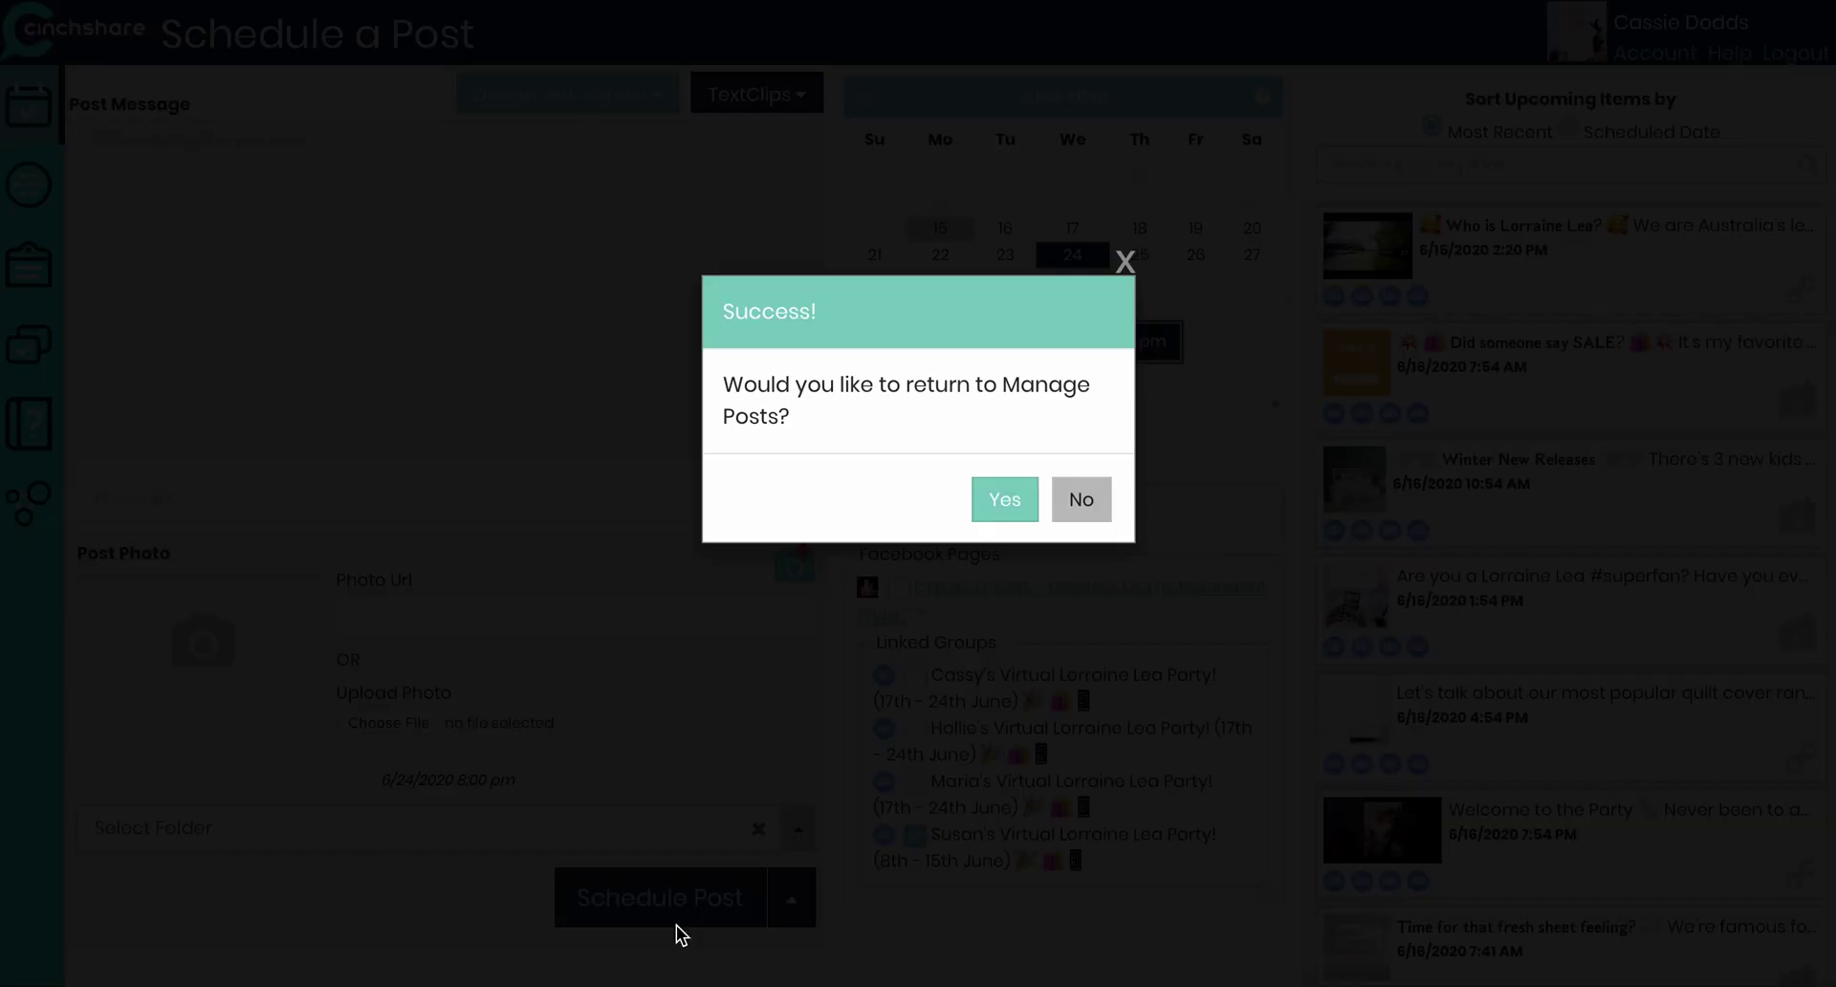
pyautogui.click(1005, 502)
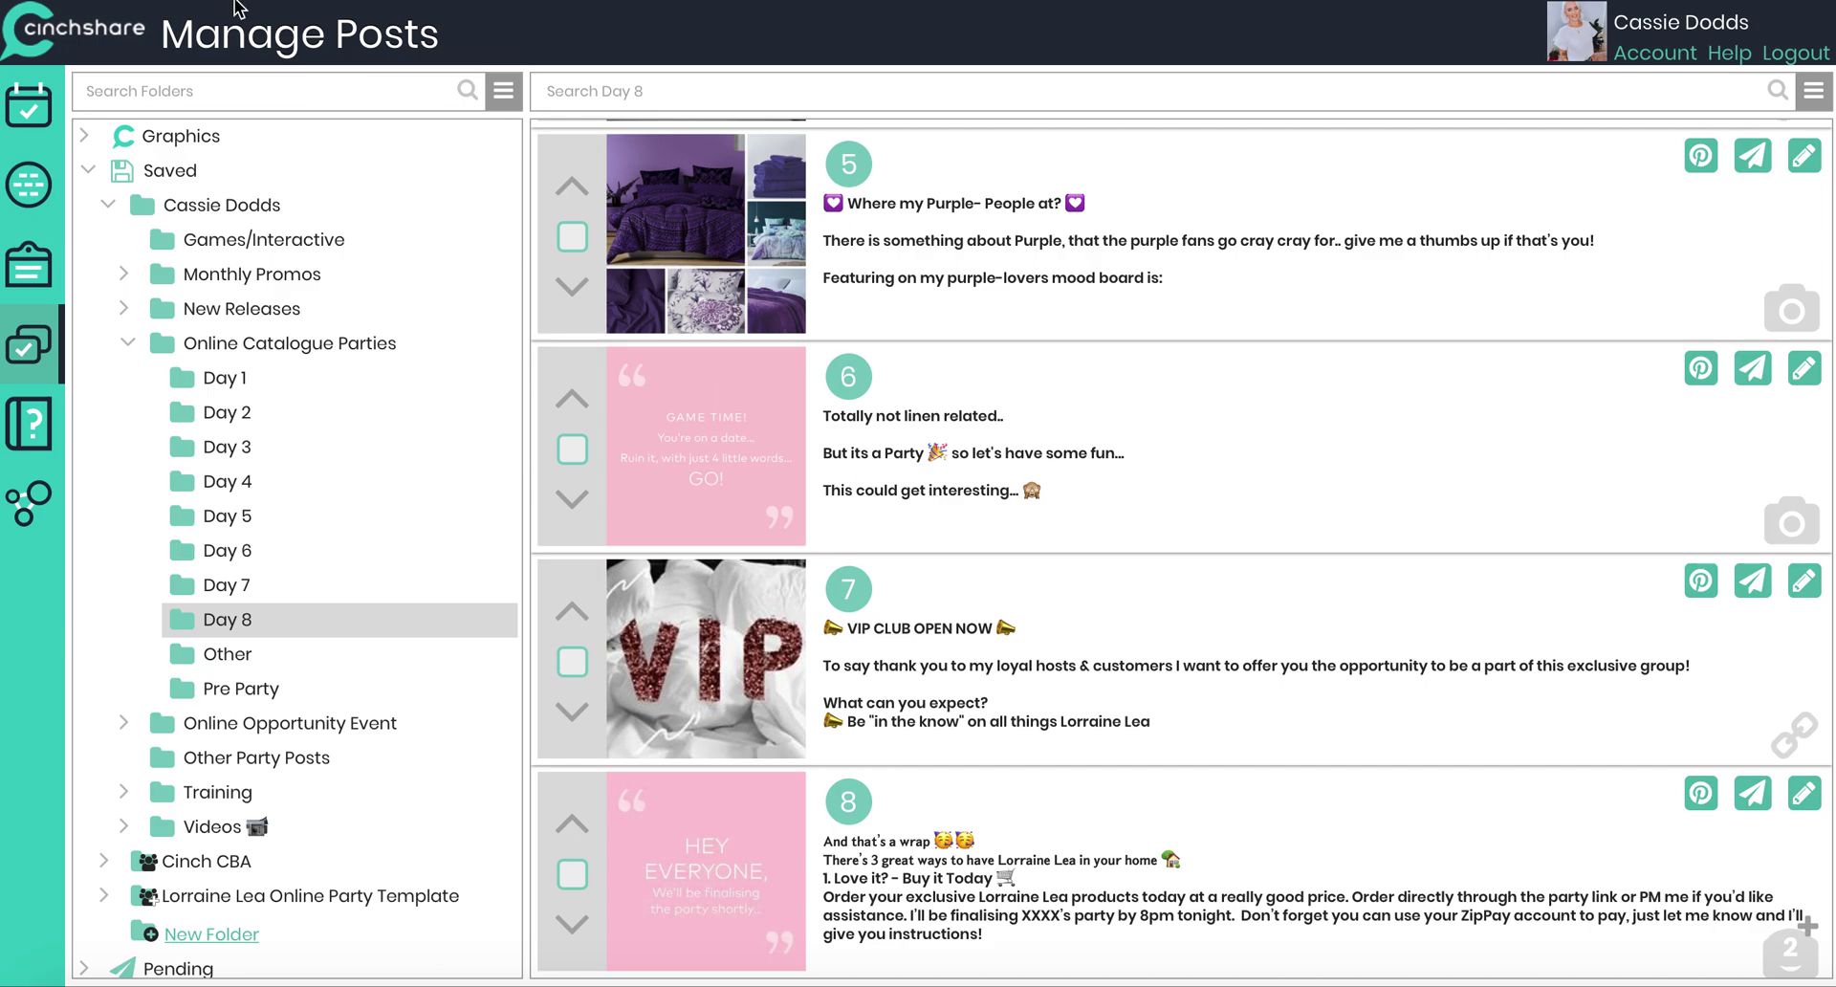
# Step: Collapse Saved, open Pending, and search the first host's name to pick her linked group
pyautogui.click(90, 172)
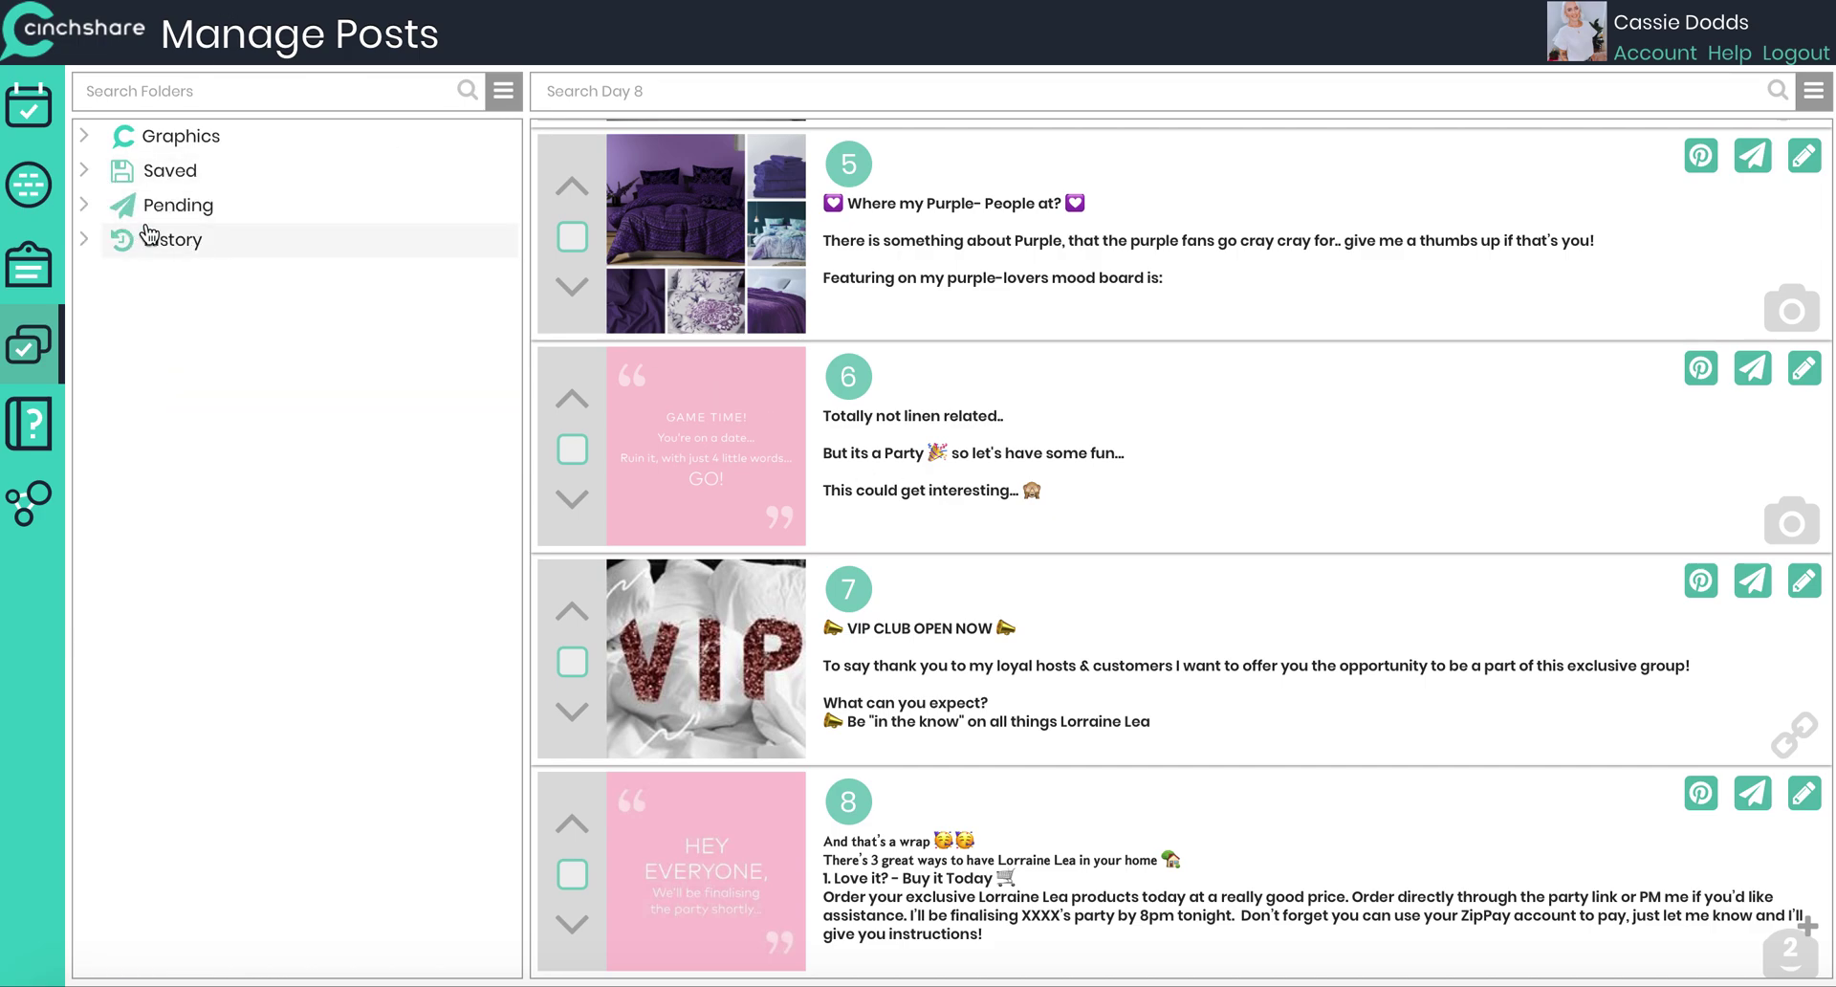
pyautogui.click(180, 208)
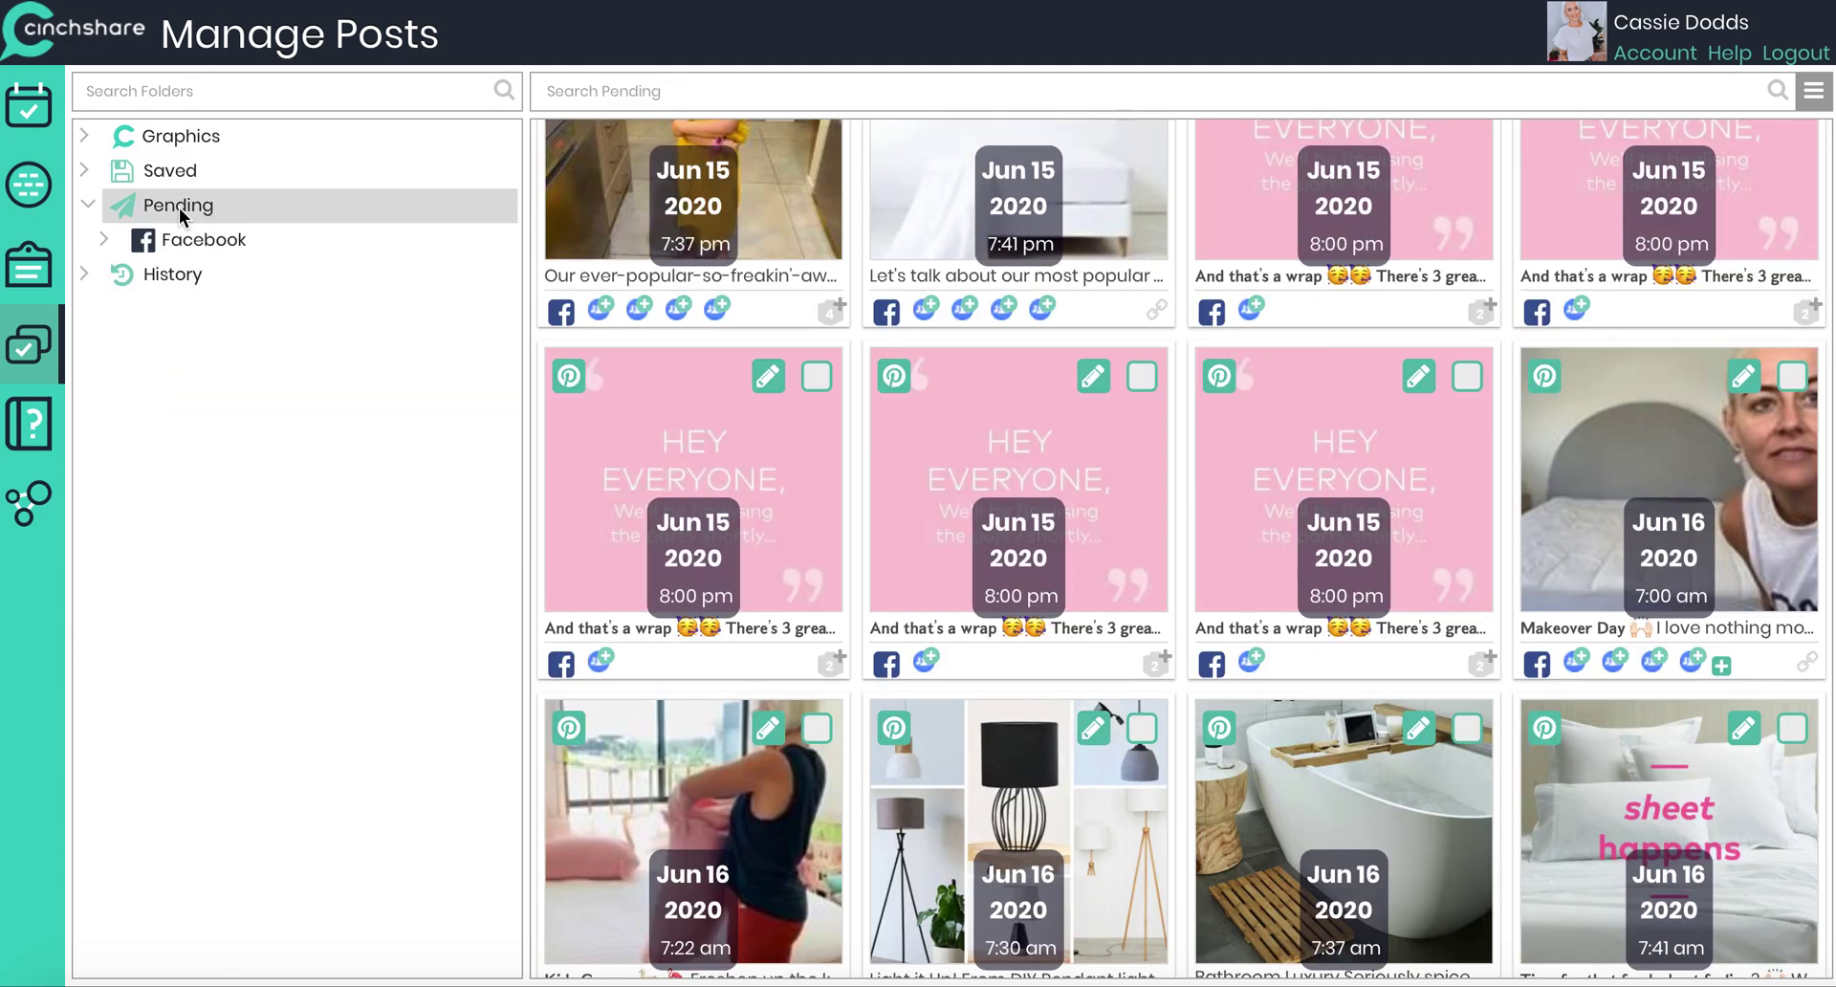
pyautogui.click(604, 90)
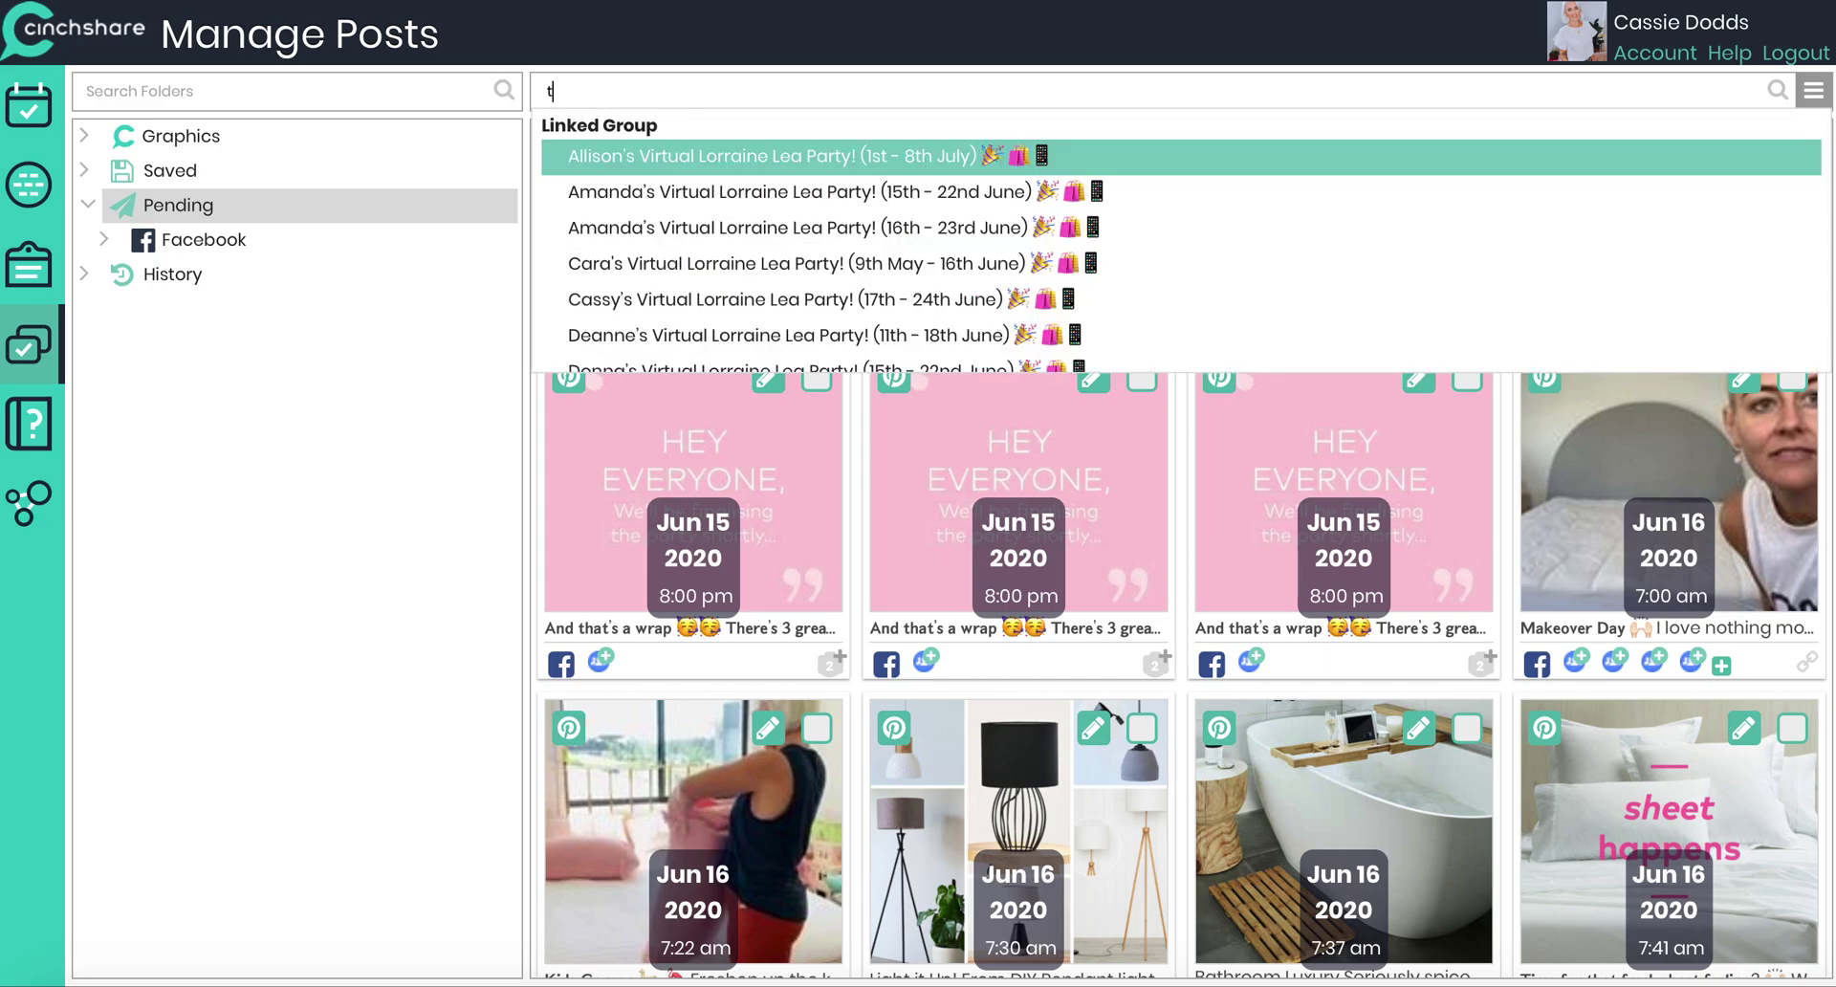
pyautogui.write('cassy')
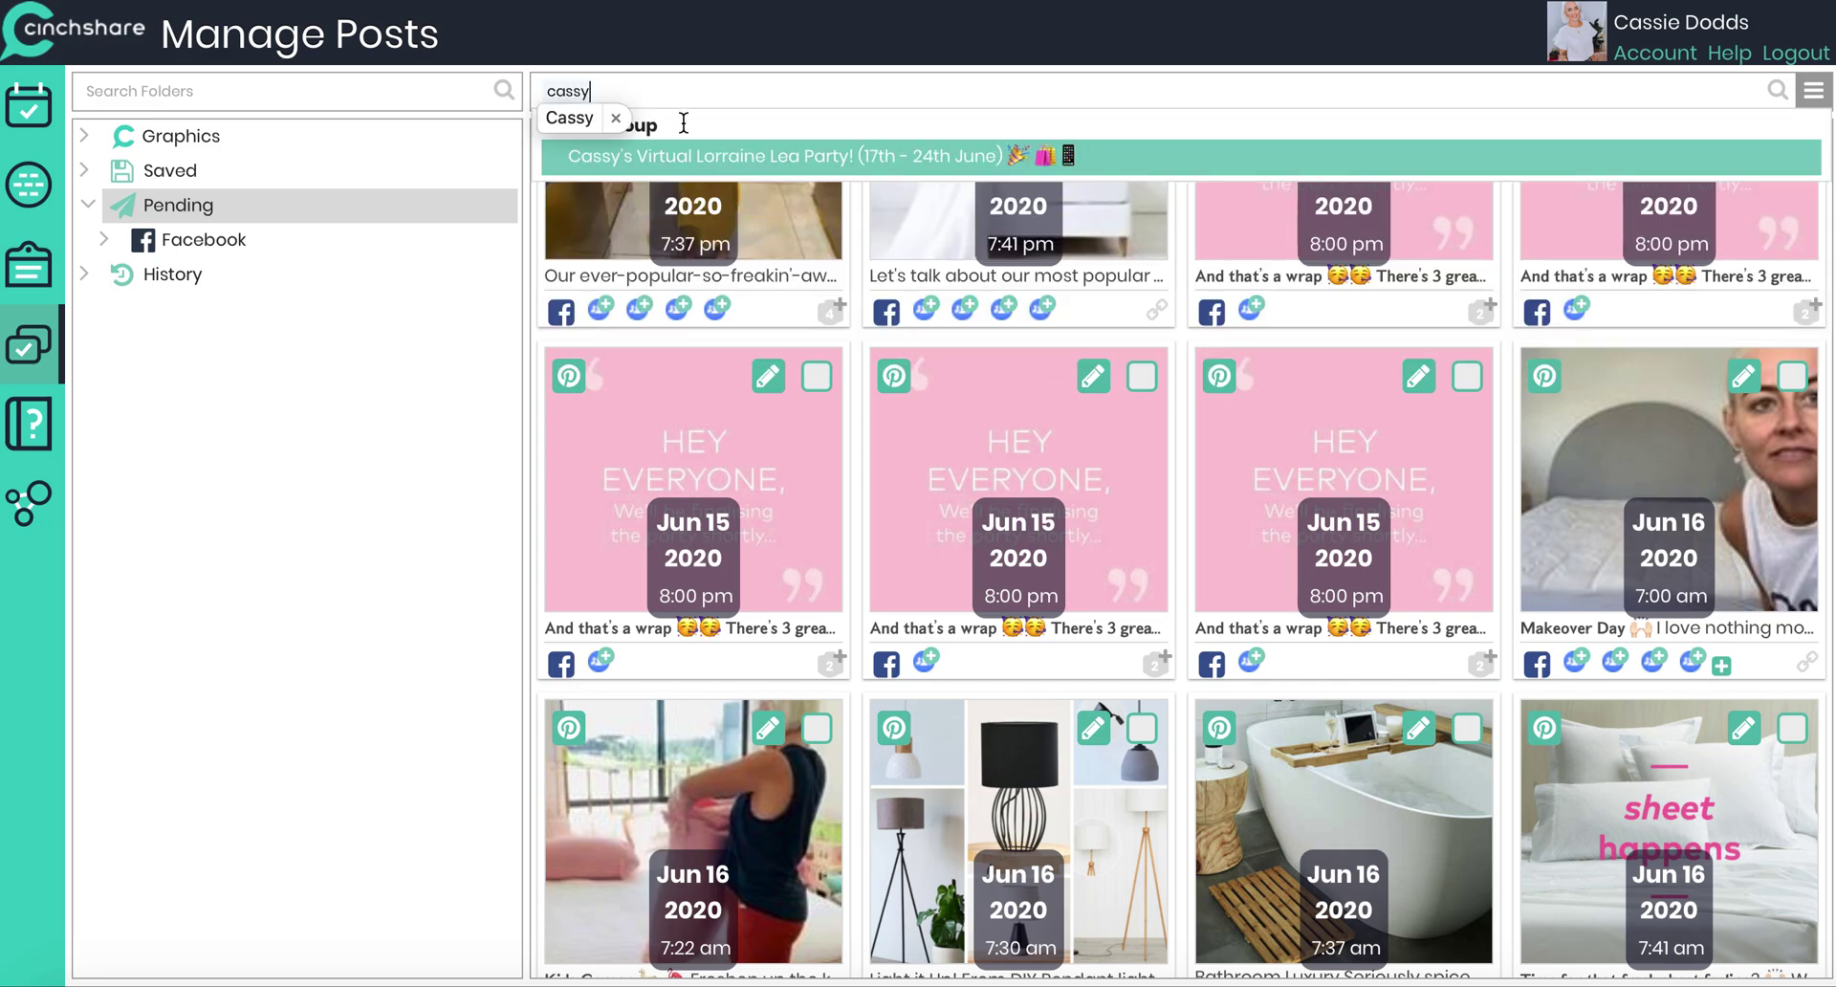
pyautogui.click(714, 156)
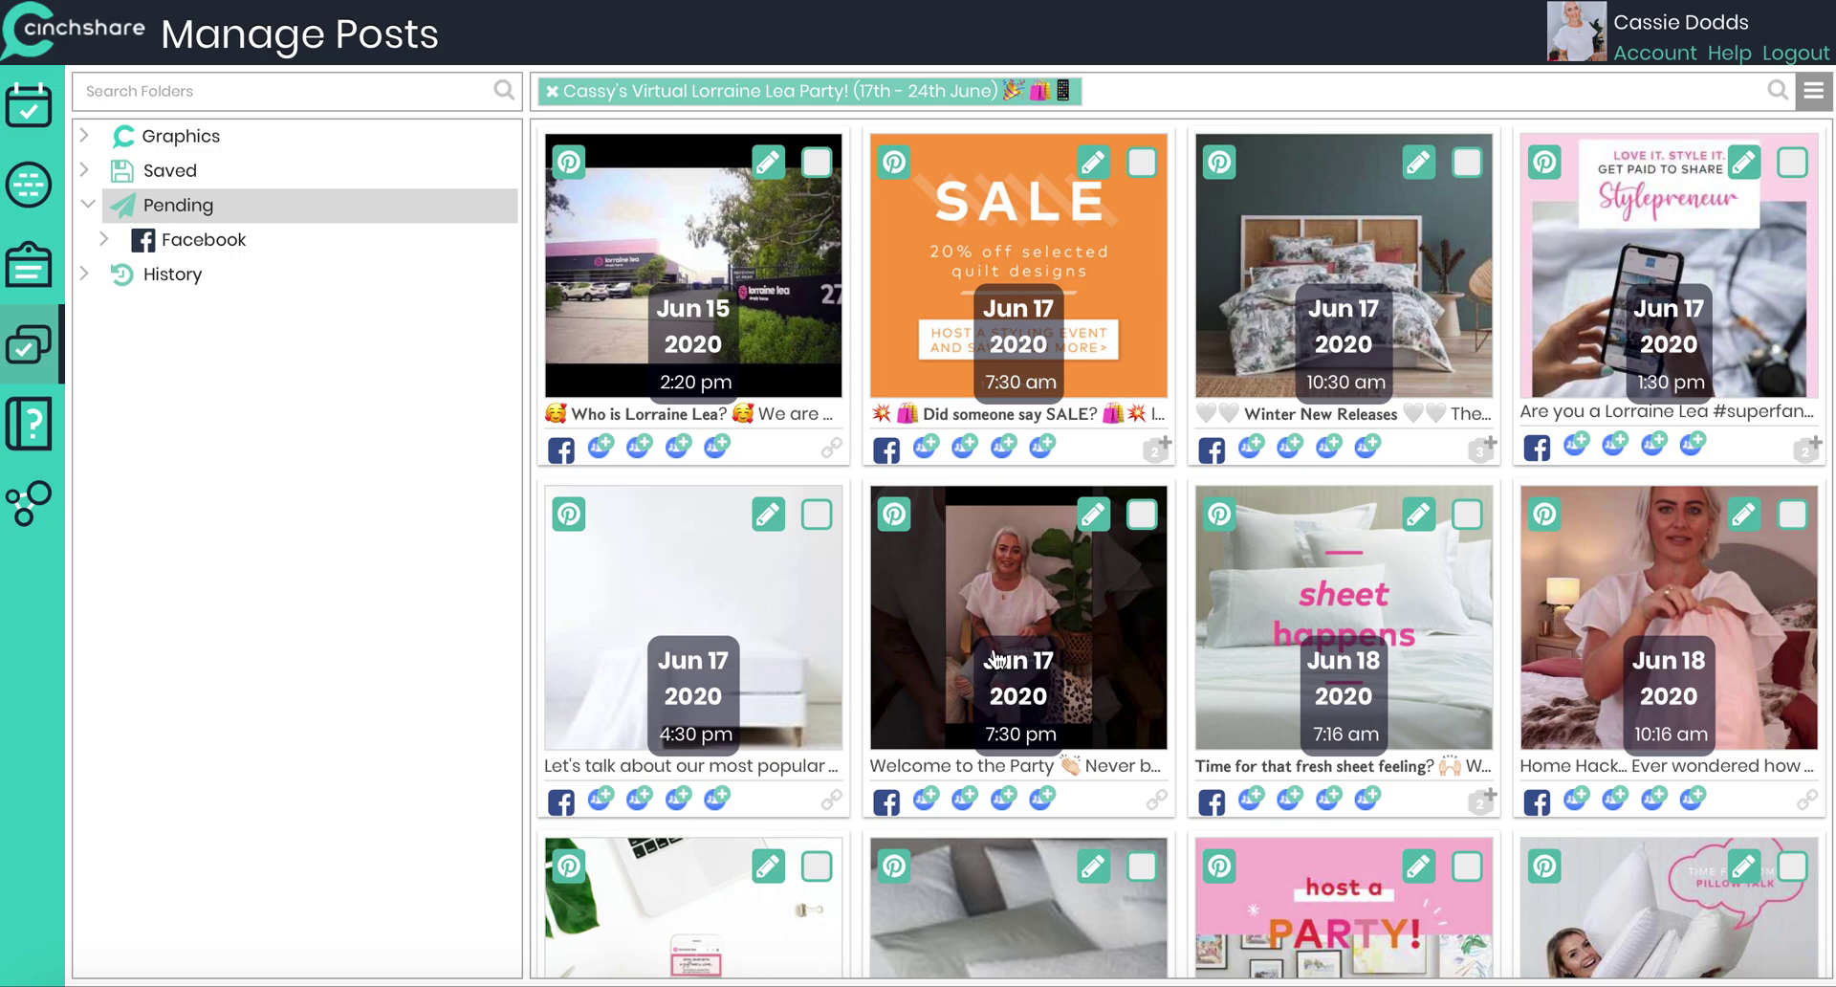
pyautogui.scroll(-6, 1524, 717)
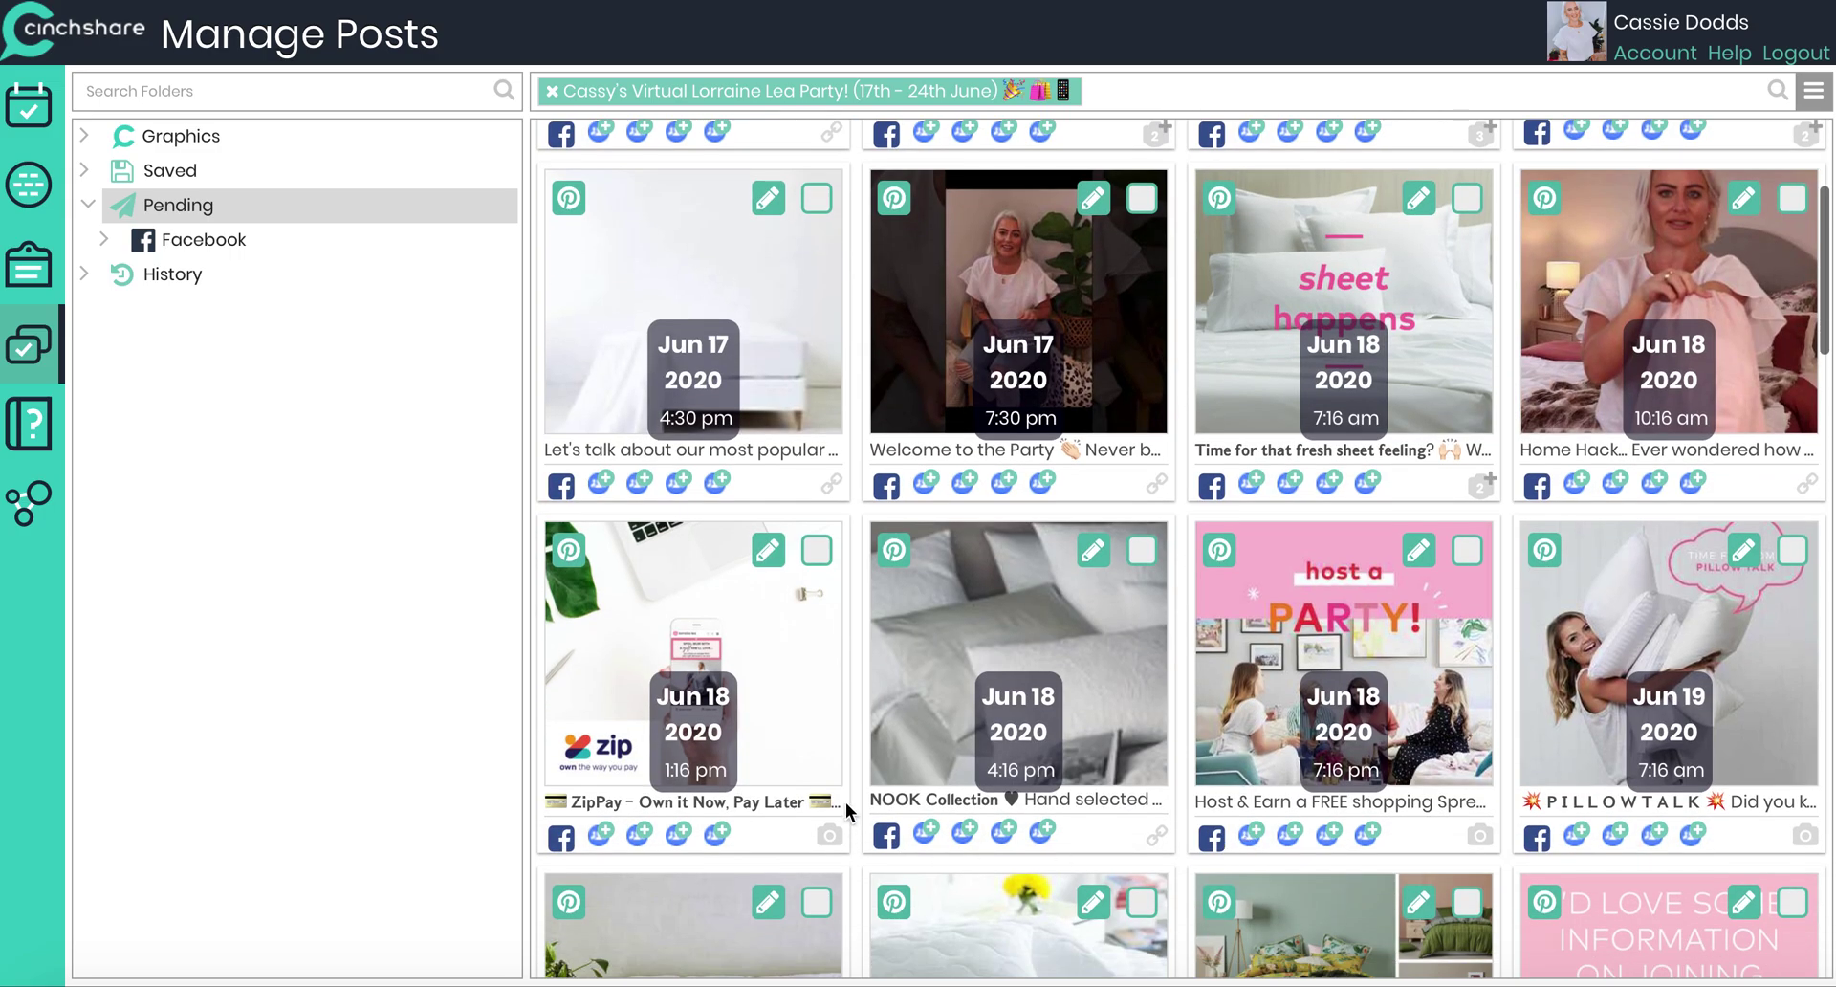
pyautogui.scroll(-10, 1179, 805)
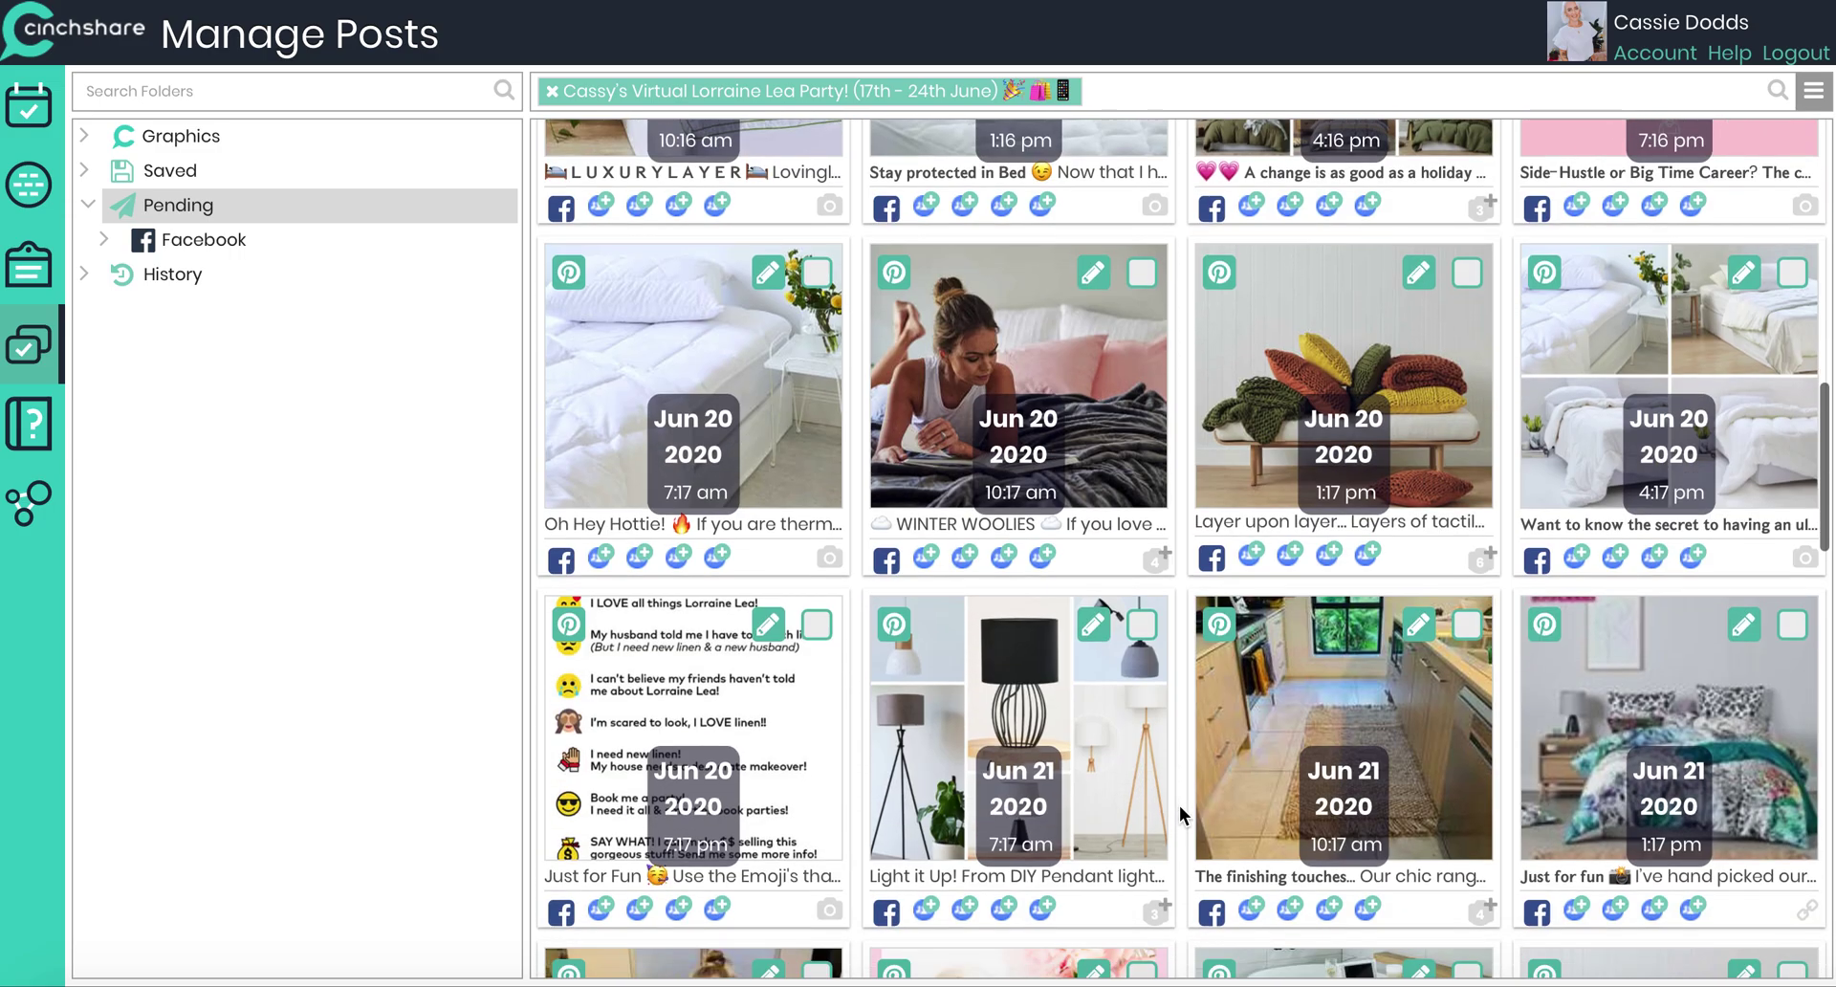
pyautogui.scroll(-11, 1179, 805)
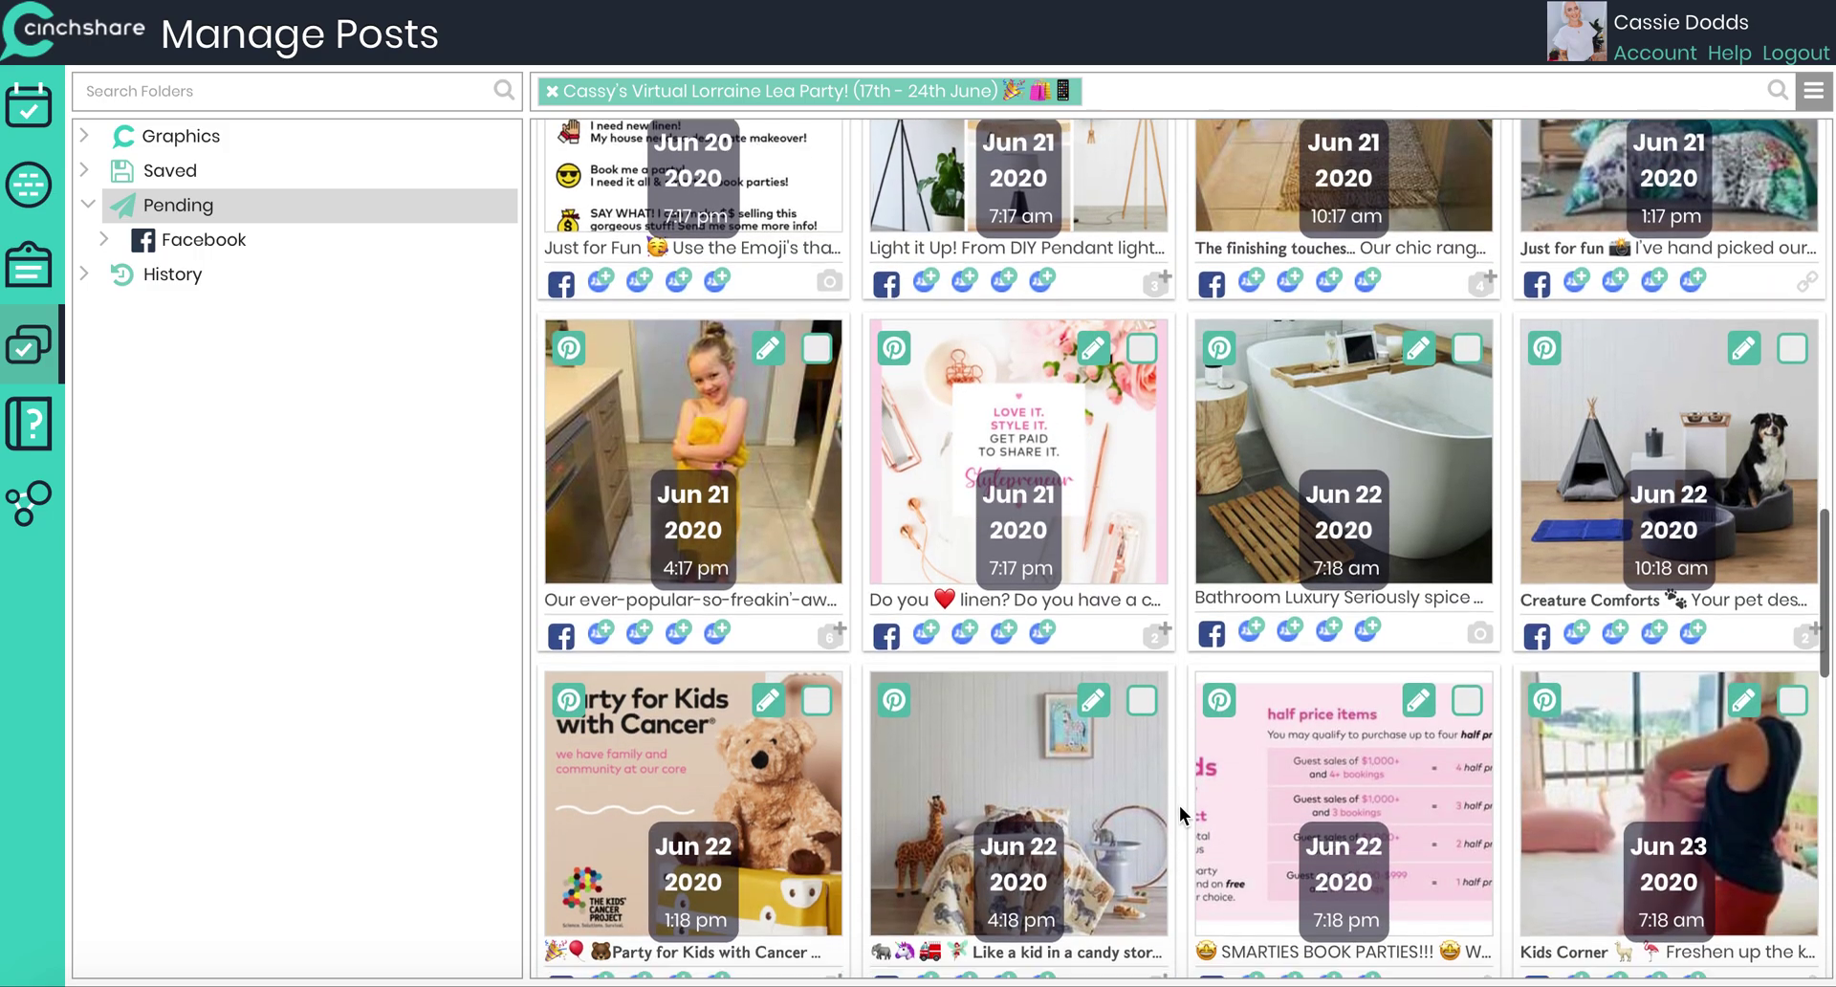
pyautogui.scroll(-6, 1179, 805)
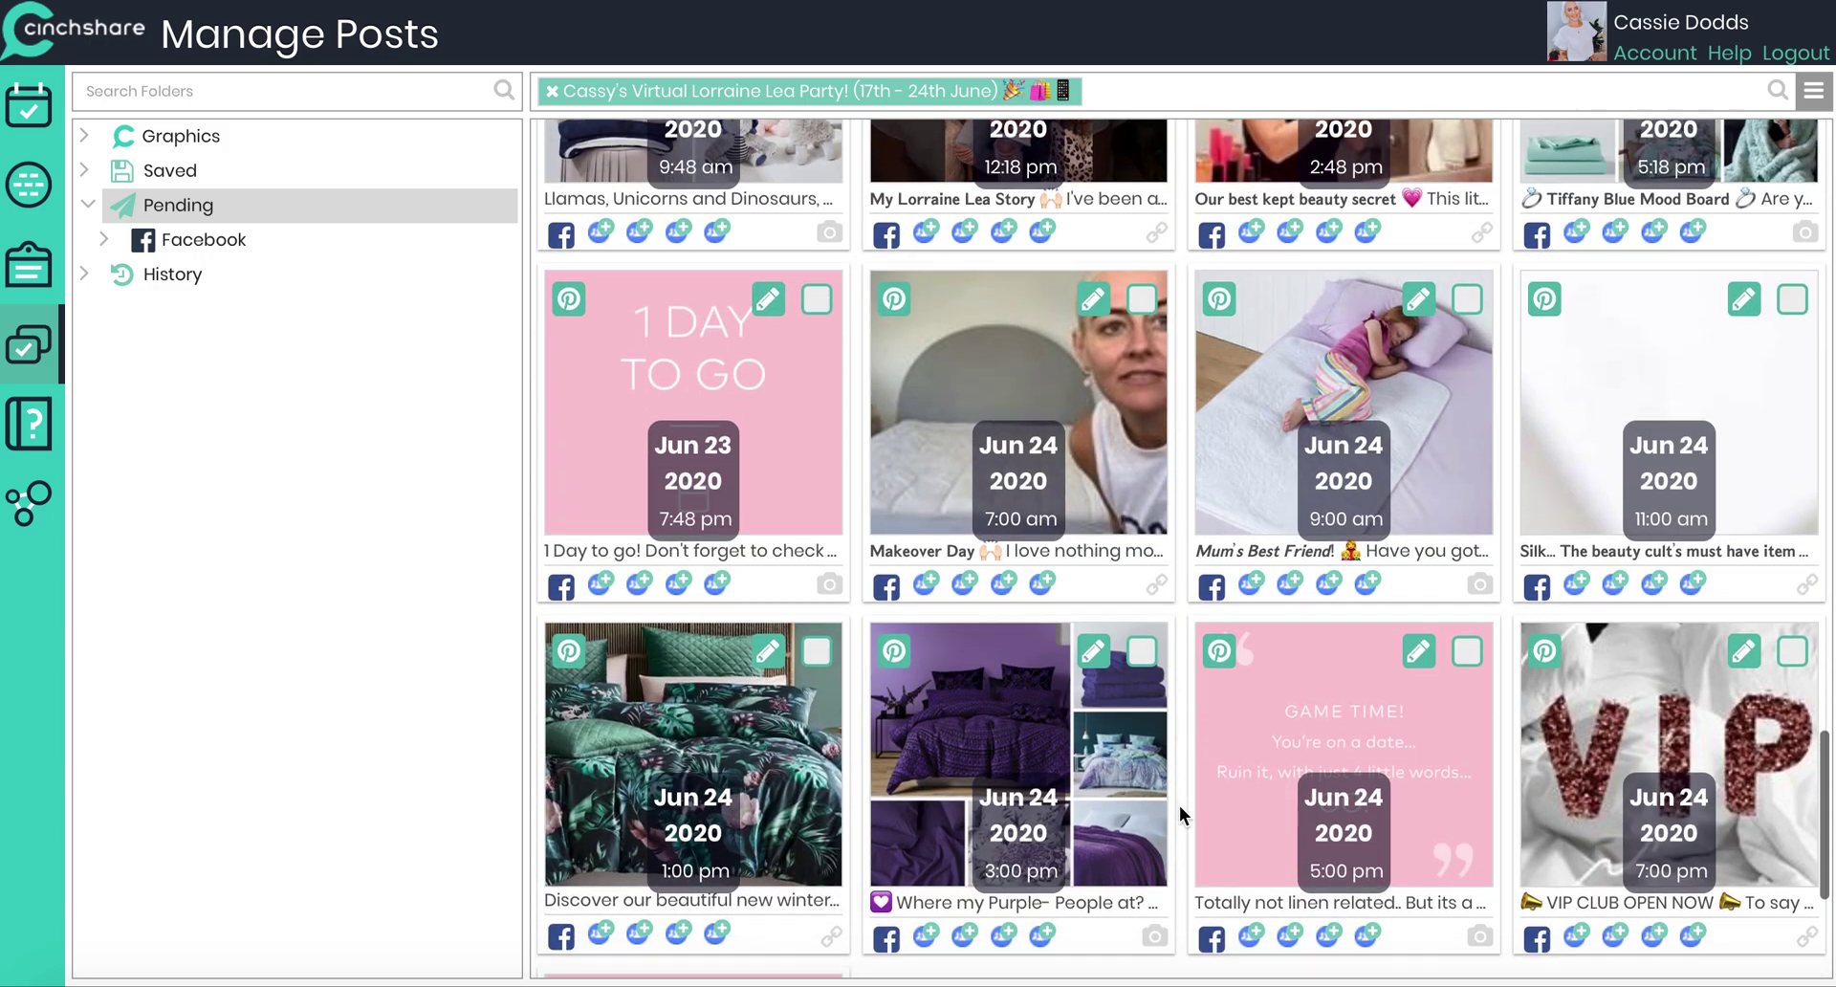
pyautogui.scroll(-4, 1201, 771)
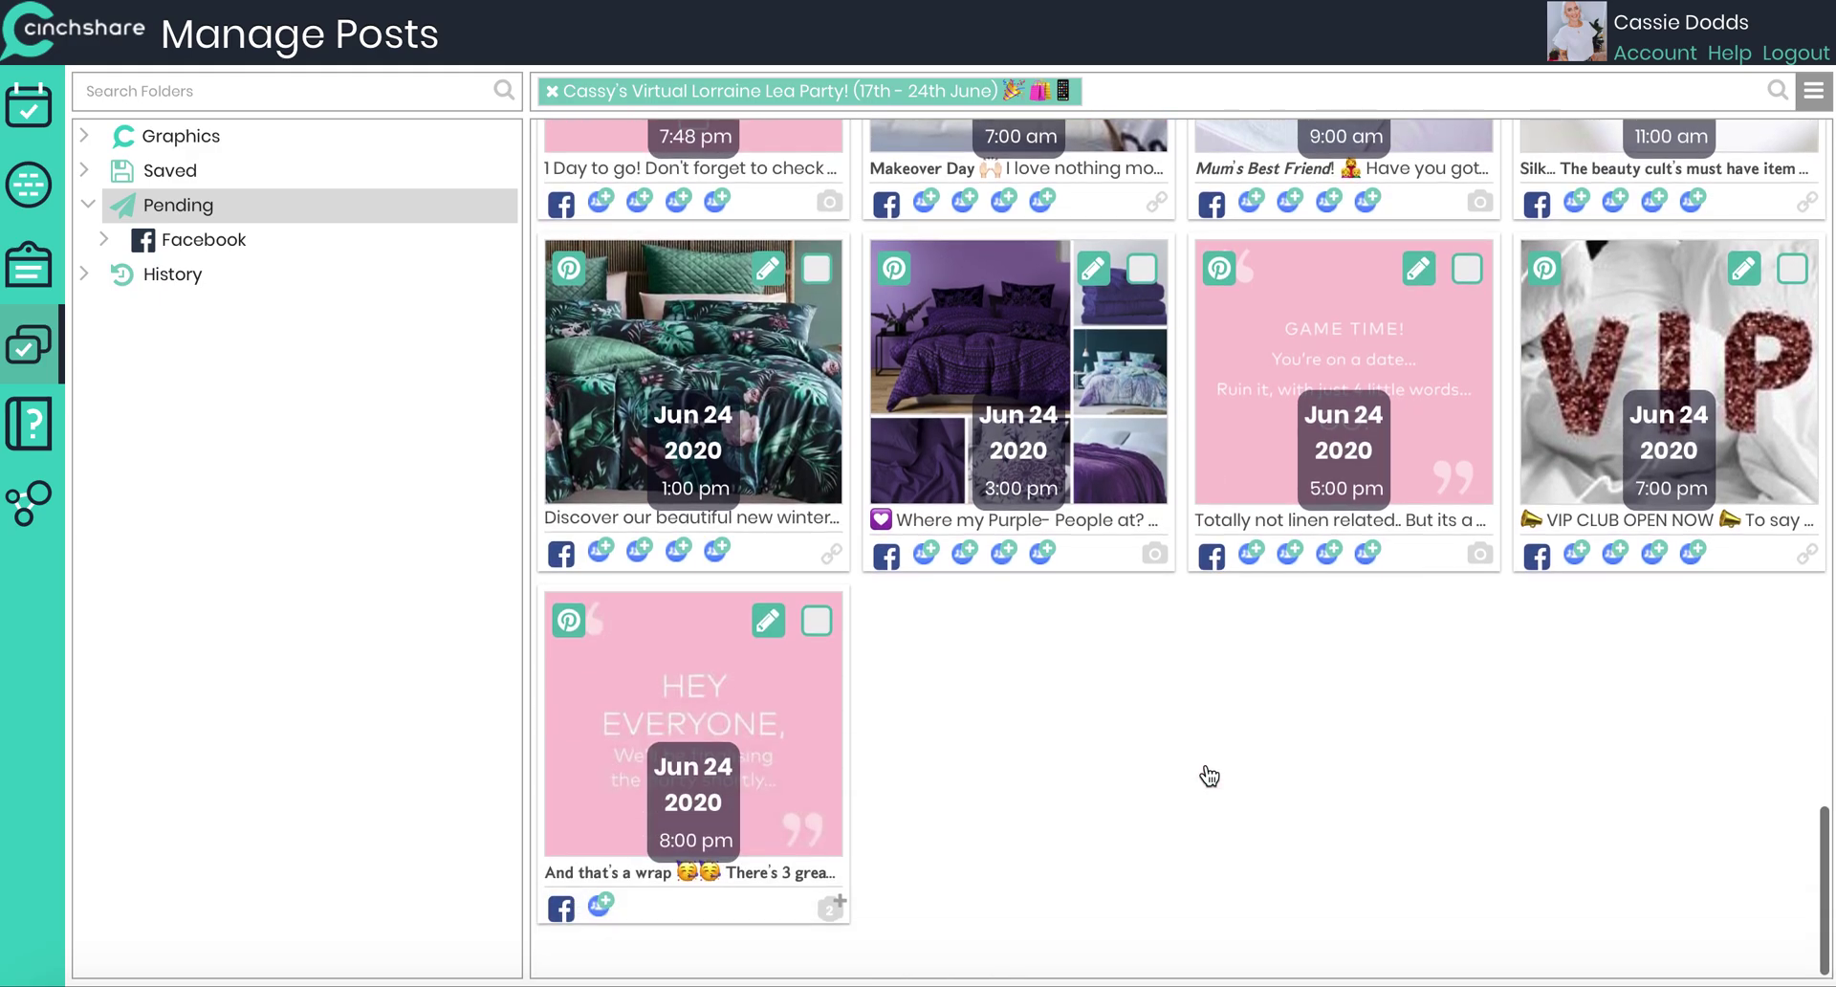
pyautogui.scroll(13, 1184, 686)
pyautogui.scroll(15, 1184, 687)
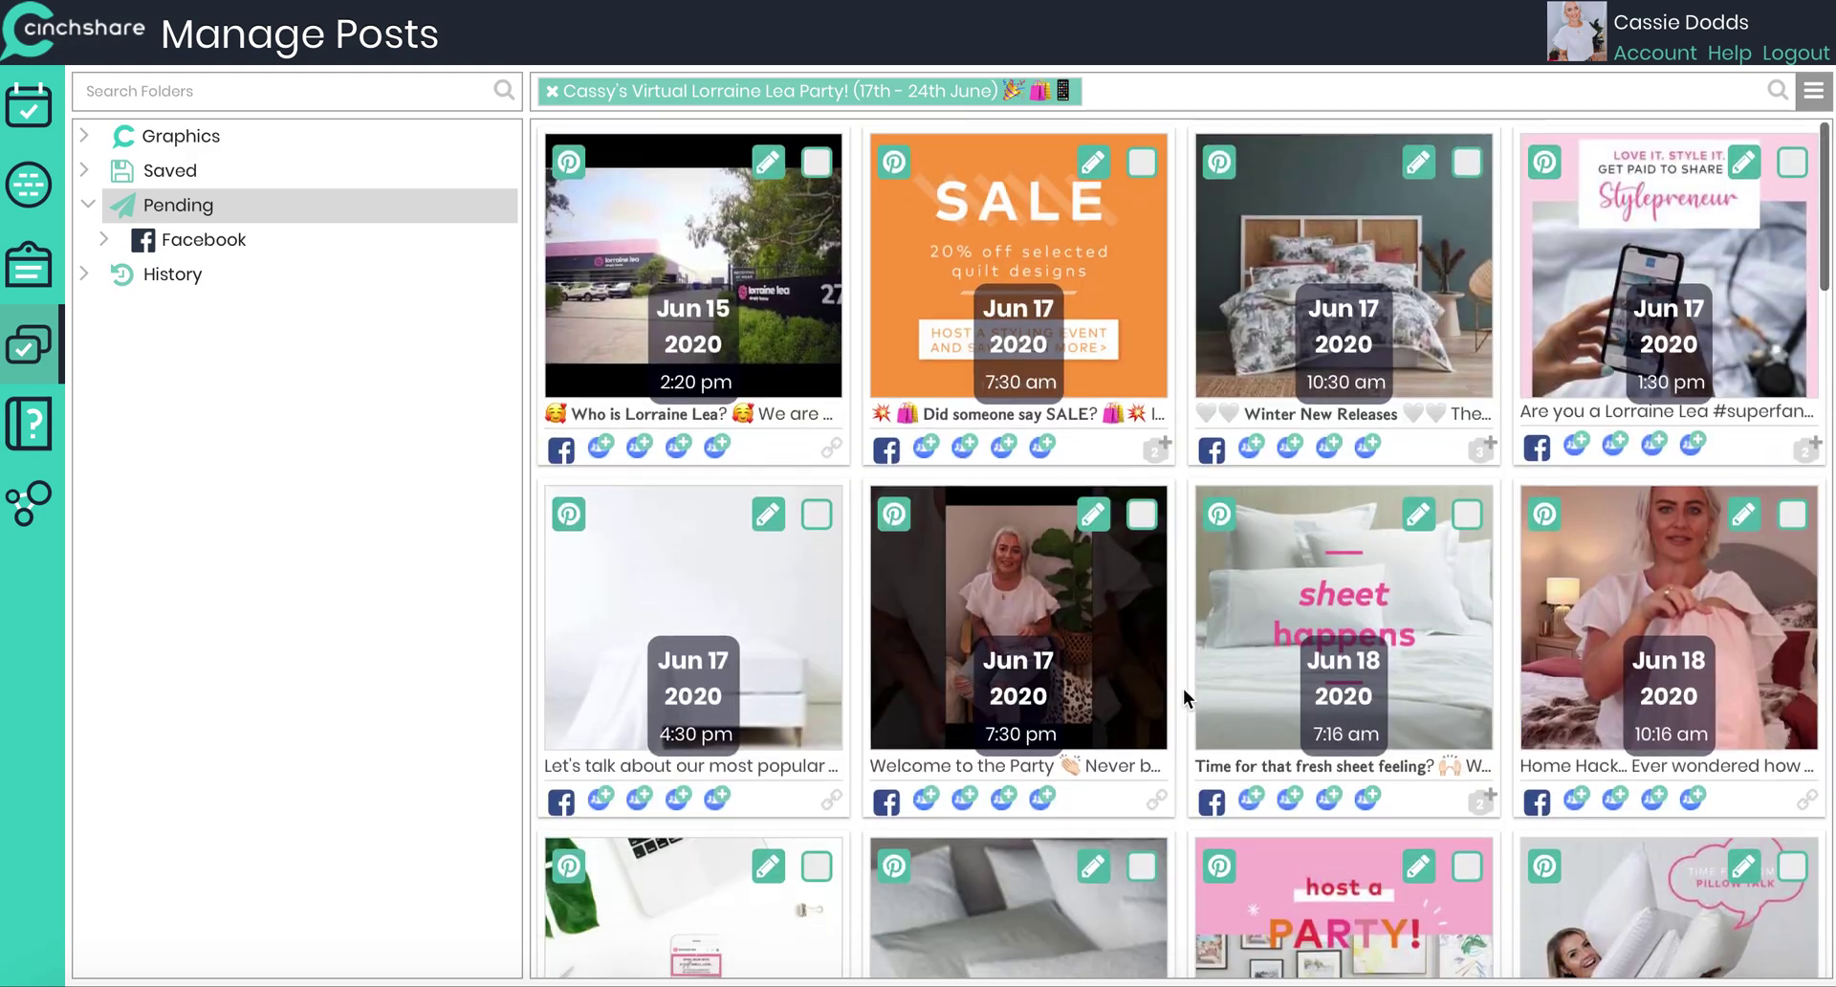